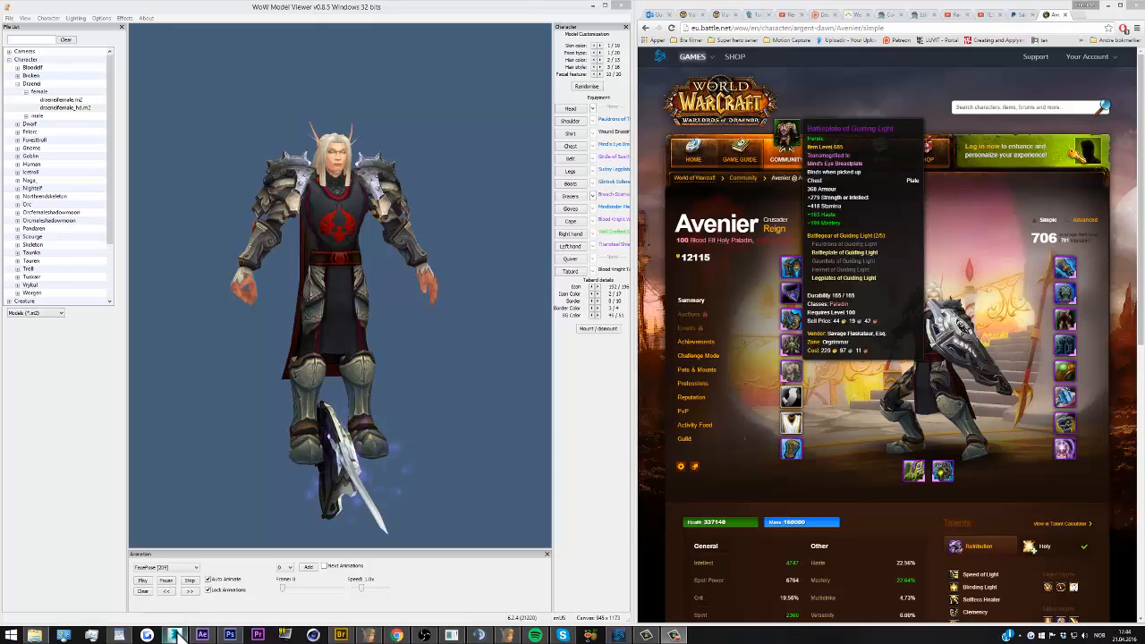
Locate the armory character import command and the character's armory page address in the browser
left_click(174, 634)
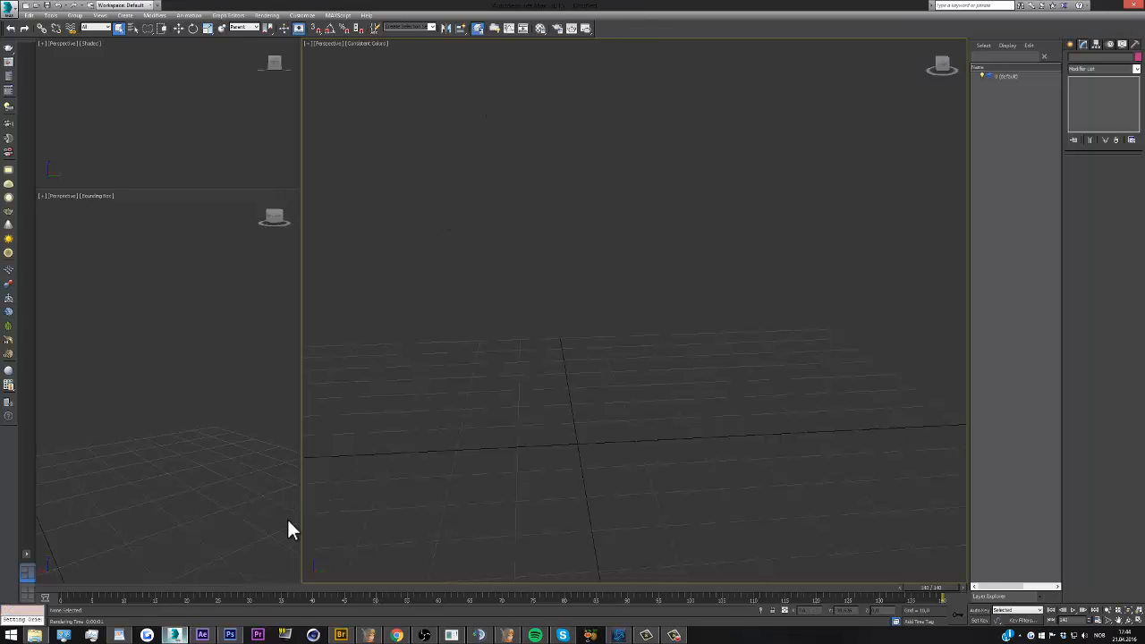
left_click(507, 635)
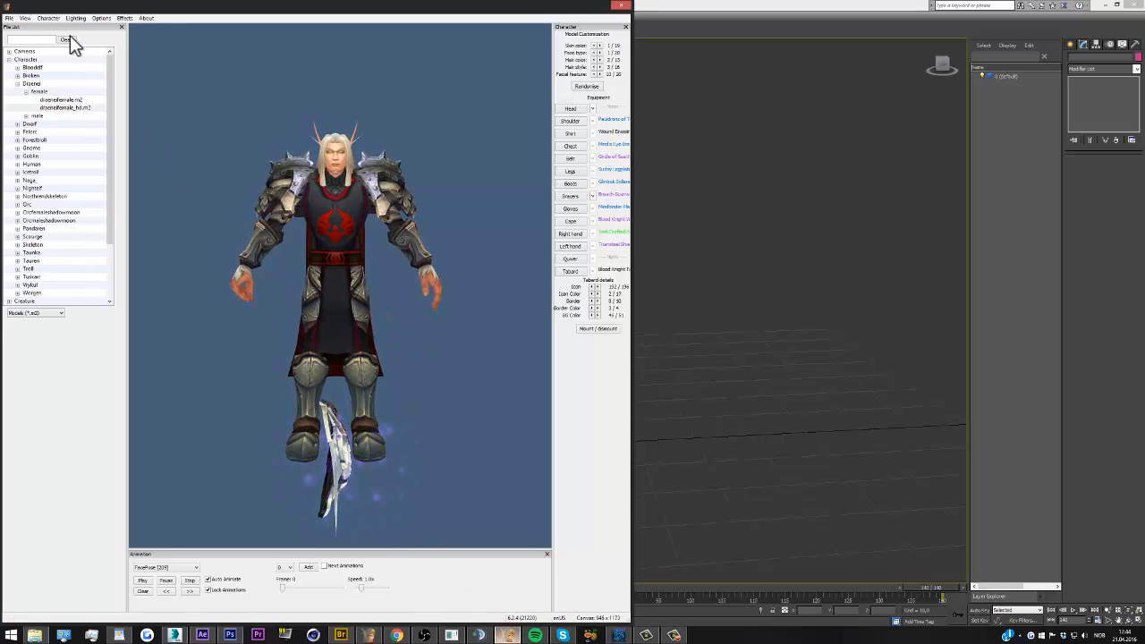
left_click(52, 19)
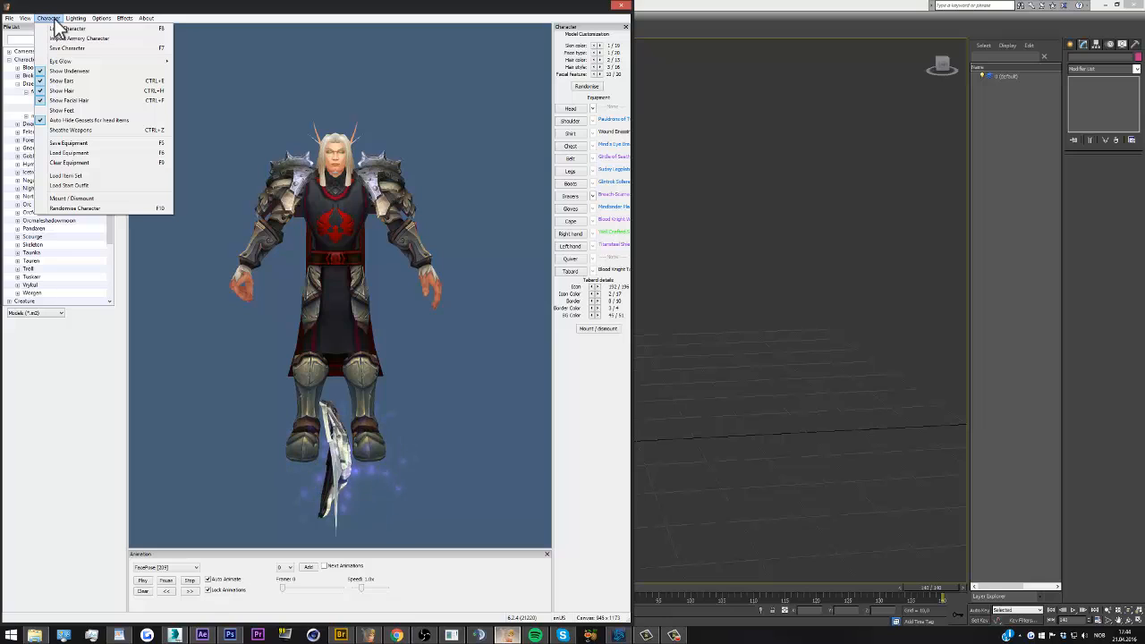
left_click(405, 633)
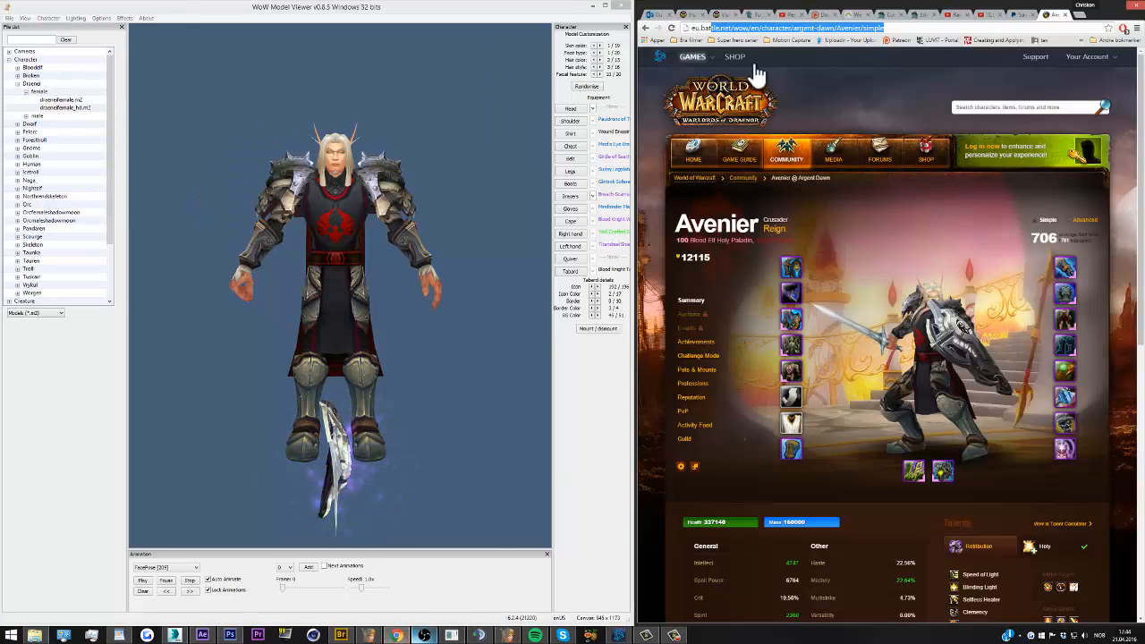
left_click(710, 27)
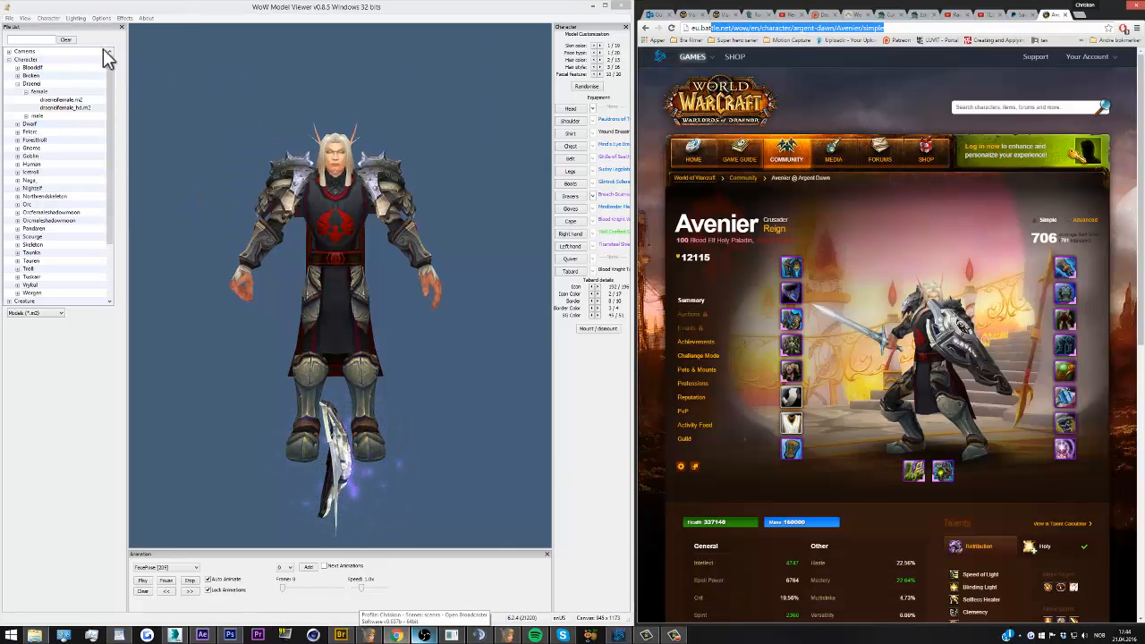
left_click(52, 19)
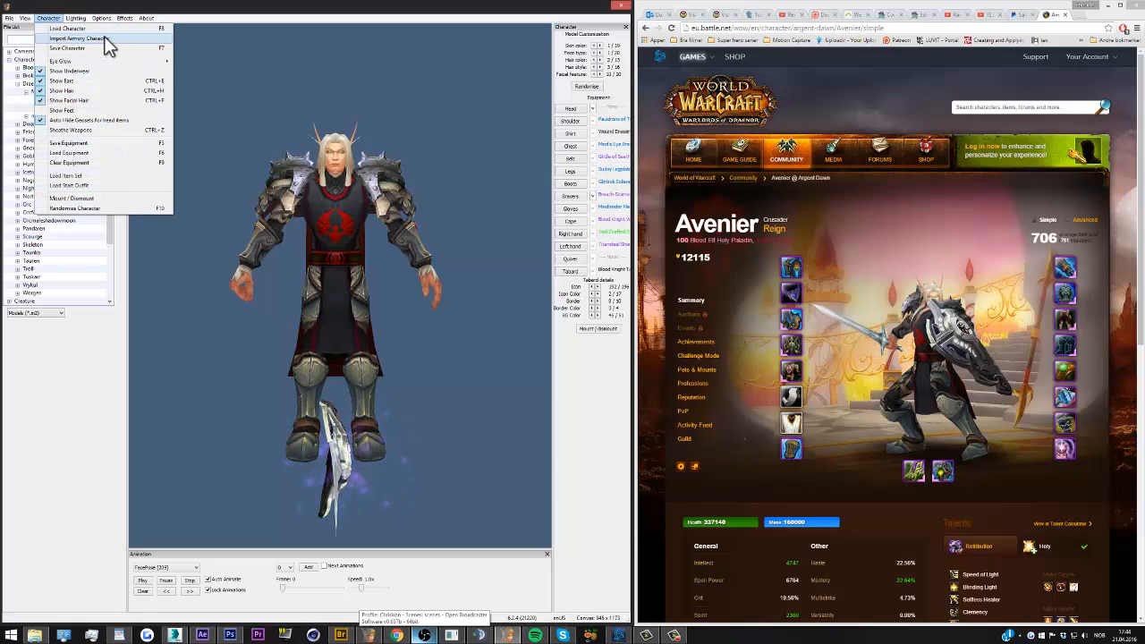
left_click(101, 39)
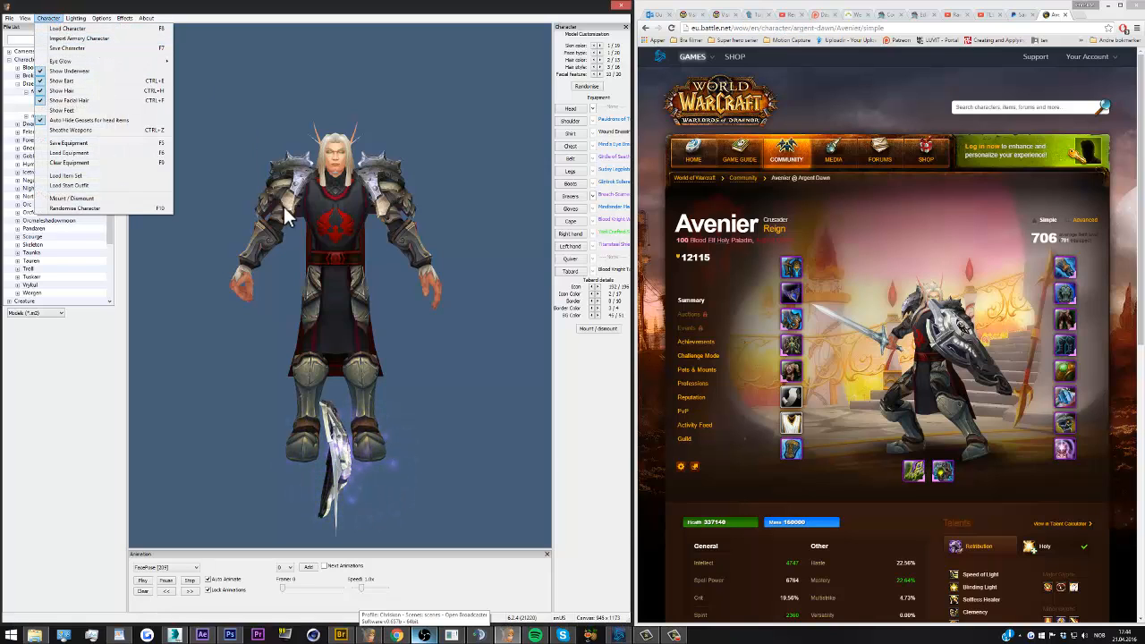
left_click(151, 565)
left_click(151, 566)
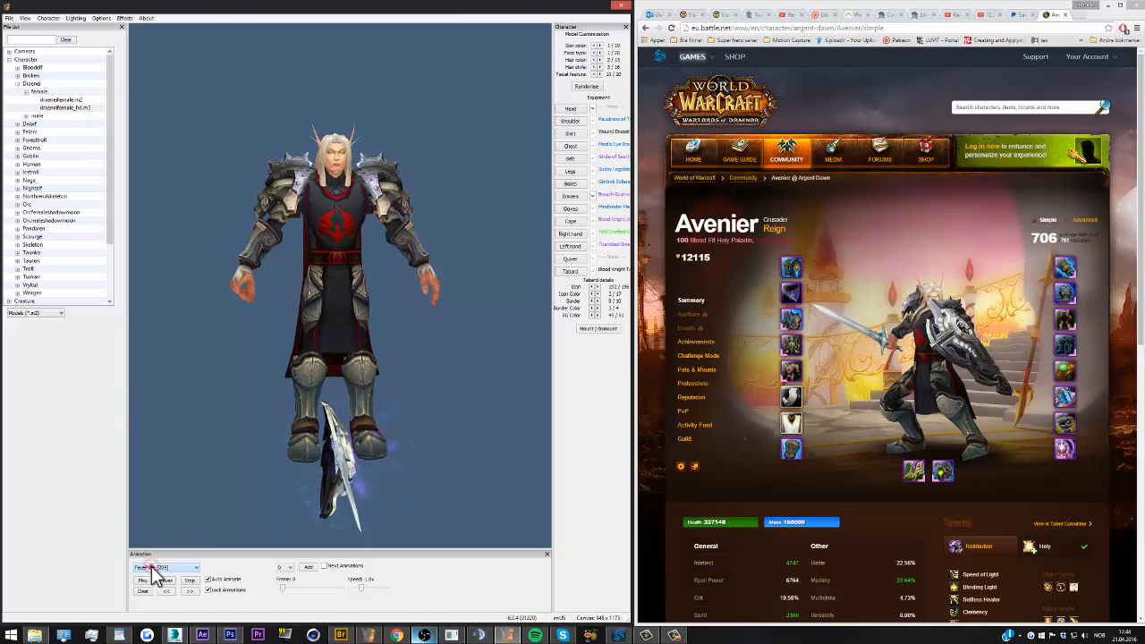
left_click_drag(390, 451, 331, 325)
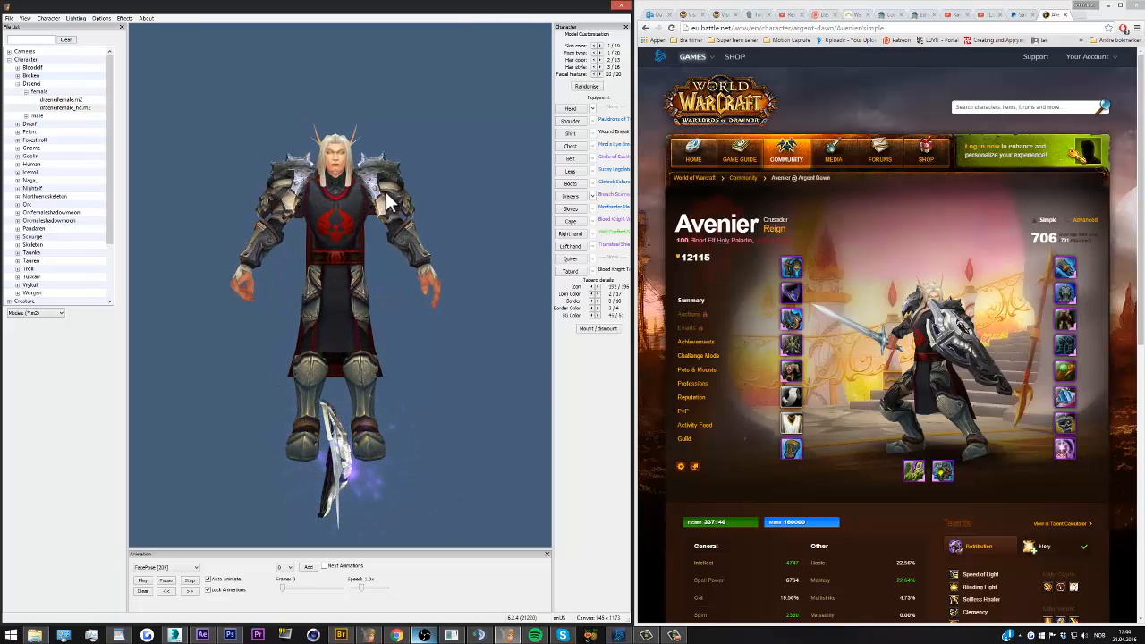
Start an FBX export of the character model, overwriting Avenier Tutorial.fbx in the Avenier folder
left_click(9, 18)
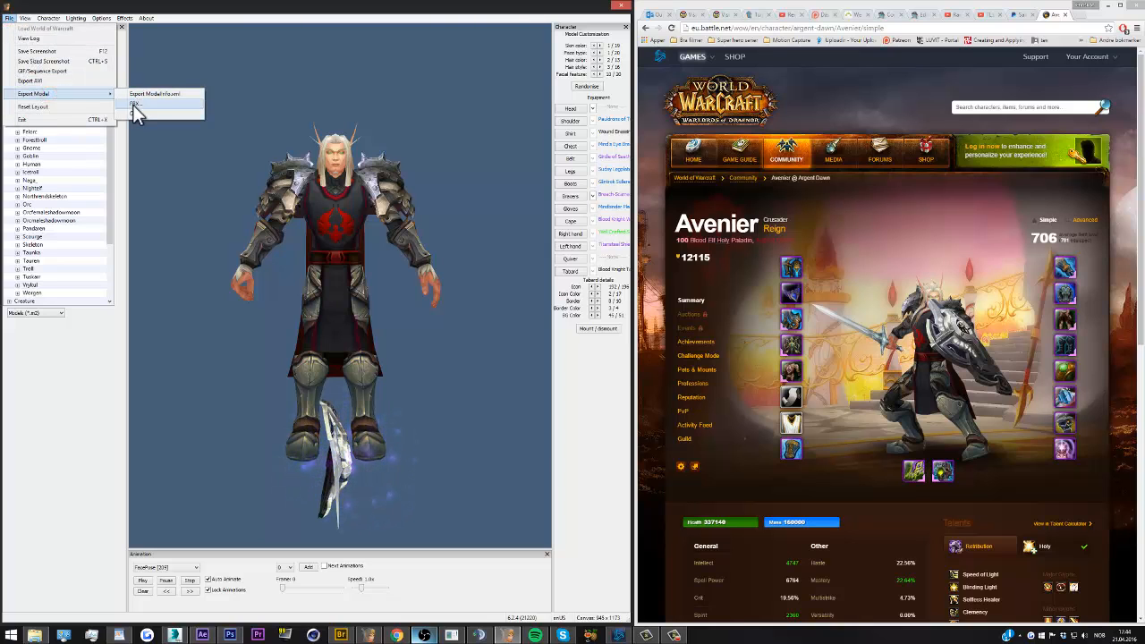
left_click(132, 105)
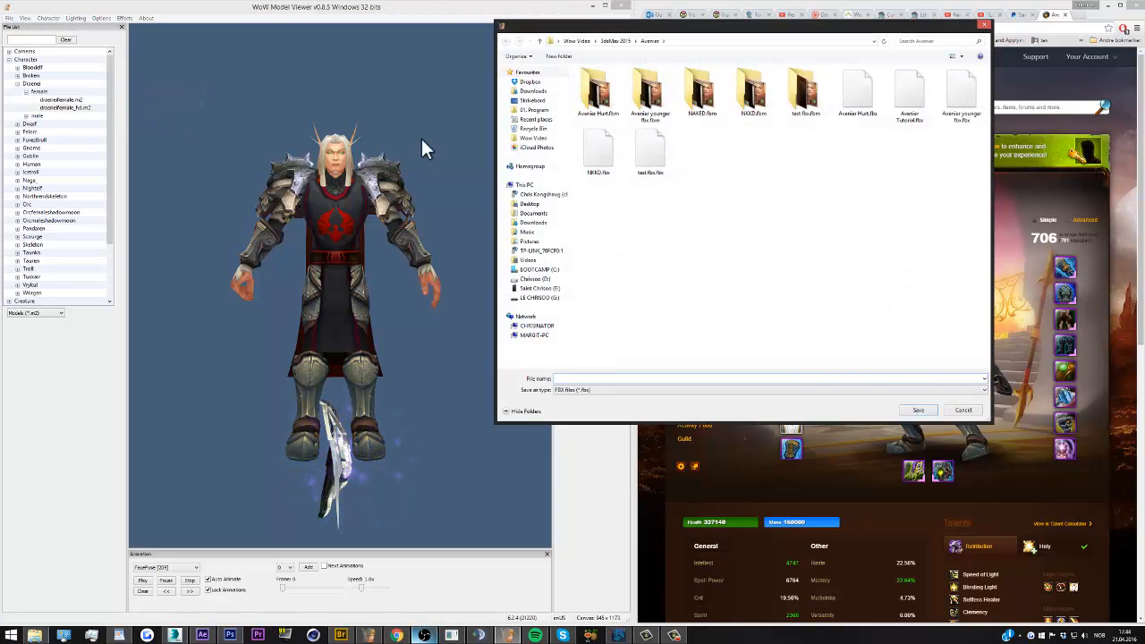
left_click(911, 105)
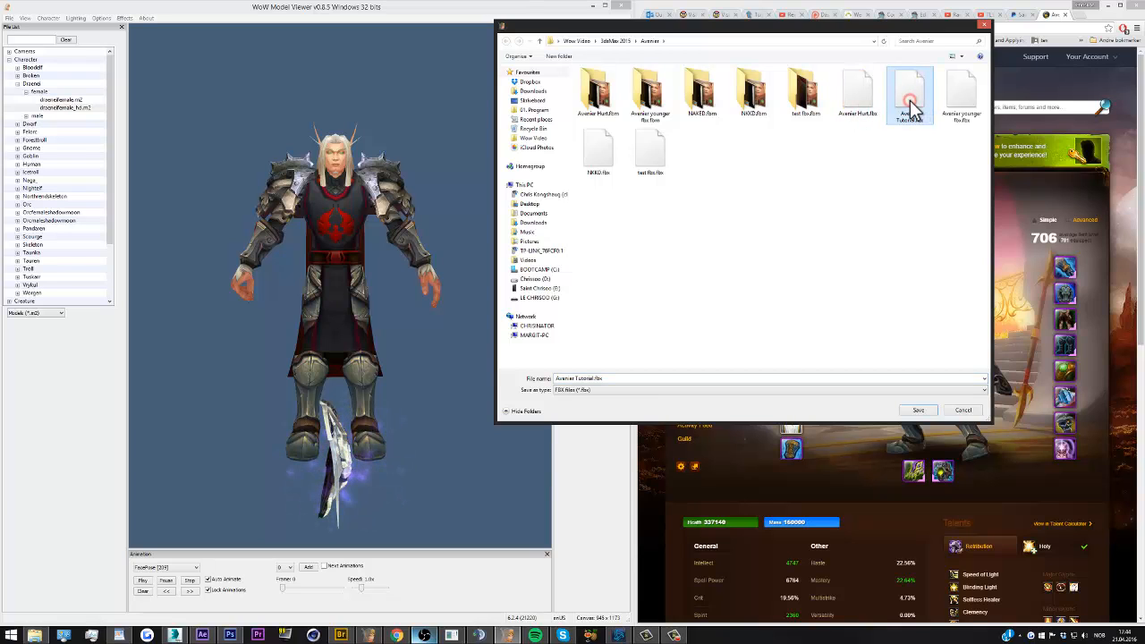
double_click(911, 105)
left_click(596, 318)
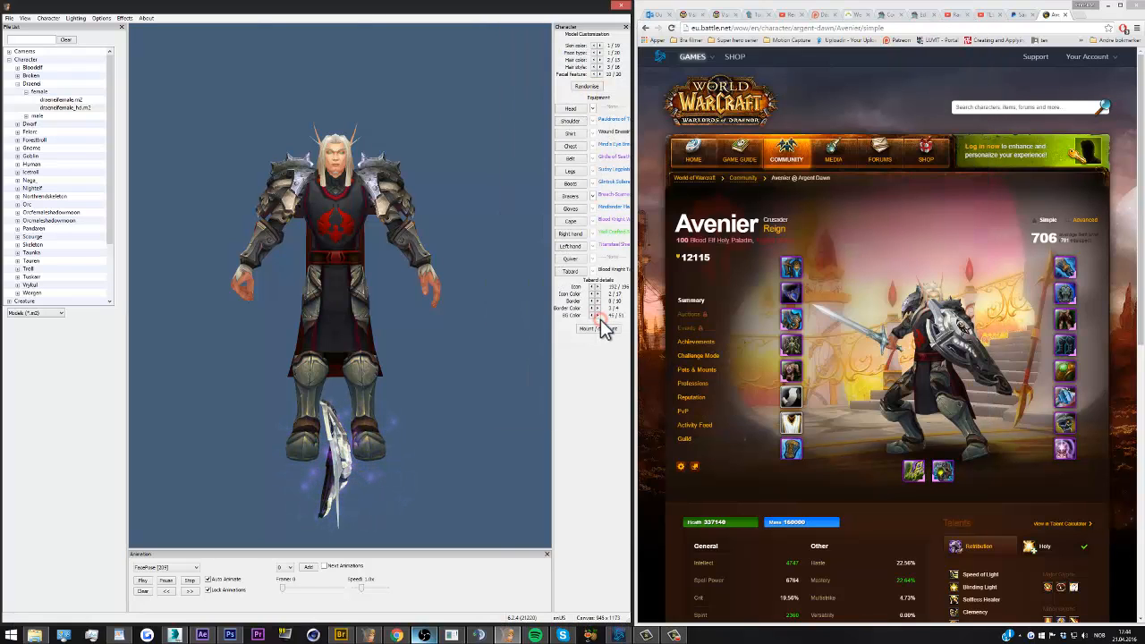
Deselect all animations for the export and complete the FBX export
left_click_drag(302, 252, 504, 157)
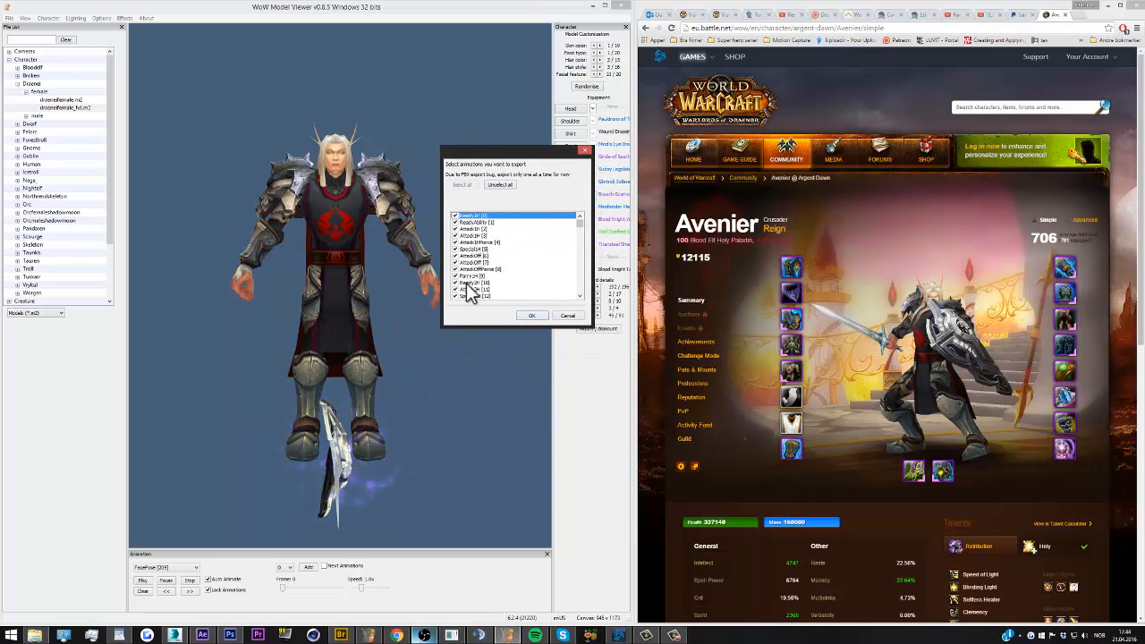
left_click(498, 186)
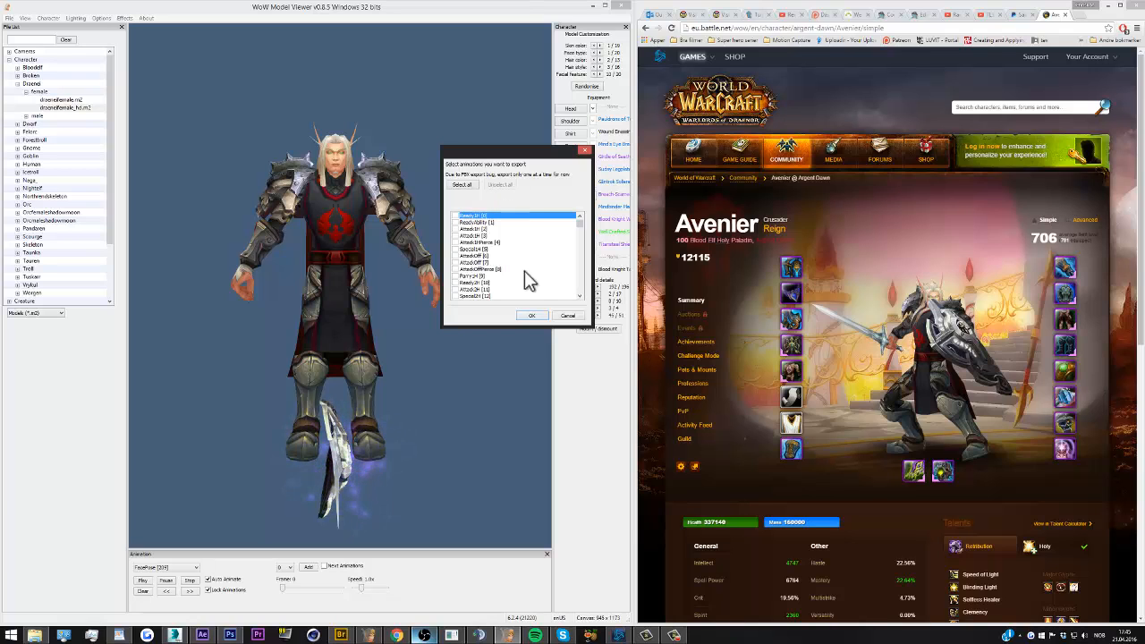
left_click(533, 317)
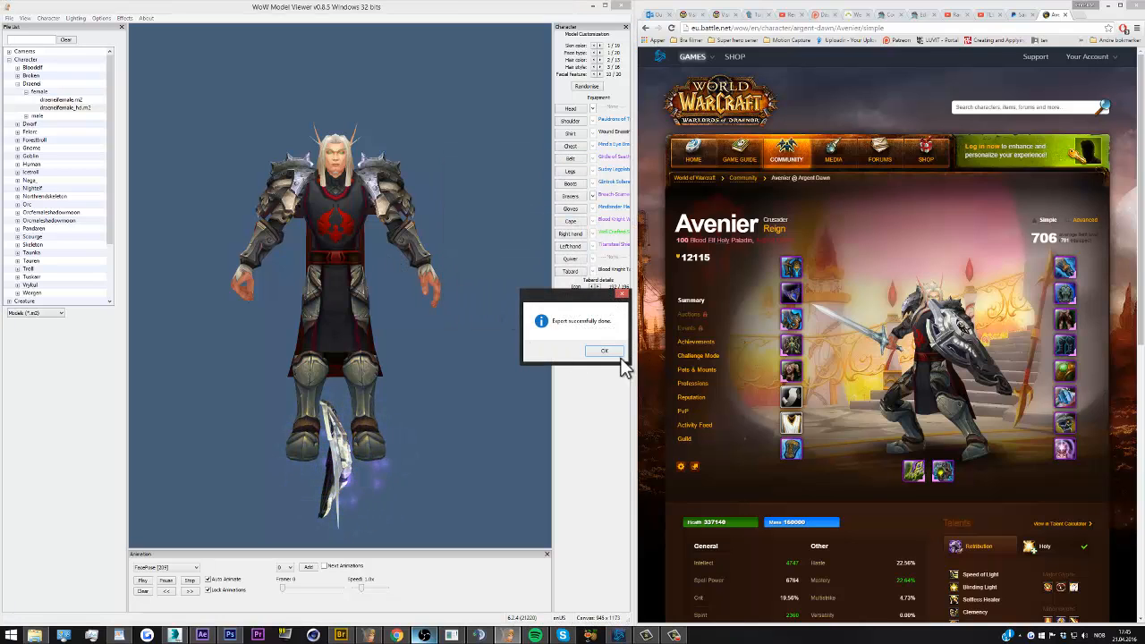
key("Return")
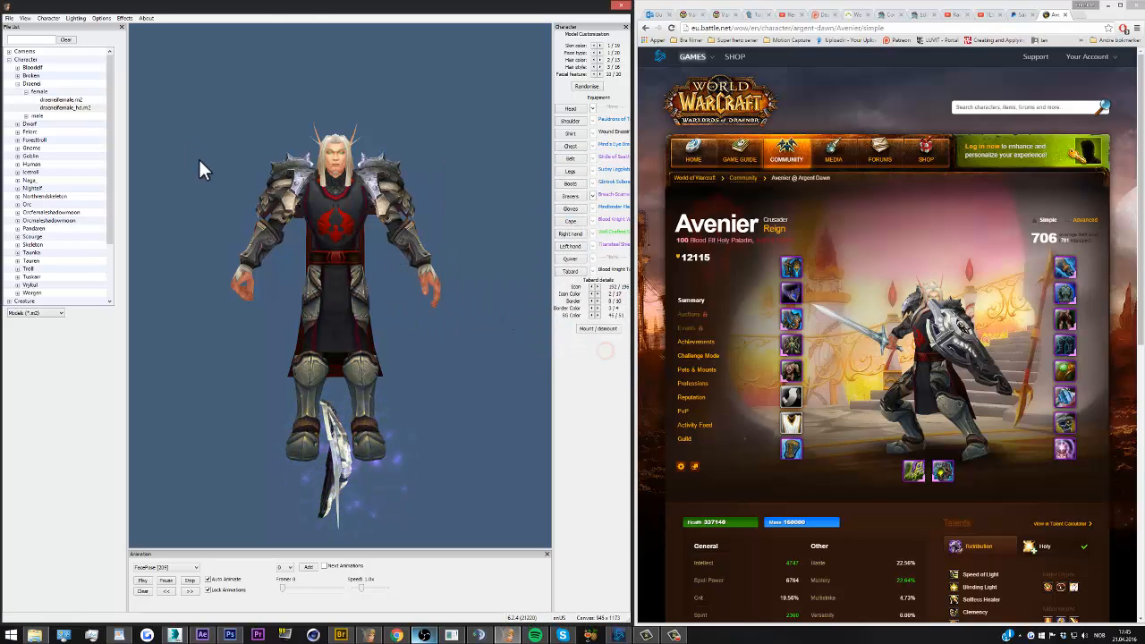
Export the same character model as an OBJ file named Avenier tutorial in the Avenier folder
left_click(8, 18)
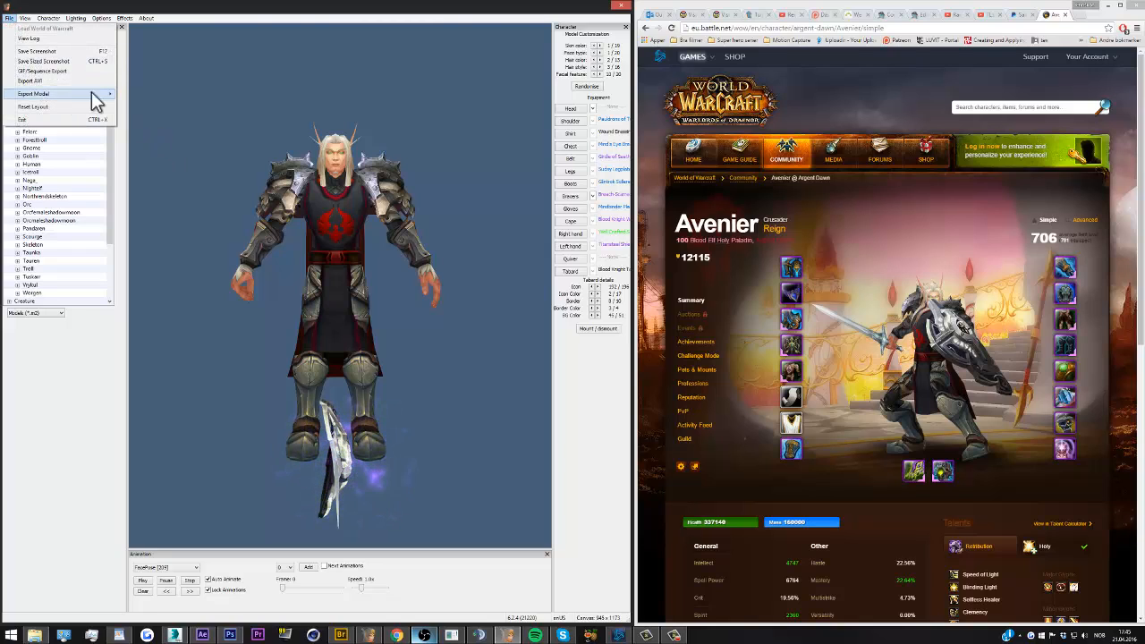
mouse_move(91, 93)
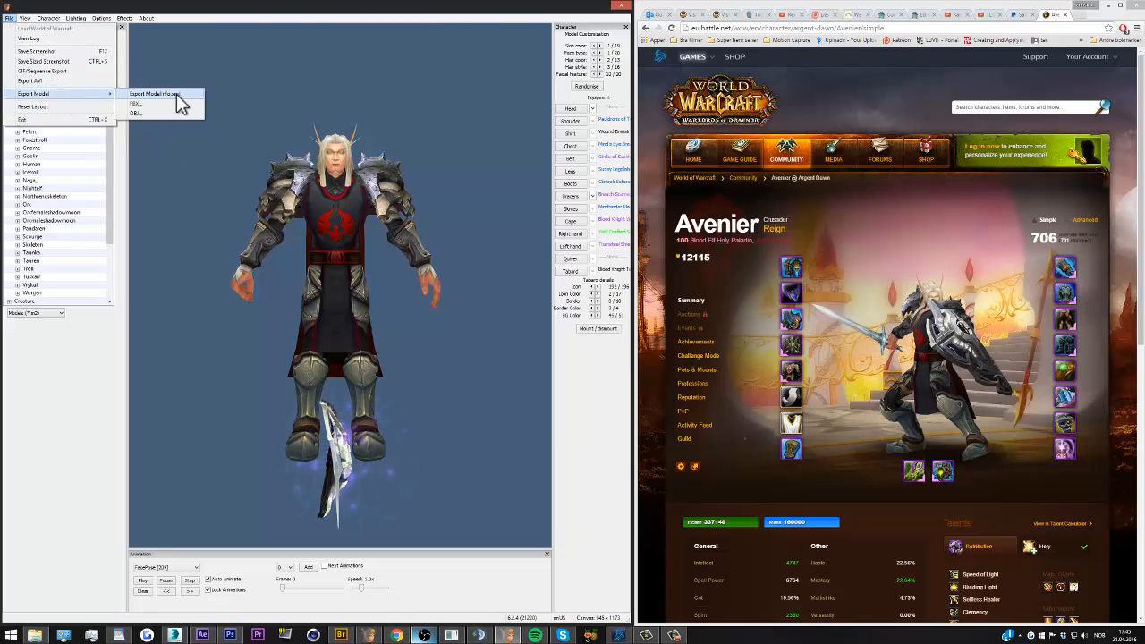
left_click(136, 114)
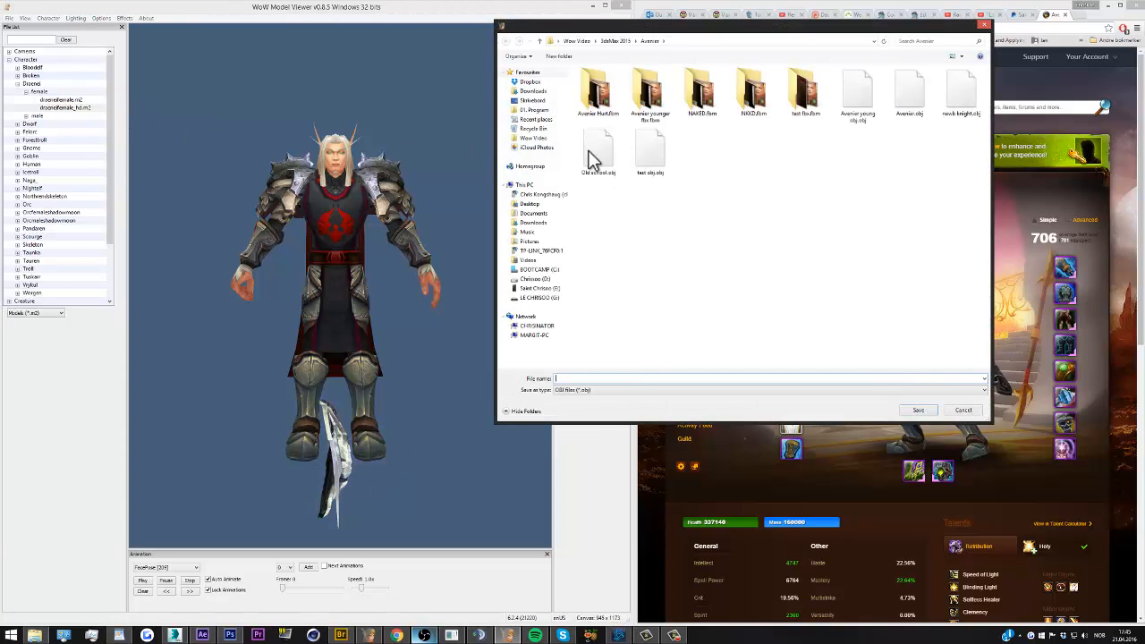
type("Av")
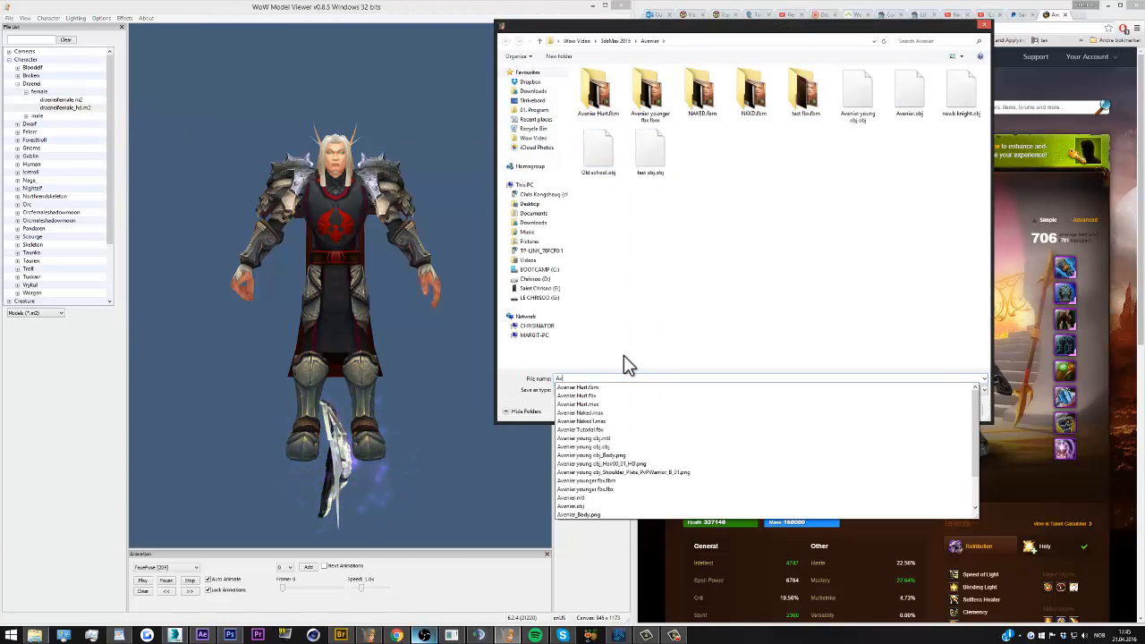
type("enier tutori")
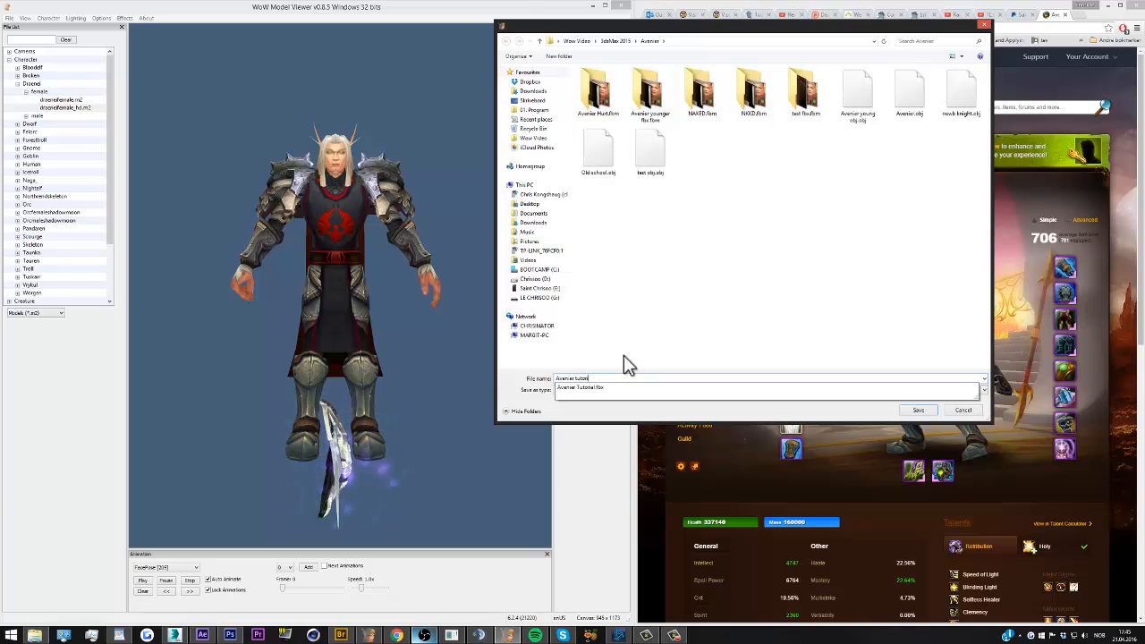
key("Return")
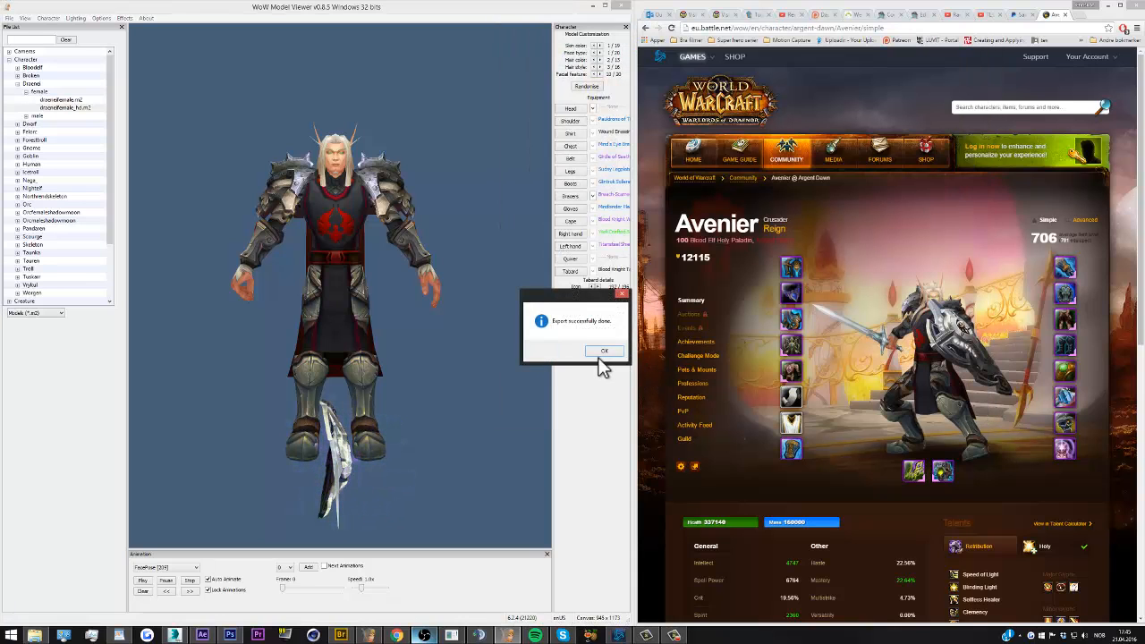
left_click(604, 351)
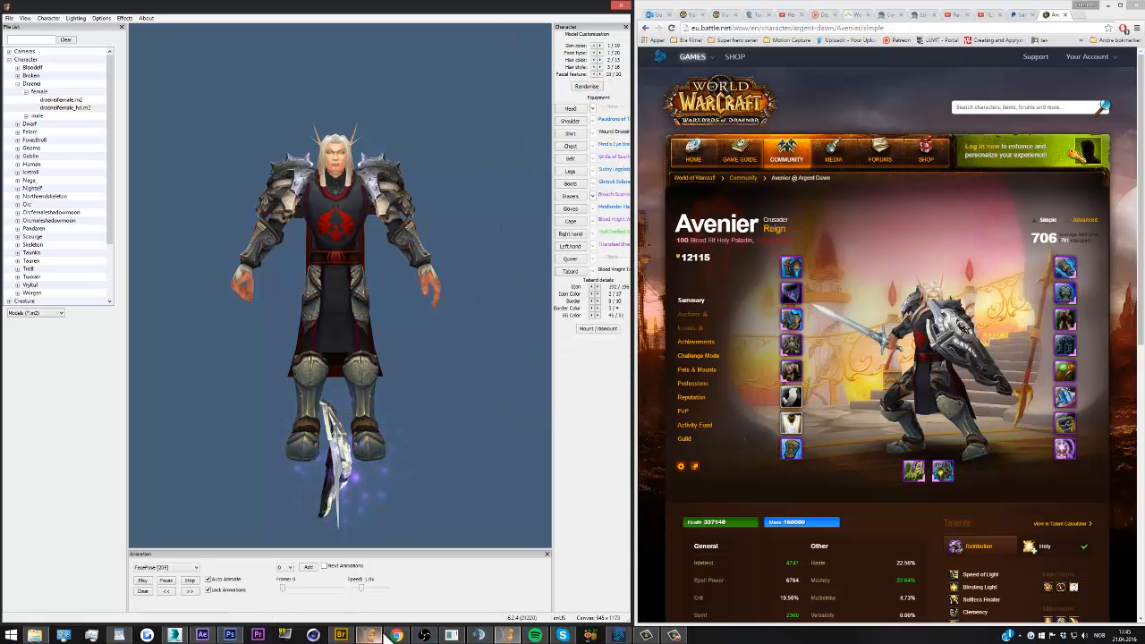
Switch to 3ds Max and choose Avenier Tutorial.fbx for import from the Avenier folder in Wow Video's 3dsMax 2015 folder
left_click(175, 635)
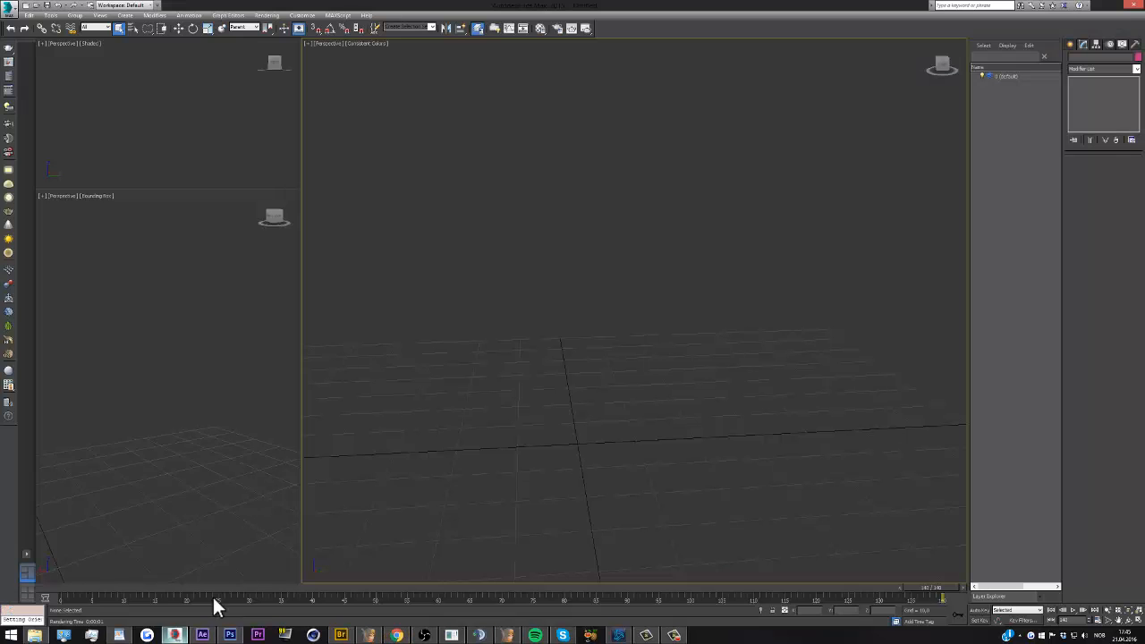
left_click(10, 10)
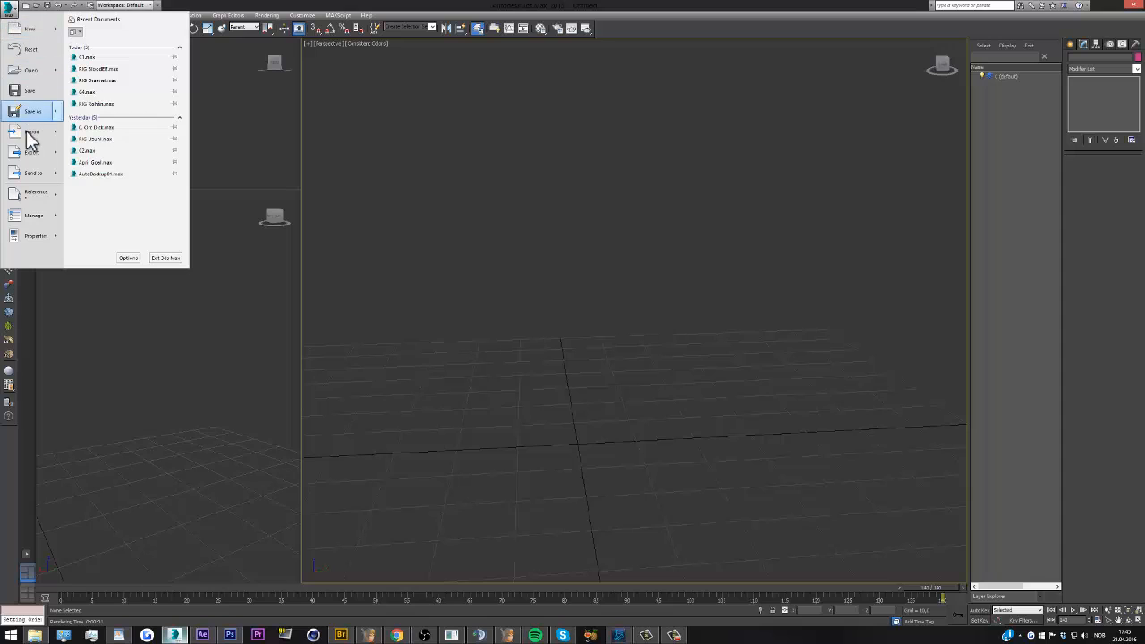
mouse_move(43, 135)
left_click(106, 40)
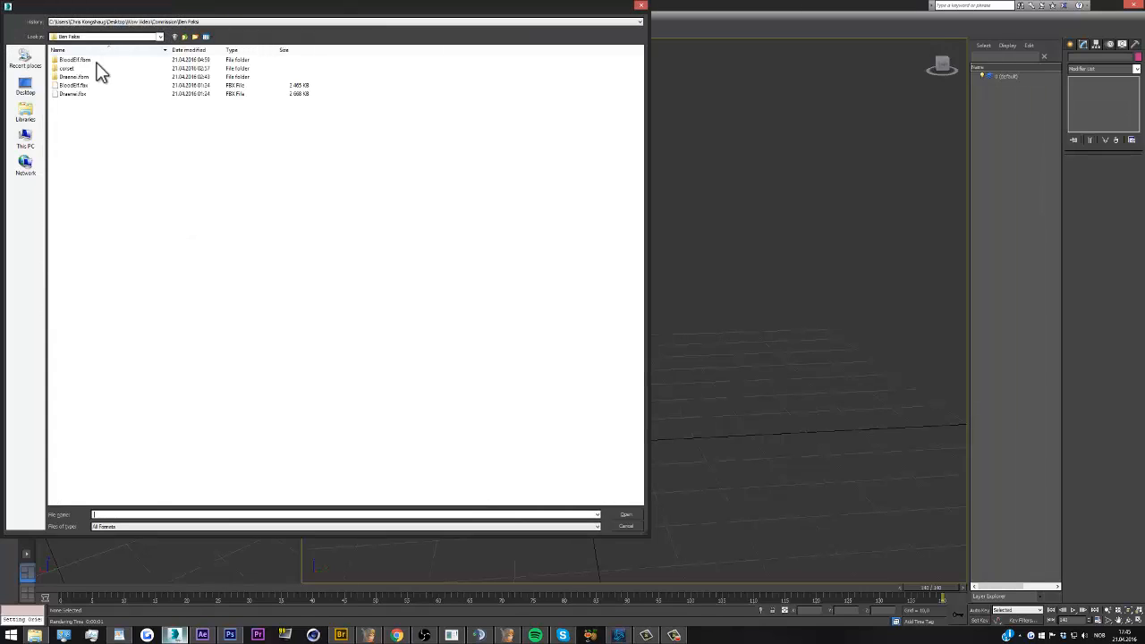
left_click(27, 94)
double_click(486, 111)
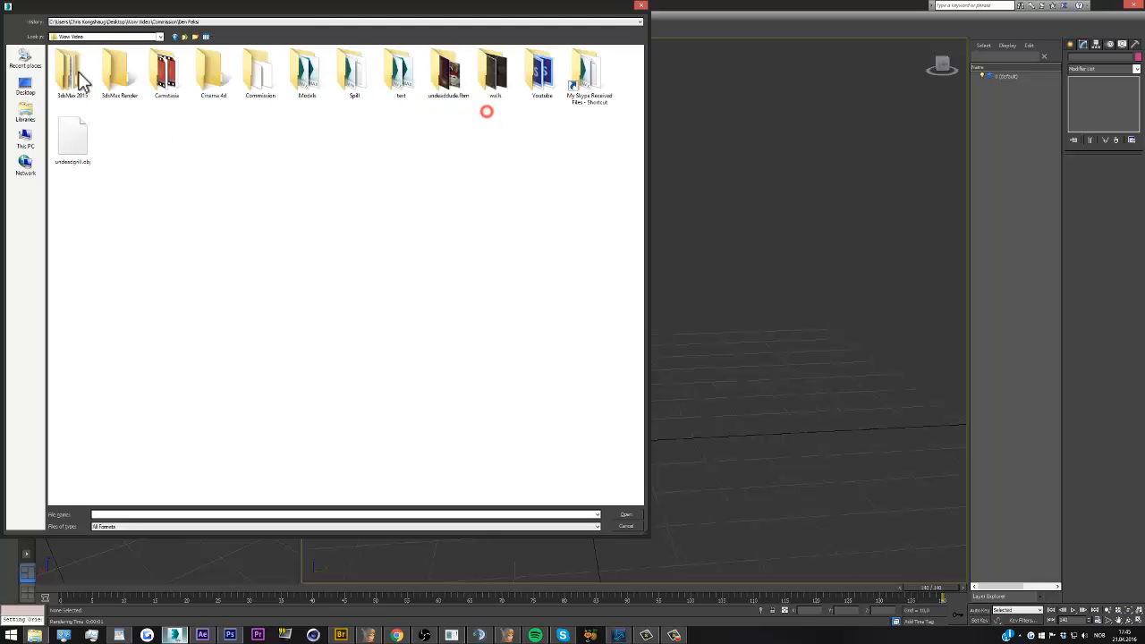
double_click(68, 63)
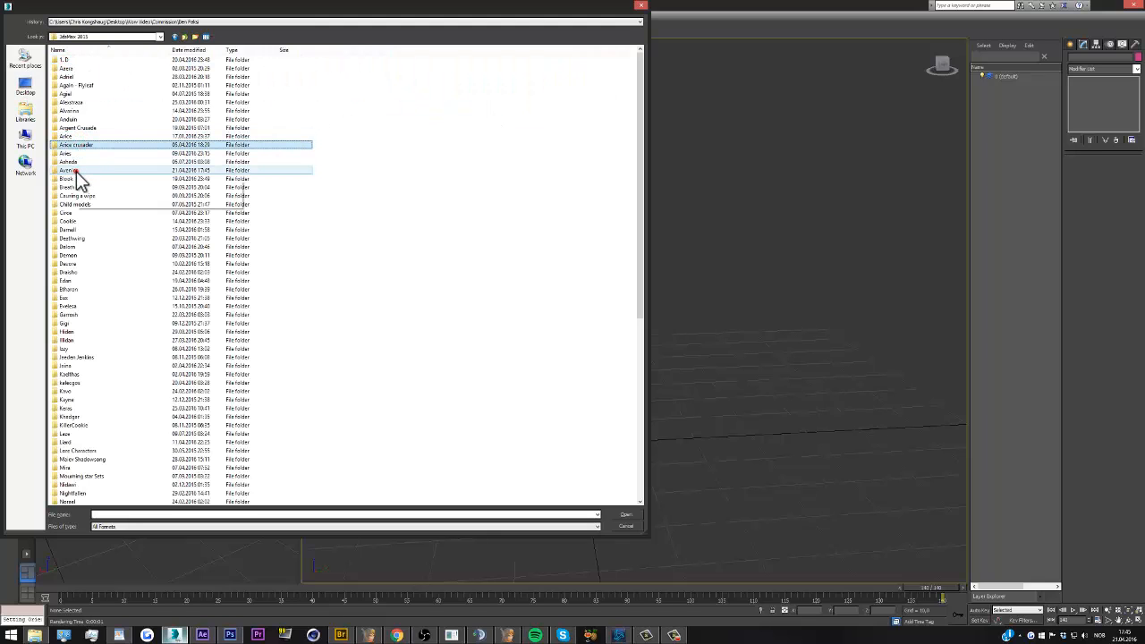
double_click(77, 179)
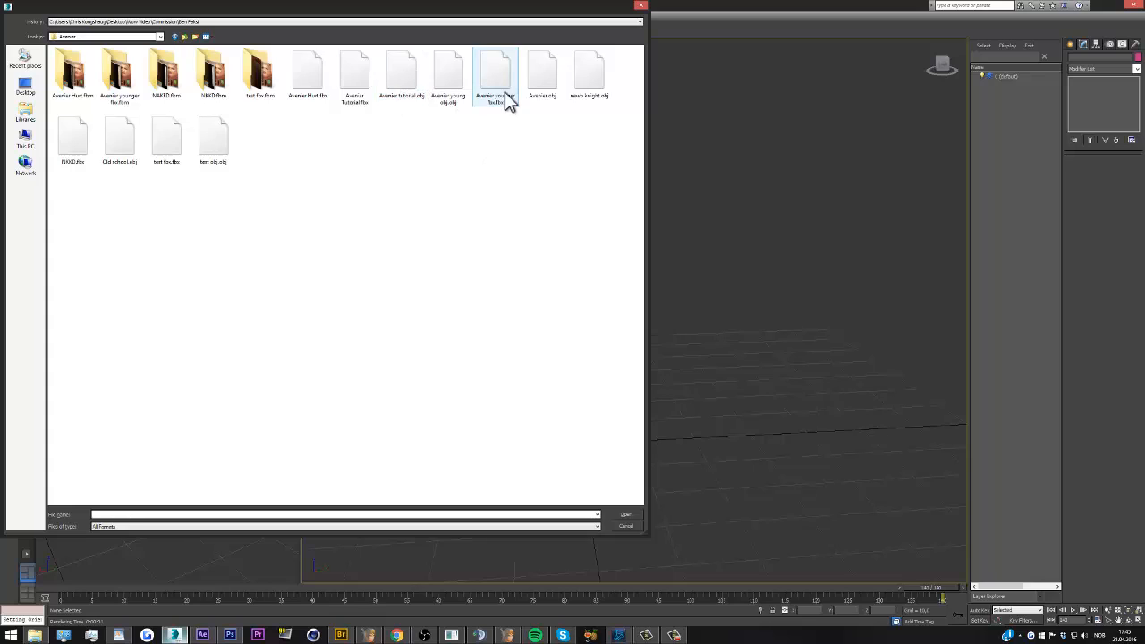
double_click(361, 77)
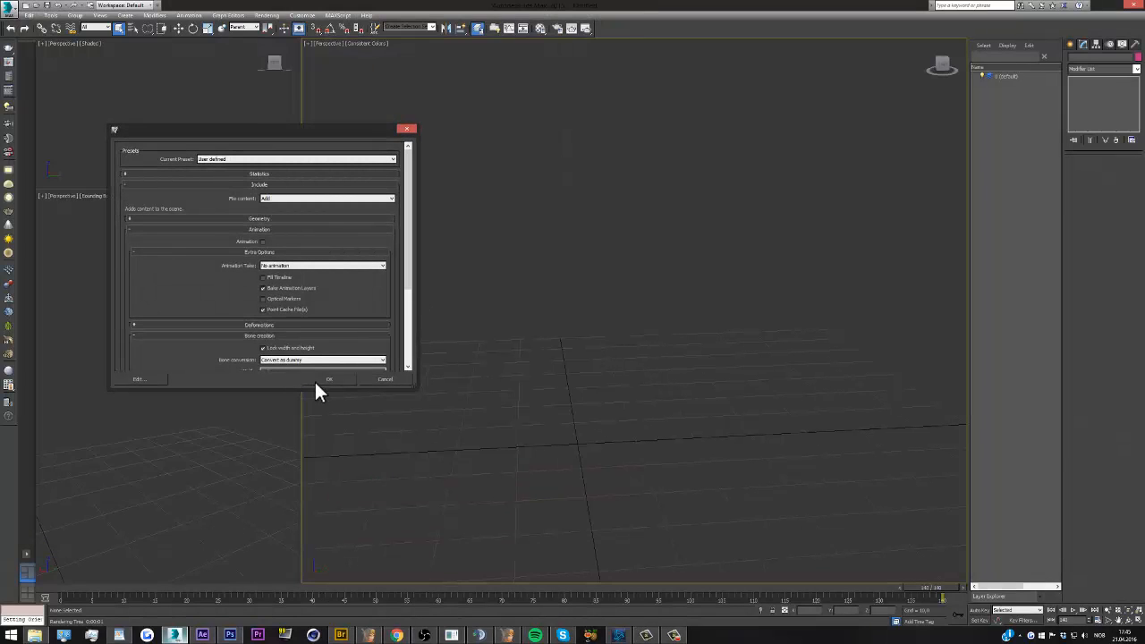
Review the animation and bone-creation import options and import the FBX with no animation and bones converted as dummies
left_click_drag(410, 193, 411, 203)
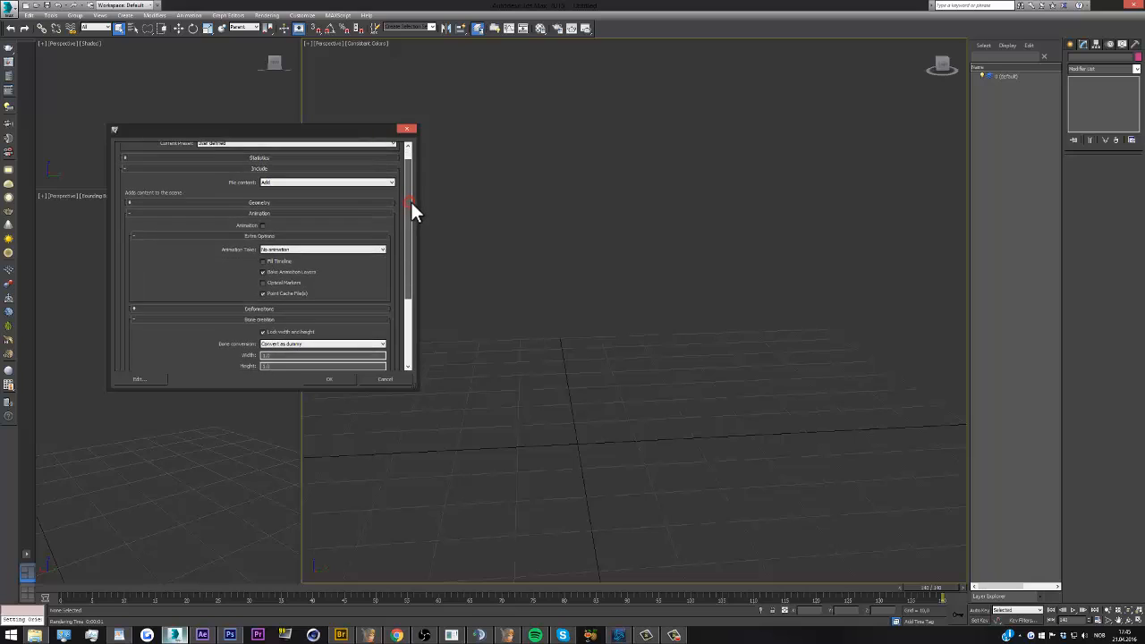
scroll(411, 201, "up", 2)
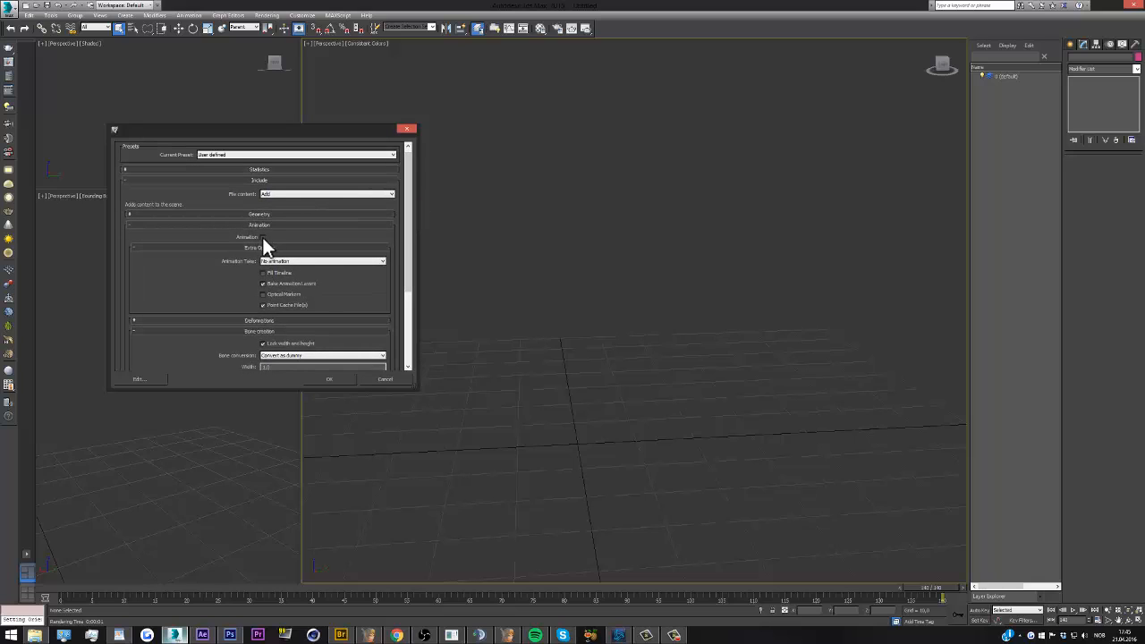
left_click_drag(408, 232, 407, 306)
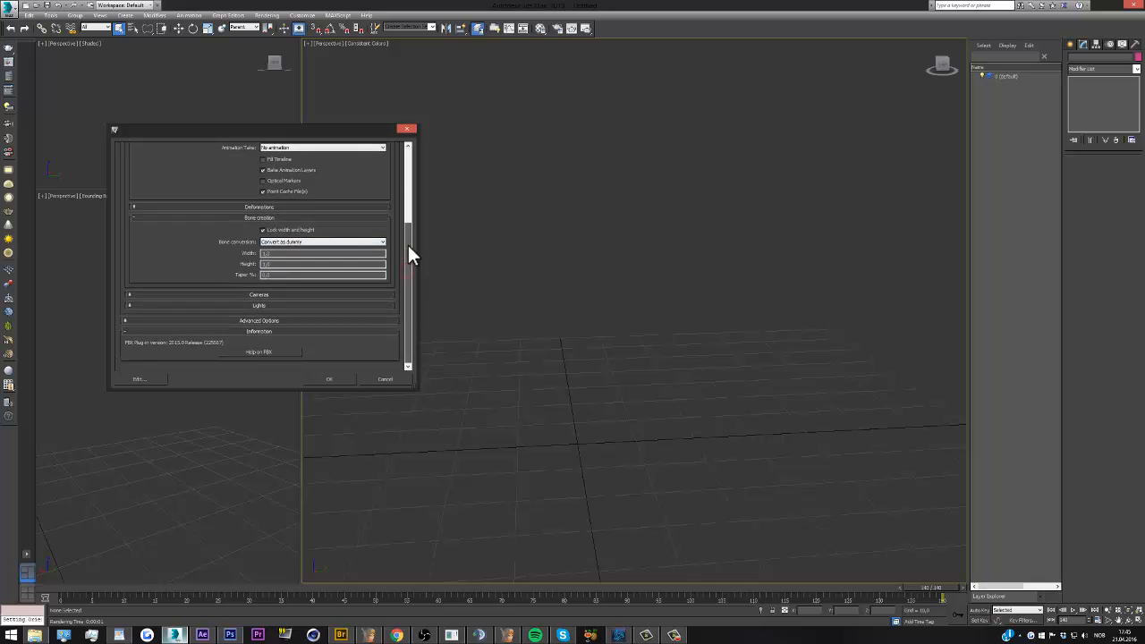
mouse_move(408, 245)
left_mouse_down()
mouse_move(408, 191)
mouse_move(408, 255)
left_mouse_up()
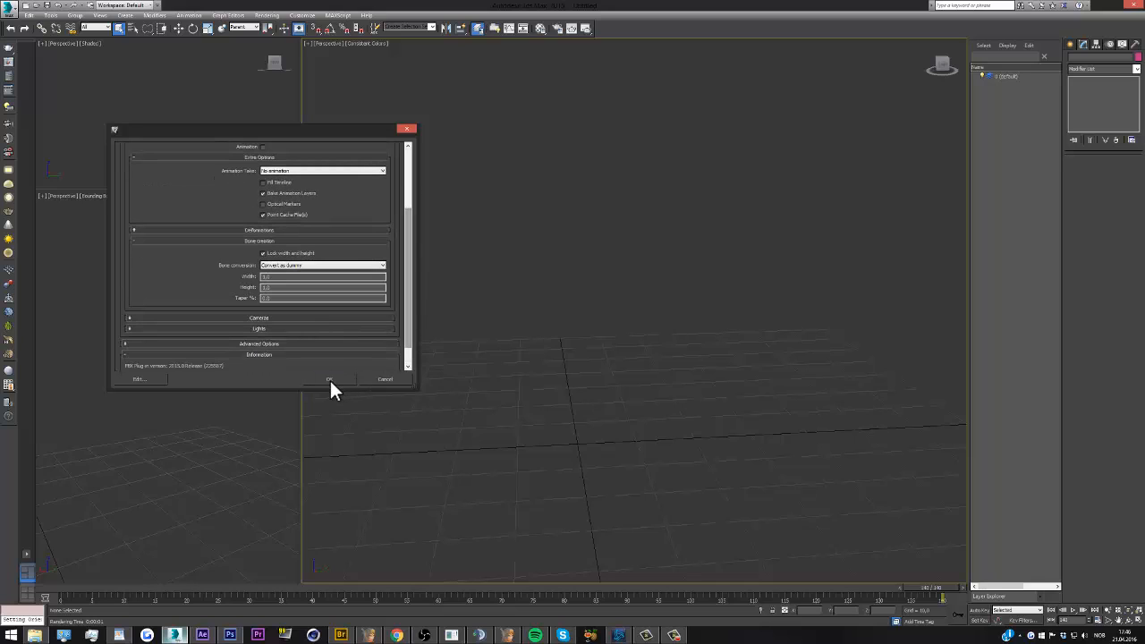
left_click(329, 379)
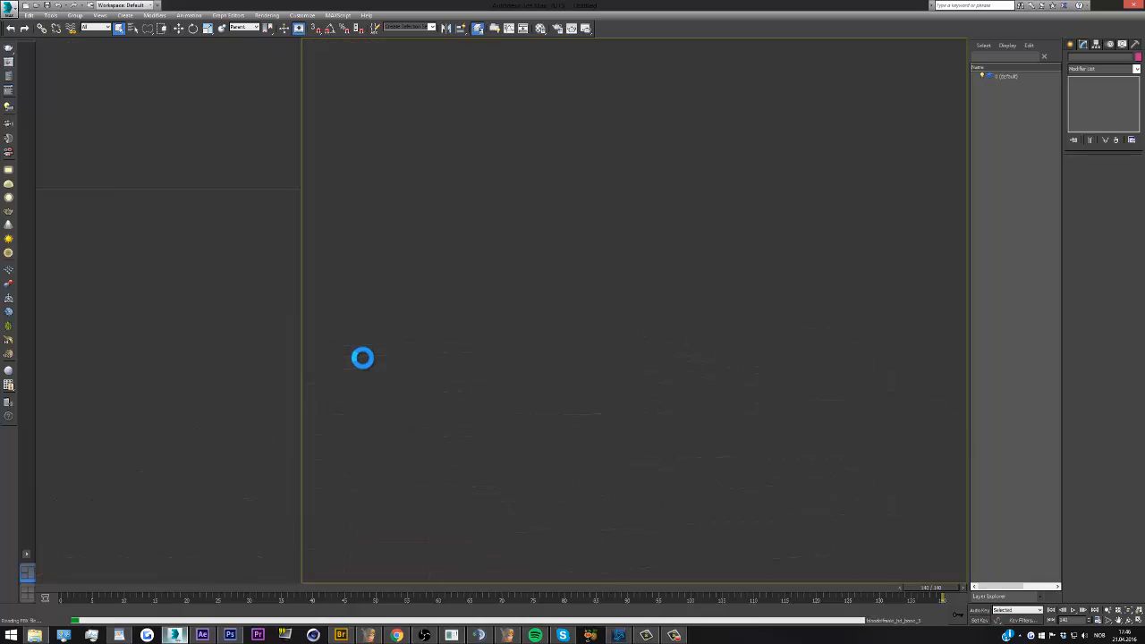
Turn the skeleton view to face the front and examine the imported character with its bone helpers
left_click(165, 405)
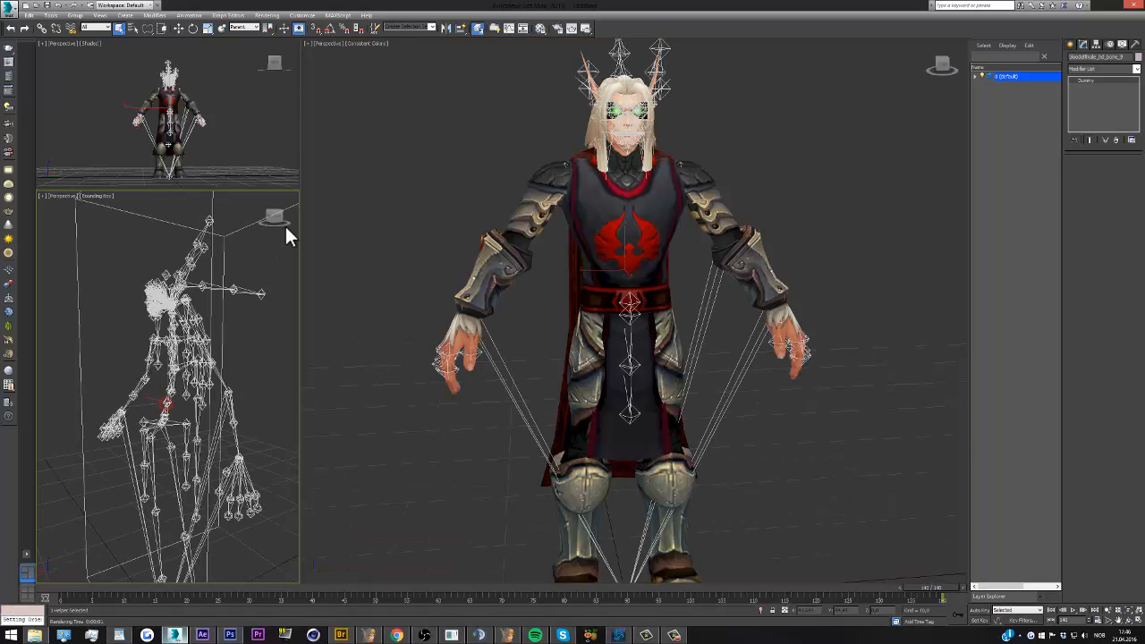
left_click_drag(285, 219, 42, 219)
scroll(591, 218, "down", 3)
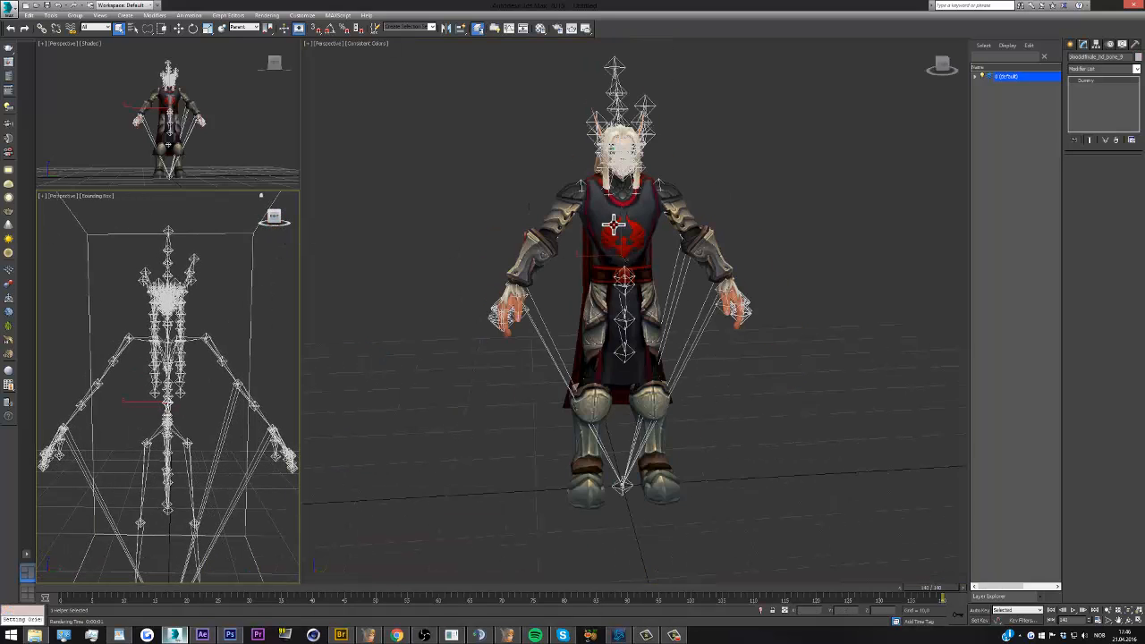
scroll(616, 474, "up", 3)
scroll(174, 429, "down", 2)
scroll(174, 452, "up", 4)
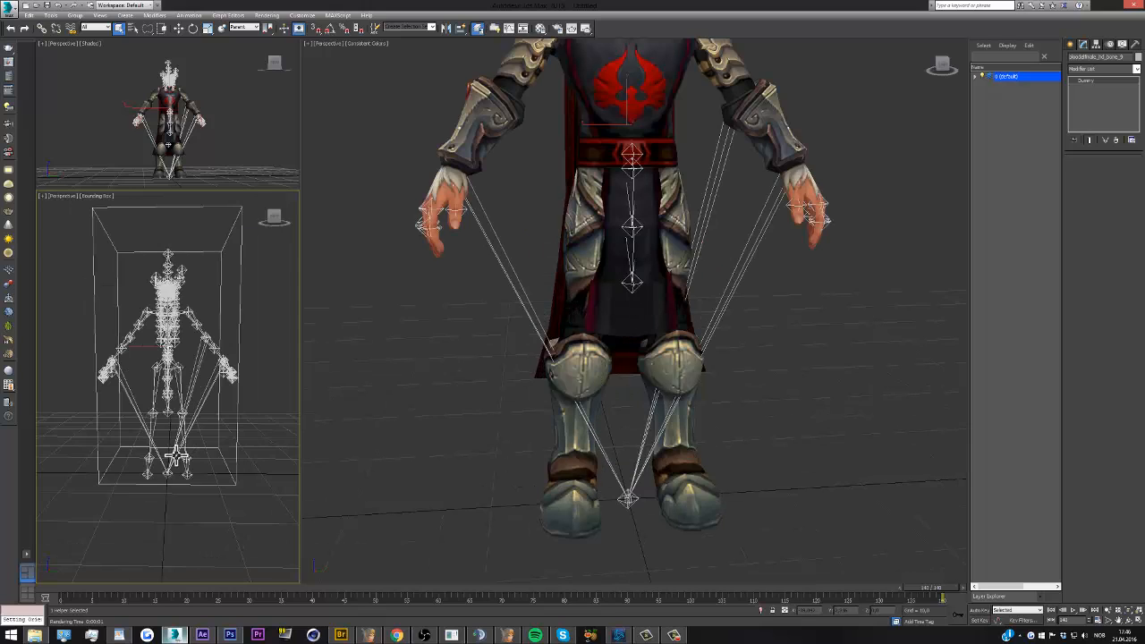
Select the cluster of helpers on the ground between the feet and hide it
scroll(174, 460, "up", 2)
scroll(144, 487, "up", 2)
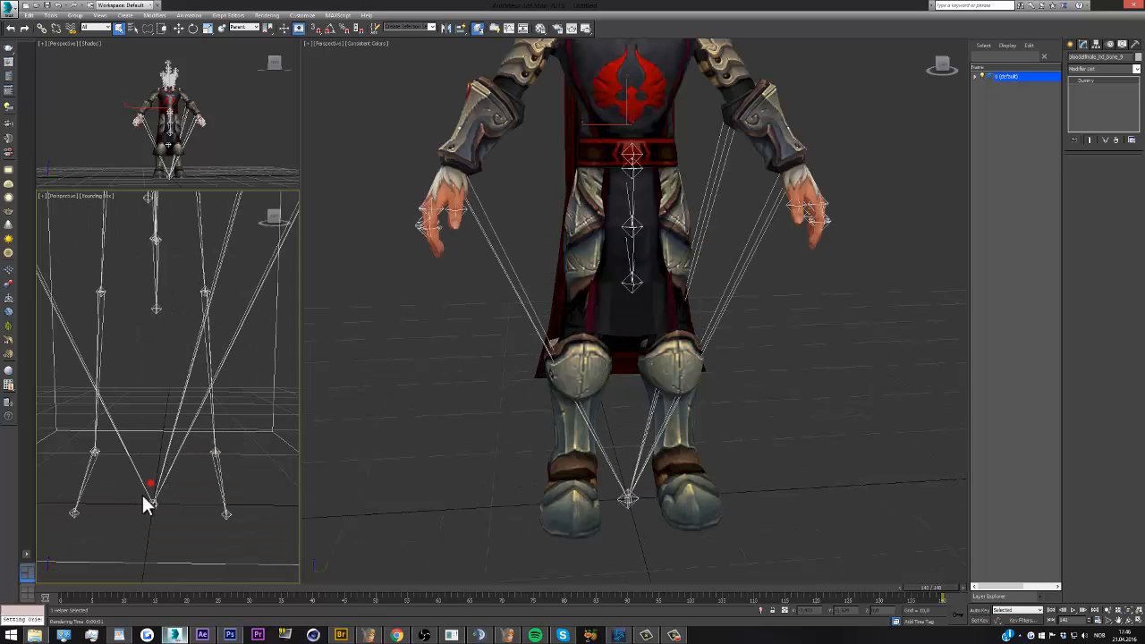
left_click_drag(164, 513, 171, 500)
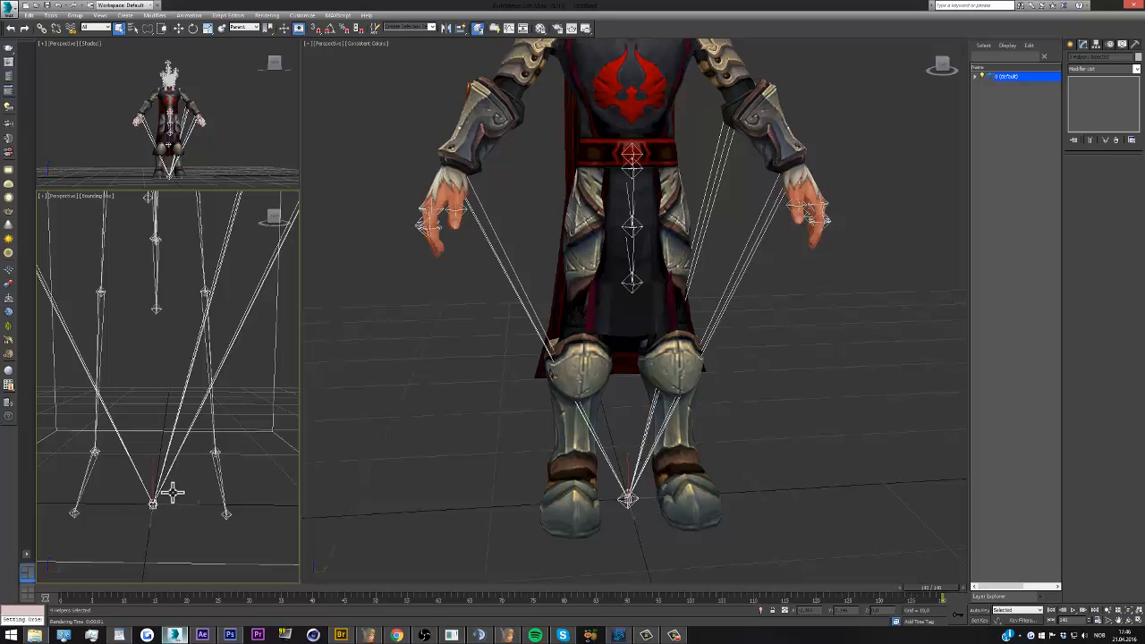
right_click(183, 487)
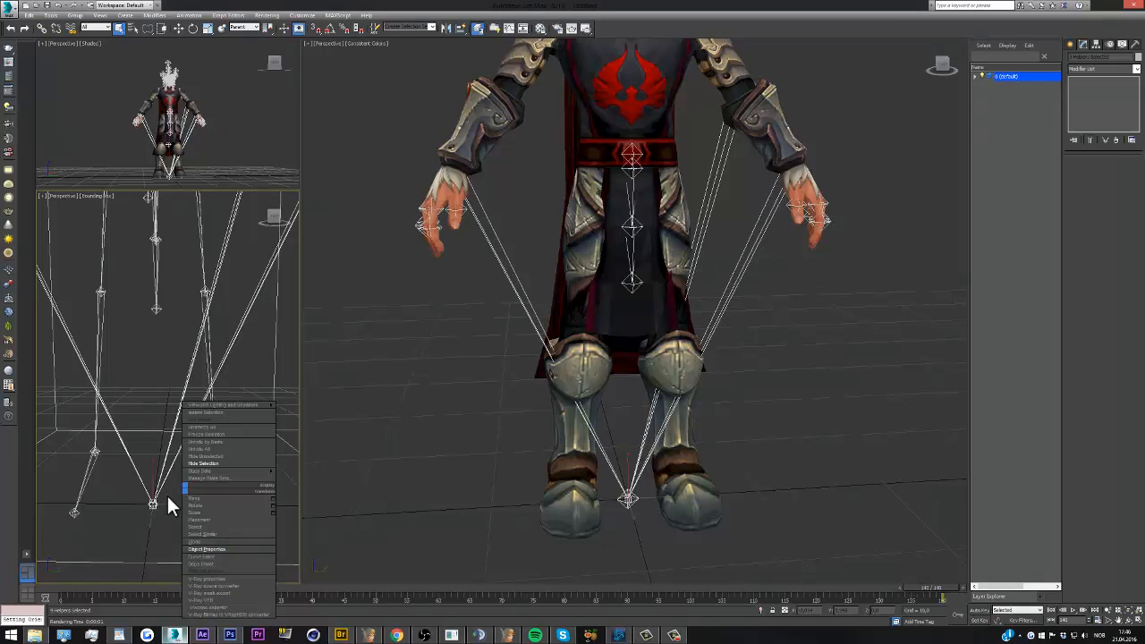
left_click(169, 494)
right_click(176, 488)
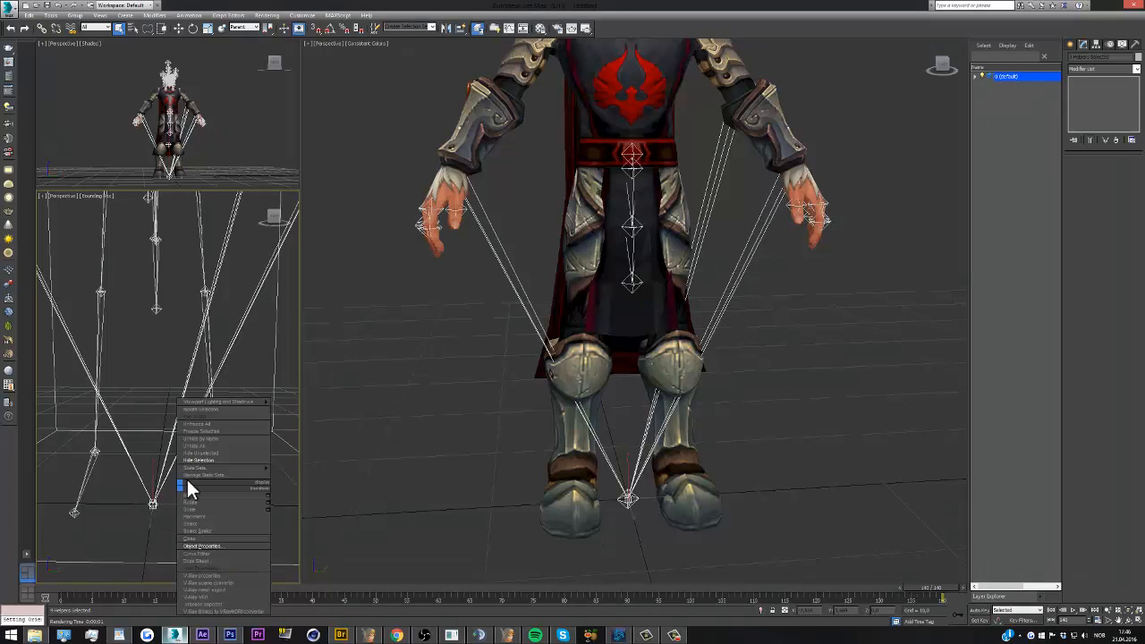
left_click(202, 460)
left_click(179, 497)
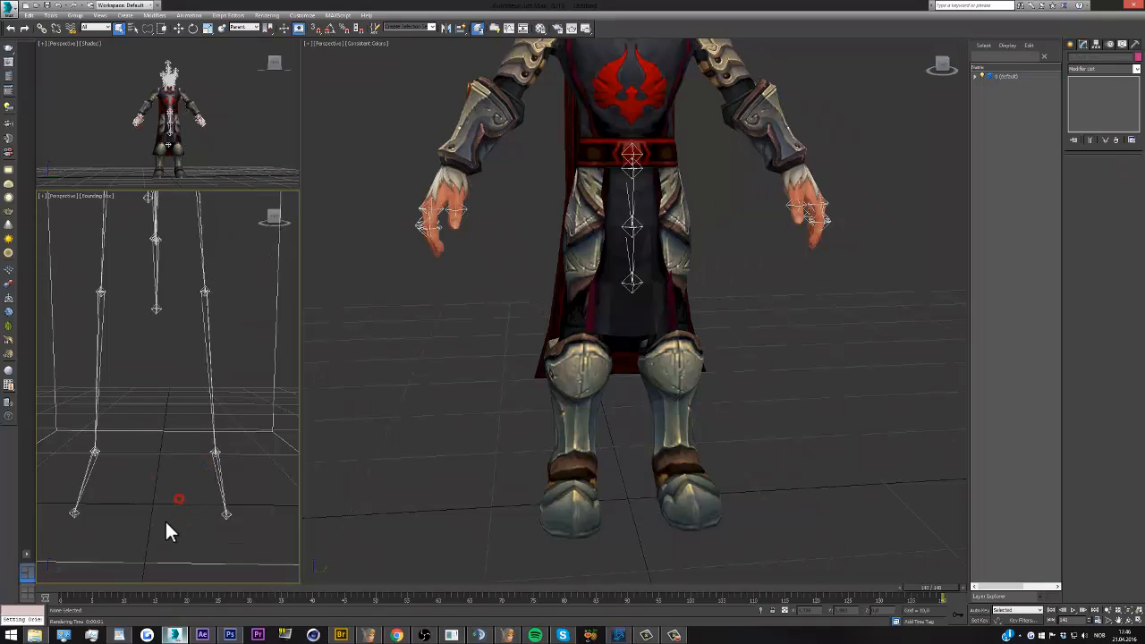
Examine the whole character from the front together with the remaining bone helpers in the skeleton view
key("z")
scroll(547, 479, "down", 4)
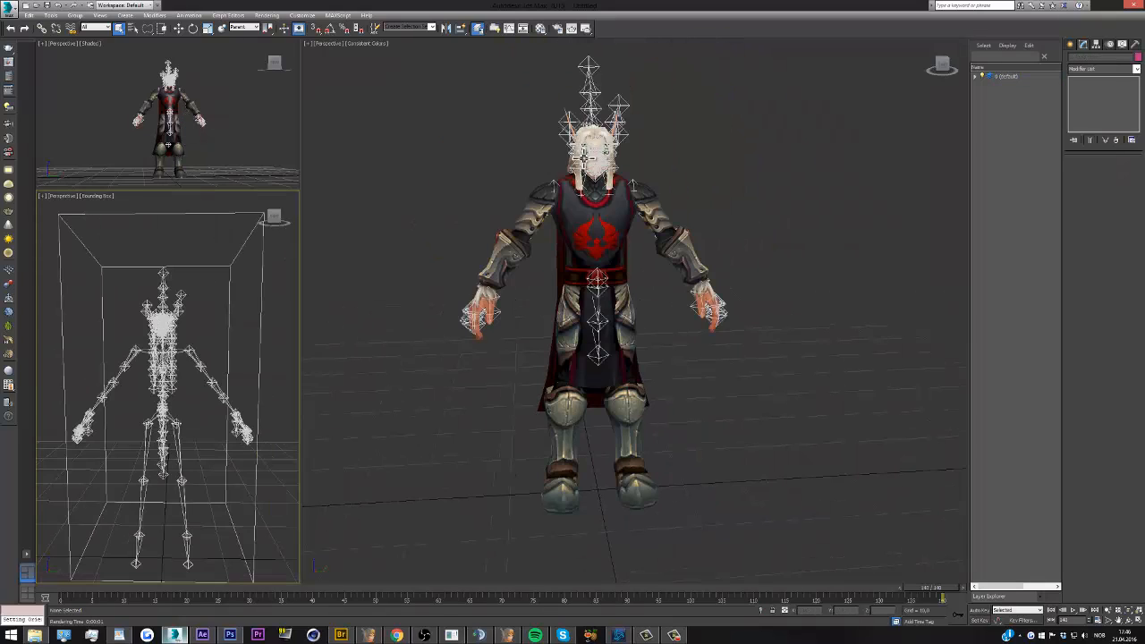
scroll(573, 278, "up", 4)
middle_click_drag(615, 388, 619, 335)
left_click(791, 142)
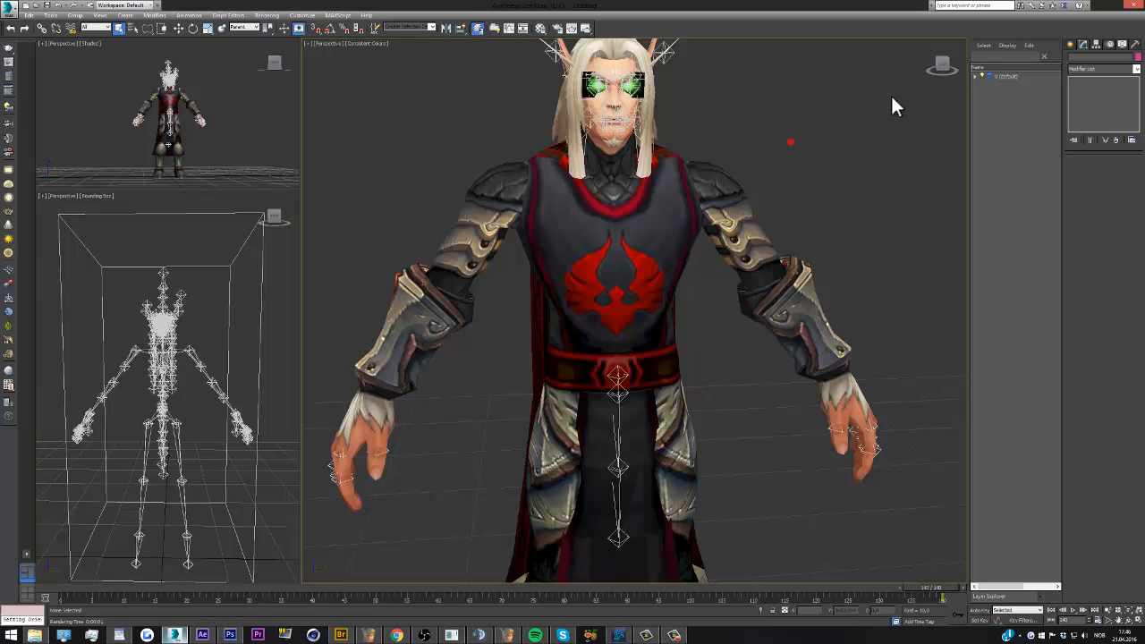
left_click(944, 67)
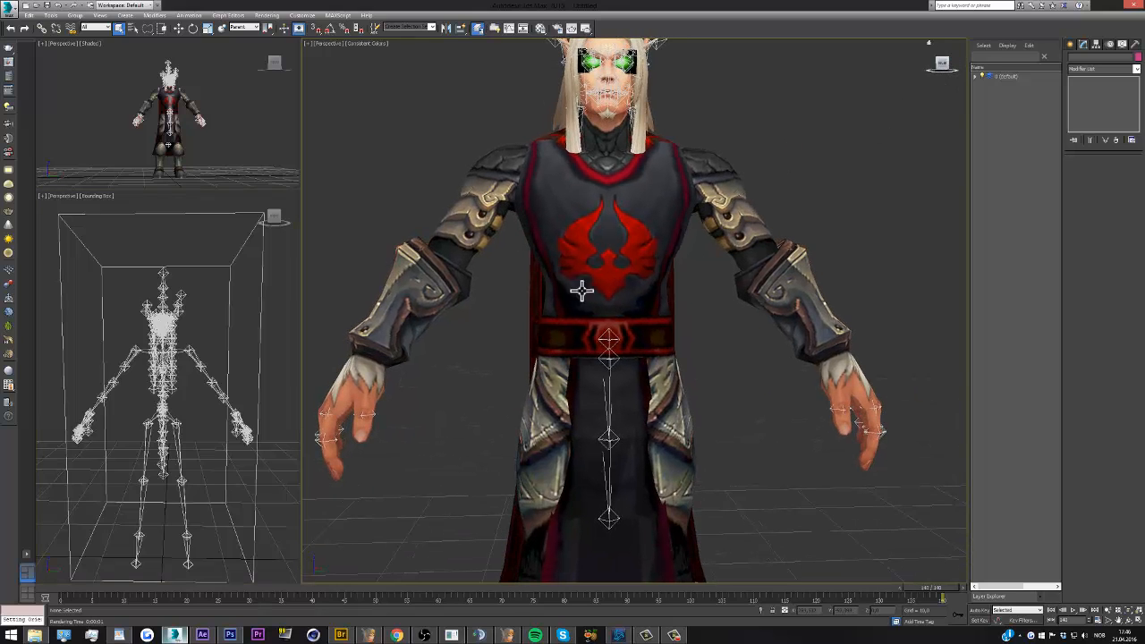
scroll(159, 408, "up", 3)
scroll(189, 412, "down", 2)
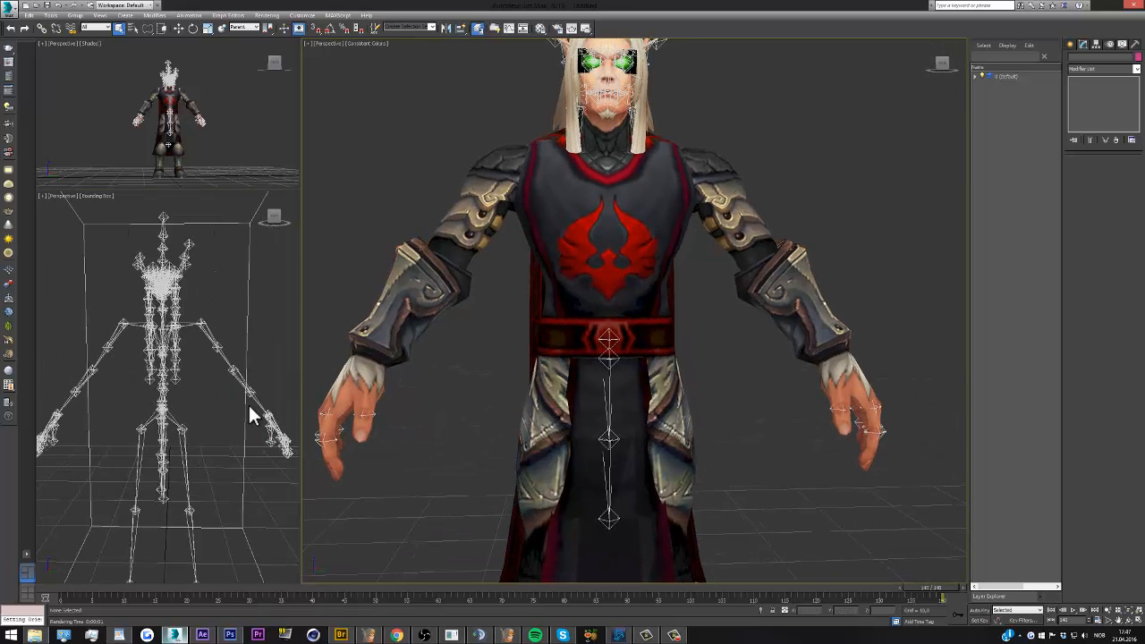
Select the forearm bone helper on the character's left arm and hide it
left_click(254, 392)
scroll(254, 392, "down", 3)
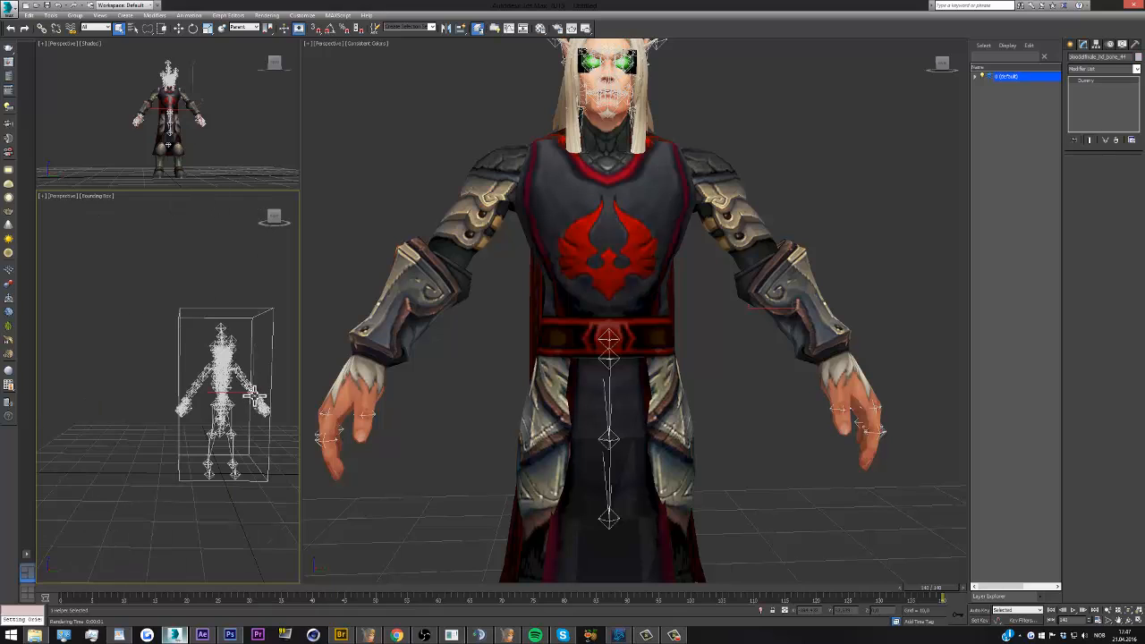
scroll(254, 392, "up", 4)
left_click(180, 29)
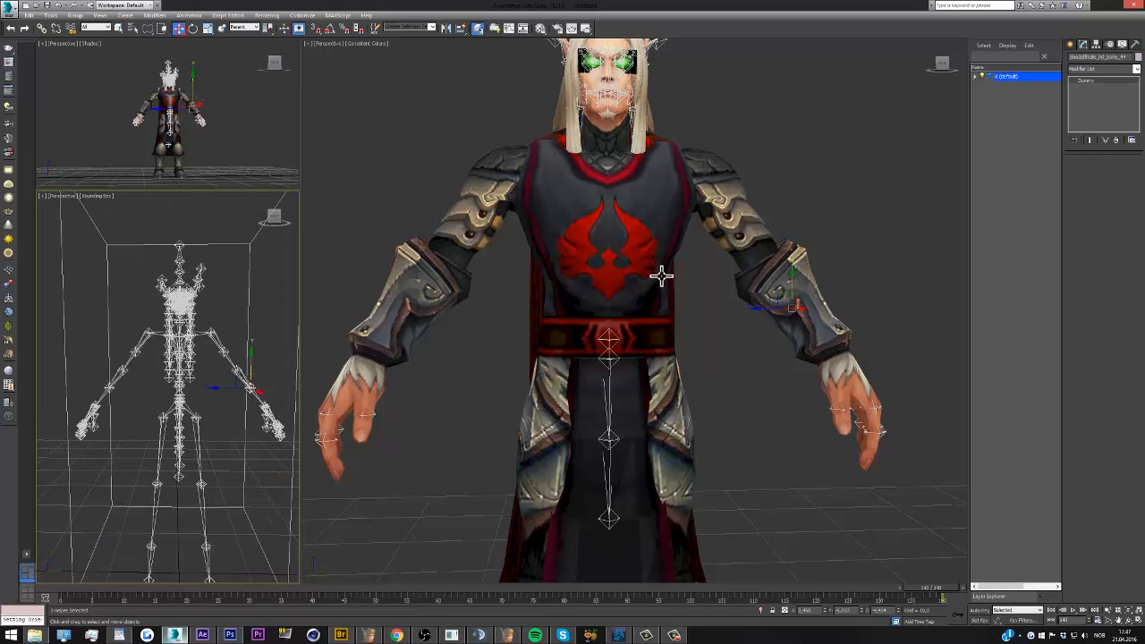
left_click_drag(793, 289, 734, 335)
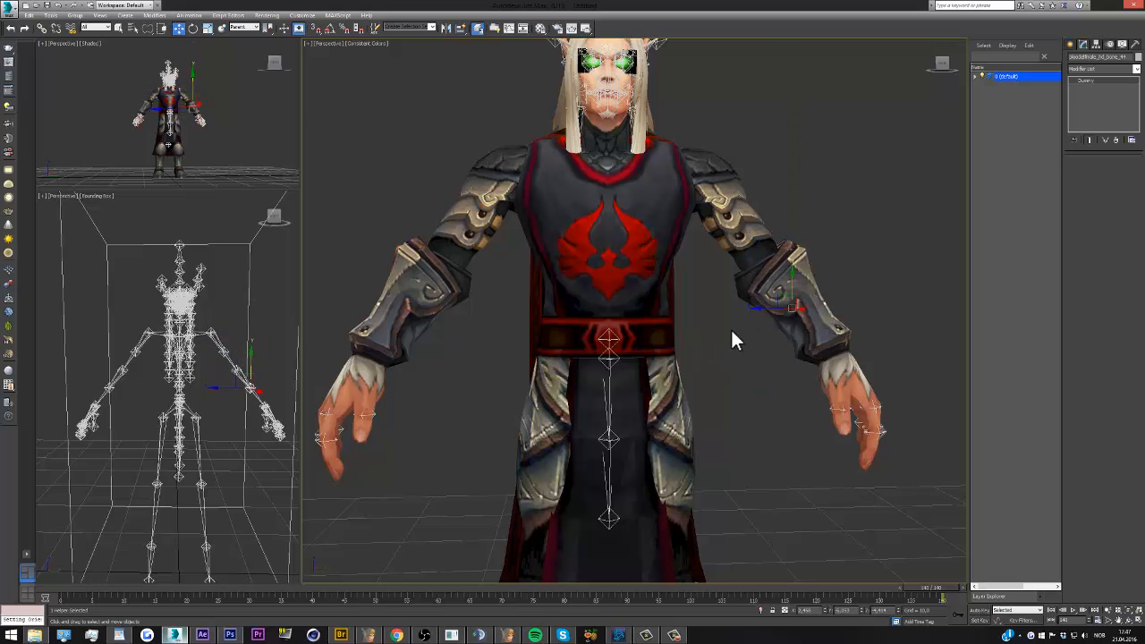
right_click(732, 327)
left_click(754, 302)
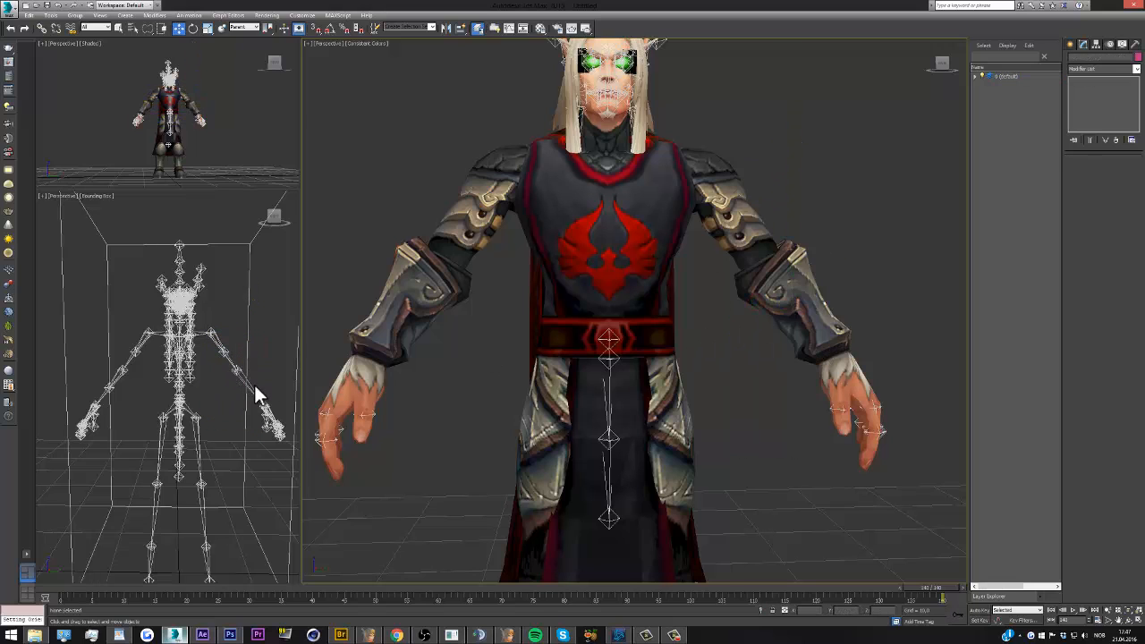
Try moving the wrist bone helper on the character's left arm and undo the move
left_click_drag(256, 389, 279, 372)
right_click(278, 372)
right_click(275, 352)
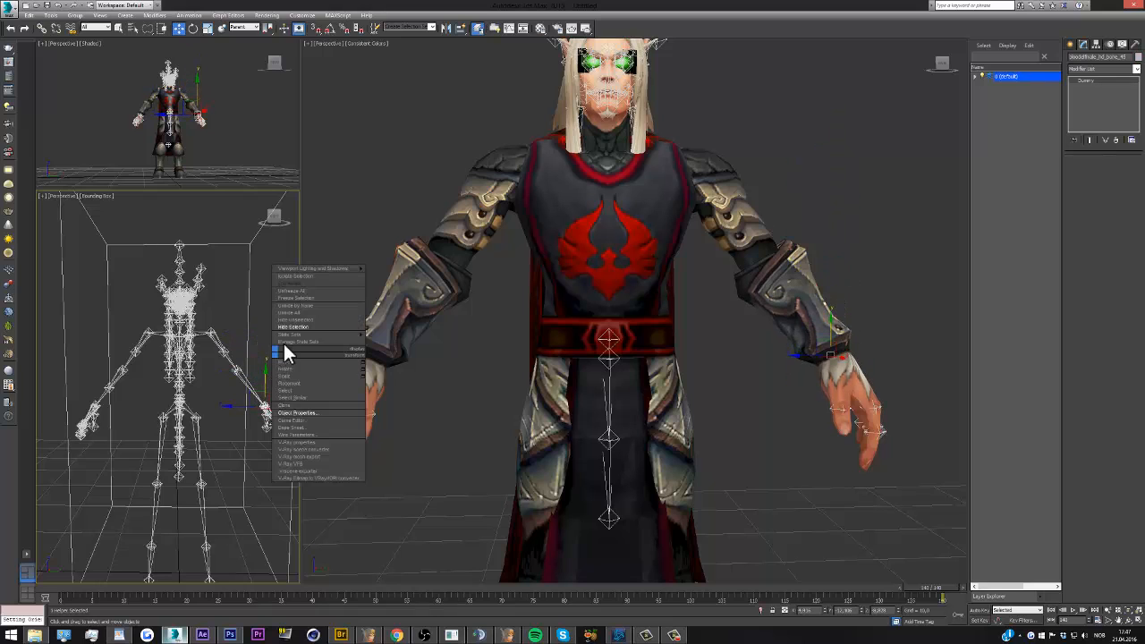
left_click(287, 353)
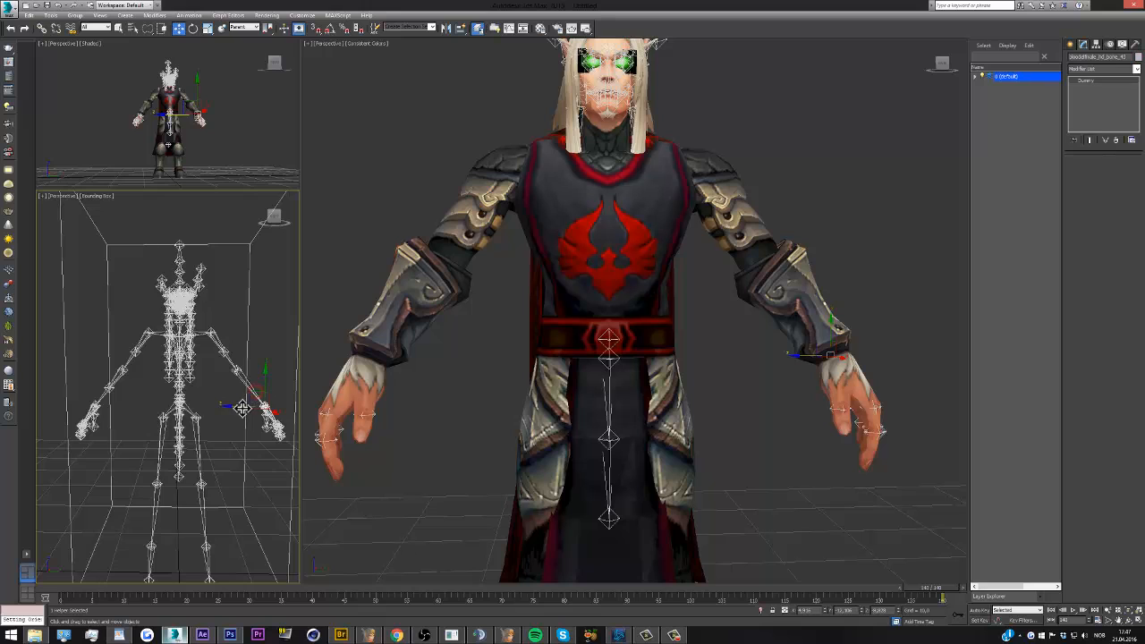
left_click_drag(243, 408, 268, 406)
key("ctrl+z")
Hide the forearm helper and the wrist helper on the character's right arm
left_click(105, 387)
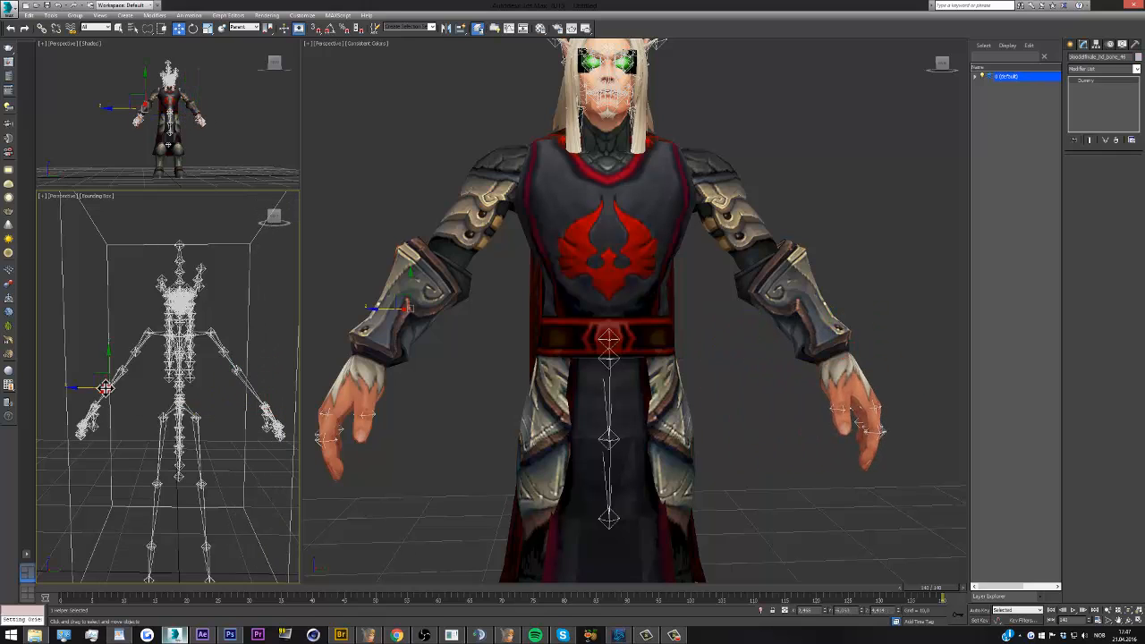
right_click(139, 392)
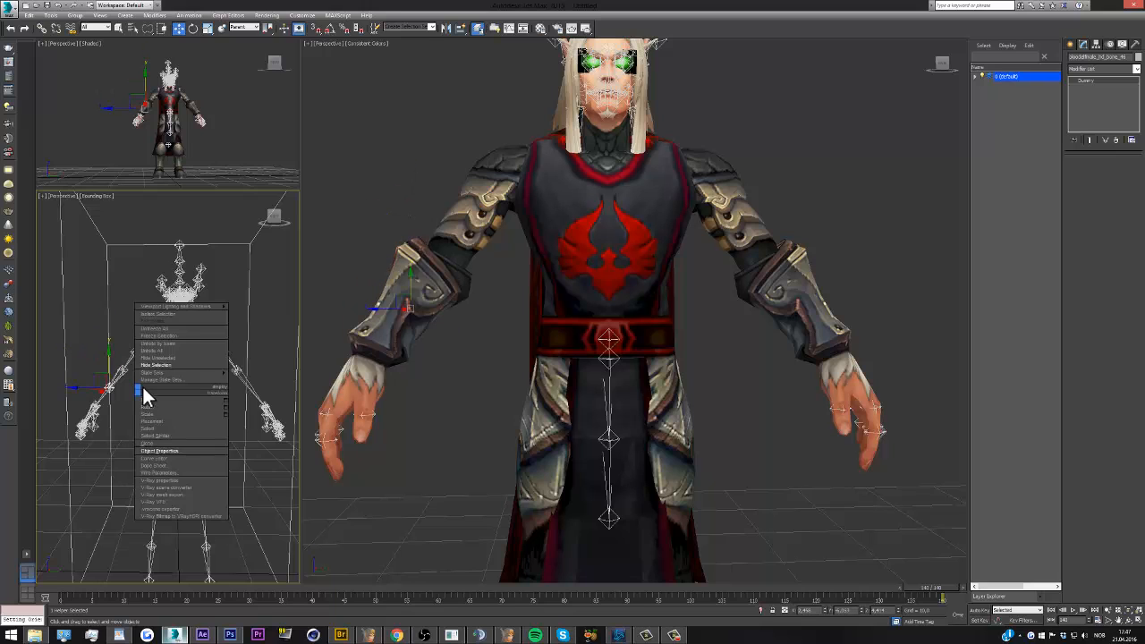
left_click(151, 366)
left_click(105, 385)
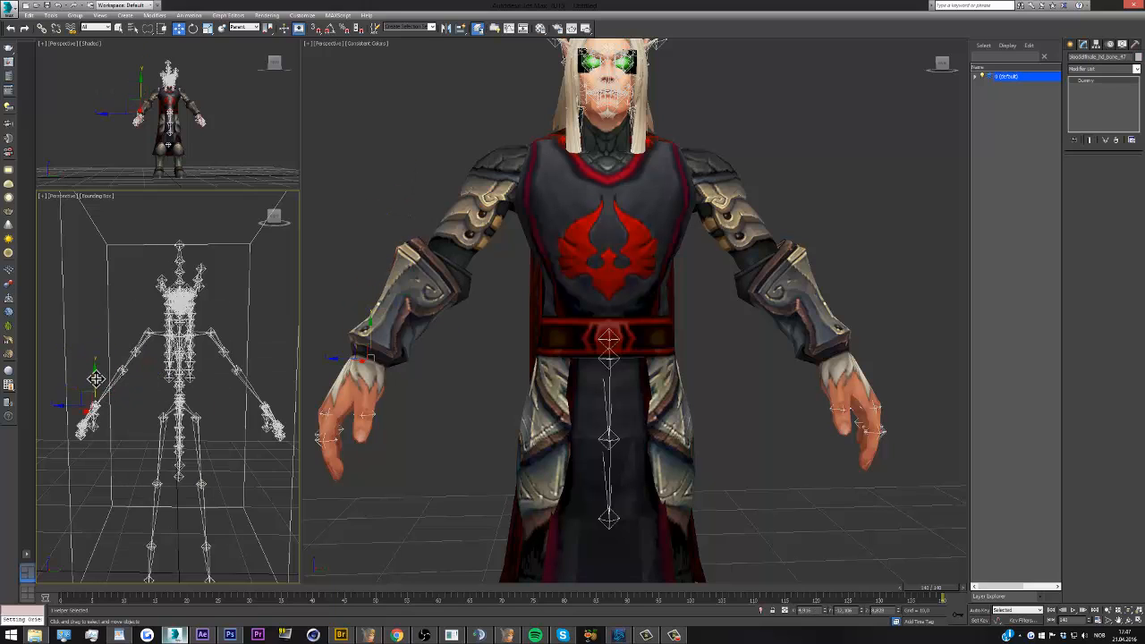
right_click(132, 391)
left_click(141, 353)
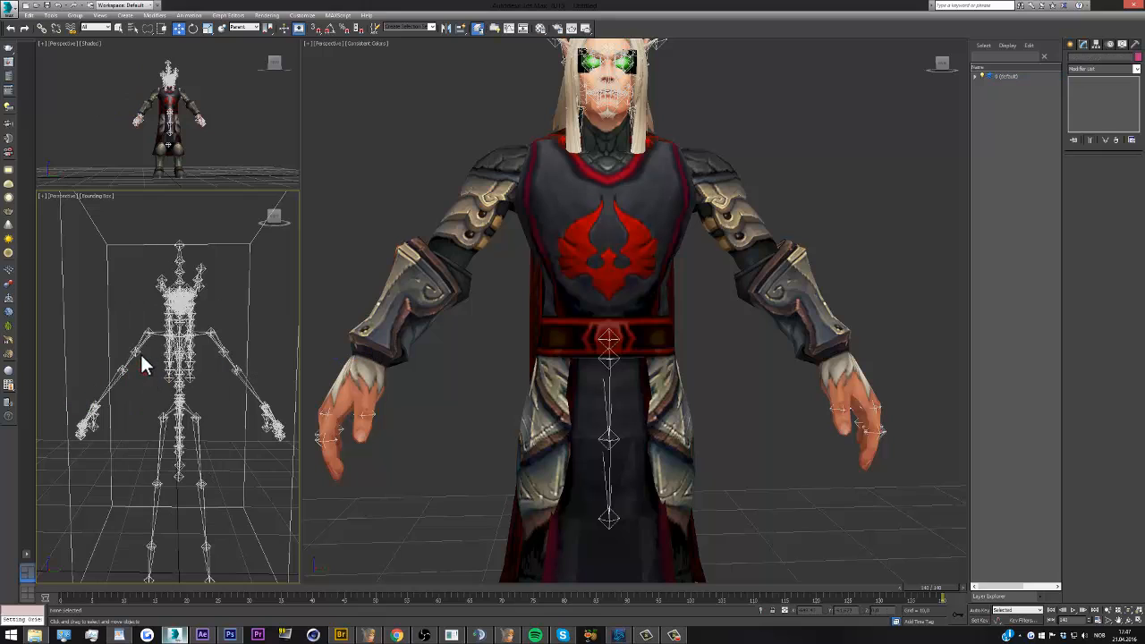
Try moving the upper-arm bone helper on the character's right arm to test how the mesh deforms
left_click(135, 350)
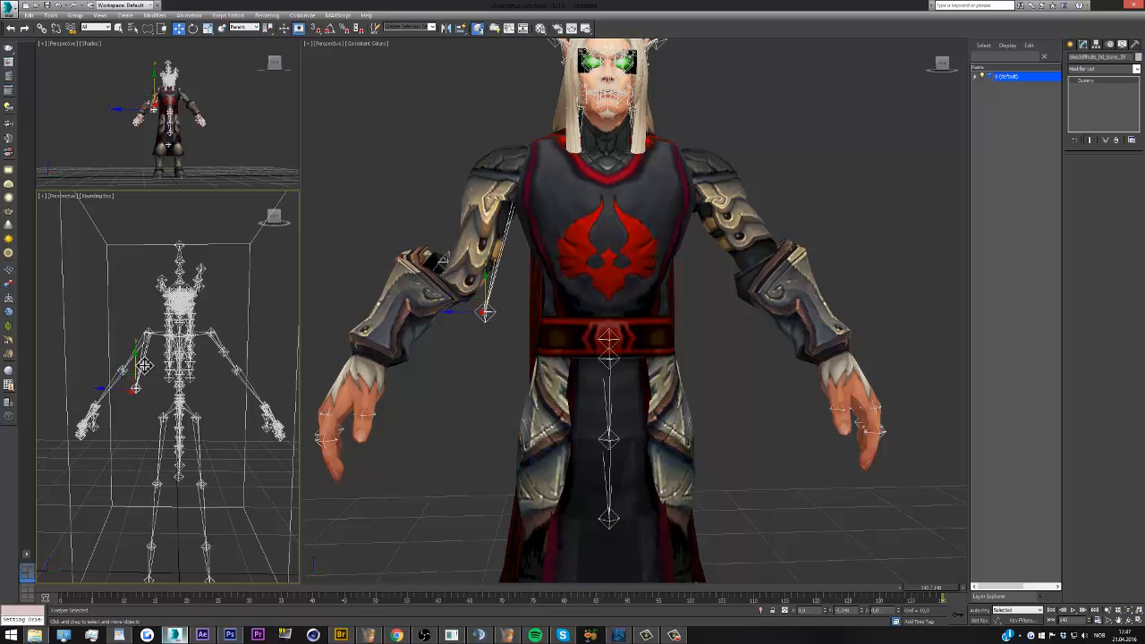
left_click_drag(144, 377, 143, 350)
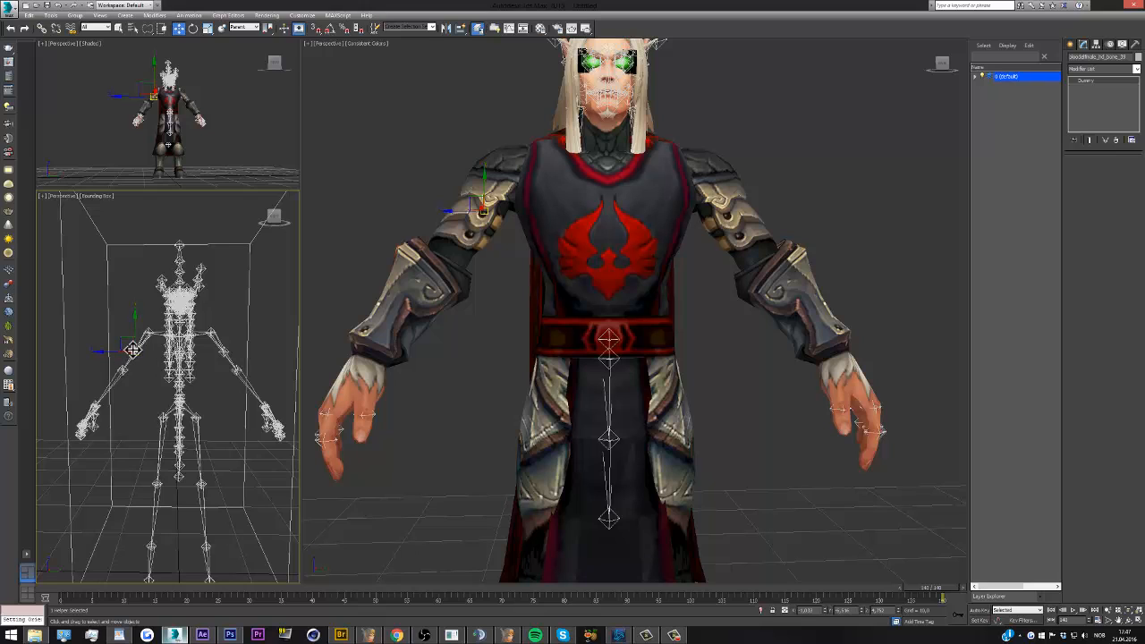
left_click(202, 397)
Select the bone helper projecting in front of the pelvis at the belt and hide it
key("z")
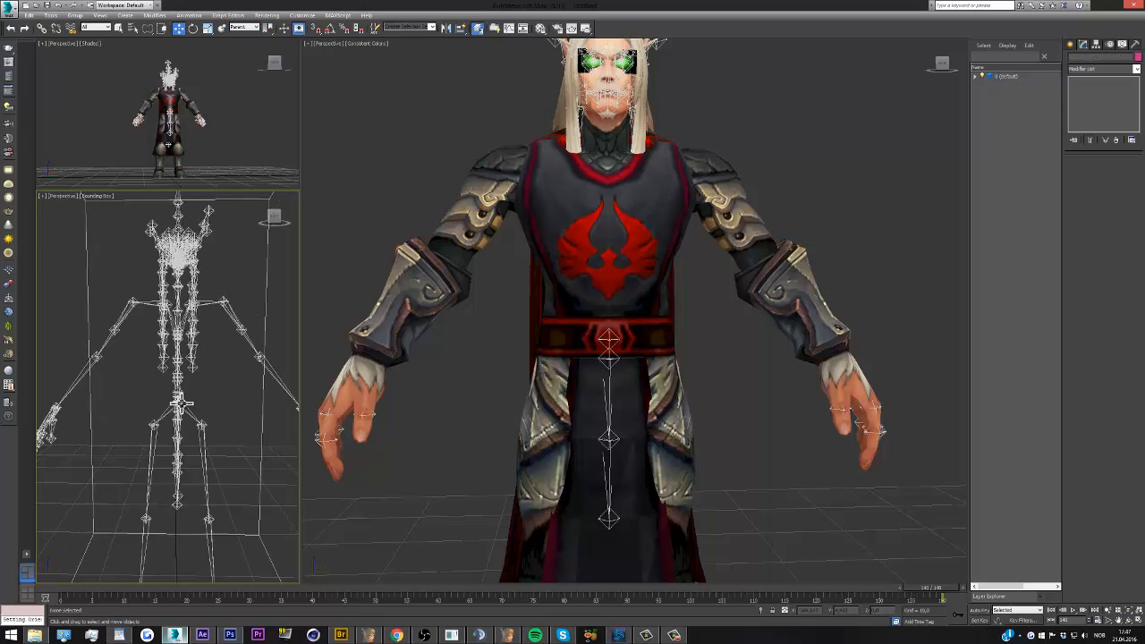
left_click_drag(272, 223, 251, 223)
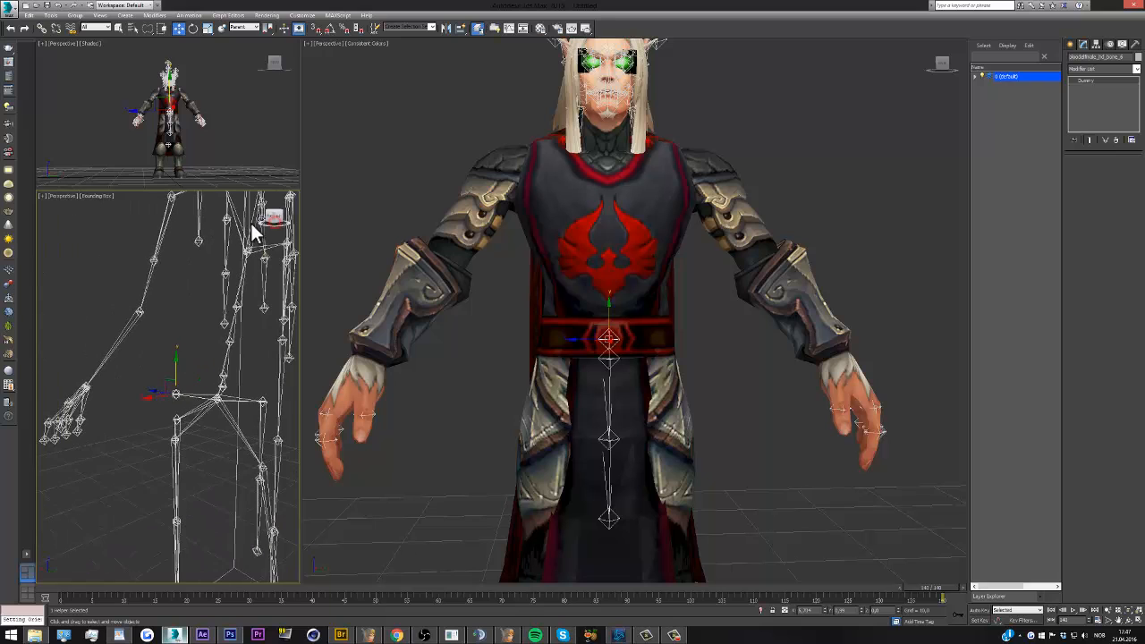
scroll(152, 411, "down", 4)
scroll(163, 410, "up", 4)
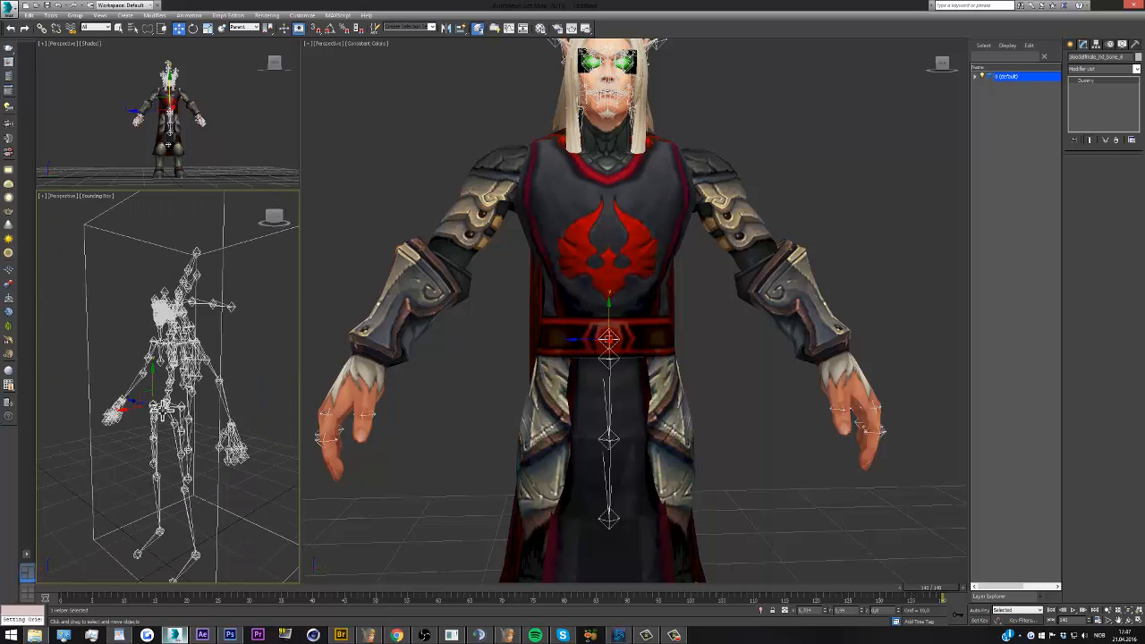
left_click(165, 407)
left_click_drag(271, 221, 265, 218)
left_click(145, 410)
right_click(146, 405)
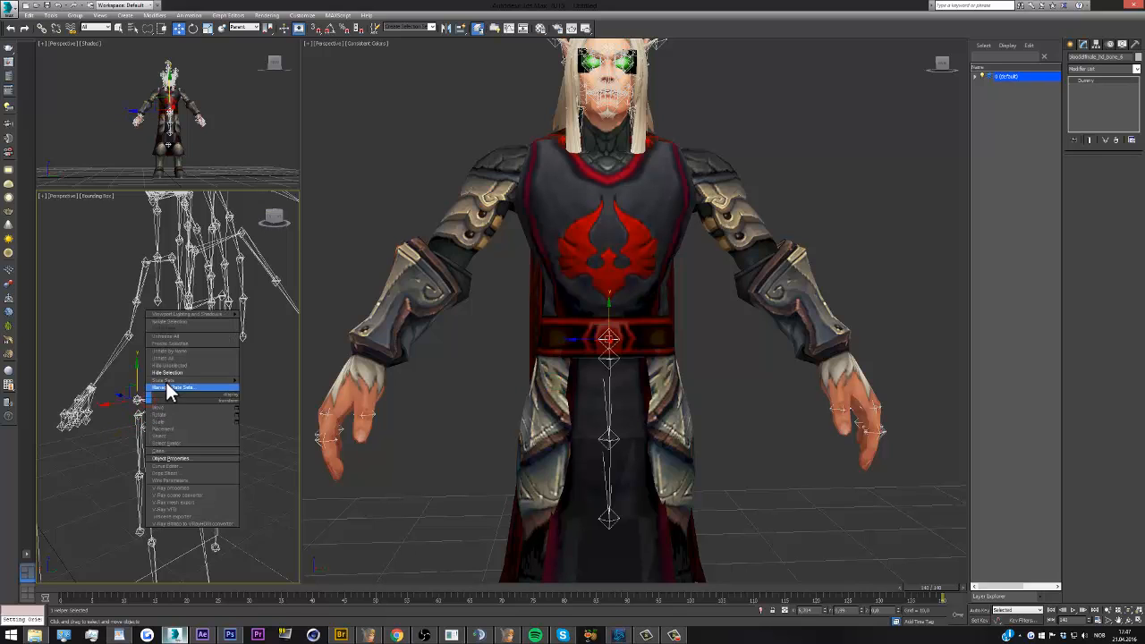
left_click(168, 375)
Examine the pelvis helper, then inspect the character's back and head for leftover bone helpers
left_click(194, 403)
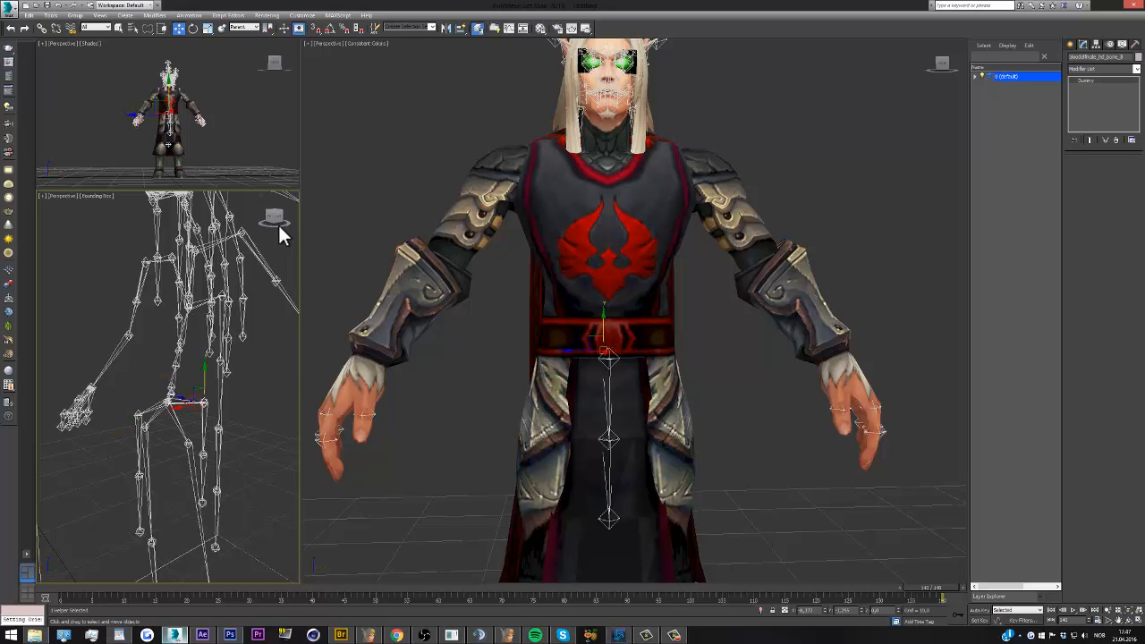
mouse_move(279, 223)
left_mouse_down()
mouse_move(289, 215)
mouse_move(277, 217)
left_mouse_up()
scroll(196, 367, "down", 5)
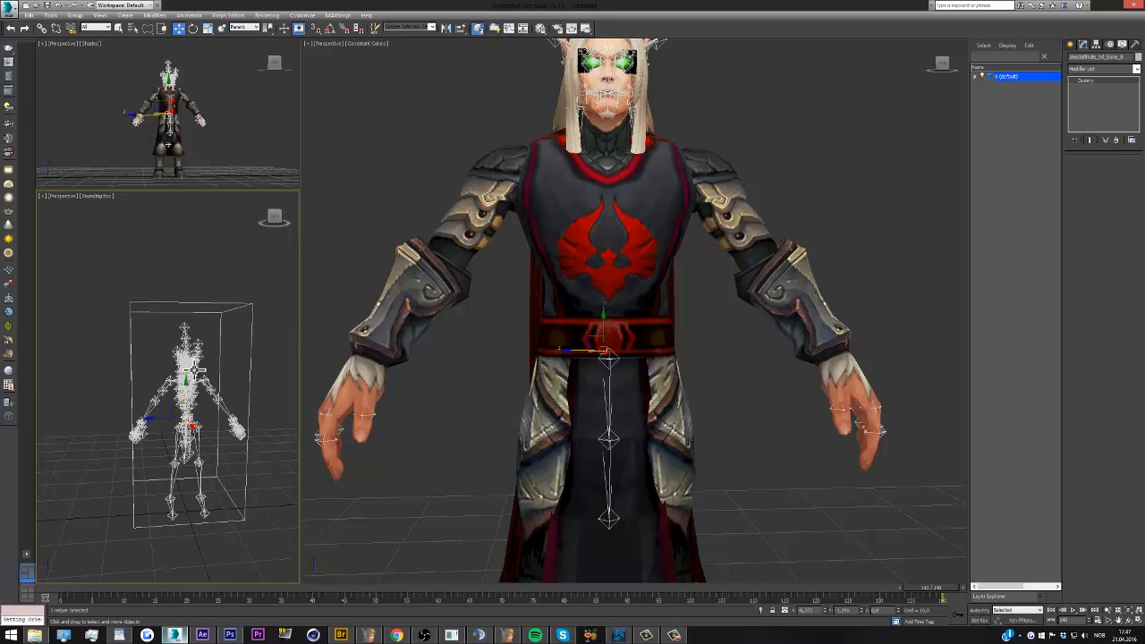
scroll(196, 369, "up", 5)
left_click(445, 361)
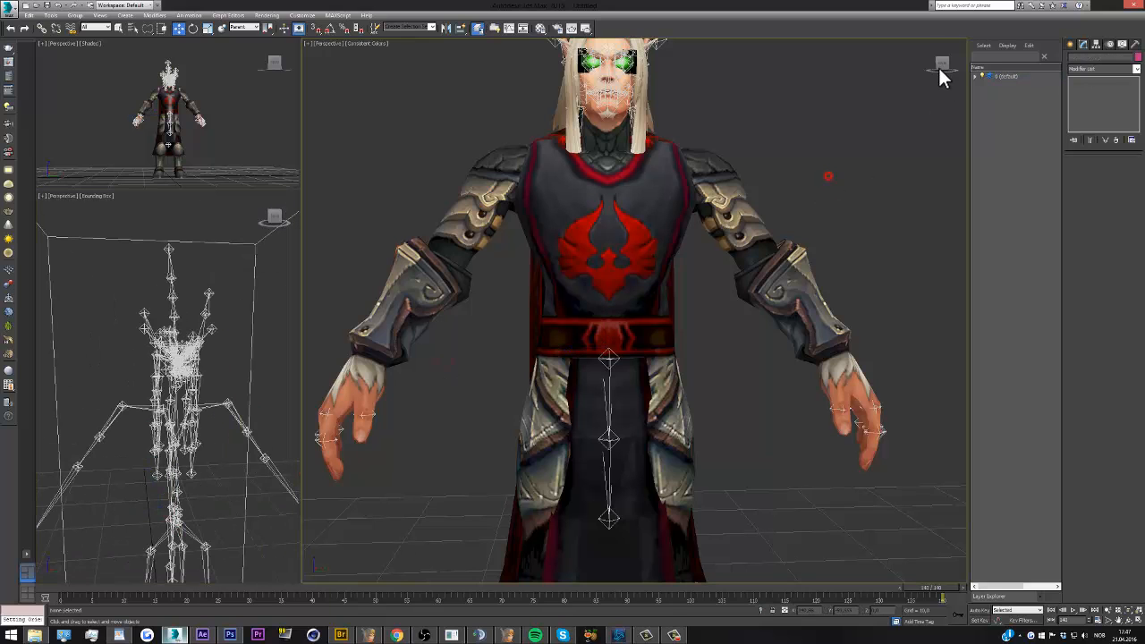
left_click_drag(817, 79, 771, 66)
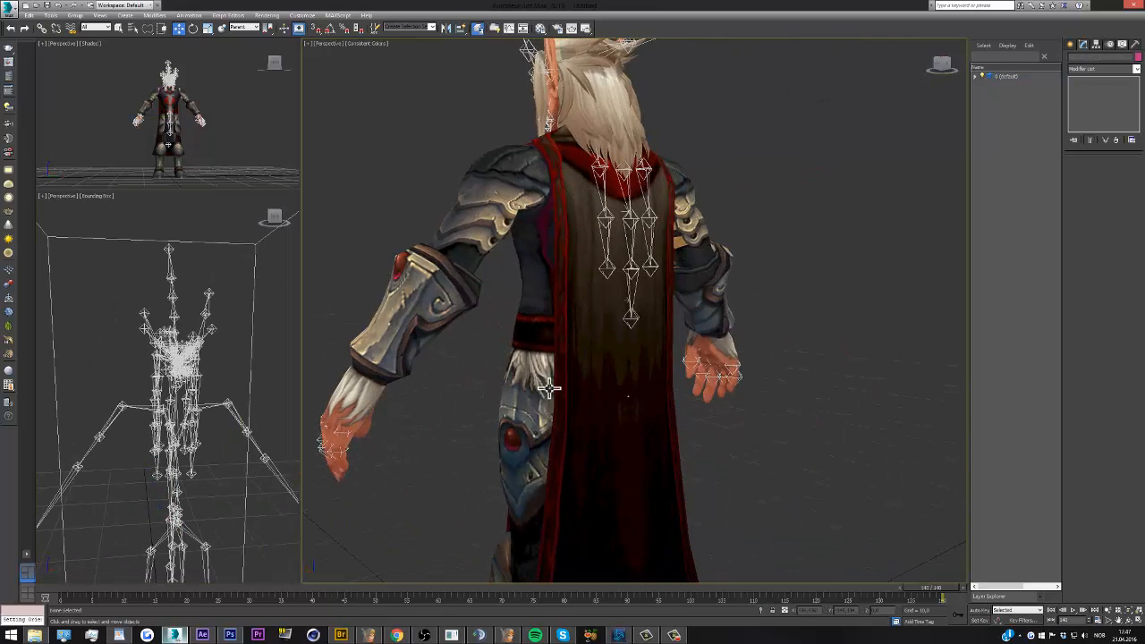
scroll(549, 389, "down", 3)
scroll(583, 166, "up", 4)
scroll(595, 260, "down", 4)
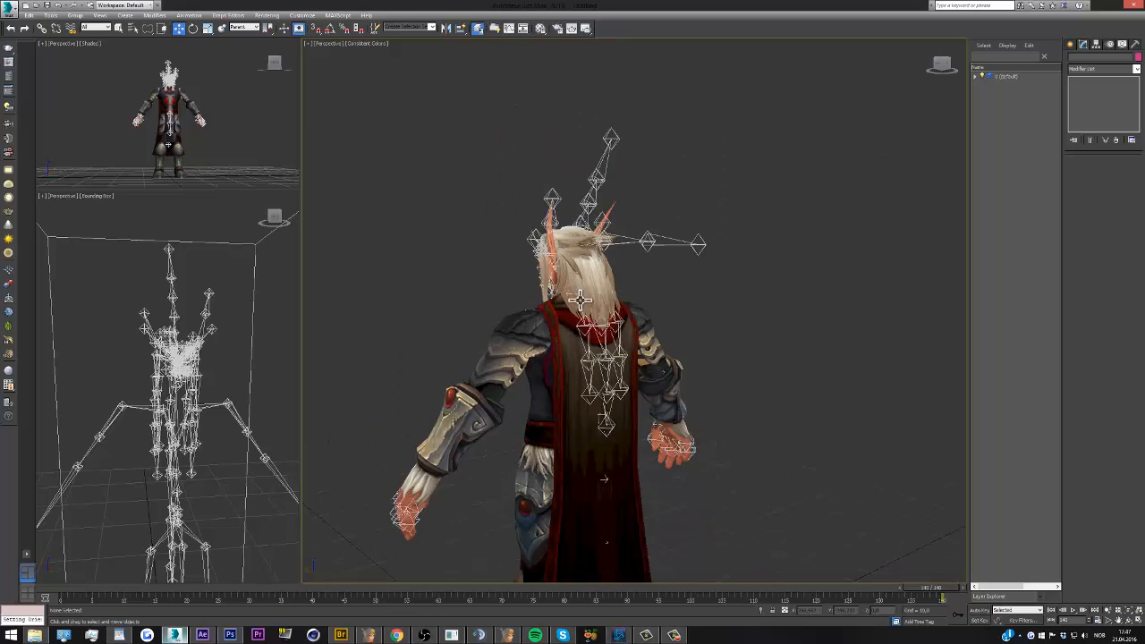
scroll(589, 253, "up", 2)
left_click_drag(949, 66, 967, 67)
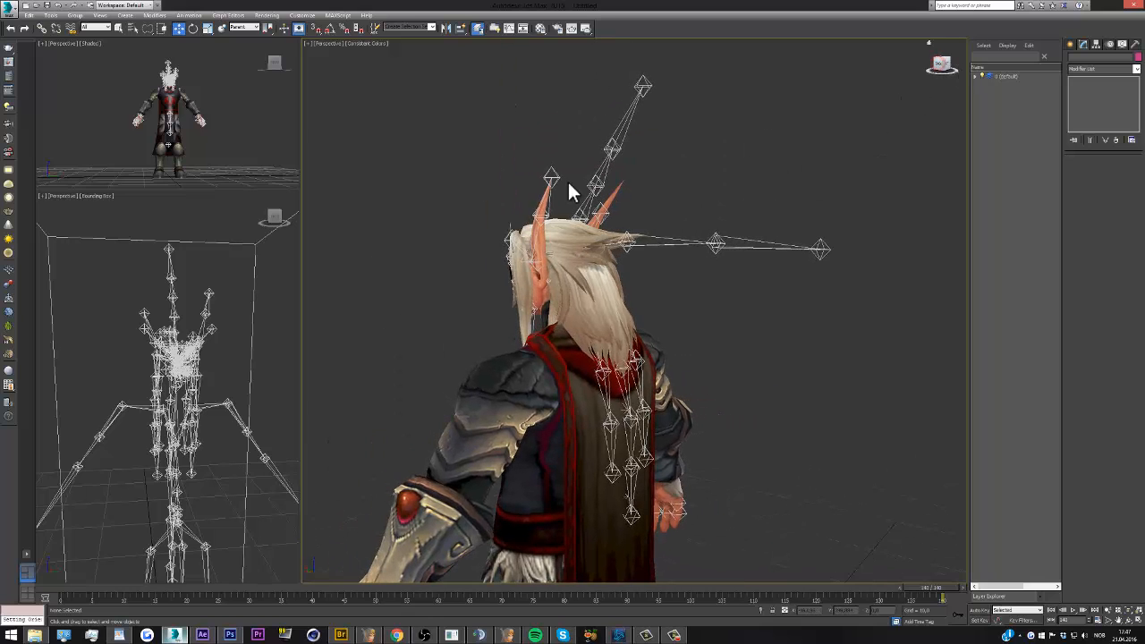
Select the bone helper chain rising above the top of the head, try moving it, and hide it
middle_click_drag(193, 346, 183, 355, "alt")
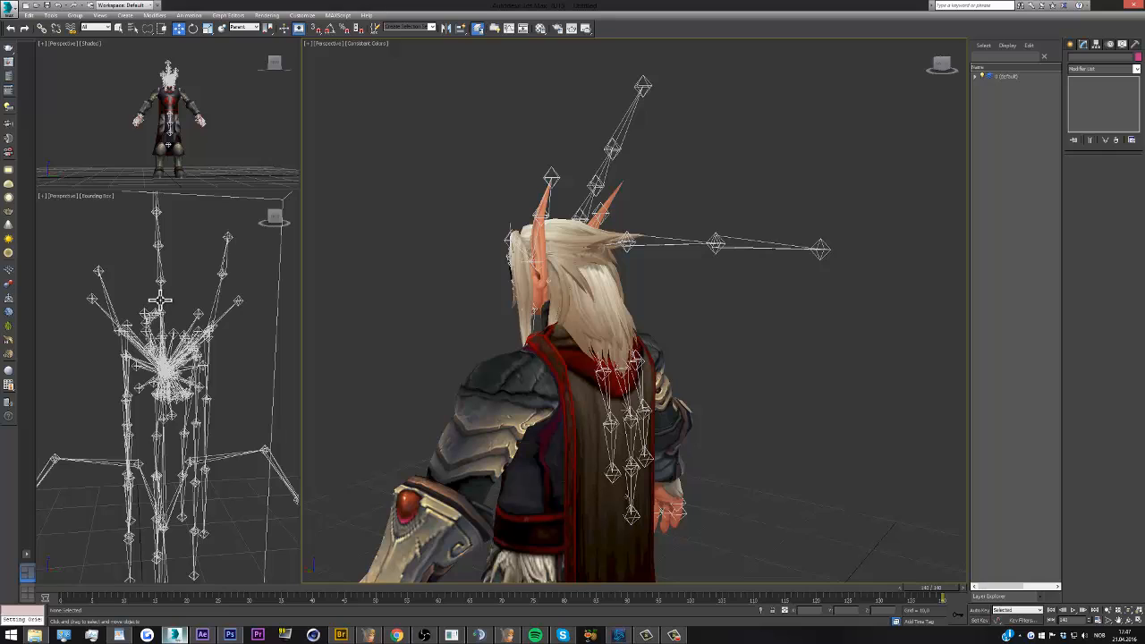
left_click(160, 302)
middle_click_drag(160, 302, 162, 276, "alt")
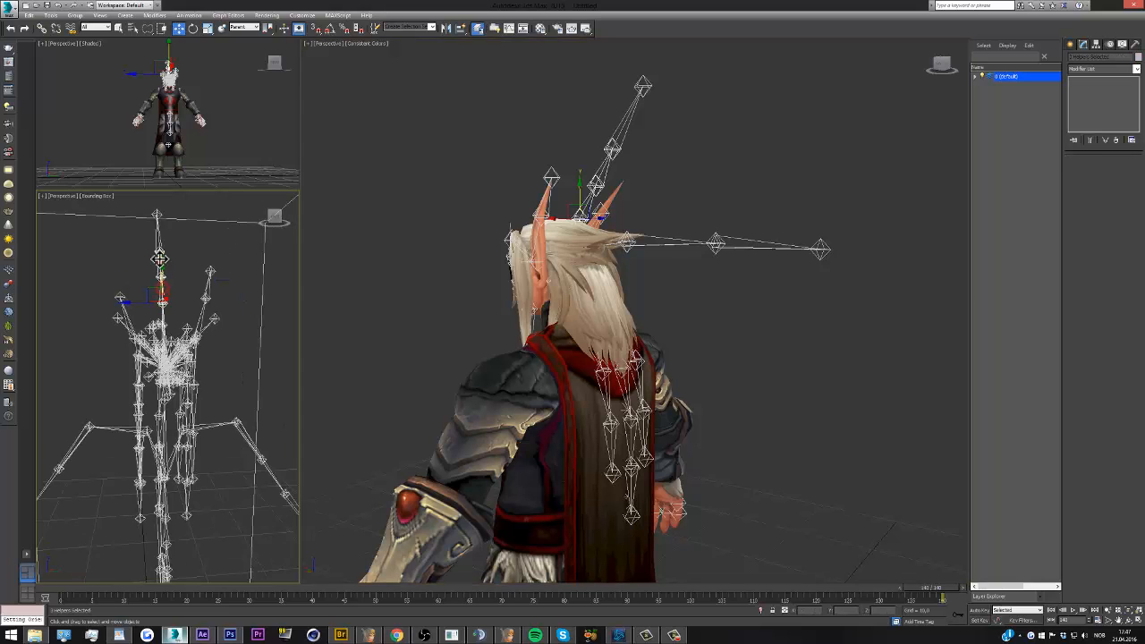
left_click(580, 217, "ctrl")
left_click_drag(578, 219, 671, 213)
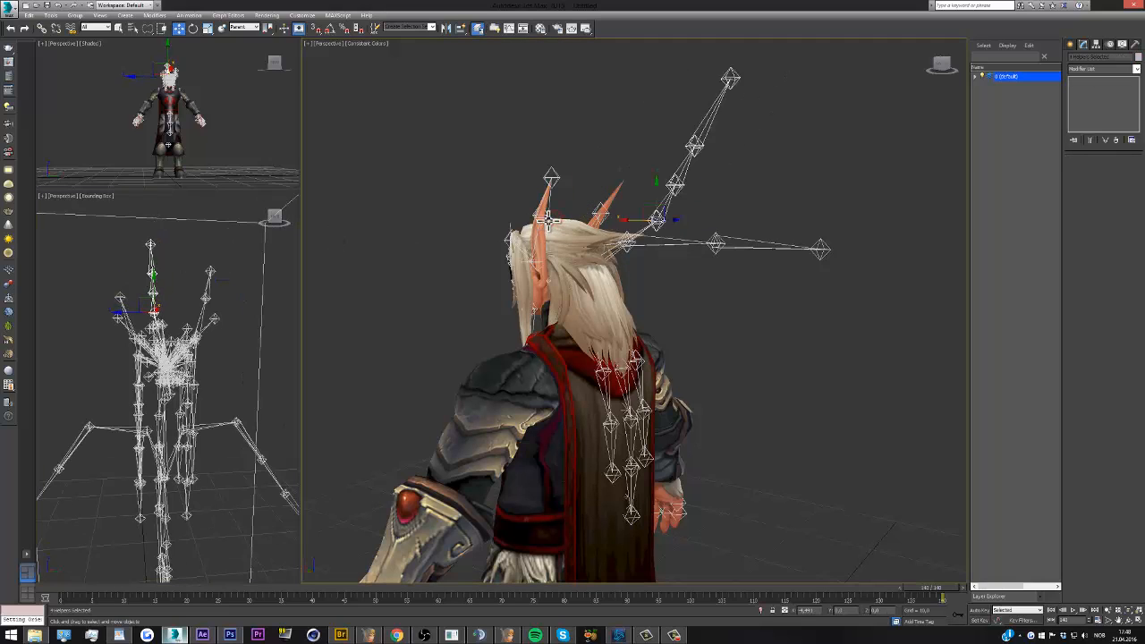
right_click(675, 210)
right_click(675, 211)
left_click(710, 184)
left_click(219, 359)
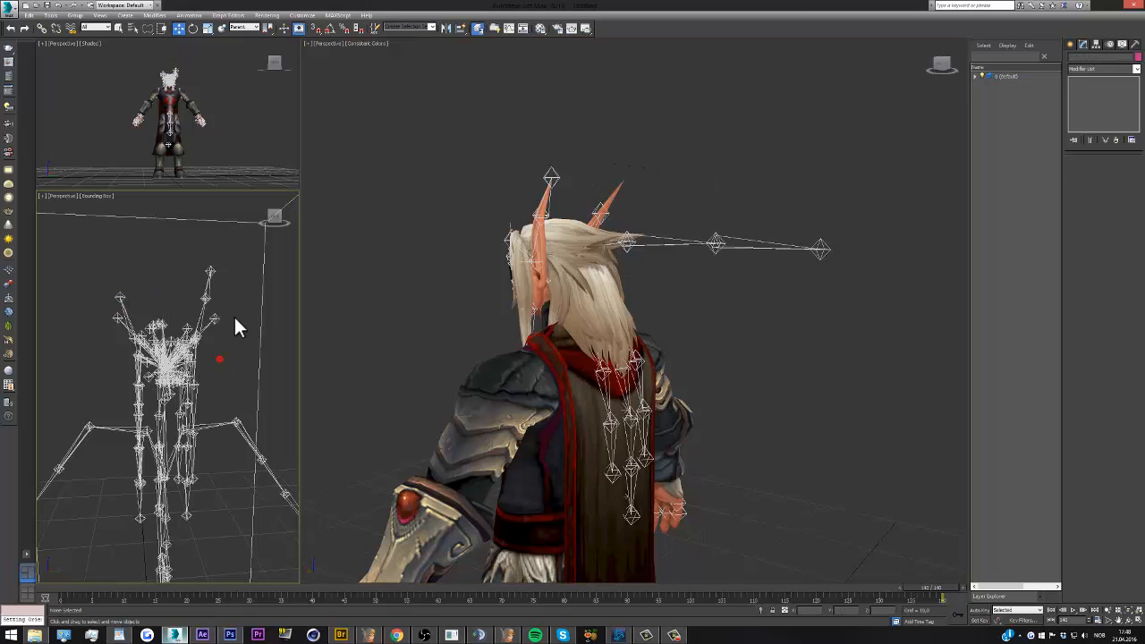
Select the bone helper chain projecting straight out behind the head and hide it
left_click_drag(281, 228, 238, 215)
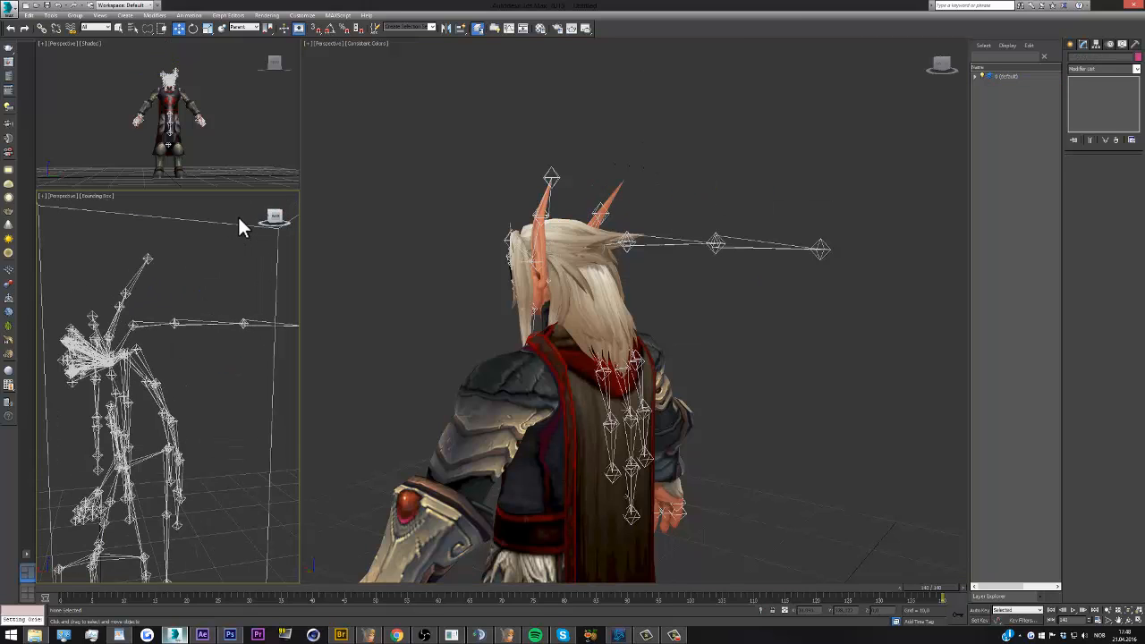
left_click(132, 327)
left_click(166, 322, "ctrl")
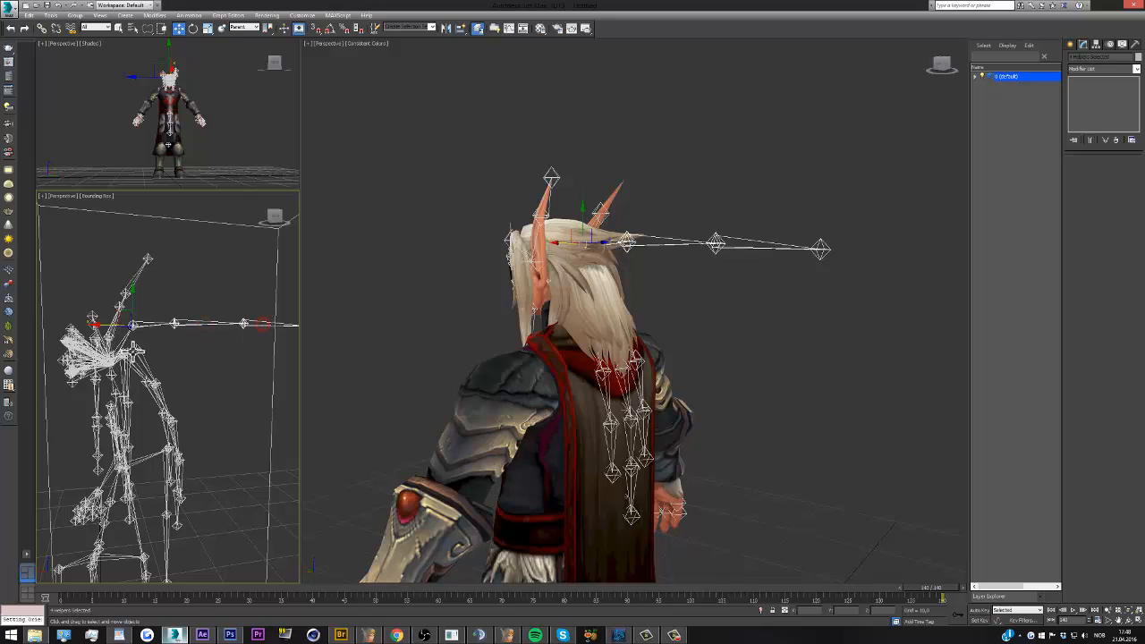
scroll(255, 333, "down", 2)
right_click(215, 337)
left_click(235, 337)
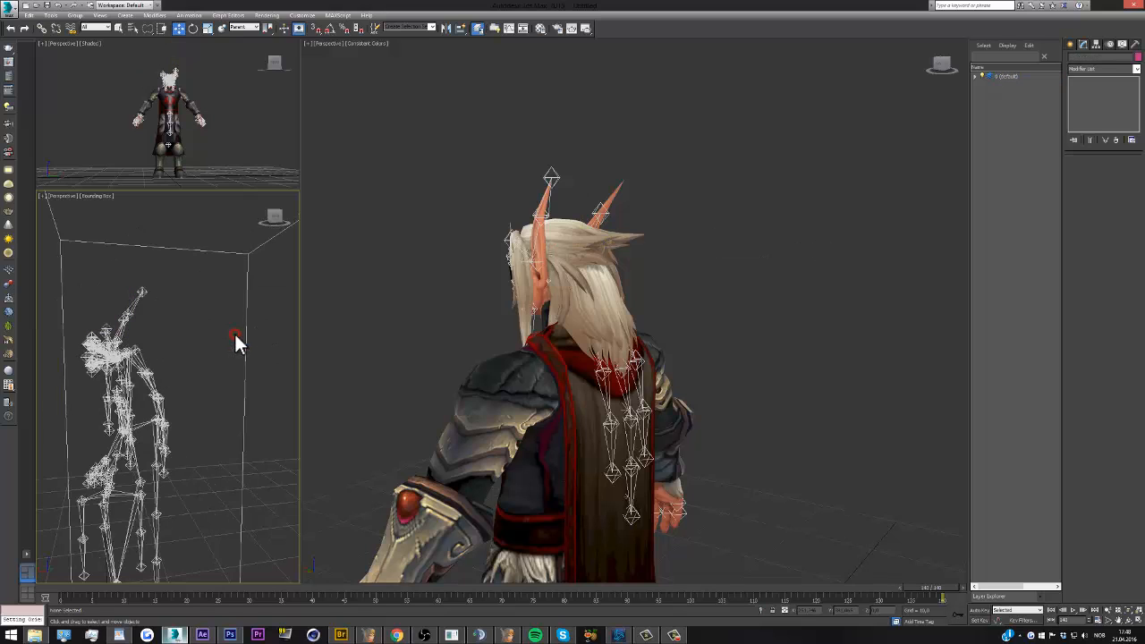
Hide the bone helper above the tip of the character's left ear
left_click(766, 175)
left_click(556, 178)
right_click(555, 178)
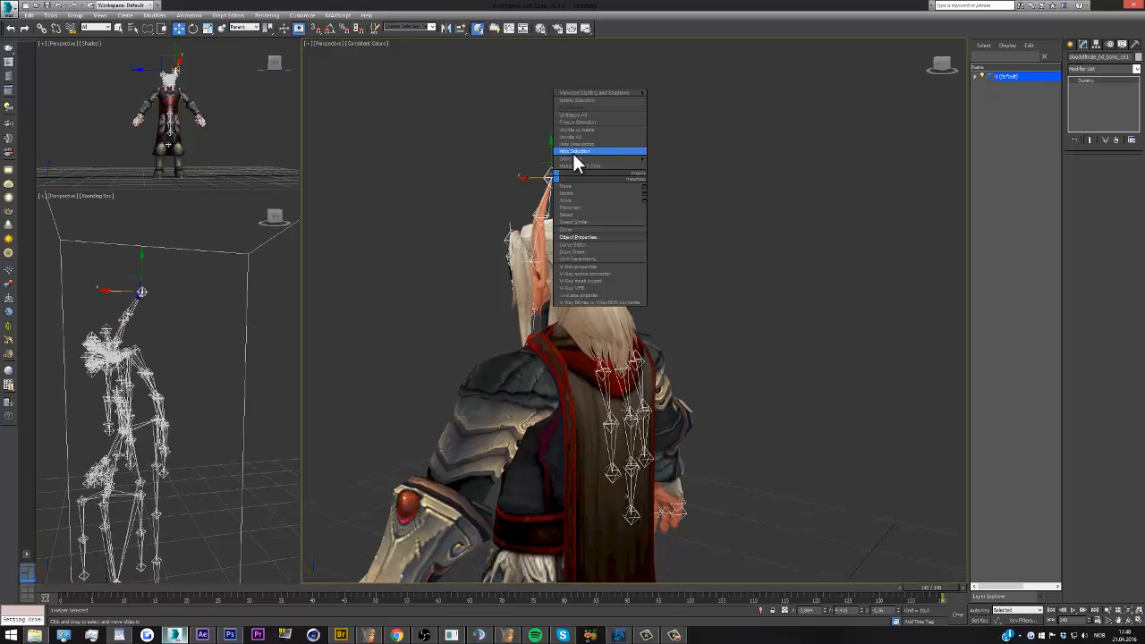
left_click(573, 154)
Examine the face and ear helpers from the front and check a helper in the upper torso
left_click_drag(941, 66, 449, 60)
scroll(707, 240, "down", 4)
scroll(684, 260, "down", 1)
scroll(582, 264, "up", 6)
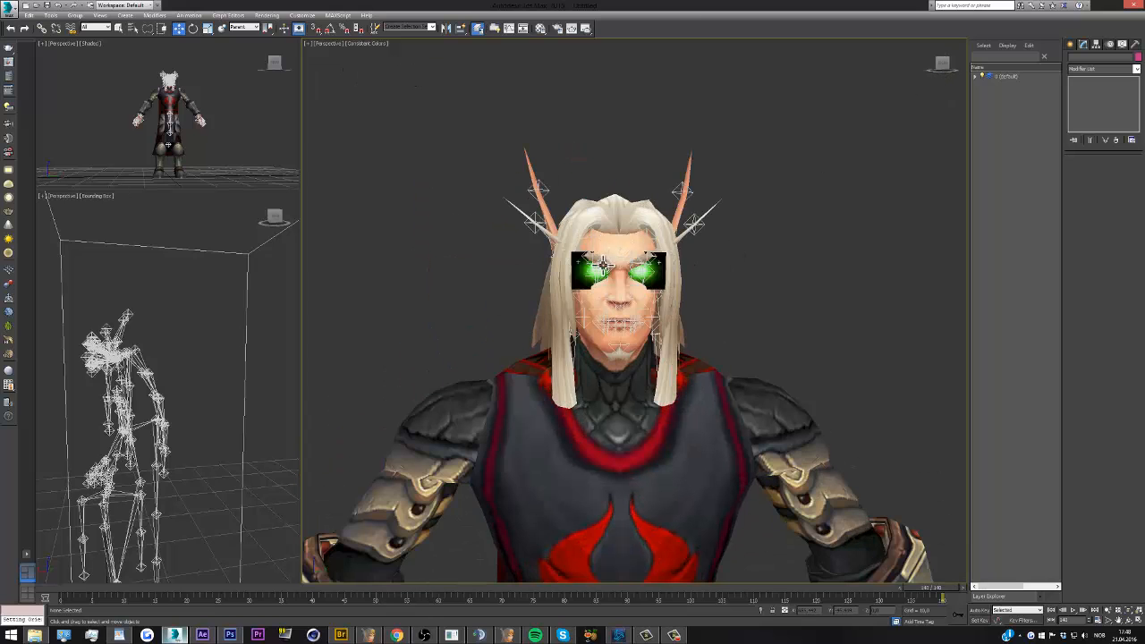
left_click(122, 435)
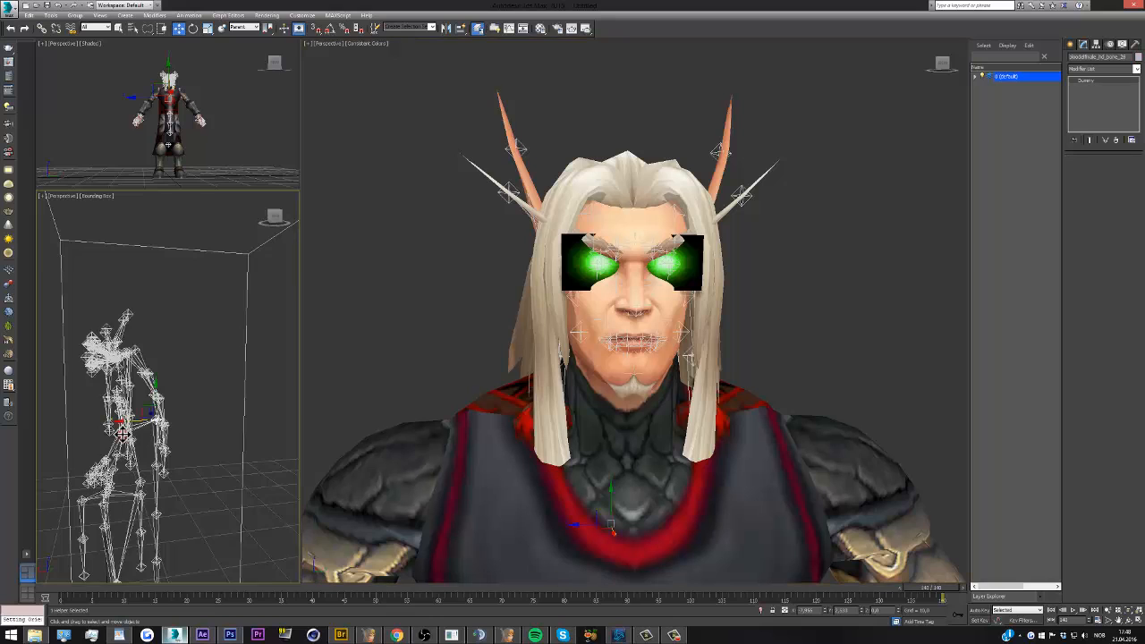
scroll(122, 436, "up", 3)
mouse_move(274, 218)
left_mouse_down()
mouse_move(248, 225)
mouse_move(274, 220)
left_mouse_up()
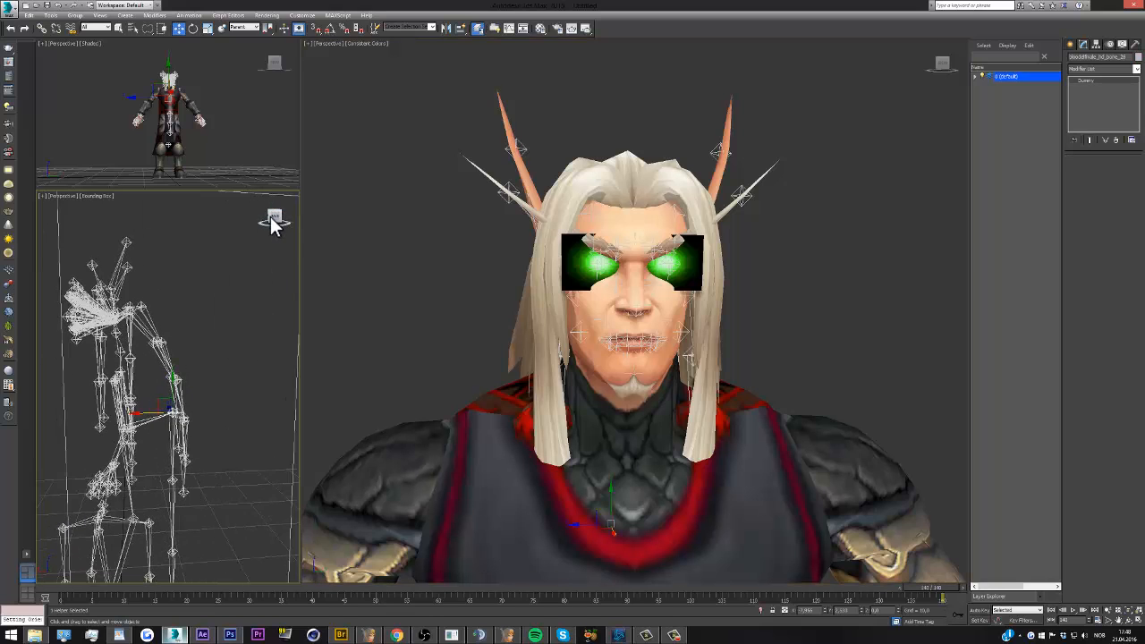
left_click(759, 222)
Select the helper chains hanging down the upper cape, below their topmost row of helpers, and delete them
left_click_drag(949, 63, 734, 69)
scroll(606, 349, "up", 2)
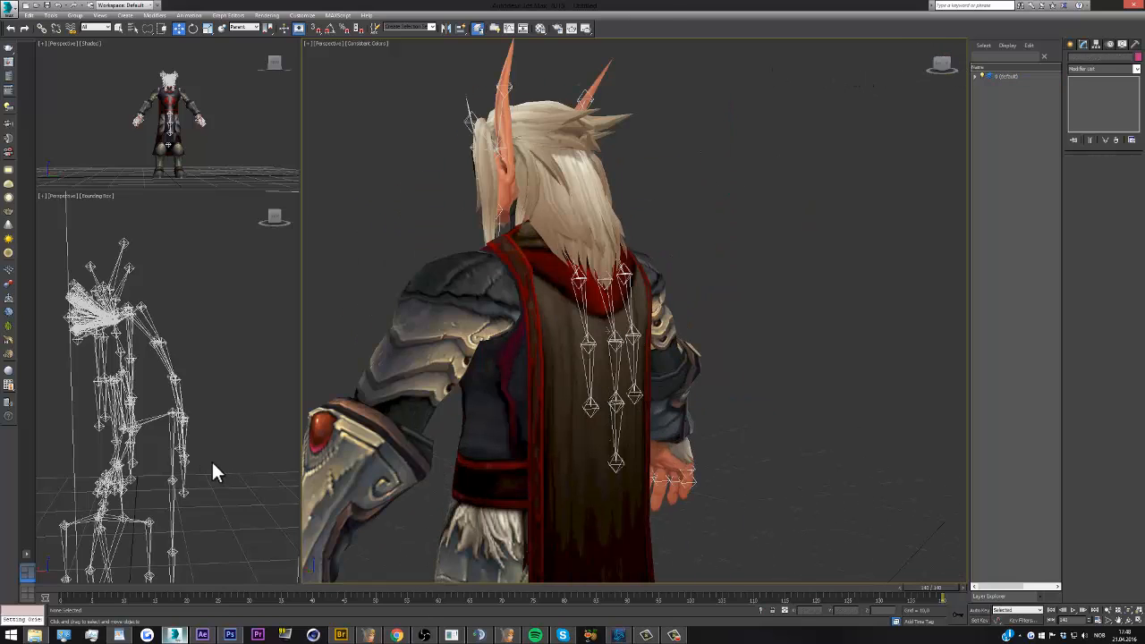
left_click(183, 476)
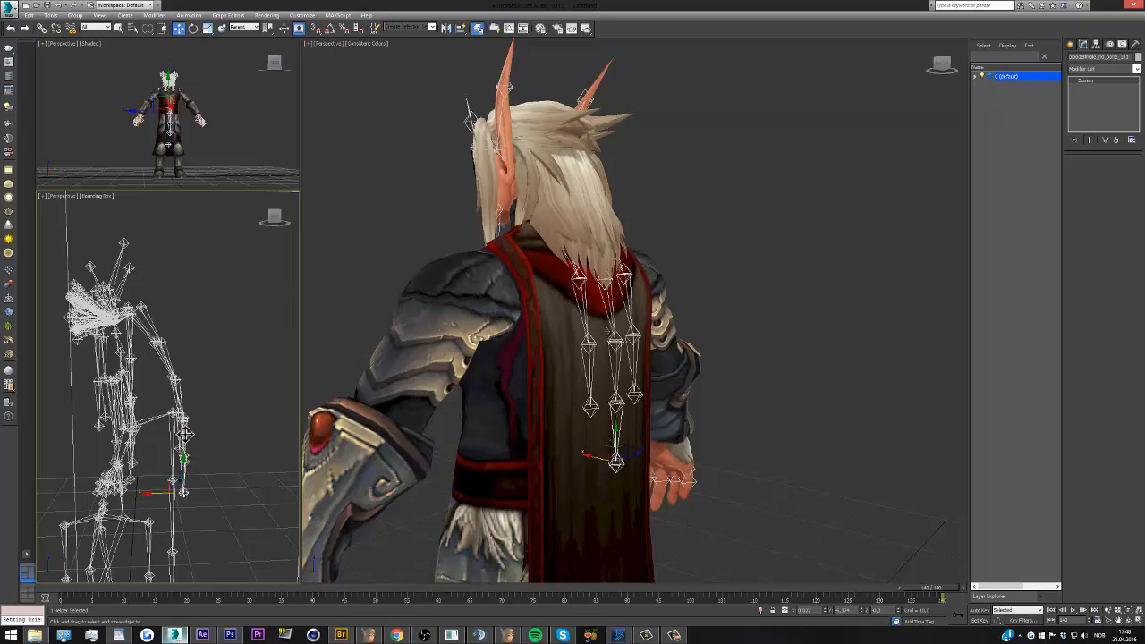
left_click(186, 435, "ctrl")
left_click(180, 439, "ctrl")
left_click(177, 401, "ctrl")
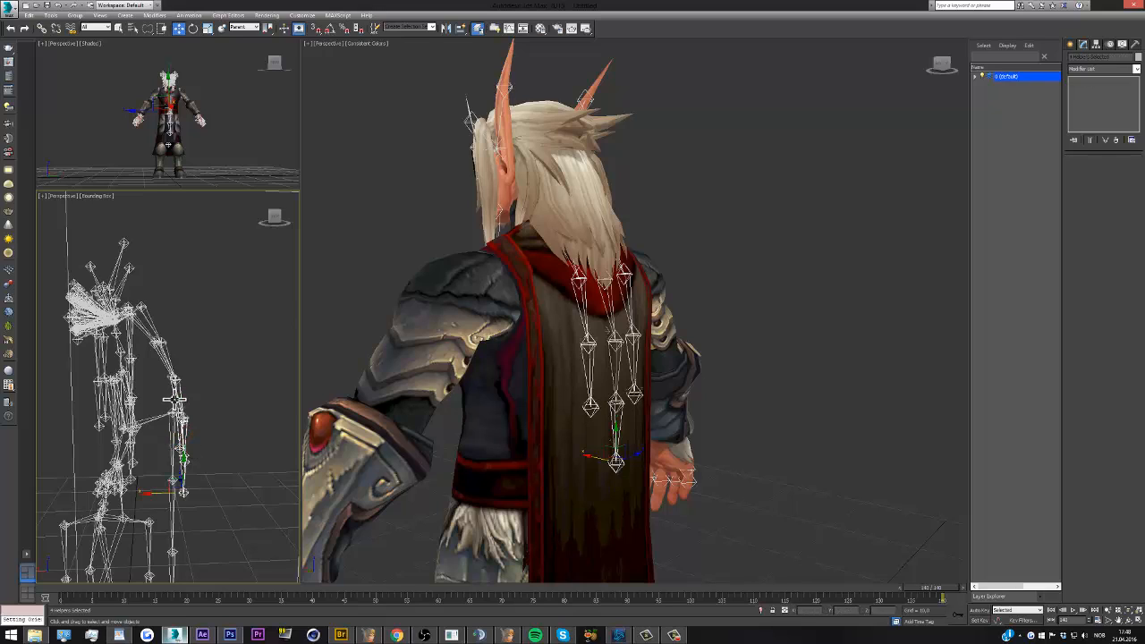
left_click(617, 363, "ctrl")
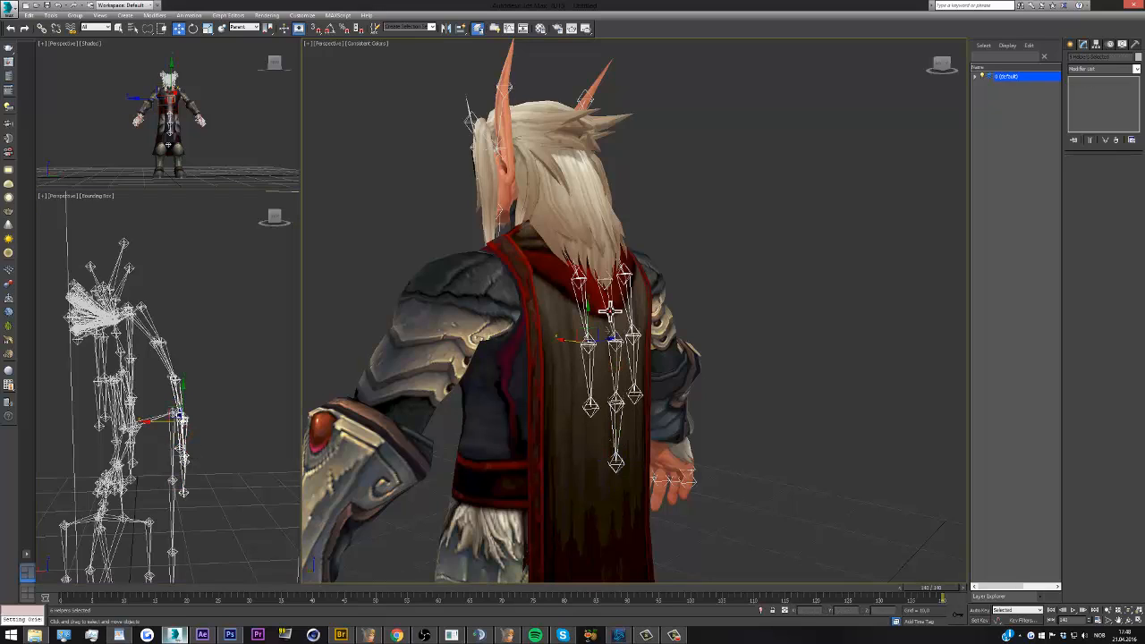
key("Delete")
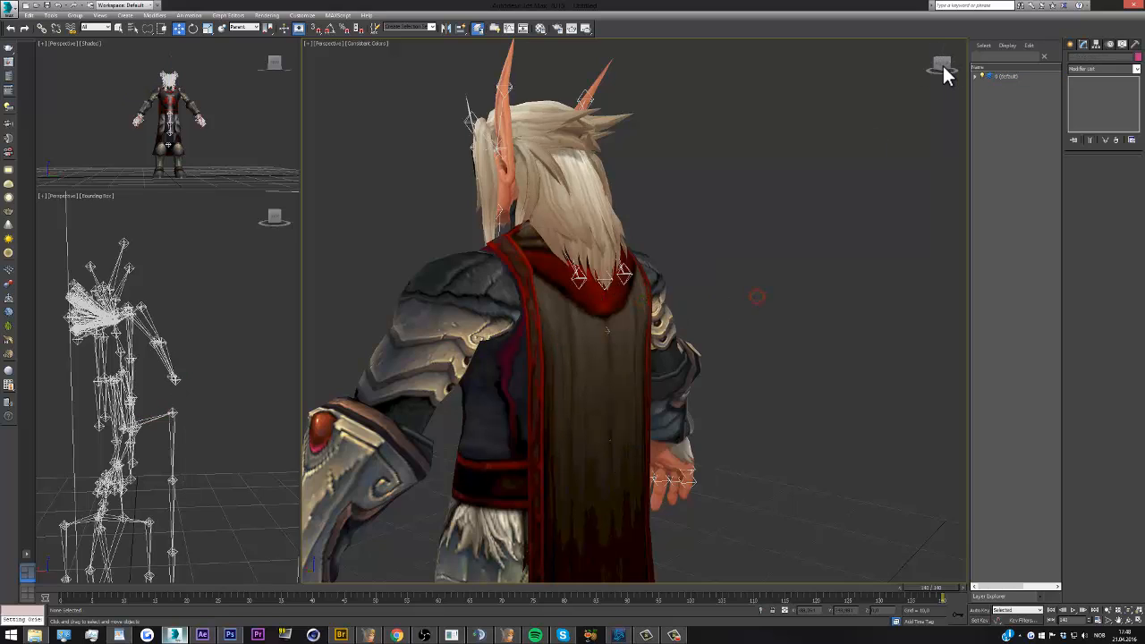
Select the lowest helper of the bone chain hanging beside the torso and hide it
left_click_drag(943, 65, 427, 65)
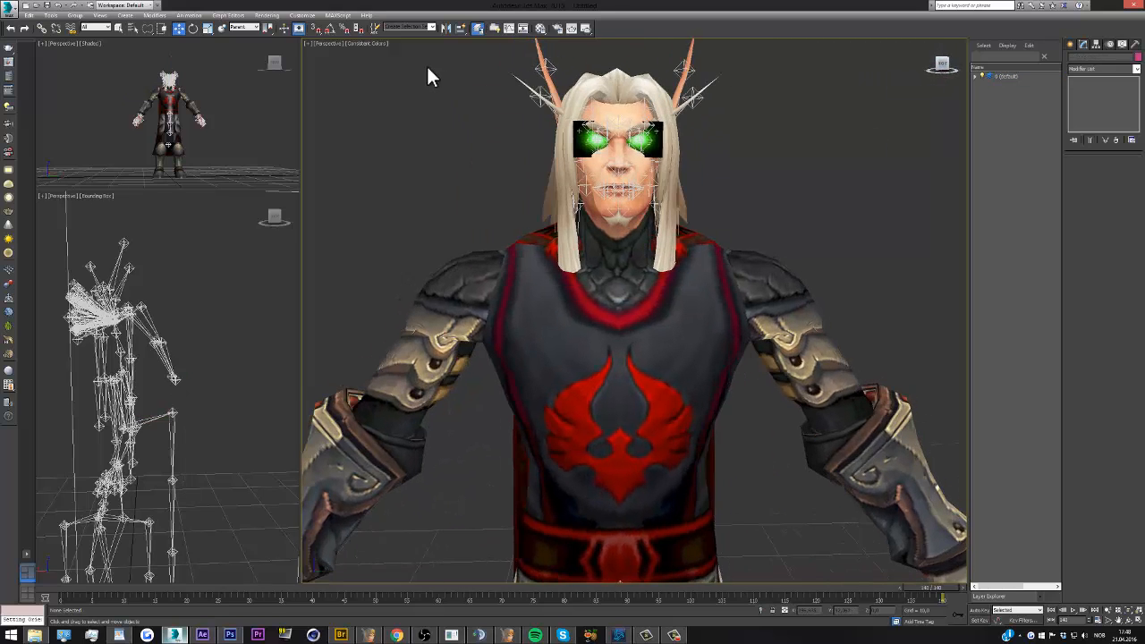
mouse_move(274, 217)
left_mouse_down()
mouse_move(45, 223)
mouse_move(292, 224)
left_mouse_up()
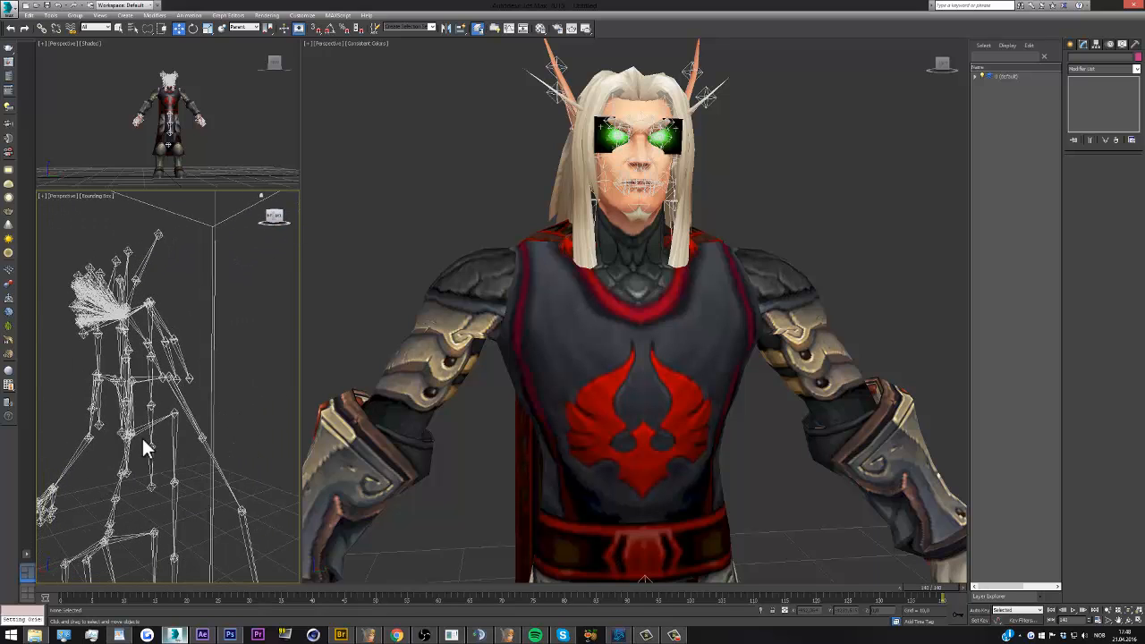
left_click(149, 465)
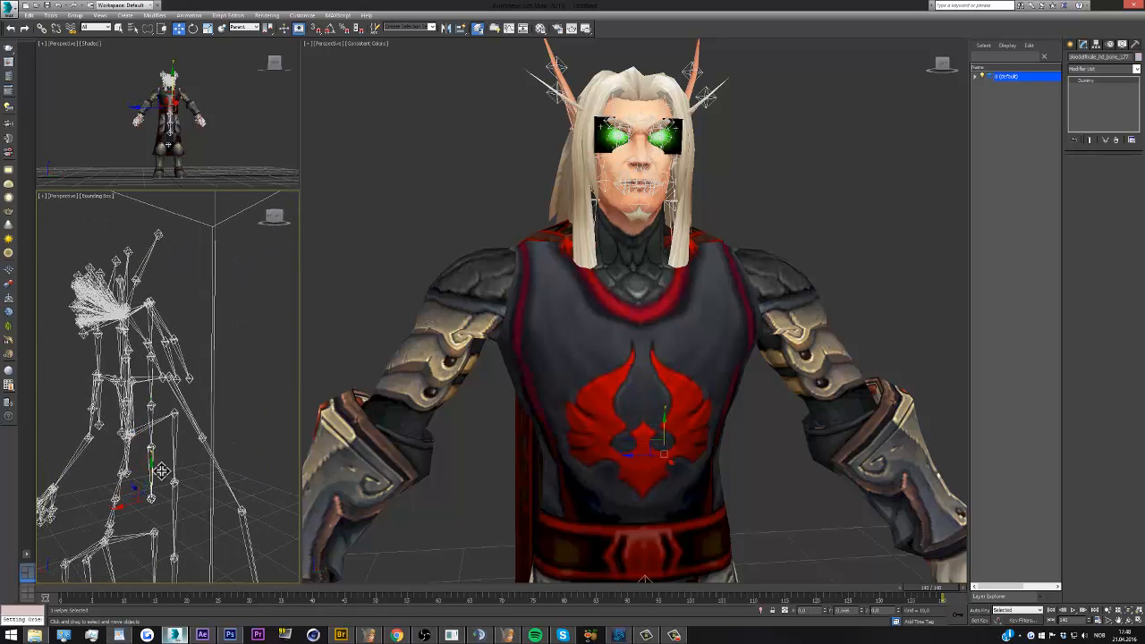
right_click(220, 392)
left_click(243, 369)
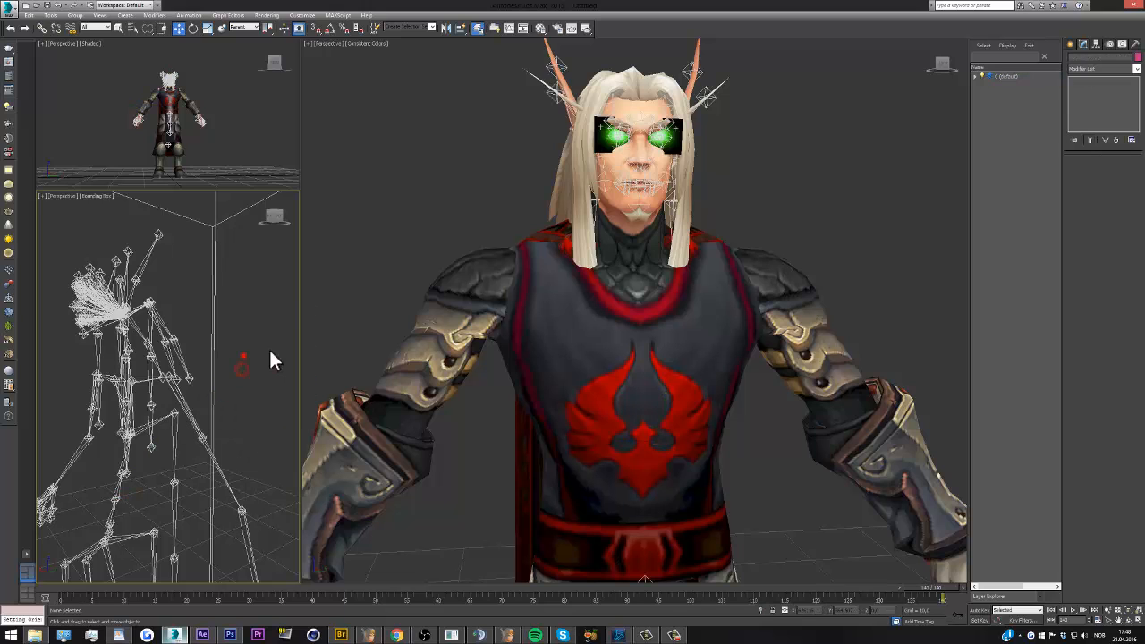
Try rotating the matching pair of bone helpers at the sides of the head to test the mesh
scroll(660, 287, "down", 3)
scroll(660, 185, "up", 6)
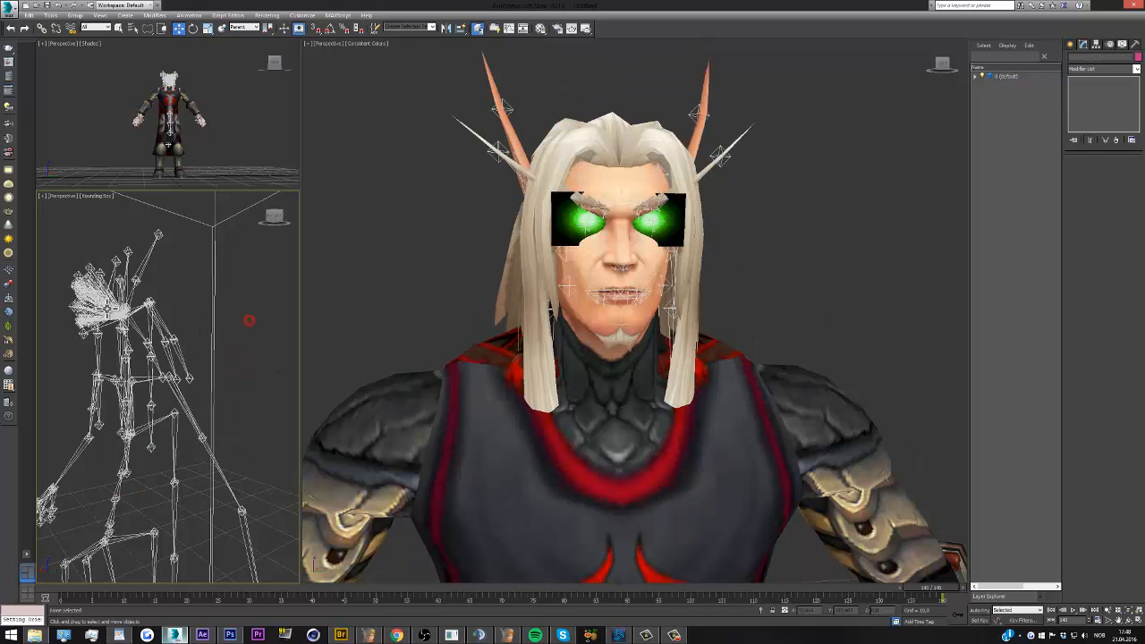
scroll(107, 310, "up", 2)
left_click(127, 280)
left_click_drag(275, 216, 224, 304)
left_click(156, 356, "ctrl")
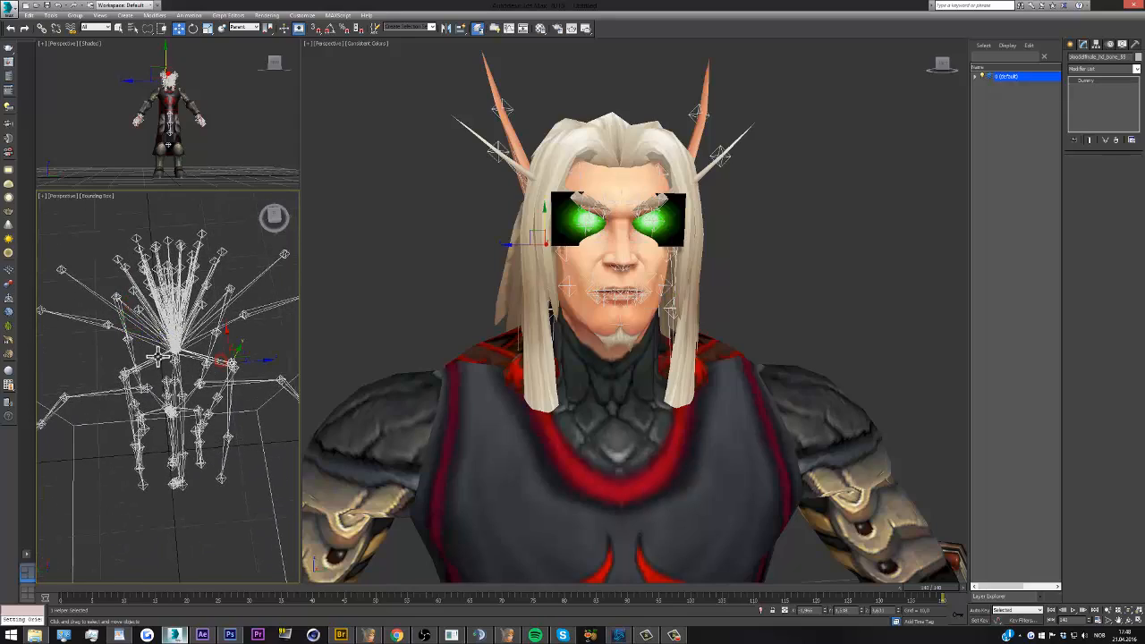
left_click(192, 28)
scroll(586, 260, "down", 3)
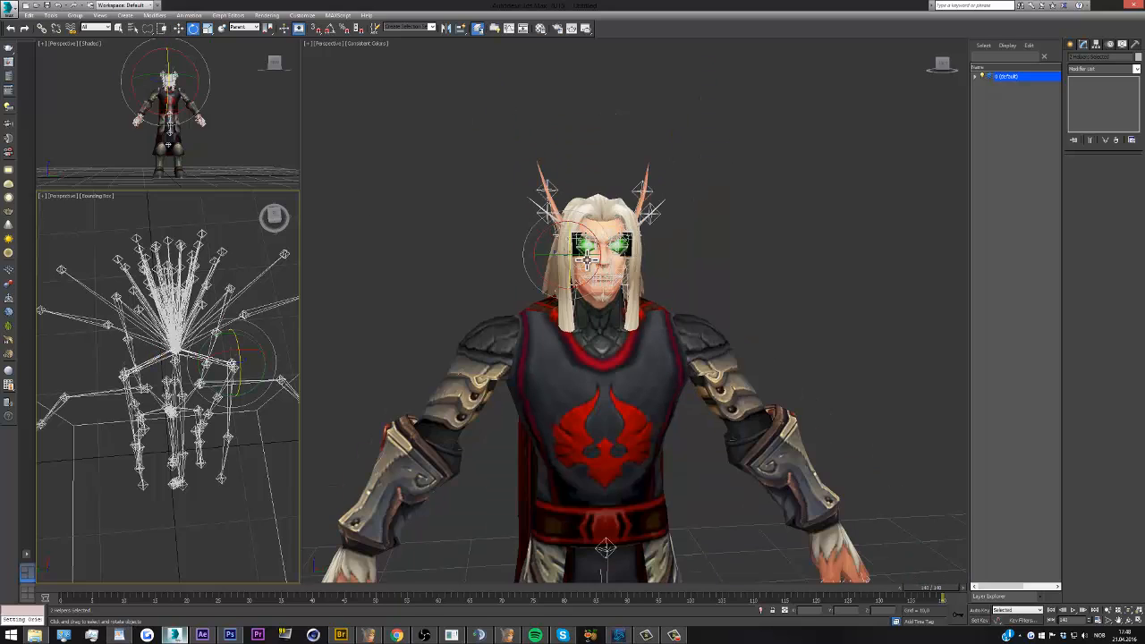
scroll(613, 402, "up", 3)
scroll(546, 277, "down", 3)
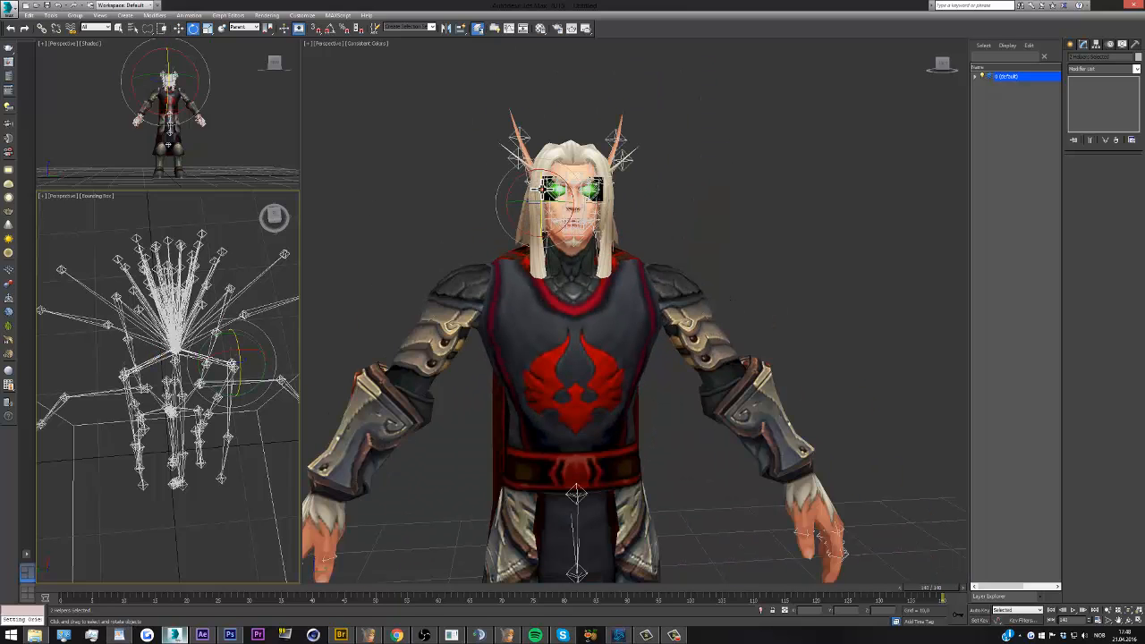
left_click_drag(535, 186, 522, 215)
left_click(250, 362)
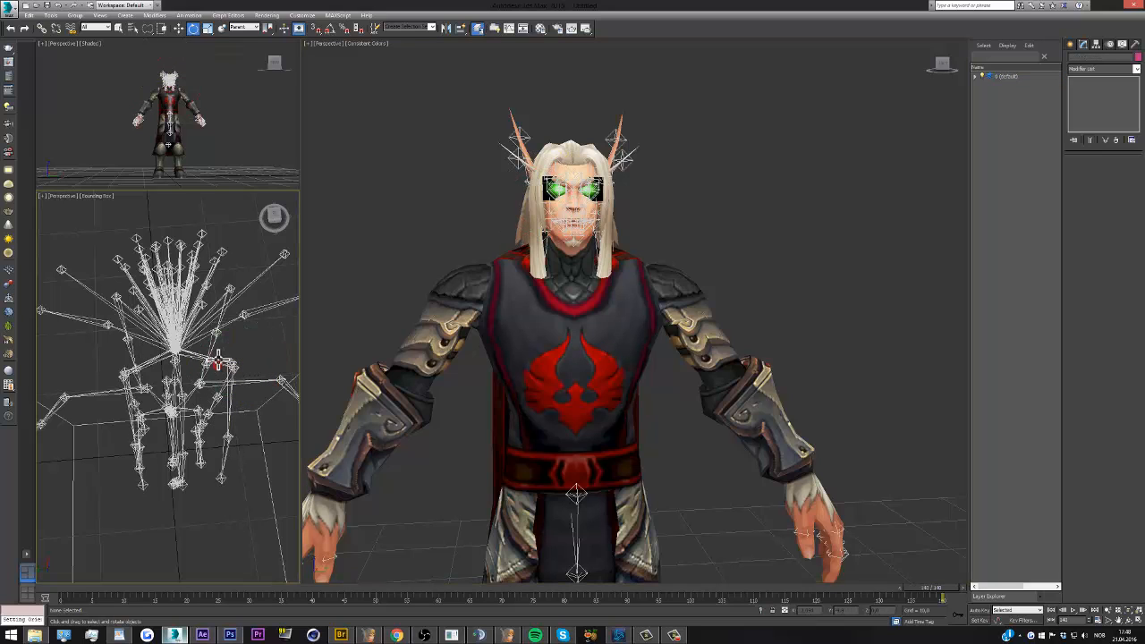
Reselect the two helpers at the sides of the head and try rotating them again
left_click(220, 359)
left_click_drag(278, 226, 266, 224)
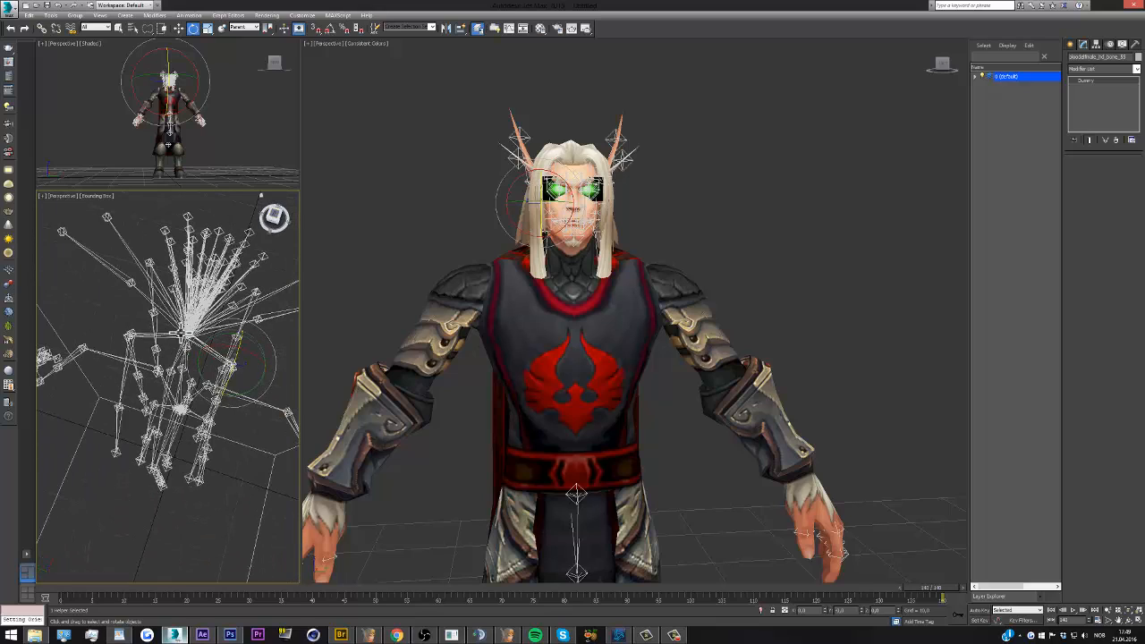
left_click(139, 337, "ctrl")
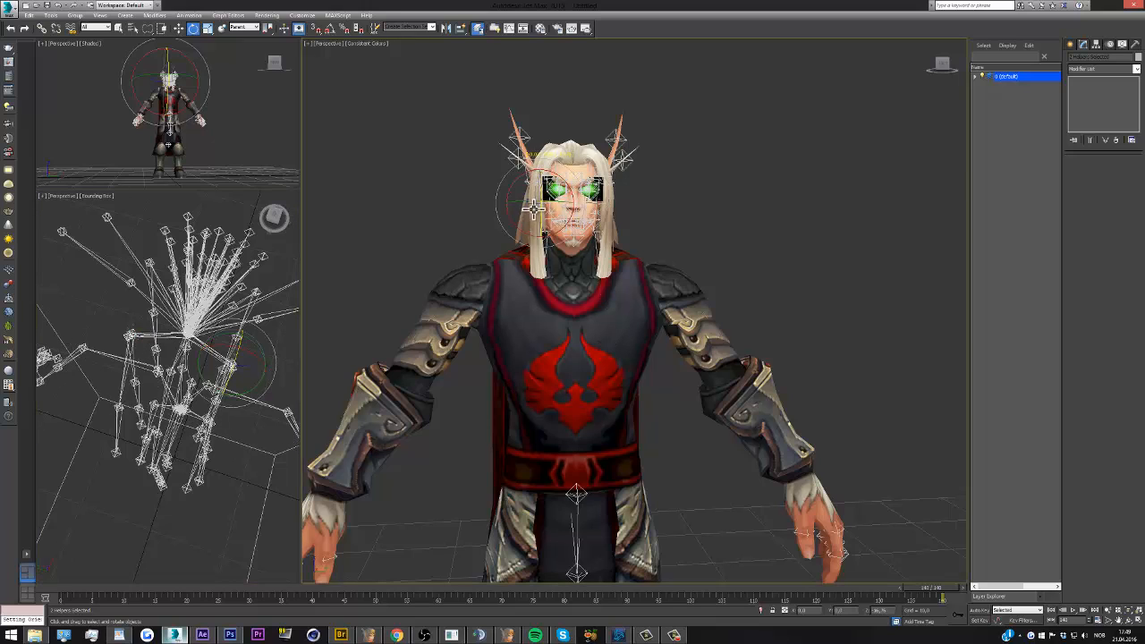
Select the matching pair of side helpers on the head and try rotating them to test the front hair strands
left_click(240, 301)
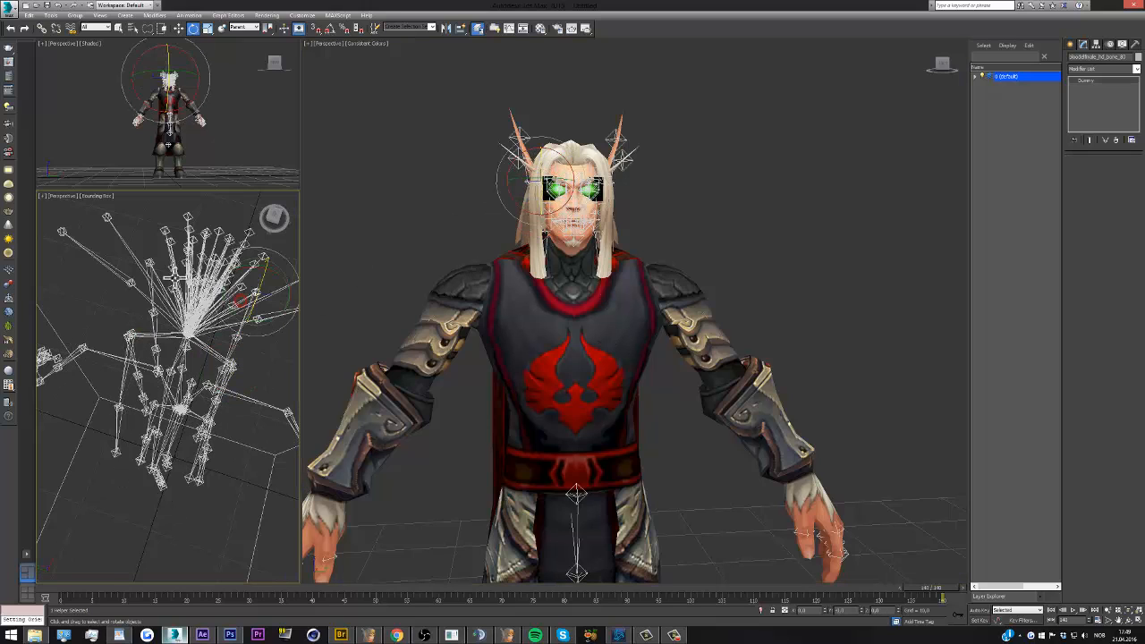
left_click(158, 277, "ctrl")
scroll(575, 166, "up", 4)
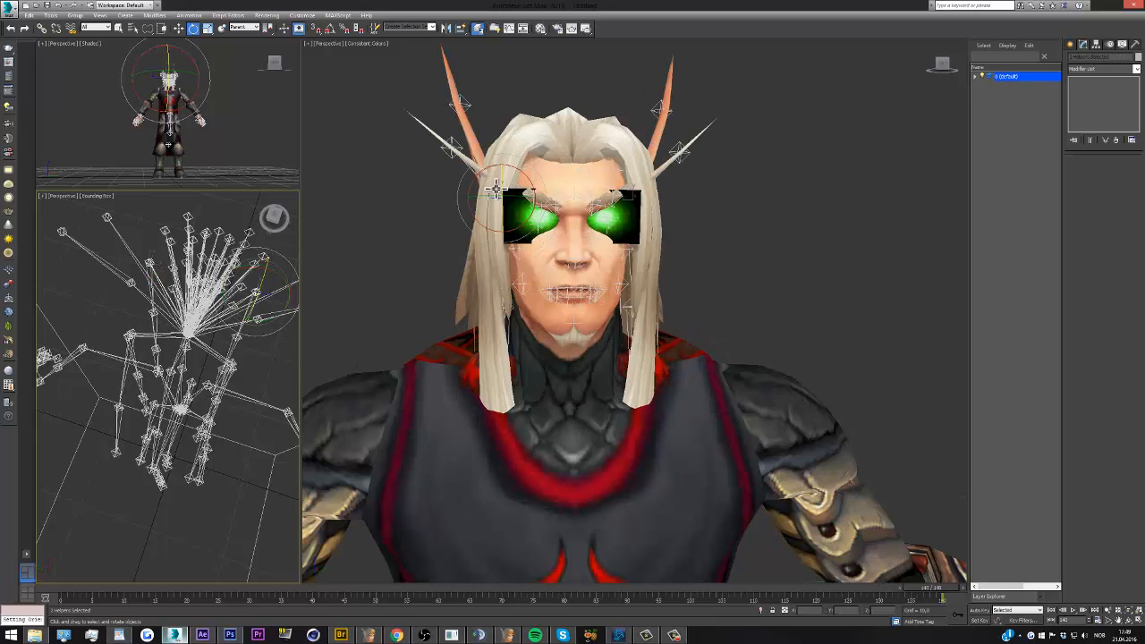
scroll(536, 206, "down", 4)
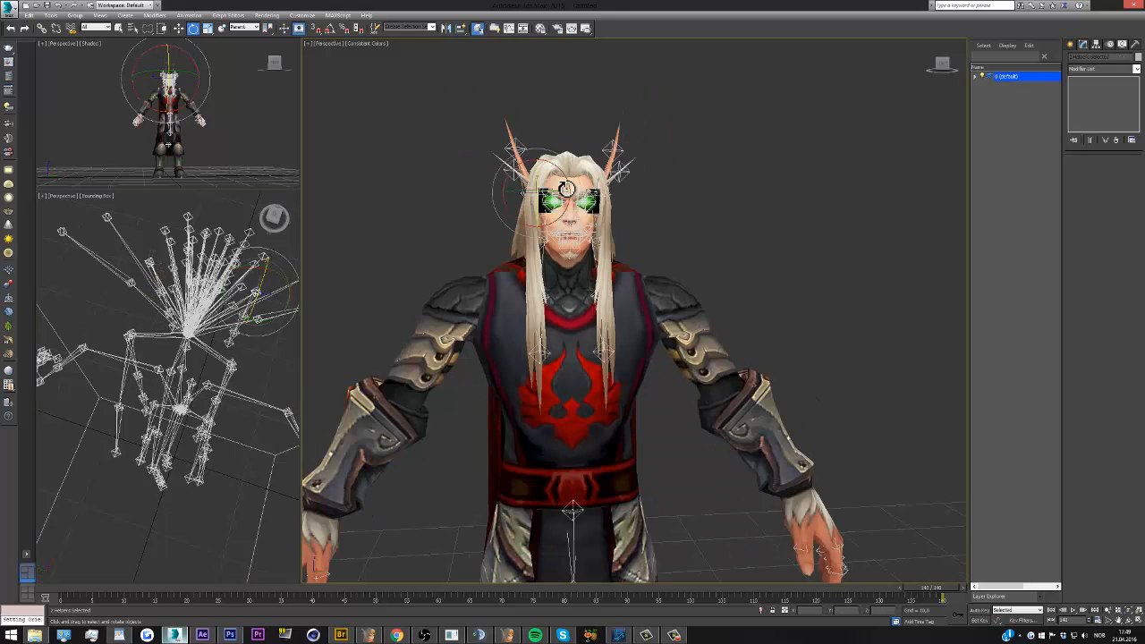
scroll(582, 261, "up", 2)
left_click_drag(945, 67, 850, 70)
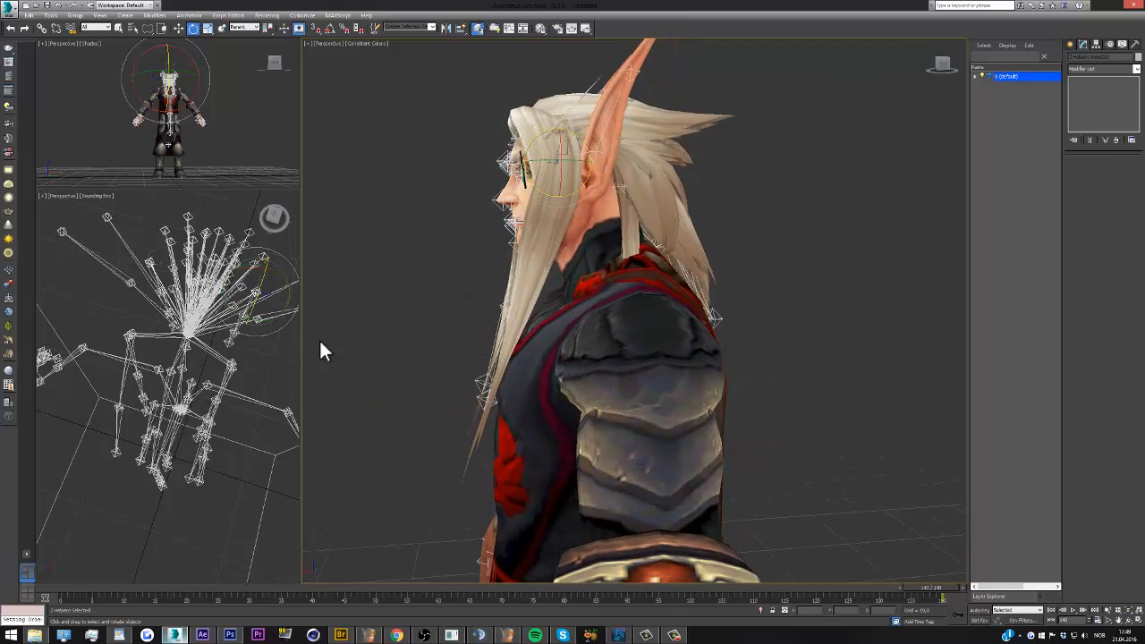
Select the matching helpers beside the back hair, try rotating them to test the mesh, and undo the rotation
left_click(268, 344)
left_click_drag(274, 219, 156, 298)
left_click(143, 298)
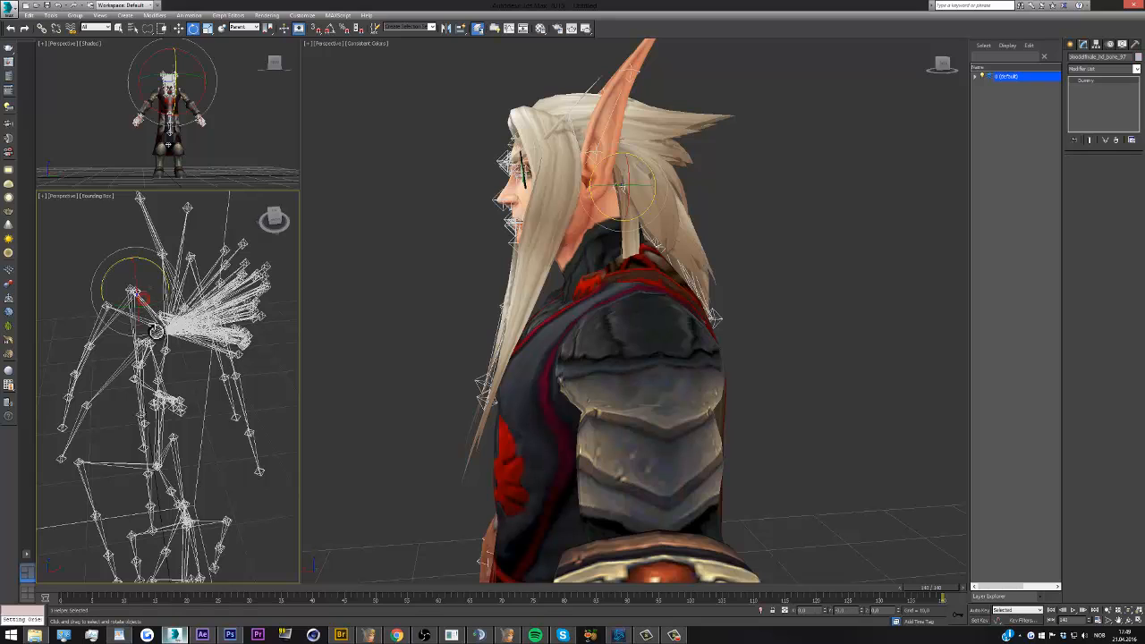
left_click(273, 219)
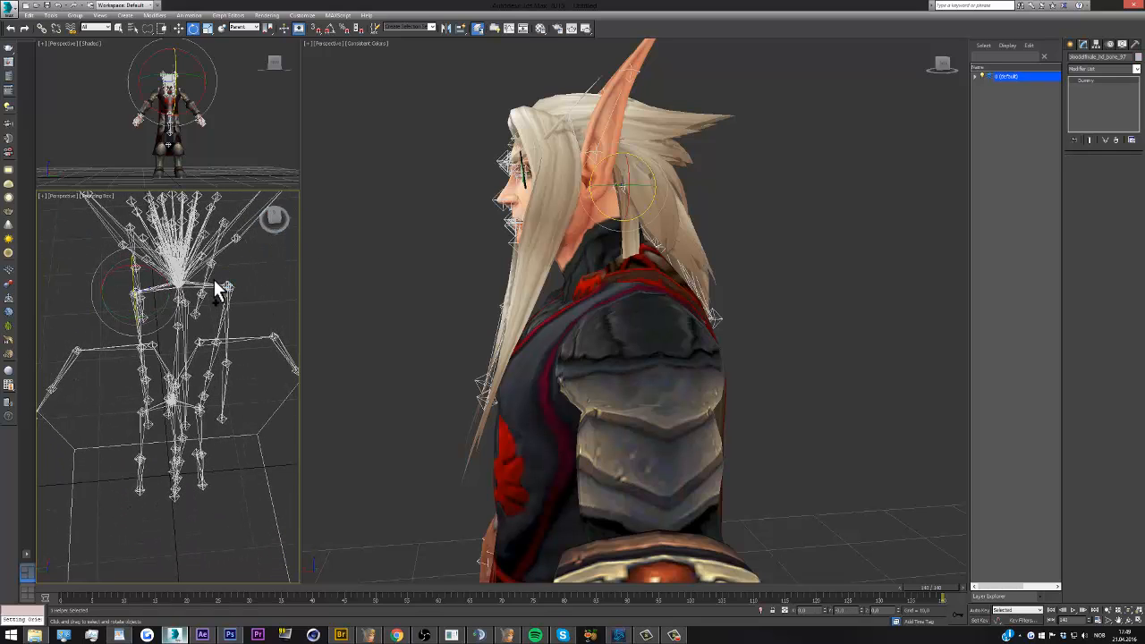
left_click(213, 285, "ctrl")
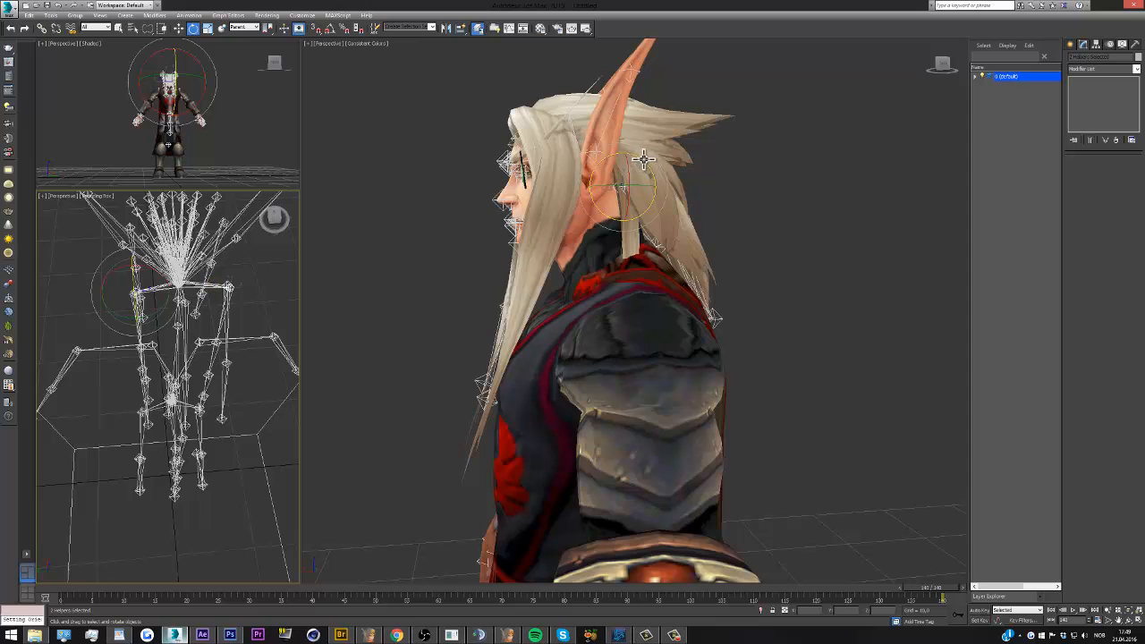
mouse_move(644, 160)
left_mouse_down()
mouse_move(612, 161)
mouse_move(680, 156)
mouse_move(662, 165)
left_mouse_up()
key("ctrl+z")
left_click(136, 298)
key("ctrl+z")
left_click(160, 290)
key("ctrl+z")
left_click(266, 292)
mouse_move(274, 218)
left_mouse_down()
mouse_move(54, 193)
mouse_move(72, 572)
mouse_move(106, 571)
mouse_move(276, 216)
left_mouse_up()
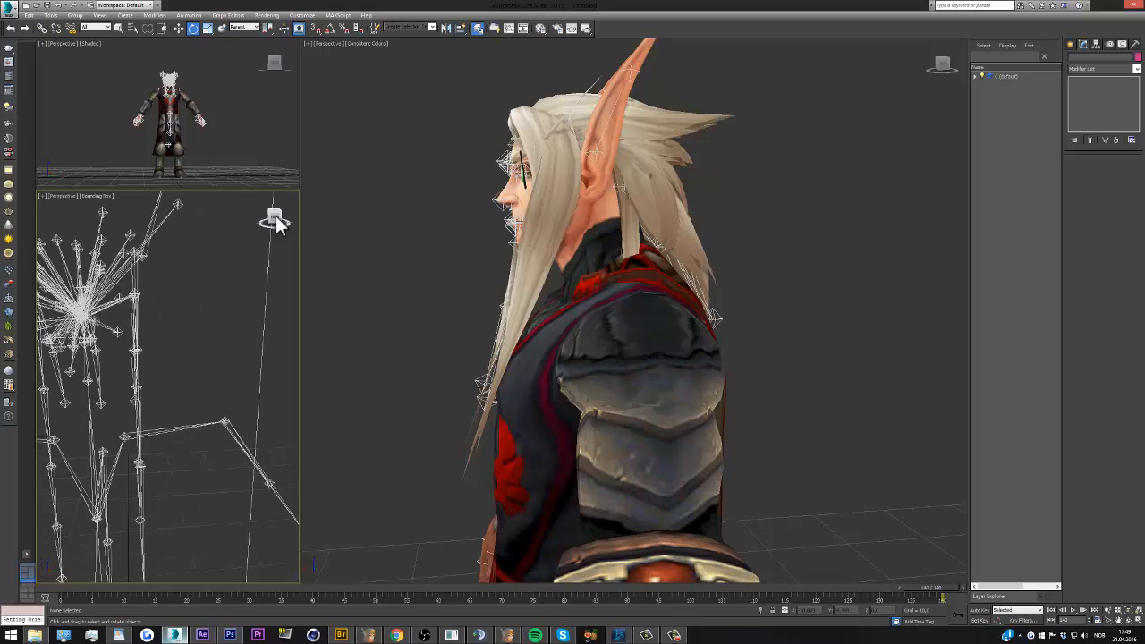
Select a helper at one eye and the two forehead helpers, try moving them upward, undo the move, and hide them
left_click(428, 199)
left_click_drag(939, 67, 374, 67)
scroll(562, 156, "up", 4)
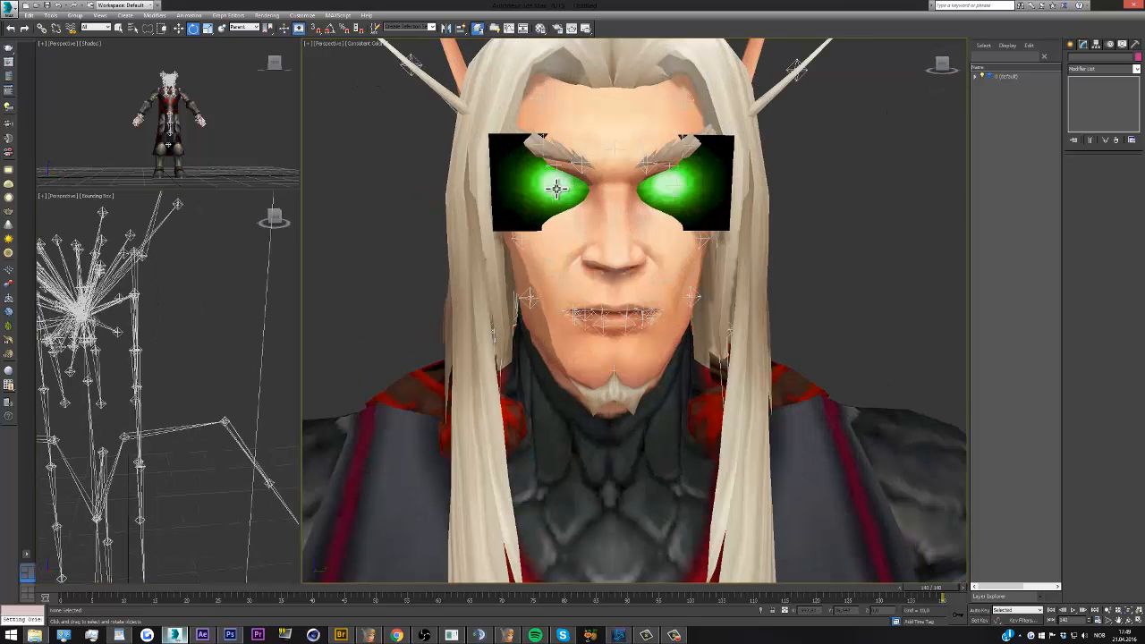
left_click(556, 186)
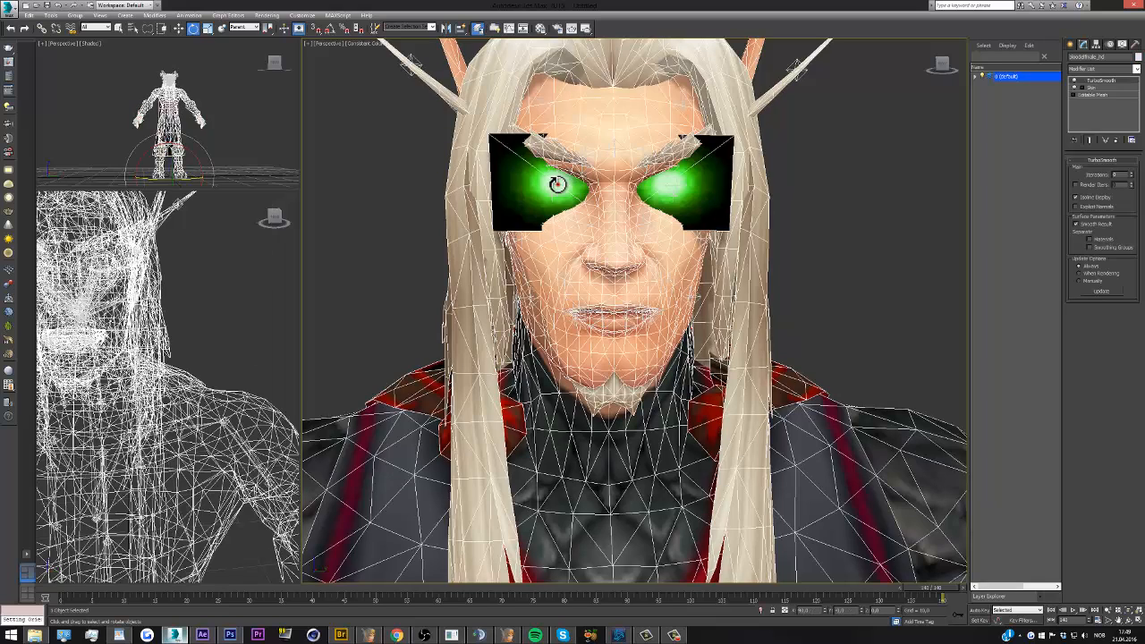
left_click(557, 184)
scroll(606, 250, "down", 3)
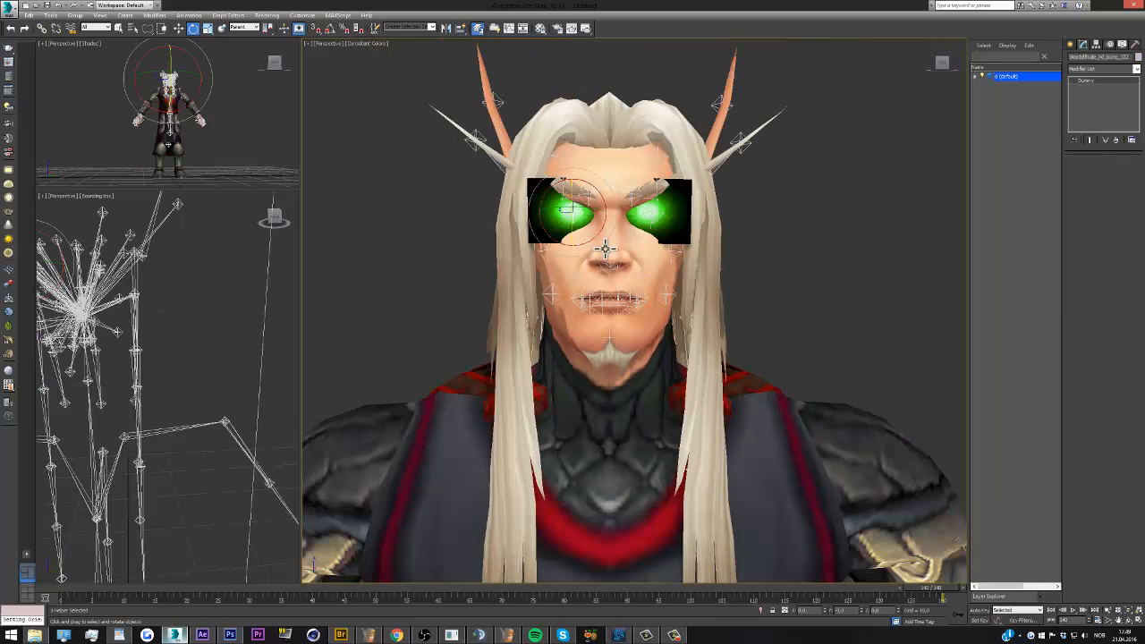
left_click(662, 157, "ctrl")
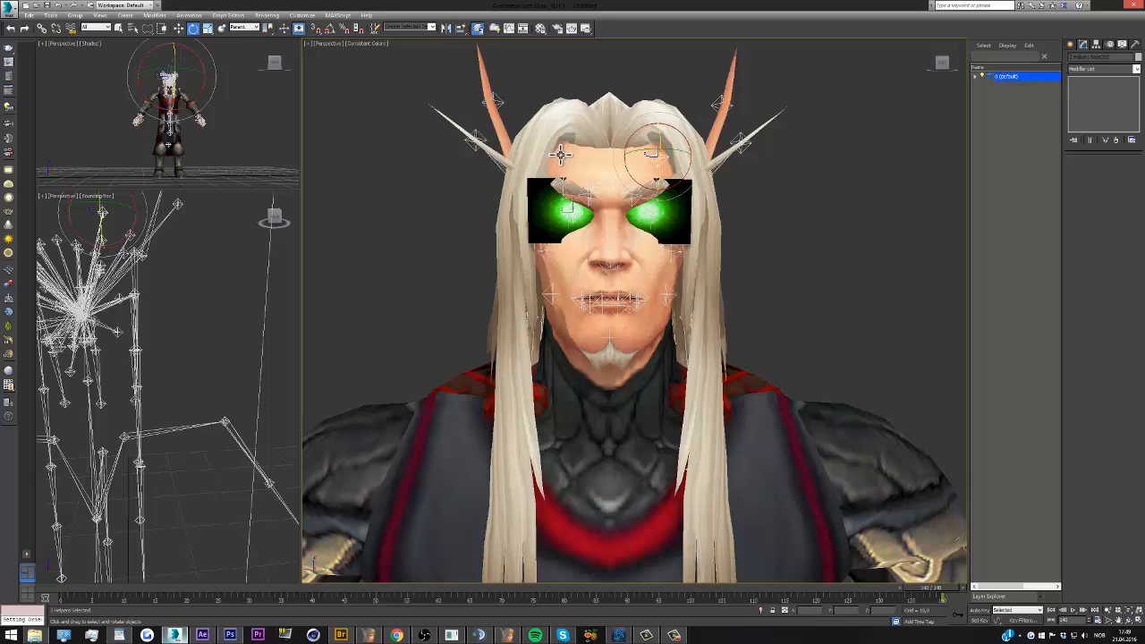
left_click(179, 28)
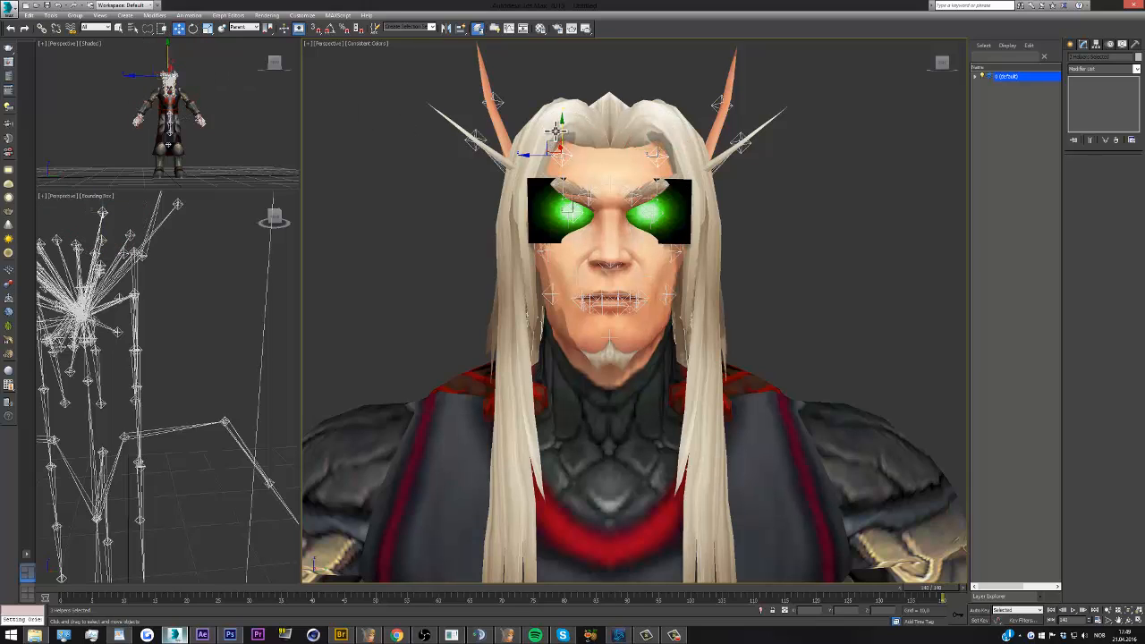
left_click_drag(561, 132, 556, 92)
key("ctrl+z")
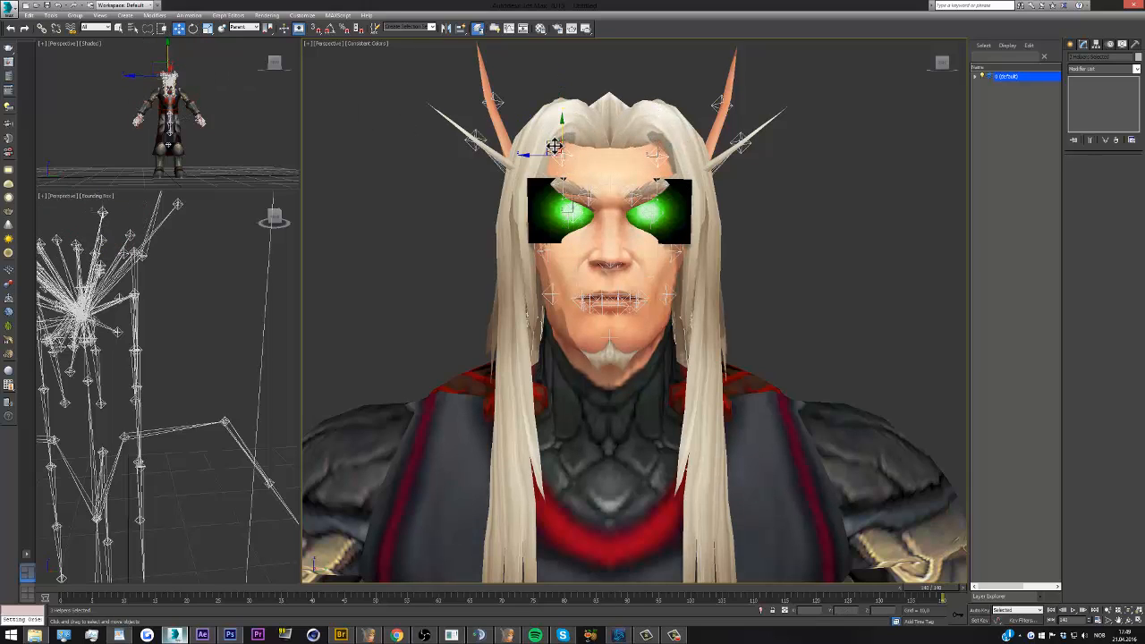
right_click(588, 190)
left_click(608, 154)
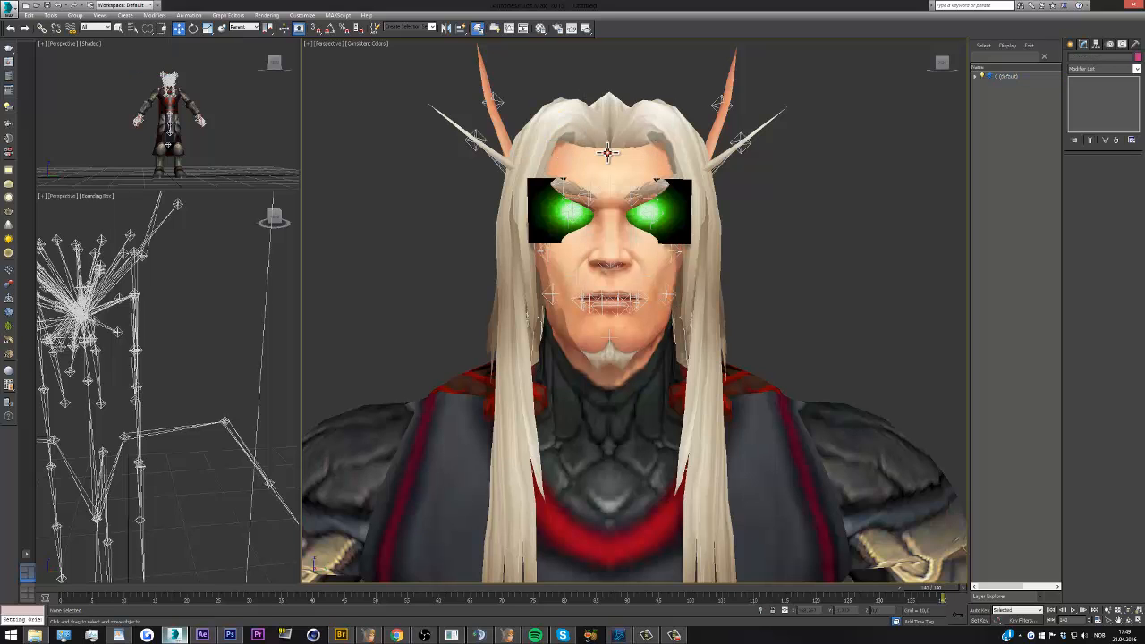
Select the pair of helpers just below the inner eyes and the ones on the nose, and hide them
left_click(672, 252)
left_click(630, 235)
left_click(632, 233)
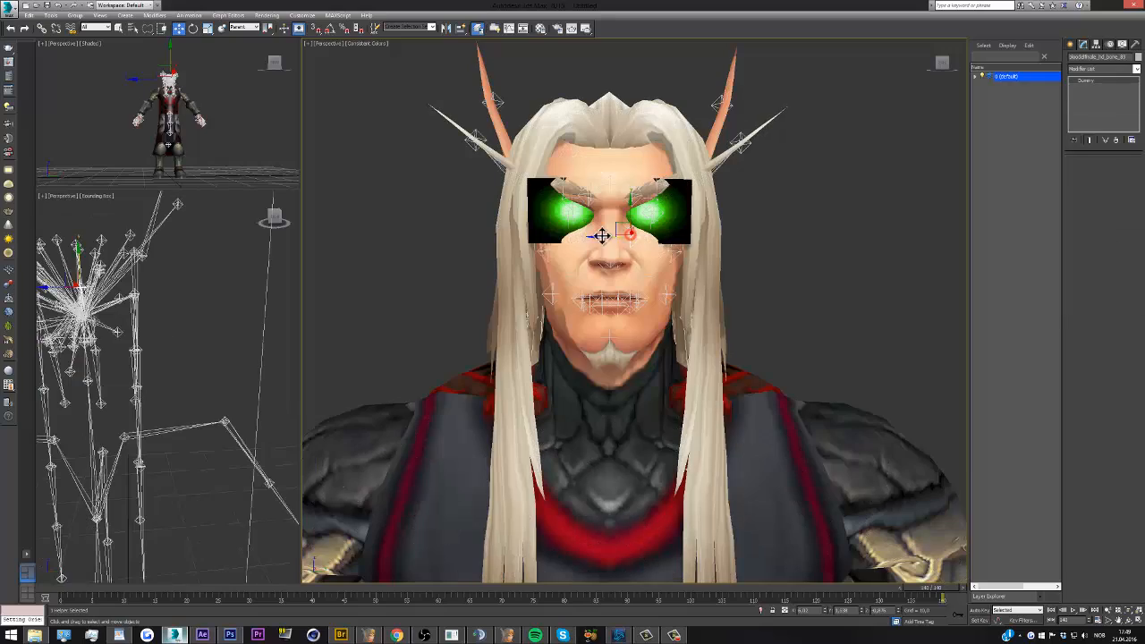
left_click(589, 236, "ctrl")
left_click(591, 235, "ctrl")
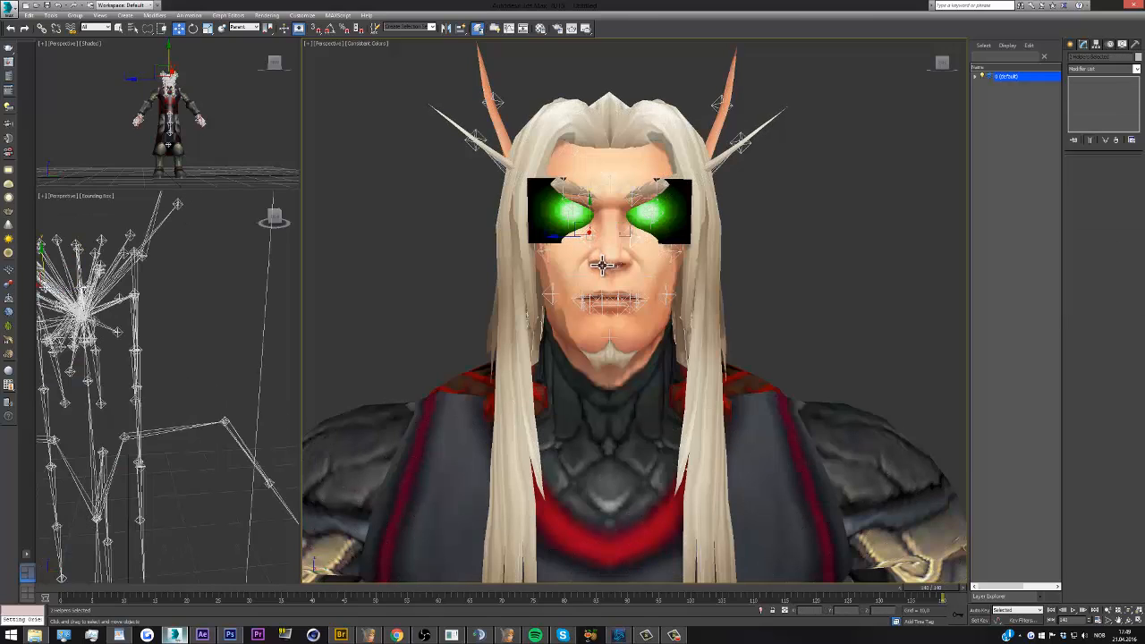
left_click(609, 264, "ctrl")
left_click(615, 265, "ctrl")
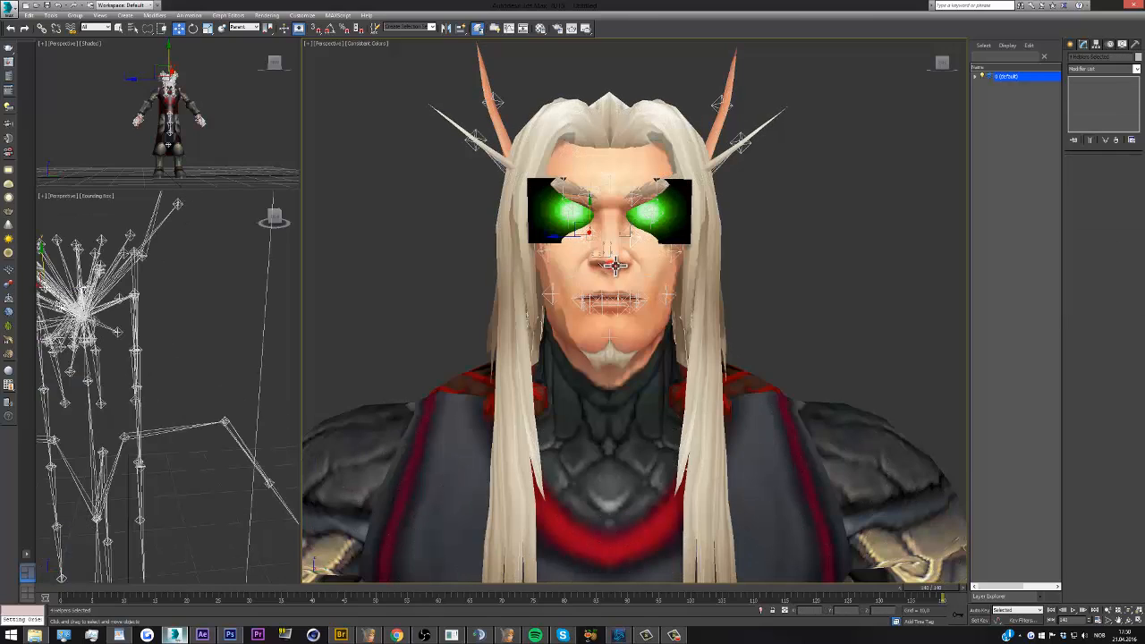
right_click(631, 273)
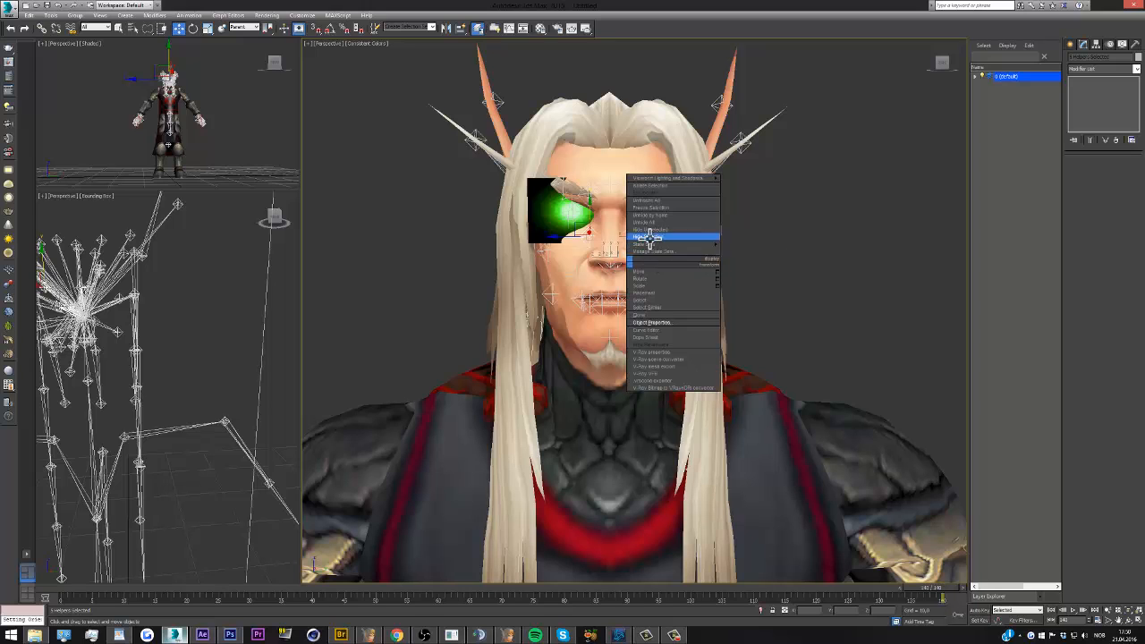
left_click(653, 238)
Select the cheek helpers on both sides of the face, down to beside the mouth, and hide them
left_click(641, 245)
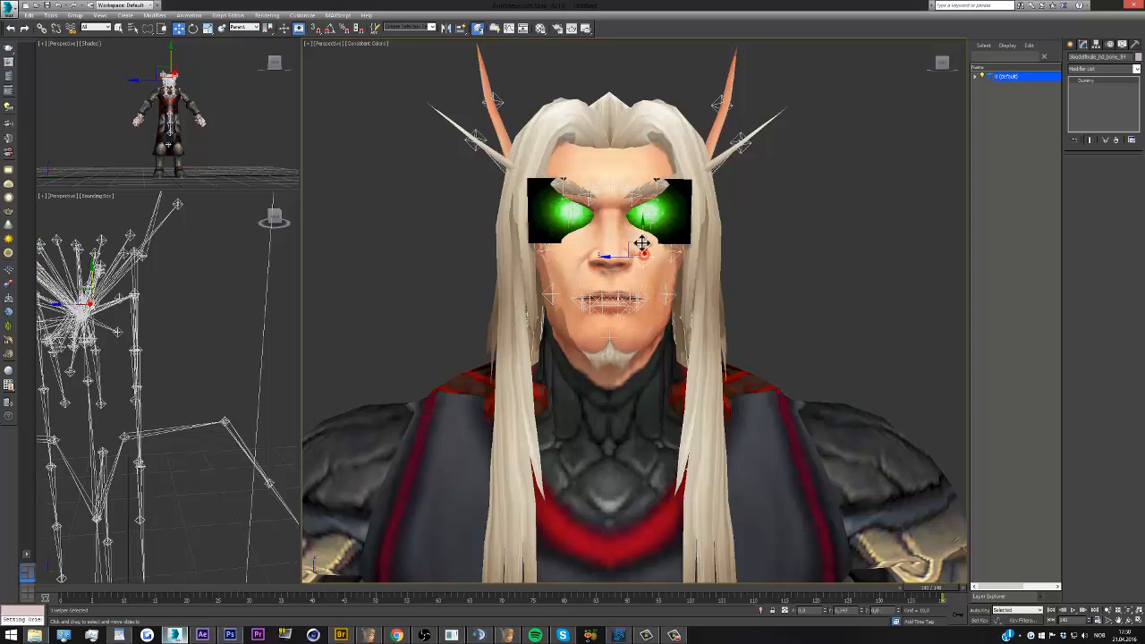
left_click(667, 288)
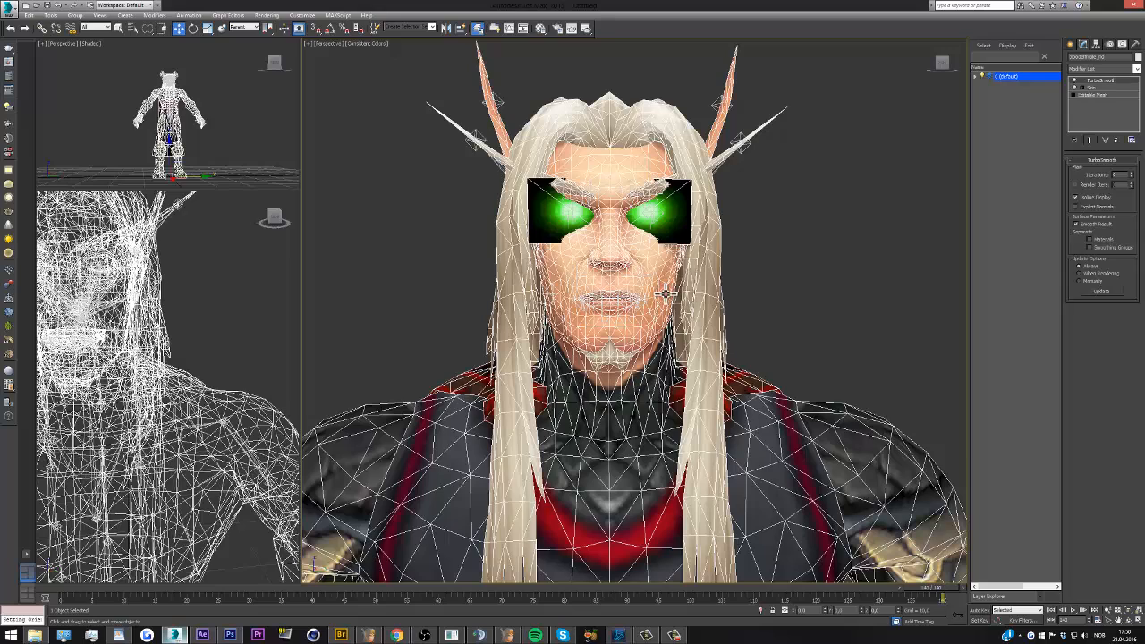
left_click(659, 291)
left_click_drag(659, 291, 660, 290)
key("ctrl+z")
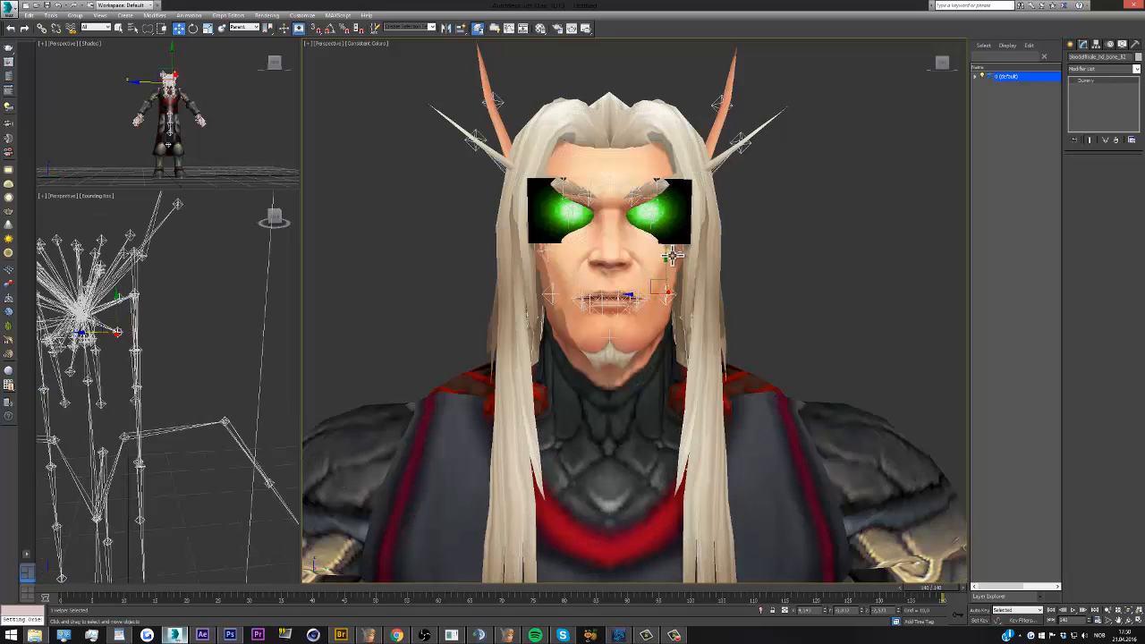
left_click(671, 251, "ctrl")
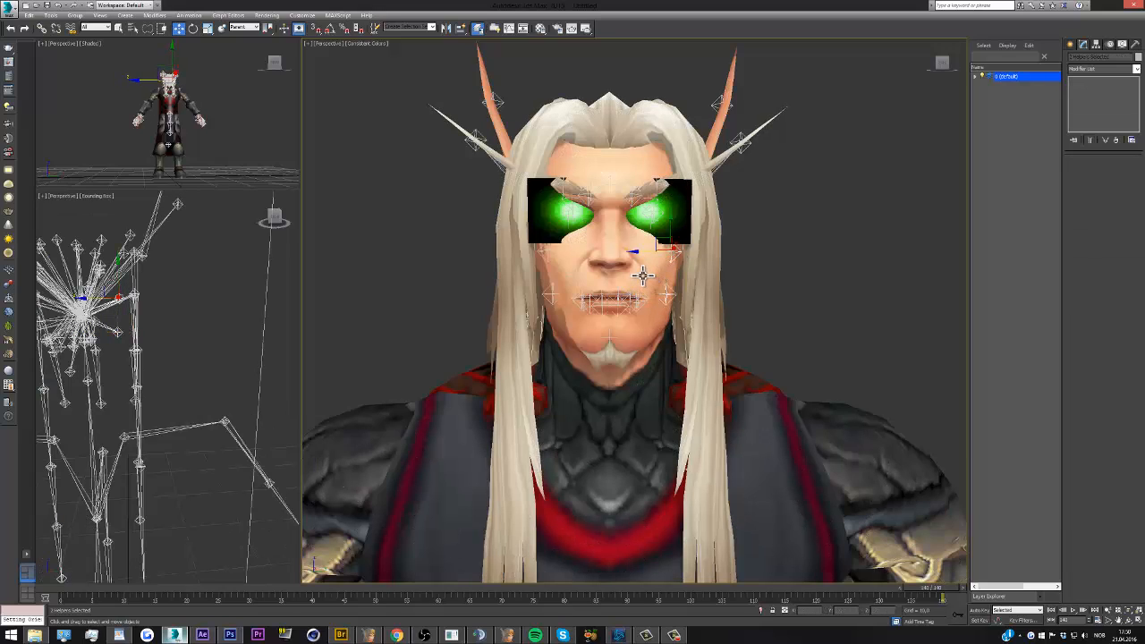
left_click(642, 275, "ctrl")
left_click(576, 275, "ctrl")
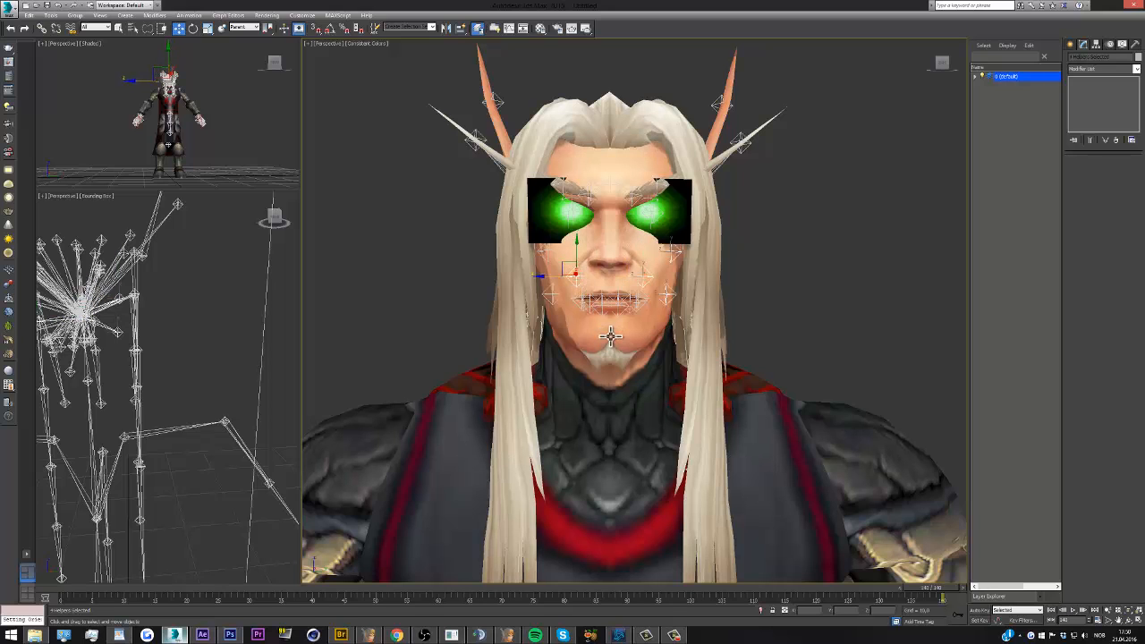
left_click(547, 251)
left_click(547, 250, "ctrl")
right_click(577, 259)
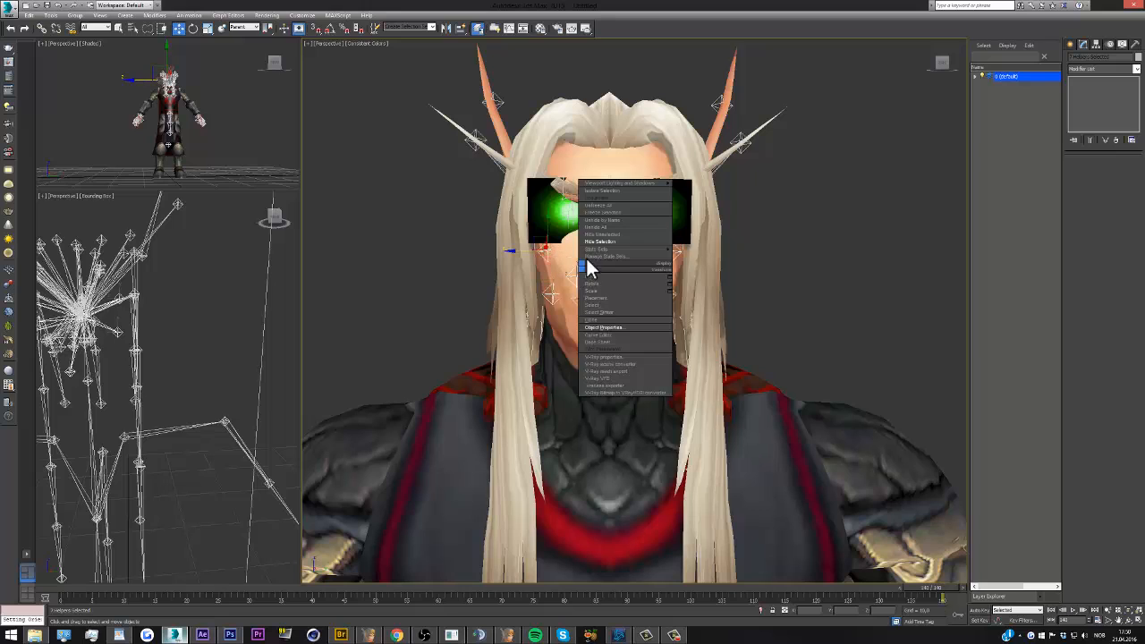
left_click(603, 240)
Select one helper in the centre of each glowing eye and hide the pair
left_click(944, 62)
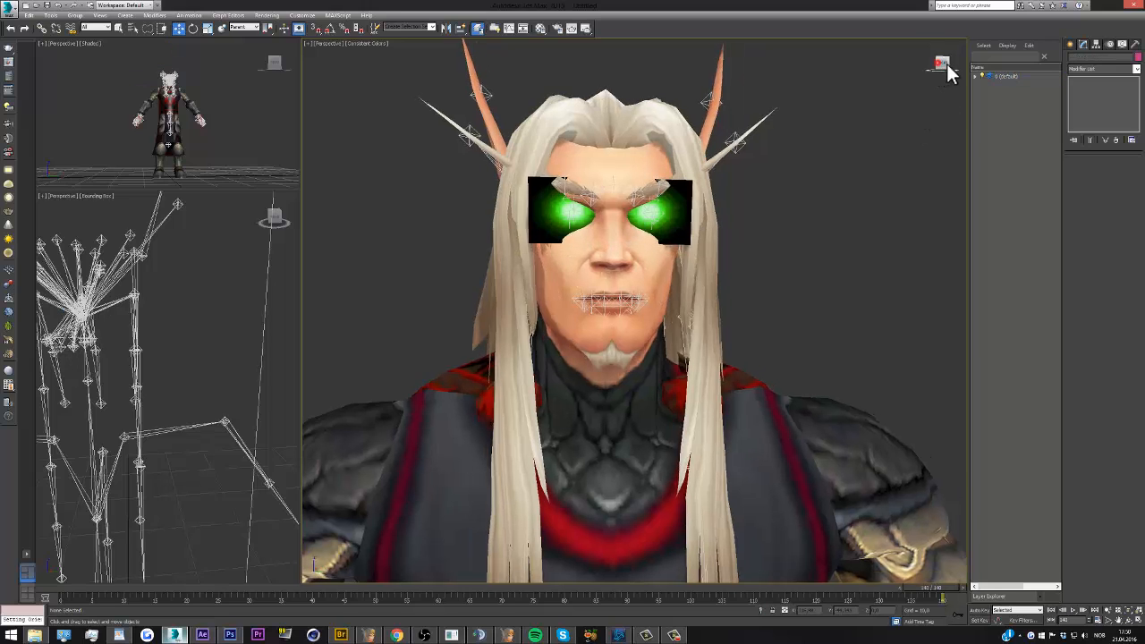
left_click(655, 212)
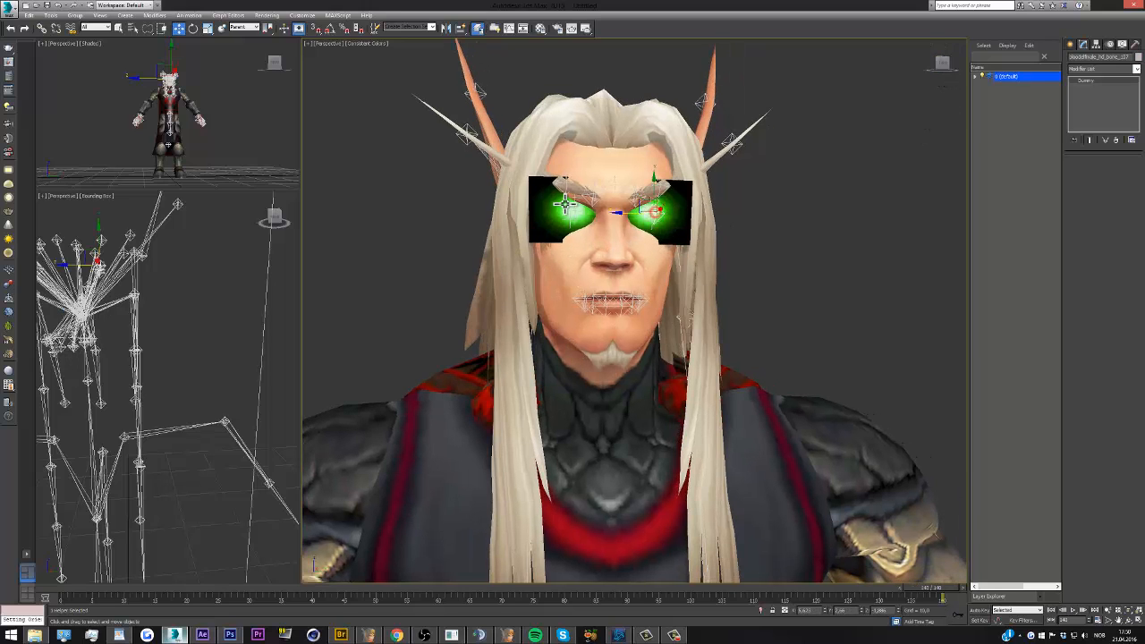
left_click(575, 212)
right_click(585, 216)
left_click(616, 196)
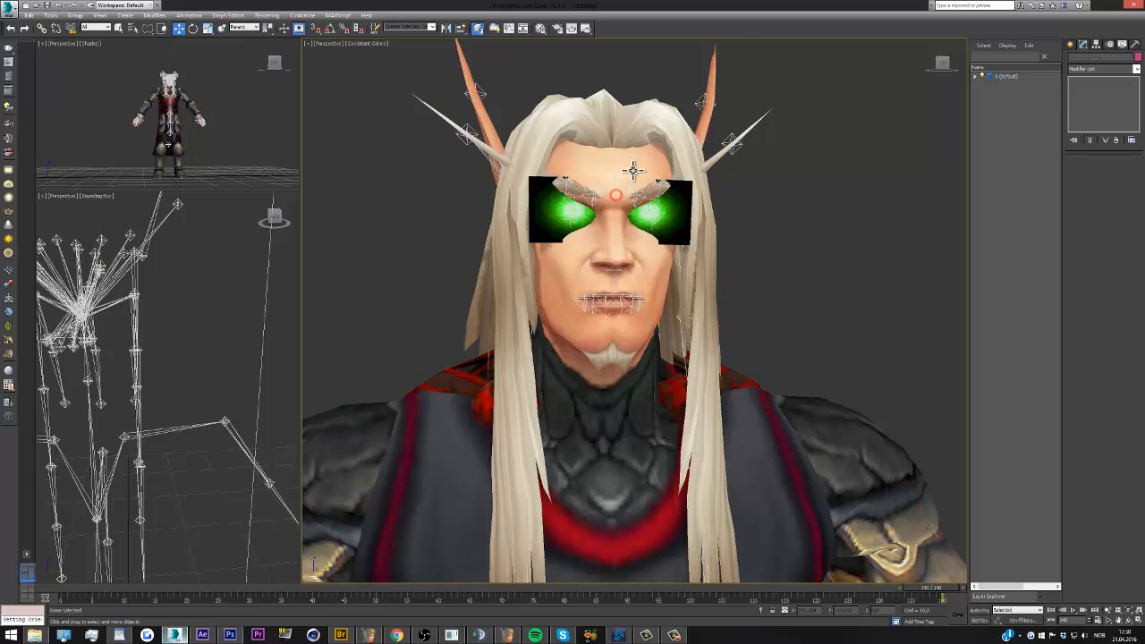
Hide the next helpers stacked in the two eyes, plus one more in the character's left eye
scroll(634, 171, "up", 3)
left_click(666, 233)
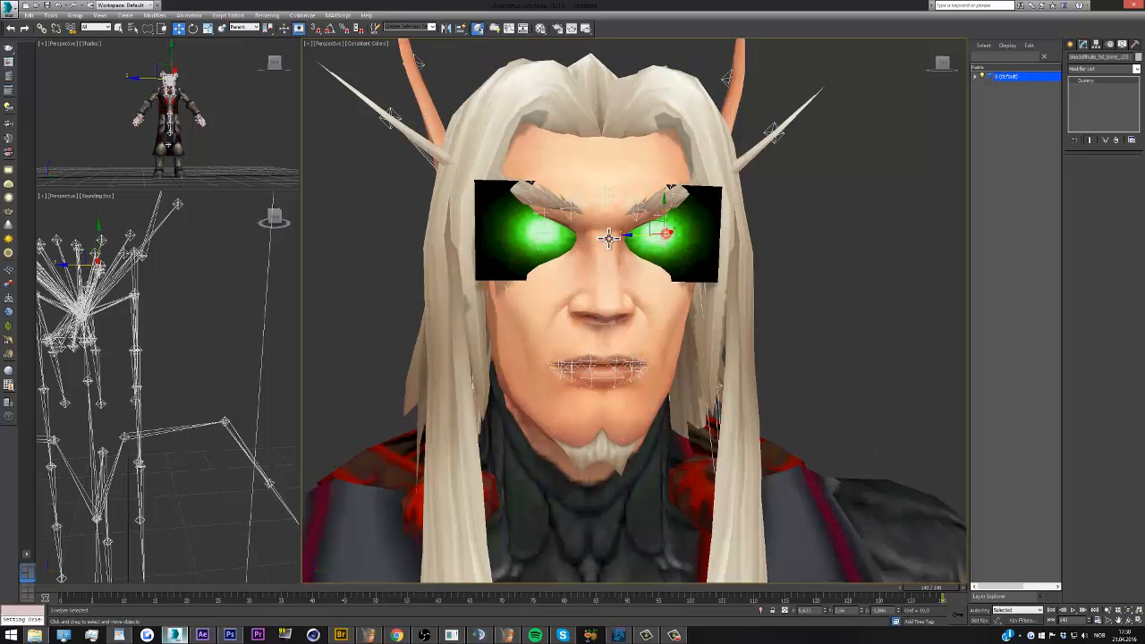
left_click(542, 233, "ctrl")
right_click(553, 233)
left_click(563, 205)
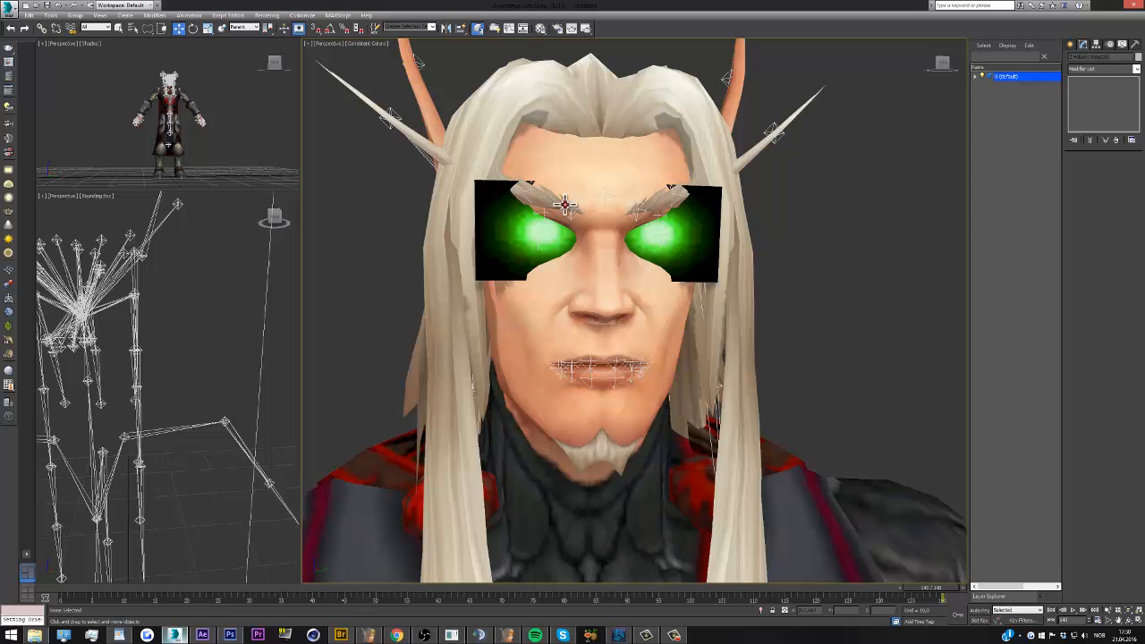
left_click(666, 234)
right_click(665, 233)
left_click(685, 207)
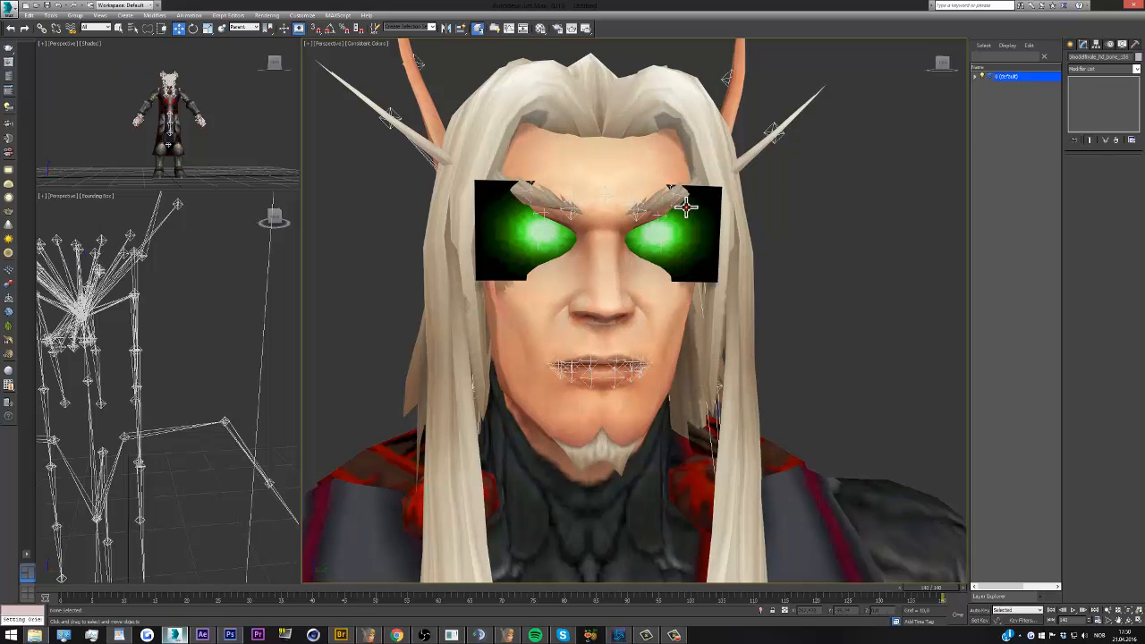
Select the remaining helper in each glowing eye as a pair
left_click(659, 243)
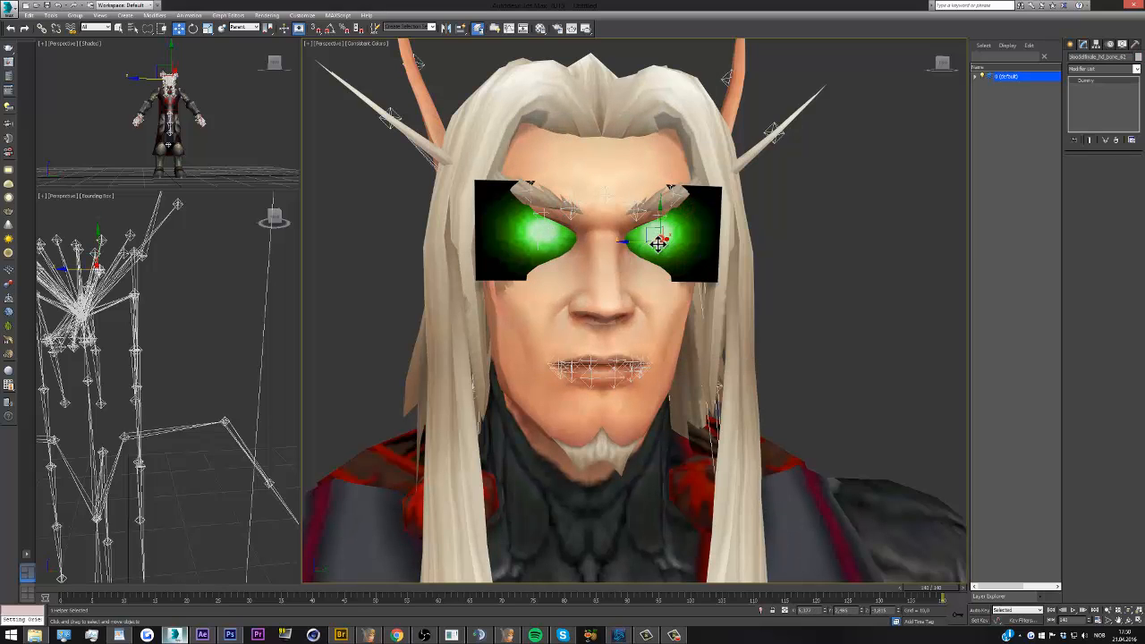
left_click(535, 233)
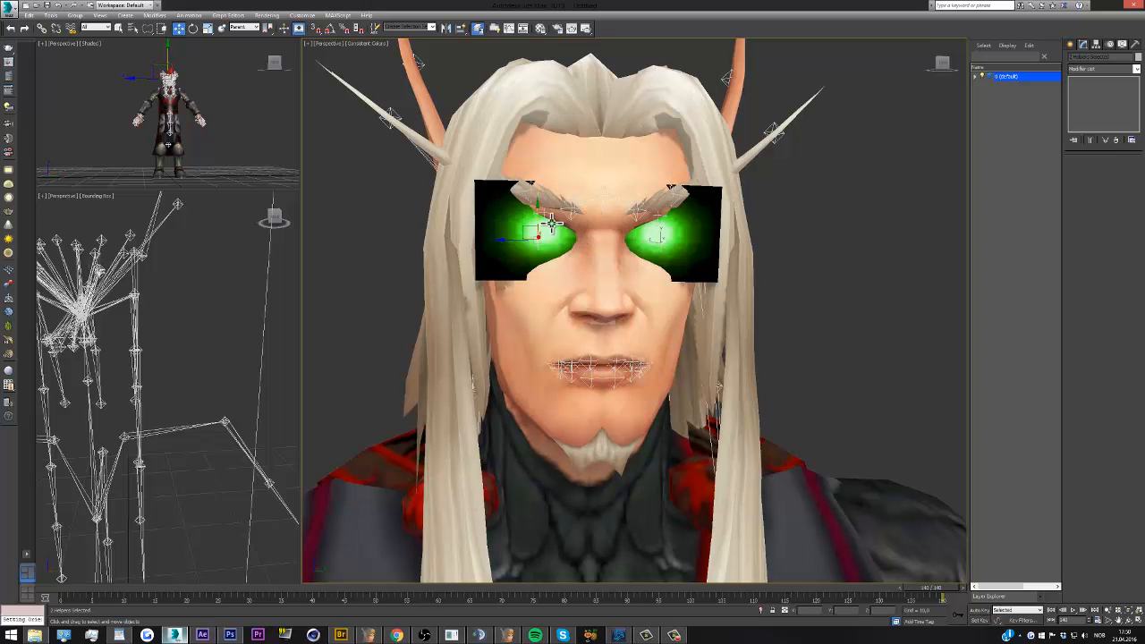
scroll(597, 219, "down", 4)
scroll(595, 216, "down", 5)
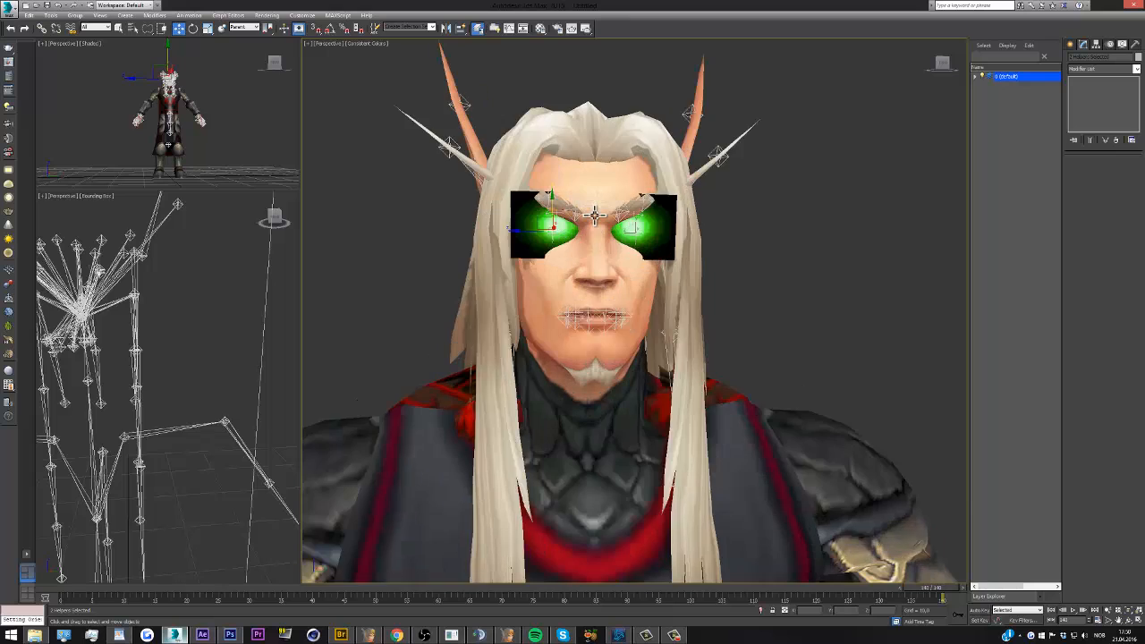
scroll(592, 214, "down", 2)
scroll(592, 219, "up", 8)
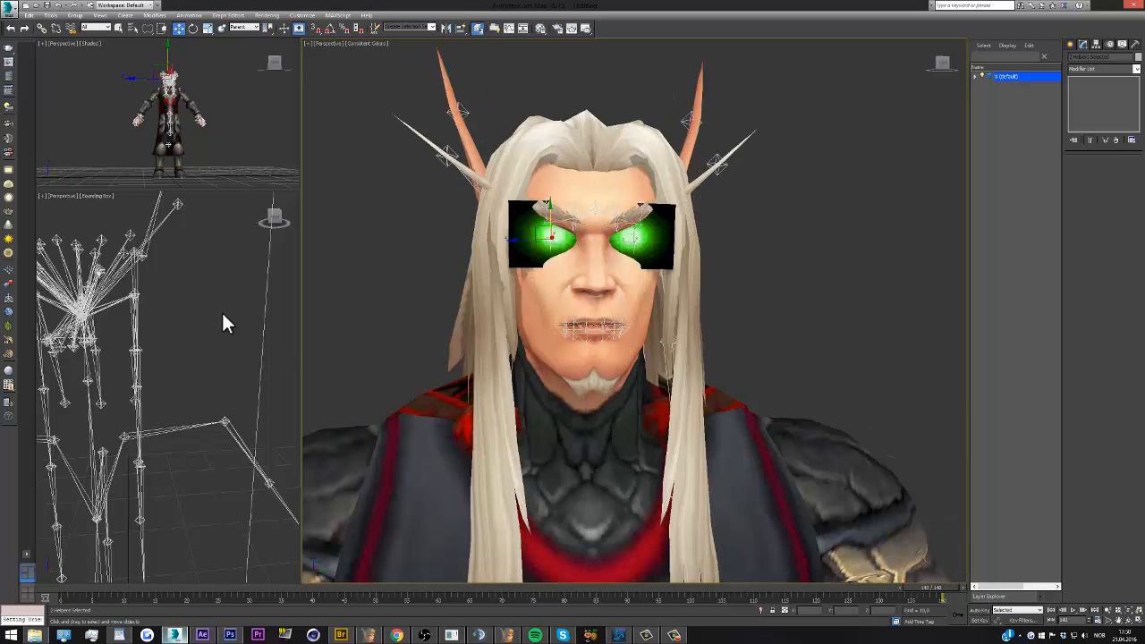
Hide the single helper hanging lowest at the end of the hair chain in the skeleton view
scroll(222, 312, "down", 3)
scroll(218, 314, "up", 3)
left_click(245, 221)
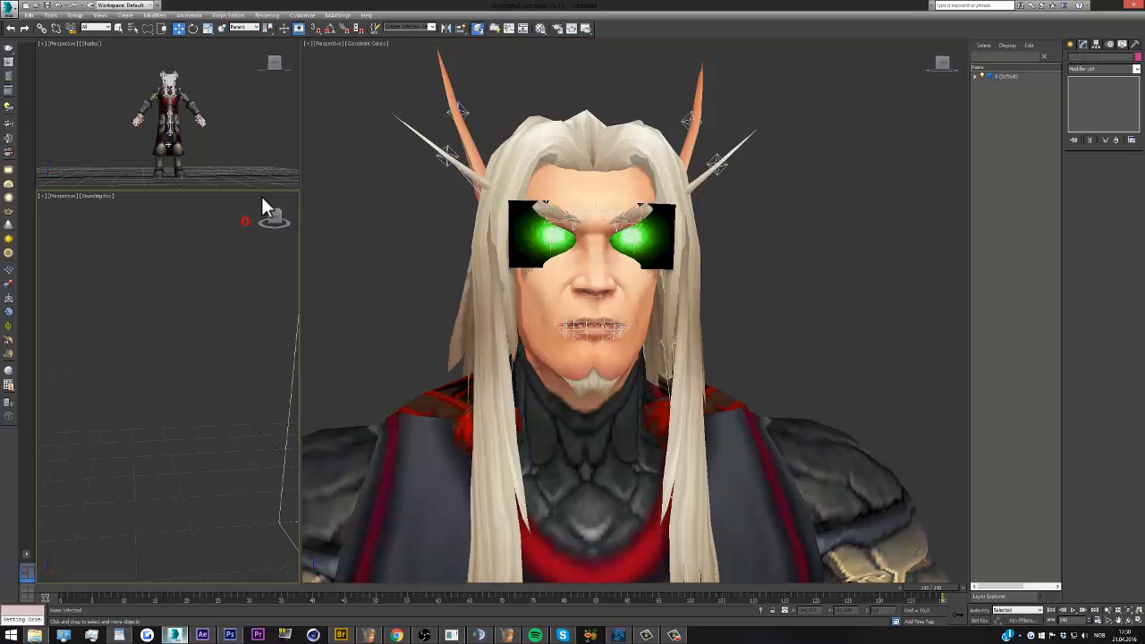
left_click(270, 218)
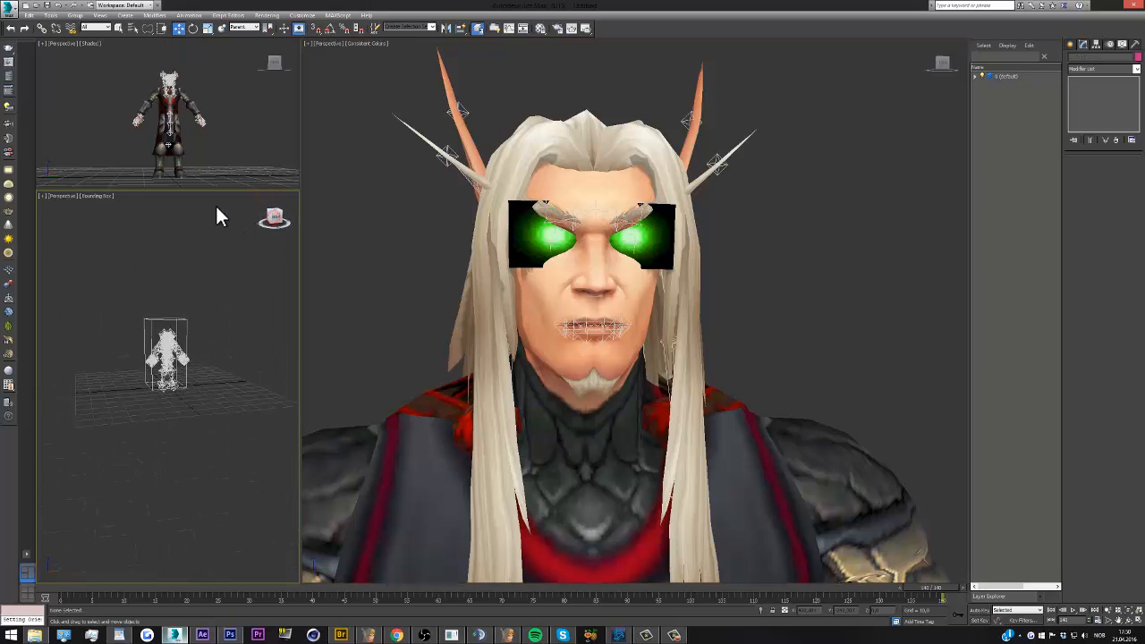
scroll(166, 345, "up", 6)
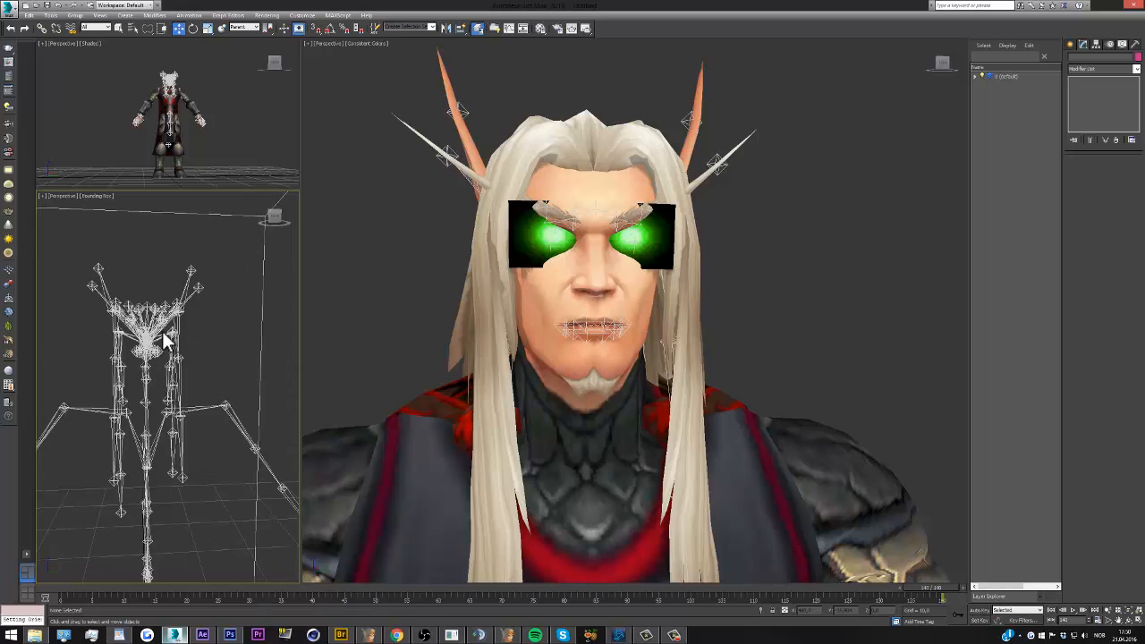
right_click(119, 501)
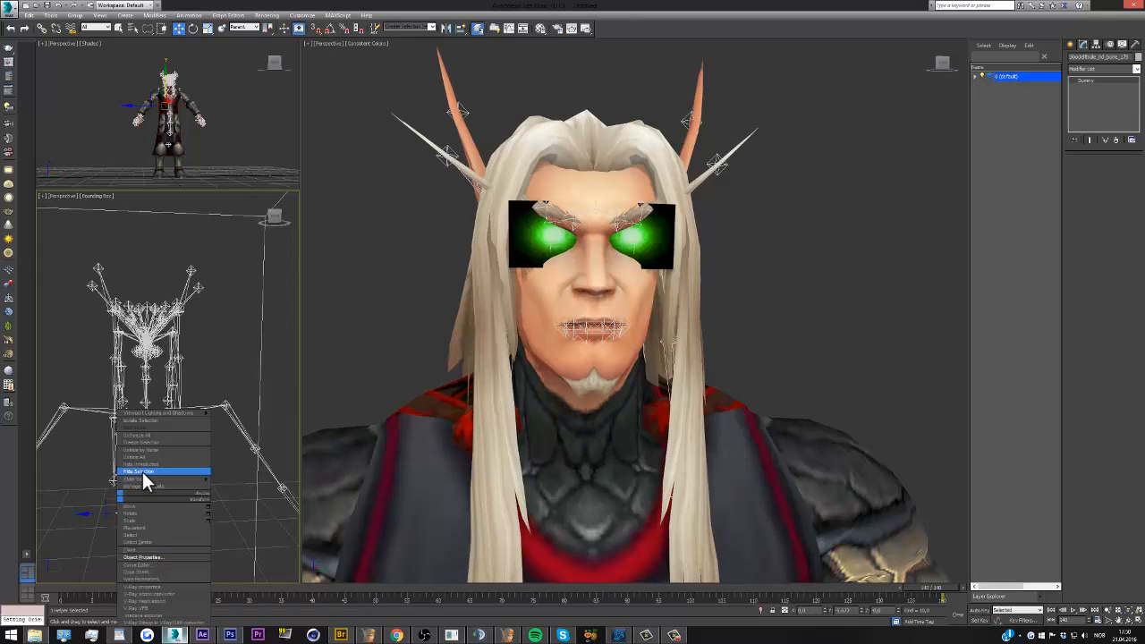
left_click(142, 472)
mouse_move(281, 221)
left_mouse_down()
mouse_move(260, 224)
mouse_move(292, 217)
mouse_move(48, 214)
mouse_move(293, 220)
left_mouse_up()
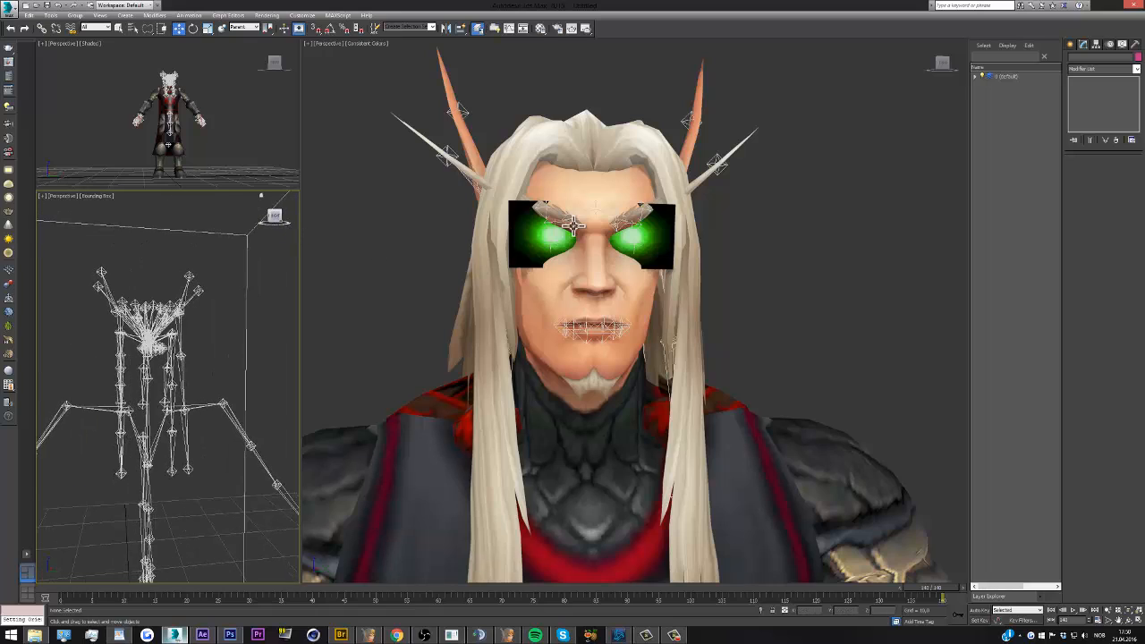
Add an Edit Mesh modifier to the character mesh on top of its TurboSmooth
scroll(573, 225, "down", 8)
scroll(577, 235, "up", 6)
left_click(559, 259)
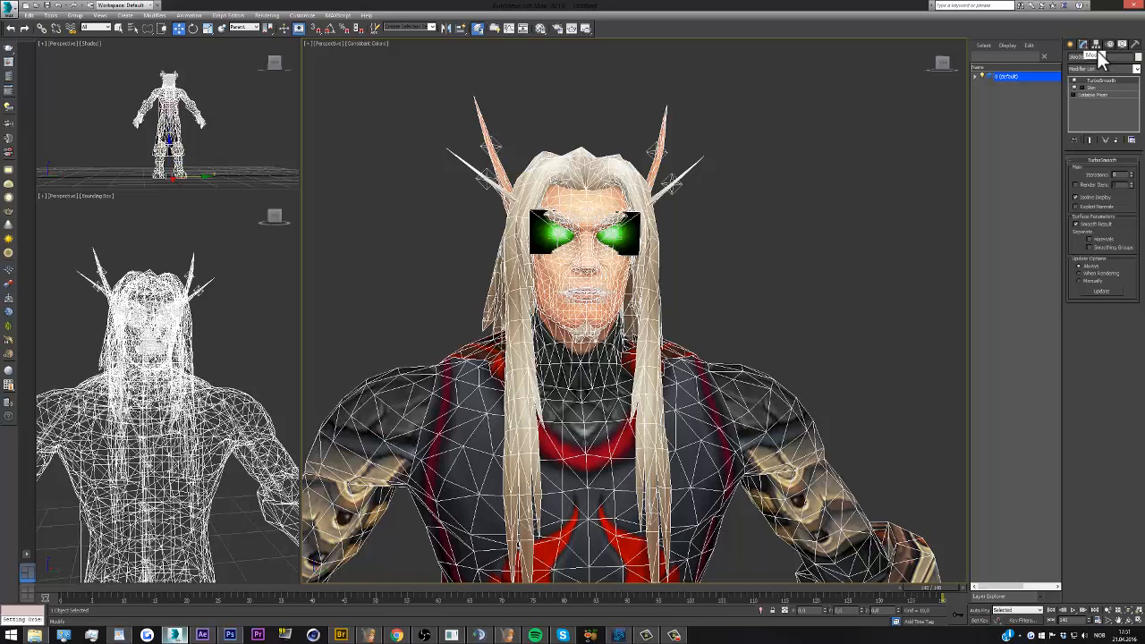
left_click(1137, 69)
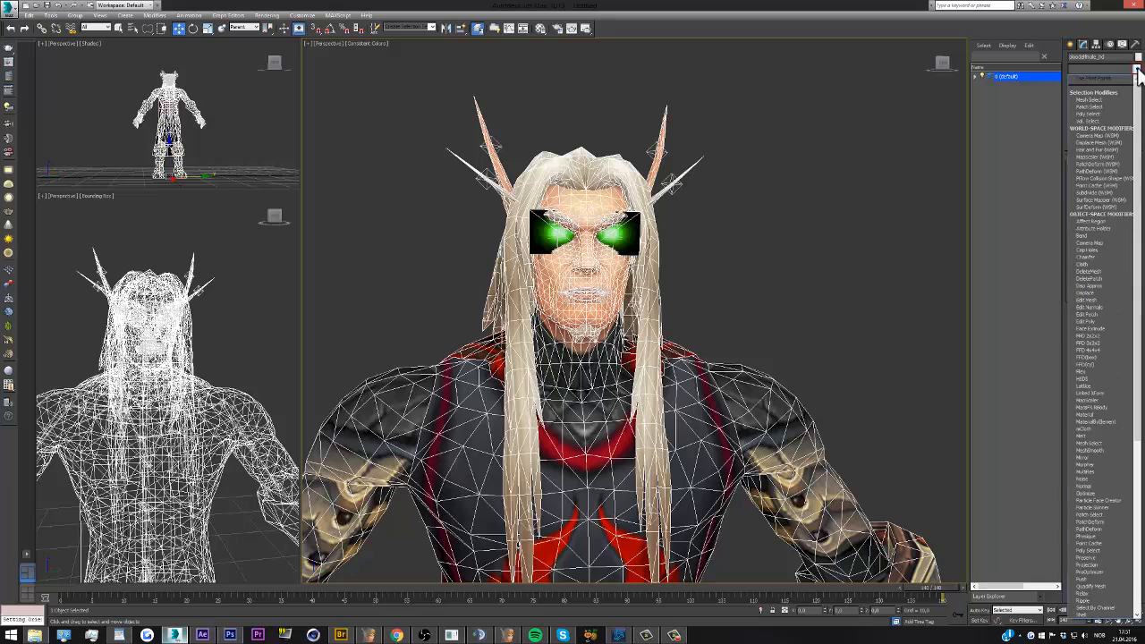
key("e")
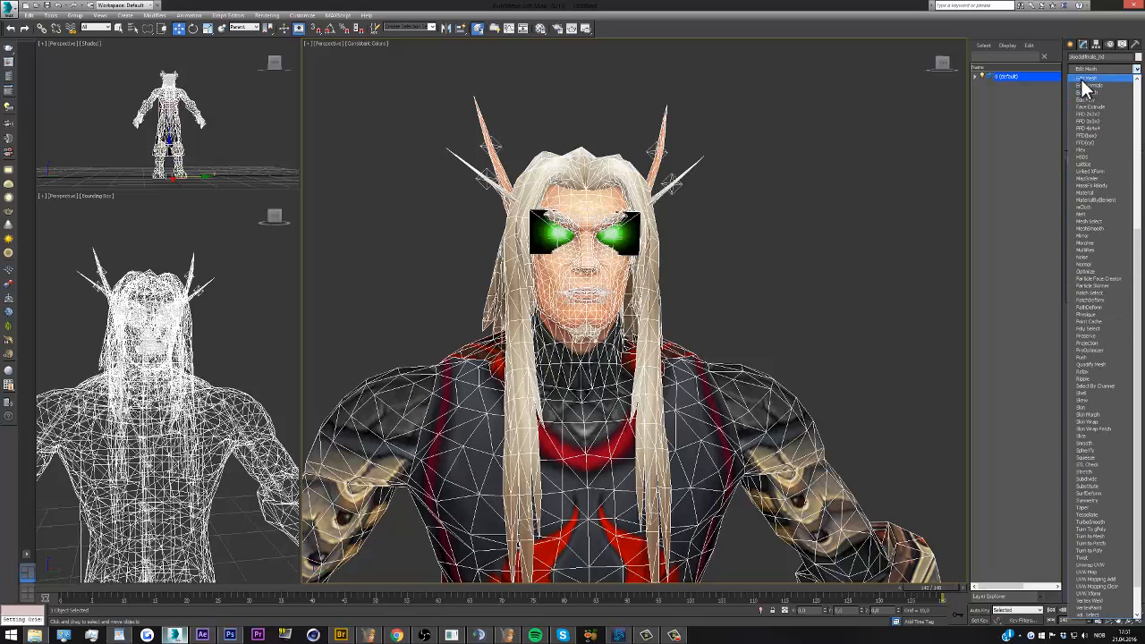
left_click(1090, 79)
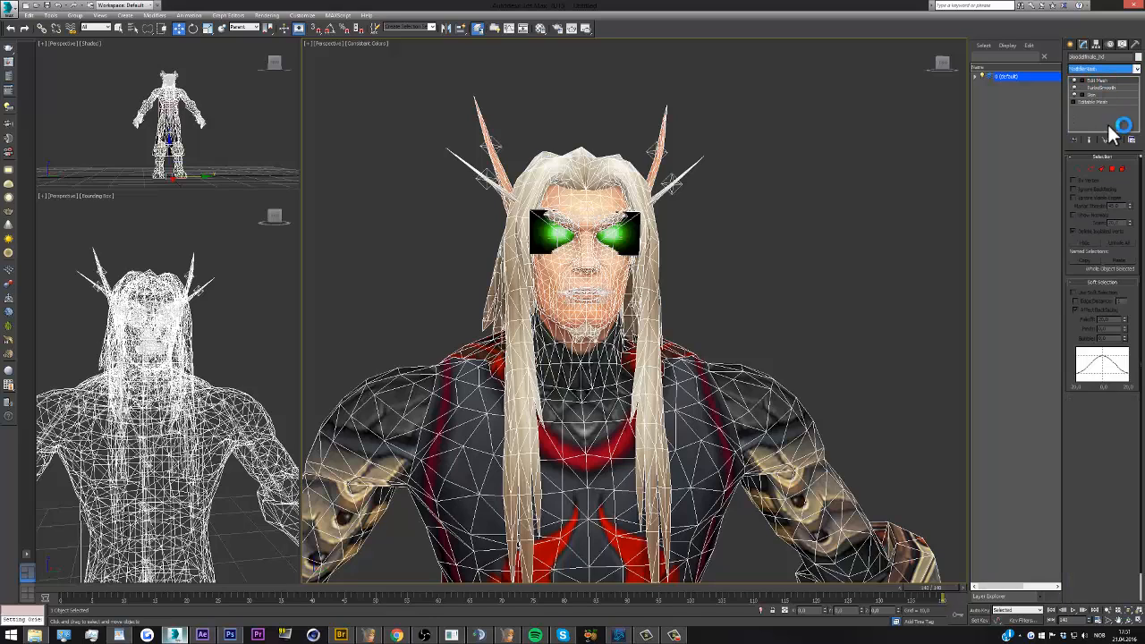
Select the glow planes over both eyes as elements and delete them from the mesh
scroll(653, 228, "up", 3)
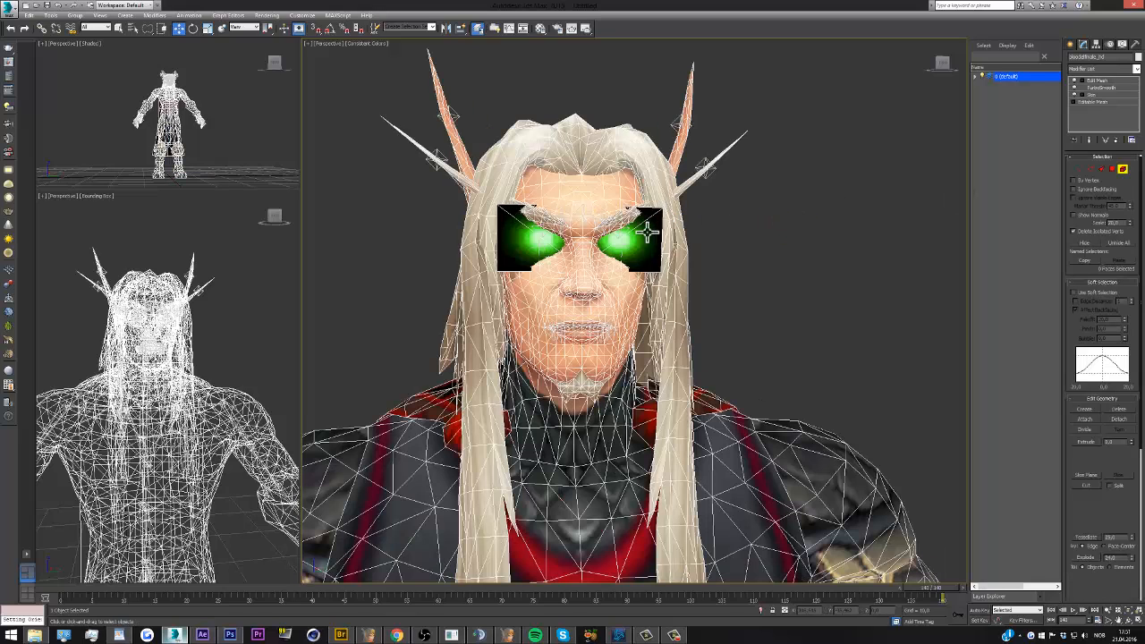
left_click(1123, 170)
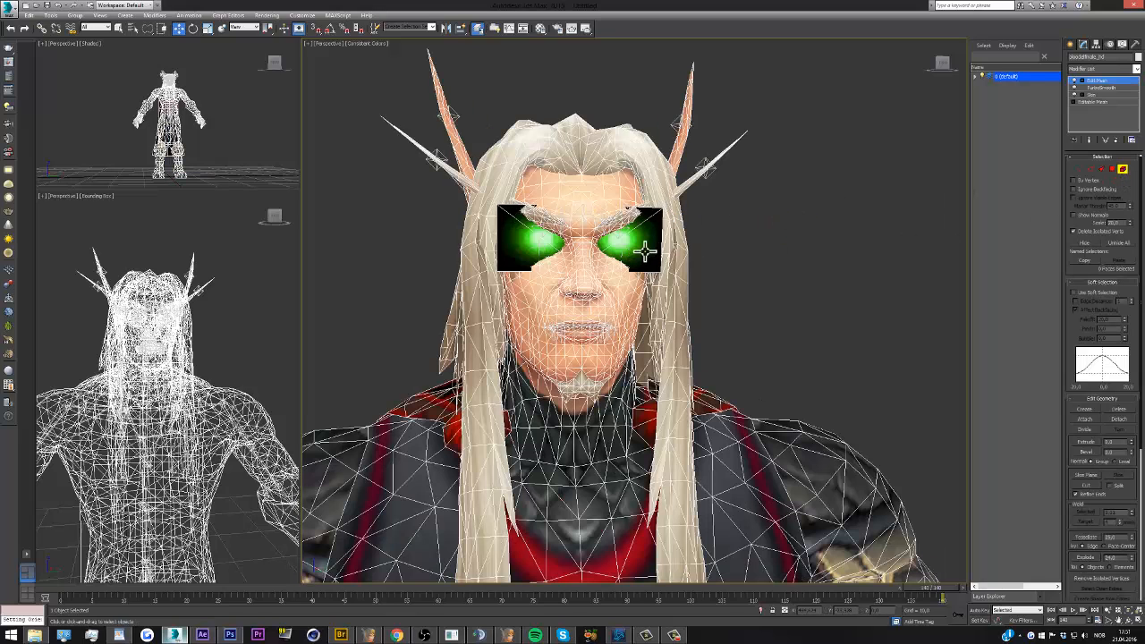
left_click(645, 253)
left_click(523, 257, "ctrl")
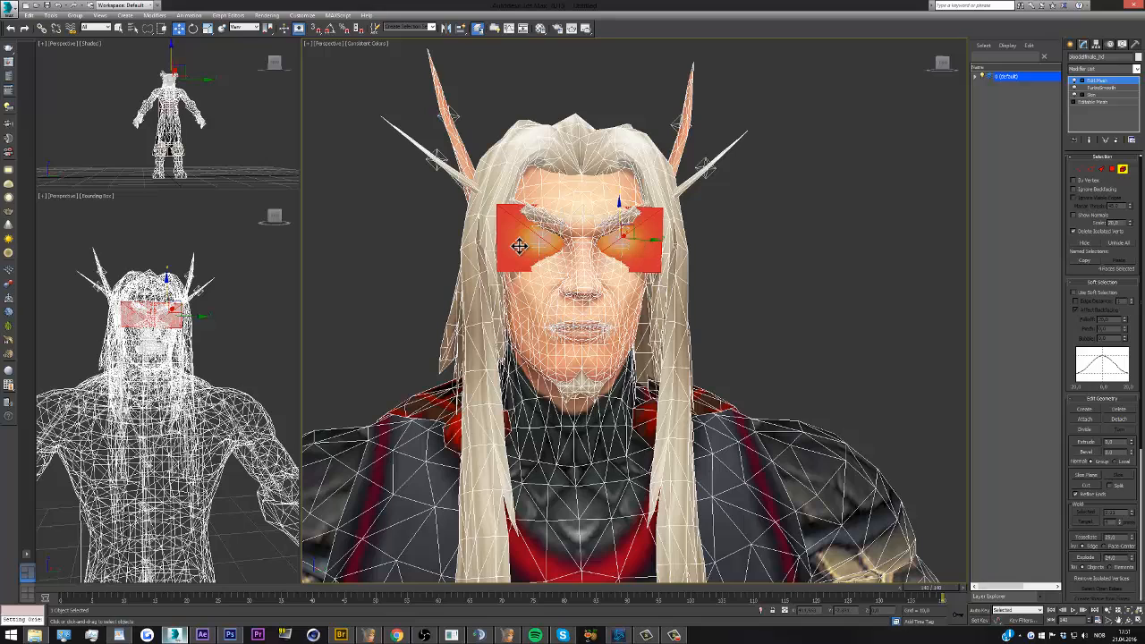
left_click(29, 15)
left_click(52, 72)
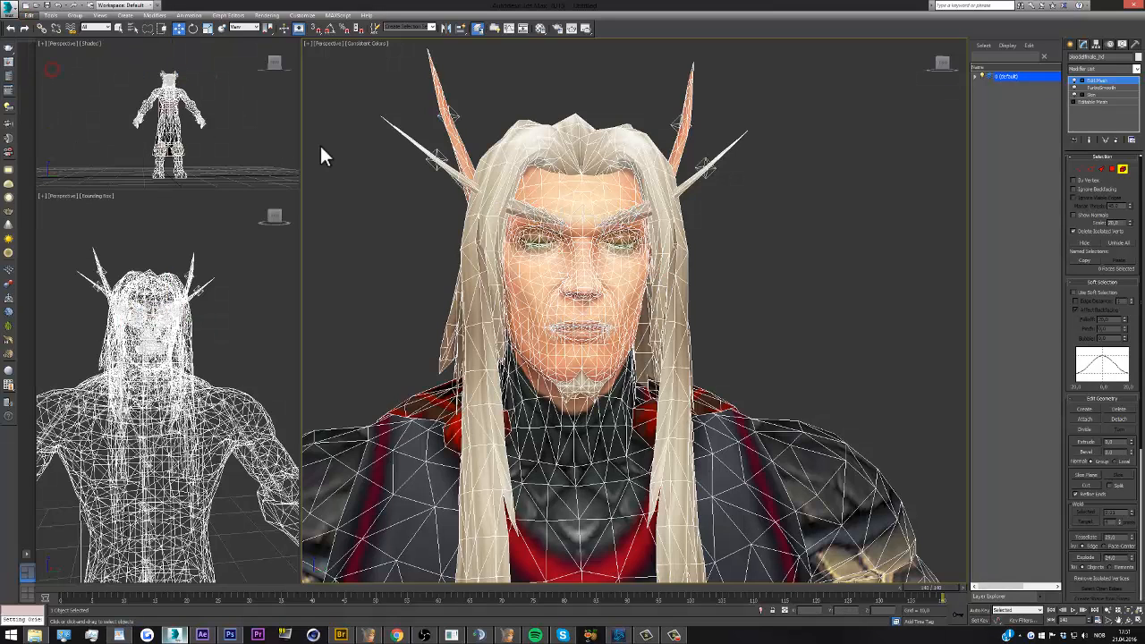
left_click(1123, 171)
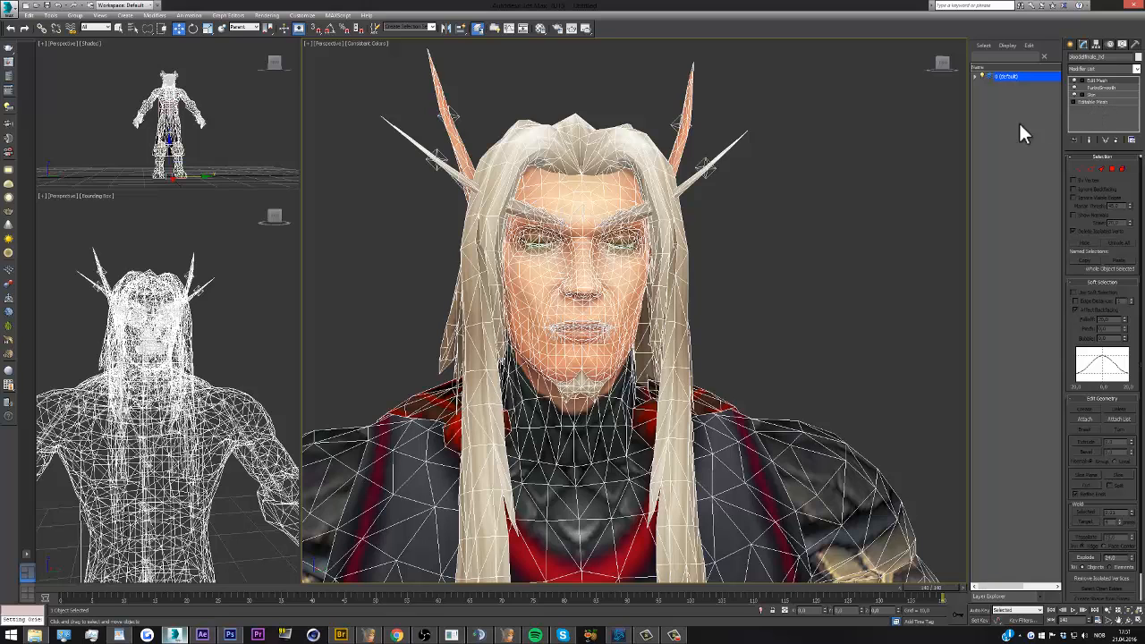
Rename the Edit Mesh modifier "Delete" and deselect the character
left_click(942, 68)
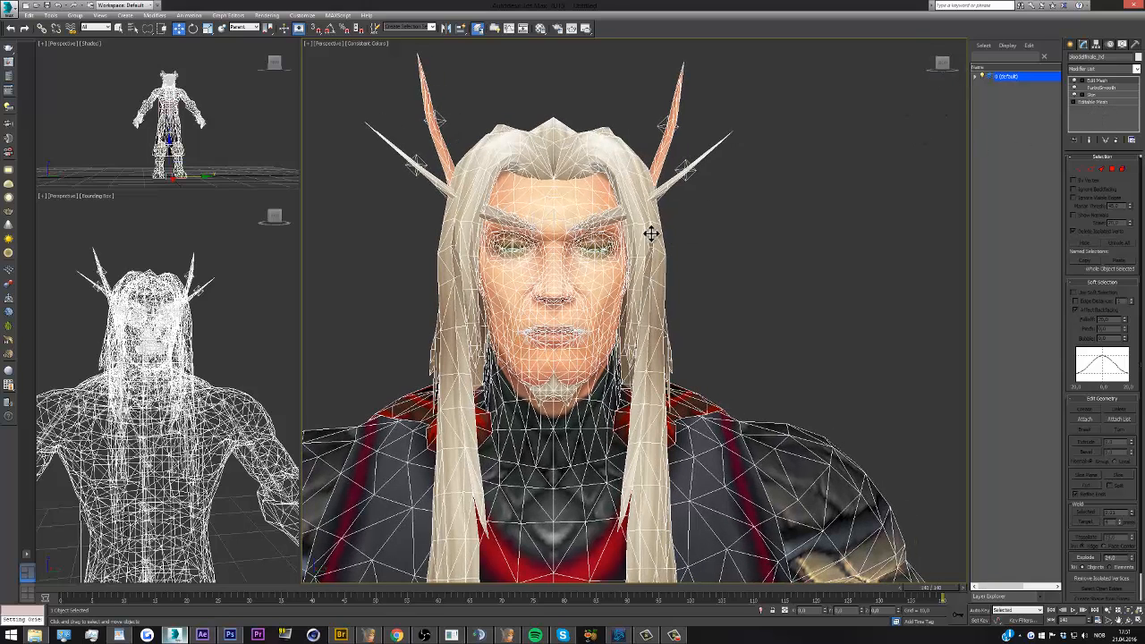
scroll(634, 240, "down", 2)
scroll(582, 230, "up", 3)
scroll(582, 230, "down", 3)
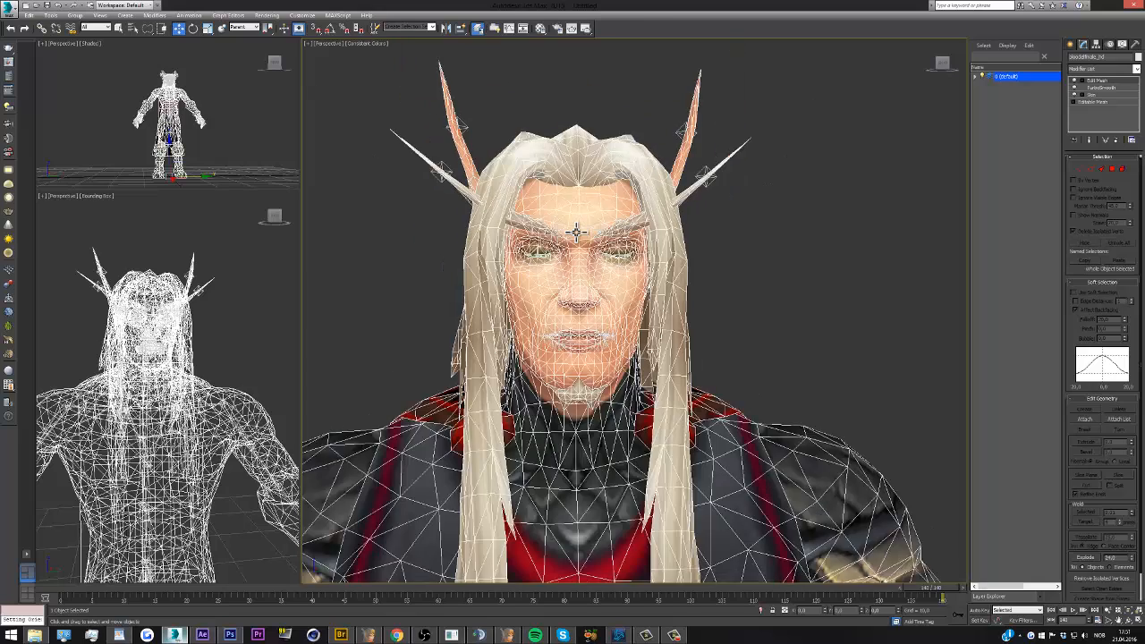
scroll(577, 233, "up", 2)
right_click(1093, 82)
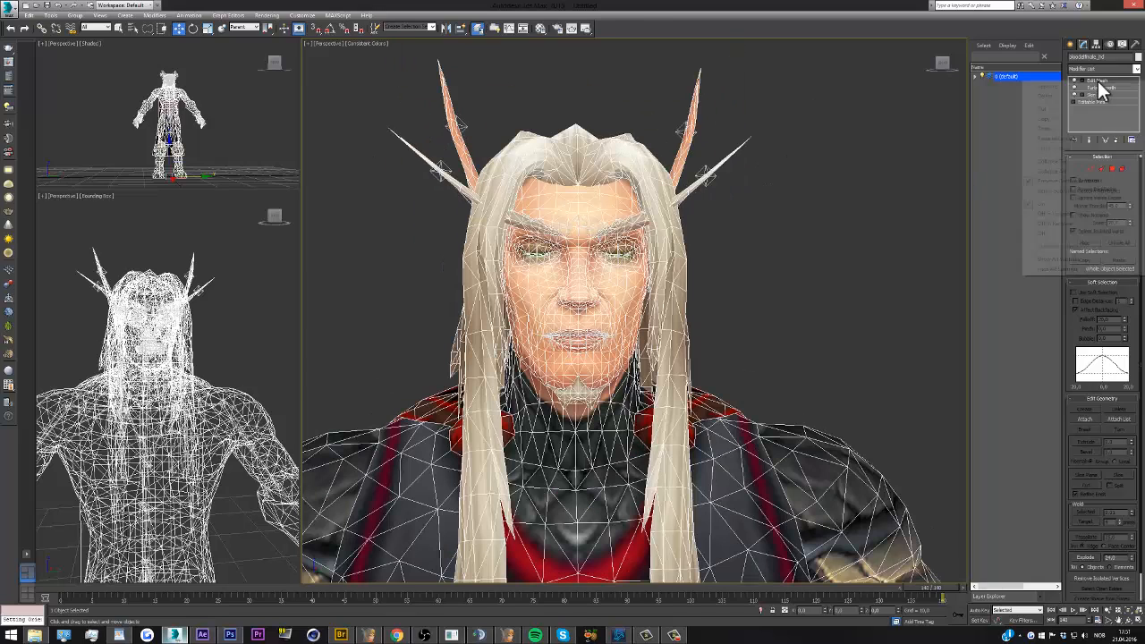
left_click(1057, 87)
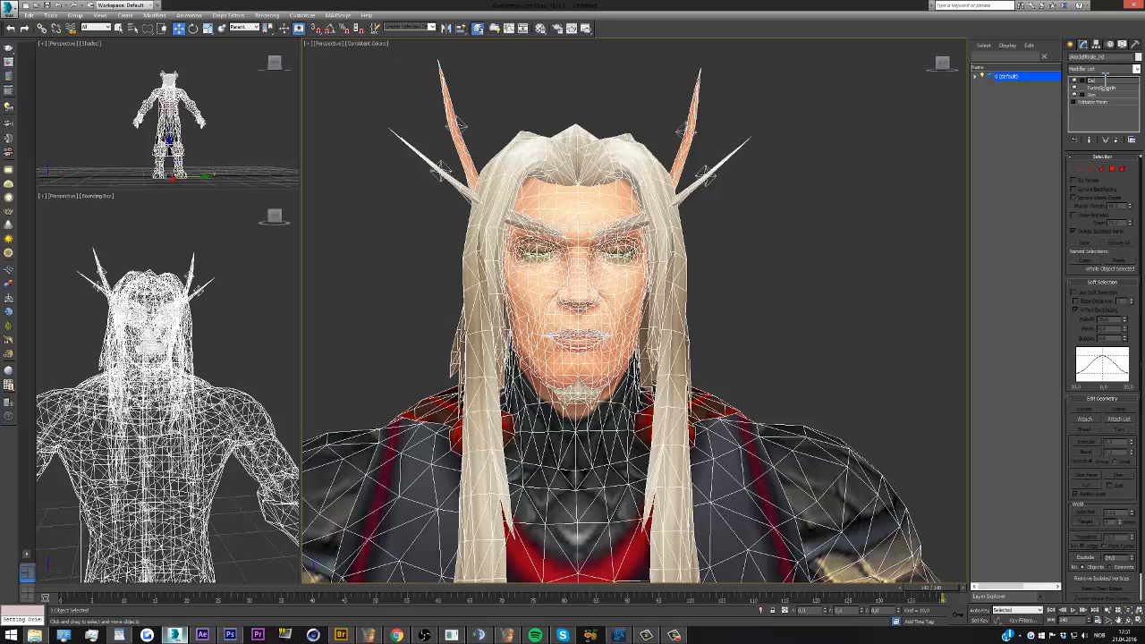
type("Delete")
key("Return")
left_click(884, 197)
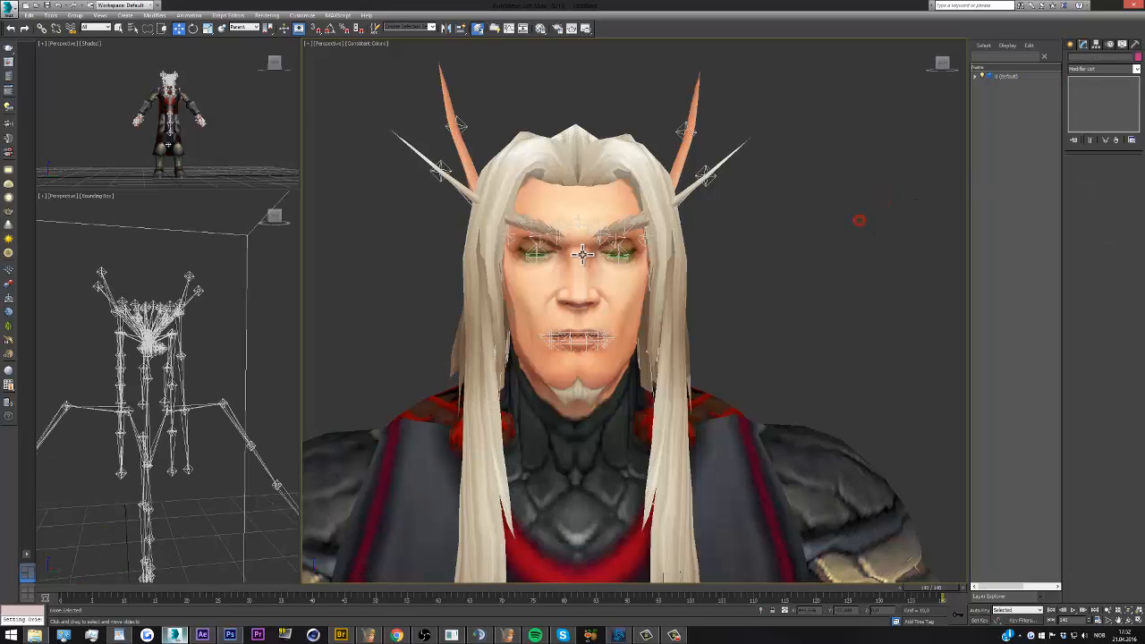
Select the eyelid helpers of both eyes and move them up to open the eyes
scroll(582, 254, "up", 4)
left_click(662, 259)
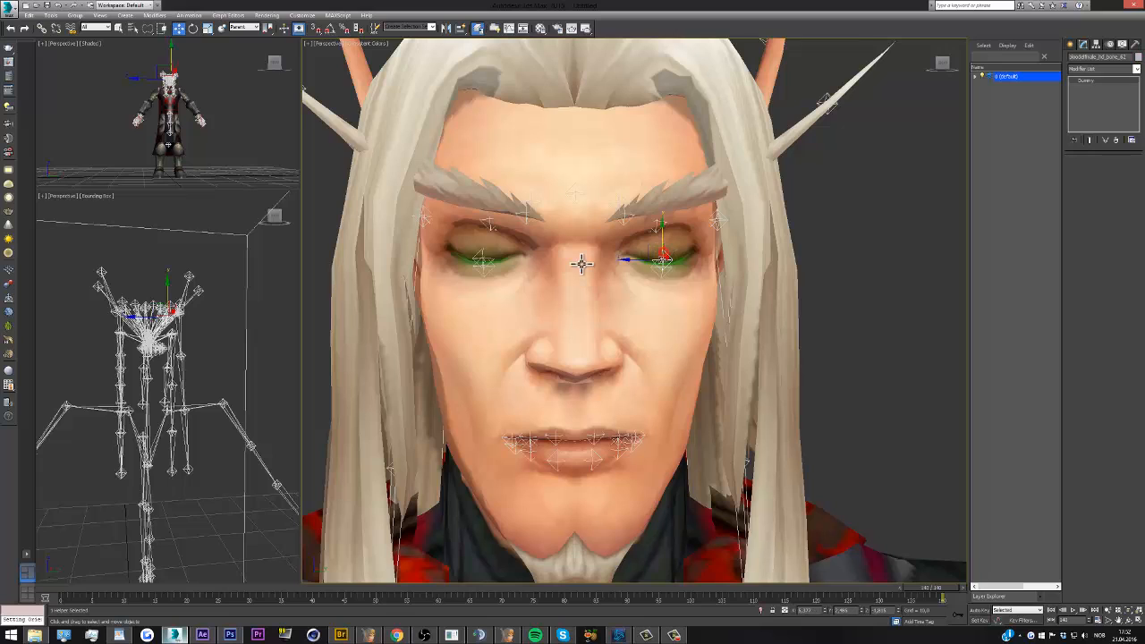
left_click(482, 257, "ctrl")
left_click_drag(481, 257, 504, 207)
left_click(899, 208)
Select the pelvis helper on the skeleton and inspect the objects listed under the default layer
scroll(582, 192, "down", 8)
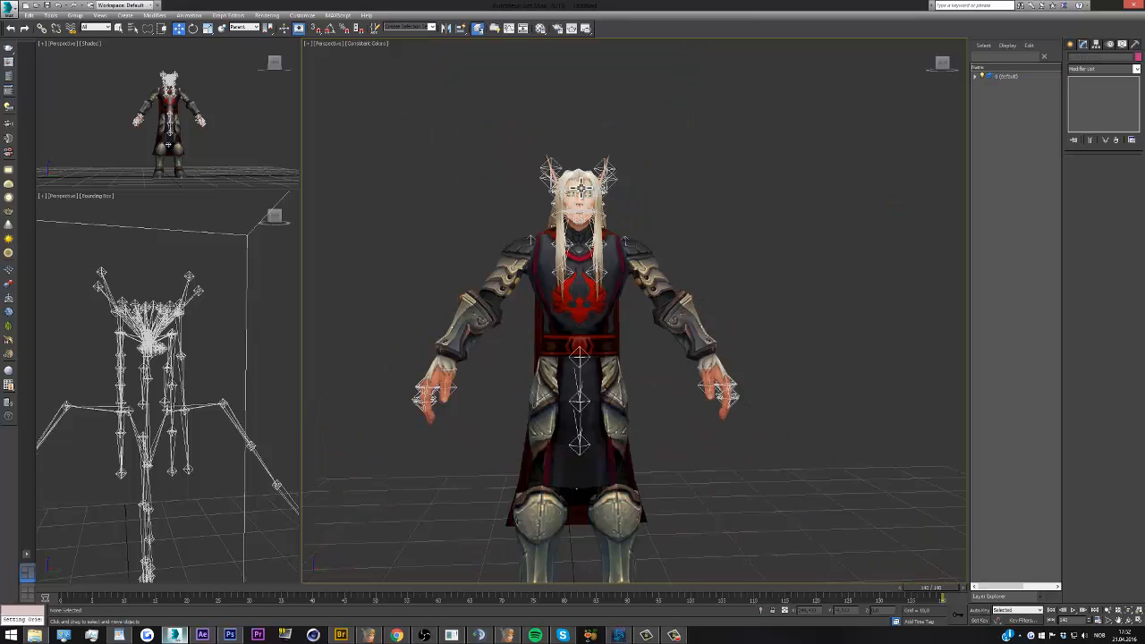
middle_click_drag(143, 309, 135, 336, "alt")
scroll(131, 421, "up", 2)
left_click(144, 397)
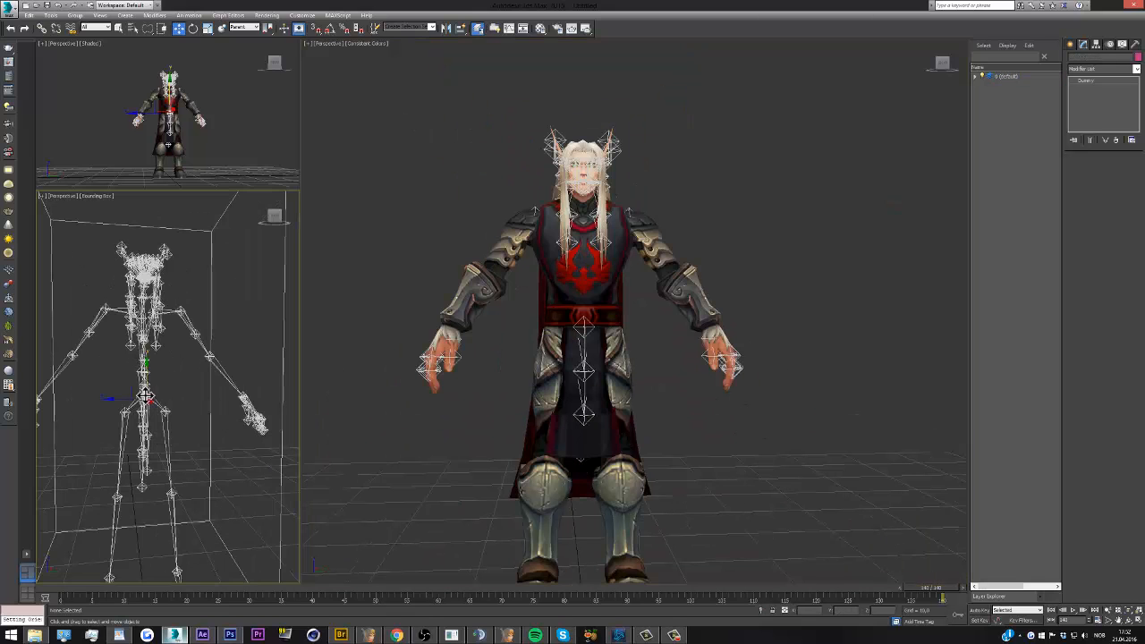
left_click(271, 215)
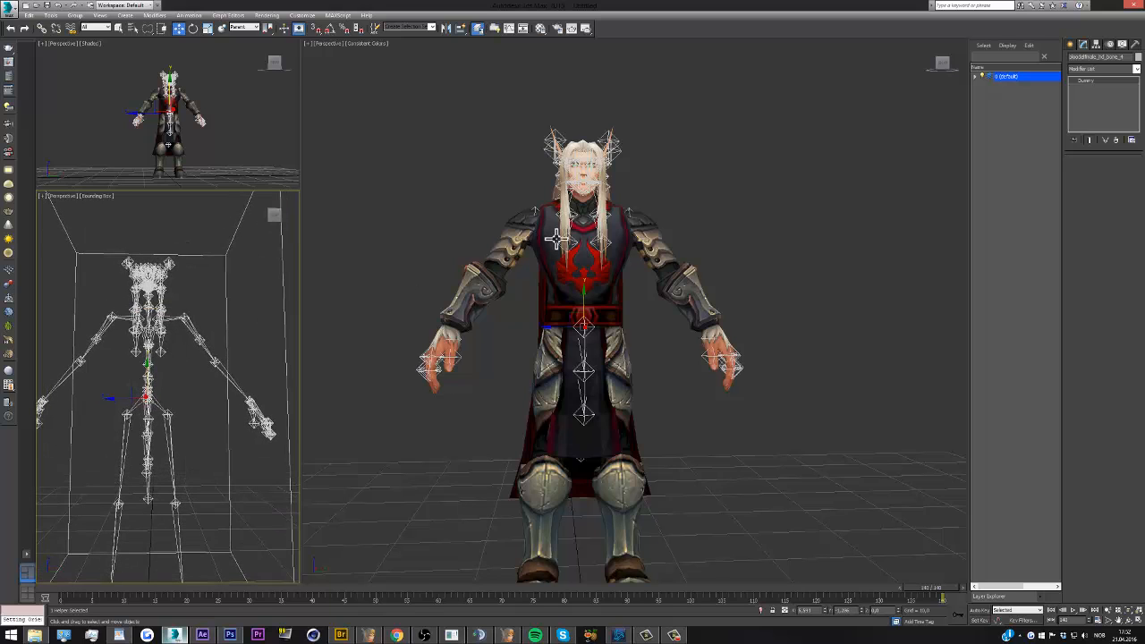
left_click(976, 76)
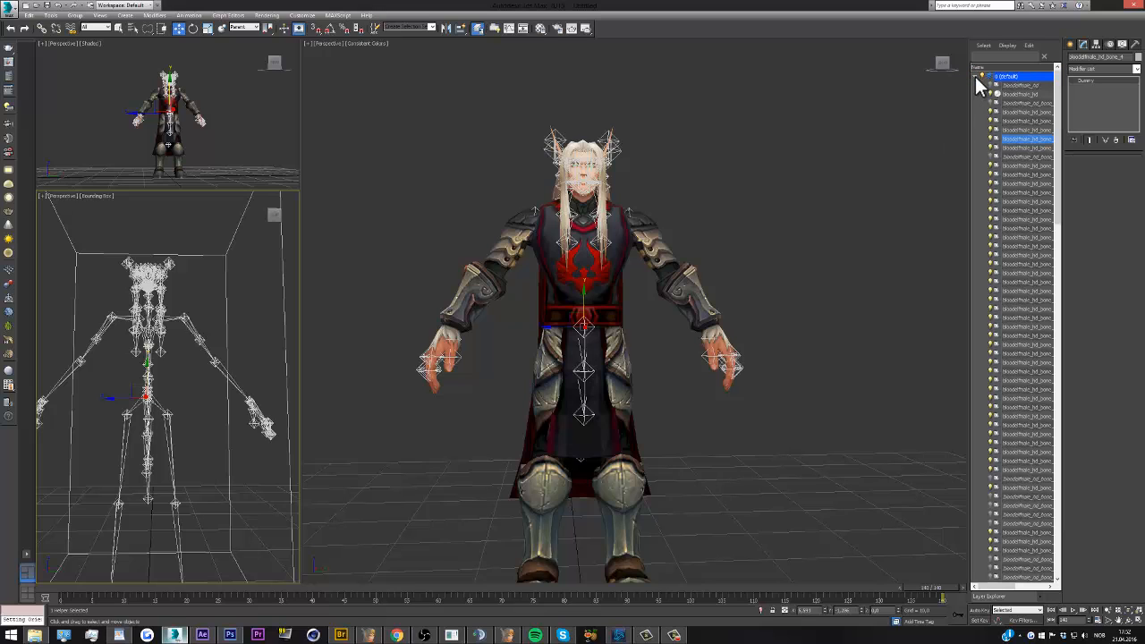
left_click(977, 76)
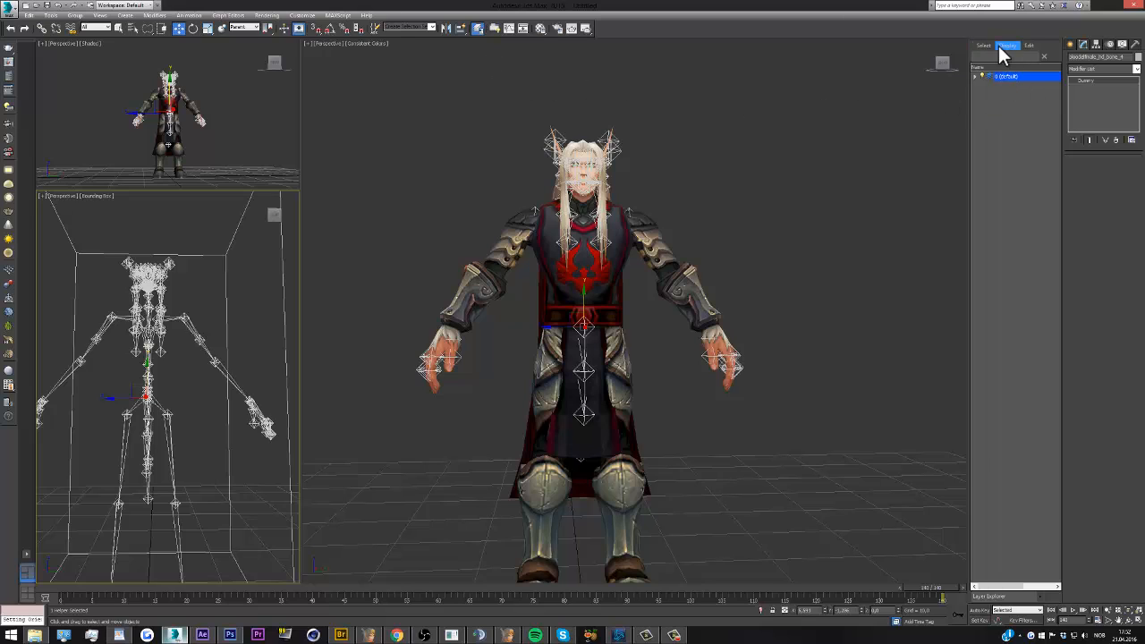
Reopen the Layer Explorer, dock it with the Right option and make it wider
left_click(477, 30)
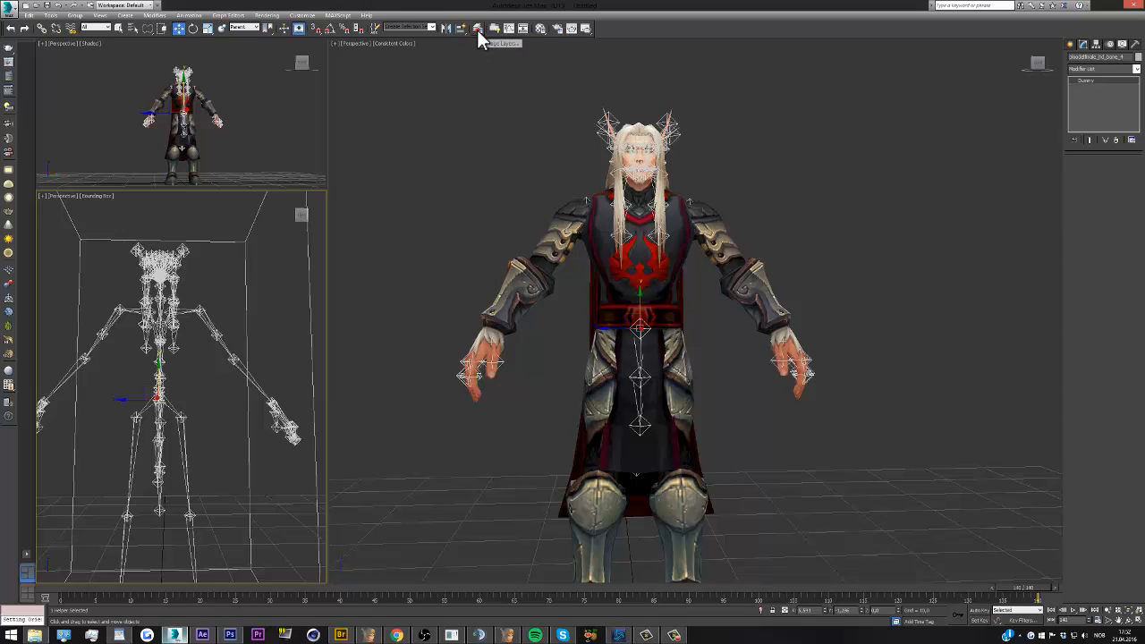
left_click(477, 30)
left_click_drag(54, 16, 456, 24)
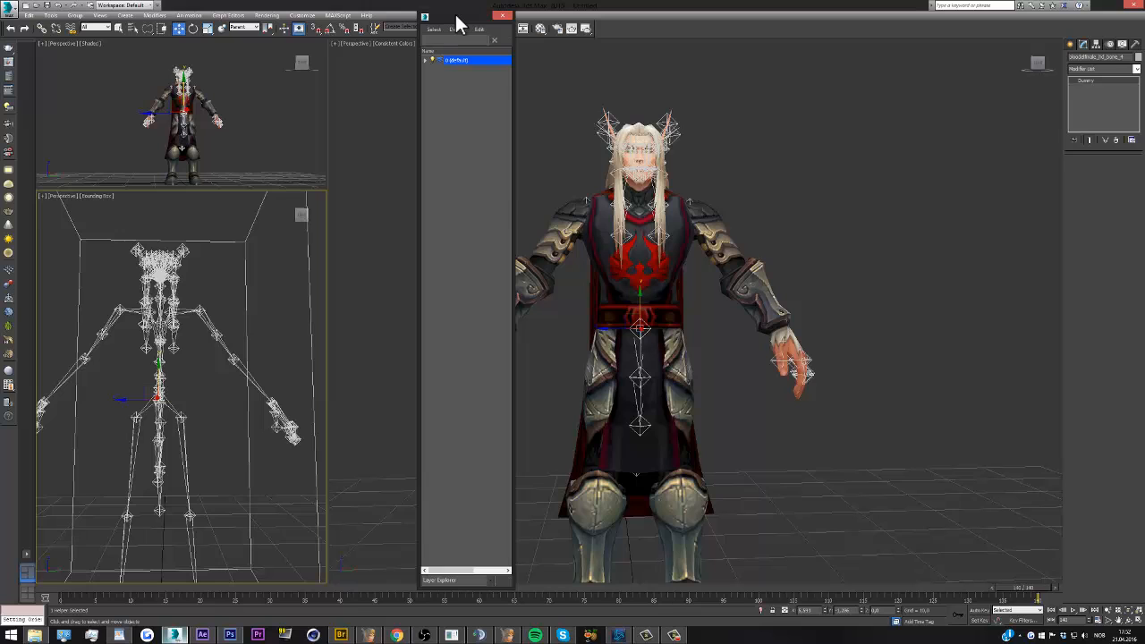
right_click(455, 15)
mouse_move(487, 20)
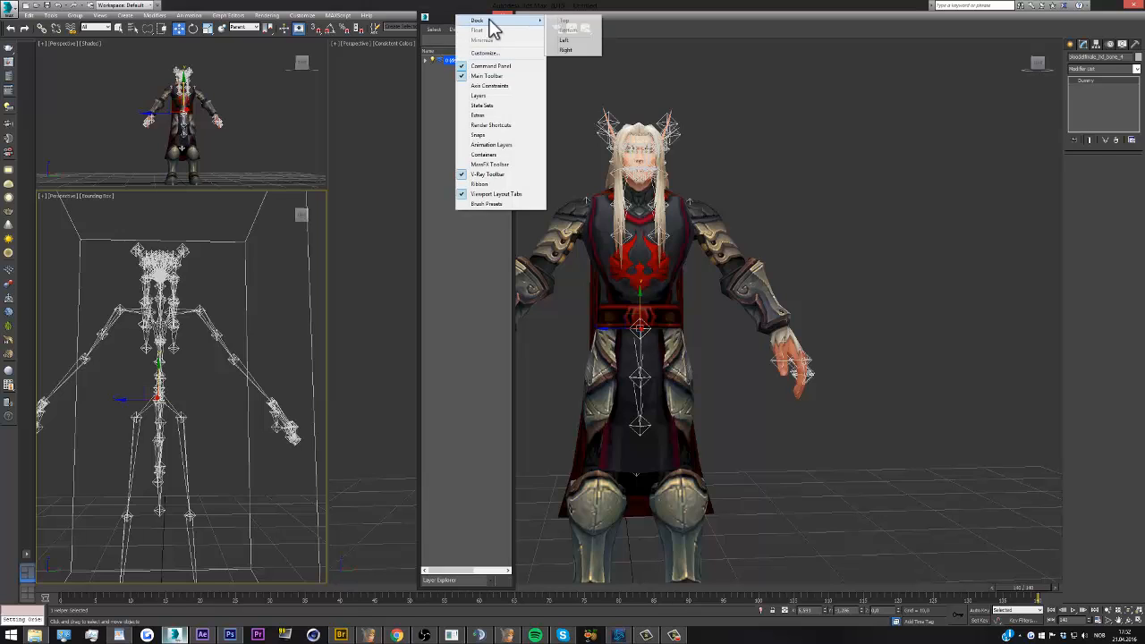
left_click(568, 51)
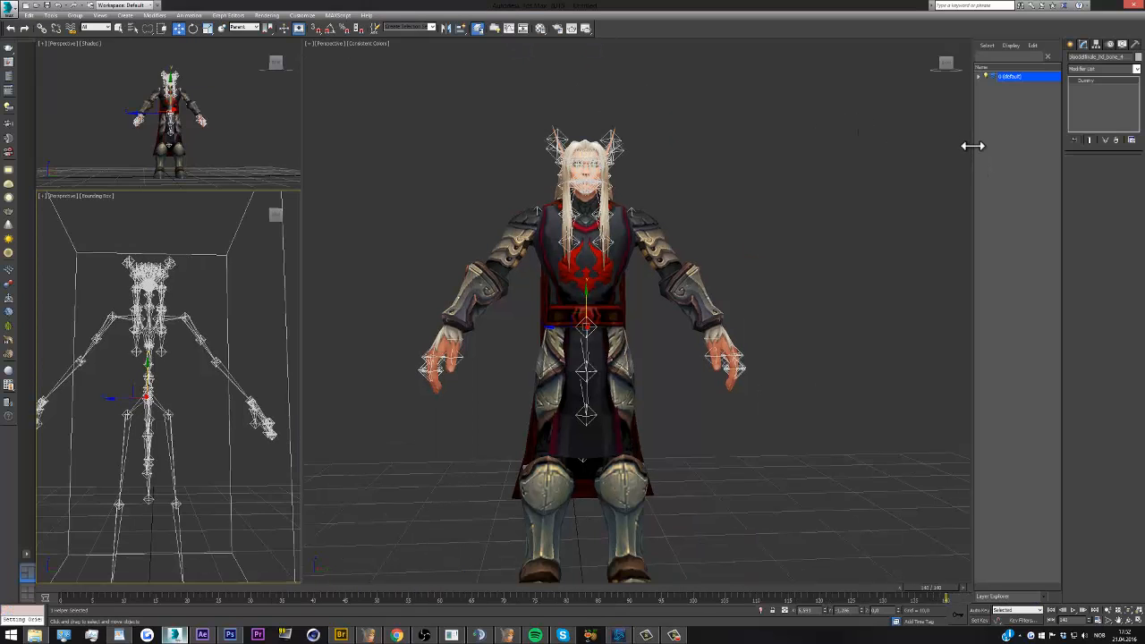
left_click_drag(973, 146, 954, 146)
left_click(760, 178)
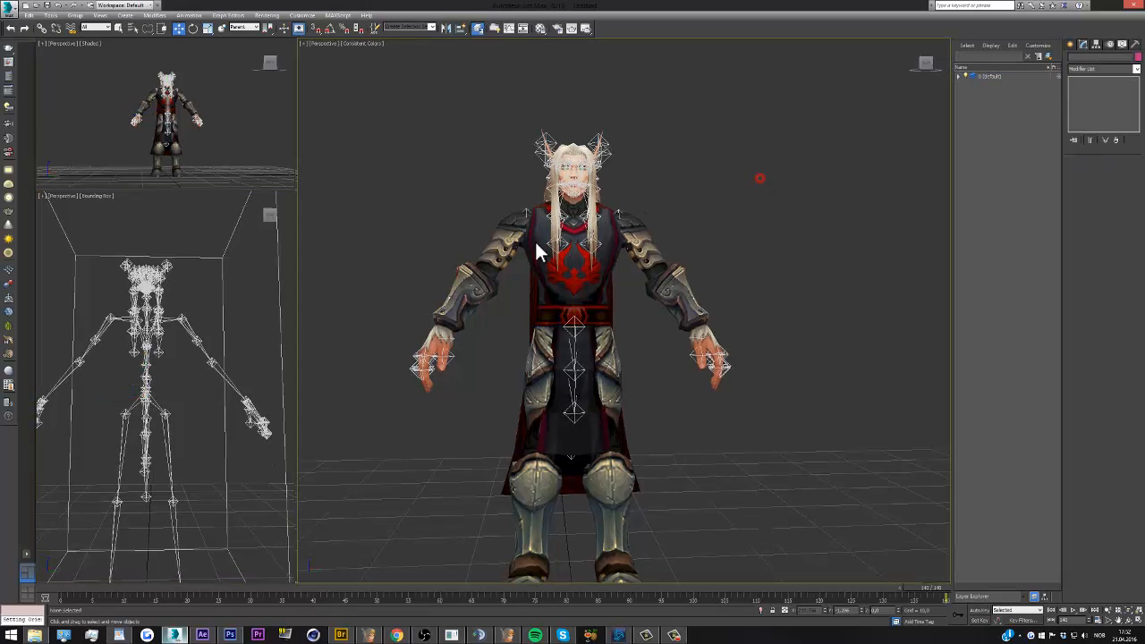
Test the collarbone helper on the character's left side by rotating it, and undo the rotation
left_click(166, 320)
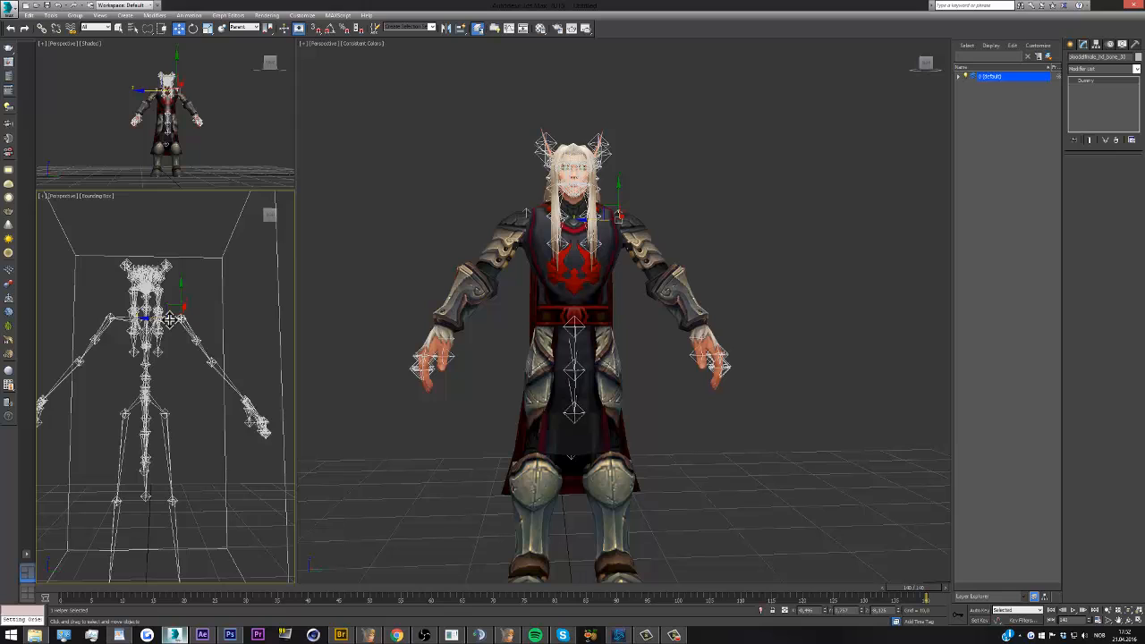
scroll(553, 164, "up", 3)
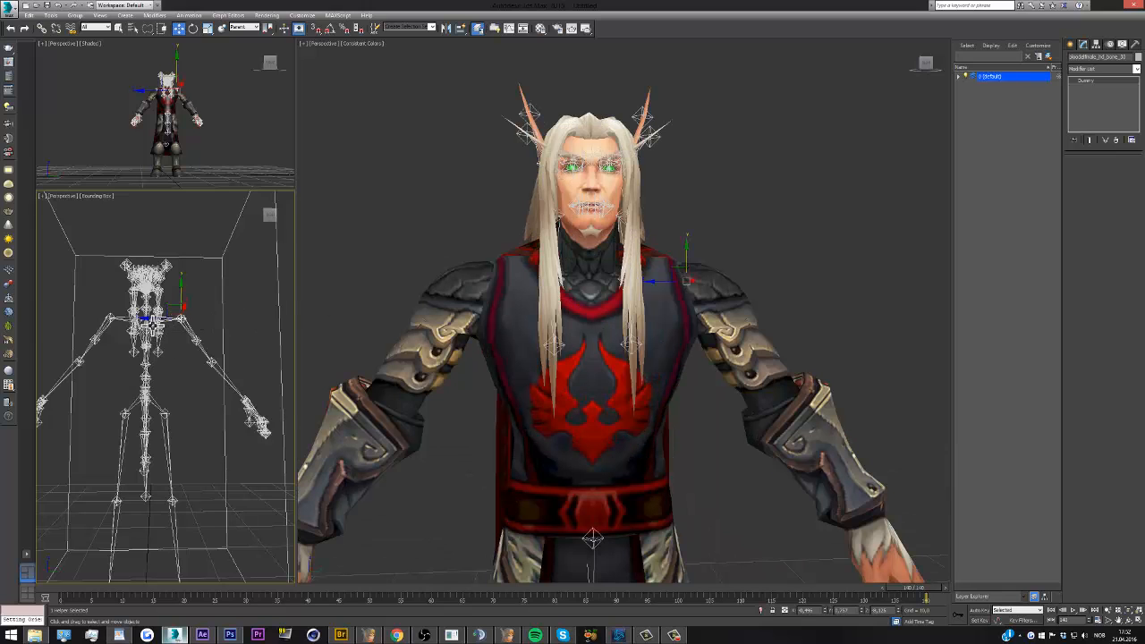
scroll(154, 327, "up", 3)
left_click(192, 28)
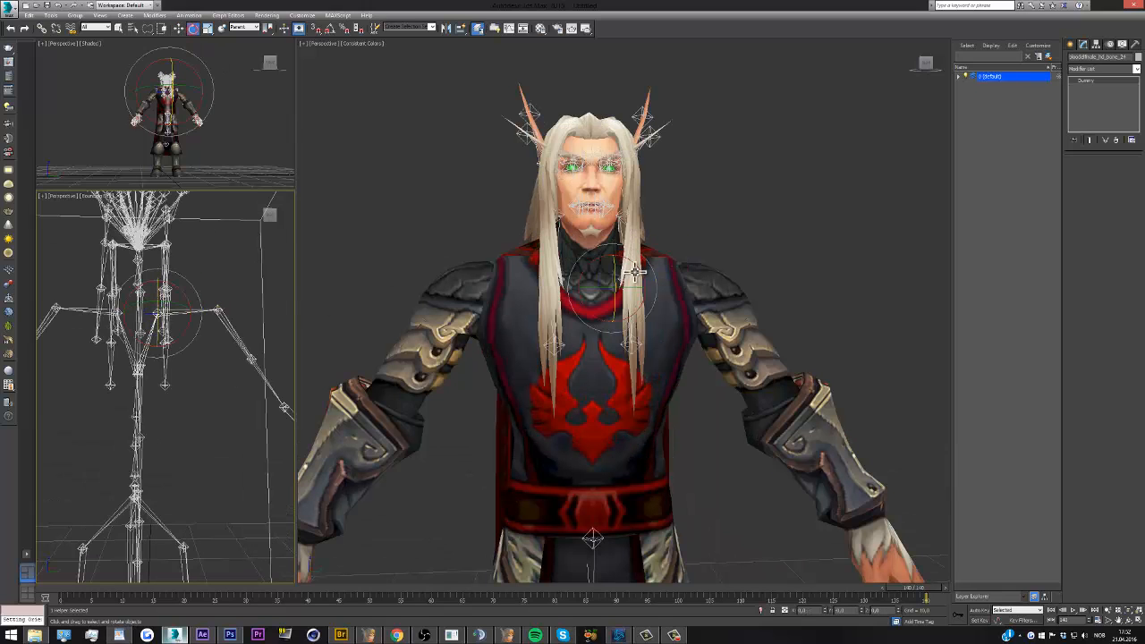
left_click(637, 265)
left_click_drag(637, 265, 600, 252)
key("ctrl+z")
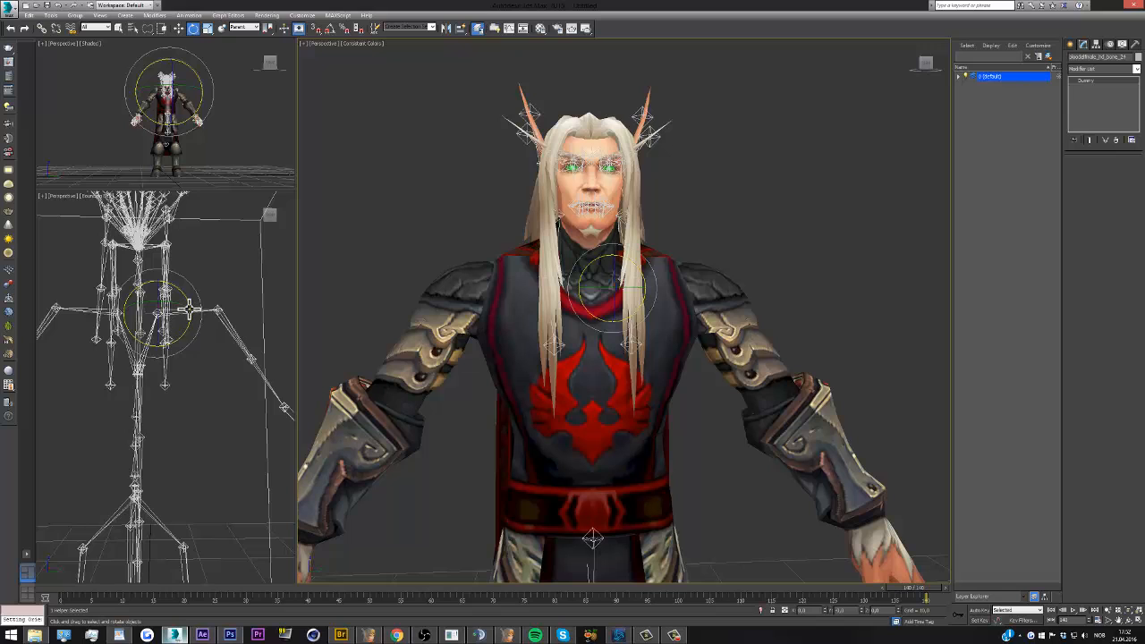
Select the helper at the character's left shoulder joint and test it with a rotation
left_click(188, 310)
mouse_move(680, 271)
left_mouse_down()
mouse_move(662, 265)
mouse_move(680, 269)
left_mouse_up()
scroll(627, 224, "down", 5)
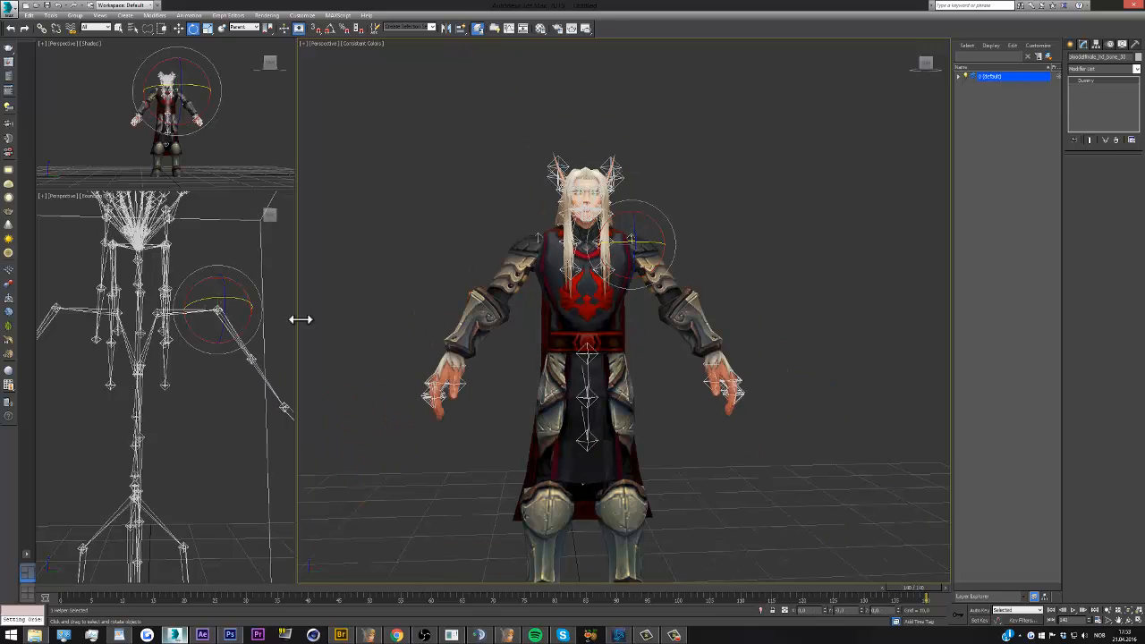
Add an HI Solver IK chain from the character's left shoulder joint to the left wrist
scroll(141, 306, "down", 5)
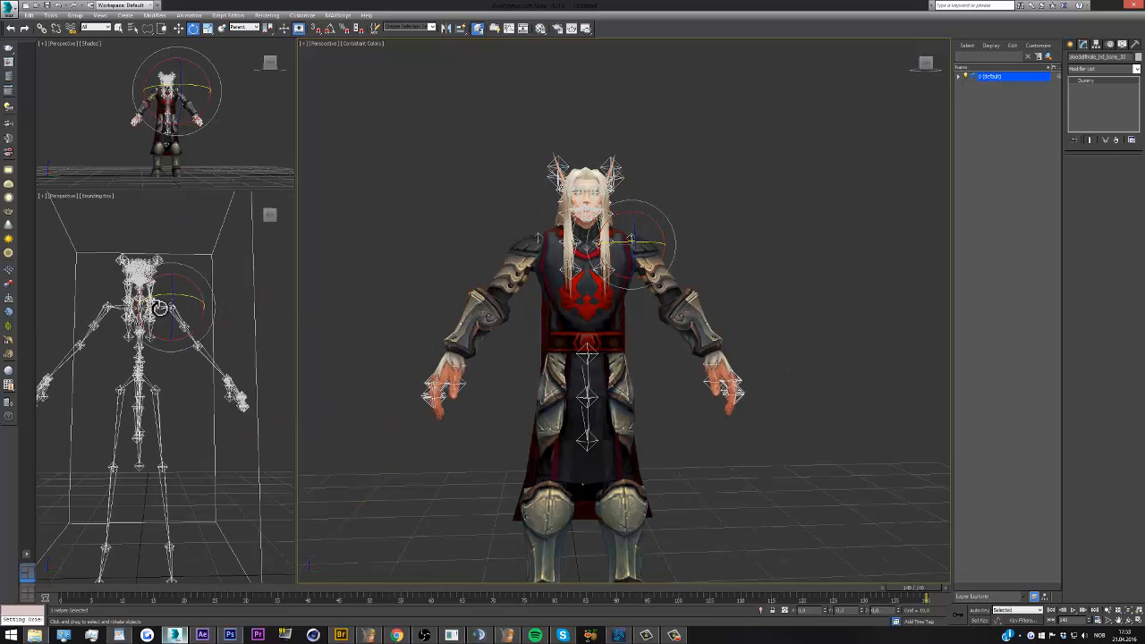
left_click(191, 17)
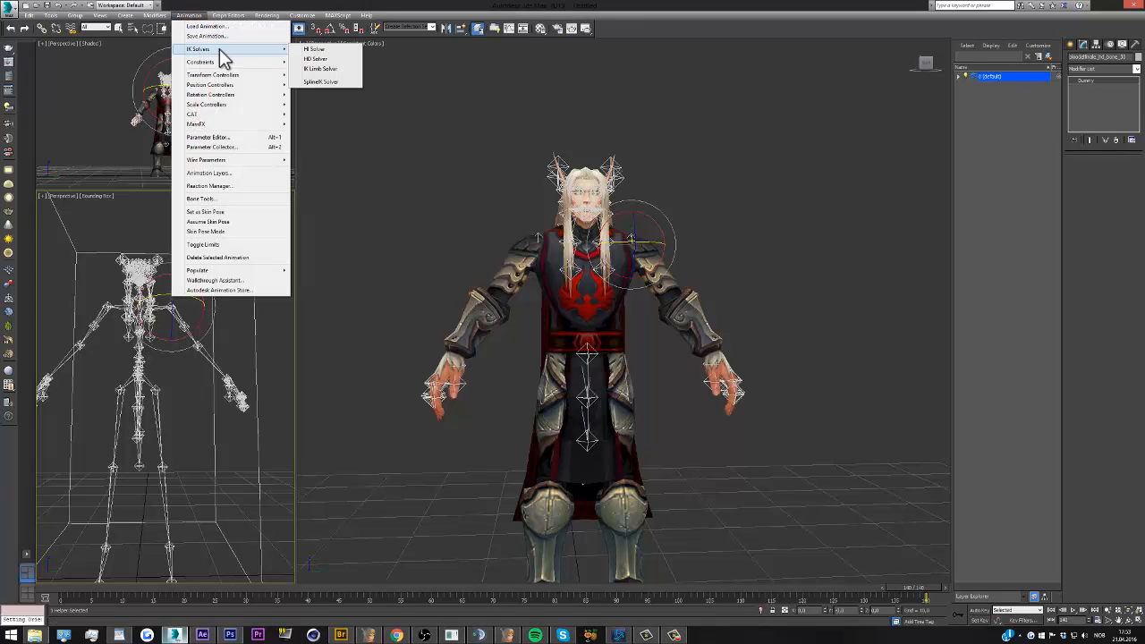
mouse_move(213, 49)
left_click(317, 49)
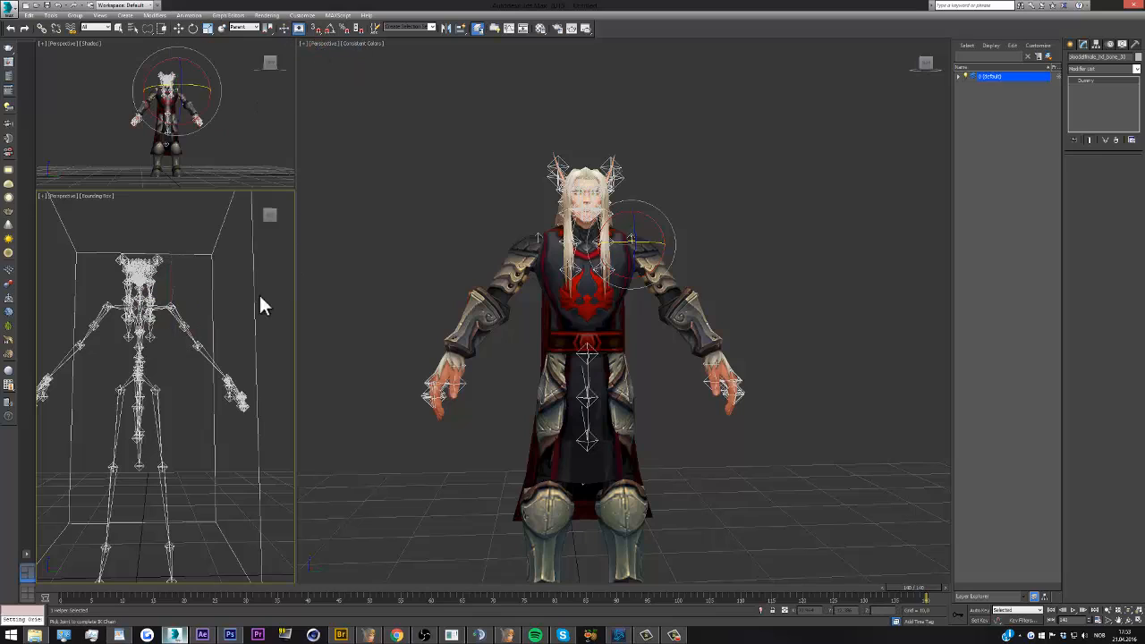
left_click(206, 358)
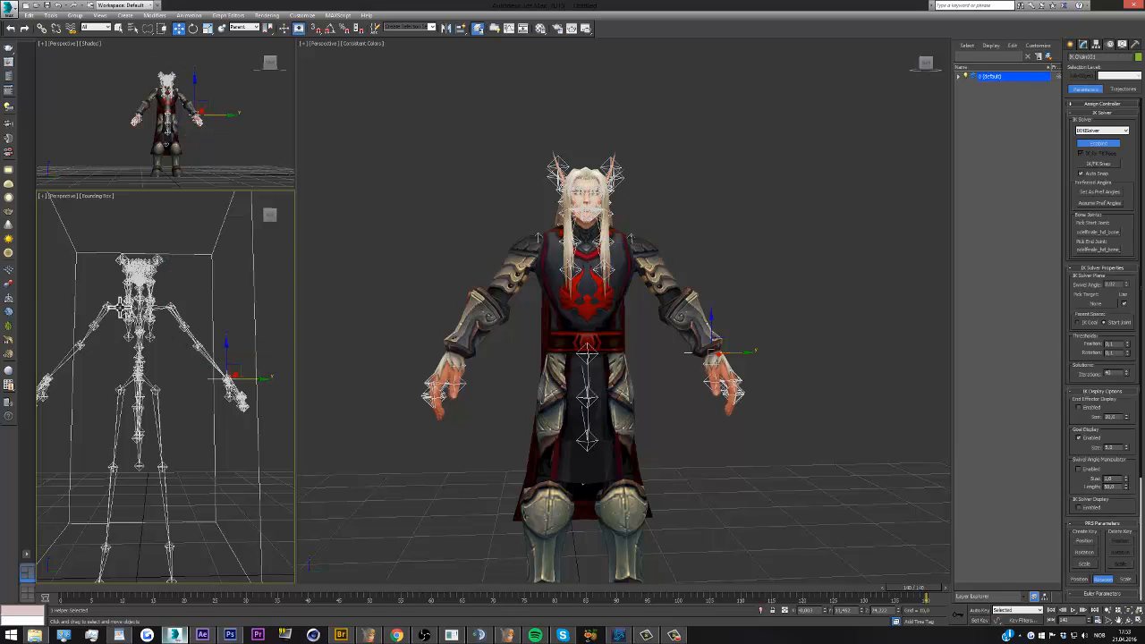
Add an HI Solver IK chain from the character's right shoulder joint to the right wrist
left_click(117, 307)
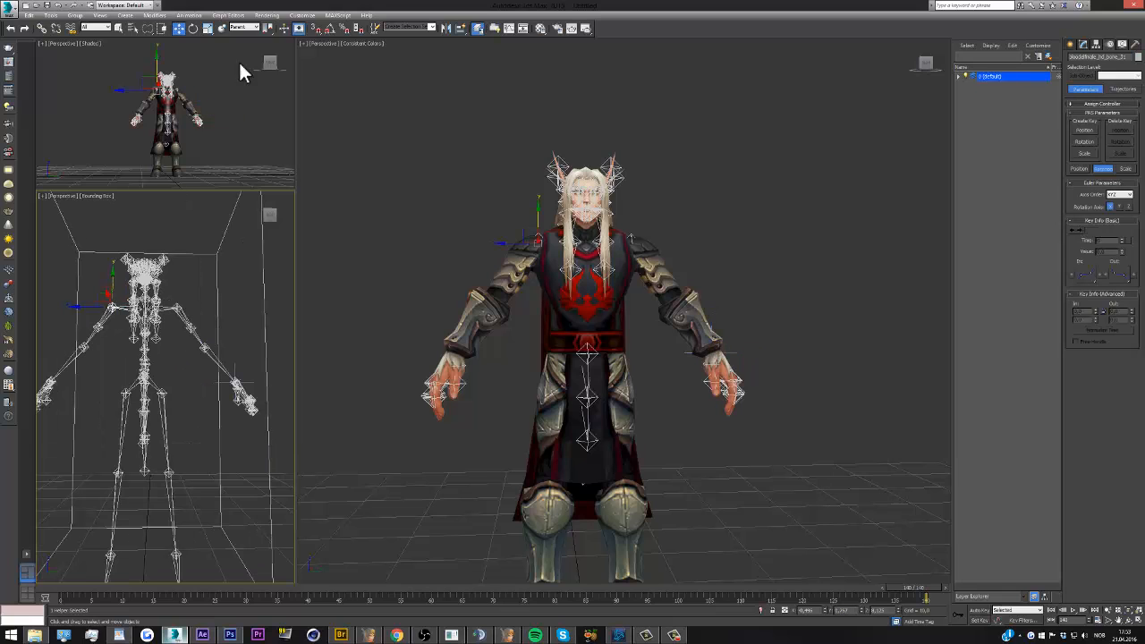
left_click(190, 15)
mouse_move(218, 49)
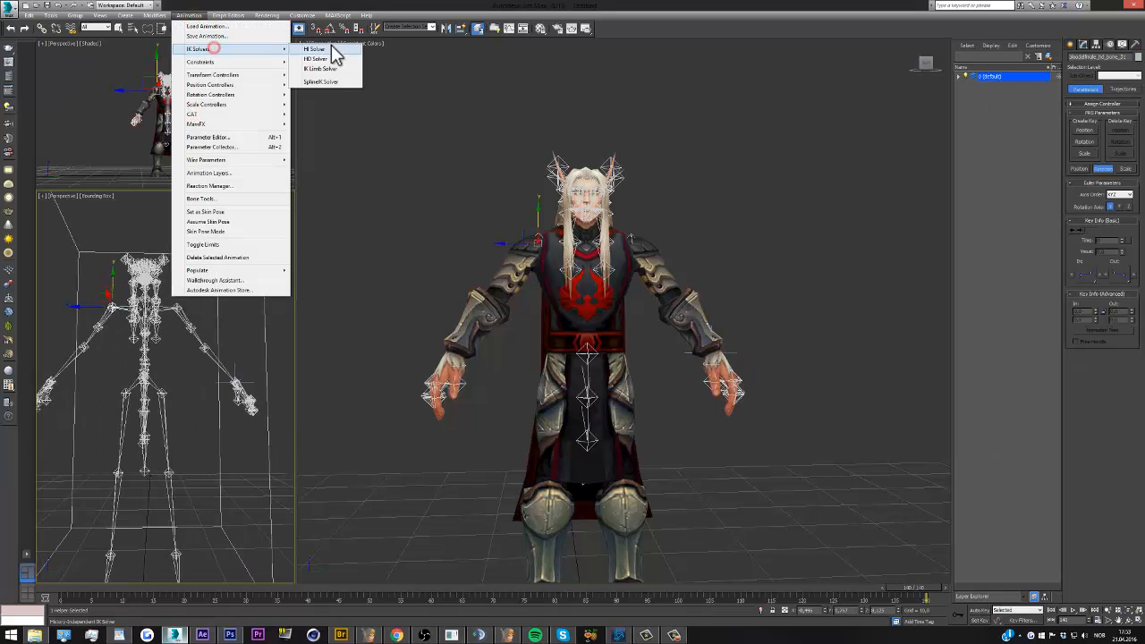
left_click(318, 48)
left_click(56, 376)
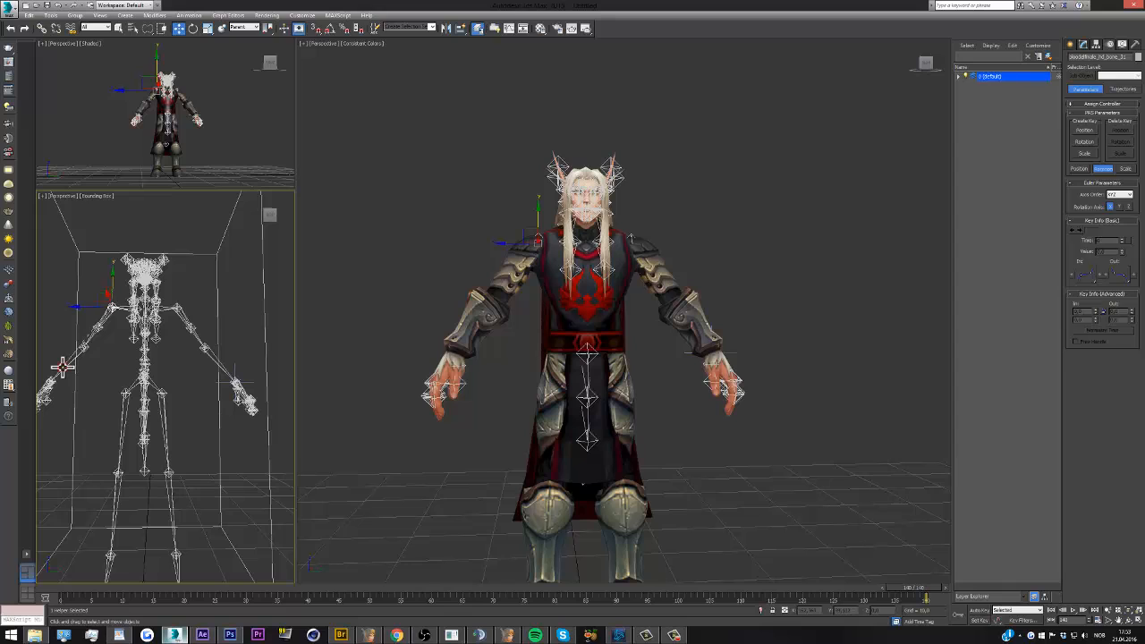
Add an HI Solver IK chain from the character's left hip joint to the left ankle
left_click(154, 387)
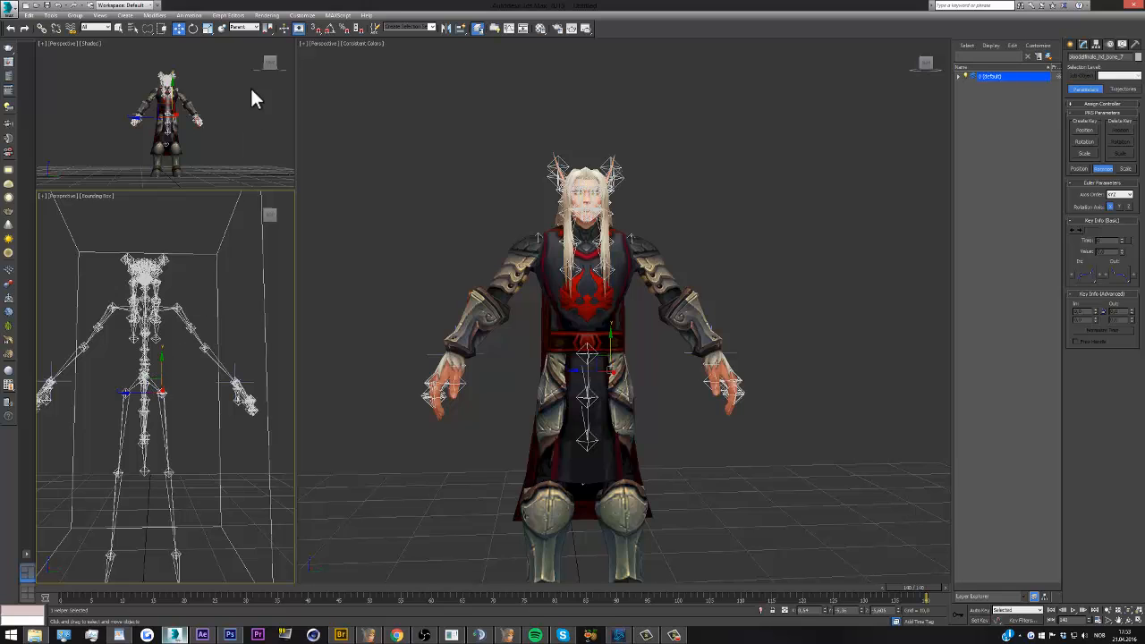
middle_click_drag(167, 339, 145, 377, "alt")
left_click(189, 15)
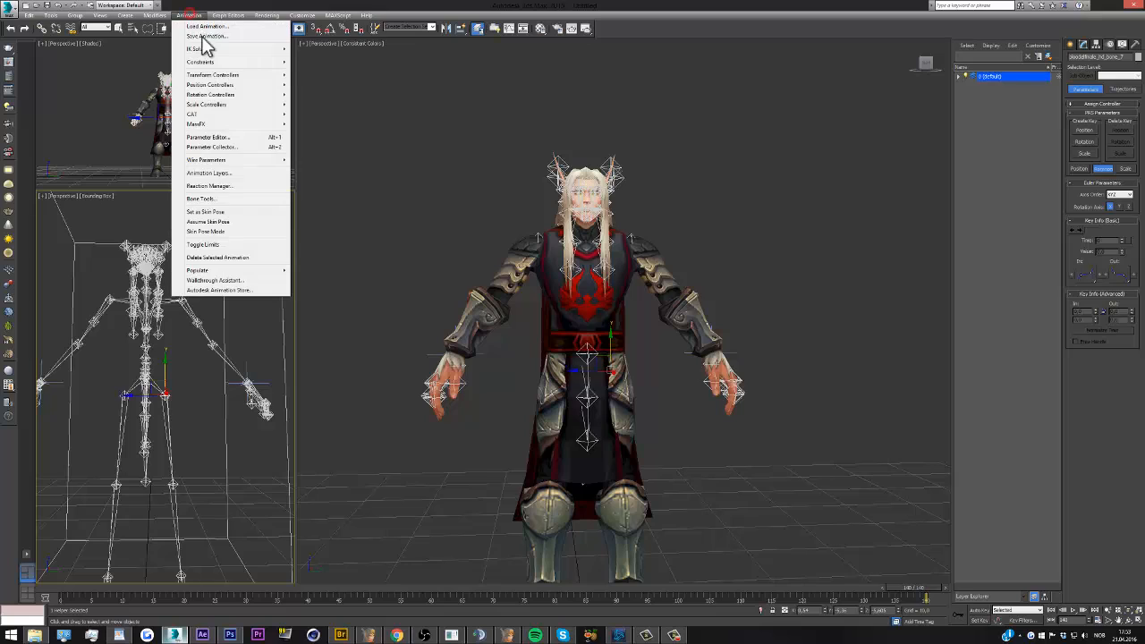
left_click(214, 50)
left_click(315, 50)
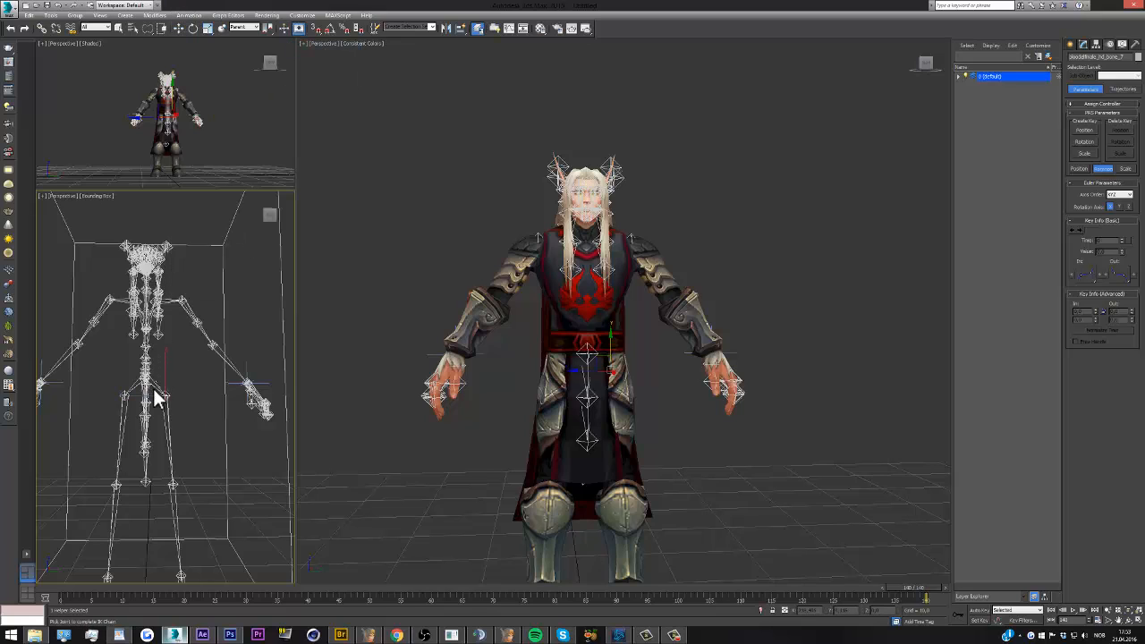
left_click(174, 520)
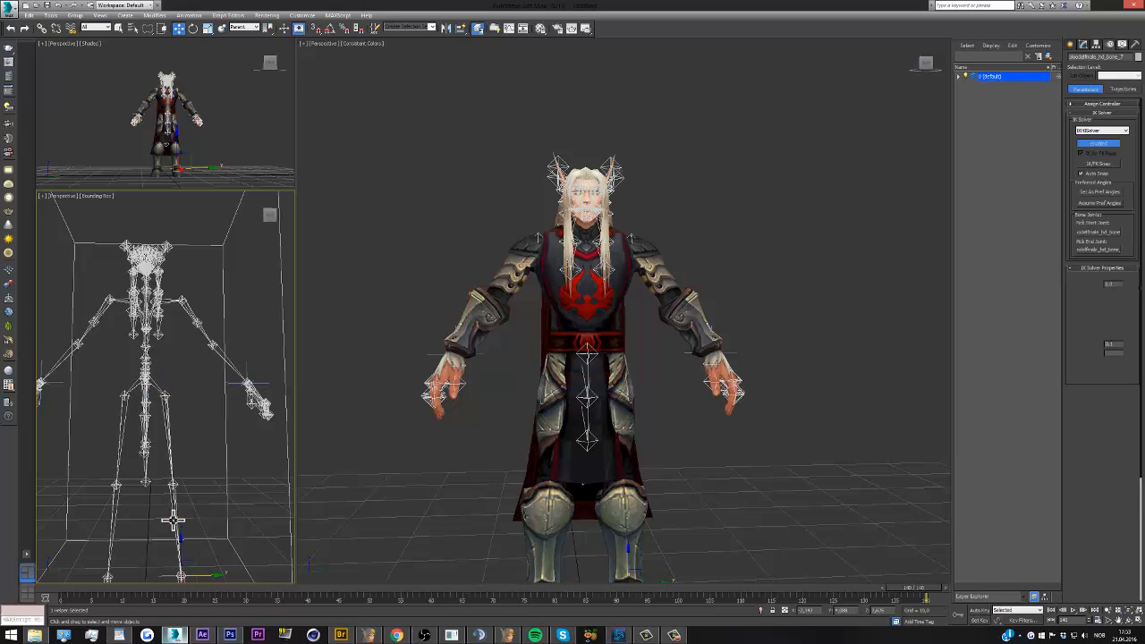
Add an HI Solver IK chain from the character's right hip joint to the right ankle and clear the selection
left_click(190, 16)
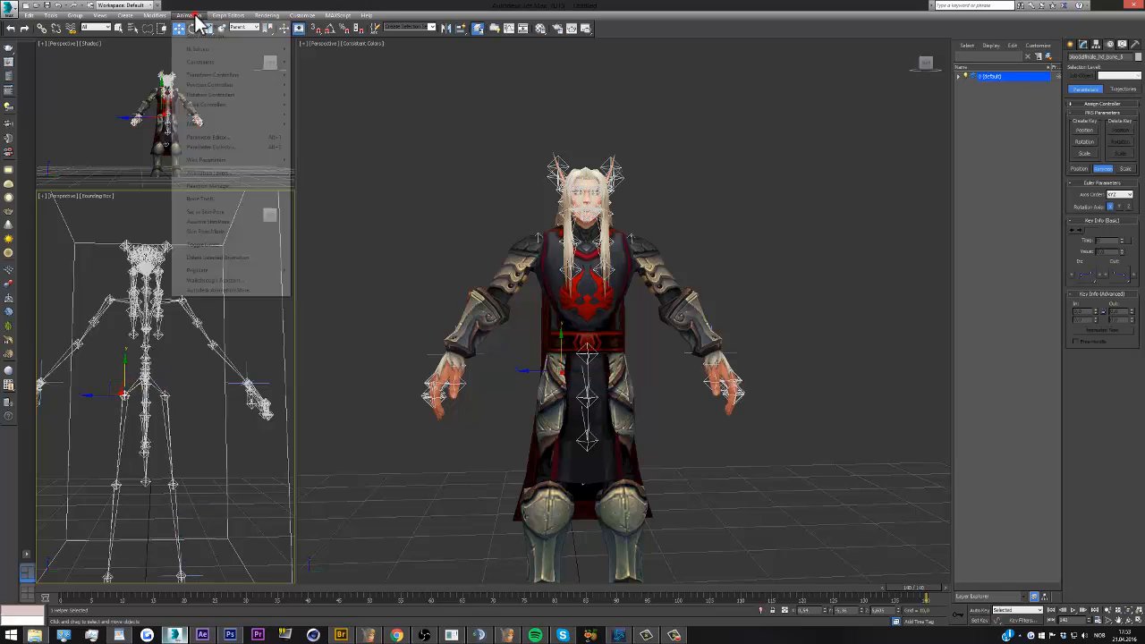
mouse_move(215, 48)
left_click(310, 45)
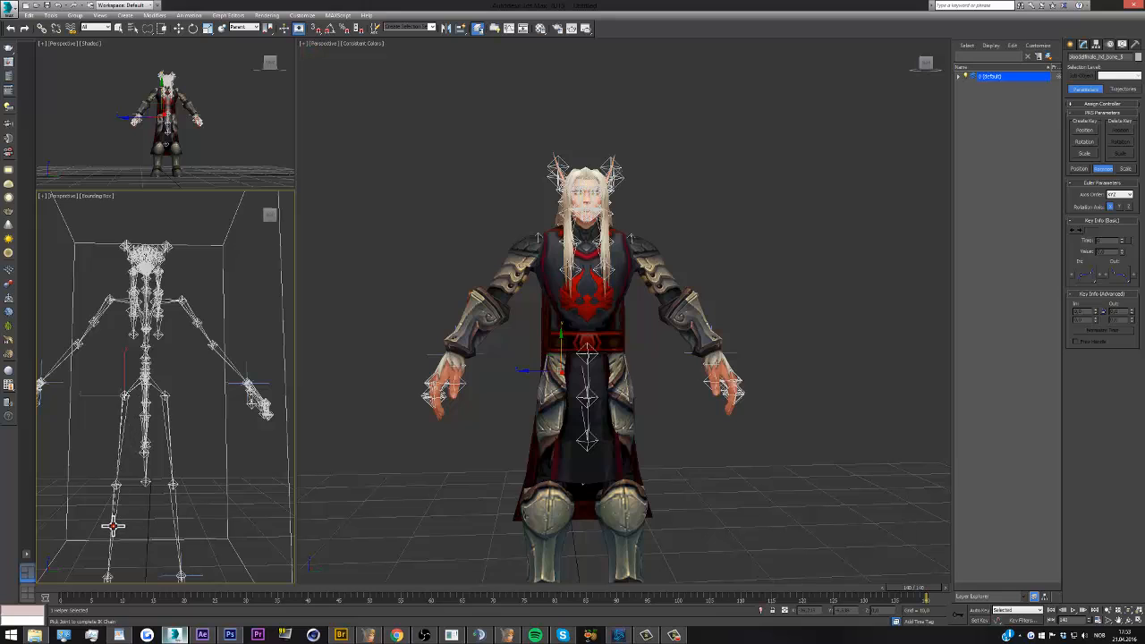
left_click(159, 387)
scroll(147, 375, "down", 2)
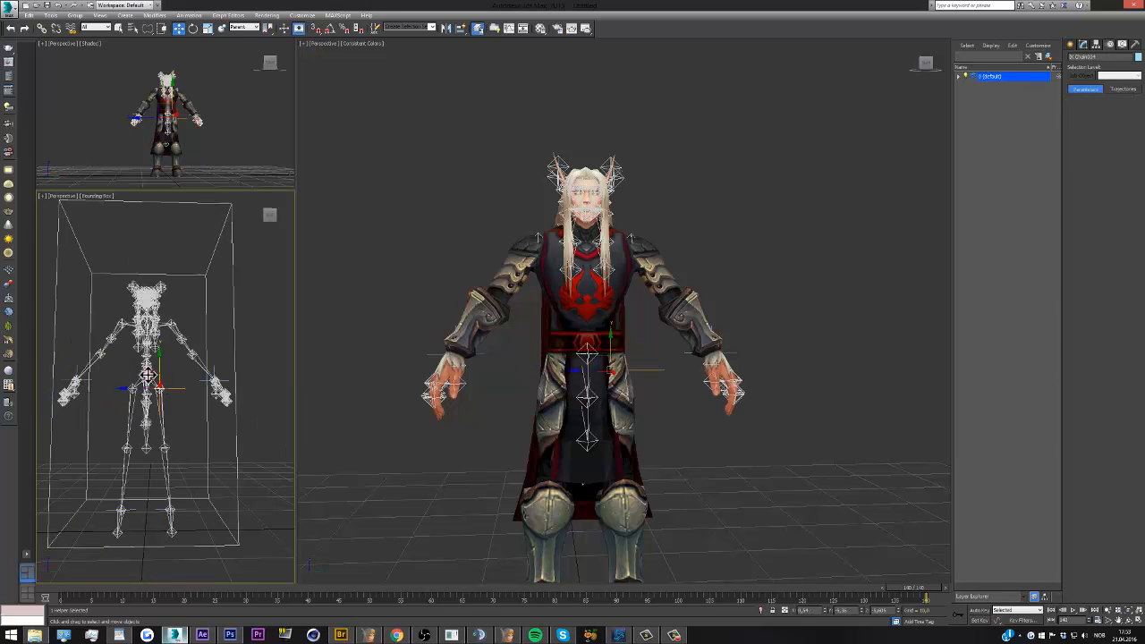
scroll(148, 376, "up", 2)
left_click(182, 377)
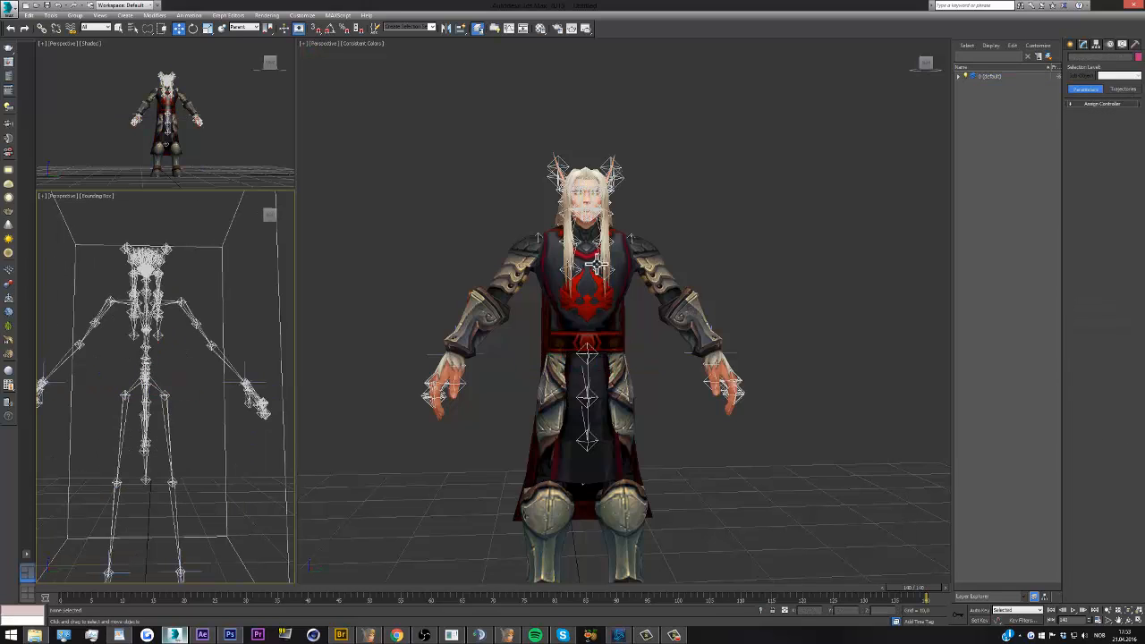
Create a small Dummy helper on the grid beside the character's left leg
scroll(599, 265, "down", 4)
scroll(602, 309, "up", 4)
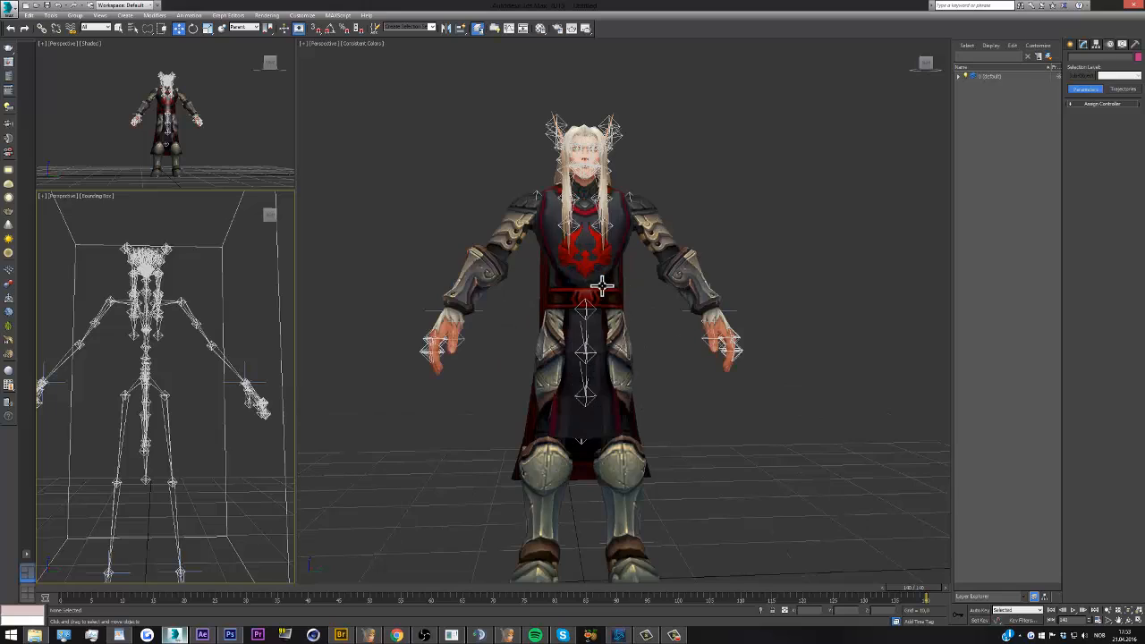
left_click(1071, 44)
left_click(1094, 59)
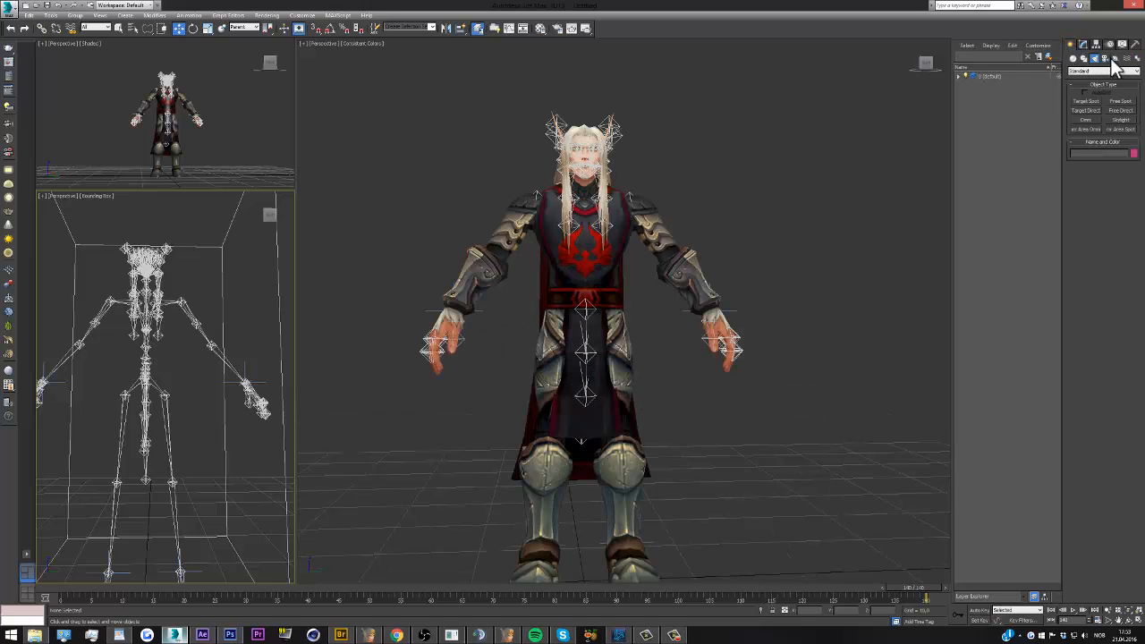
left_click(1116, 59)
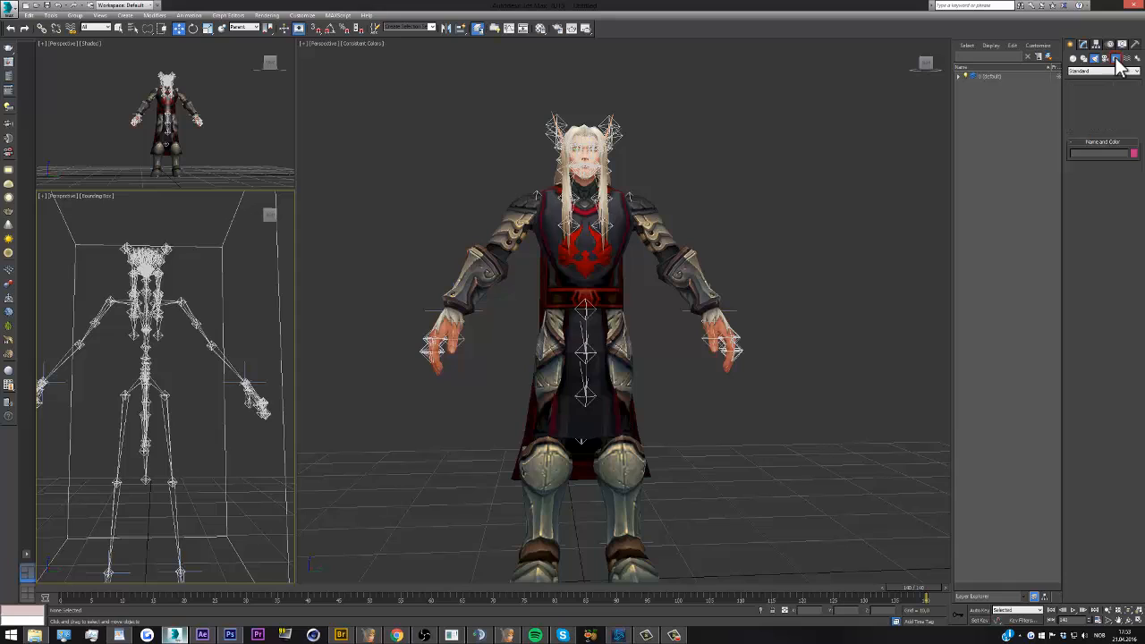
left_click(1085, 102)
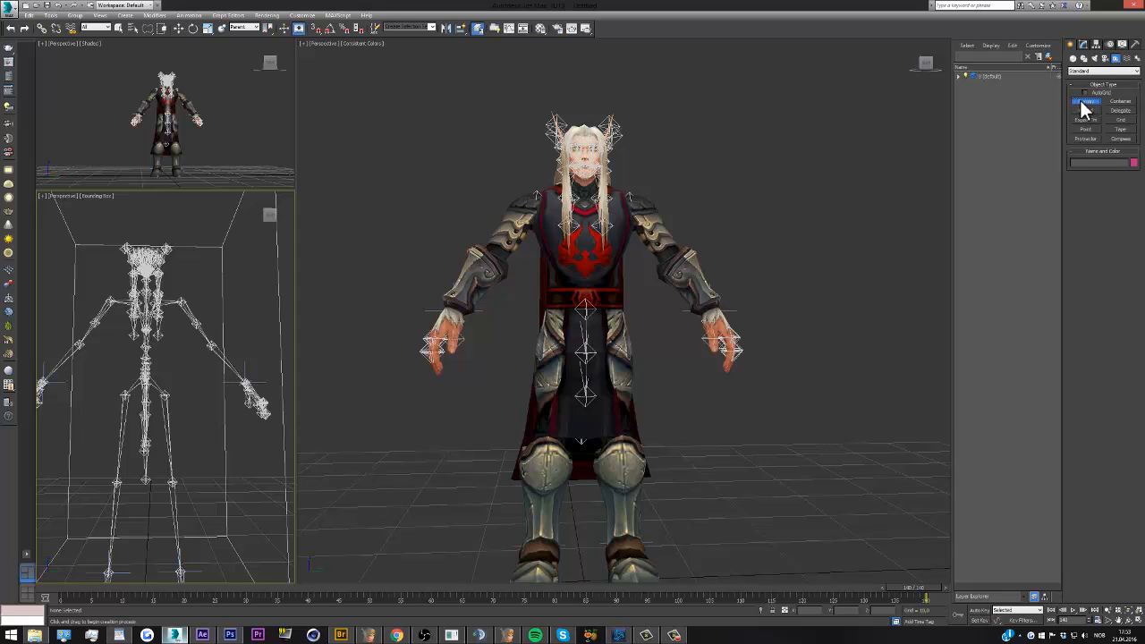
left_click_drag(747, 497, 757, 490)
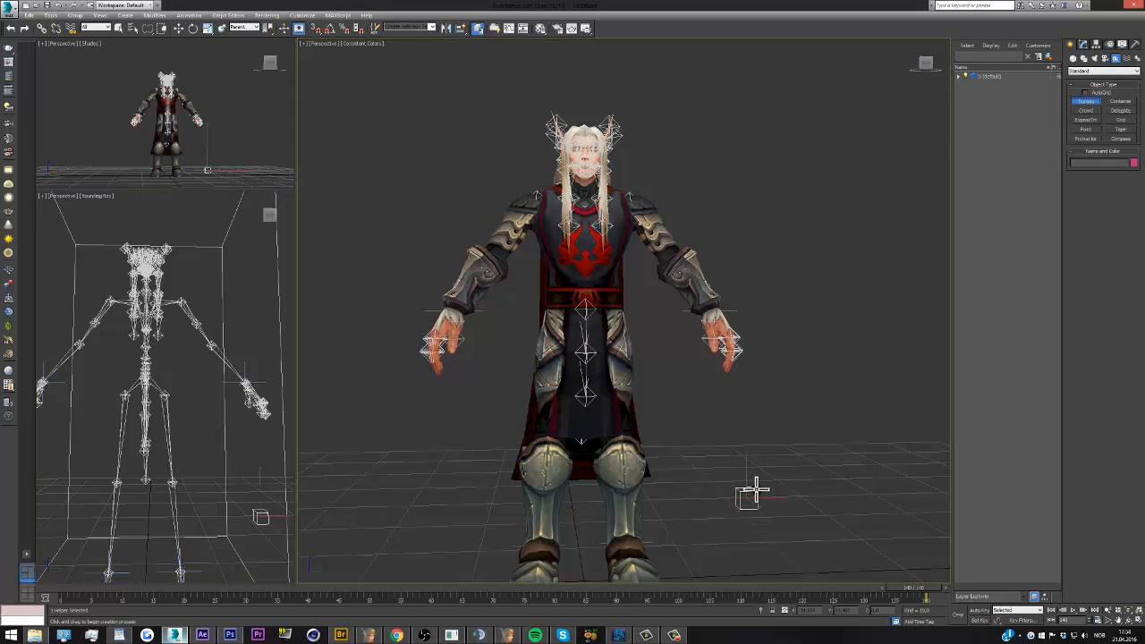
Align the new dummy with the character's left ankle joint and scale it up uniformly until it surrounds the ankle
left_click(462, 27)
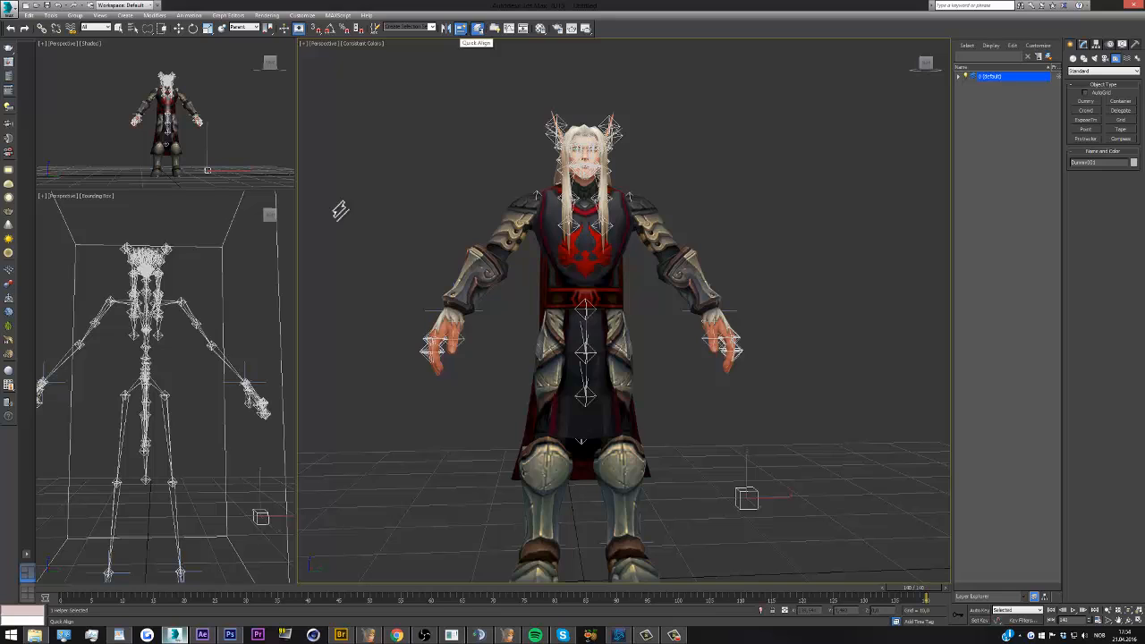
left_click(177, 525)
scroll(564, 525, "up", 3)
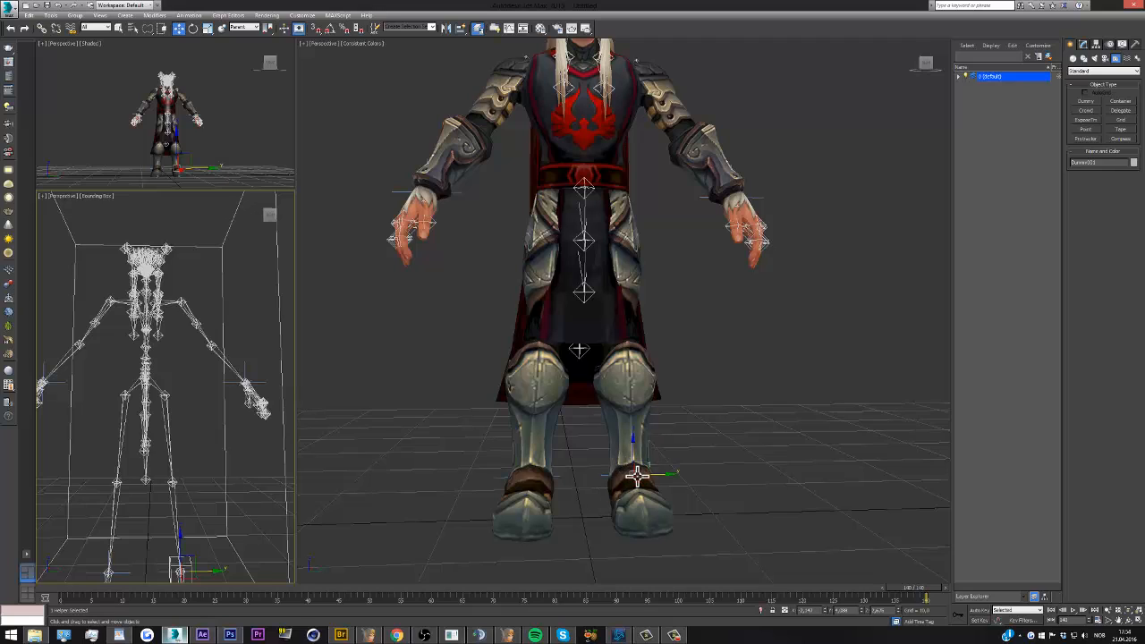
left_click(208, 28)
left_click_drag(610, 481, 612, 456)
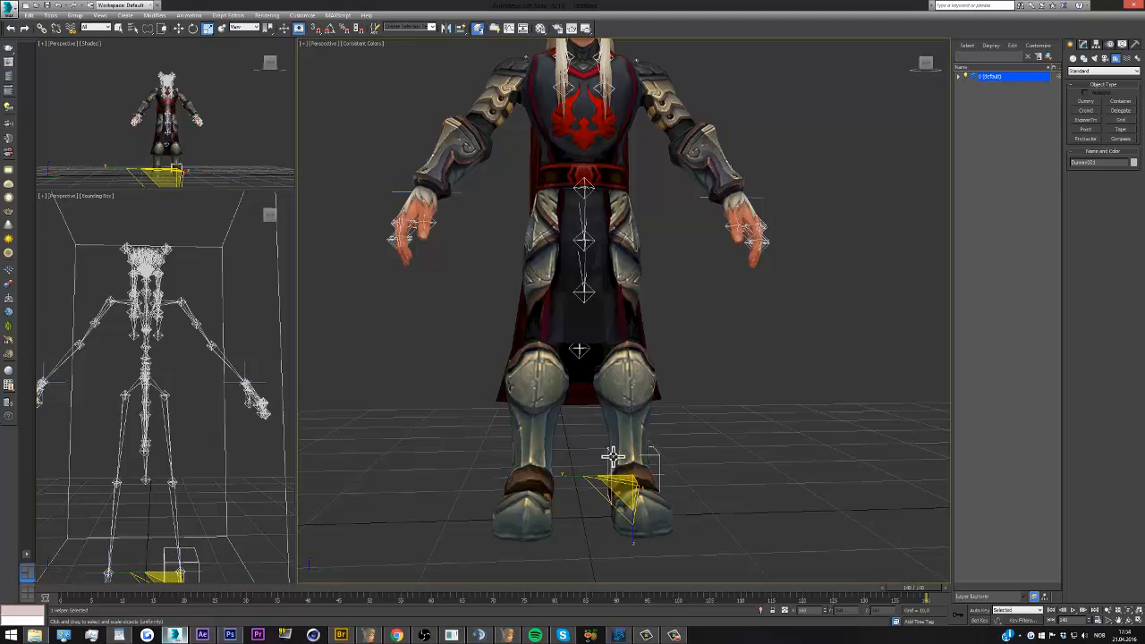
Copy the left ankle dummy and align the copy with the character's right ankle joint
left_click(179, 28)
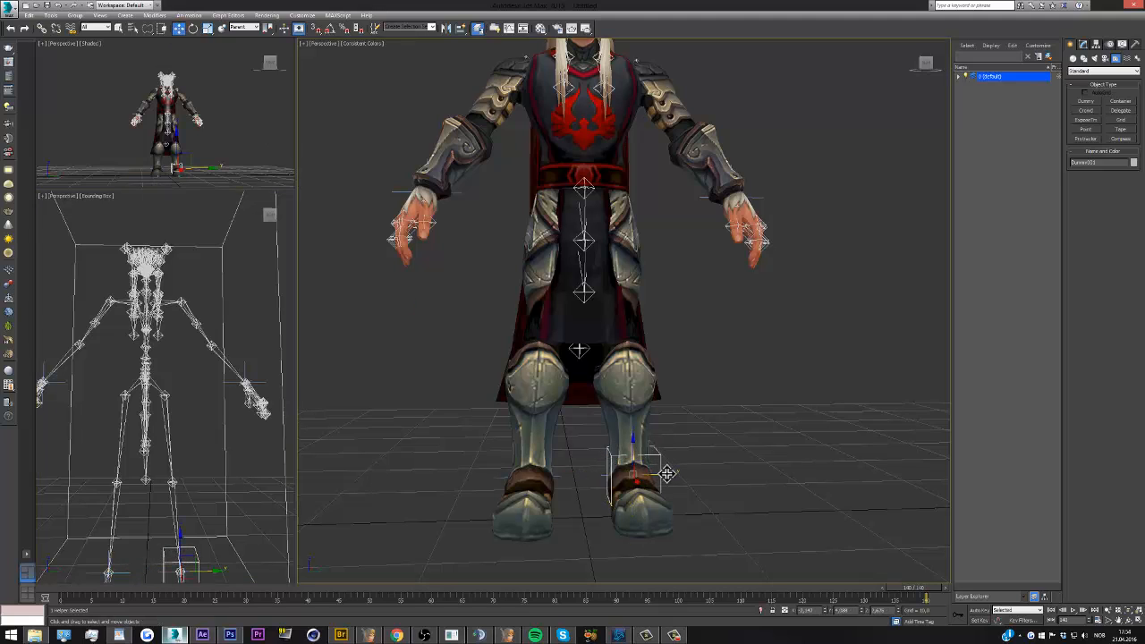
left_click_drag(668, 474, 452, 481, "shift")
left_click(585, 371)
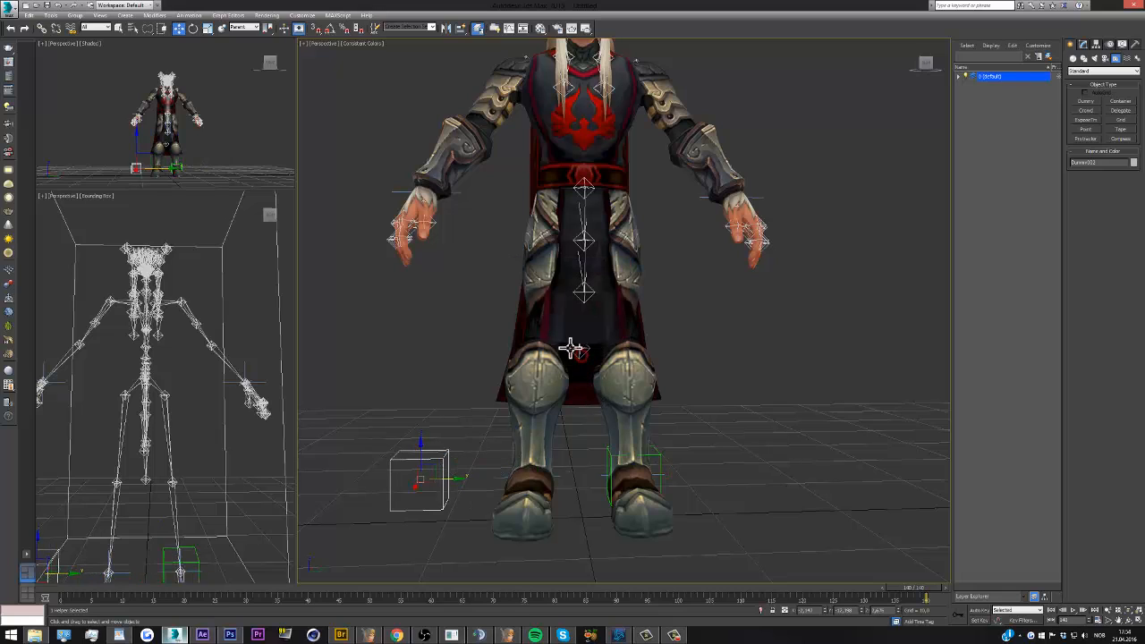
left_click(462, 28)
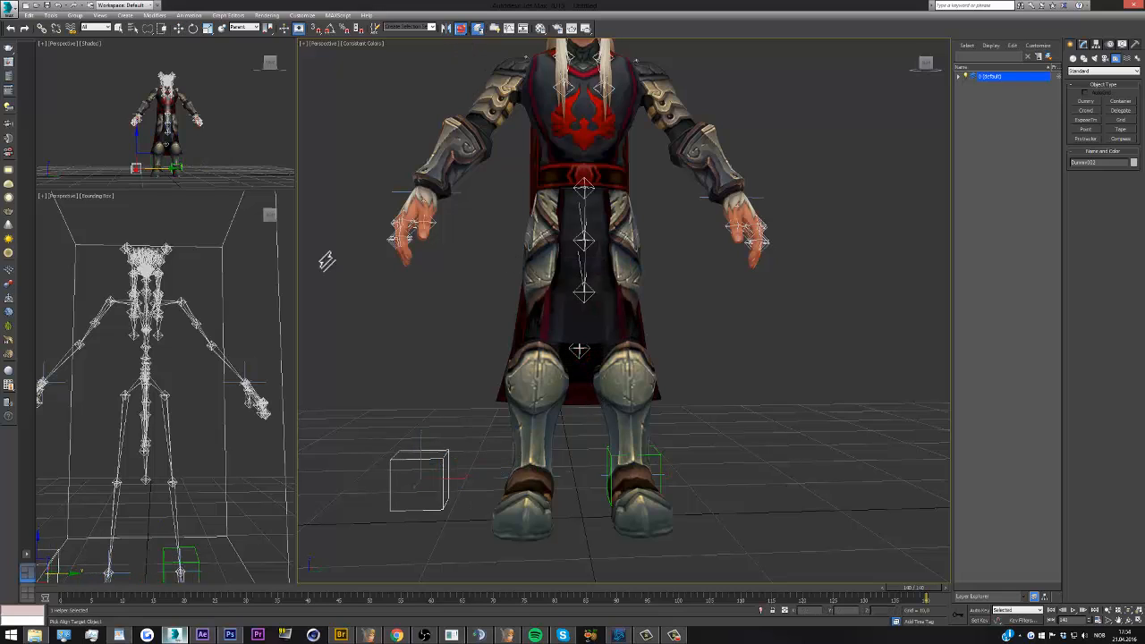
left_click(115, 518)
Copy the right ankle dummy, align the copy with the character's left wrist and scale it down slightly
left_click_drag(111, 542, 115, 465, "shift")
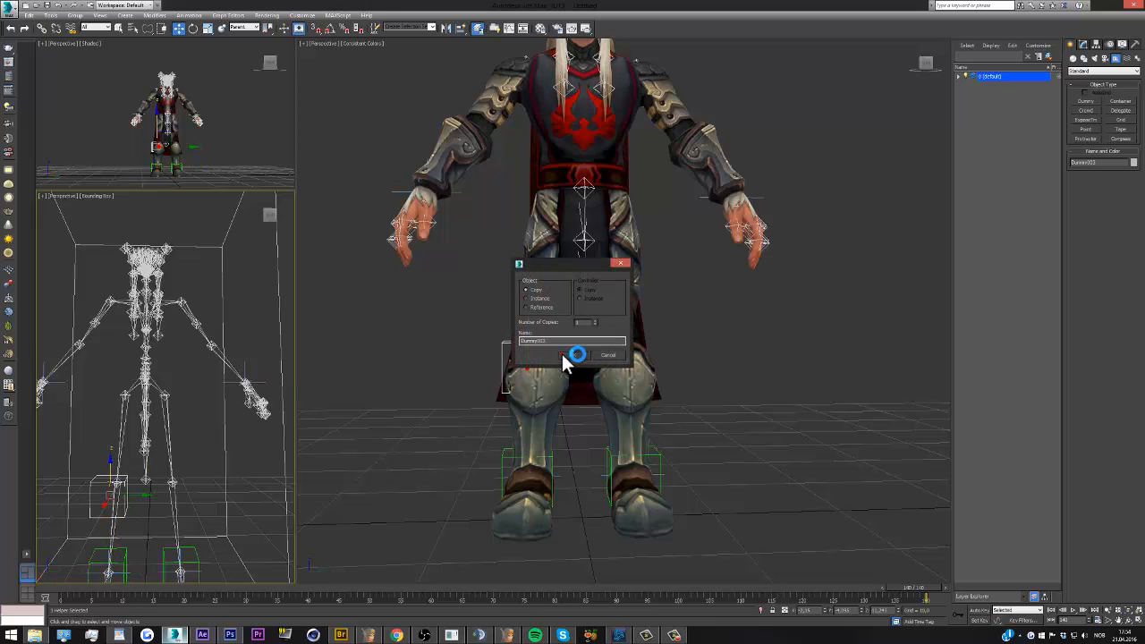
left_click(567, 356)
left_click(462, 28)
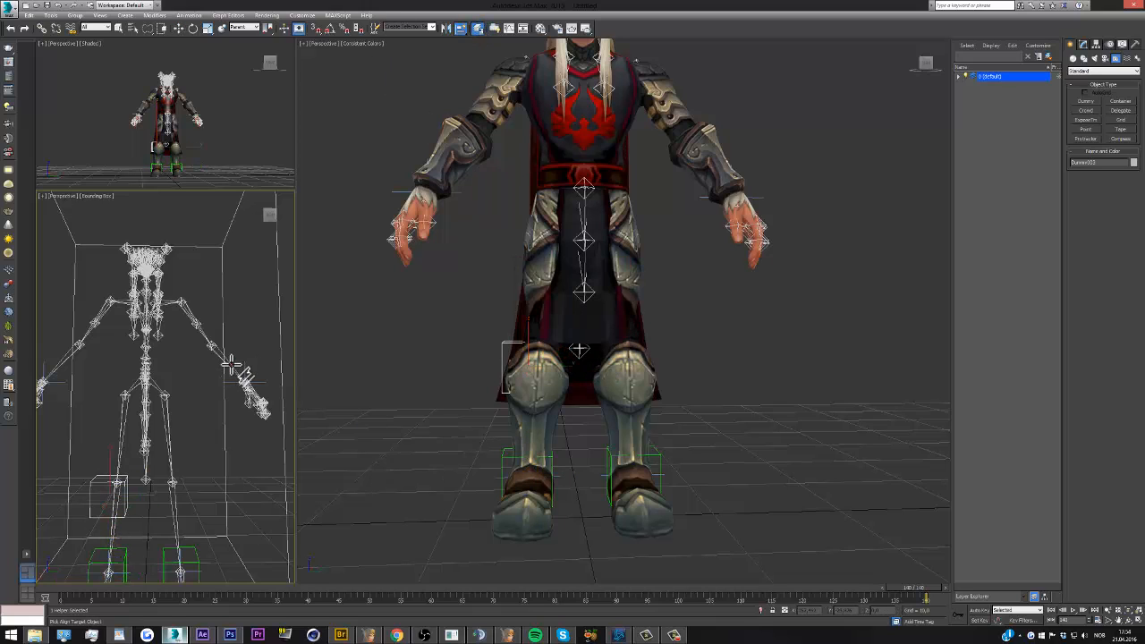
left_click(231, 363)
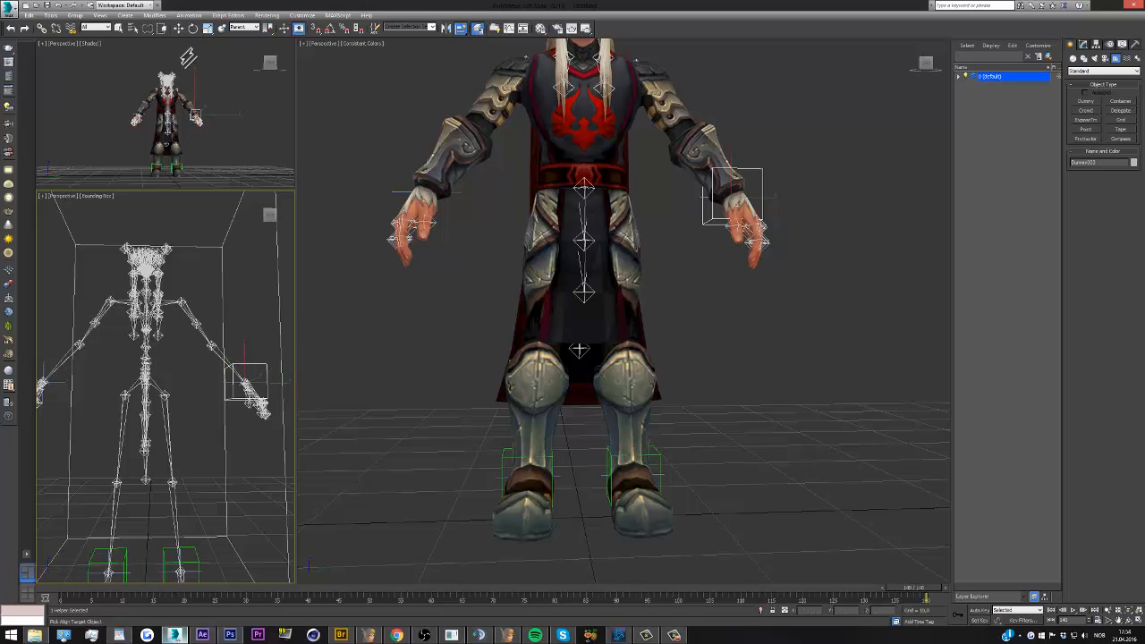
left_click(207, 29)
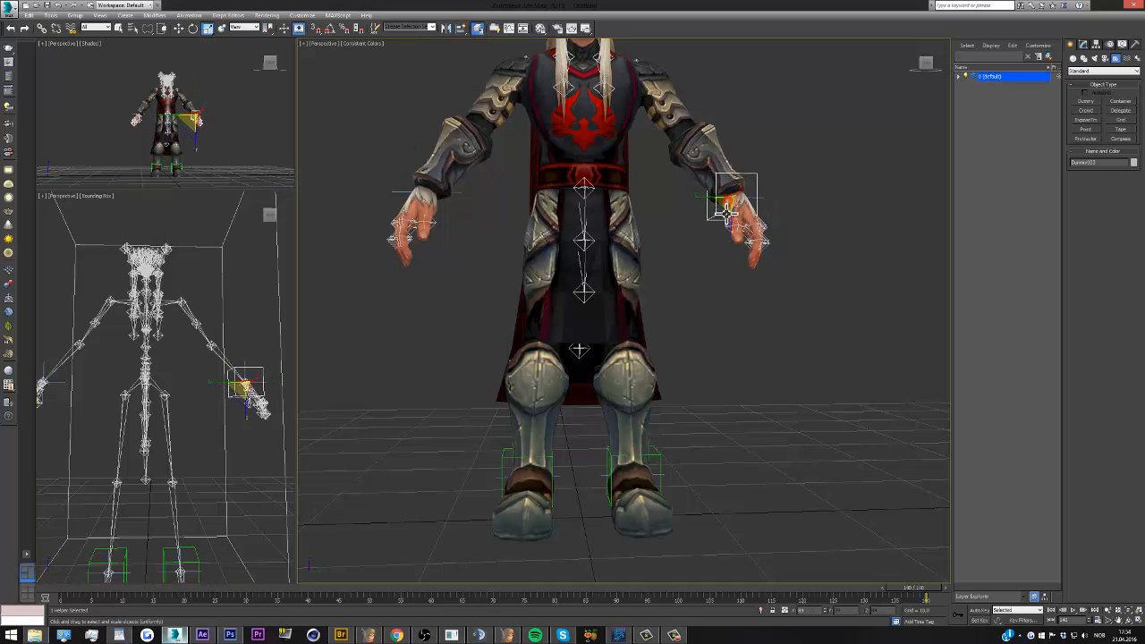
left_click_drag(727, 213, 725, 216)
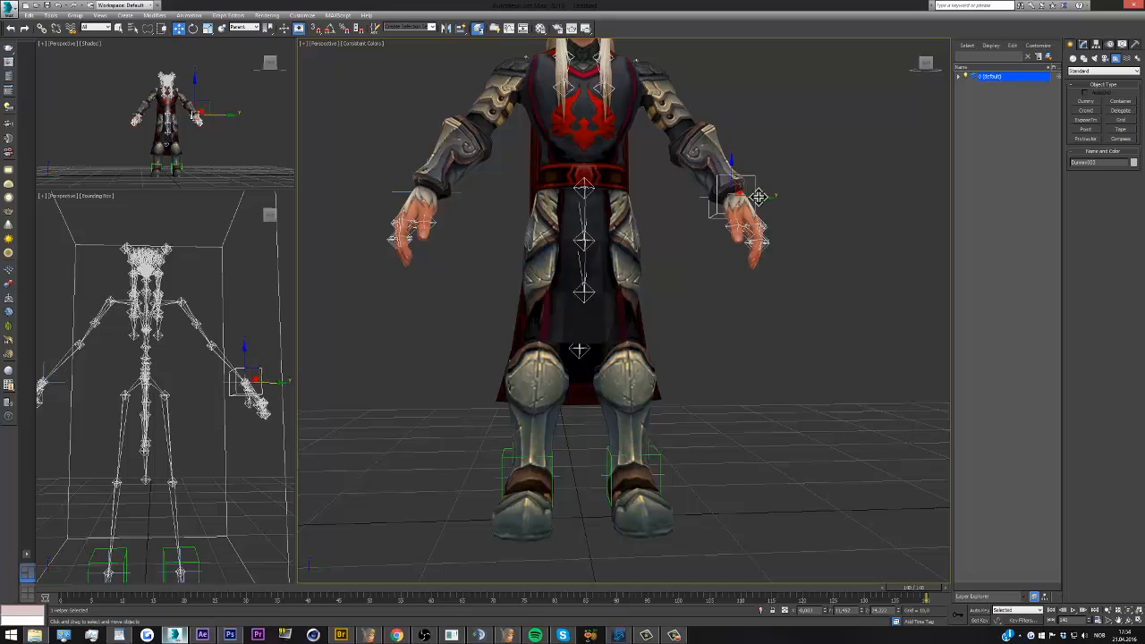
Copy the left wrist dummy and align the copy with the character's right wrist joint
left_click_drag(747, 197, 692, 197, "shift")
left_click(572, 355)
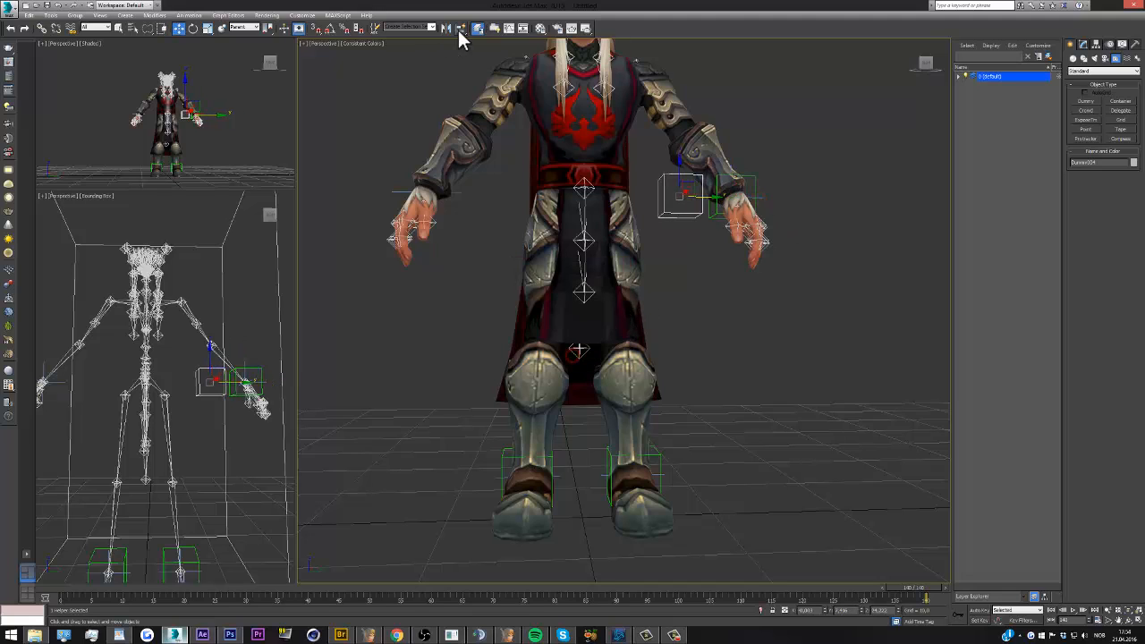
left_click(460, 29)
left_click(63, 362)
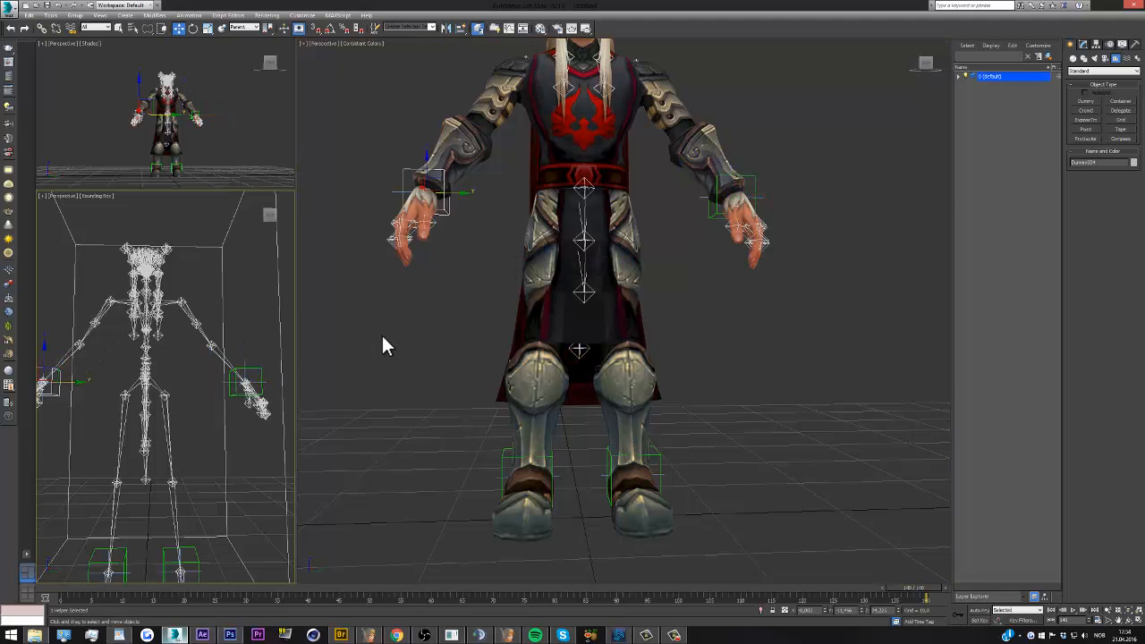
scroll(145, 367, "down", 3)
scroll(127, 365, "up", 3)
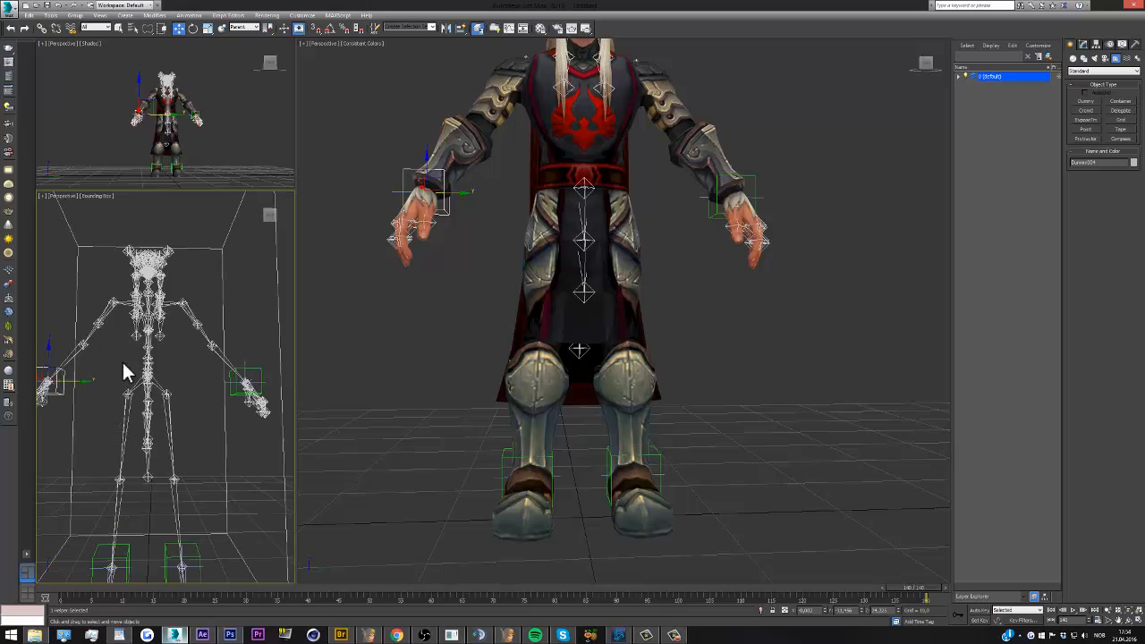
scroll(591, 364, "down", 3)
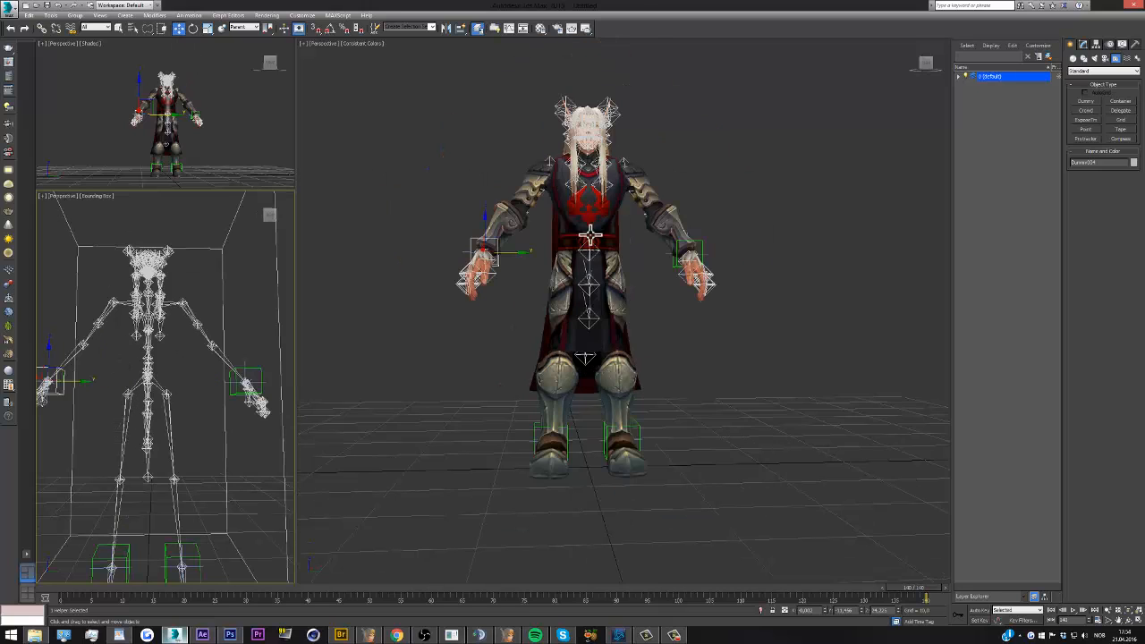
Link the IK chains at both wrists and both ankles to the dummies surrounding them
scroll(574, 143, "up", 3)
left_click(191, 279)
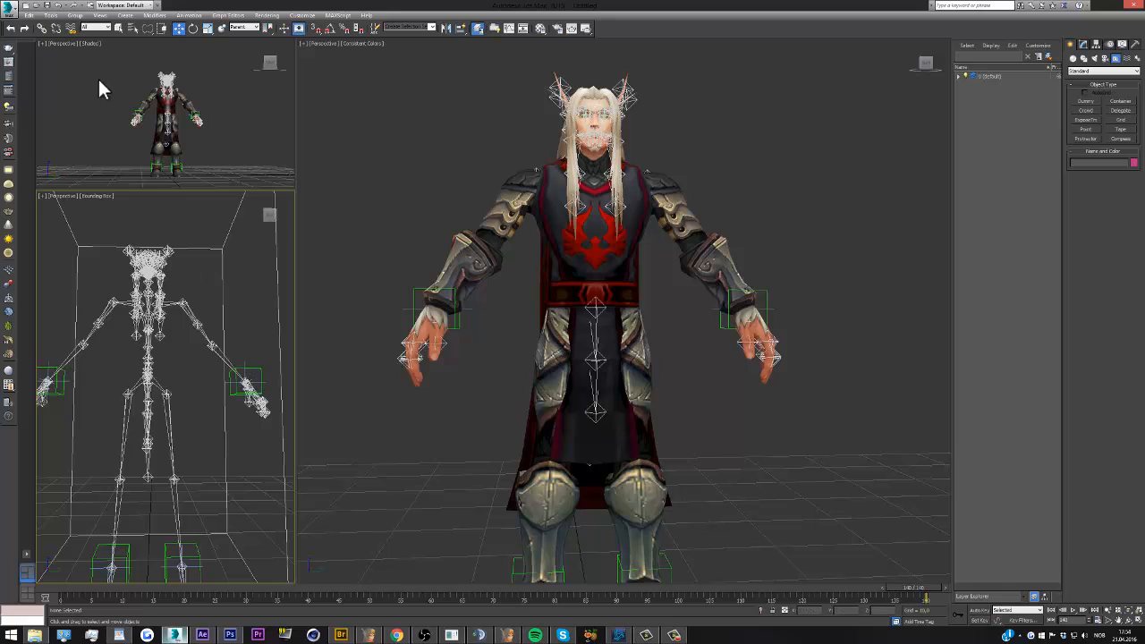
left_click(43, 30)
left_click(245, 362)
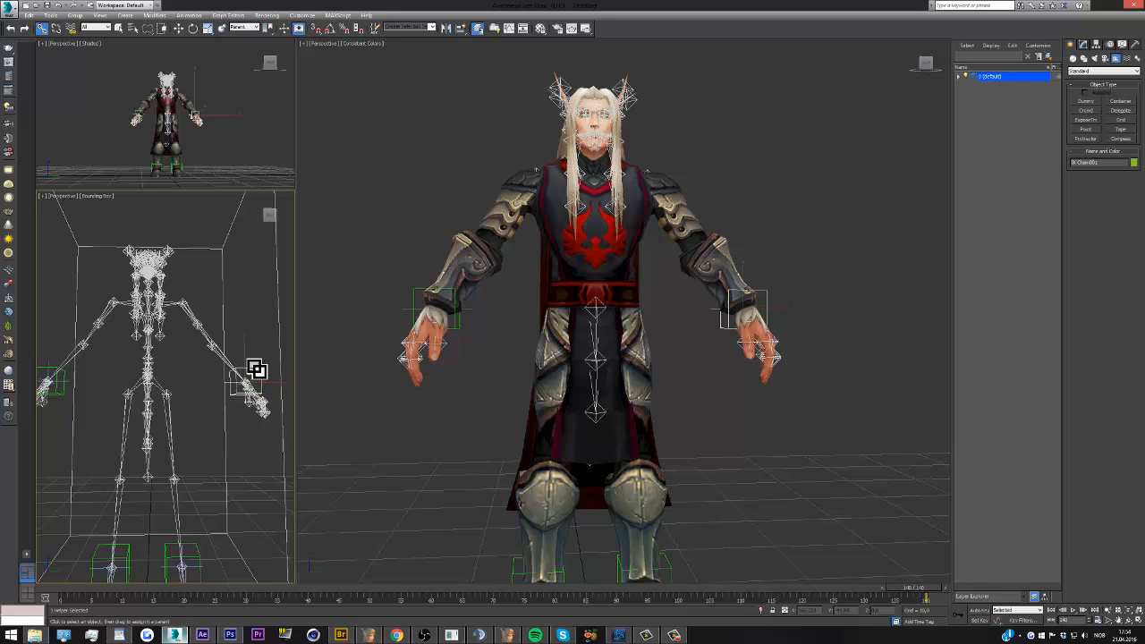
left_click(69, 381)
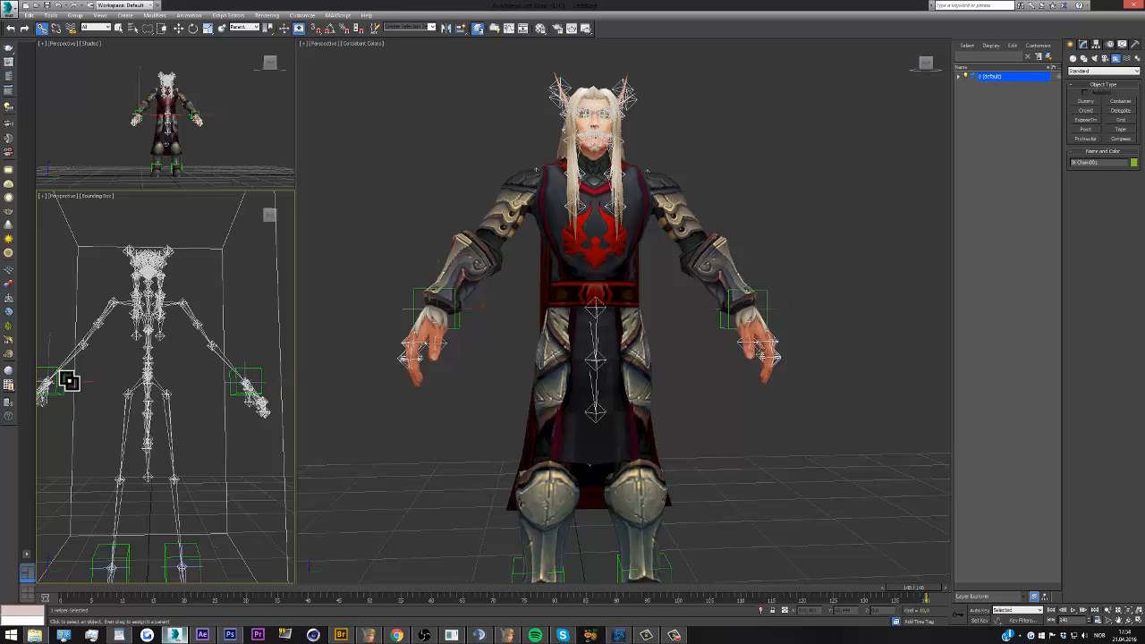
left_click_drag(69, 381, 65, 378)
left_click_drag(159, 565, 129, 553)
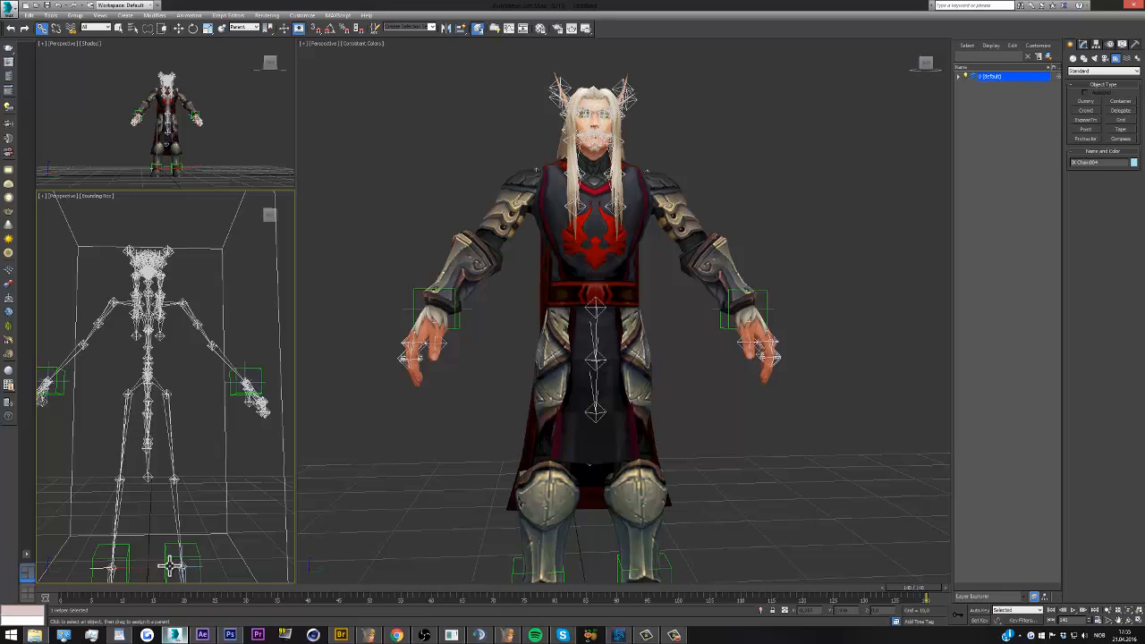
Select the four IK chains at the ankles and wrists and hide them
left_click(170, 567, "ctrl")
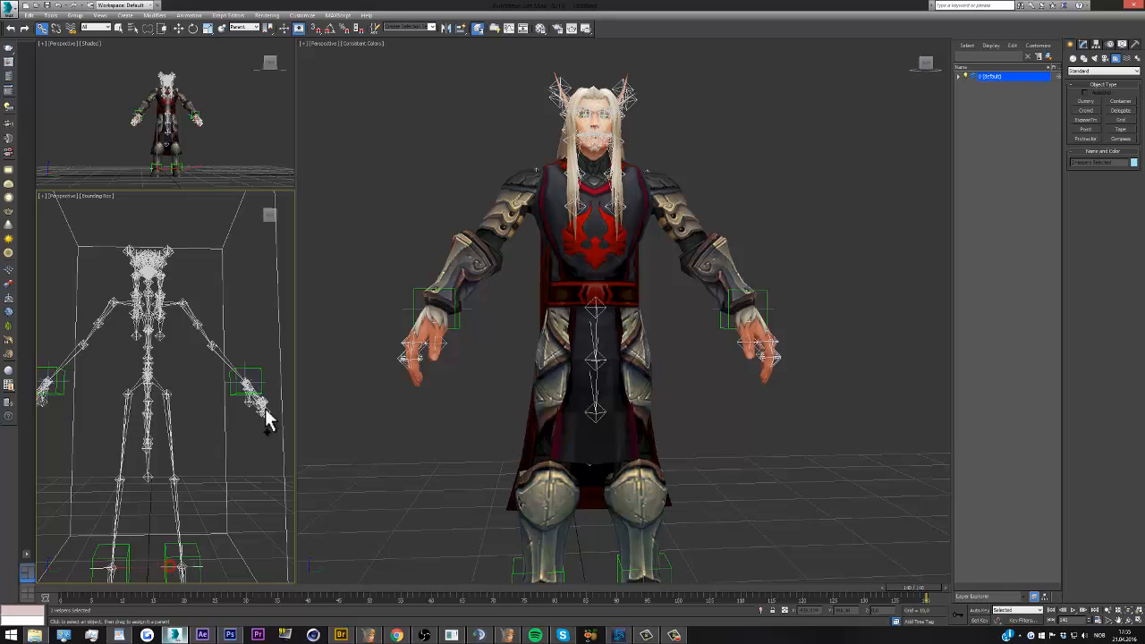
left_click(244, 365, "ctrl")
left_click(68, 382, "ctrl")
right_click(92, 379)
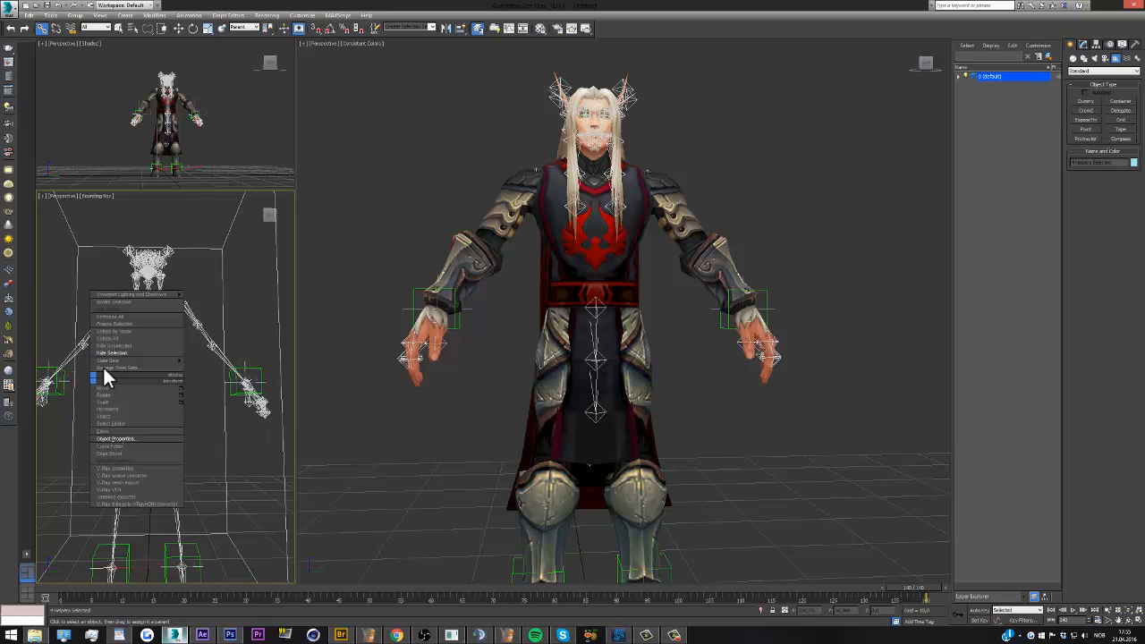
left_click(114, 354)
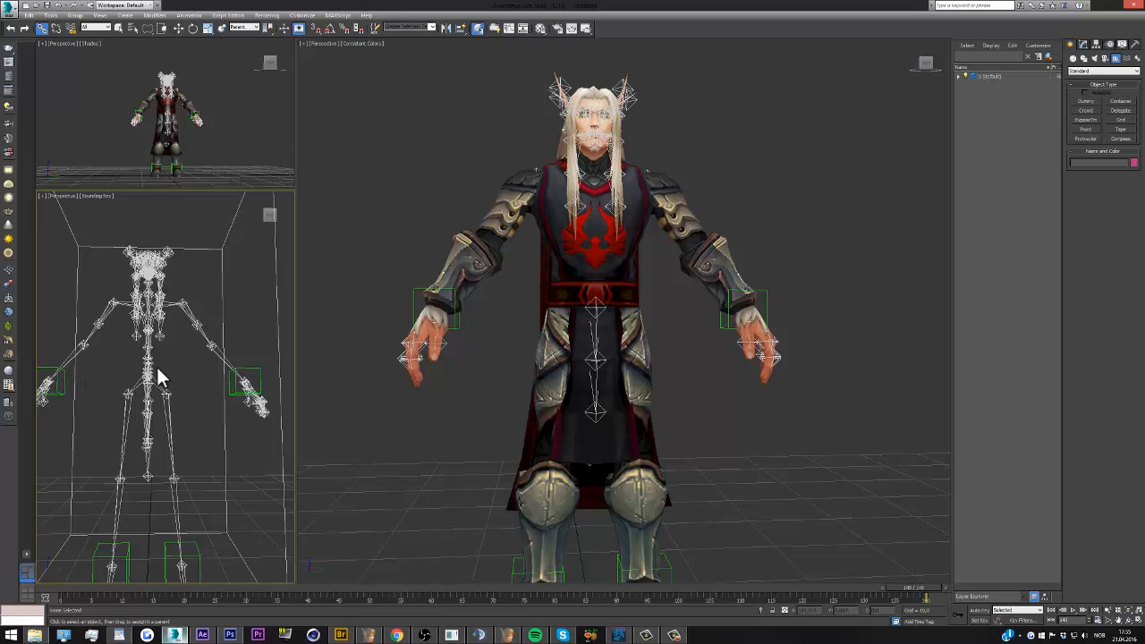
Add an Orientation Constraint from the character's left wrist bone to its surrounding dummy, with Keep Initial Offset enabled
left_click(231, 351)
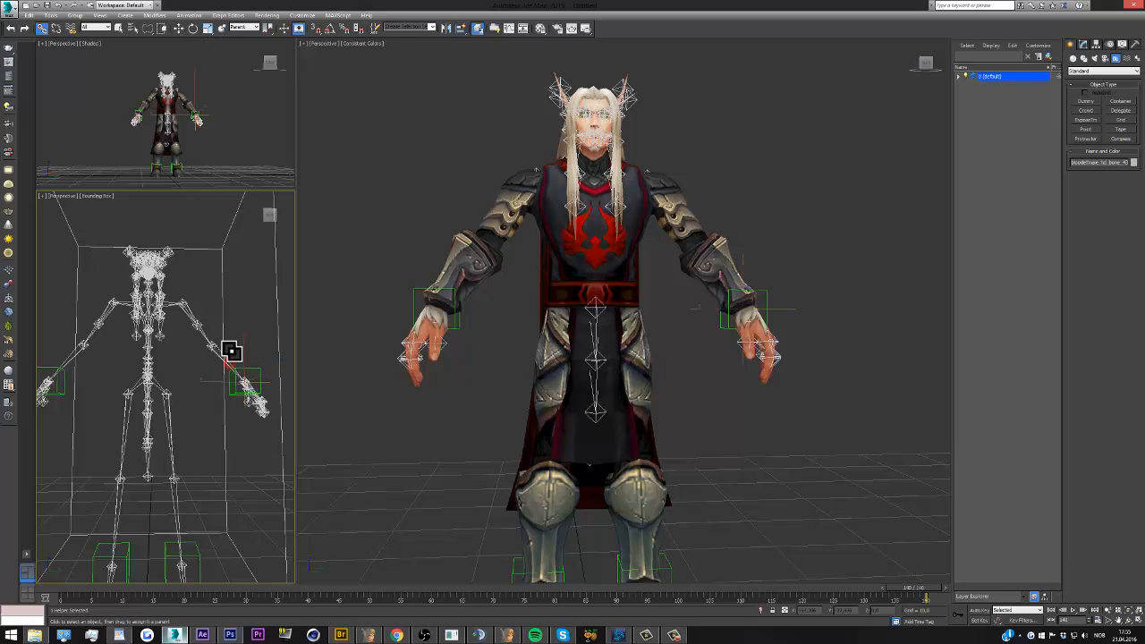
left_click(178, 28)
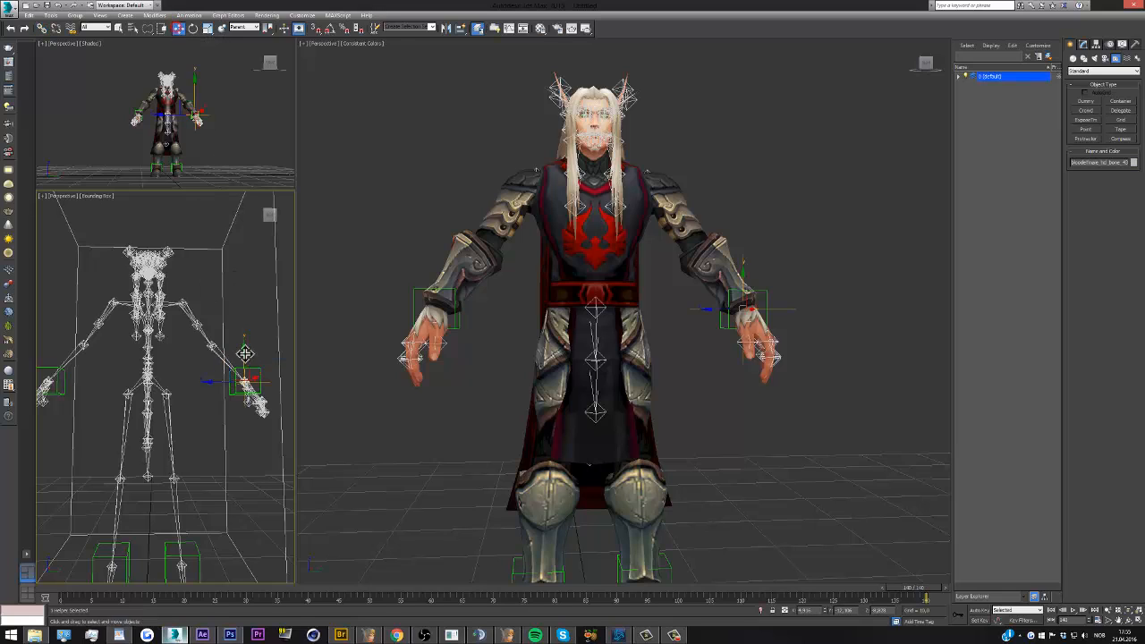
left_click(194, 28)
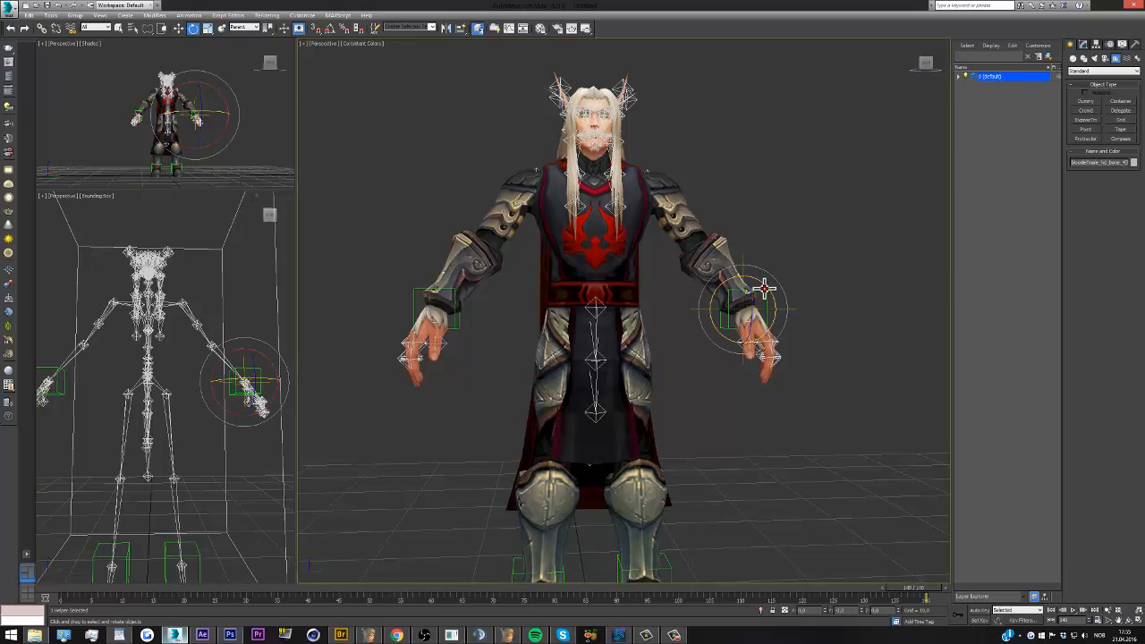
left_click(765, 288)
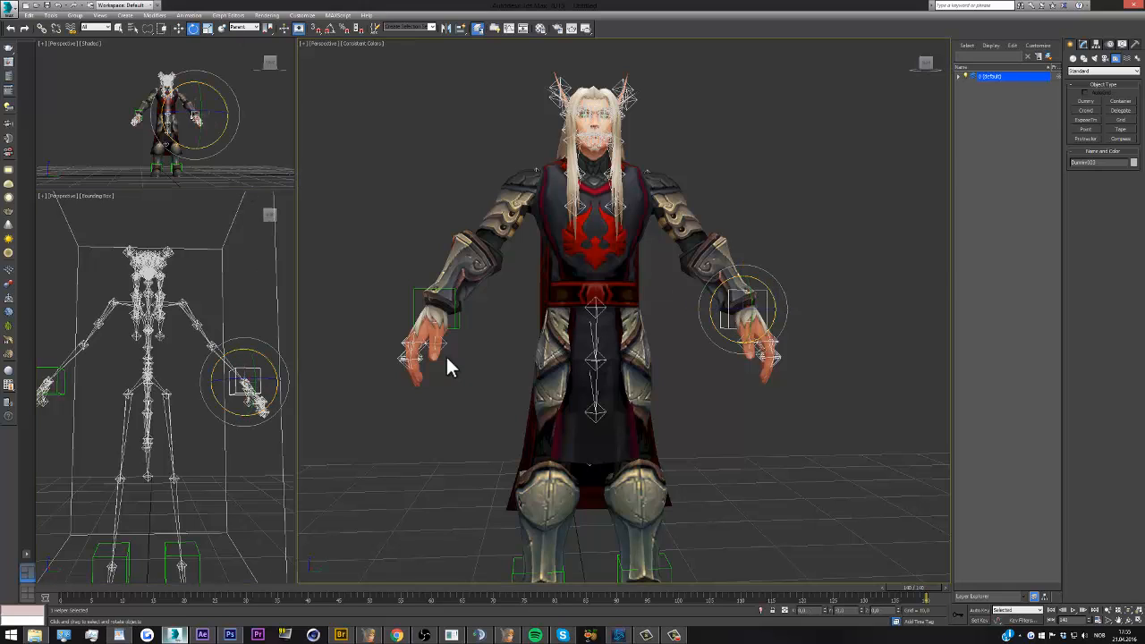
left_click(232, 364)
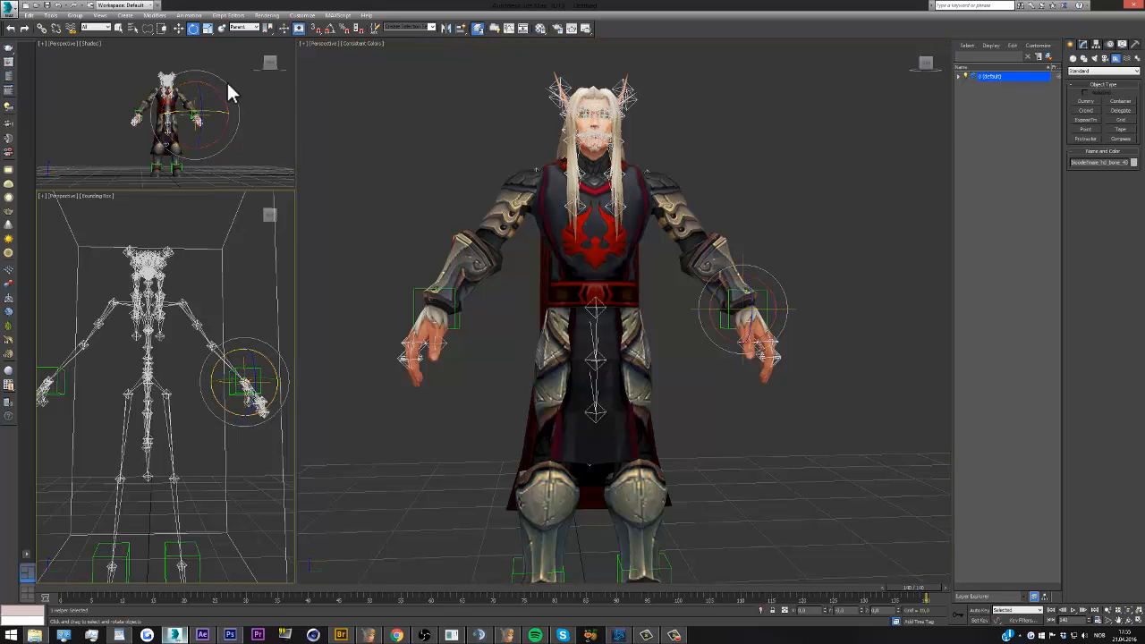
left_click(1111, 45)
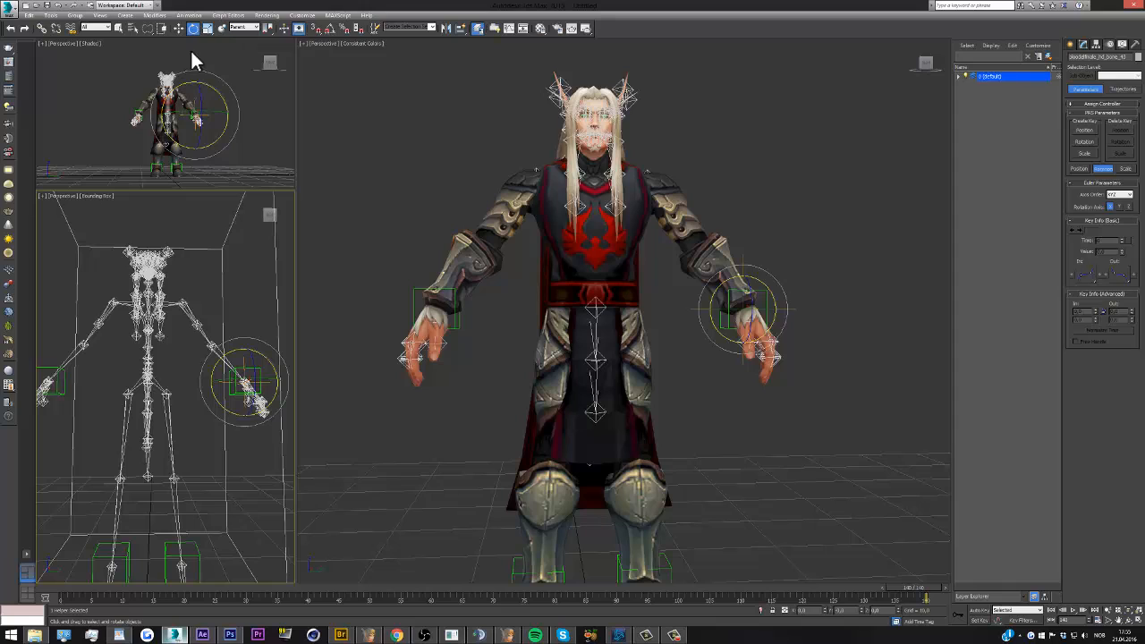
left_click(189, 17)
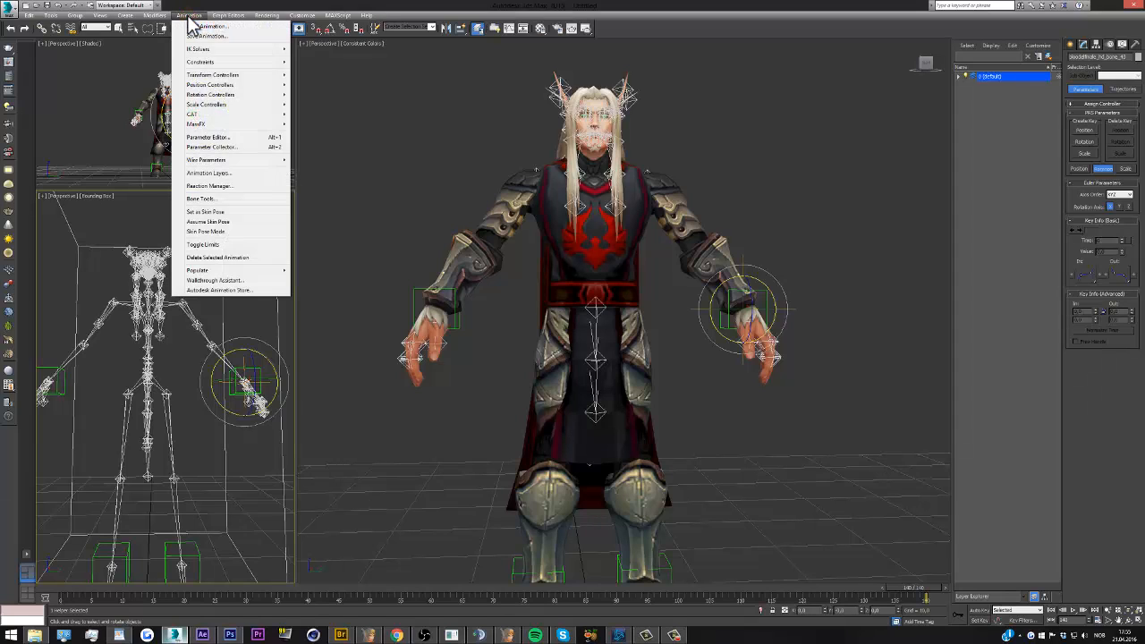
mouse_move(226, 64)
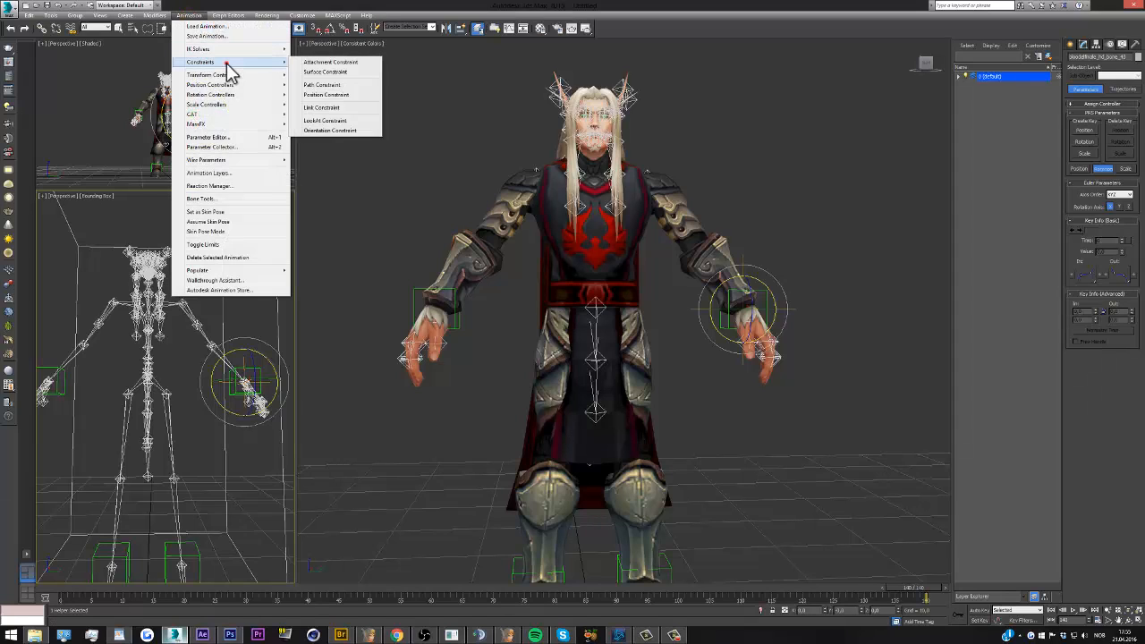
left_click(342, 133)
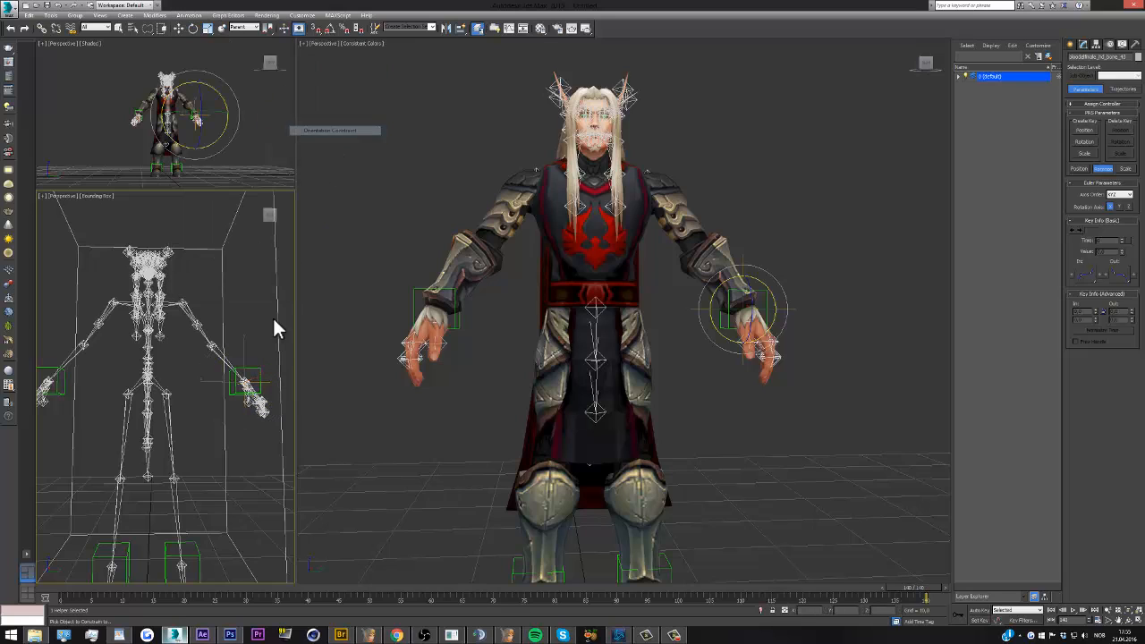
left_click(257, 367)
left_click(257, 367)
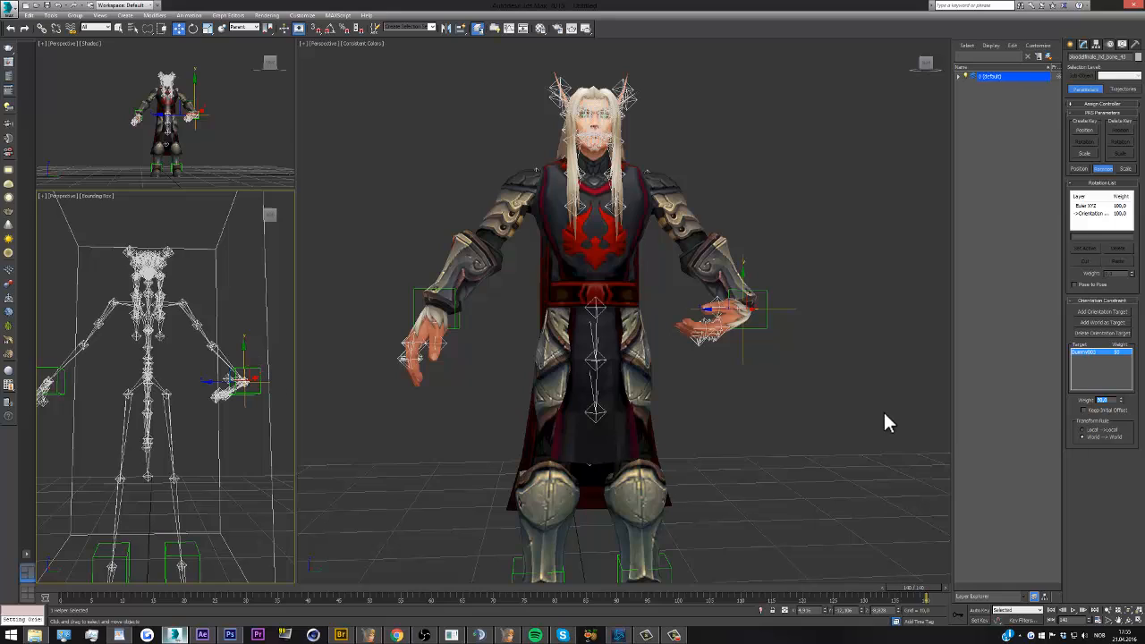
left_click(1084, 410)
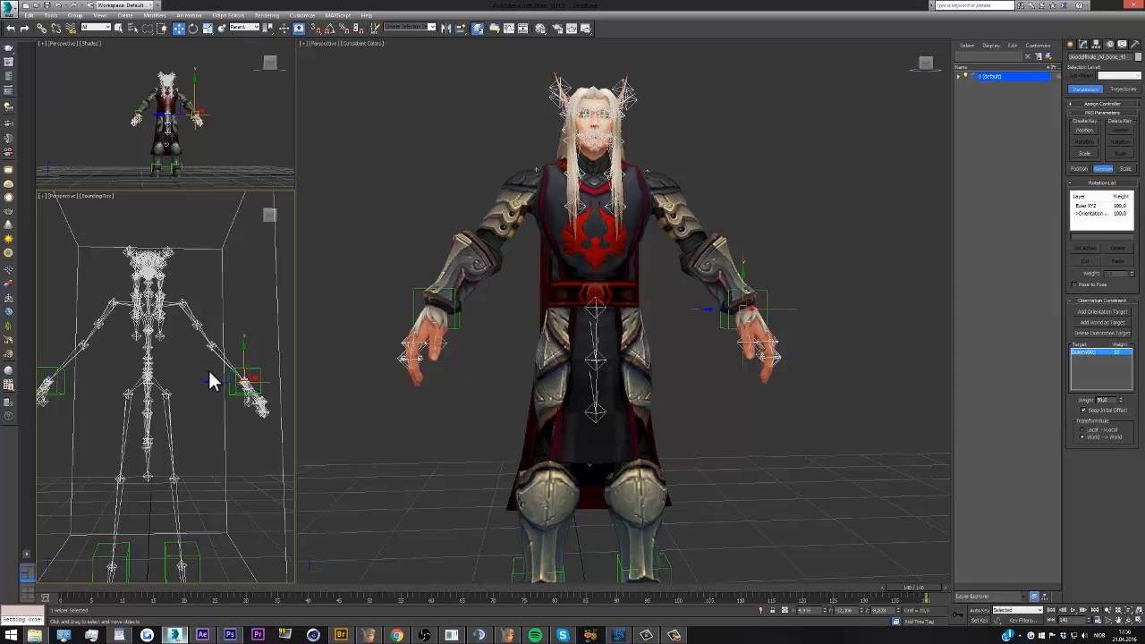
Add an Orientation Constraint from the character's right wrist bone to its surrounding dummy, with Keep Initial Offset enabled
left_click(66, 358)
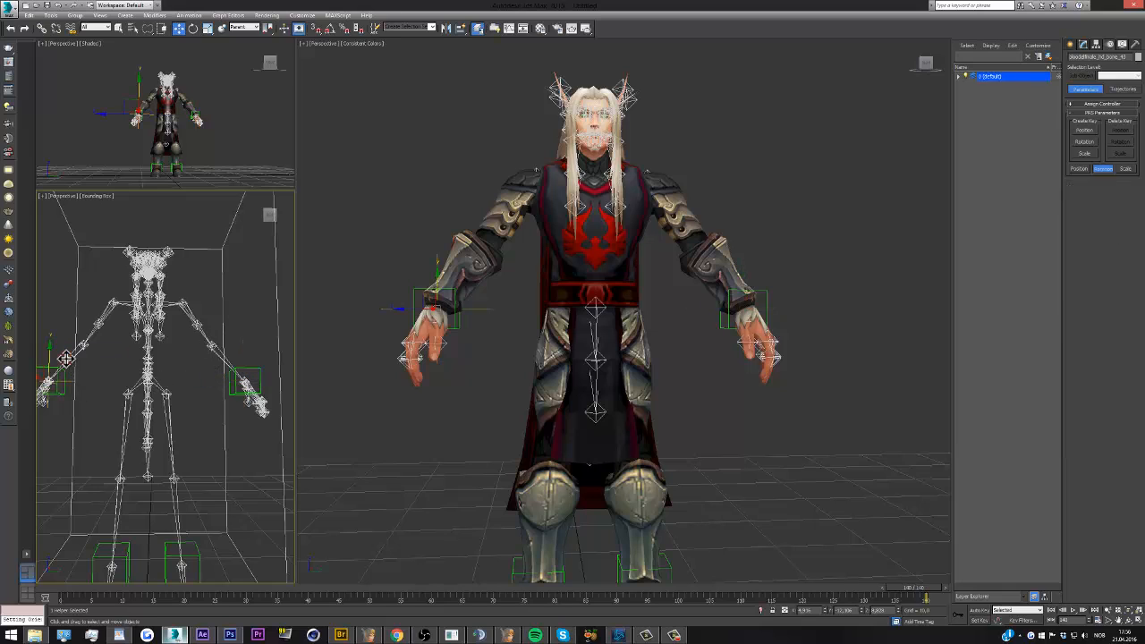
left_click(189, 15)
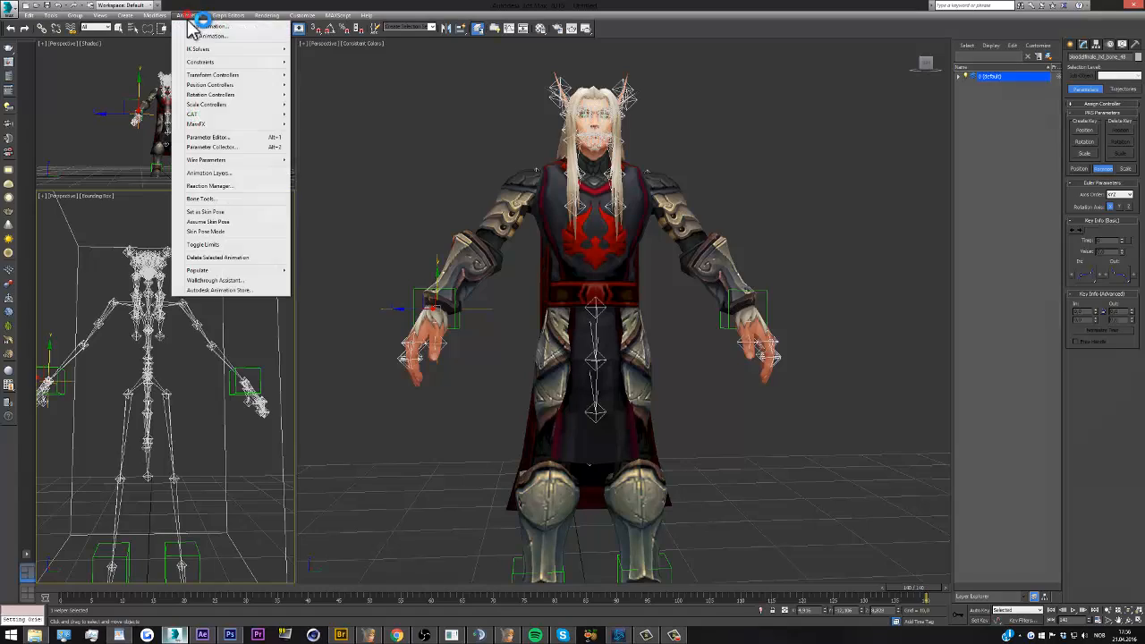
left_click(204, 63)
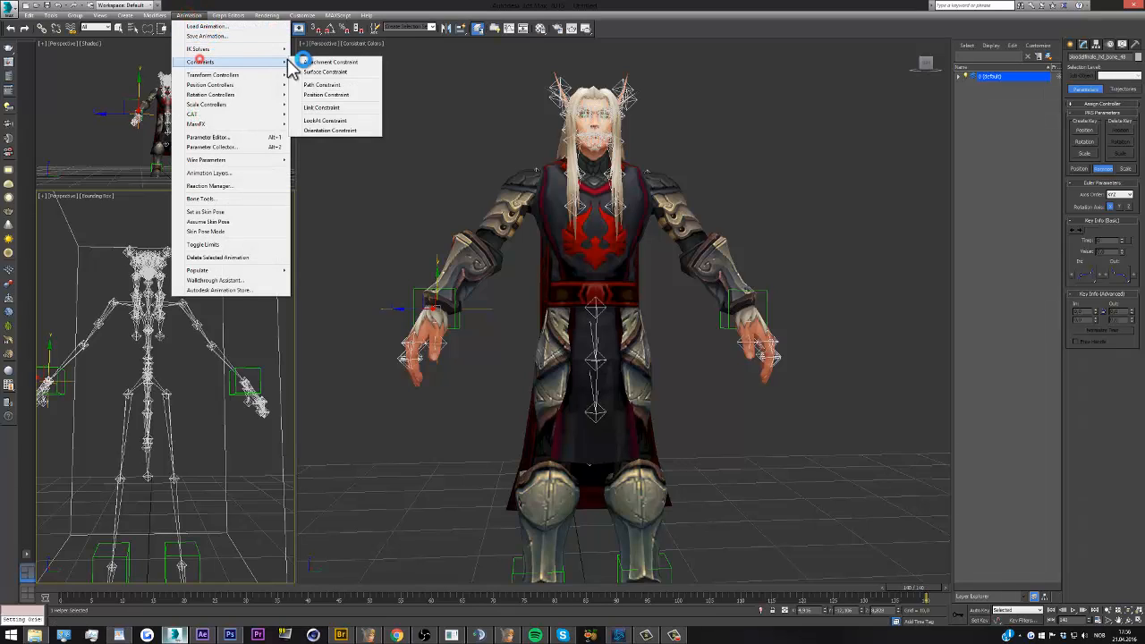
left_click(329, 130)
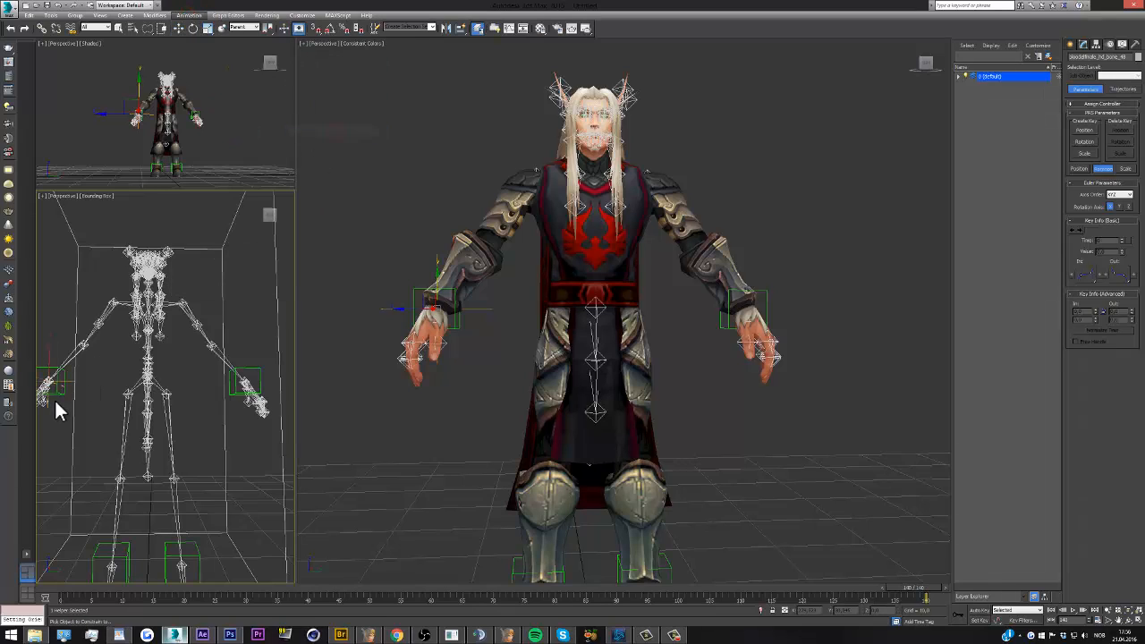
left_click(56, 392)
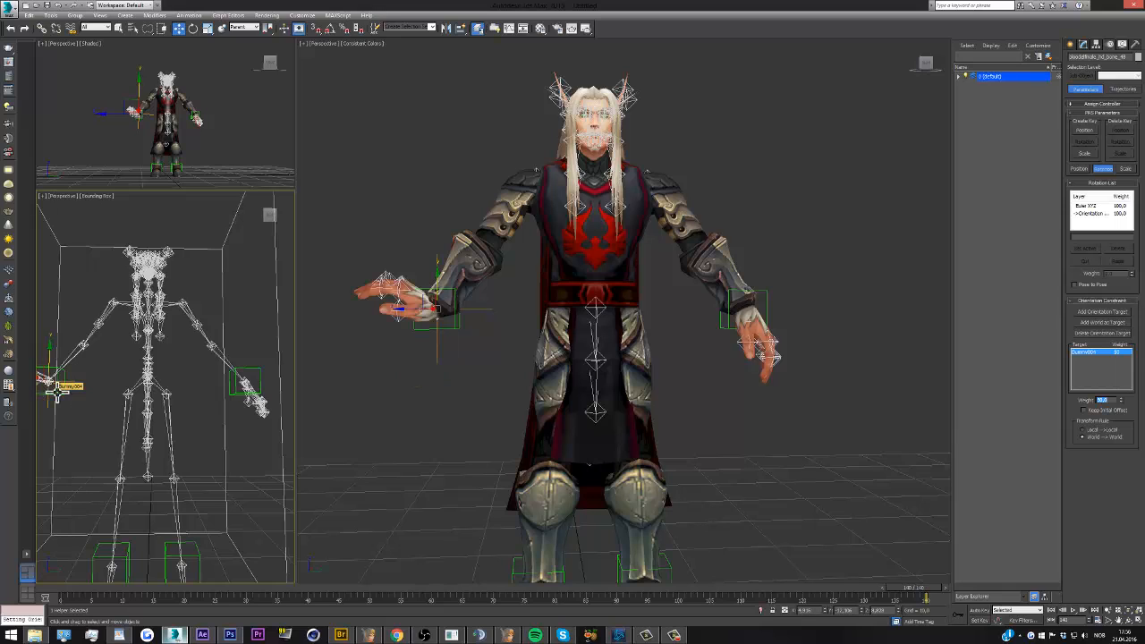
left_click(1084, 411)
left_click(772, 400)
Select the foot bone at the character's left ankle in the skeleton view
scroll(578, 401, "down", 3)
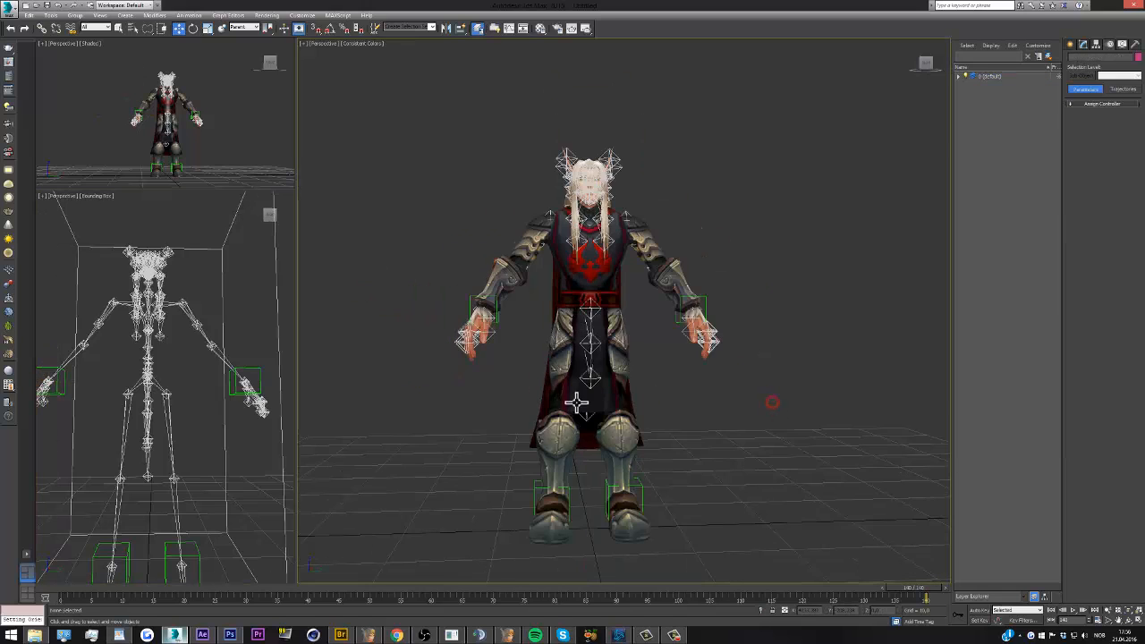
scroll(579, 535, "up", 7)
scroll(672, 422, "down", 2)
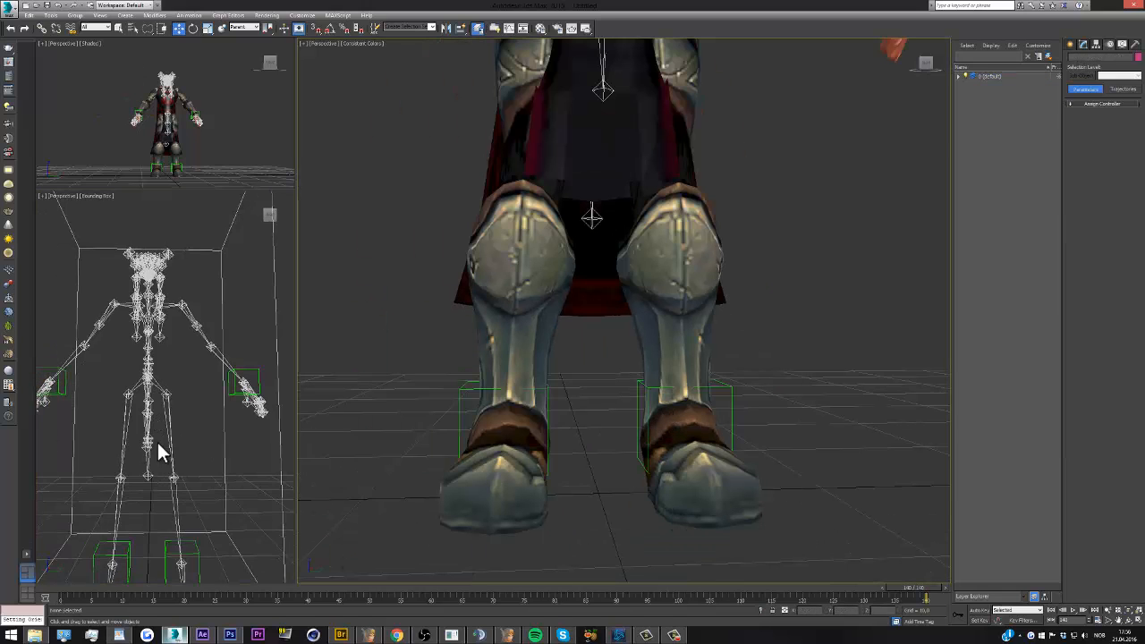
scroll(156, 441, "down", 2)
scroll(164, 511, "up", 6)
scroll(166, 516, "down", 2)
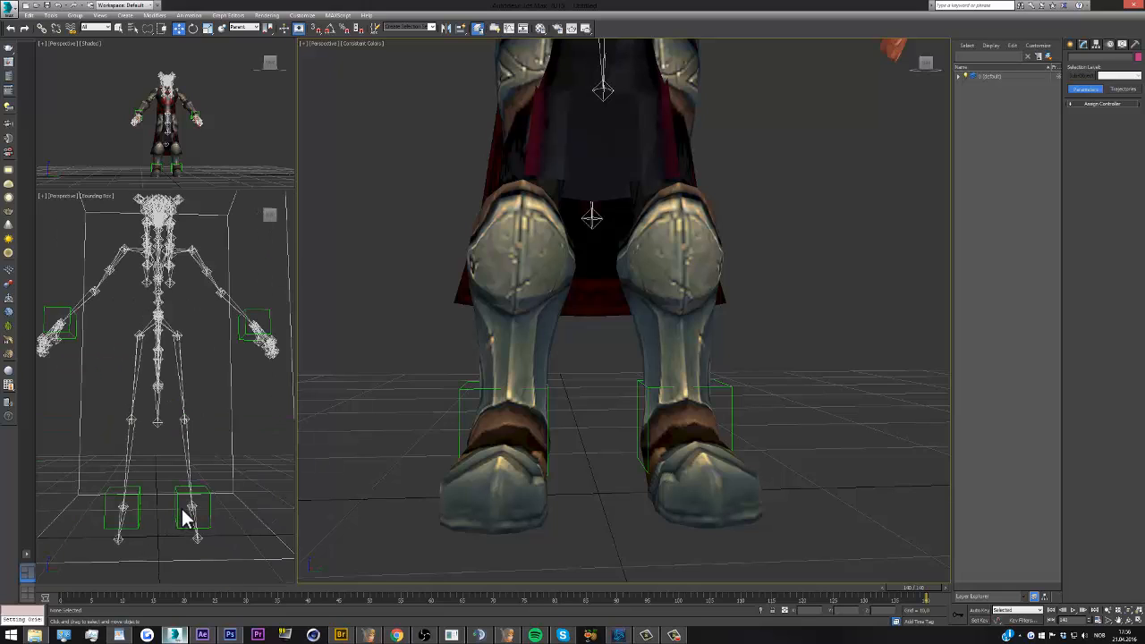
scroll(186, 512, "up", 2)
left_click(203, 503)
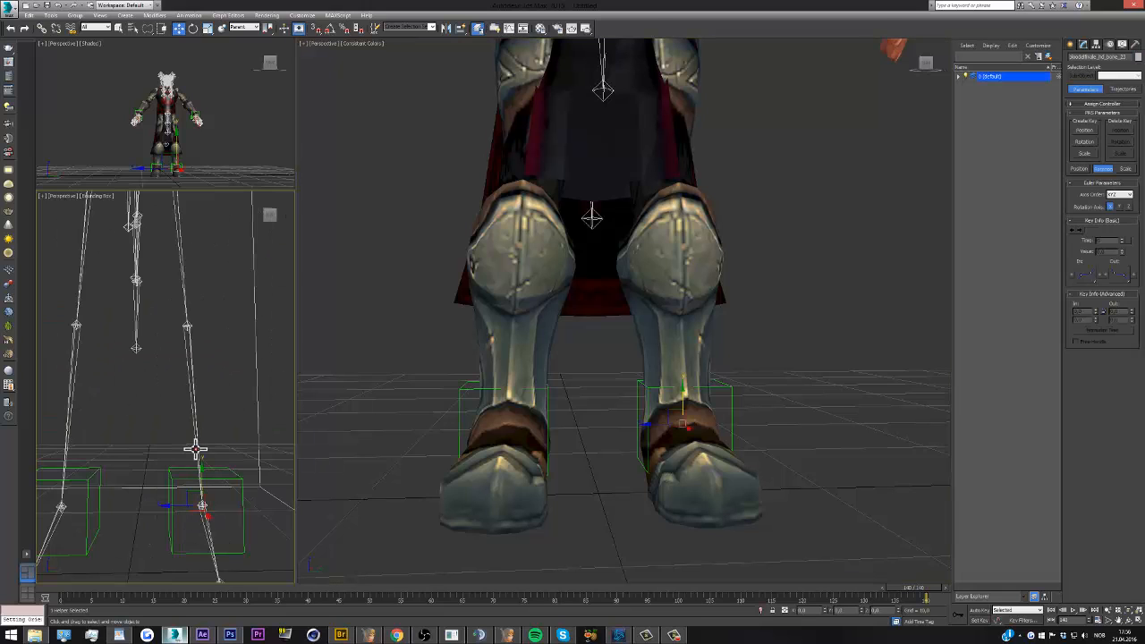
Try rotating the overlapping bones at the character's left ankle to check which controls the foot, and undo the rotations
left_click(194, 28)
left_click_drag(673, 417, 658, 438)
key("ctrl+z")
left_click(201, 504)
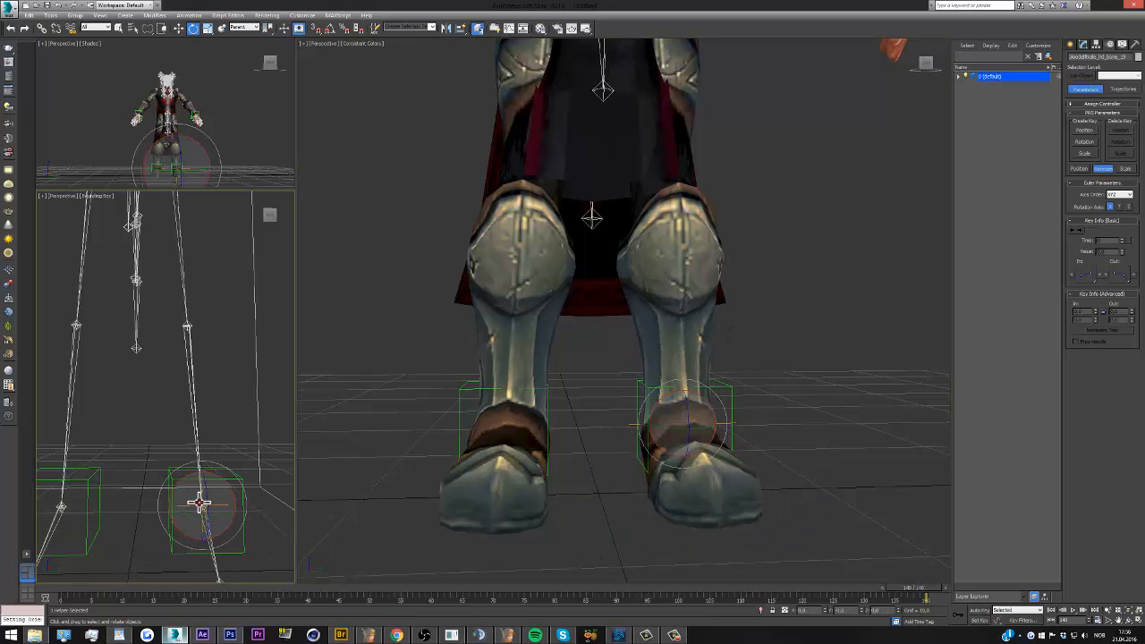
left_click(198, 503)
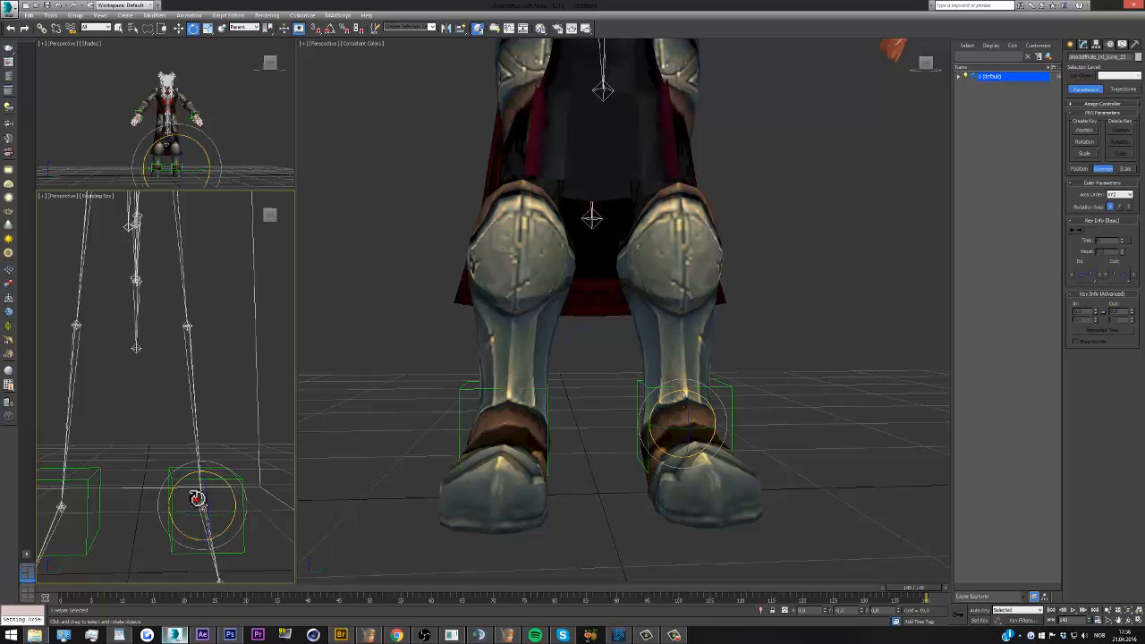
mouse_move(197, 493)
left_mouse_down()
mouse_move(218, 499)
mouse_move(204, 506)
mouse_move(212, 492)
mouse_move(230, 498)
mouse_move(211, 507)
left_mouse_up()
key("ctrl+z")
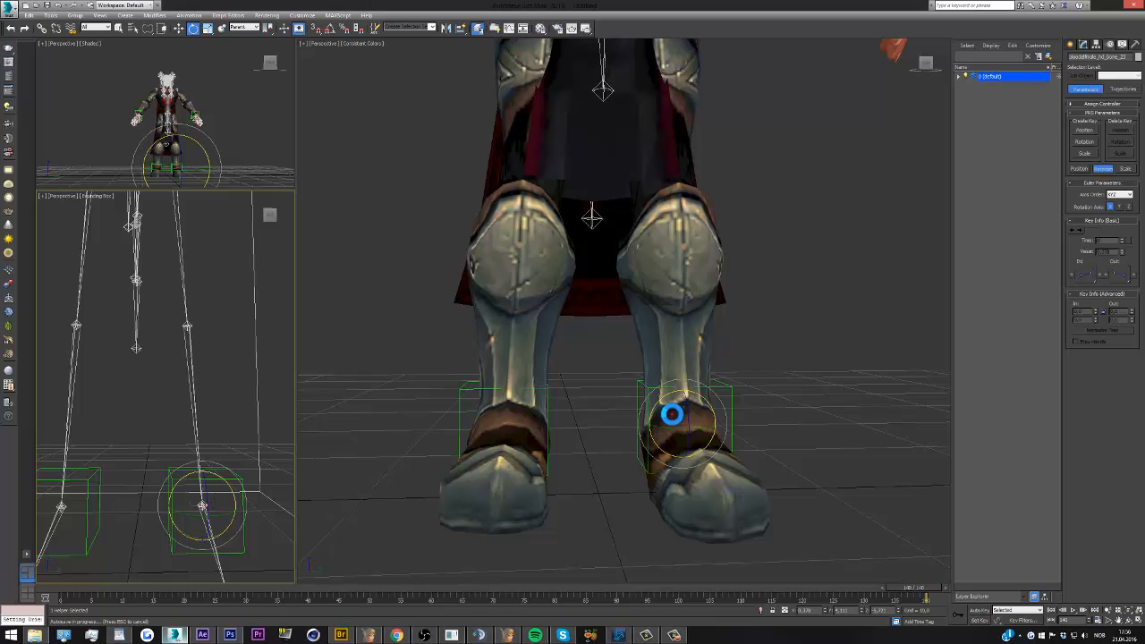
mouse_move(685, 417)
left_mouse_down()
mouse_move(716, 405)
mouse_move(654, 394)
mouse_move(676, 413)
left_mouse_up()
key("ctrl+z")
key("ctrl+z")
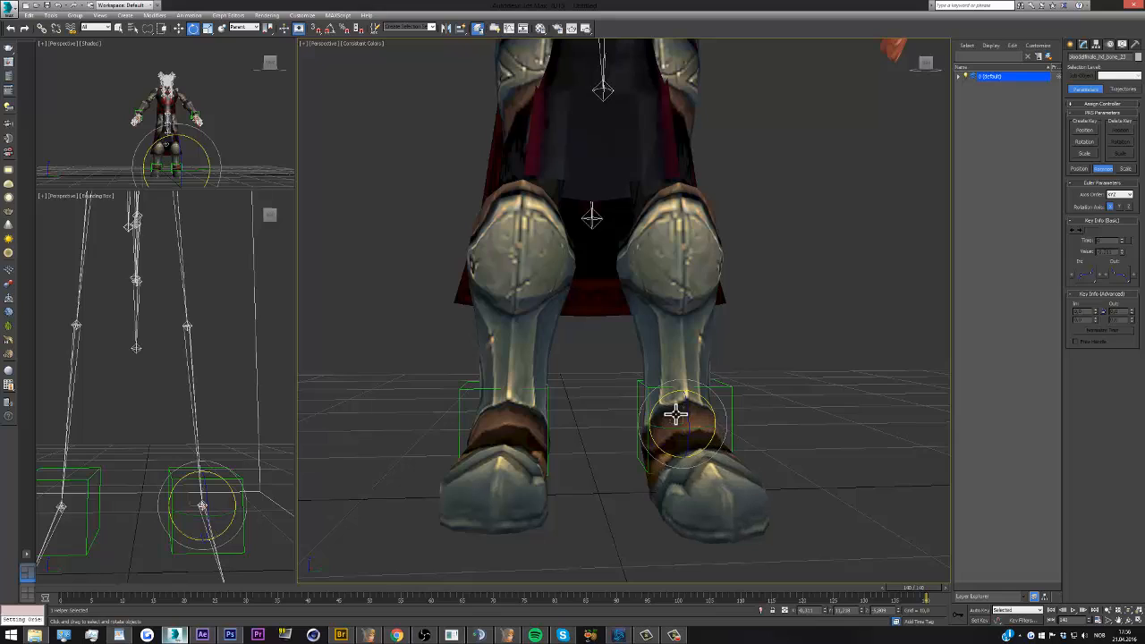
Add an Orientation Constraint from the character's left foot bone to its surrounding ankle dummy, with Keep Initial Offset enabled
left_click(192, 16)
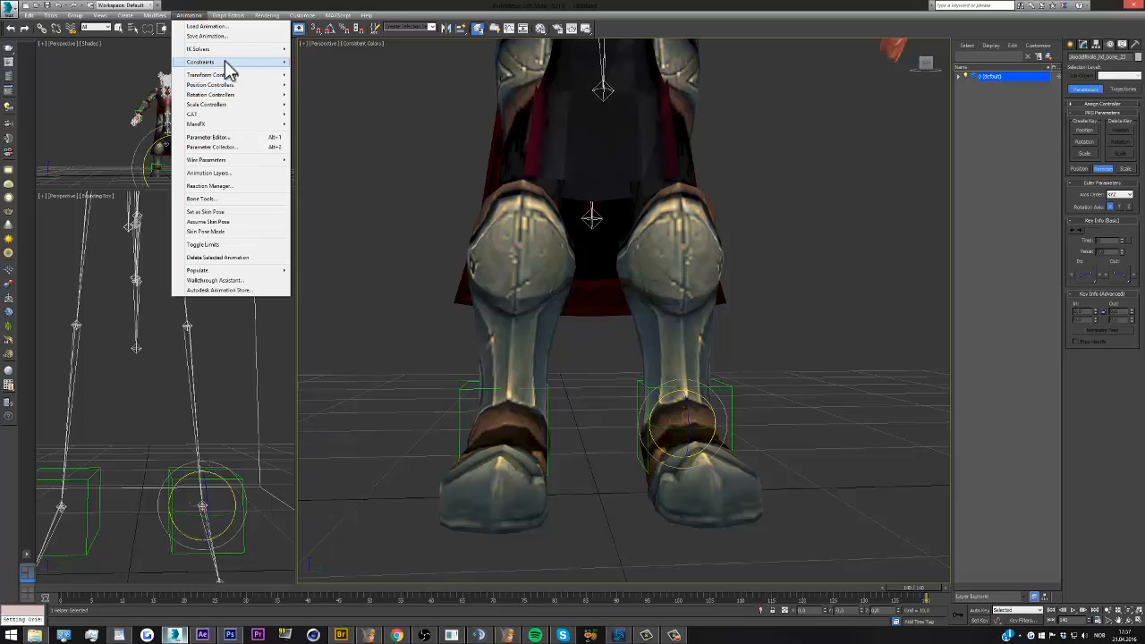
mouse_move(227, 69)
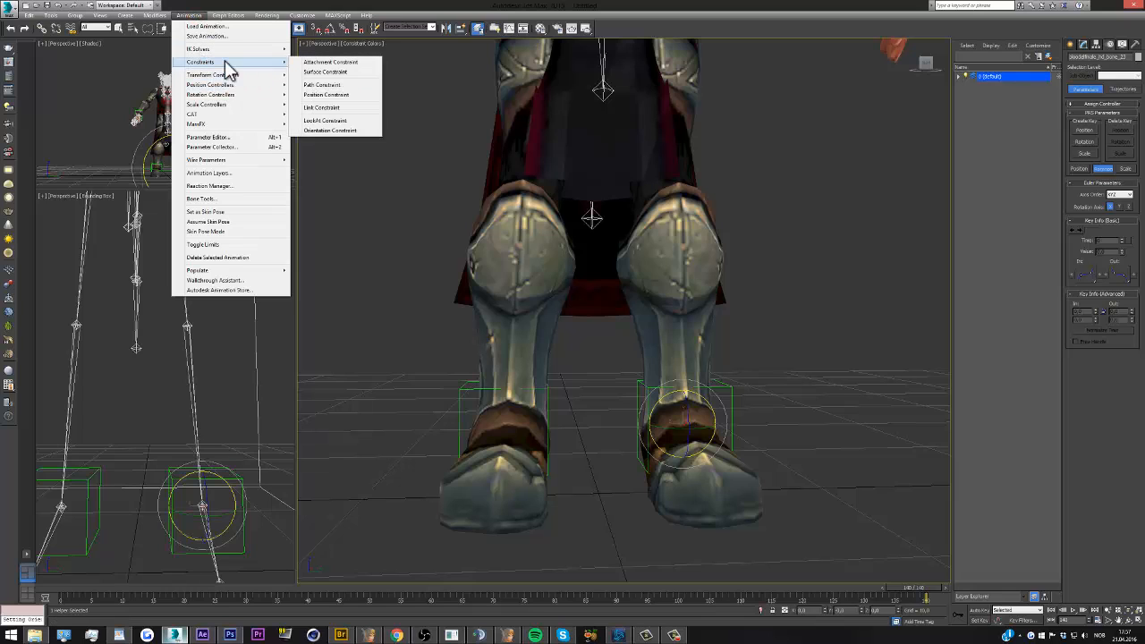
left_click(334, 130)
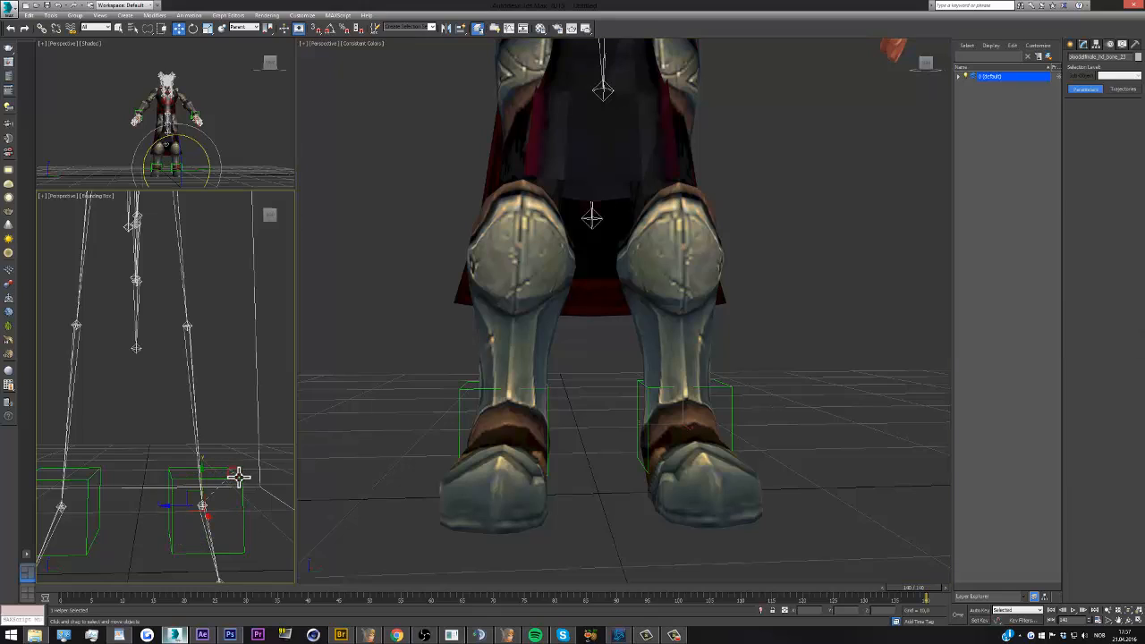
left_click(709, 450)
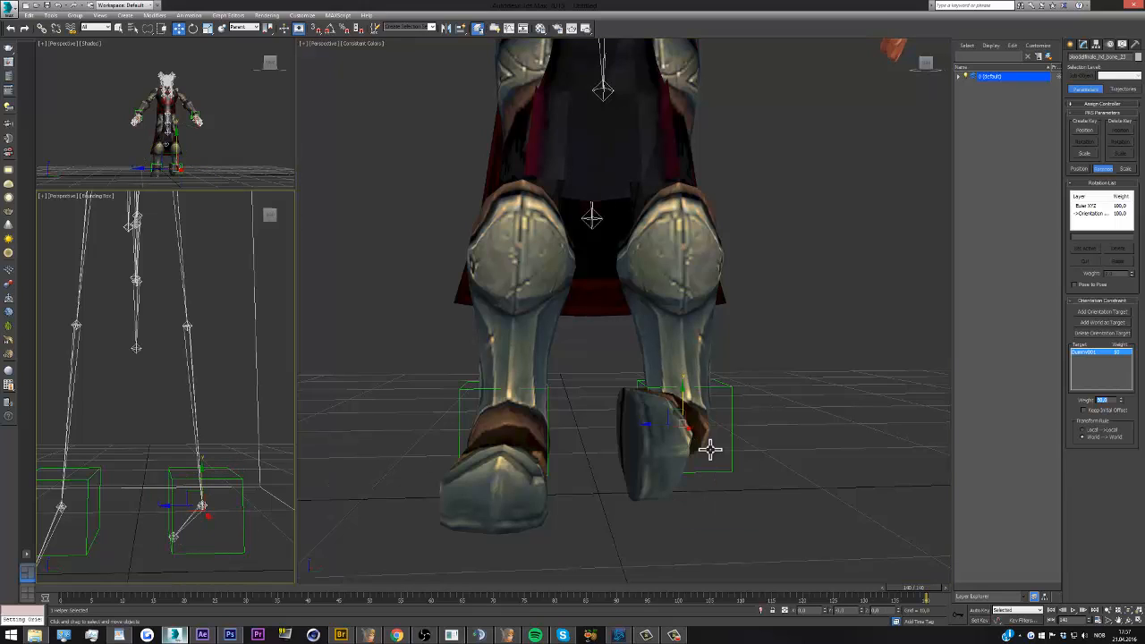
left_click(1083, 410)
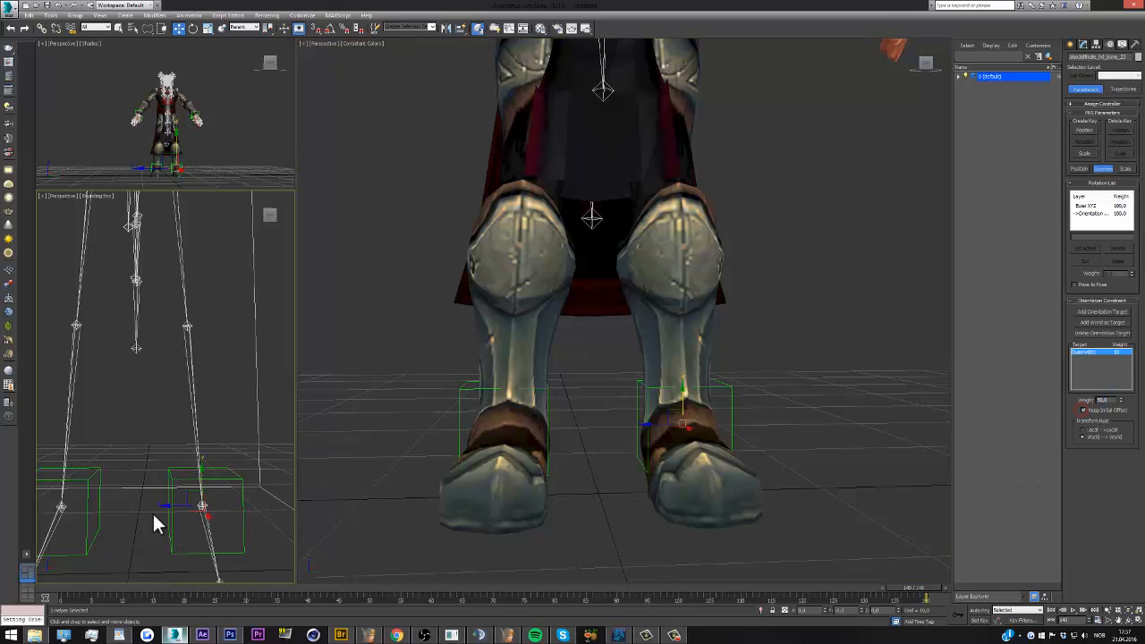
Select the foot bone at the character's right ankle and test that it controls the foot with a trial rotation, undoing the rotation
left_click(65, 504)
left_click(194, 29)
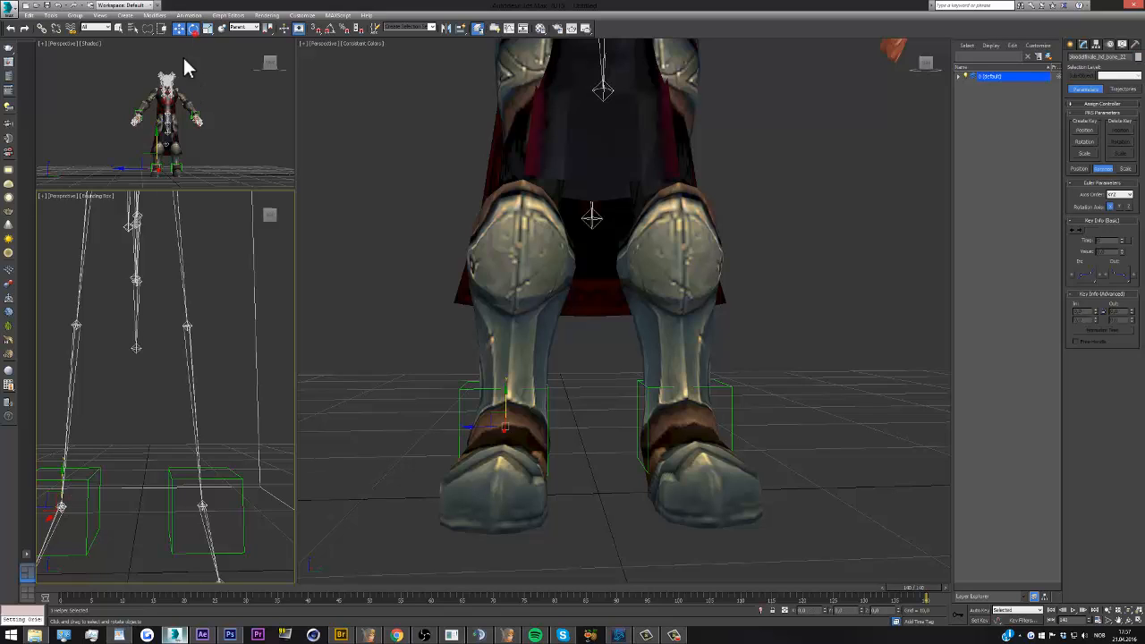
left_click_drag(60, 505, 107, 508)
key("ctrl+z")
Add an Orientation Constraint from the character's right foot bone to its surrounding ankle dummy, with Keep Initial Offset enabled
left_click(184, 13)
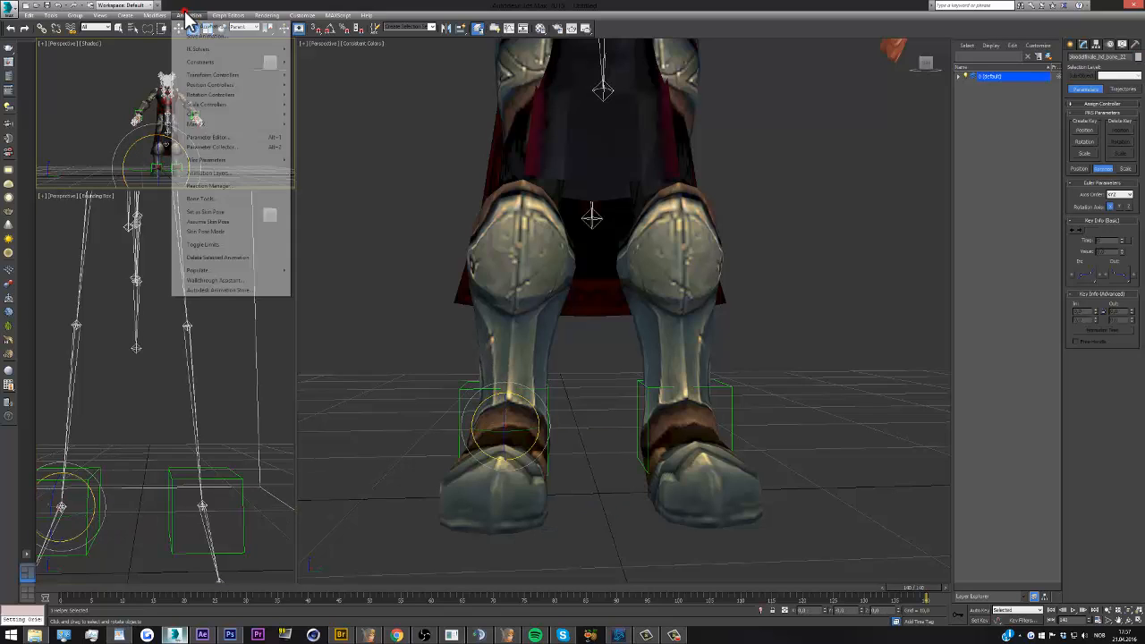
mouse_move(226, 62)
left_click(336, 128)
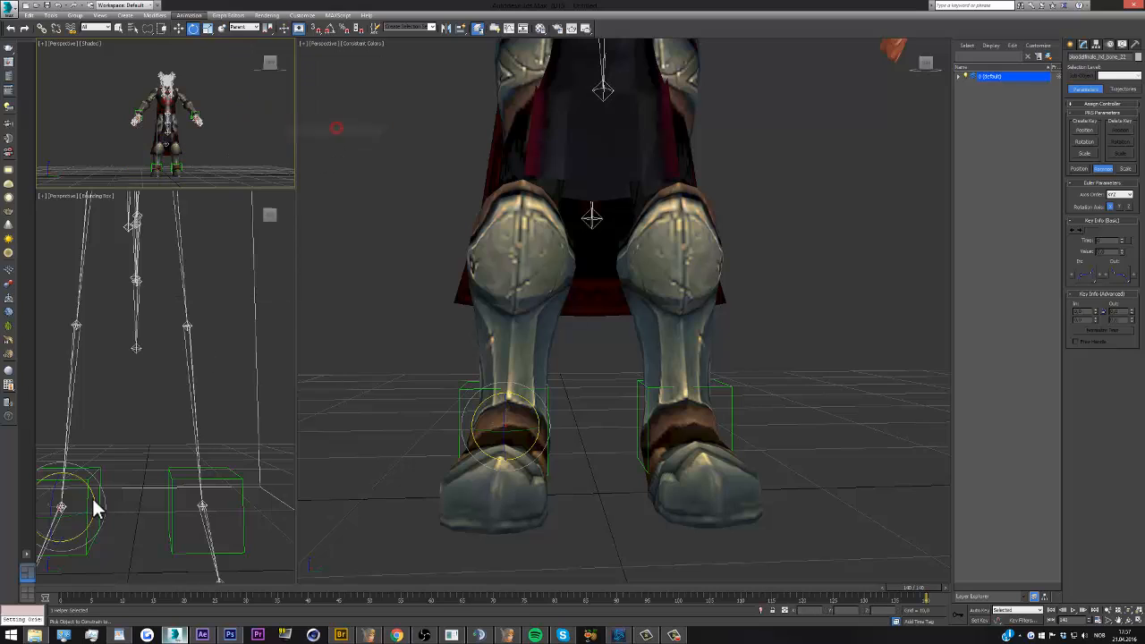
key("w")
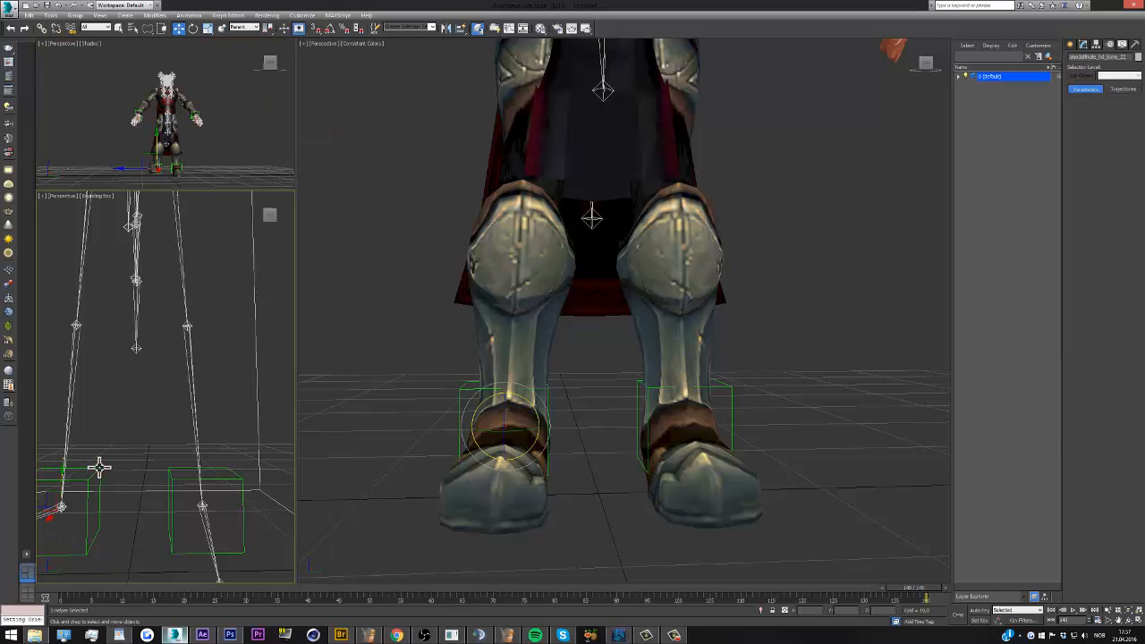
left_click(99, 466)
left_click(532, 539)
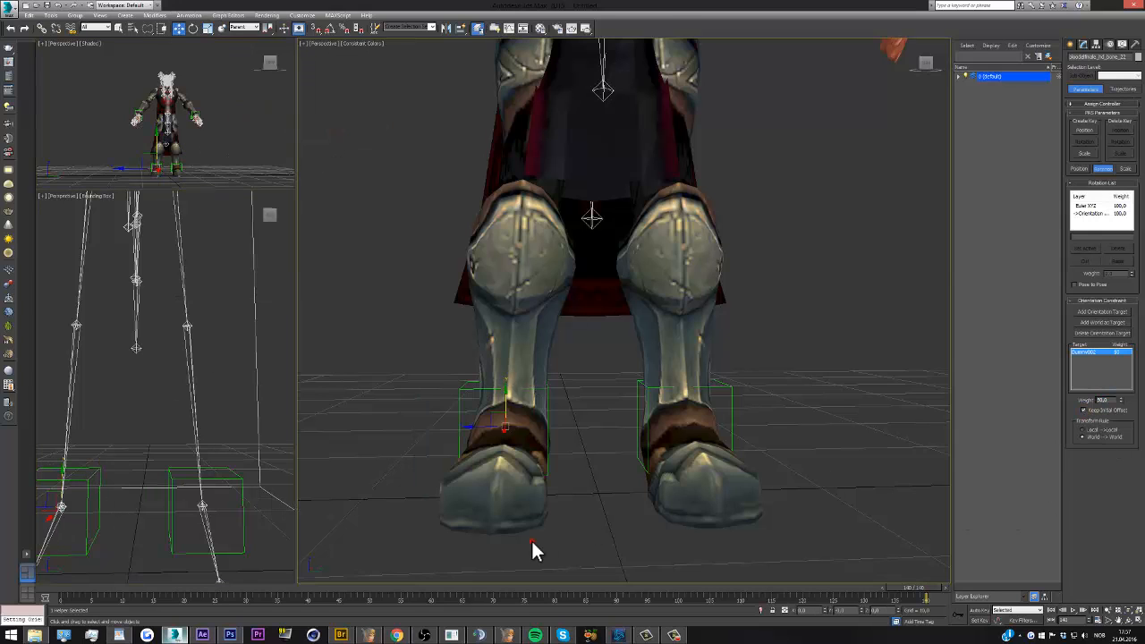
scroll(581, 494, "down", 5)
scroll(574, 340, "up", 2)
scroll(202, 528, "down", 5)
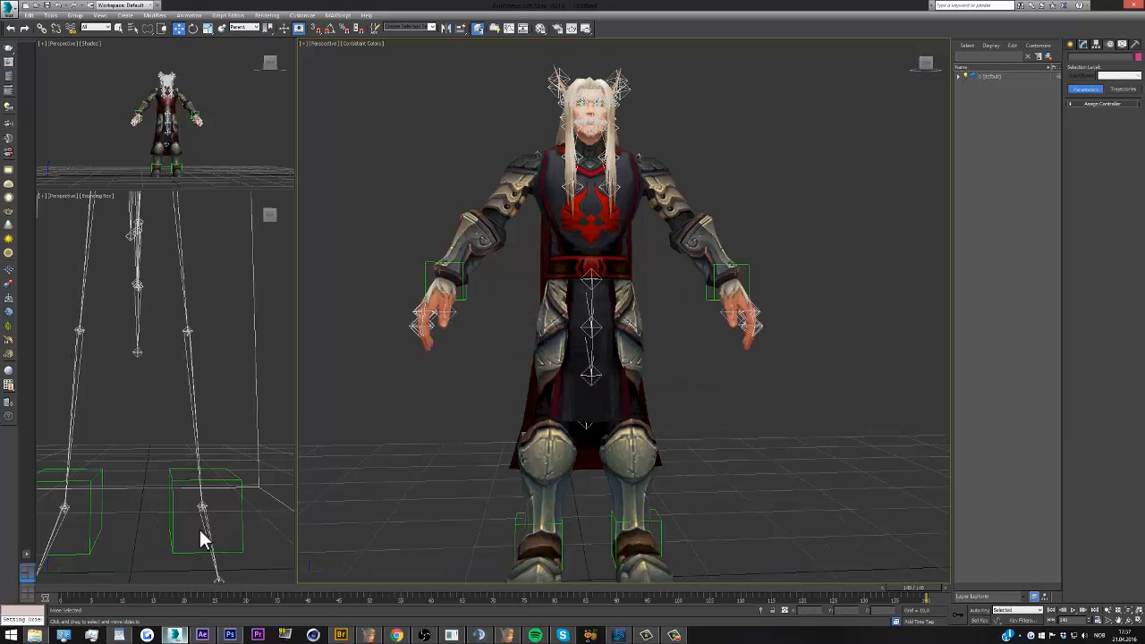
scroll(186, 548, "down", 3)
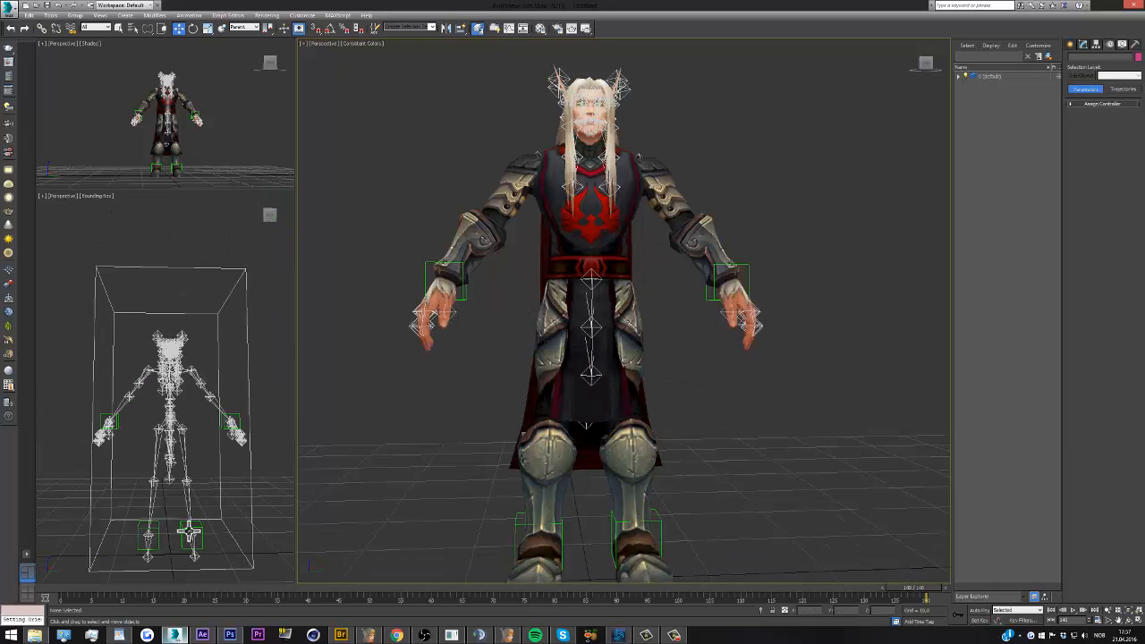
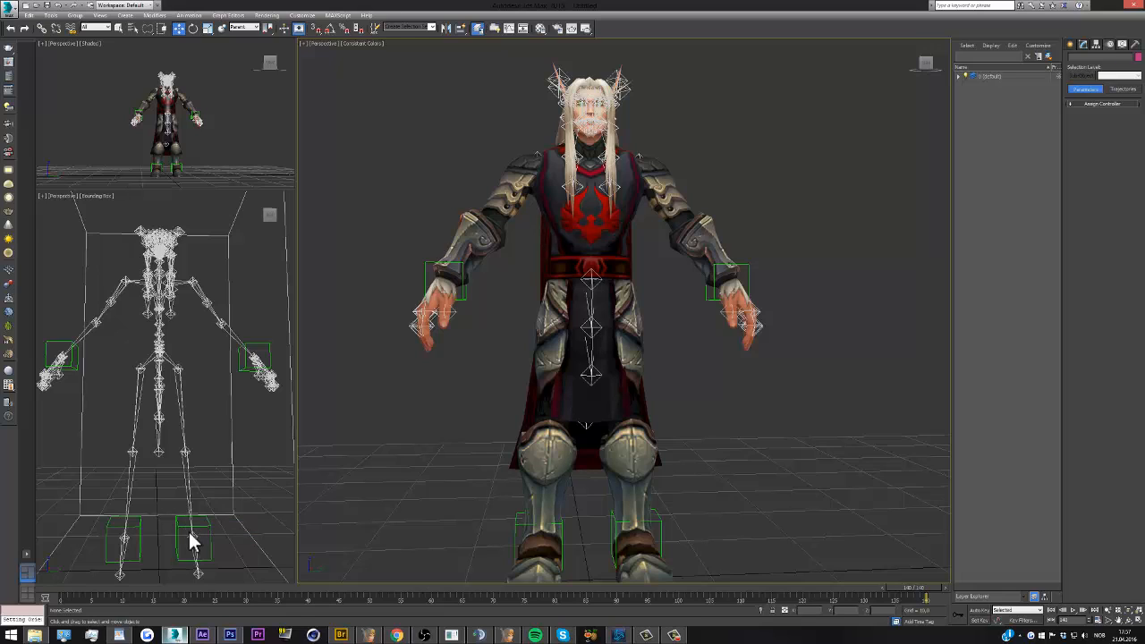
Examine the bones of the character's head up close in both the skeleton view and the textured view
left_click(192, 499)
mouse_move(274, 217)
left_mouse_down()
mouse_move(259, 216)
mouse_move(278, 217)
left_mouse_up()
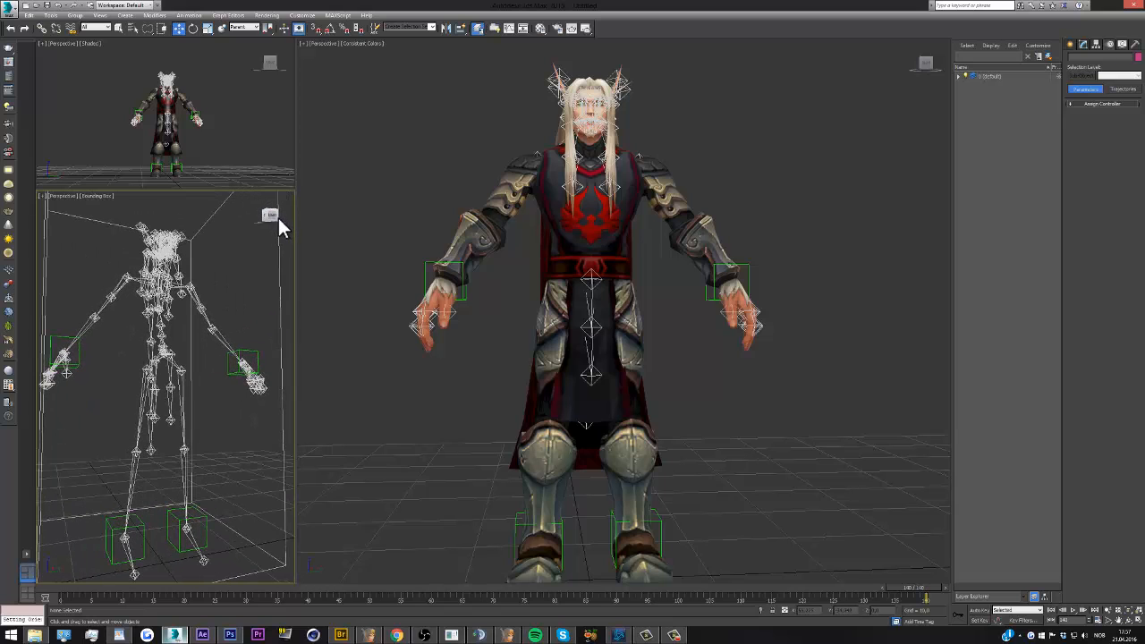
scroll(152, 411, "down", 3)
scroll(157, 301, "up", 5)
scroll(157, 299, "up", 2)
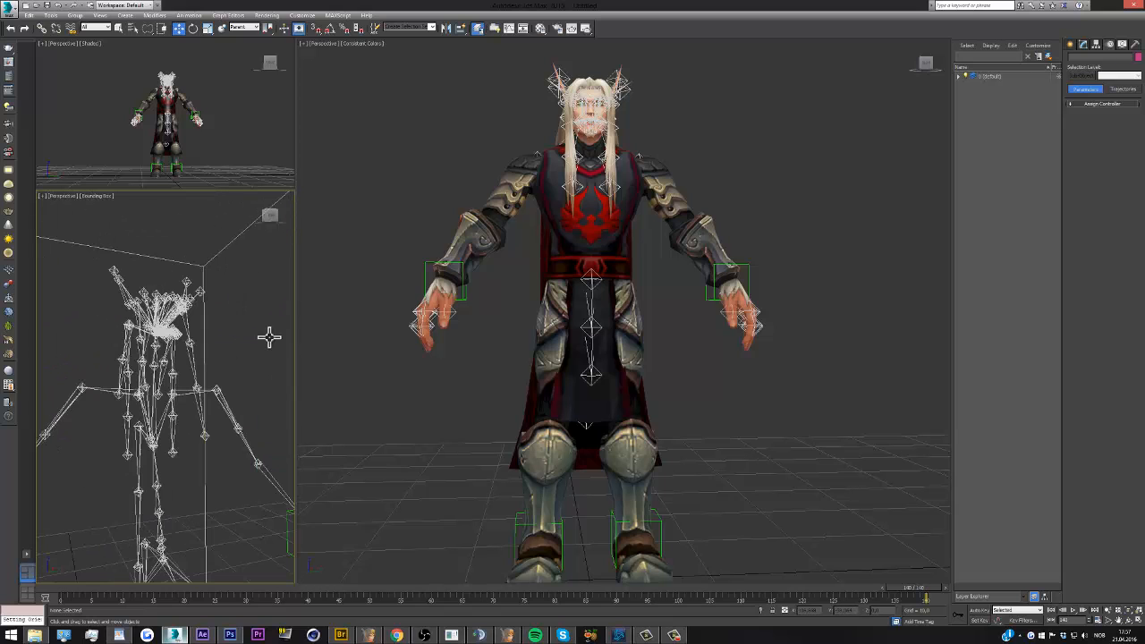
scroll(603, 420, "down", 2)
scroll(595, 225, "up", 8)
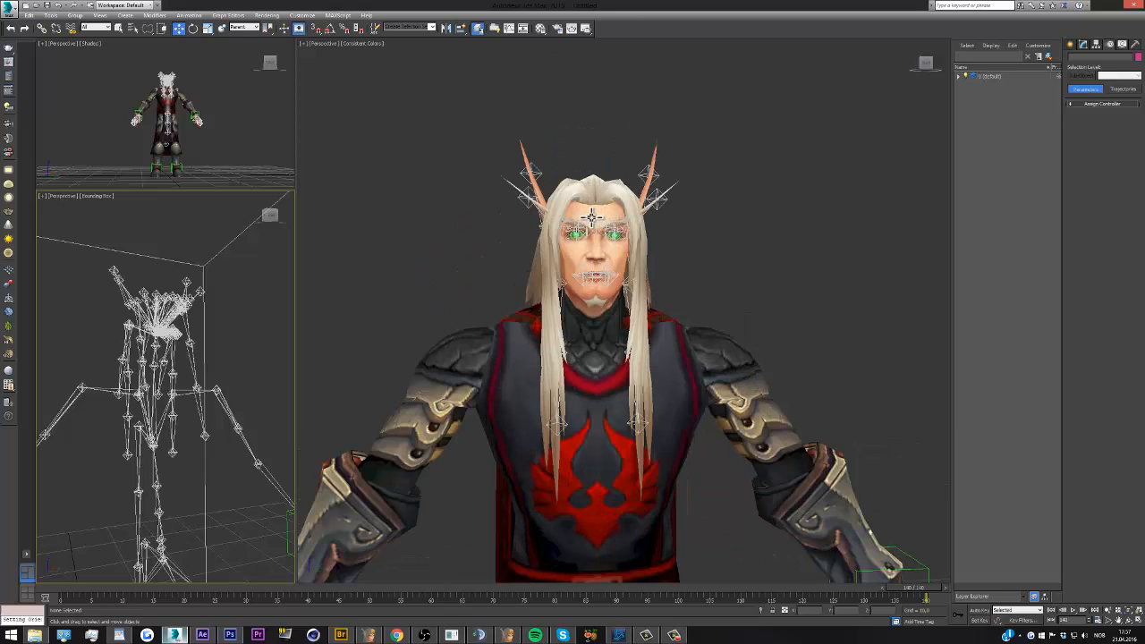
scroll(591, 224, "up", 1)
scroll(588, 225, "down", 1)
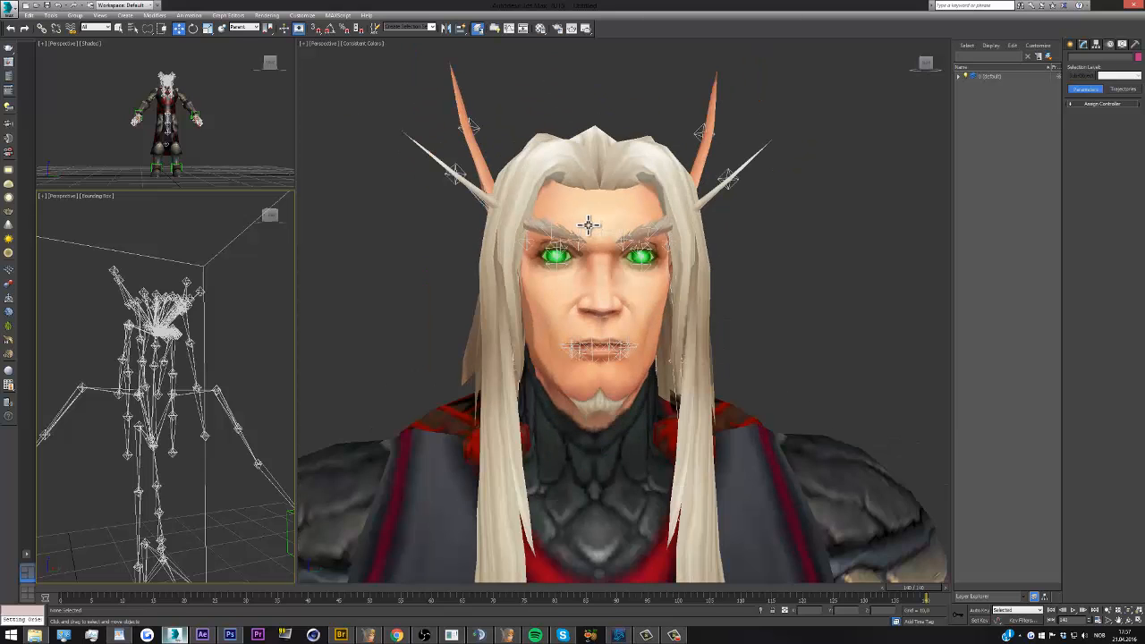
scroll(586, 224, "down", 2)
scroll(582, 226, "up", 2)
Inspect the overlapping bones above each eye to check which ones sit at the character's brows
left_click(555, 249)
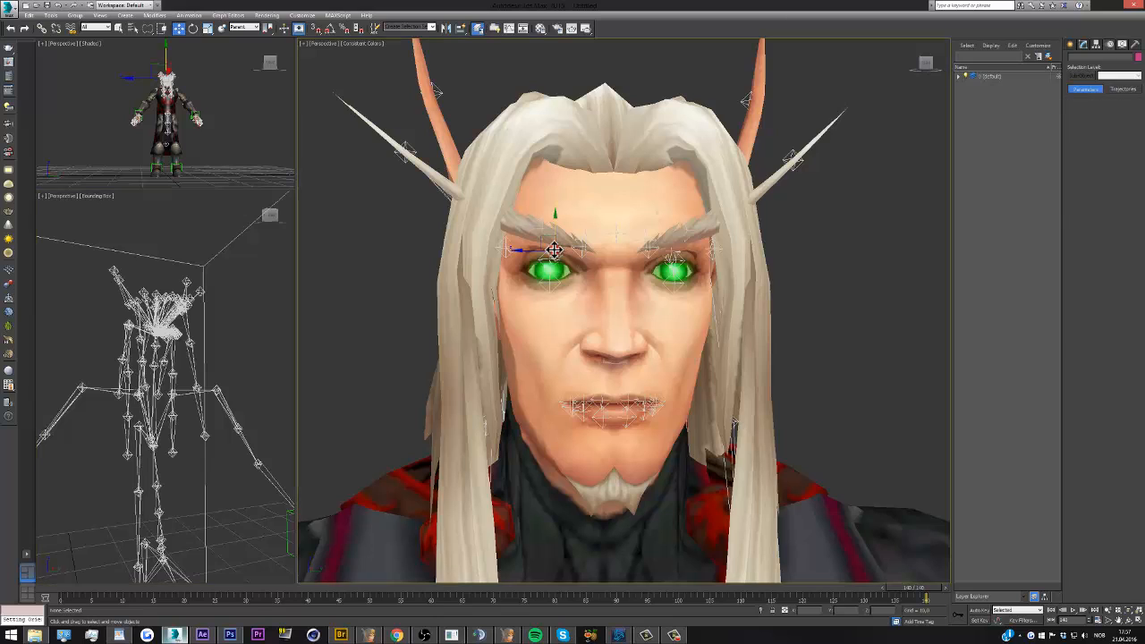
left_click_drag(925, 63, 924, 65)
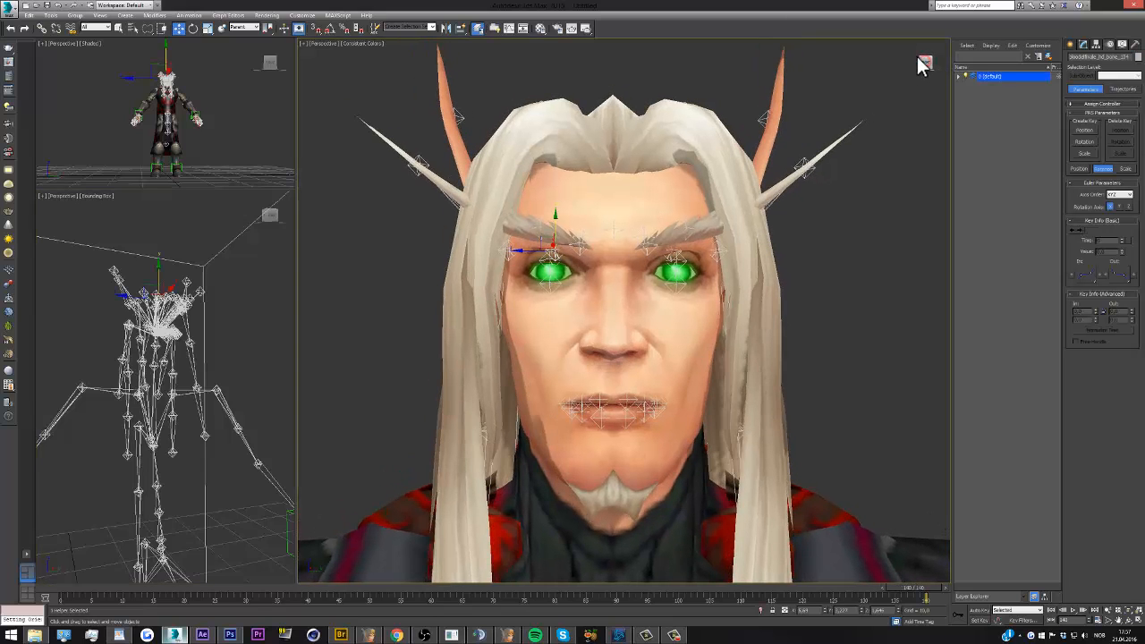
left_click(671, 252, "ctrl")
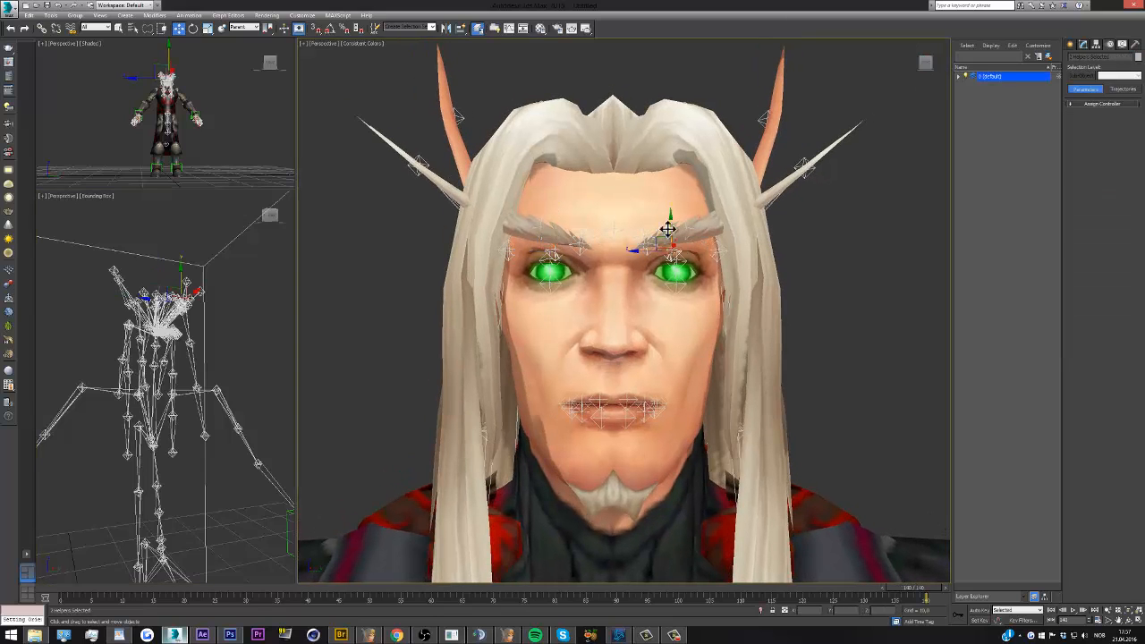
right_click(616, 250)
left_click(626, 230)
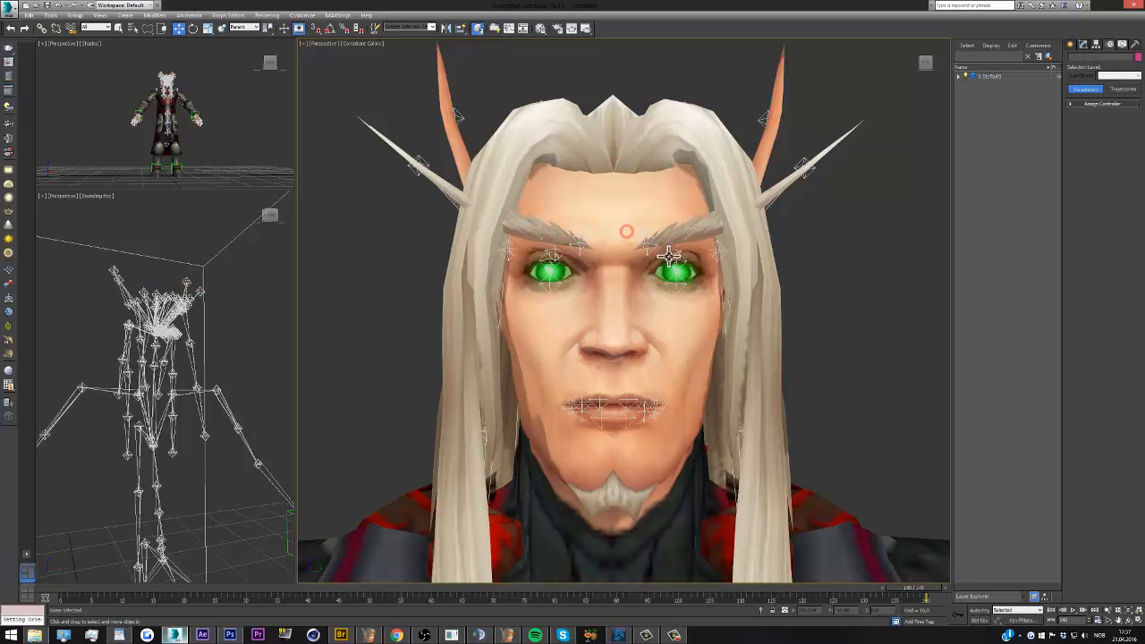
left_click(671, 251)
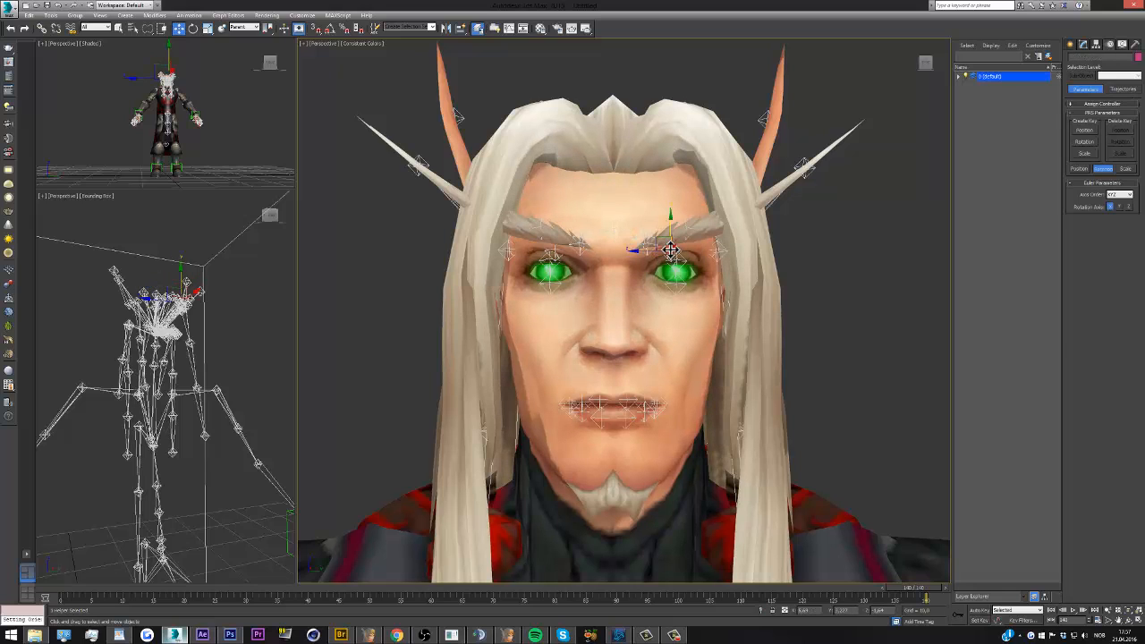
left_click(555, 248, "ctrl")
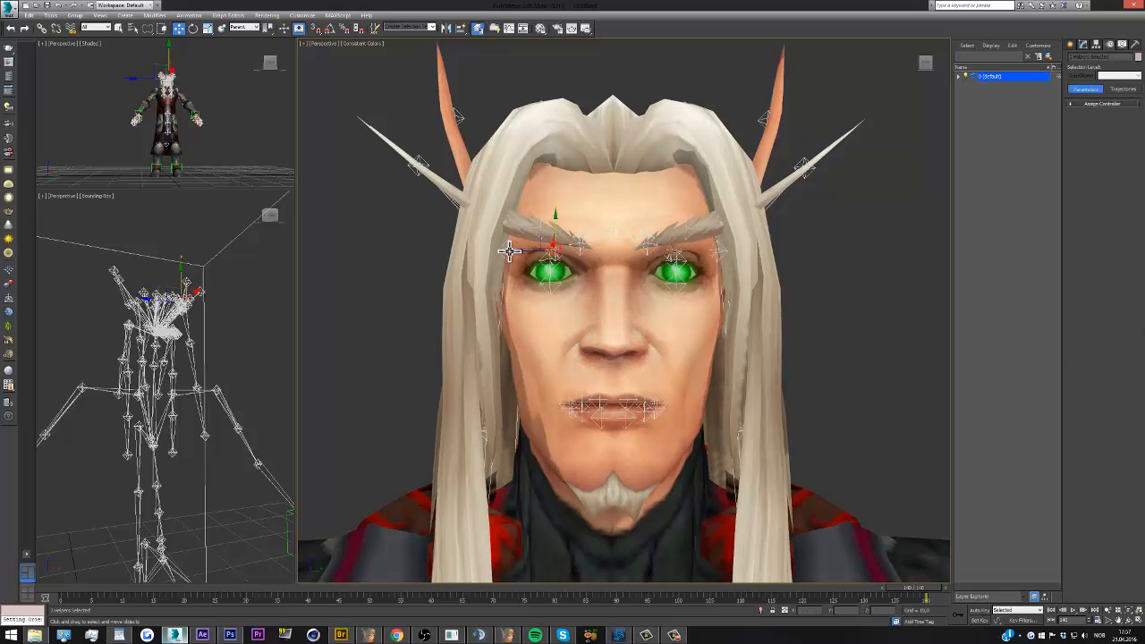
right_click(715, 253)
left_click(732, 226)
left_click(671, 252)
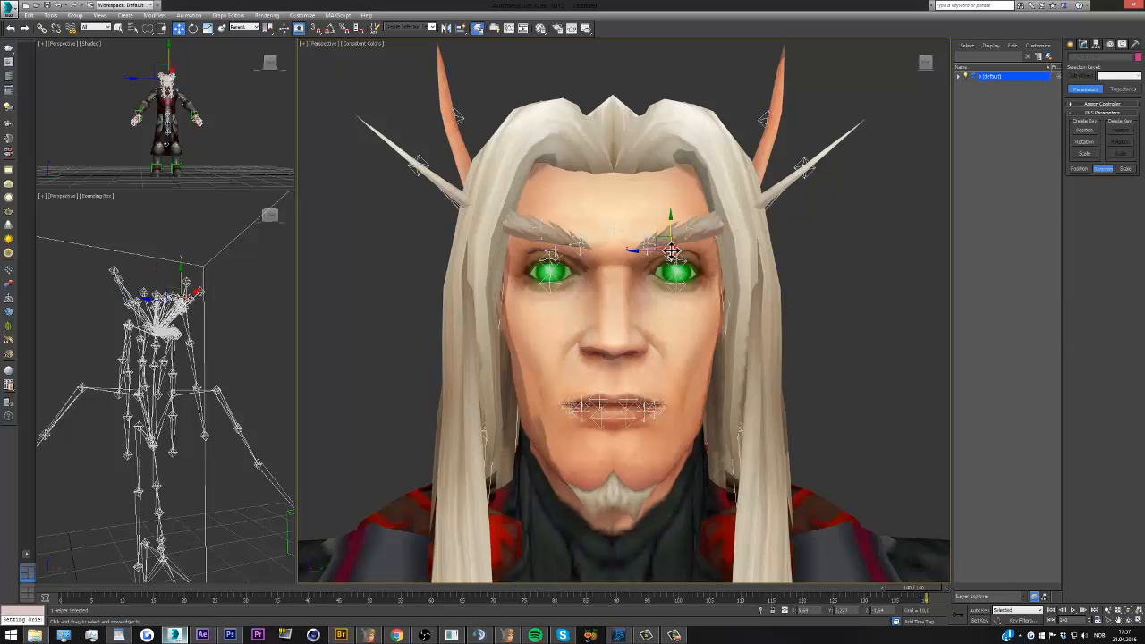
left_click(572, 245)
scroll(688, 275, "down", 5)
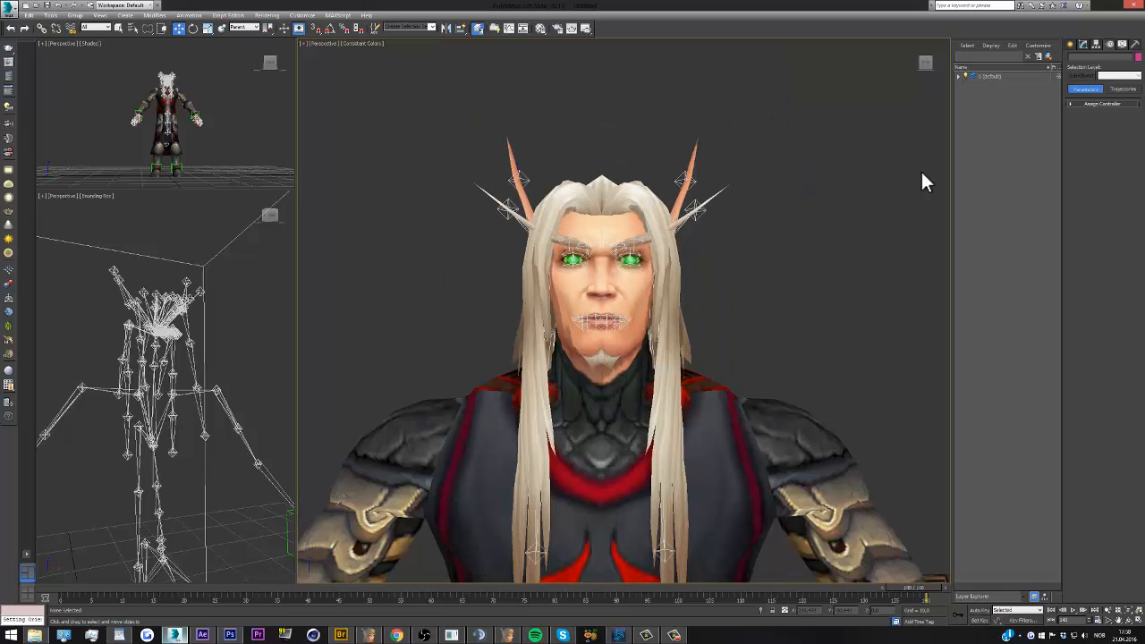
Create a dummy helper and align it to the central forehead bone
left_click(1070, 44)
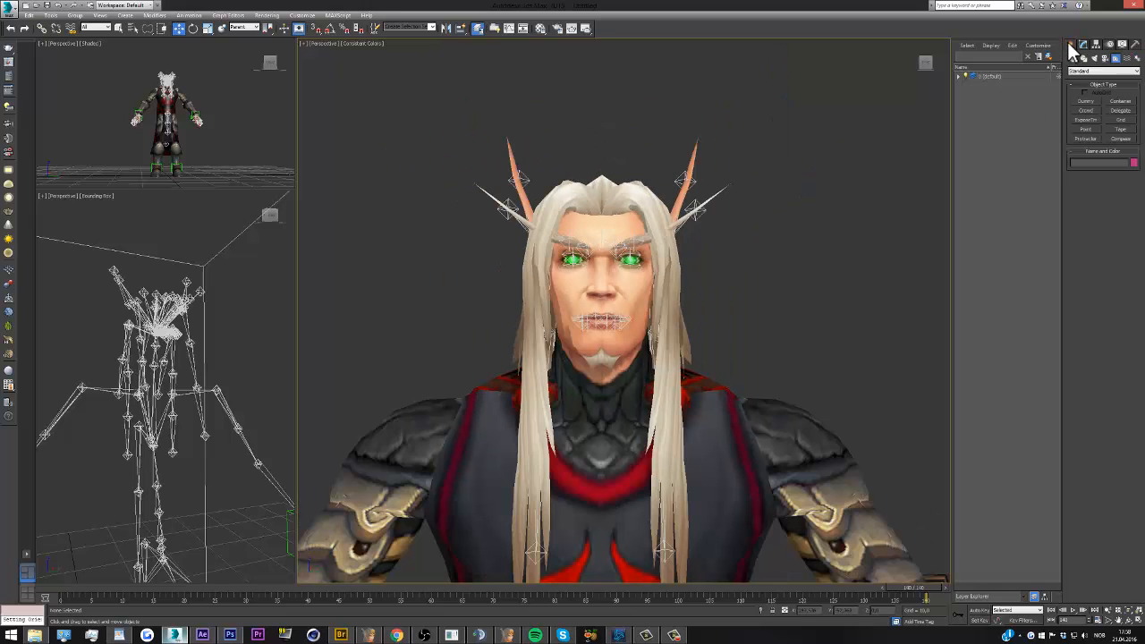
left_click(1088, 102)
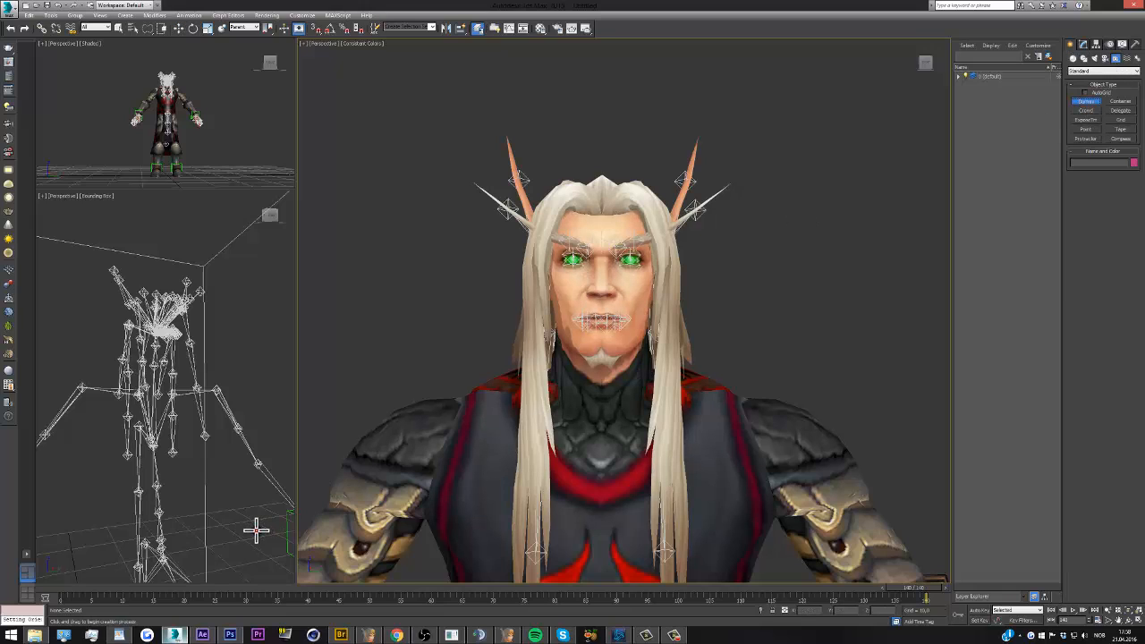
left_click(256, 531)
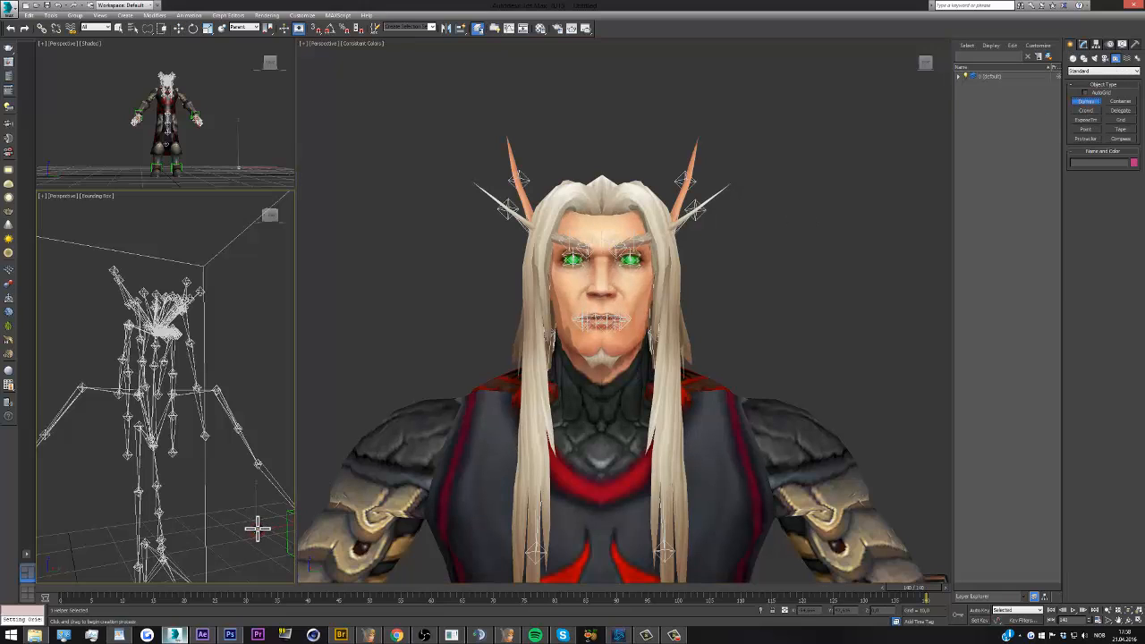
left_click(269, 216)
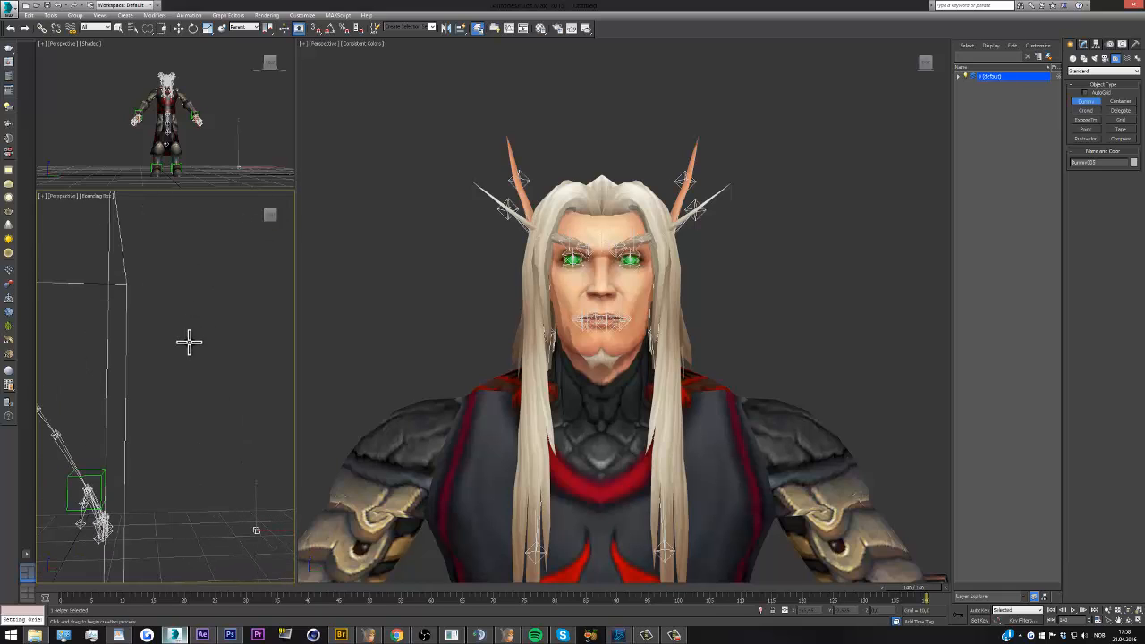
scroll(200, 348, "down", 3)
scroll(88, 340, "up", 3)
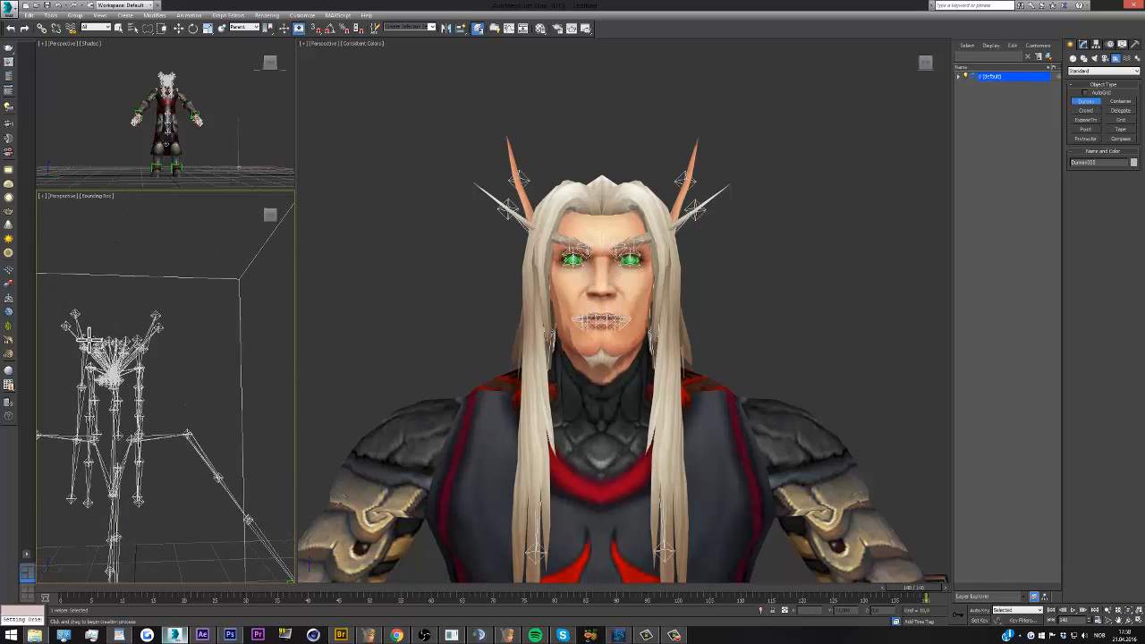
scroll(89, 339, "up", 2)
left_click(462, 30)
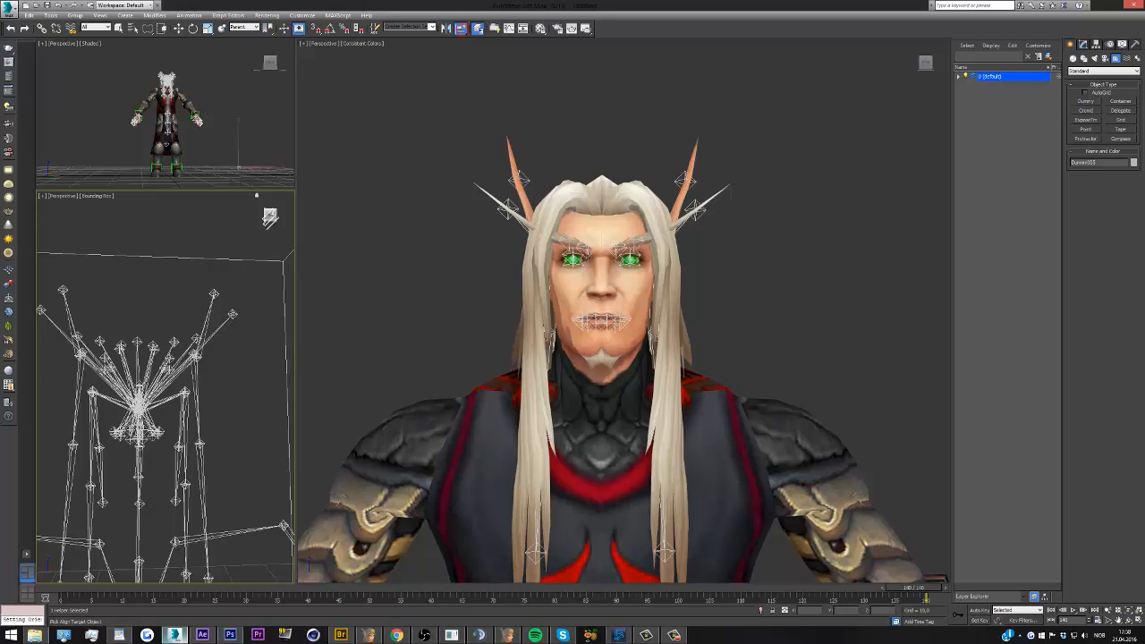
left_click(136, 342)
scroll(614, 268, "up", 3)
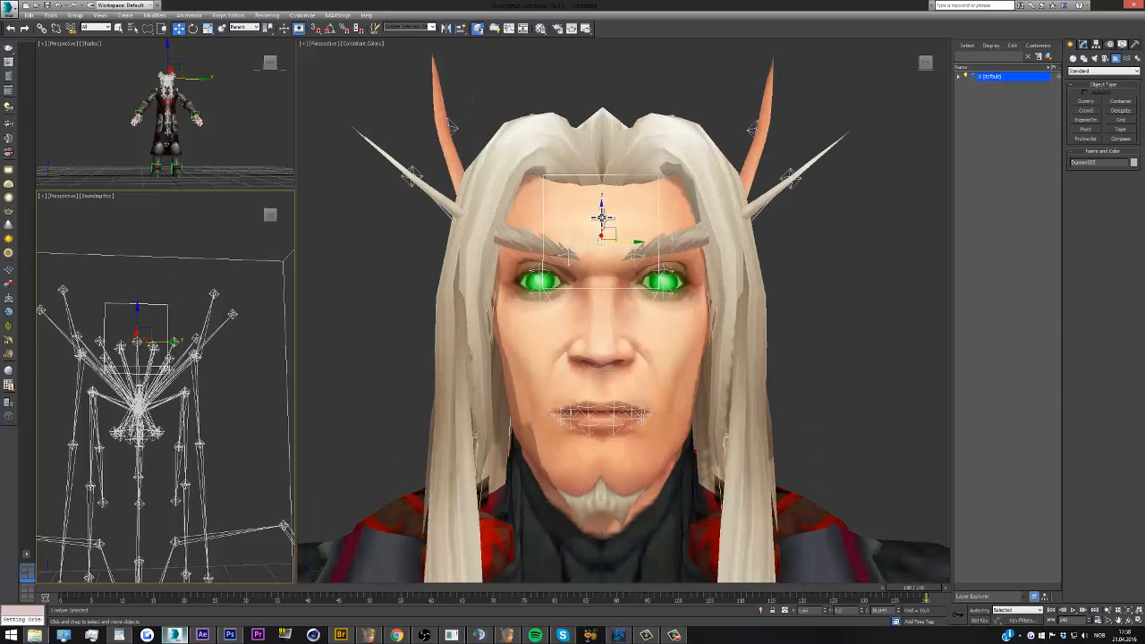
Move the new dummy down between the character's eyes and scale it down uniformly to a small box over the nose bridge
left_click_drag(601, 218, 602, 251)
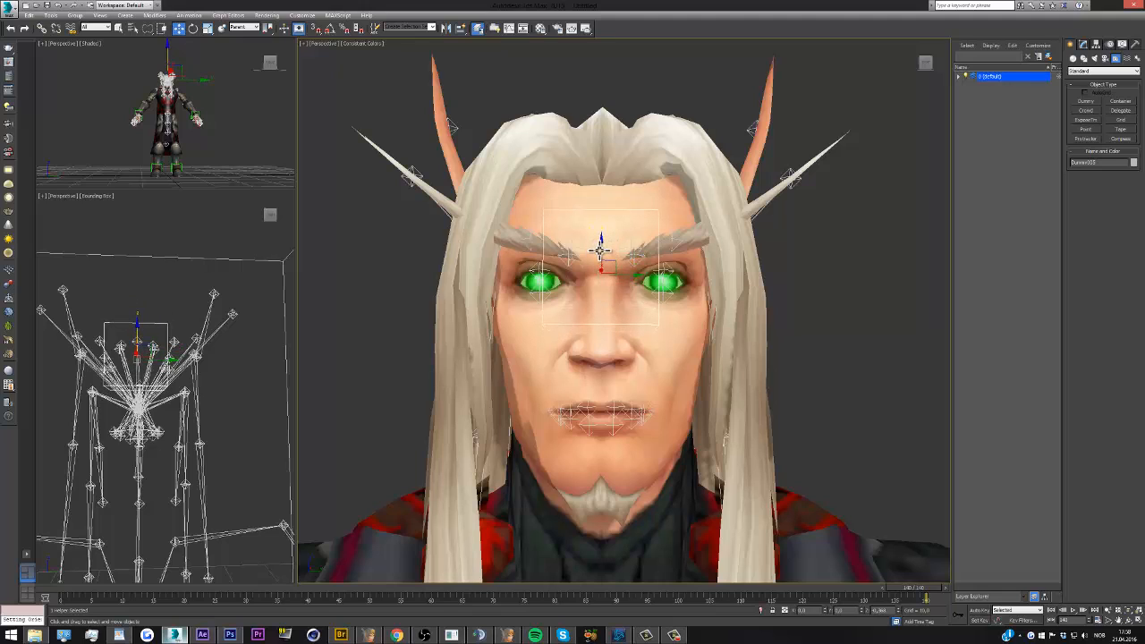
left_click(207, 28)
left_click_drag(590, 274, 583, 386)
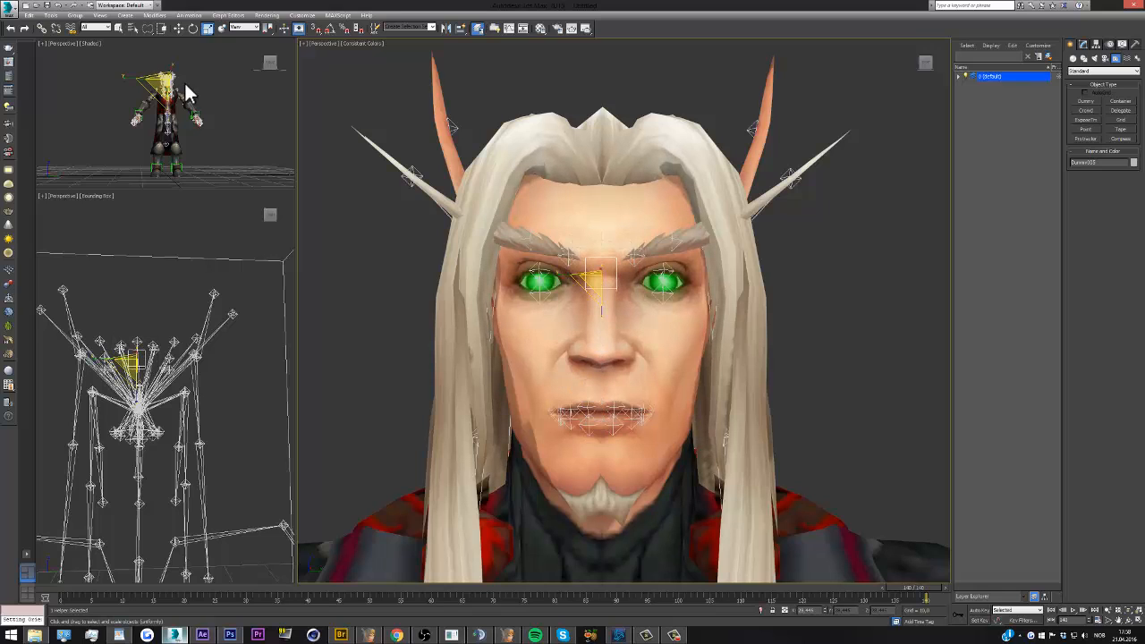
Copy the small nose-bridge dummy up onto the forehead and scale the copy into a wide rectangle above the brows
left_click(181, 28)
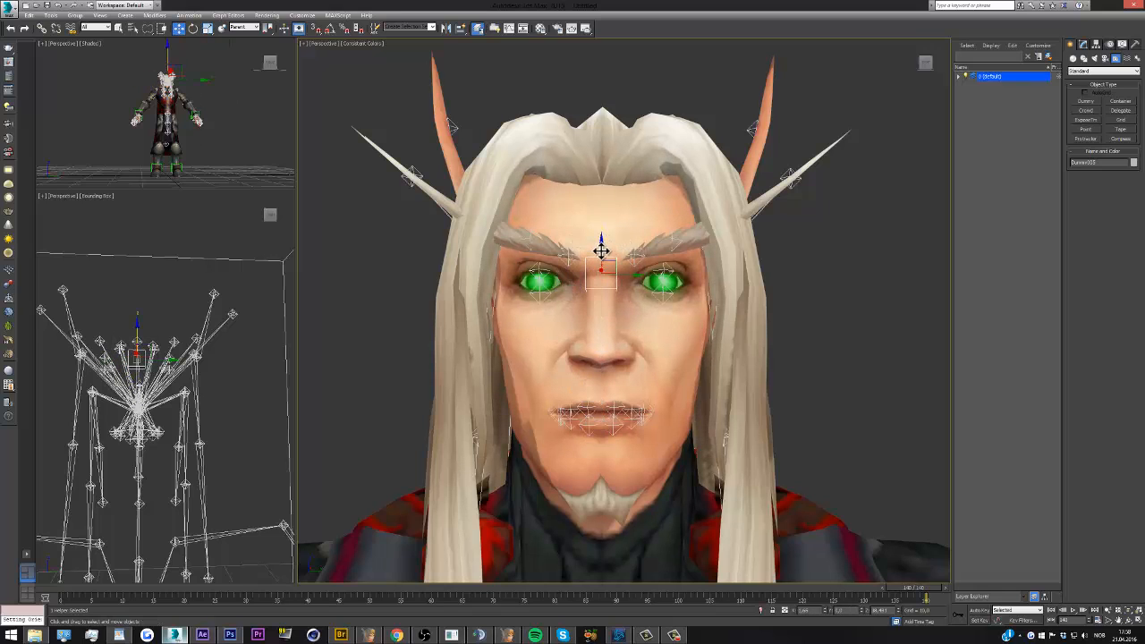
mouse_move(600, 248)
left_mouse_down("shift")
mouse_move(606, 194)
mouse_move(557, 191)
mouse_move(492, 227)
left_mouse_up("shift")
left_click(579, 356)
left_click(207, 28)
left_click_drag(601, 257, 603, 271)
Clone the wide forehead dummy as a narrow one at its centre, and place copies of the narrow dummy on either side
left_click_drag(564, 221, 691, 233)
left_click(576, 355)
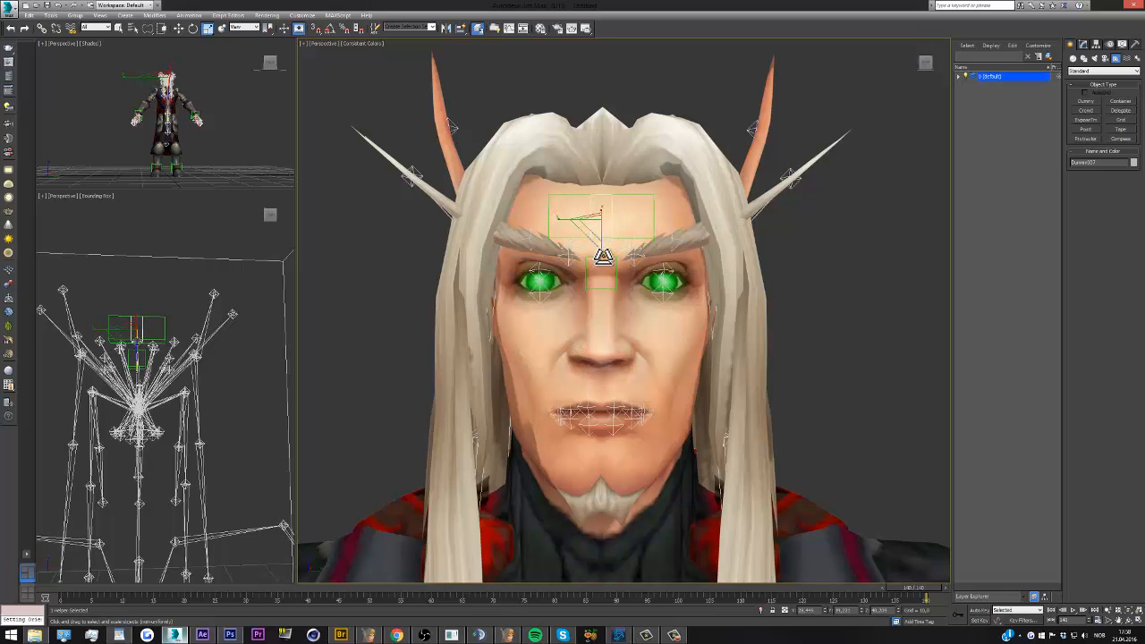
left_click(179, 27)
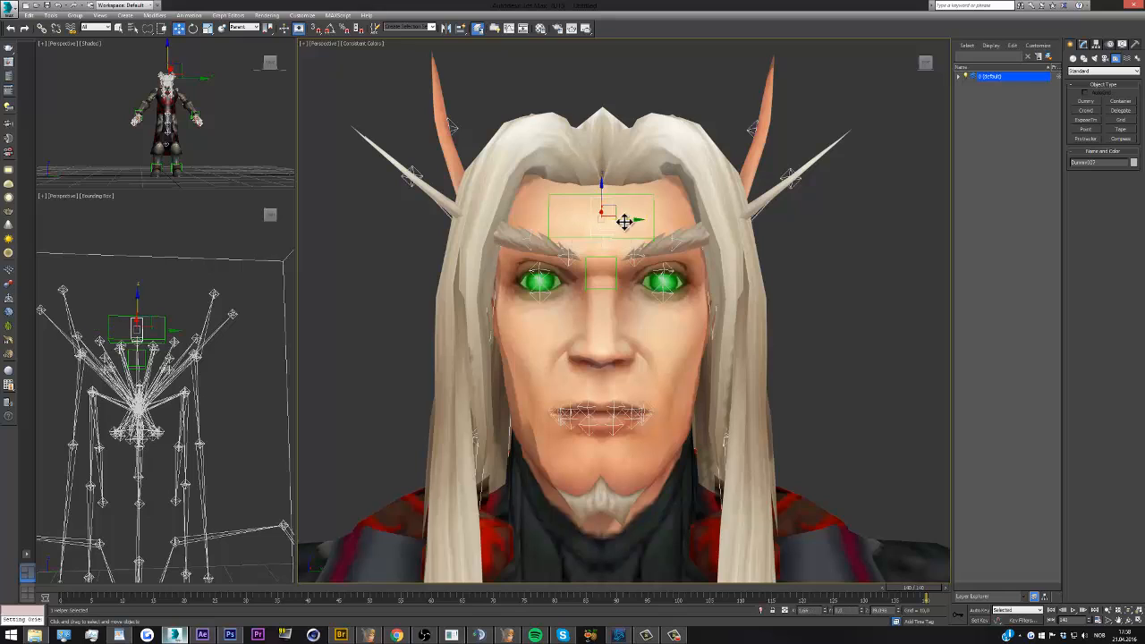
mouse_move(609, 221)
left_mouse_down("shift")
mouse_move(595, 222)
mouse_move(658, 220)
left_mouse_up("shift")
left_click(574, 356)
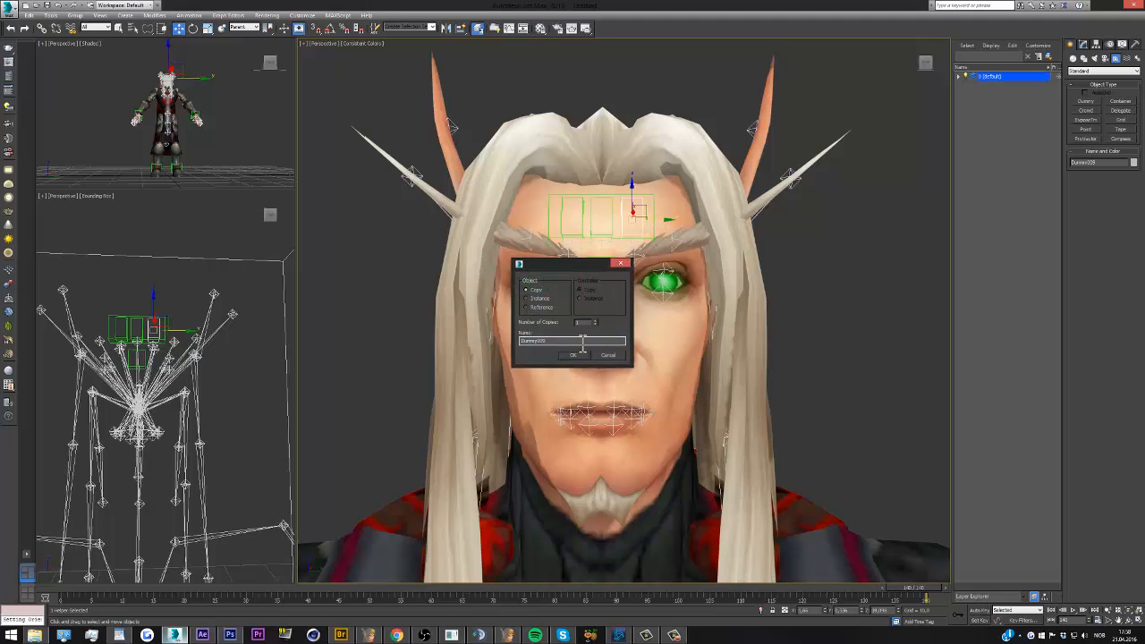
left_click(573, 355)
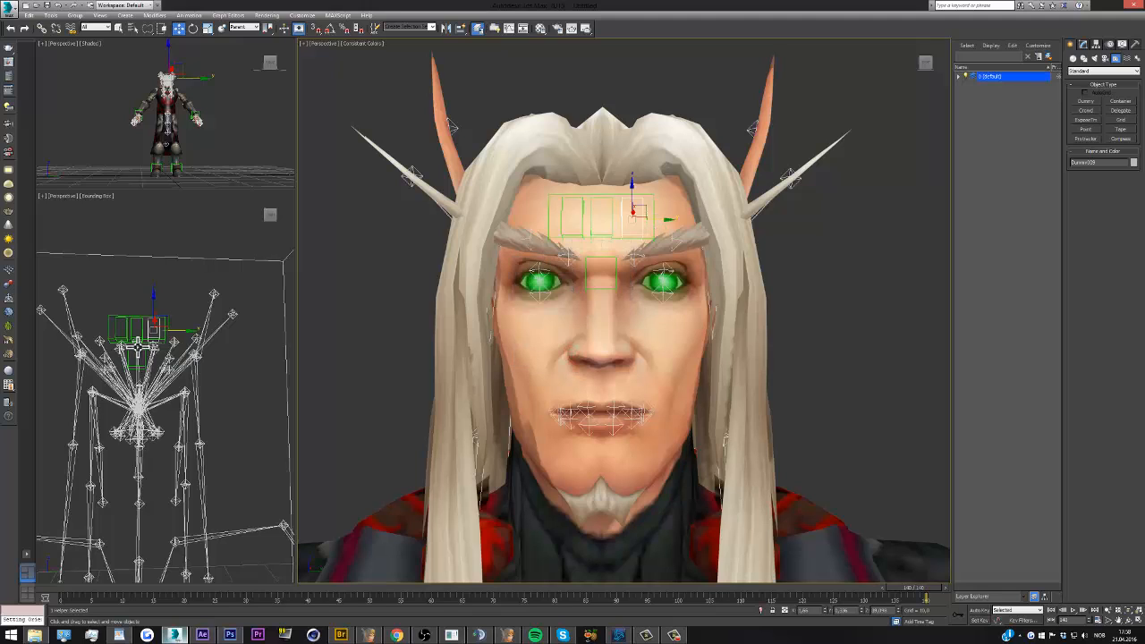
Link the central forehead bone to the middle narrow dummy on the forehead
left_click(138, 348)
scroll(138, 348, "up", 2)
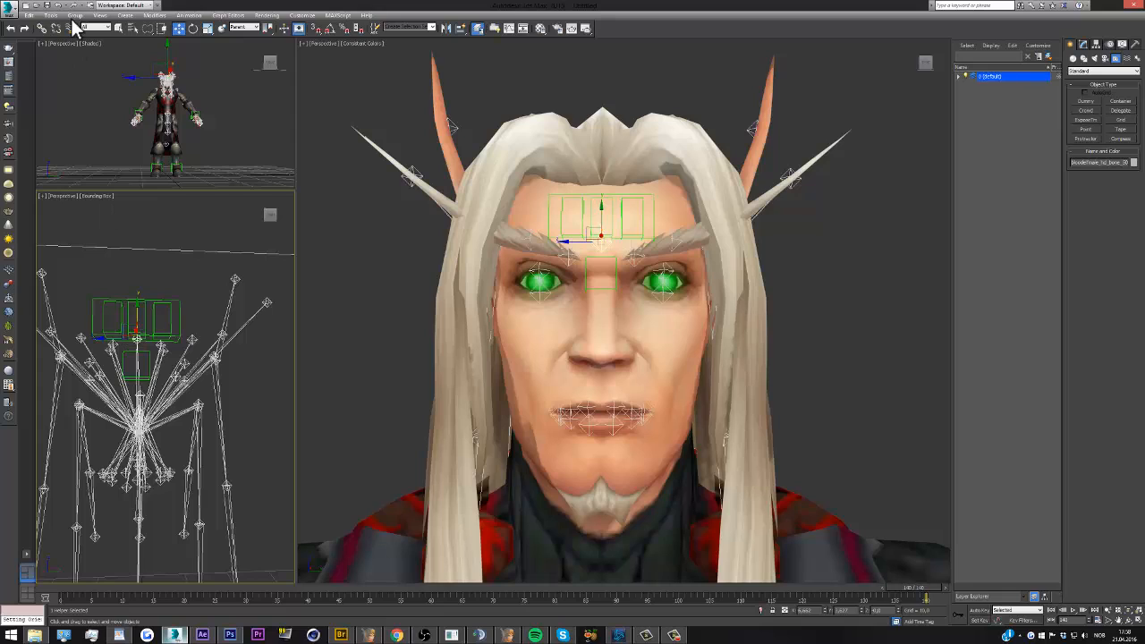
left_click(42, 27)
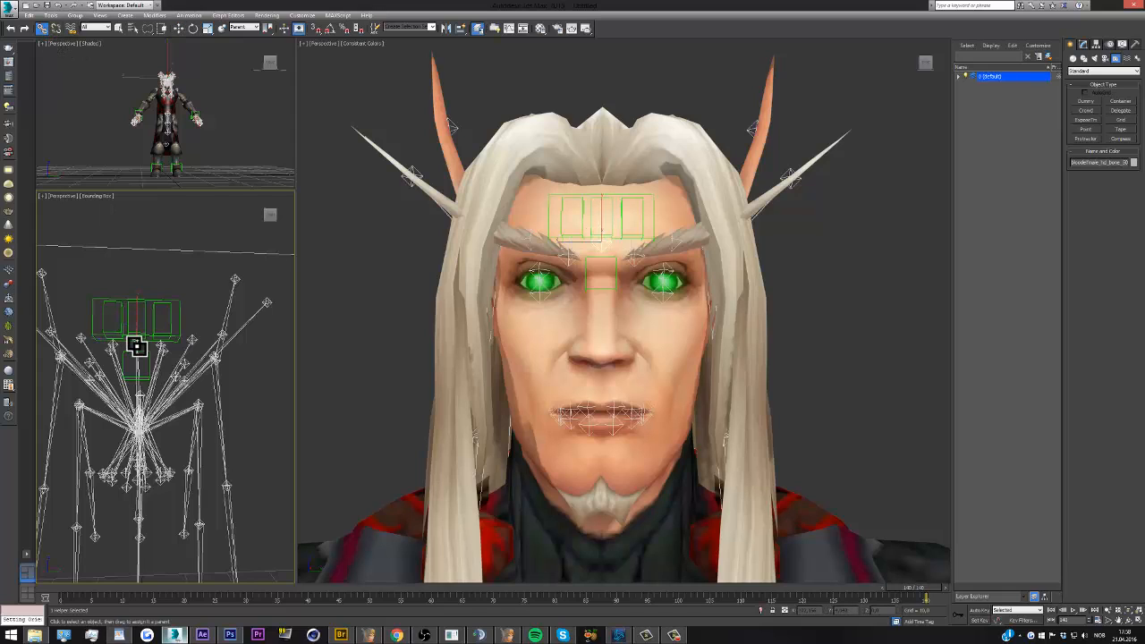
left_click_drag(136, 345, 147, 321)
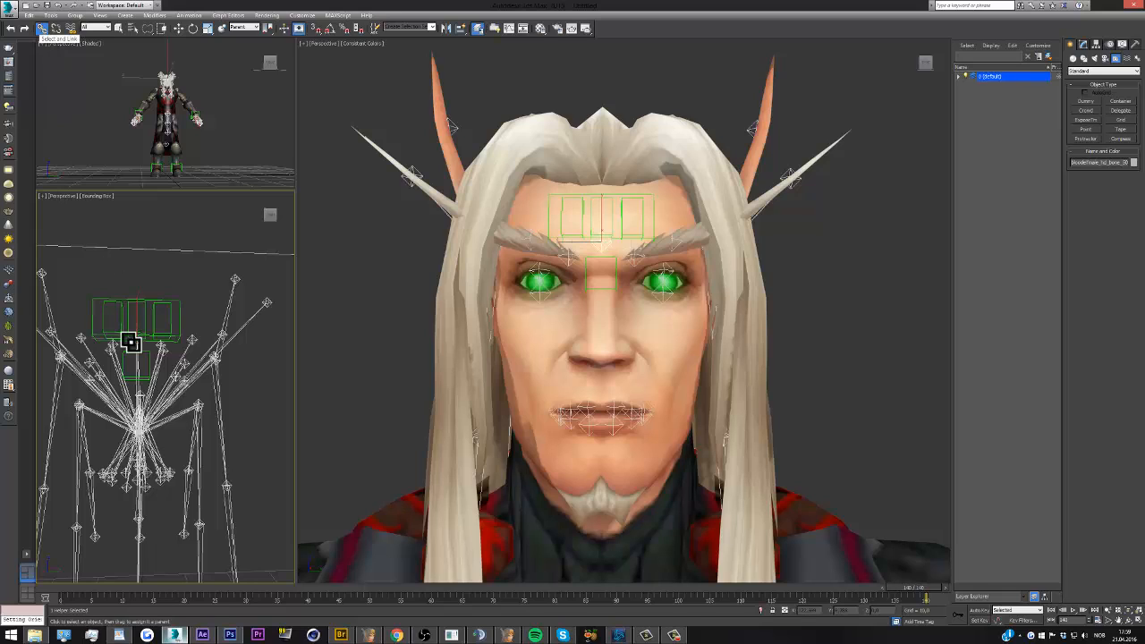
left_click_drag(137, 345, 140, 308)
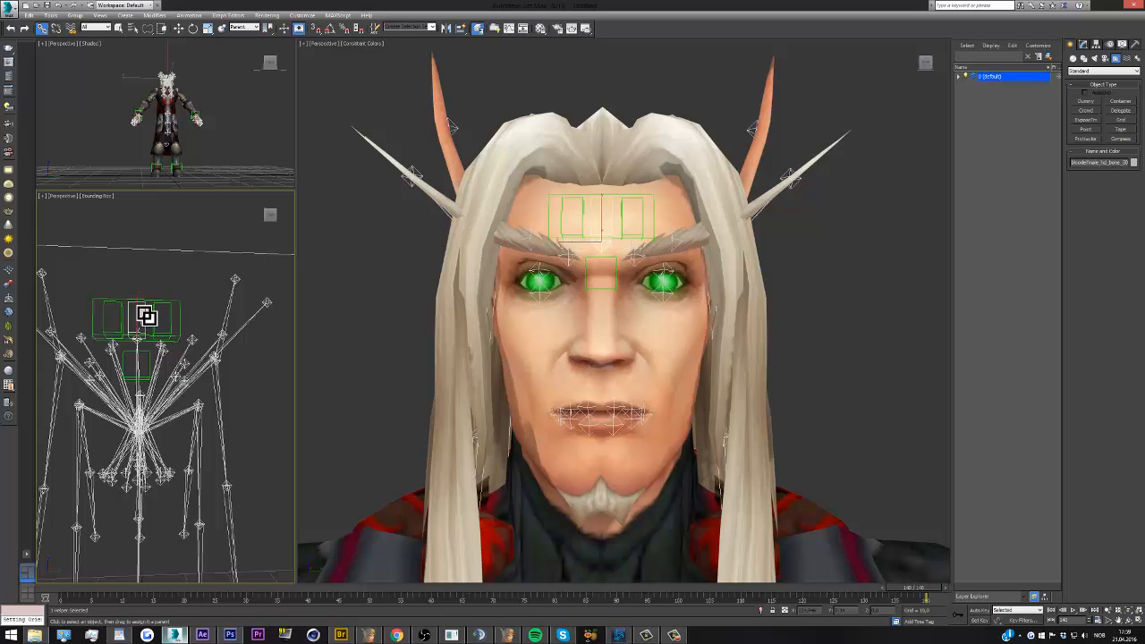
right_click(140, 298)
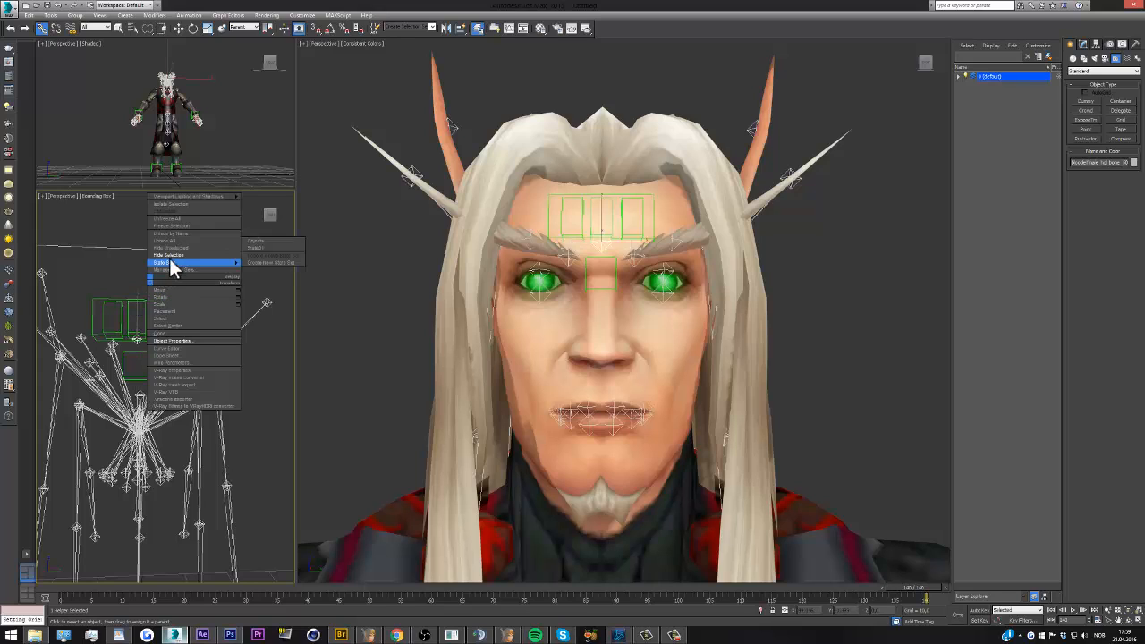
left_click(170, 262)
Link the inner and outer brow bones on the character's left side to the narrow forehead dummy above them
left_click(161, 350)
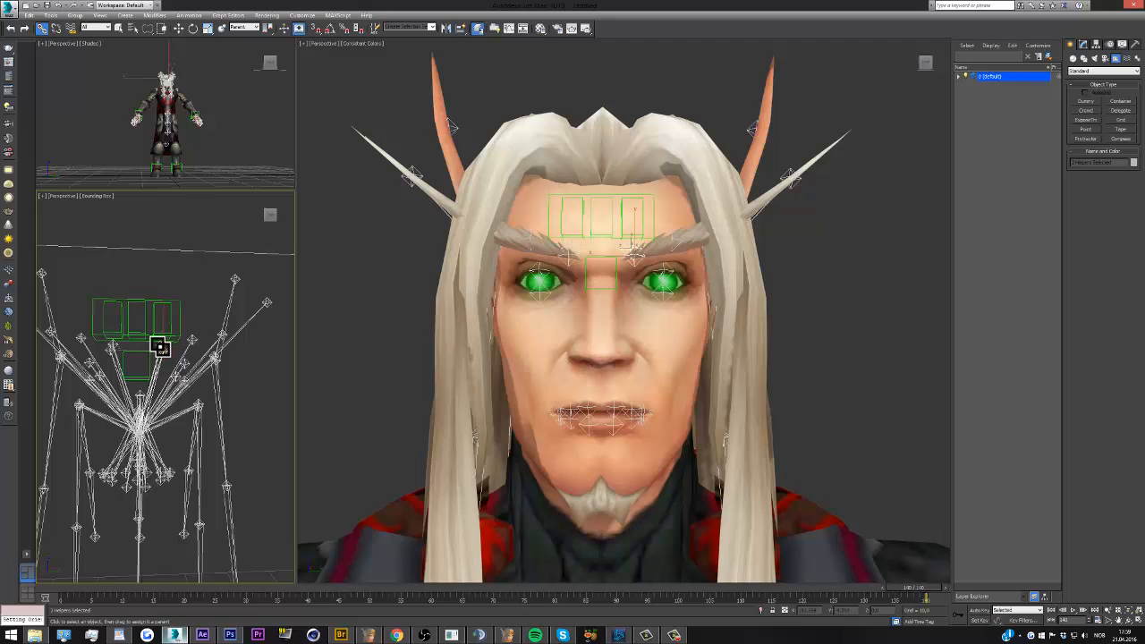
left_click(192, 339, "ctrl")
left_click_drag(191, 340, 173, 320)
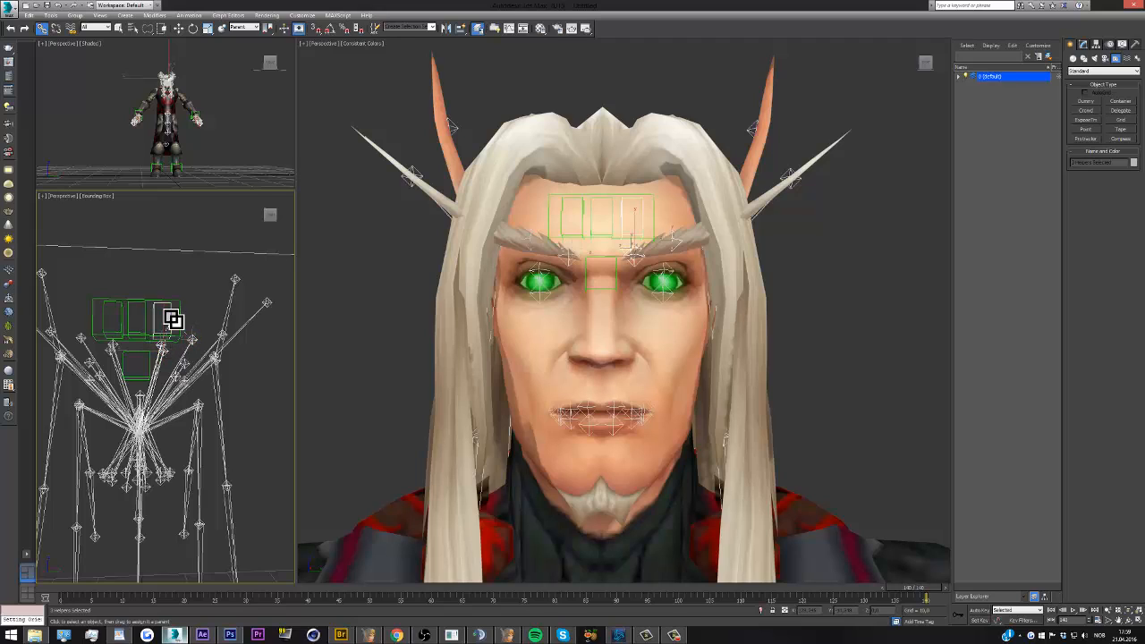
Try moving the narrow dummy above the character's left brow upward to test the linked brow bones, and undo the move
left_click(171, 320)
key("w")
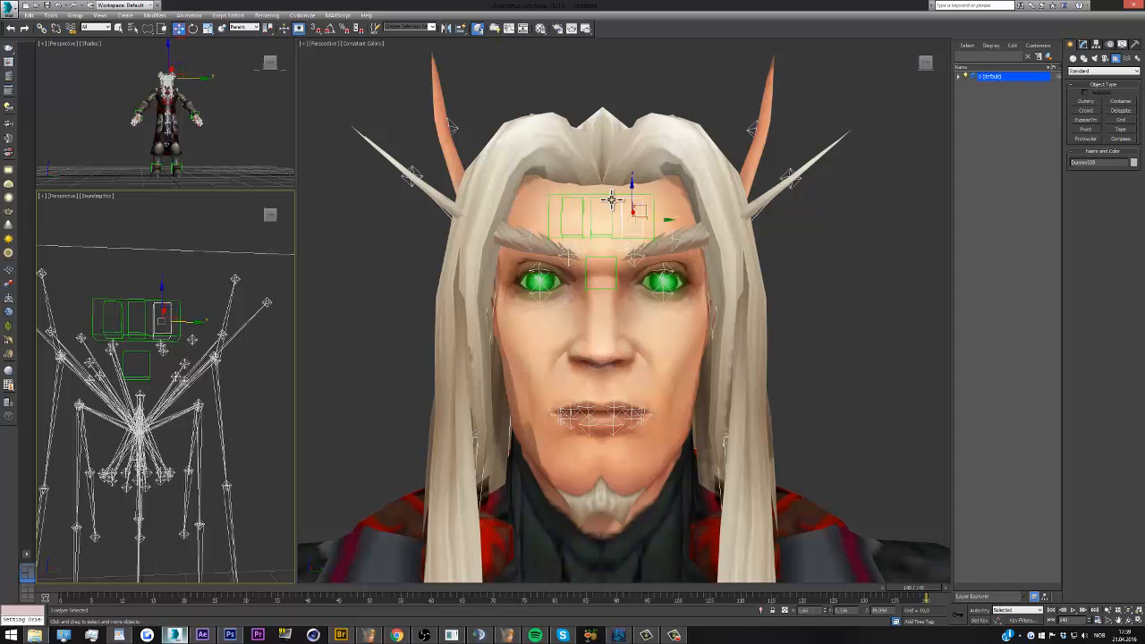
left_click_drag(631, 195, 627, 179)
key("ctrl+z")
Hide the inner and outer brow bones on the character's left side
left_click(192, 340)
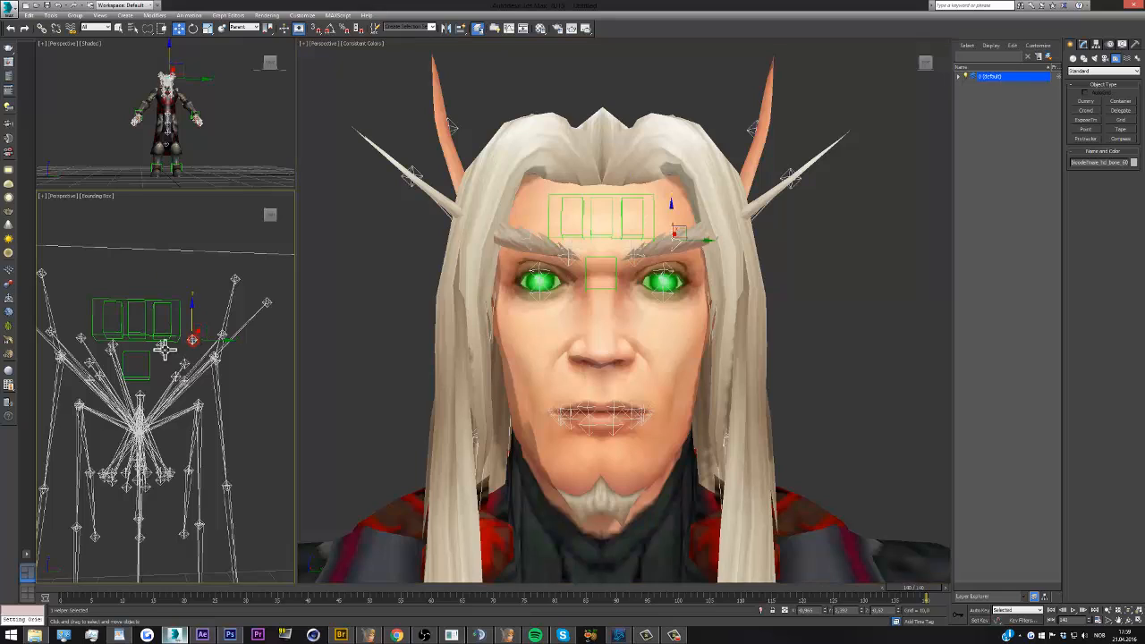
left_click(164, 350, "ctrl")
right_click(185, 315)
left_click(203, 293)
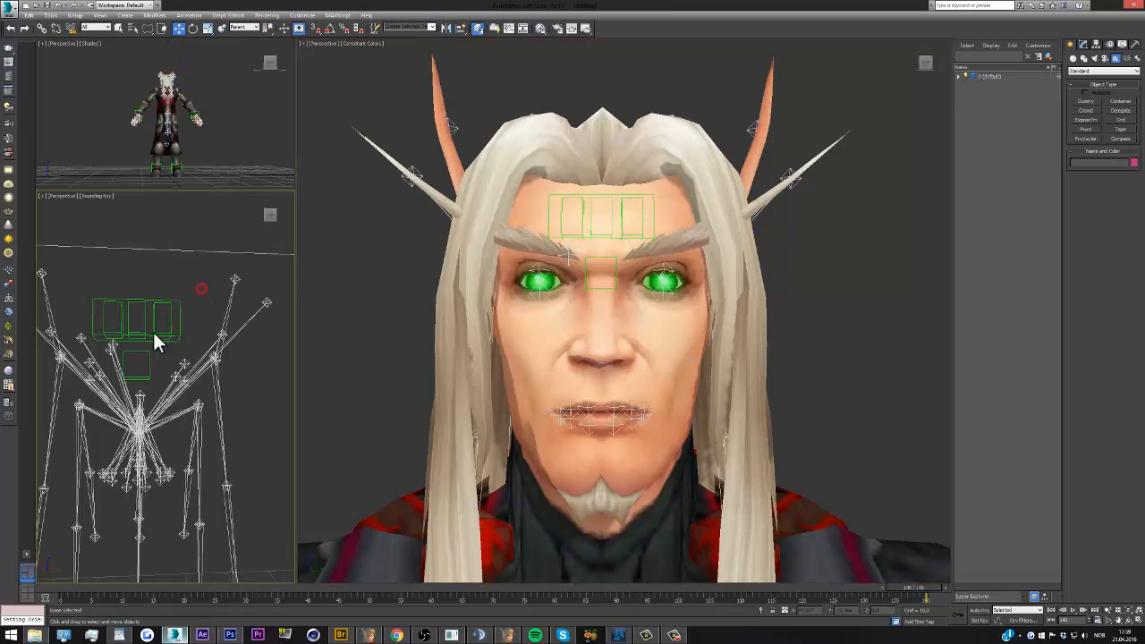
Link the inner and outer brow bones on the character's right side to the narrow forehead dummy above them, and hide both bones
left_click(112, 345)
left_click(111, 345, "ctrl")
left_click(82, 339, "ctrl")
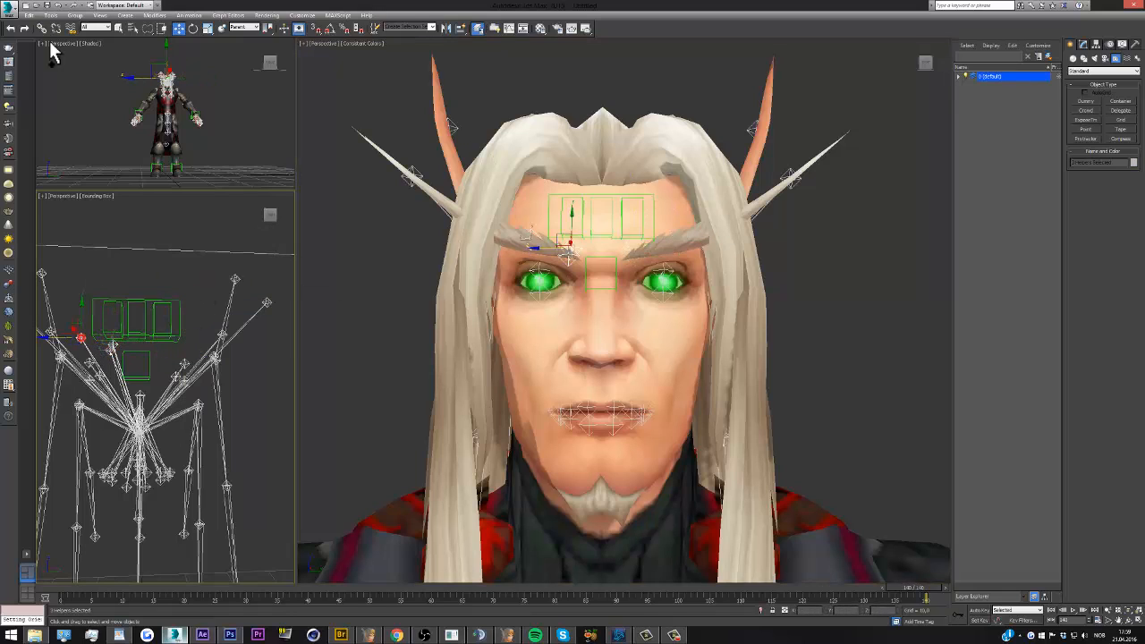
left_click(41, 29)
left_click_drag(81, 336, 105, 313)
right_click(123, 295)
left_click(140, 274)
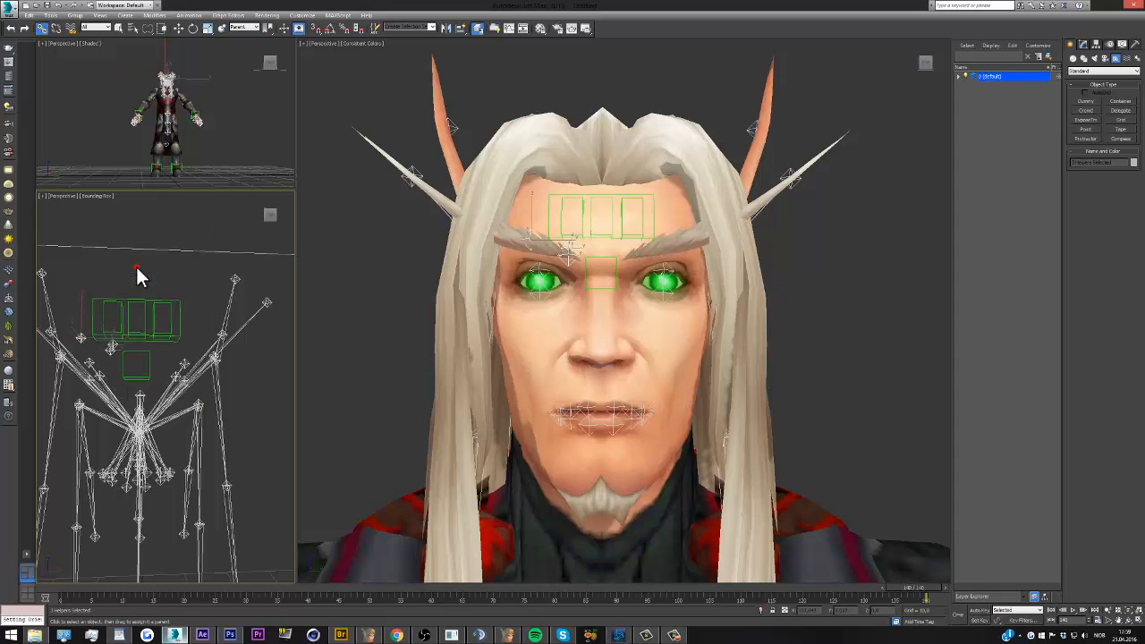
Test-move the bone beside the character's right brow and the narrow forehead dummy above that brow
left_click(46, 331)
left_click(179, 29)
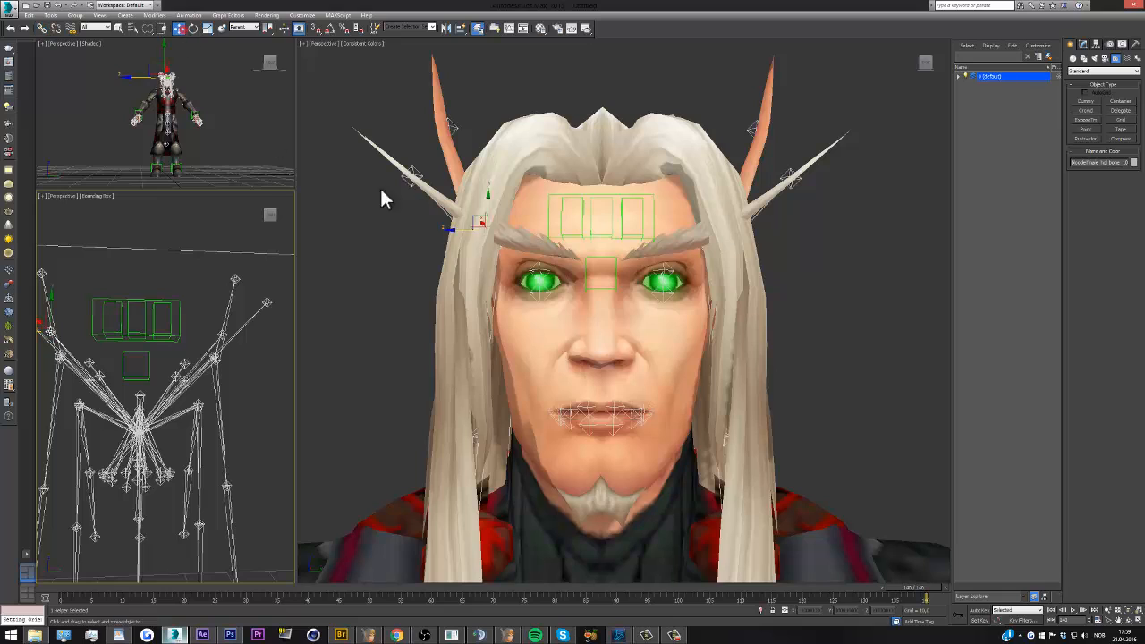
mouse_move(488, 194)
left_mouse_down()
mouse_move(488, 181)
mouse_move(488, 197)
left_mouse_up()
right_click(119, 340)
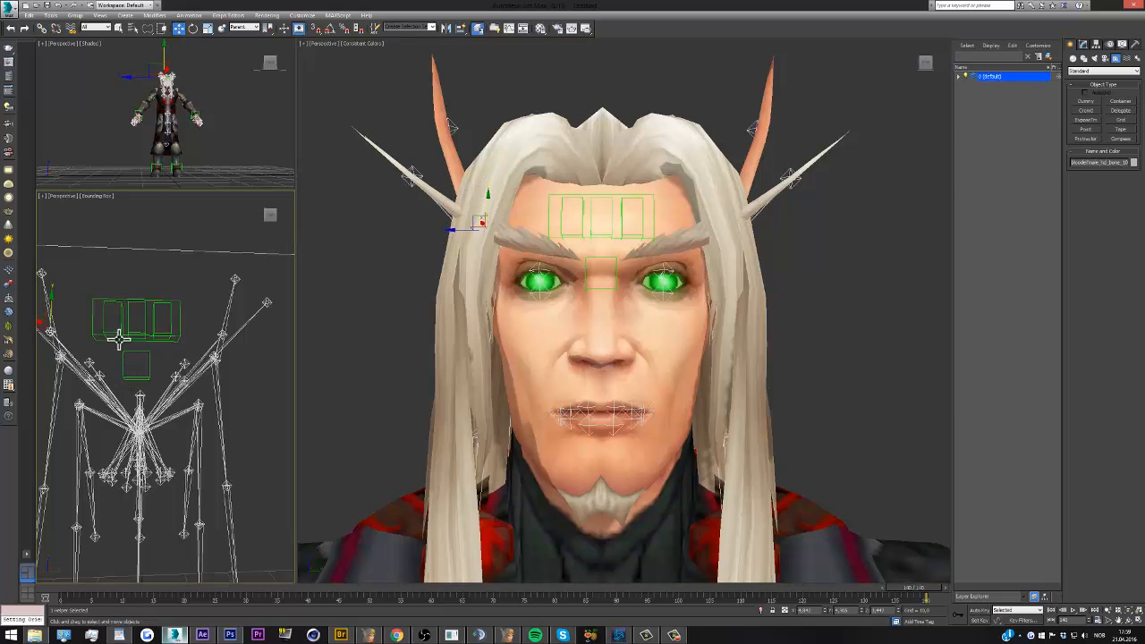
left_click(120, 325)
left_click_drag(115, 295, 115, 318)
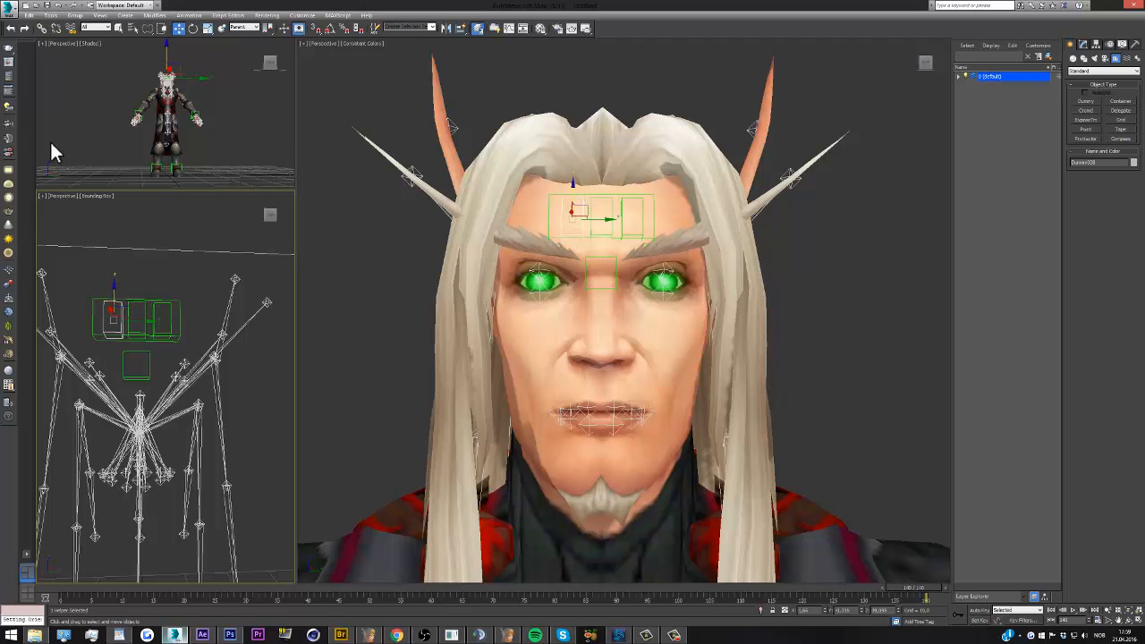
Link the three narrow forehead dummies to the wide forehead dummy surrounding them
left_click(42, 28)
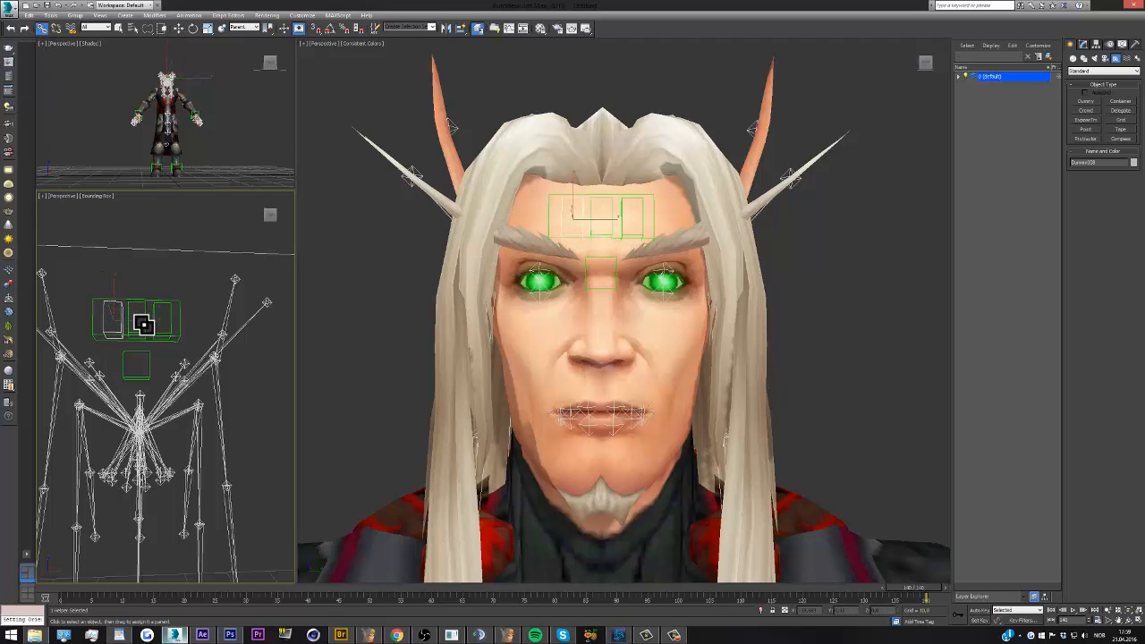
left_click(144, 325)
left_click(155, 325, "ctrl")
left_click(123, 325, "ctrl")
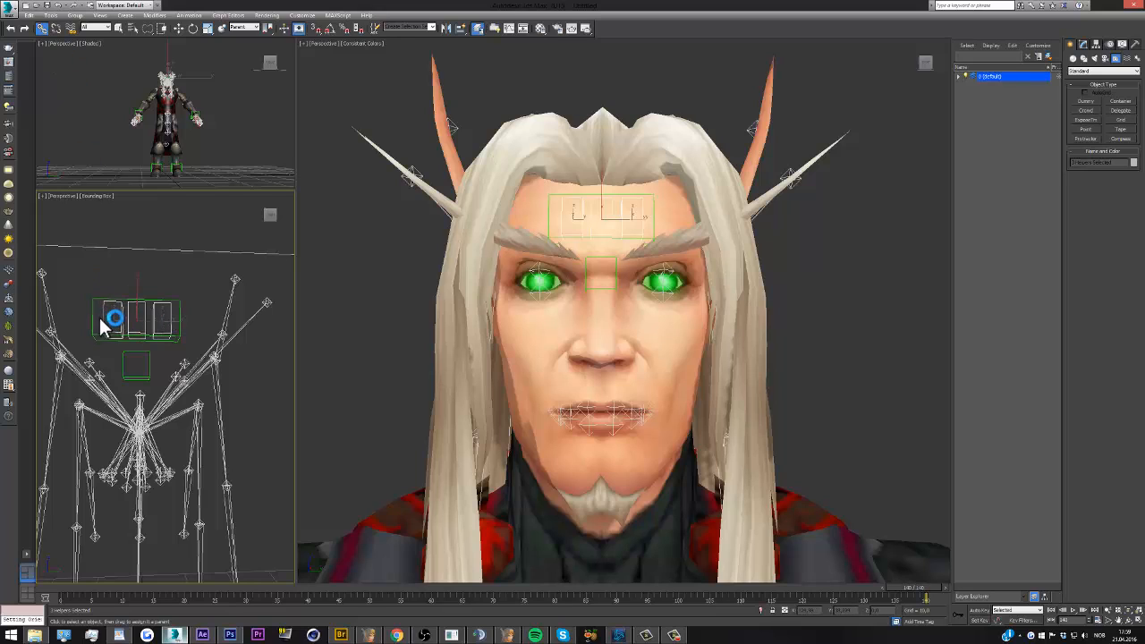
left_click_drag(91, 311, 159, 94)
Try raising the wide forehead dummy and lowering narrow dummies to test the brow hierarchy, and undo the moves
left_click(178, 27)
left_click_drag(601, 193, 606, 232)
left_click(590, 208)
left_click(578, 184)
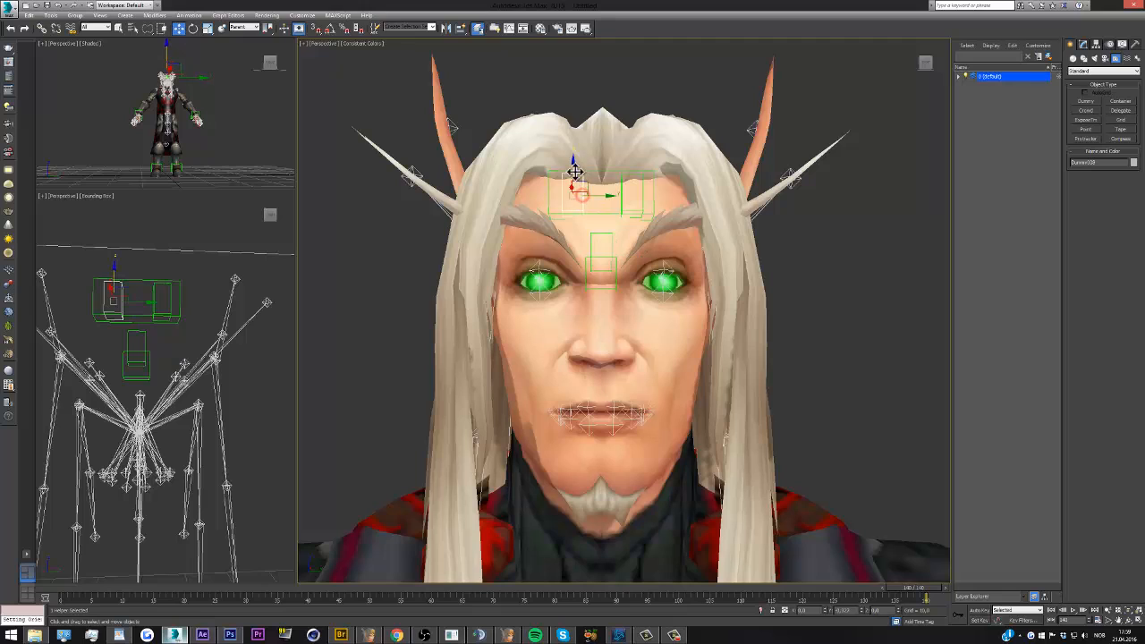
left_click_drag(574, 178, 573, 214)
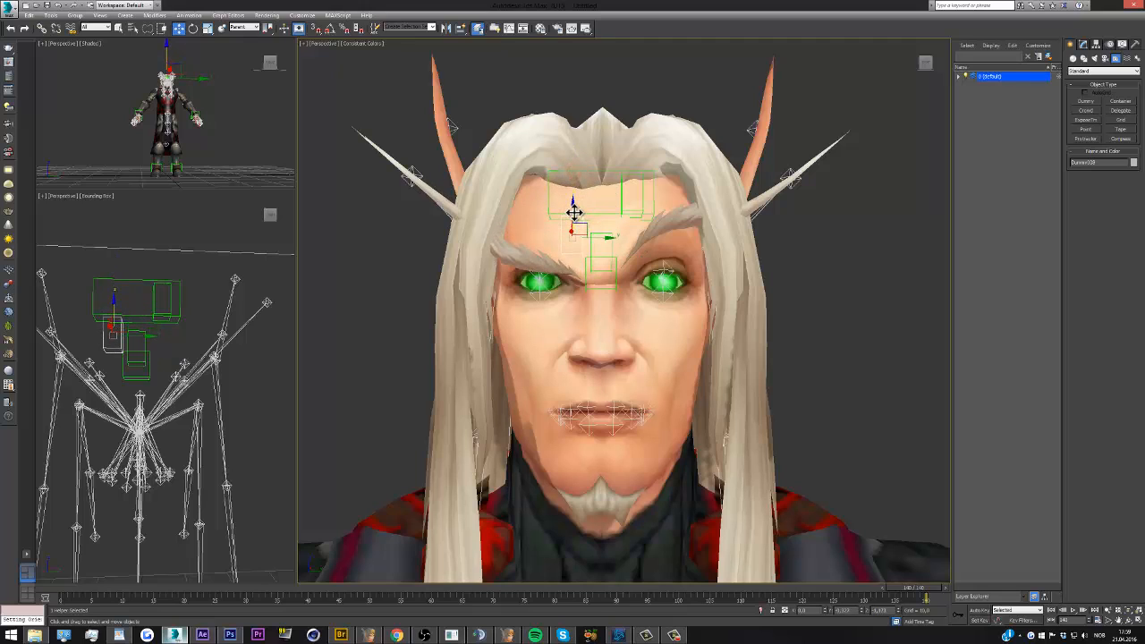
key("ctrl+z")
key("ctrl+z")
key("ctrl+z")
key("ctrl+z")
key("ctrl+z")
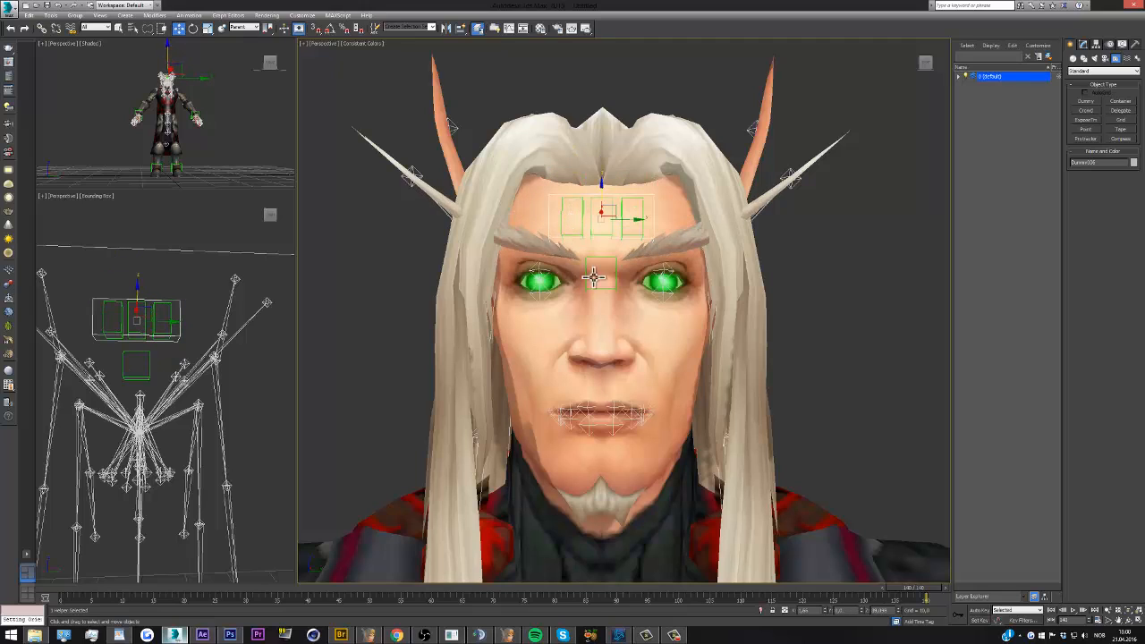
Give the character's left eye bone an Orientation Constraint targeting the dummy between the eyes, with Keep Initial Offset enabled
left_click(176, 378)
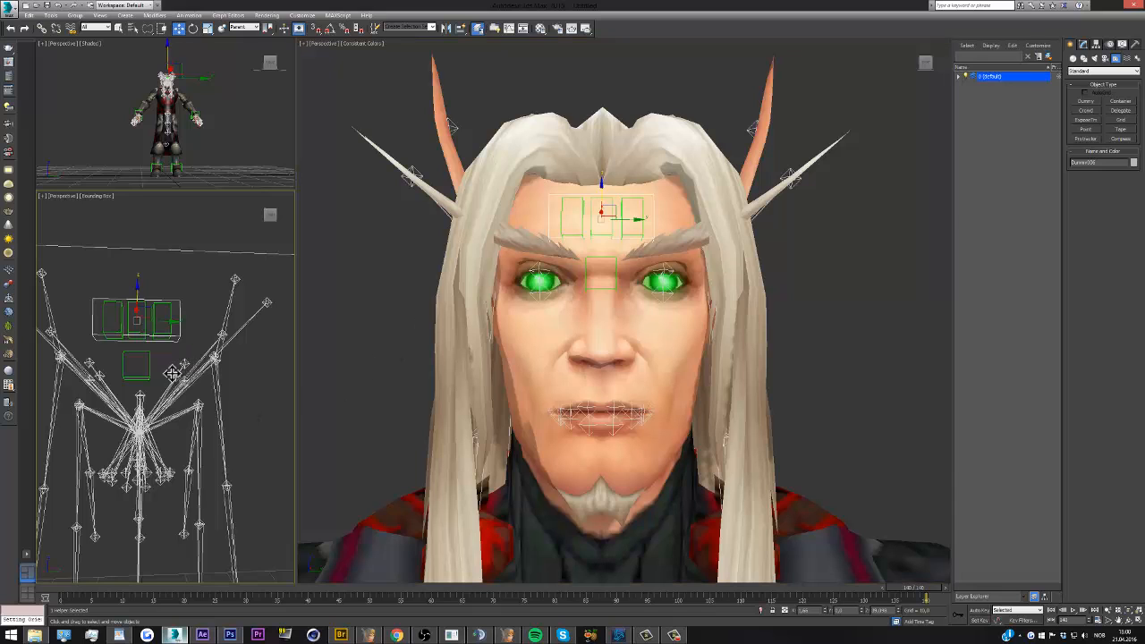
left_click_drag(269, 209, 274, 234)
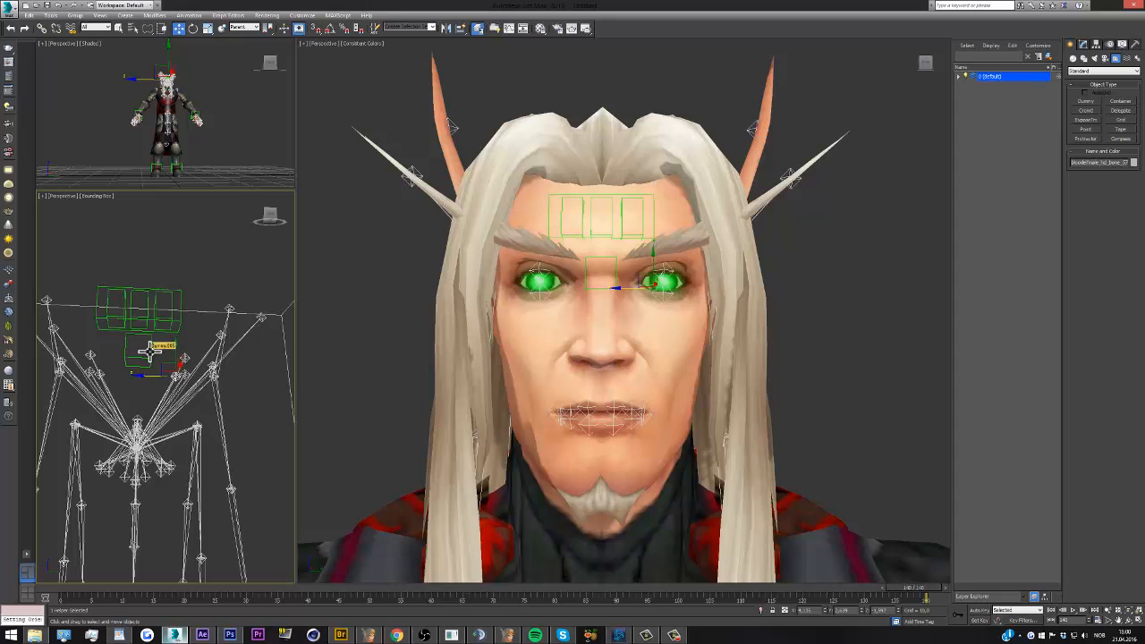
left_click(186, 17)
left_click(186, 19)
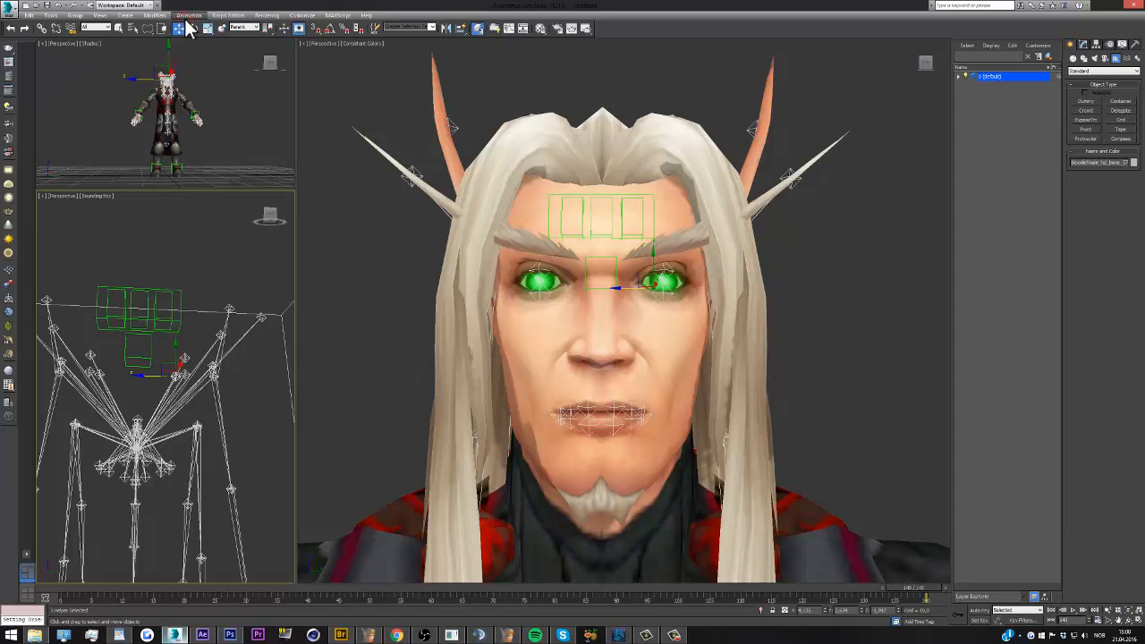
left_click(188, 16)
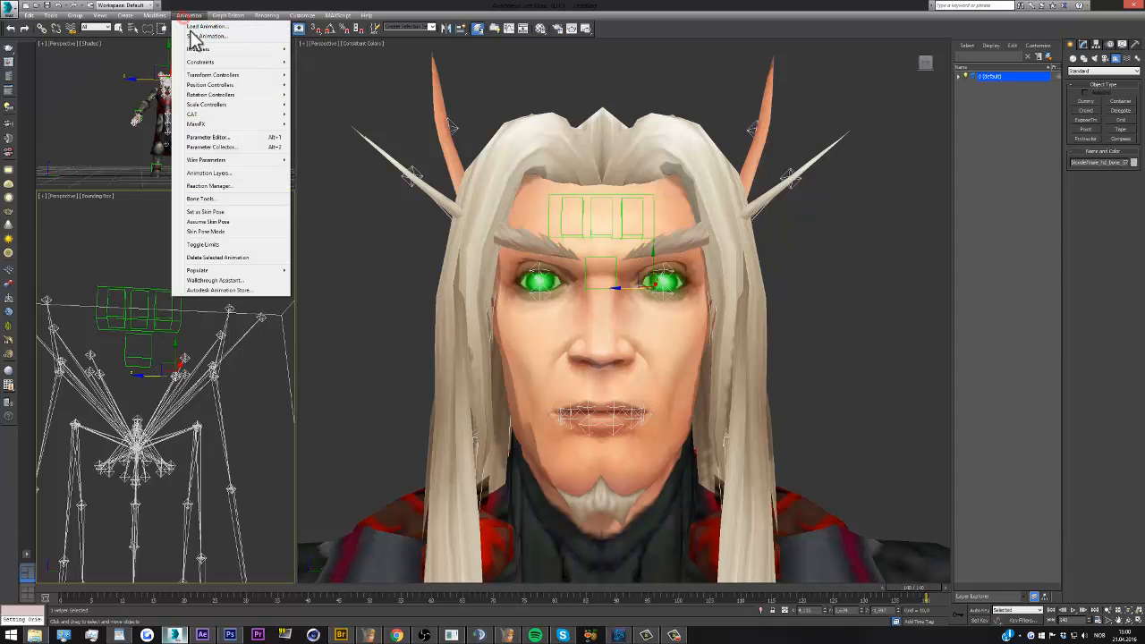
mouse_move(212, 61)
left_click(334, 132)
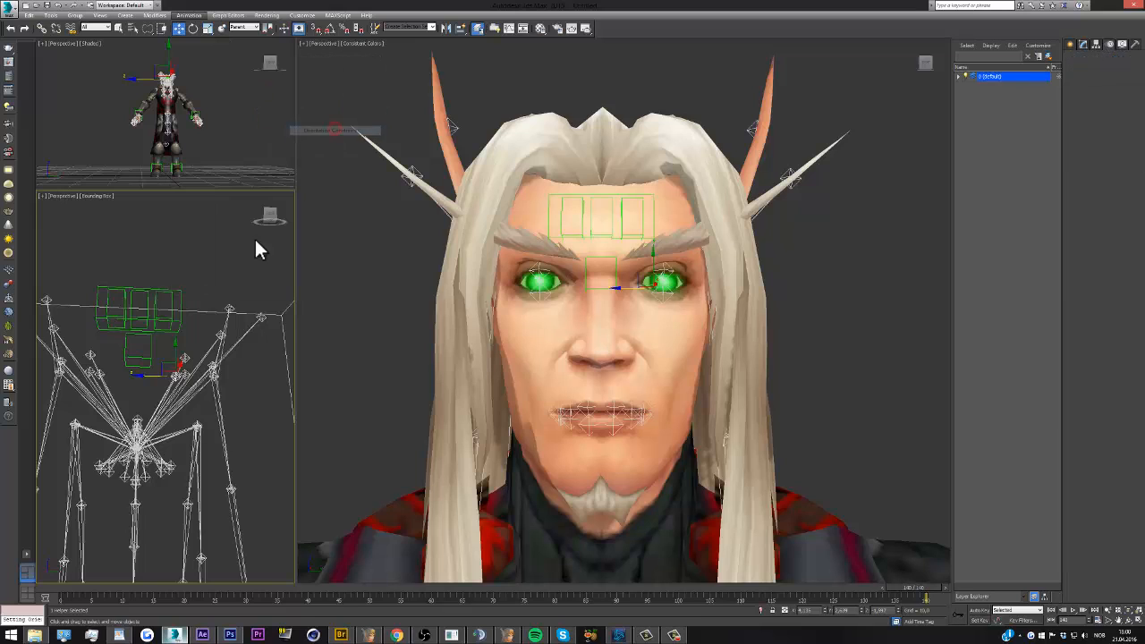
left_click(150, 357)
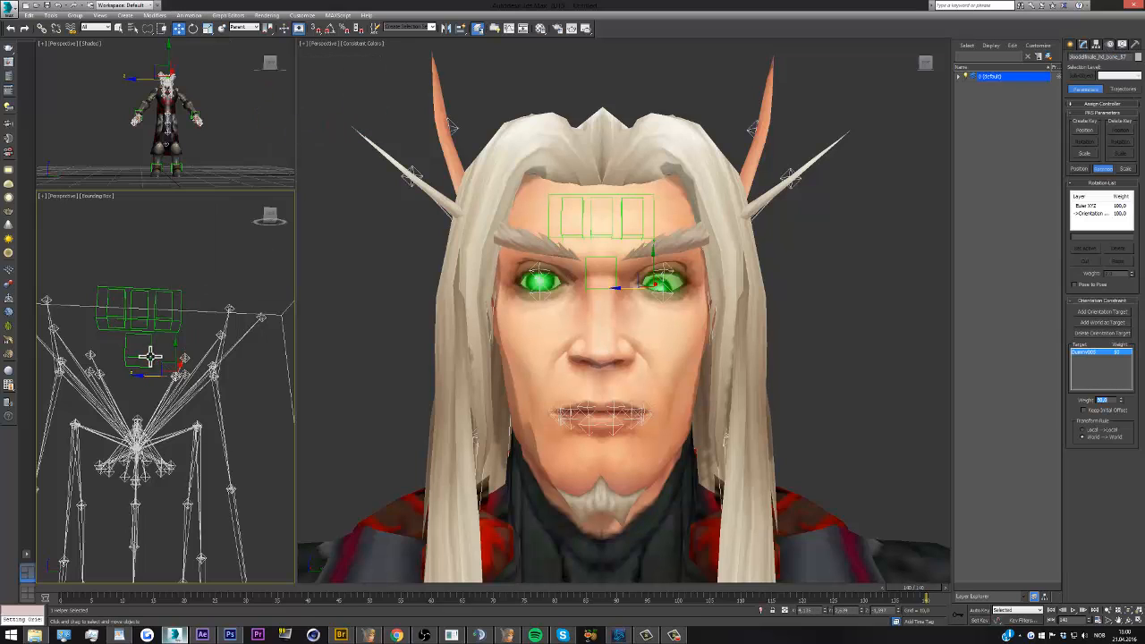
left_click(1084, 410)
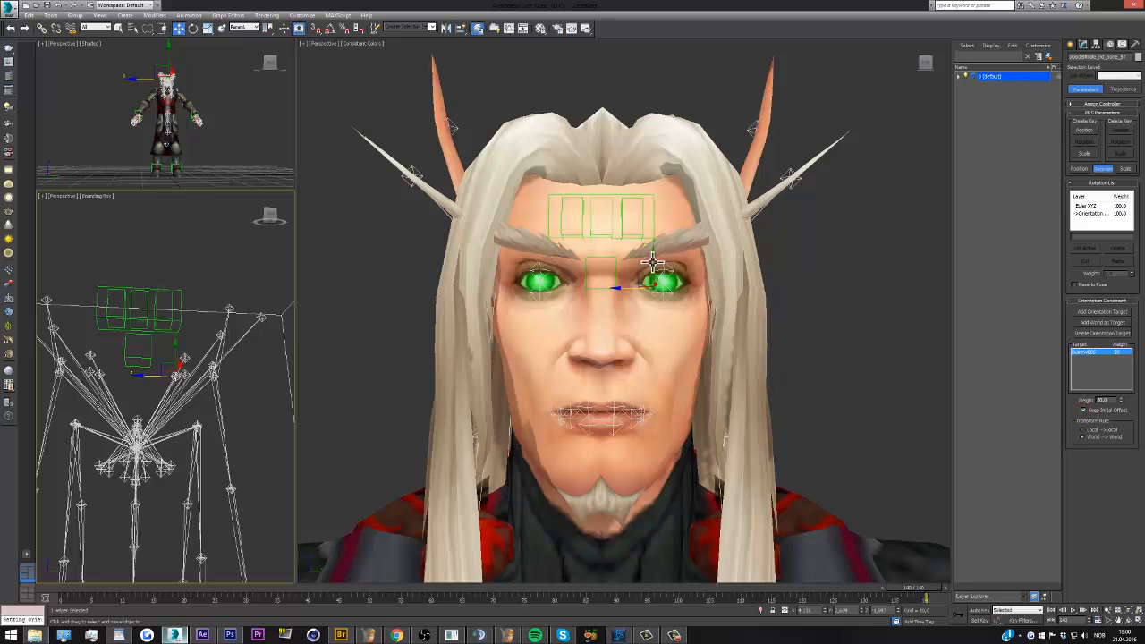
Give the character's right eye bone an Orientation Constraint to the dummy between the eyes, keep its initial offset, and clear the selection
left_click(103, 374)
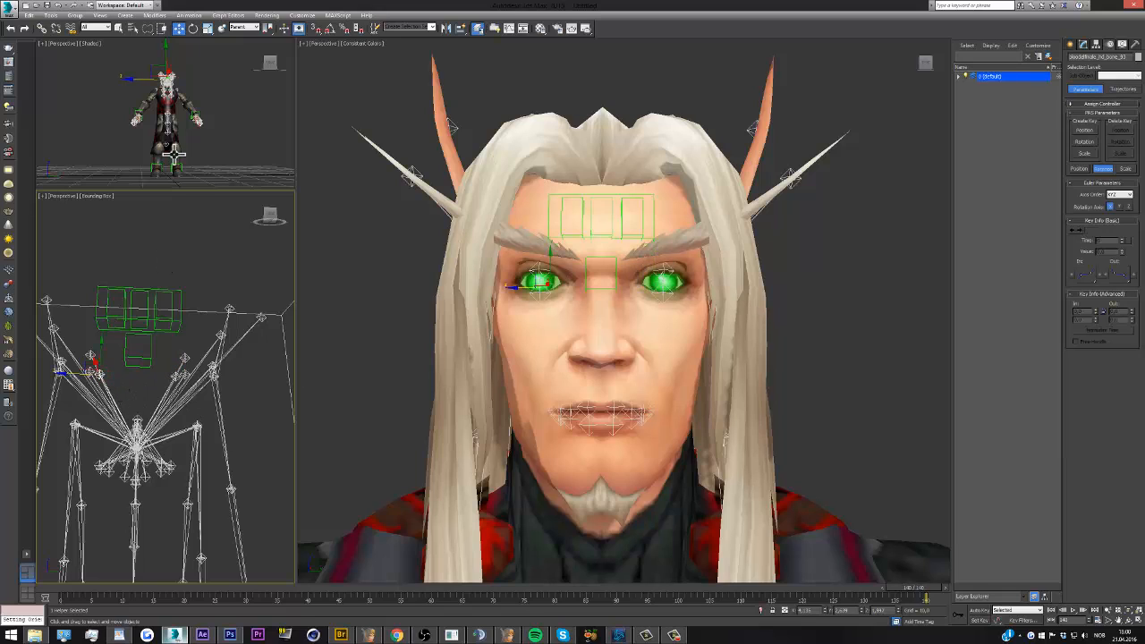
left_click(183, 17)
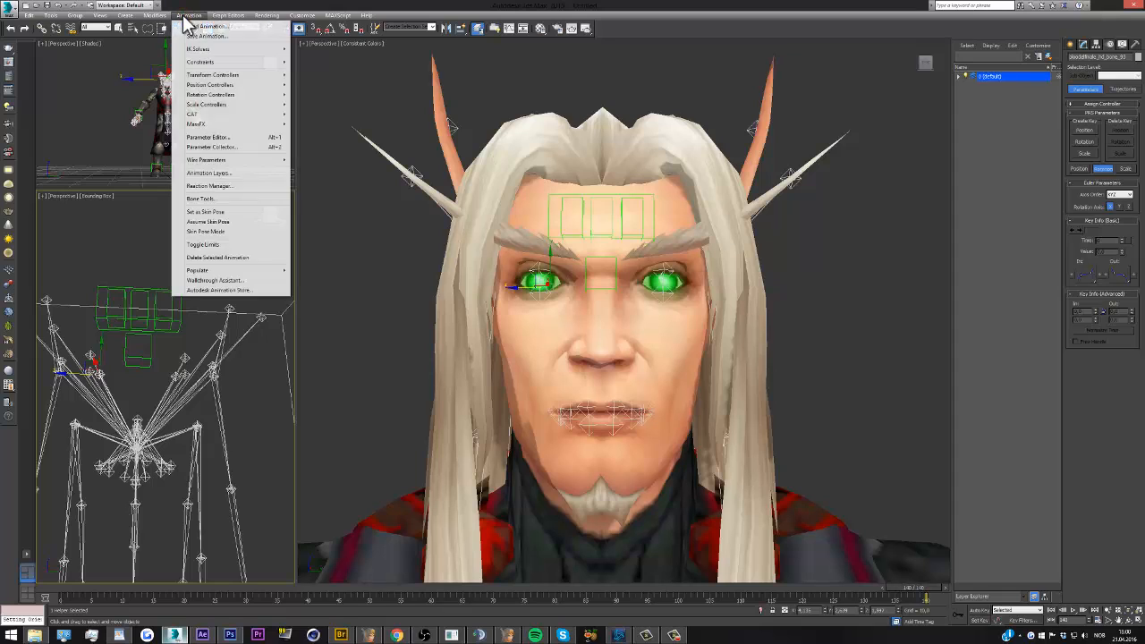
left_click(227, 62)
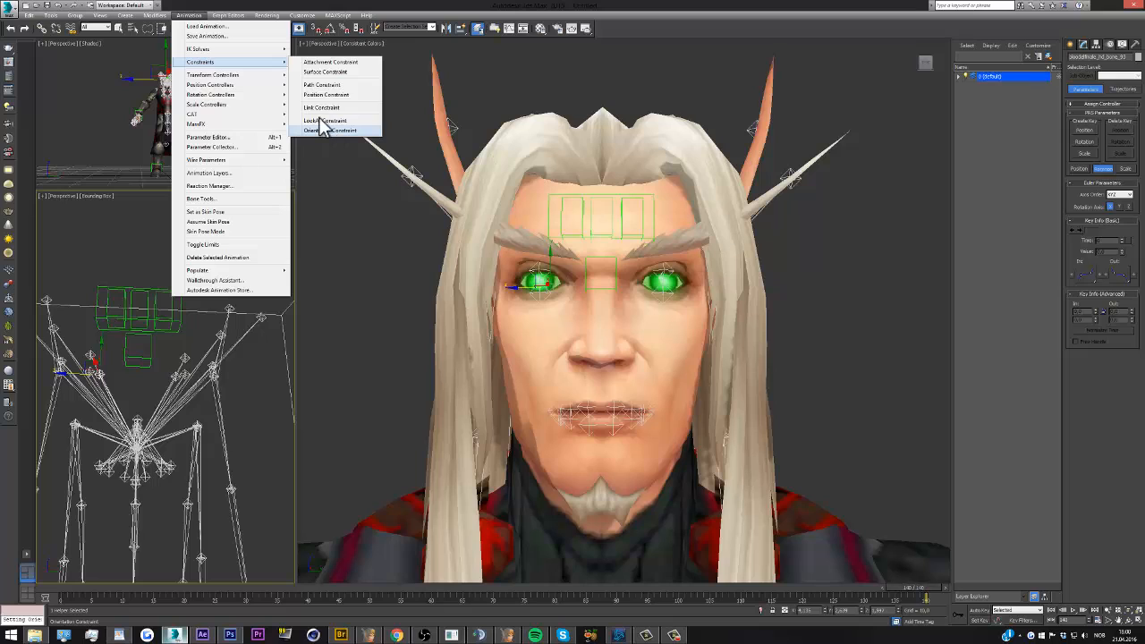
mouse_move(214, 60)
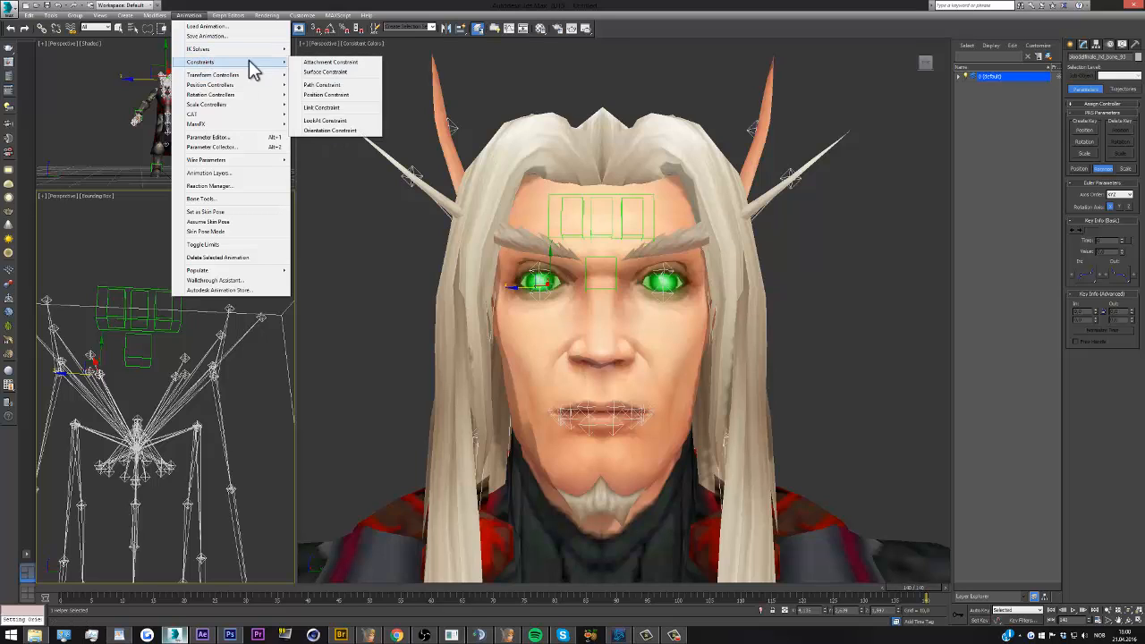
left_click(328, 124)
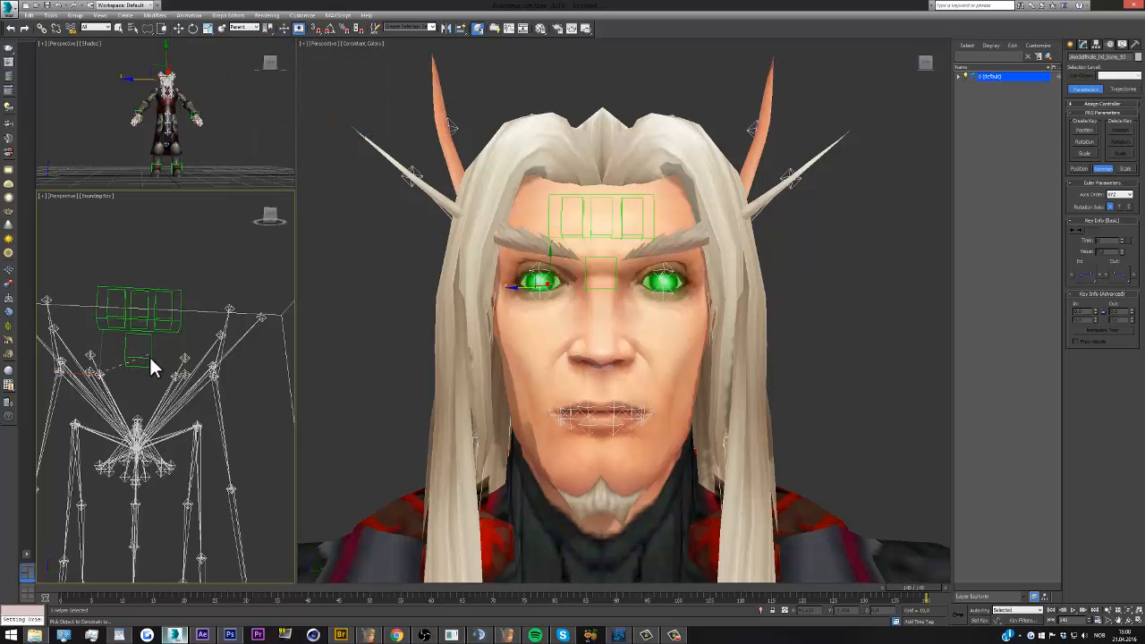
left_click(150, 357)
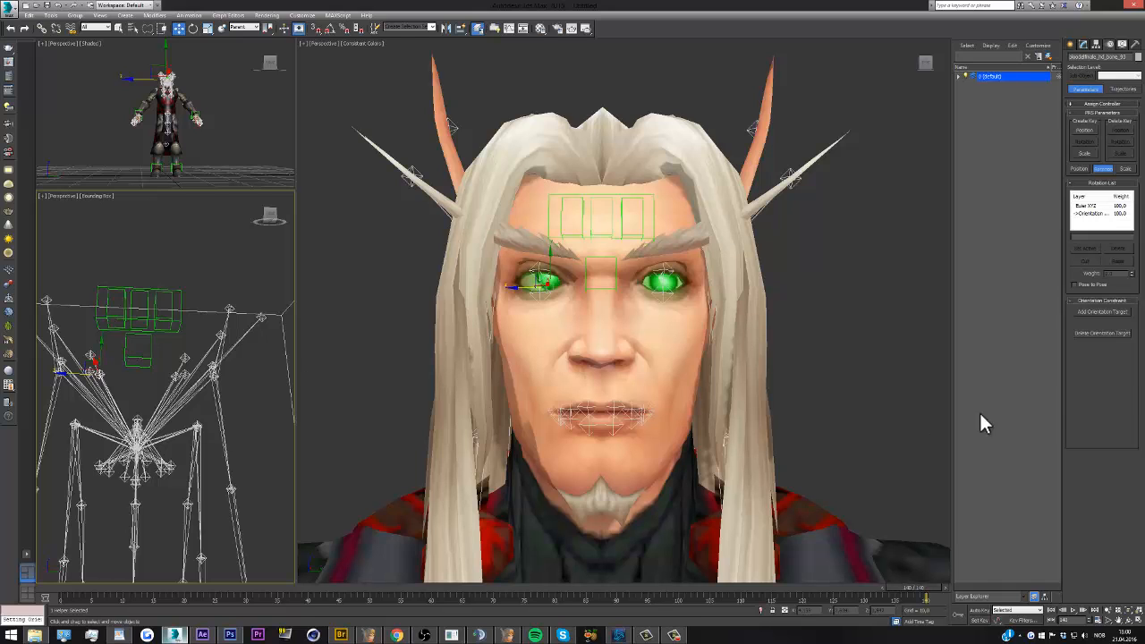
left_click(1083, 410)
left_click(859, 332)
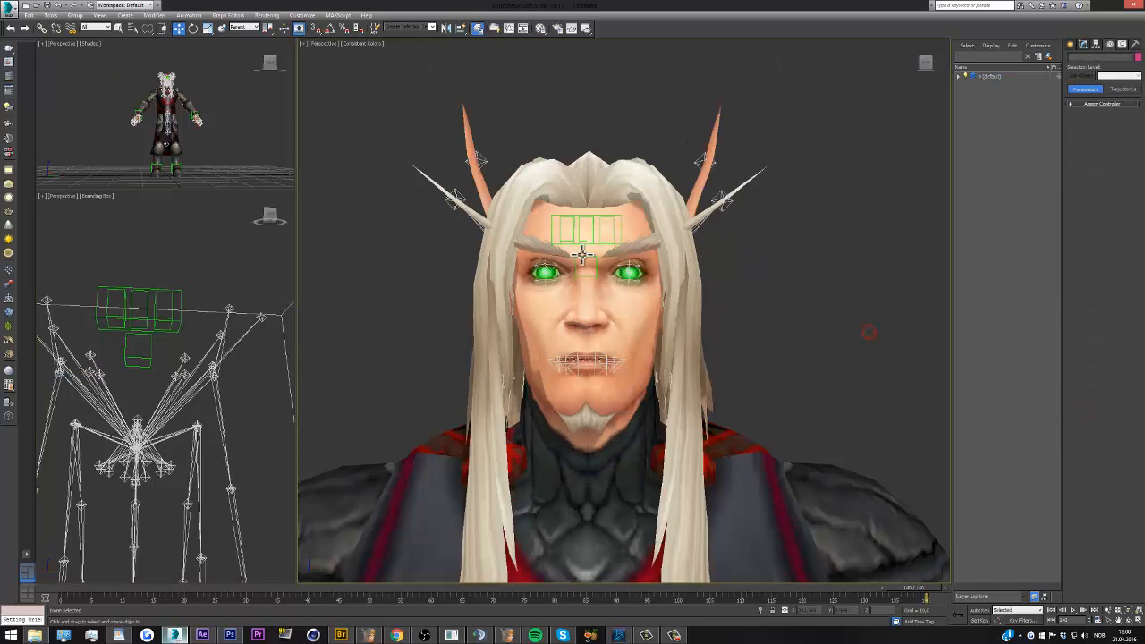
Clone the dummy between the eyes down to the mouth as a copy, and scale the copy up uniformly to surround the lips
left_click(149, 358)
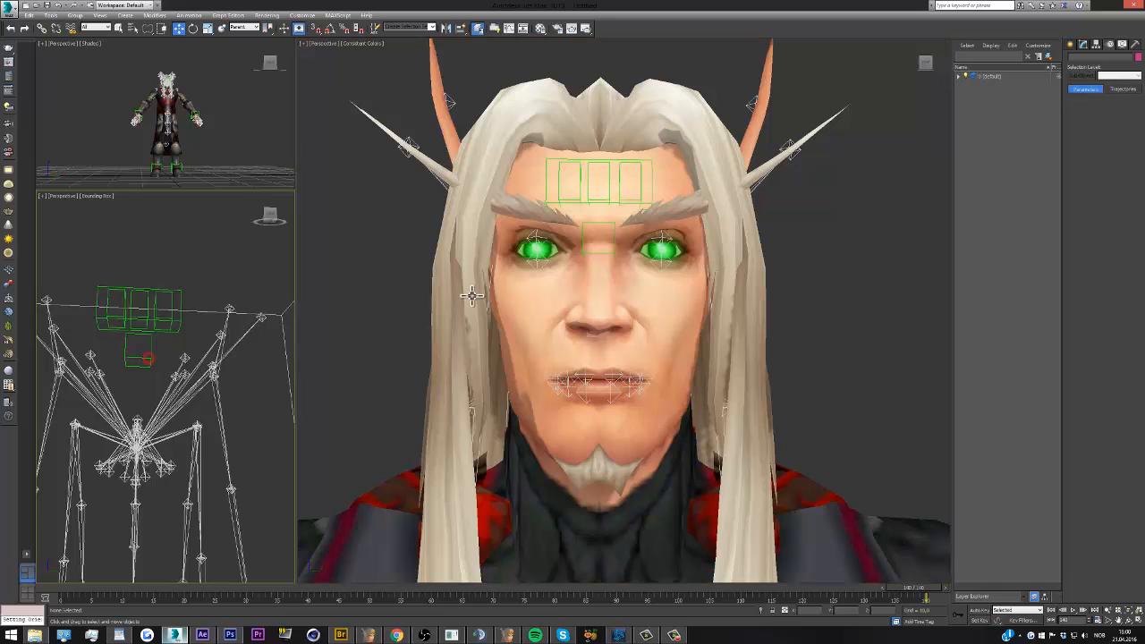
scroll(644, 248, "down", 3)
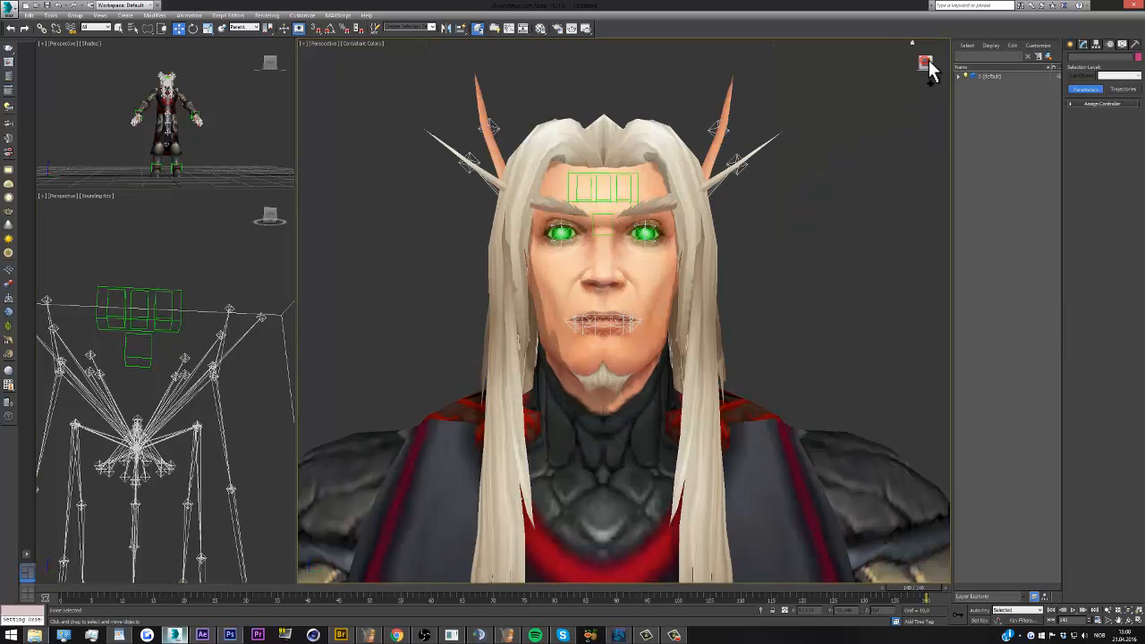
mouse_move(925, 69)
left_mouse_down()
mouse_move(895, 77)
mouse_move(919, 65)
left_mouse_up()
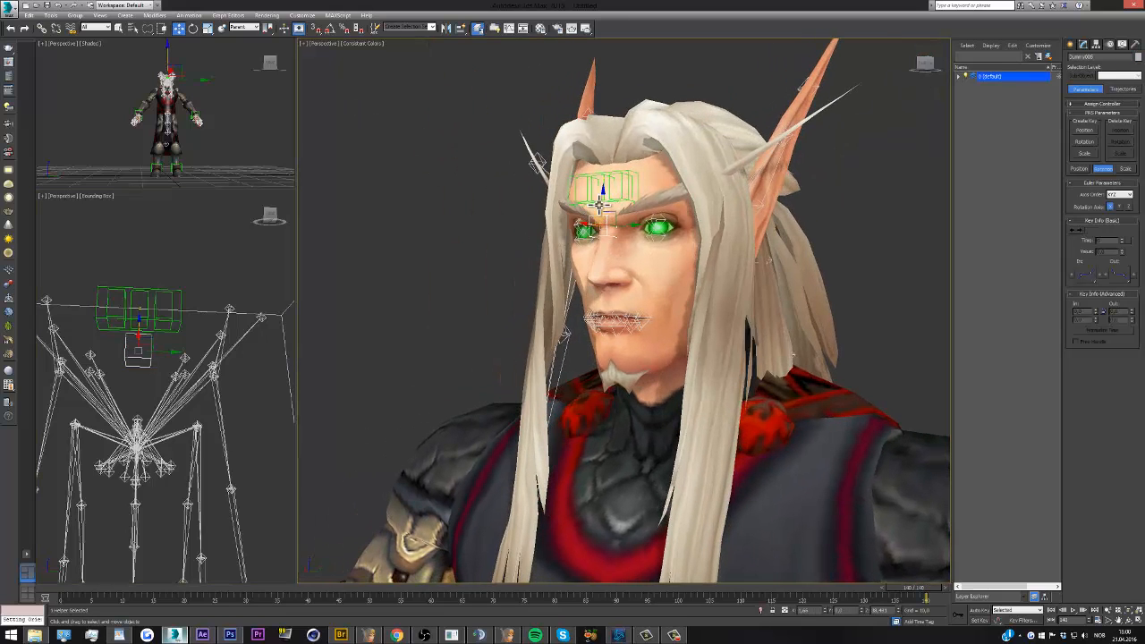
mouse_move(604, 201)
left_mouse_down("shift")
mouse_move(621, 263)
mouse_move(614, 299)
mouse_move(630, 322)
left_mouse_up("shift")
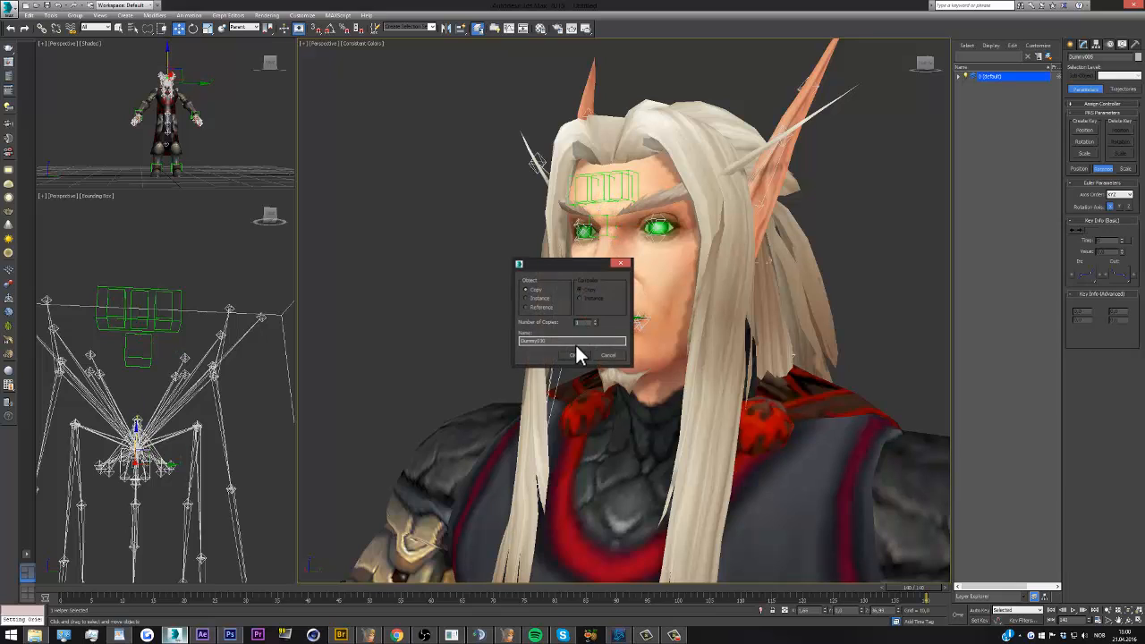
key("Return")
left_click(207, 28)
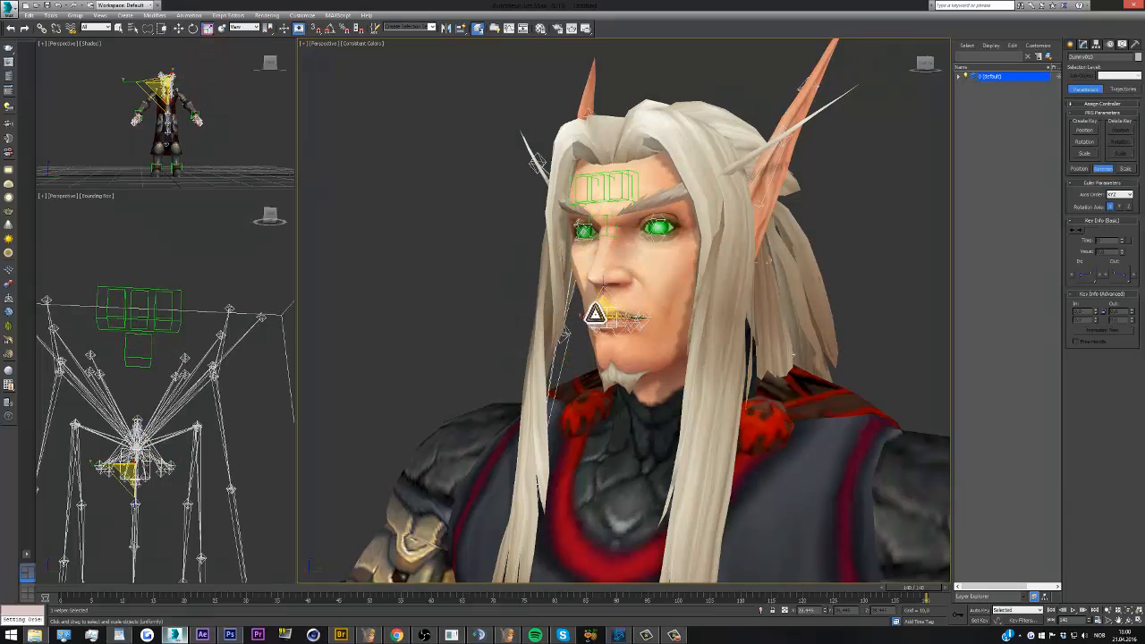
mouse_move(603, 276)
left_mouse_down()
mouse_move(601, 167)
mouse_move(560, 137)
left_mouse_up()
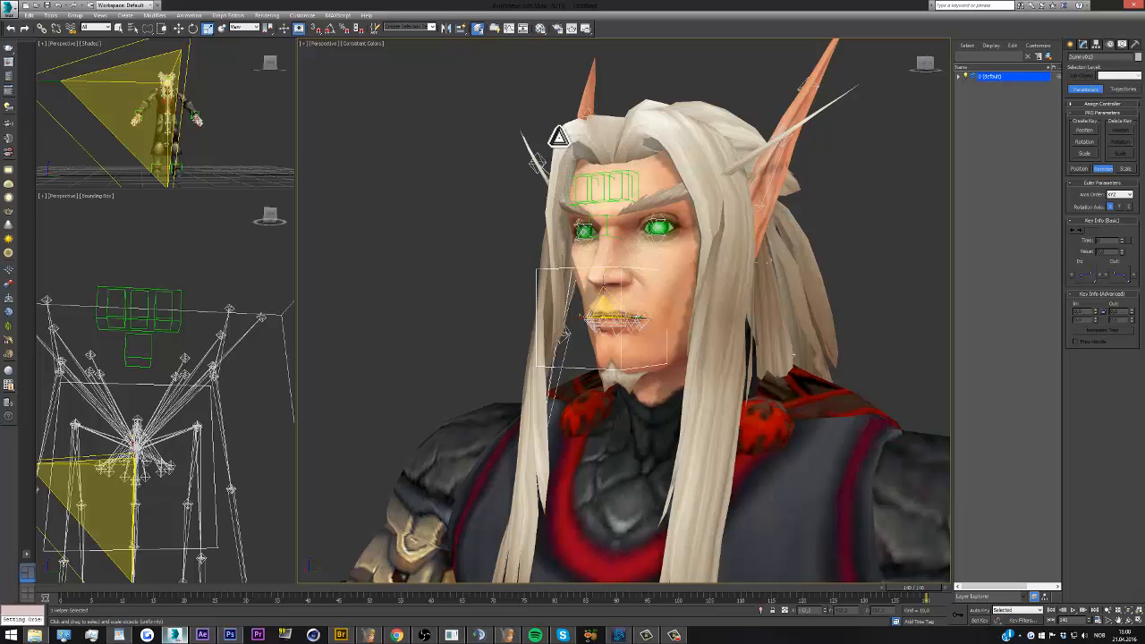
Move the enlarged mouth dummy slightly down and back toward the face so it encloses the lip bones
left_click(179, 29)
left_click_drag(603, 298, 603, 324)
left_click_drag(925, 63, 857, 62)
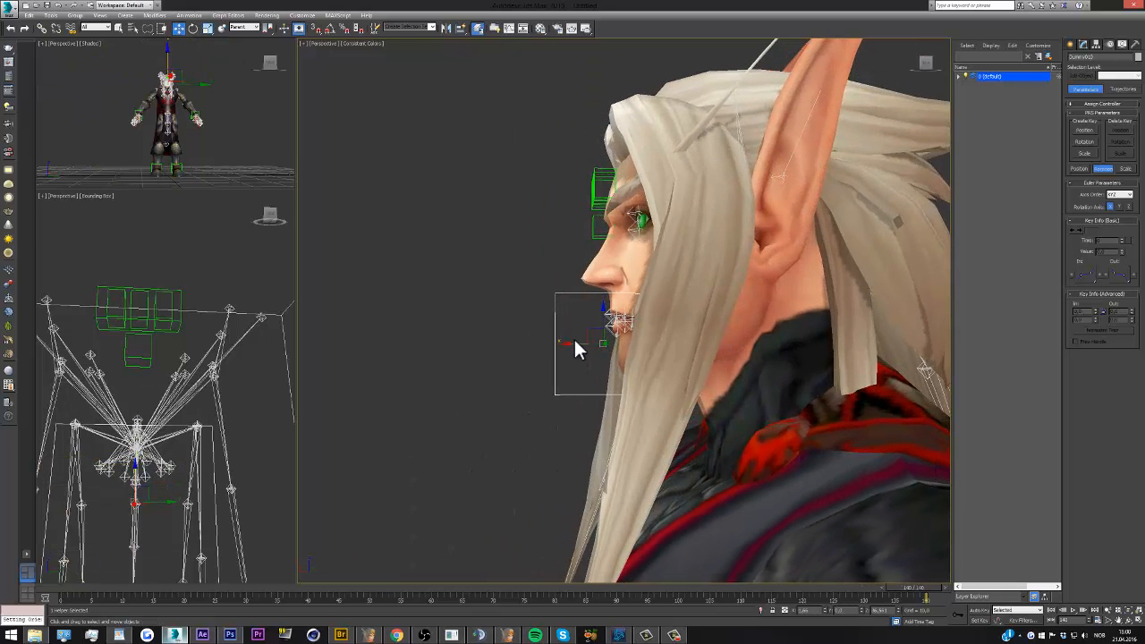
left_click_drag(578, 343, 621, 343)
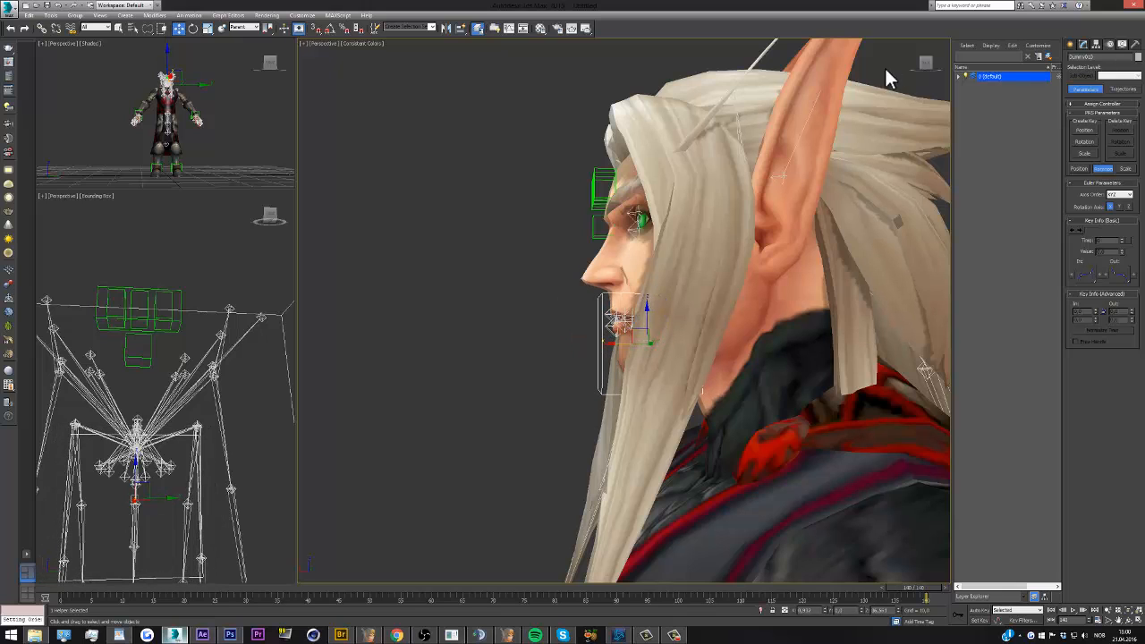
left_click_drag(927, 72, 907, 108)
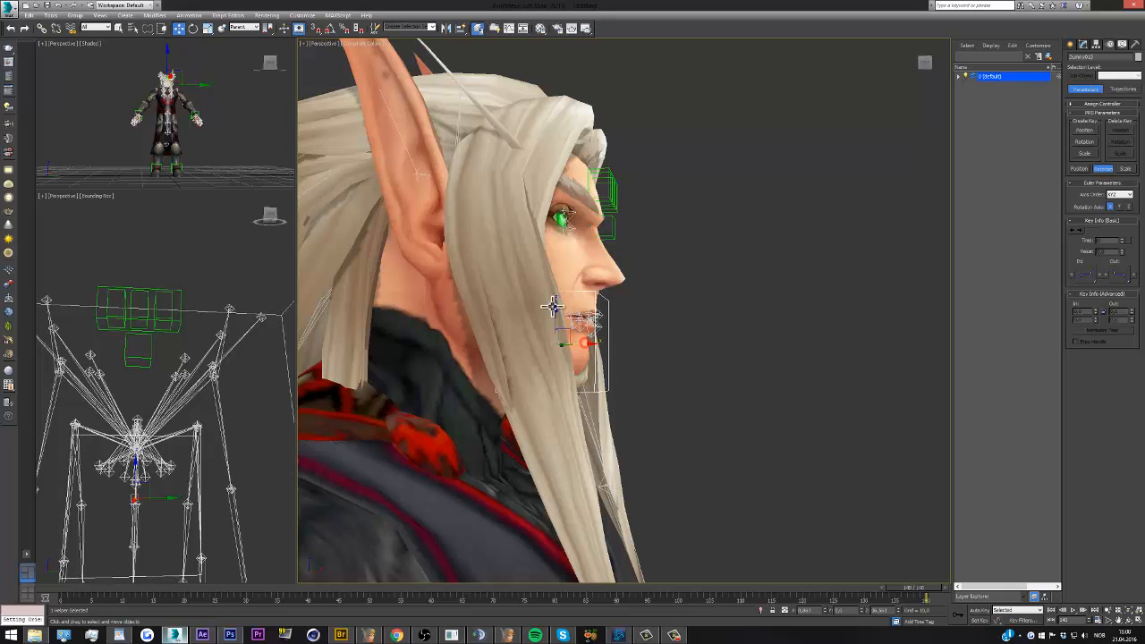
Scale the mouth dummy down slightly, keeping it around the lips and chin, and clear the selection
left_click(208, 28)
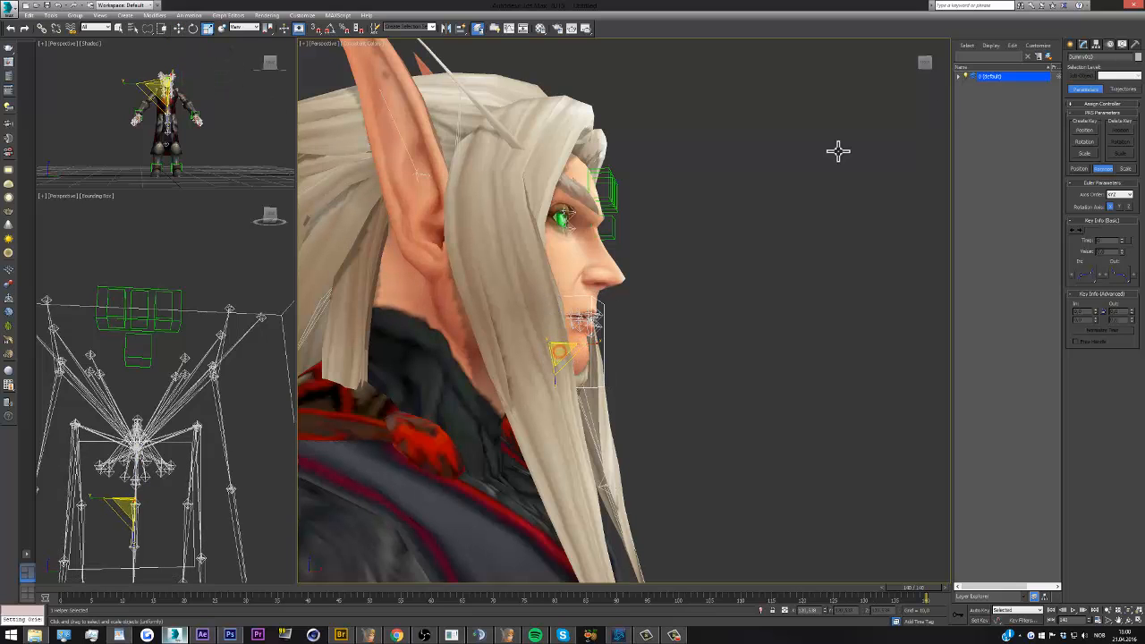
left_click(917, 67)
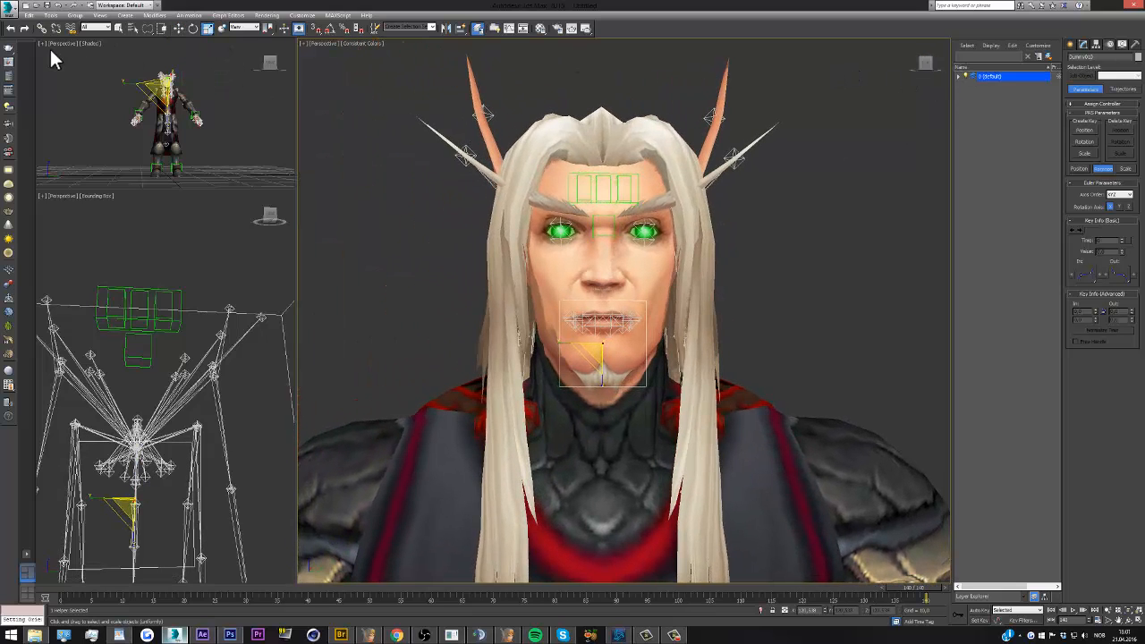
left_click(42, 28)
left_click(209, 223)
Give the jaw bone an Orientation Constraint targeting the mouth dummy, with Keep Initial Offset enabled, and clear the selection
left_click_drag(266, 215, 262, 362)
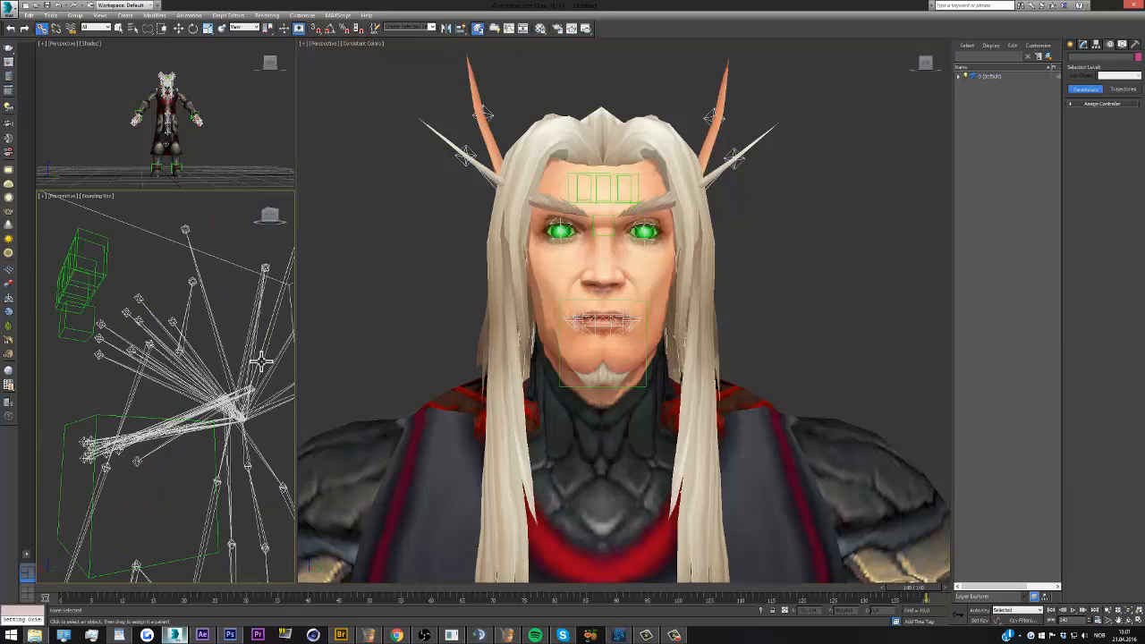
left_click(267, 216)
scroll(197, 360, "down", 4)
scroll(240, 371, "up", 4)
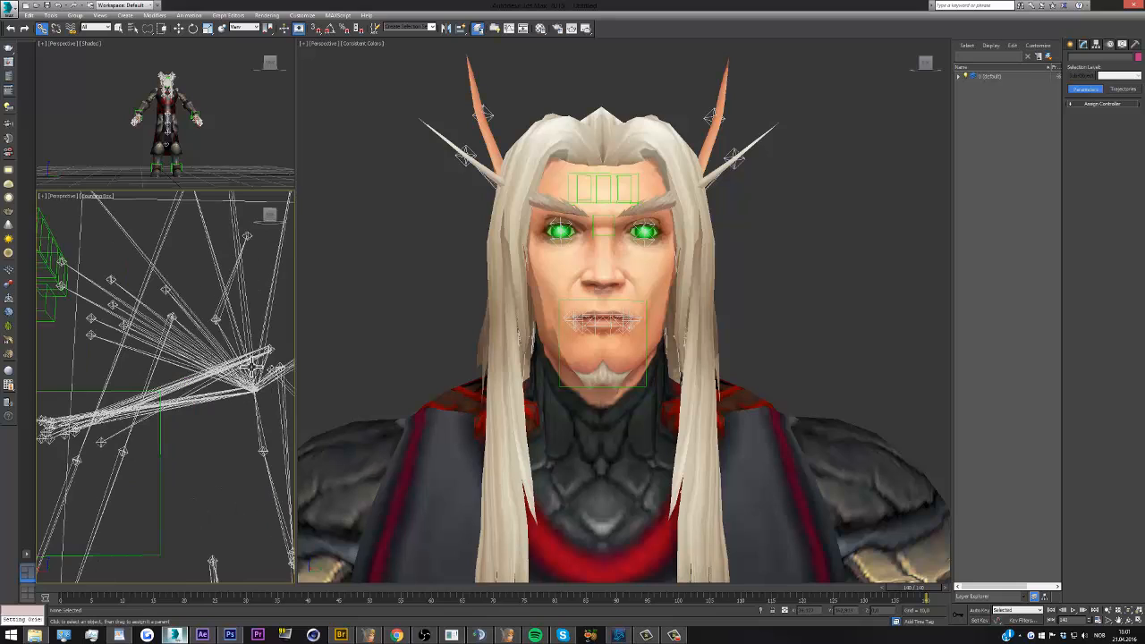
left_click(267, 357)
left_click_drag(263, 216, 266, 261)
scroll(232, 325, "down", 3)
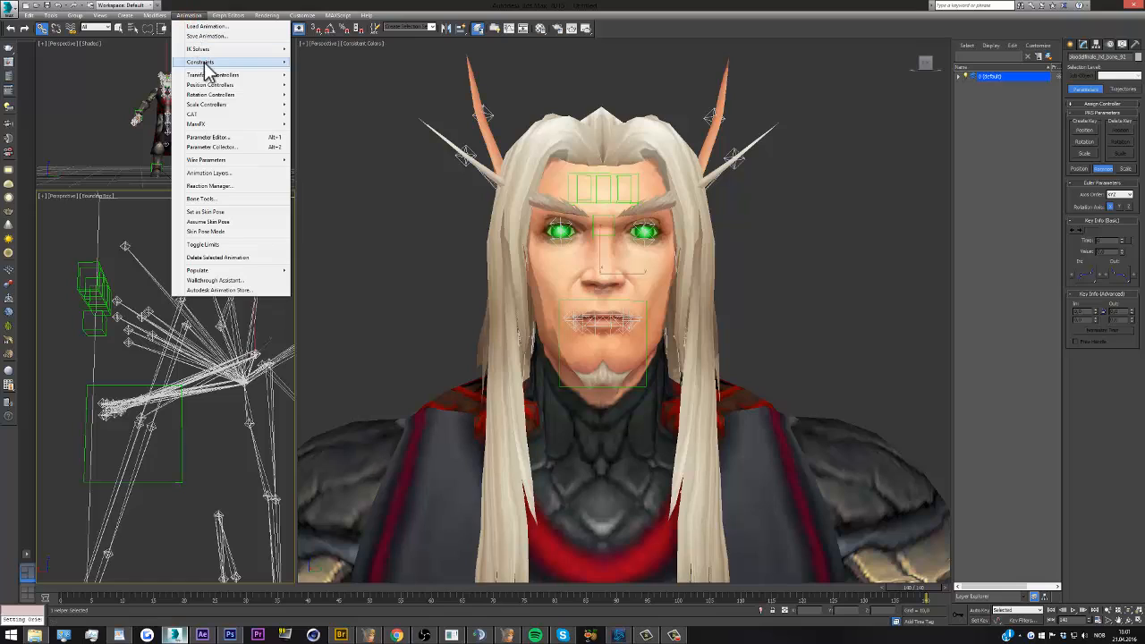
mouse_move(205, 62)
left_click(330, 131)
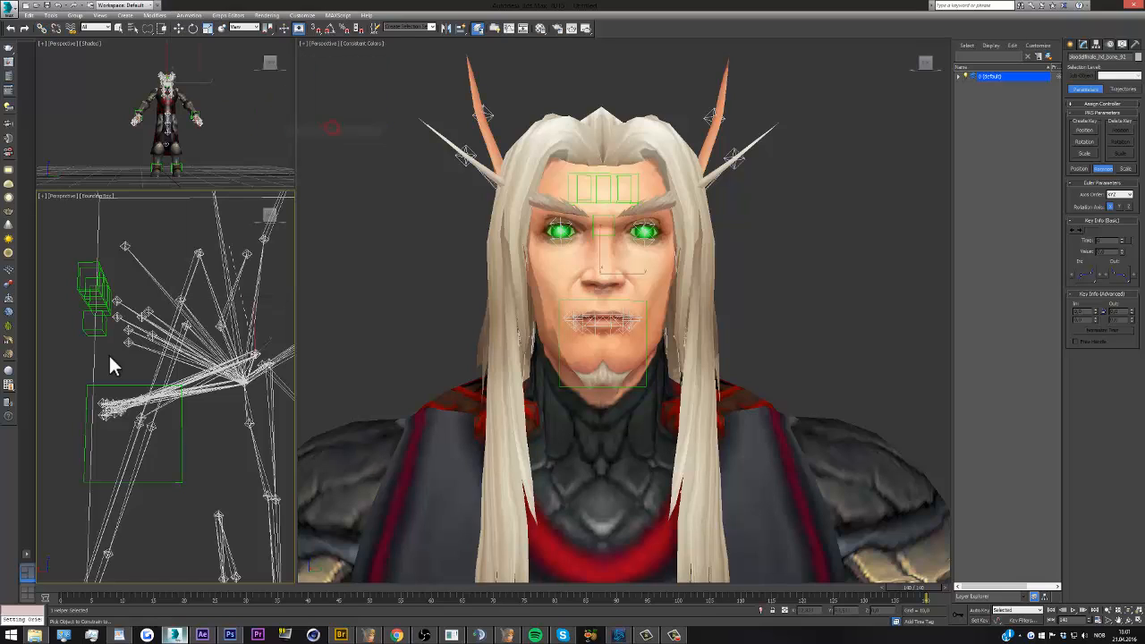
left_click(112, 386)
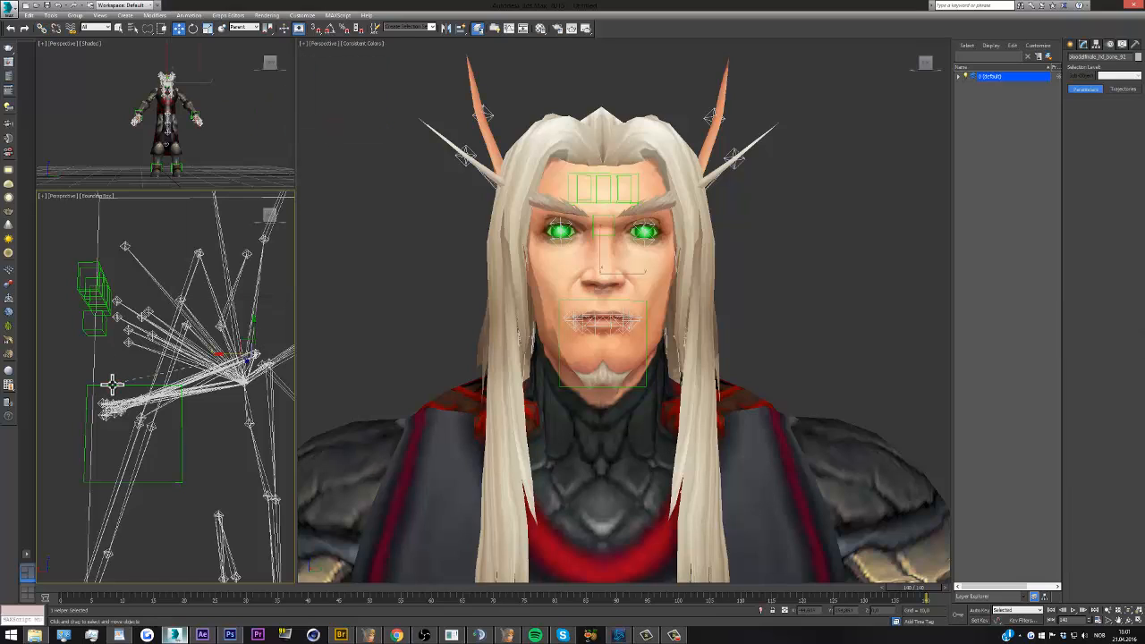
left_click(1084, 411)
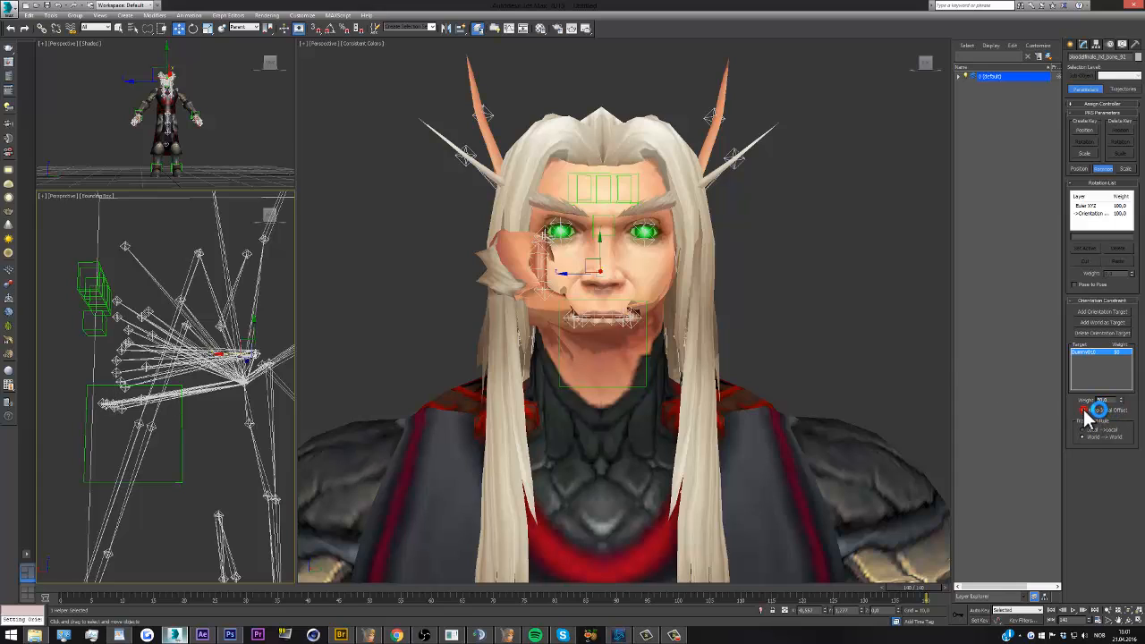
left_click(780, 315)
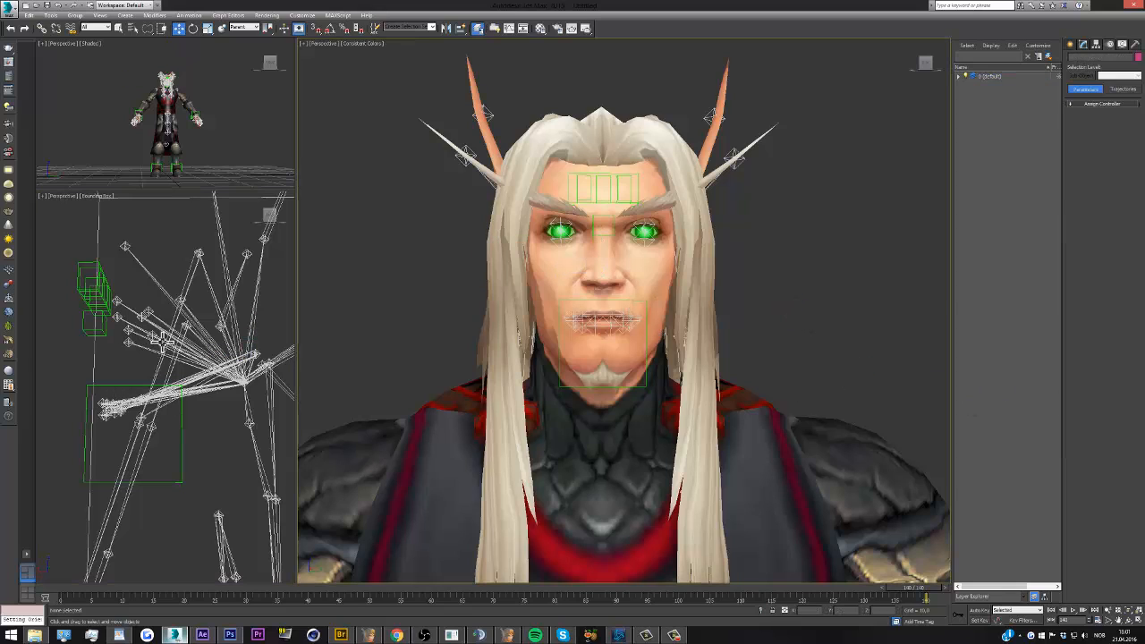
Link the large brow dummy, the dummy between the eyes and the mouth dummy together to the head bone
left_click(85, 263)
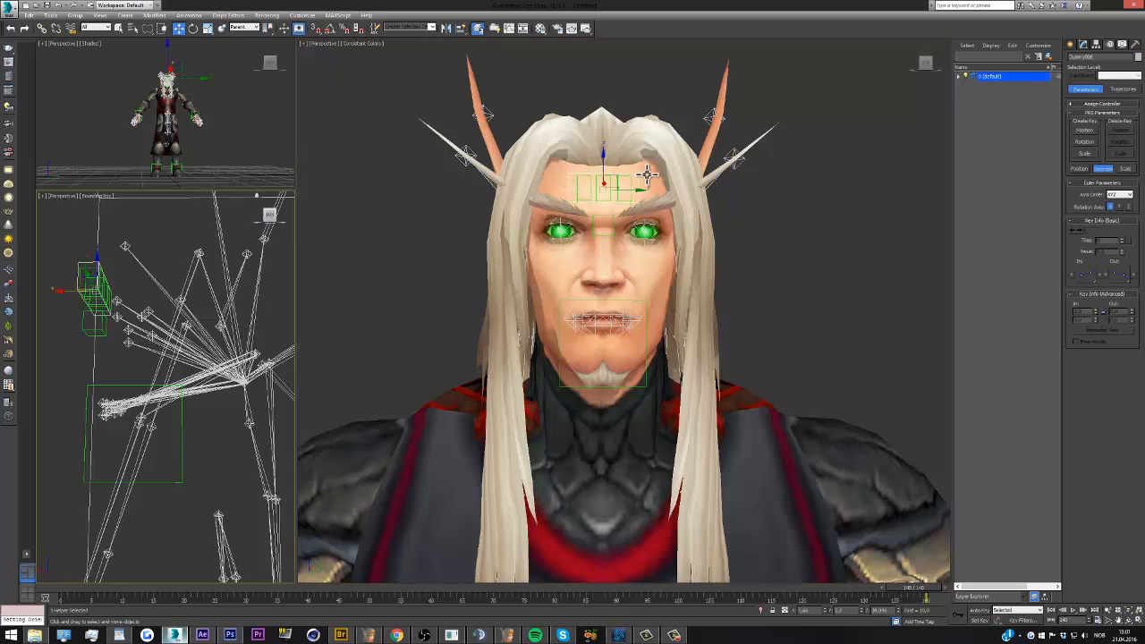
left_click(81, 324, "ctrl")
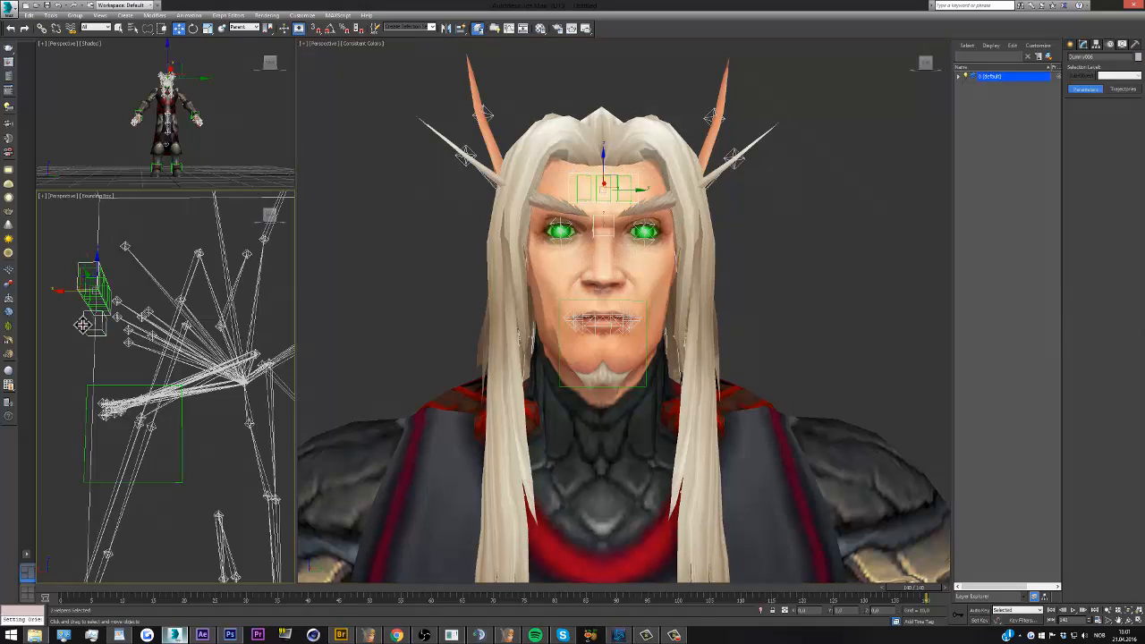
left_click(87, 385, "alt")
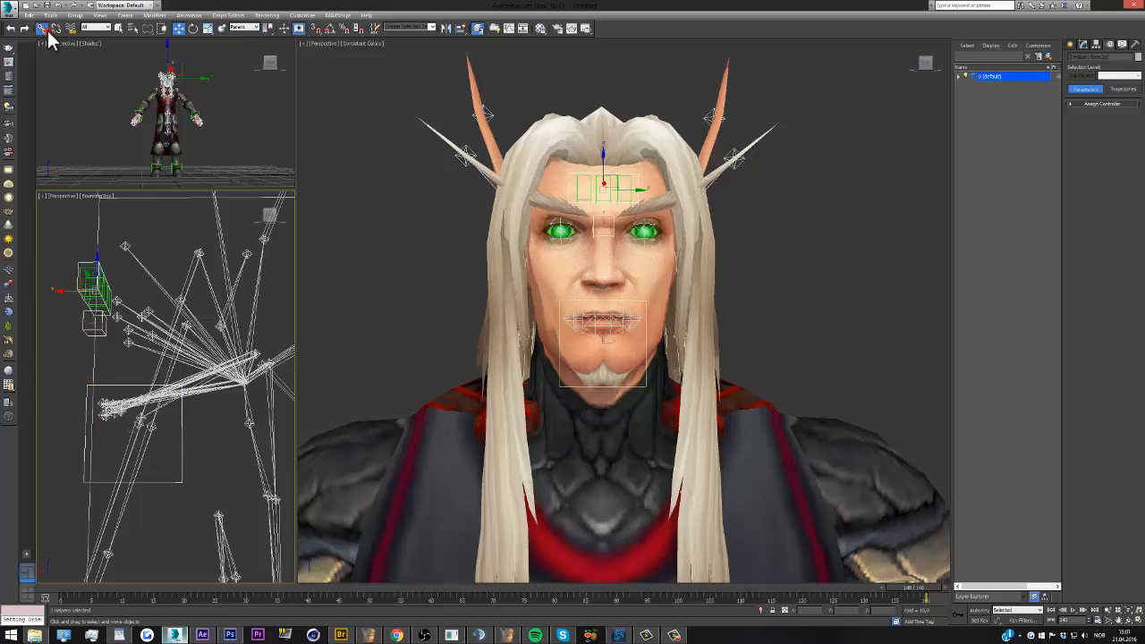
left_click(42, 27)
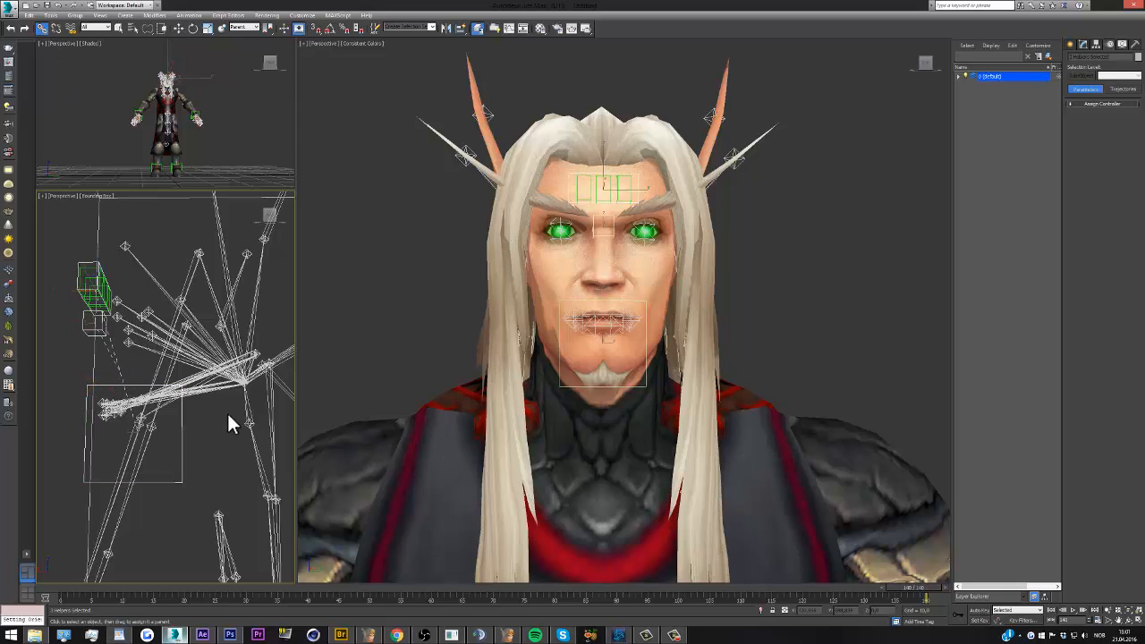
left_click_drag(229, 416, 243, 392)
Try rotating the head bone and the dummy between the eyes to test the face rig, undoing each rotation
left_click(192, 28)
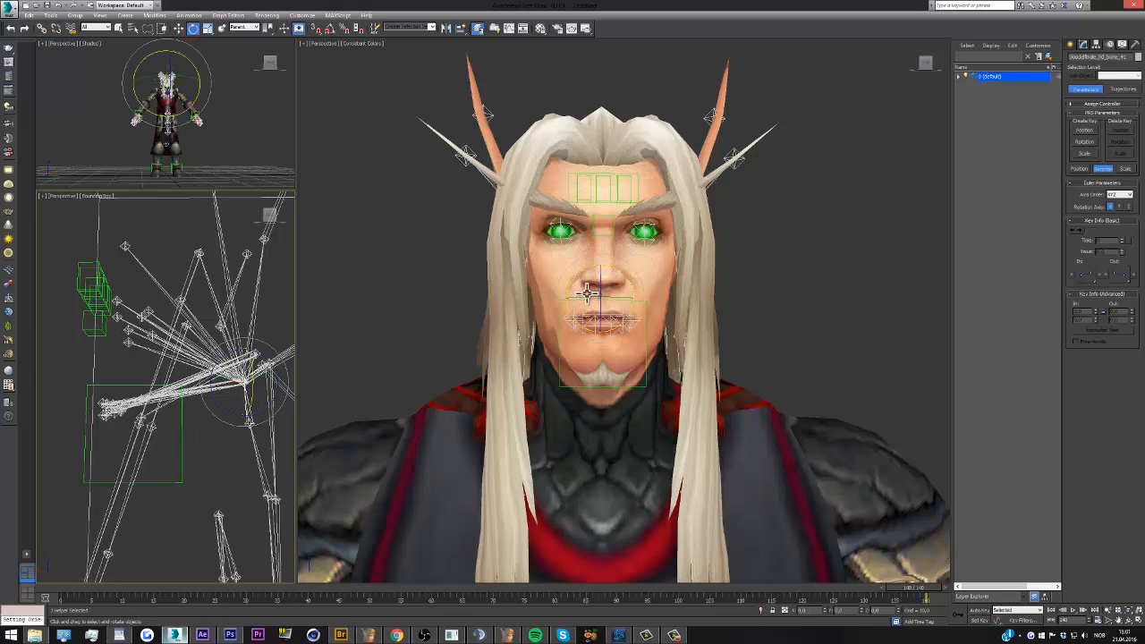
left_click_drag(591, 295, 577, 285)
key("ctrl+z")
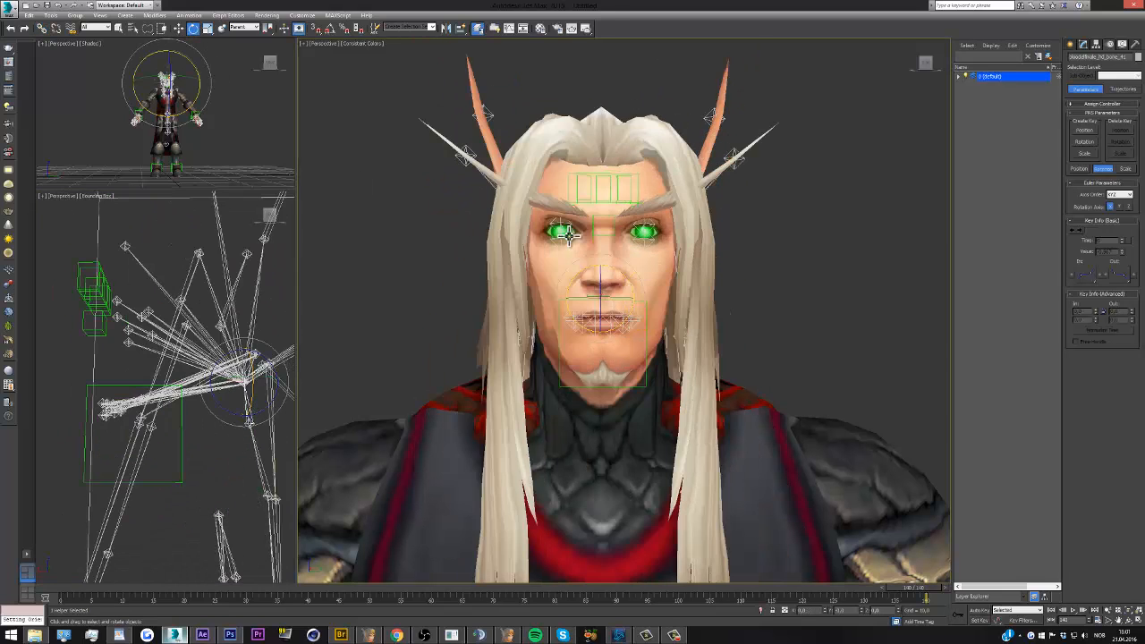
left_click(600, 231)
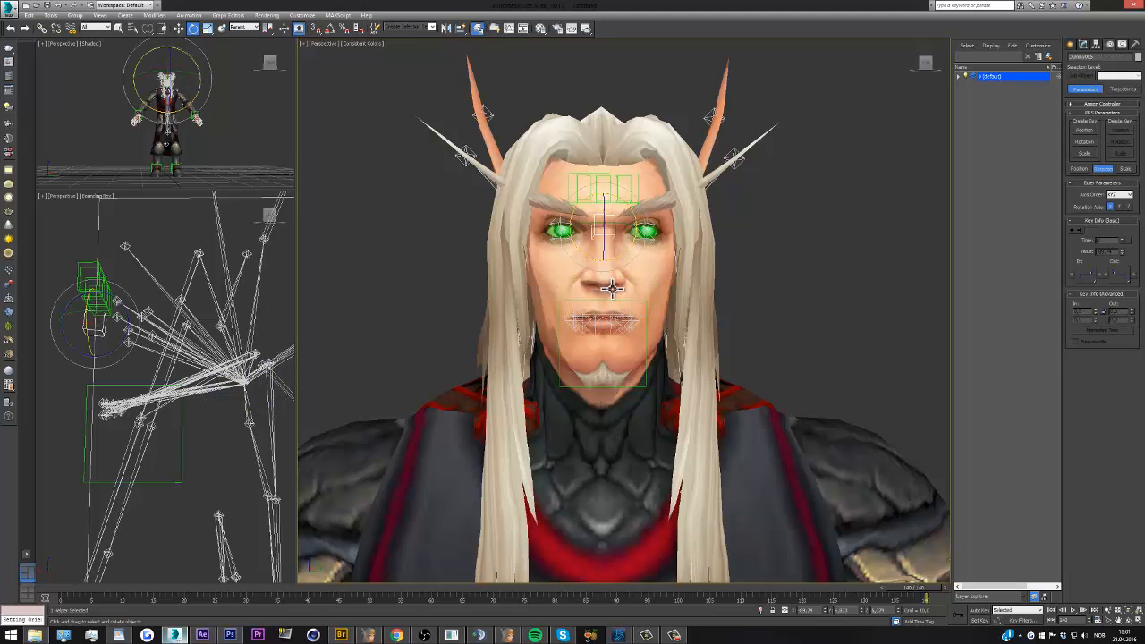
left_click(246, 397)
left_click_drag(246, 392, 223, 375)
key("ctrl+z")
left_click(416, 267)
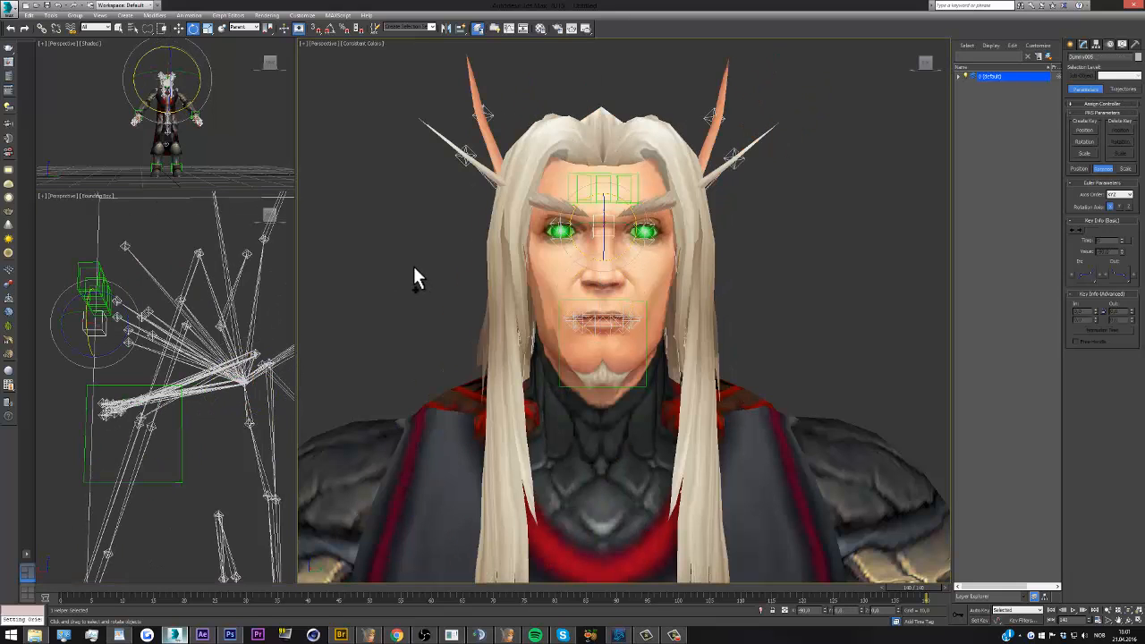
Select the root bone at the character's waist and try moving it sideways to test how the body follows
scroll(589, 206, "down", 3)
scroll(591, 233, "down", 5)
scroll(596, 270, "up", 3)
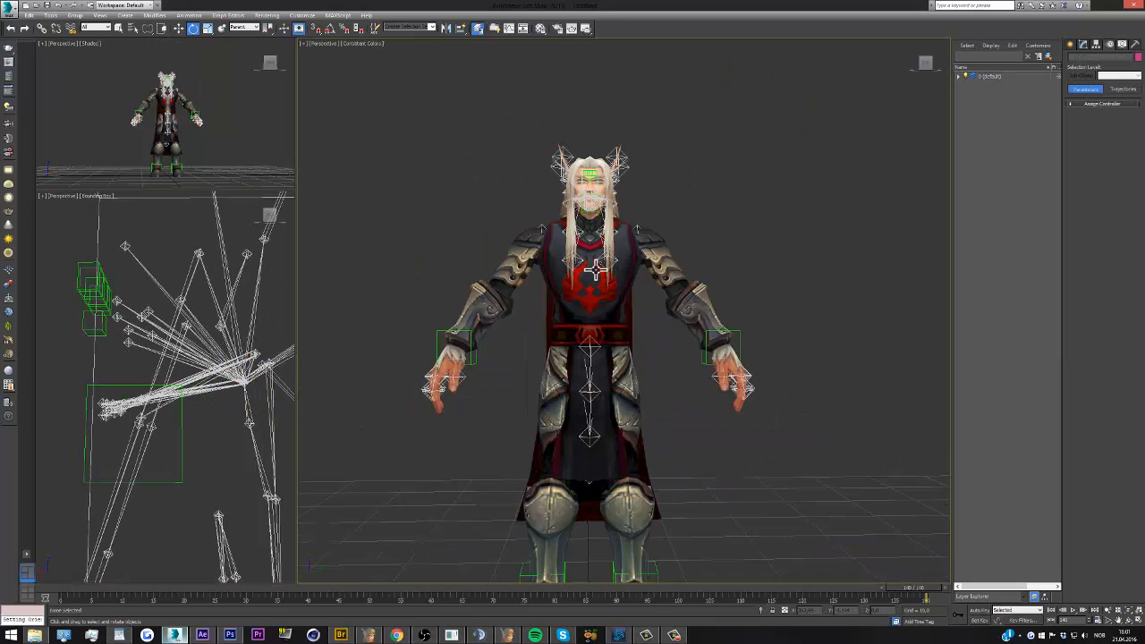
mouse_move(927, 64)
left_mouse_down()
mouse_move(811, 68)
mouse_move(925, 67)
left_mouse_up()
scroll(480, 332, "down", 4)
scroll(481, 332, "up", 3)
scroll(189, 349, "down", 3)
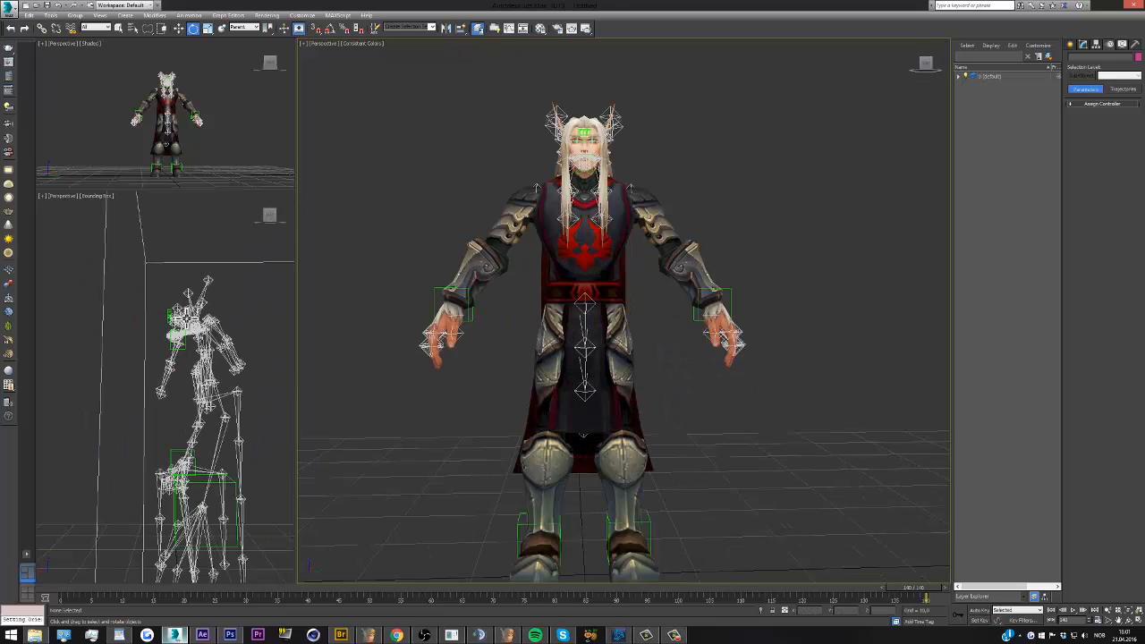
left_click(183, 464)
left_click_drag(274, 223, 234, 305)
scroll(154, 467, "up", 5)
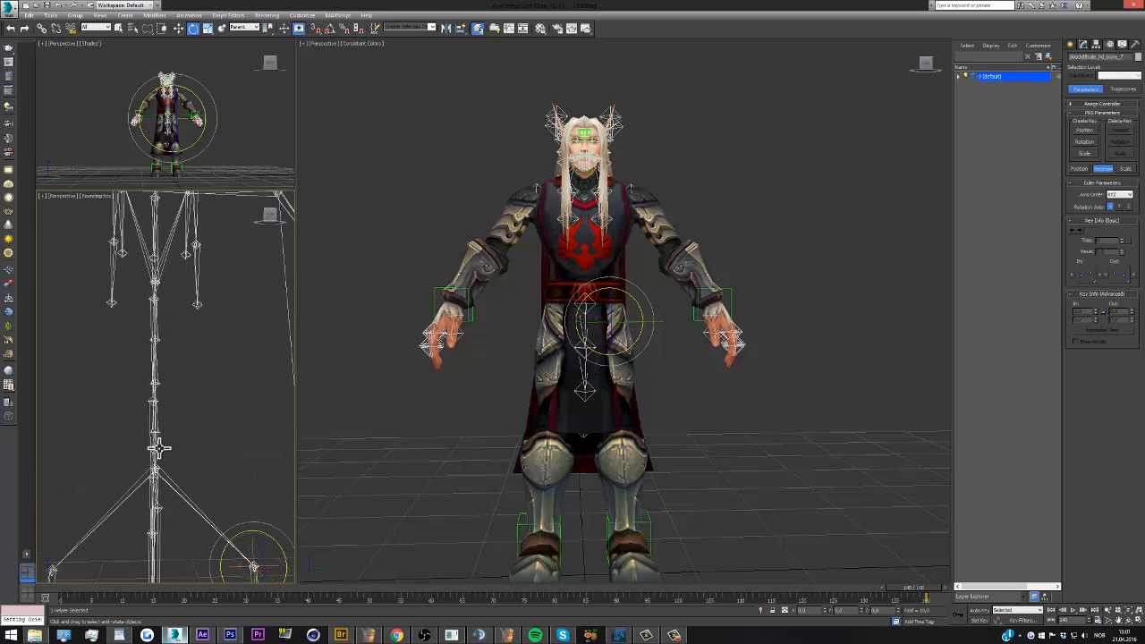
left_click(159, 448)
left_click(254, 216)
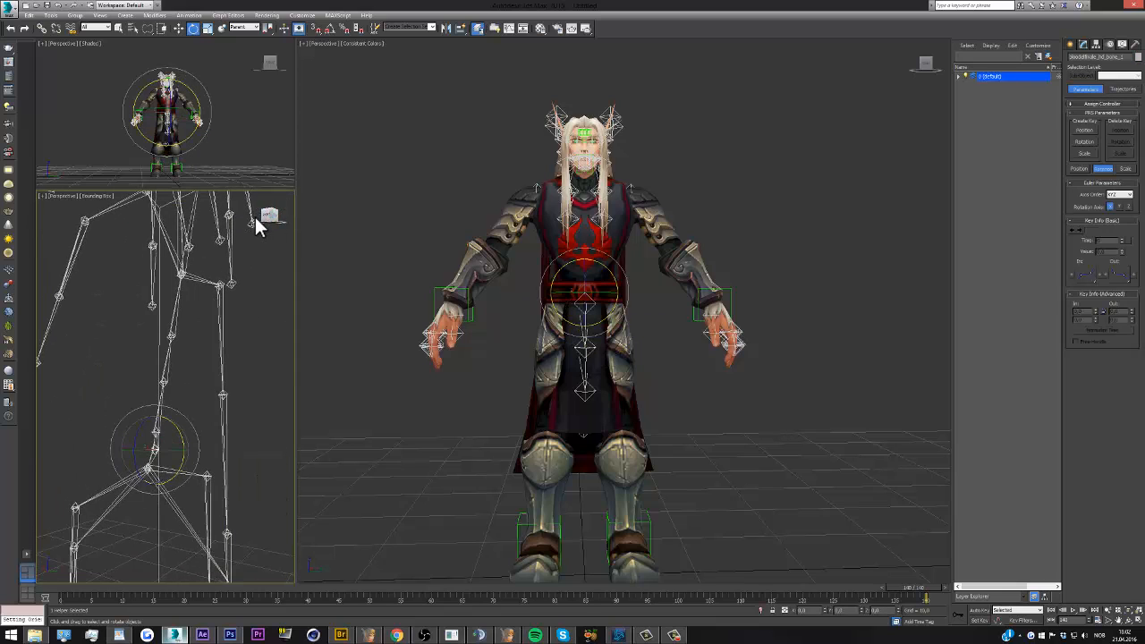
left_click(179, 27)
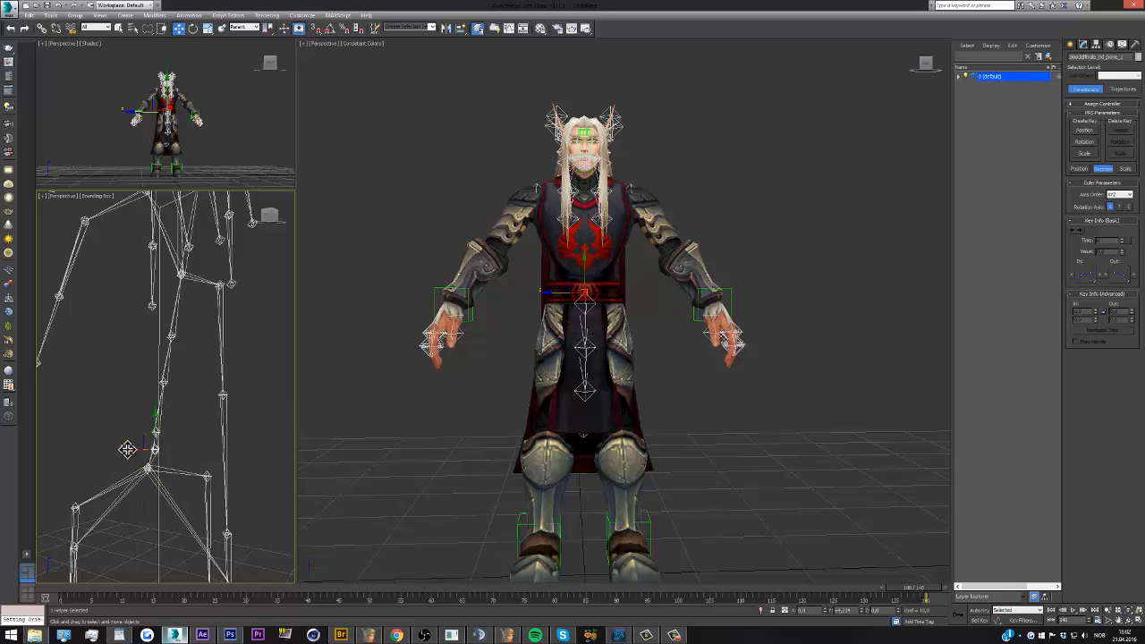
mouse_move(550, 292)
left_mouse_down()
mouse_move(659, 292)
mouse_move(537, 302)
left_mouse_up()
right_click(536, 302)
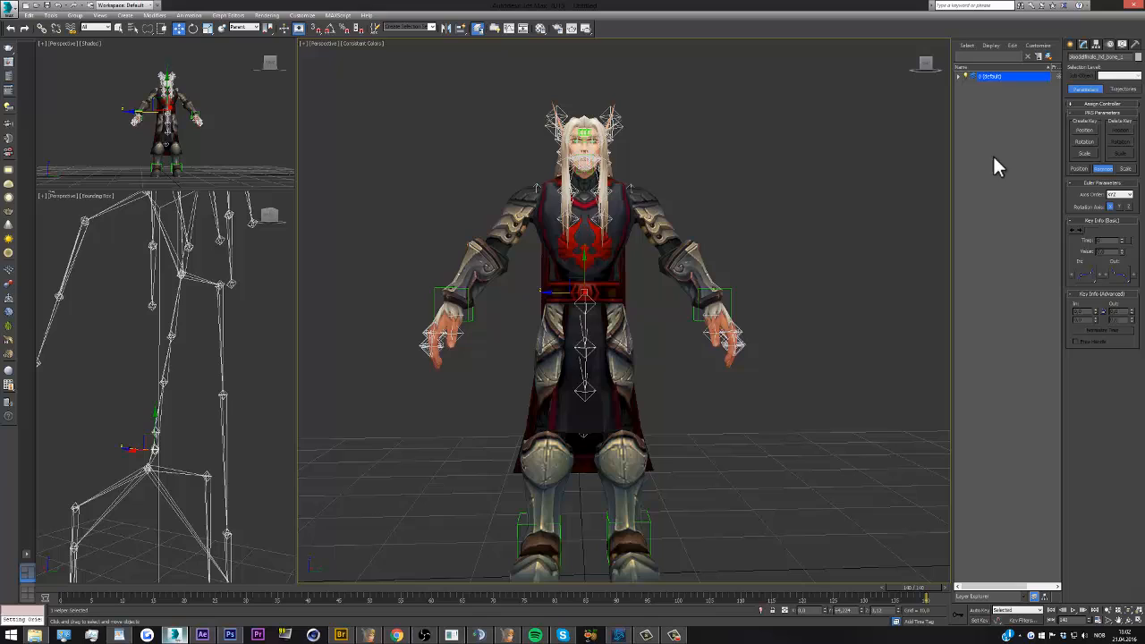
Create a dummy helper on the ground beside the character and Quick Align it to the waist bone
left_click(1073, 46)
left_click(1085, 101)
left_click_drag(759, 463, 767, 424)
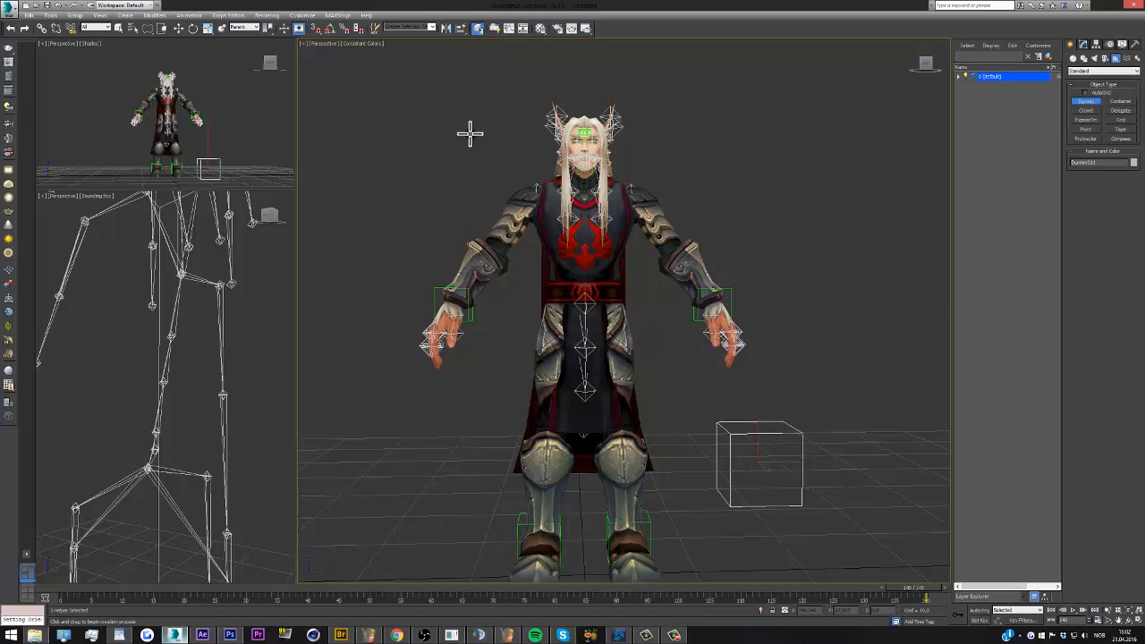
left_click(462, 27)
left_click(154, 444)
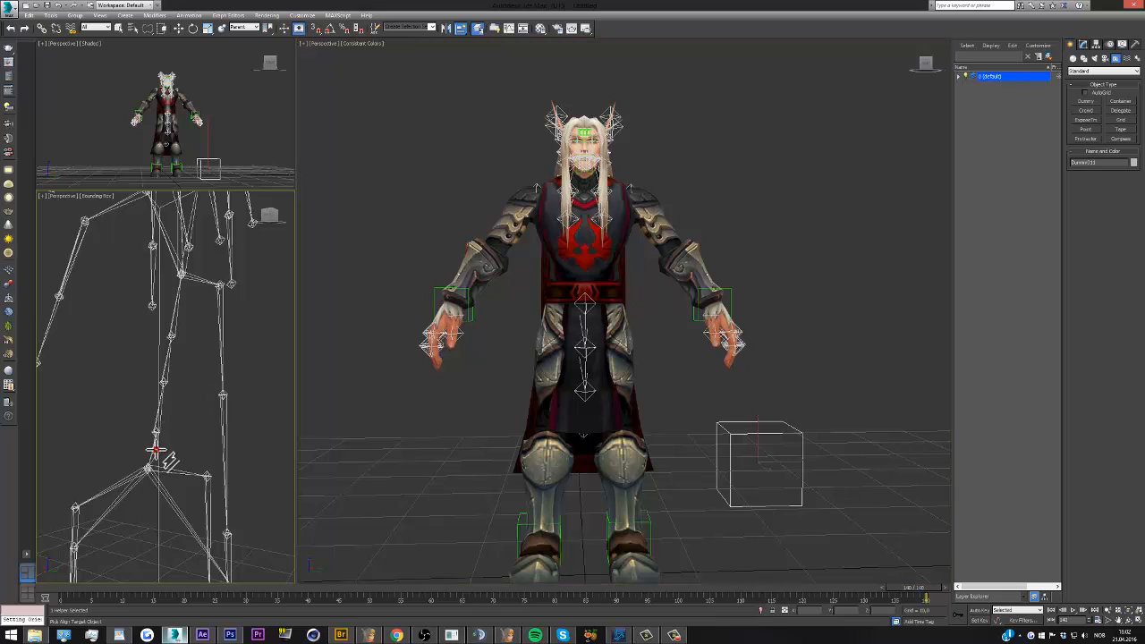
Scale the waist dummy down uniformly to surround the belt, and link the waist bone to it
left_click(207, 28)
left_click_drag(580, 295, 537, 301)
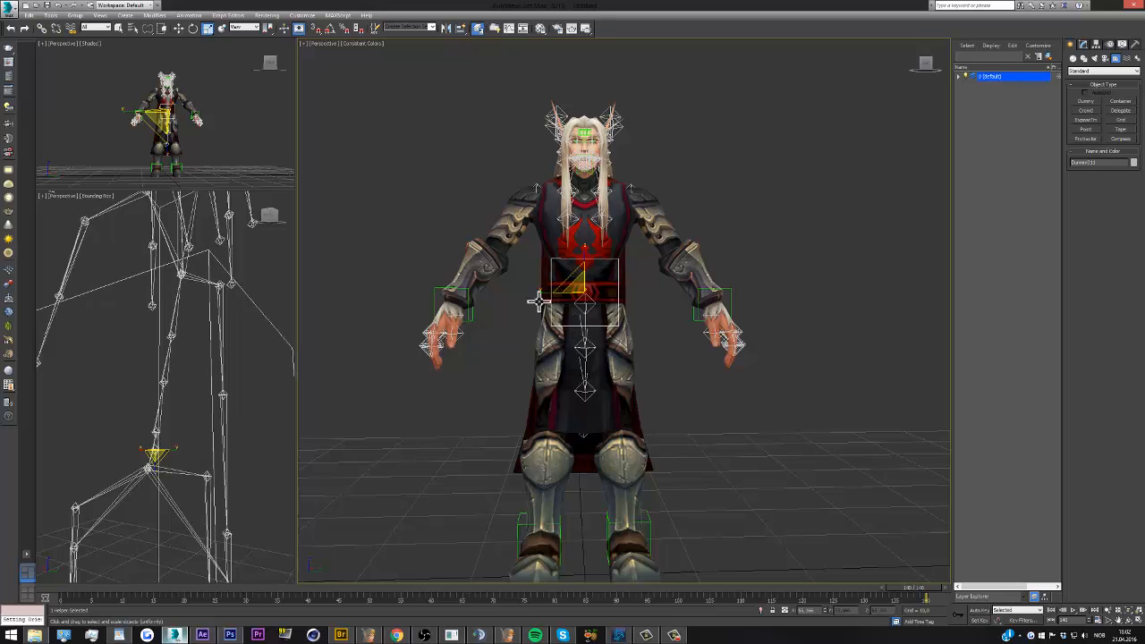
left_click(42, 28)
left_click(110, 424)
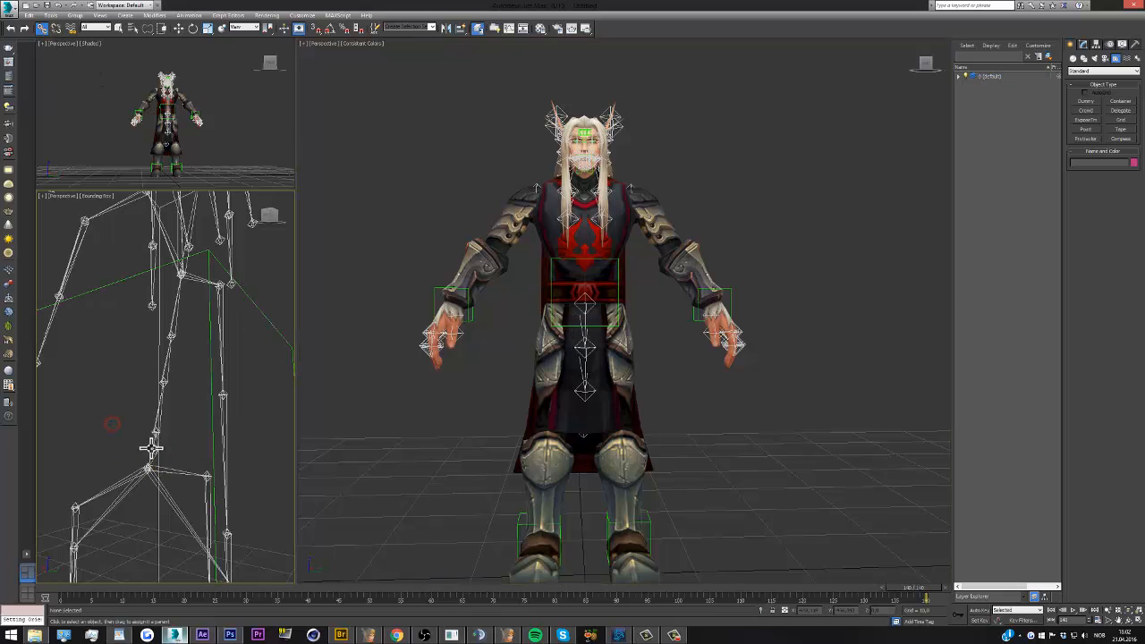
left_click(150, 448)
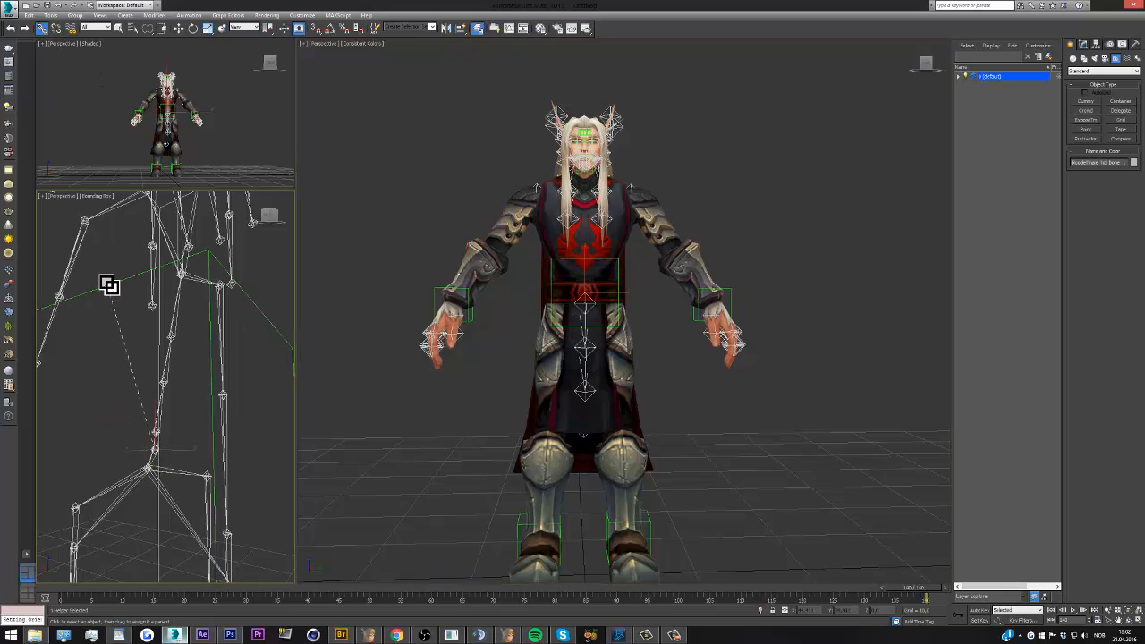
left_click_drag(109, 285, 109, 284)
left_click(125, 339)
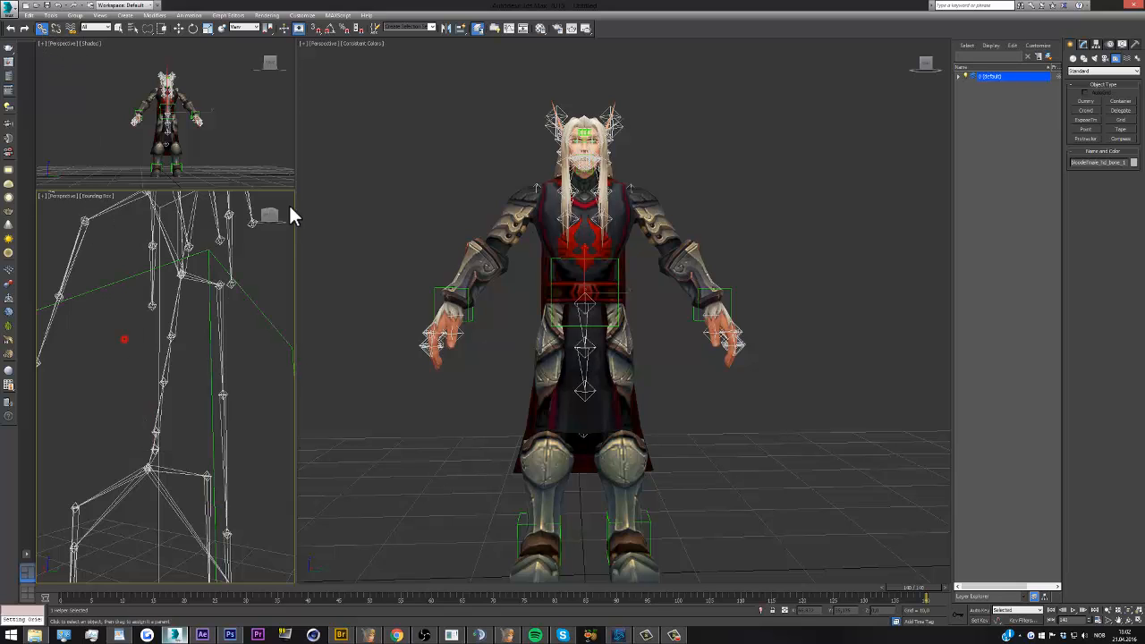
Select the waist dummy and try moving it to test its control over the body
left_click(289, 204)
scroll(199, 281, "down", 5)
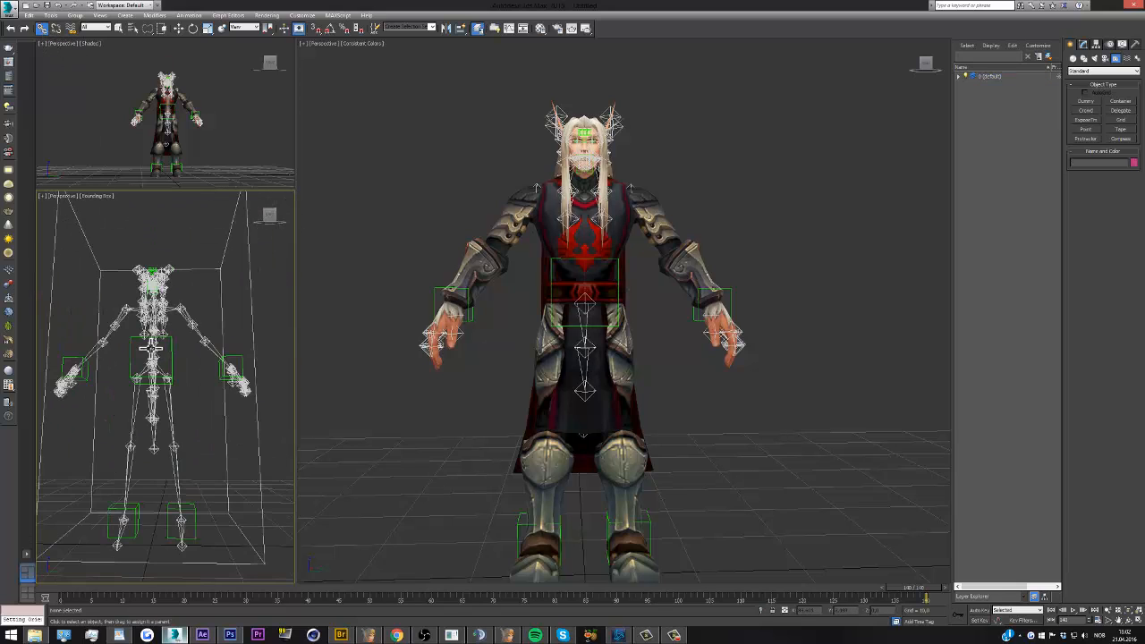
left_click(132, 343)
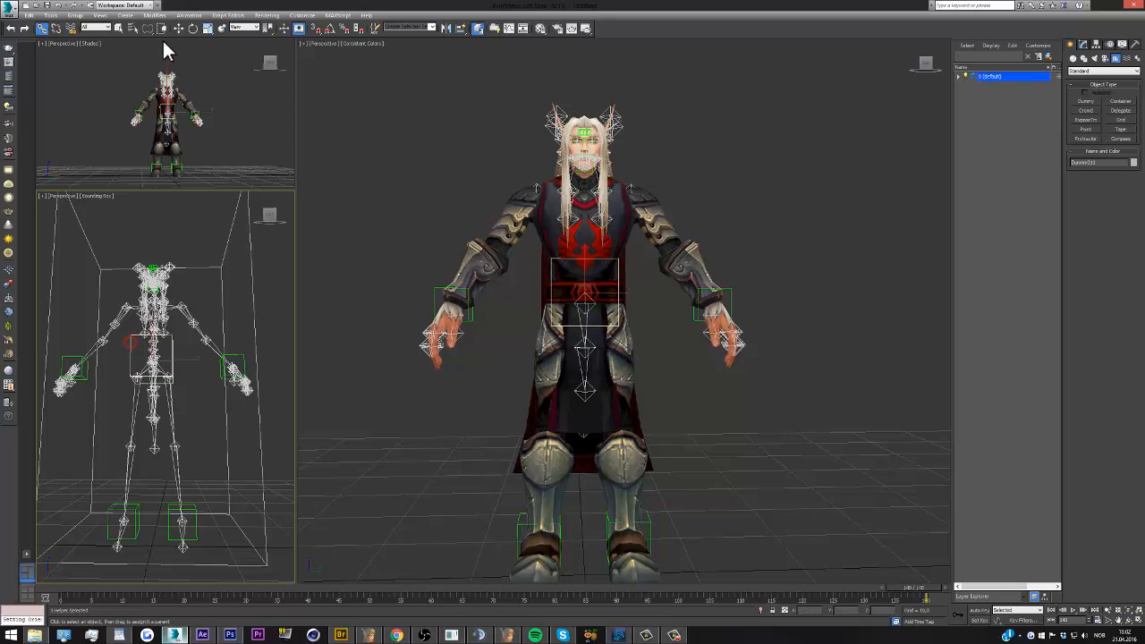
mouse_move(585, 265)
left_mouse_down()
mouse_move(585, 320)
mouse_move(586, 242)
mouse_move(581, 280)
left_mouse_up()
scroll(582, 280, "down", 3)
mouse_move(922, 66)
left_mouse_down()
mouse_move(889, 64)
mouse_move(943, 64)
left_mouse_up()
scroll(578, 248, "up", 3)
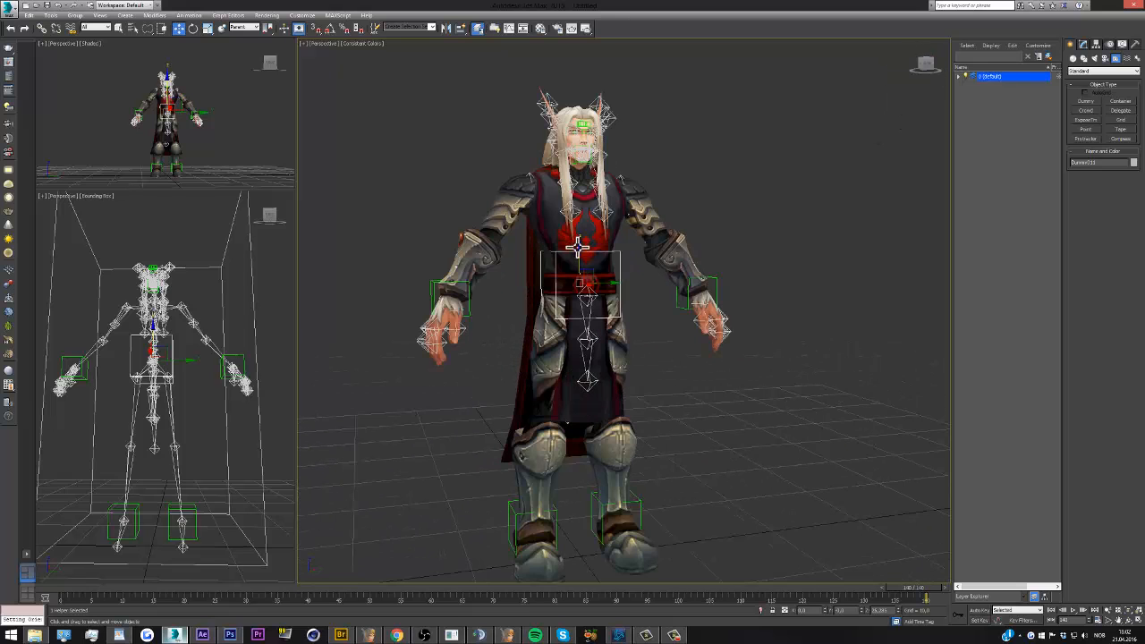
Clone the waist dummy as a copy down to the ground between the feet, and scale the copy down to a small box
left_click_drag(579, 257, 582, 457, "shift")
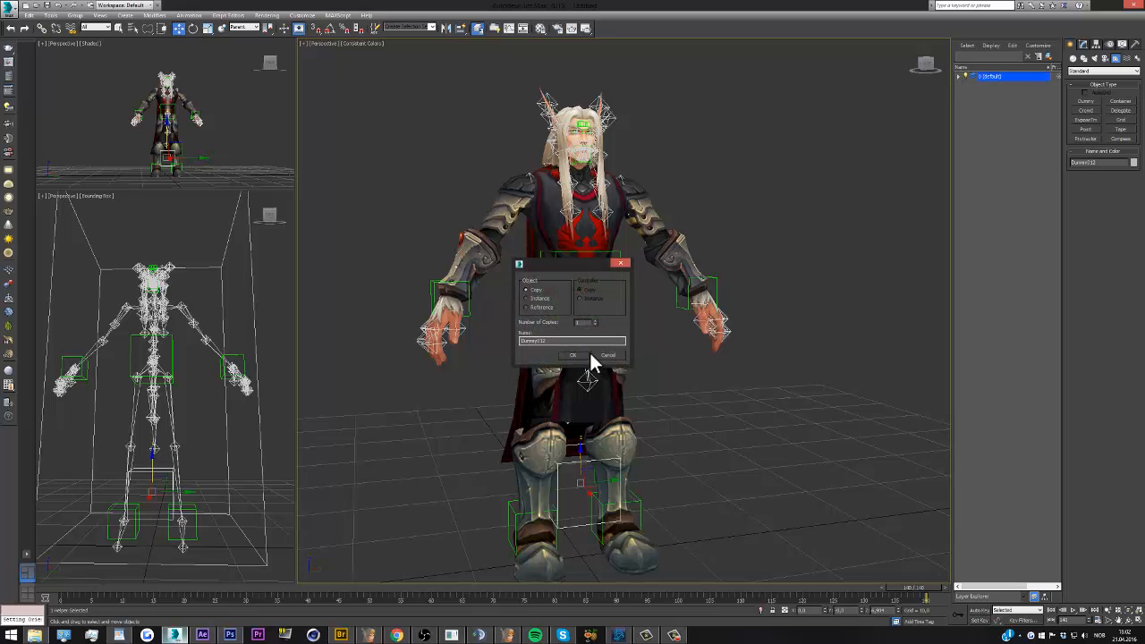
left_click(584, 351)
left_click(927, 69)
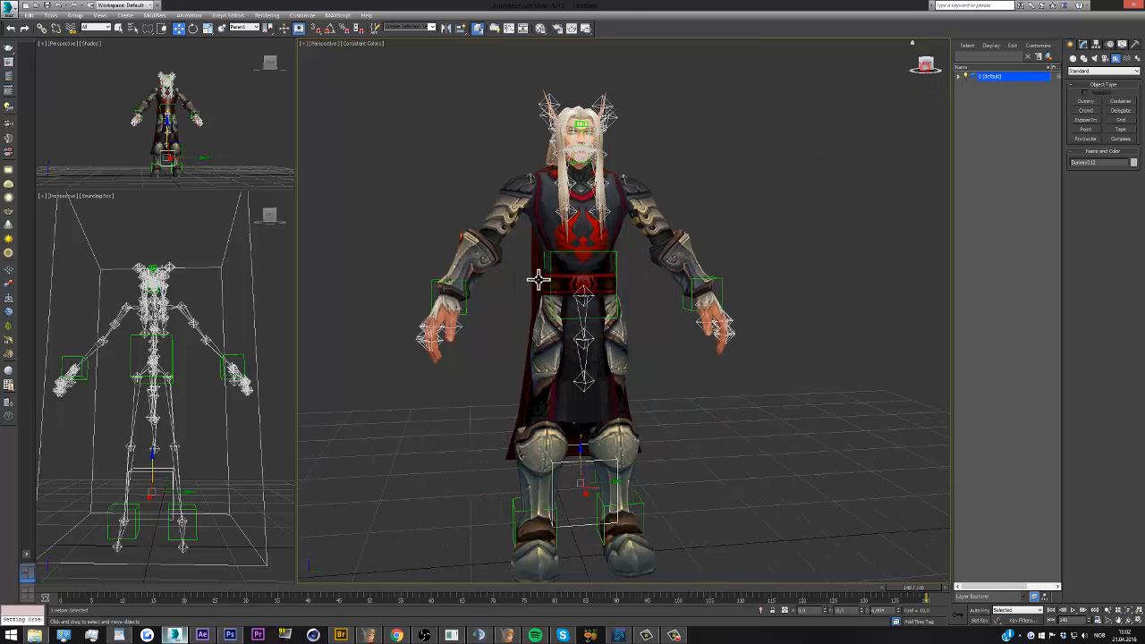
scroll(593, 376, "up", 5)
left_click_drag(602, 365, 594, 494)
left_click(207, 28)
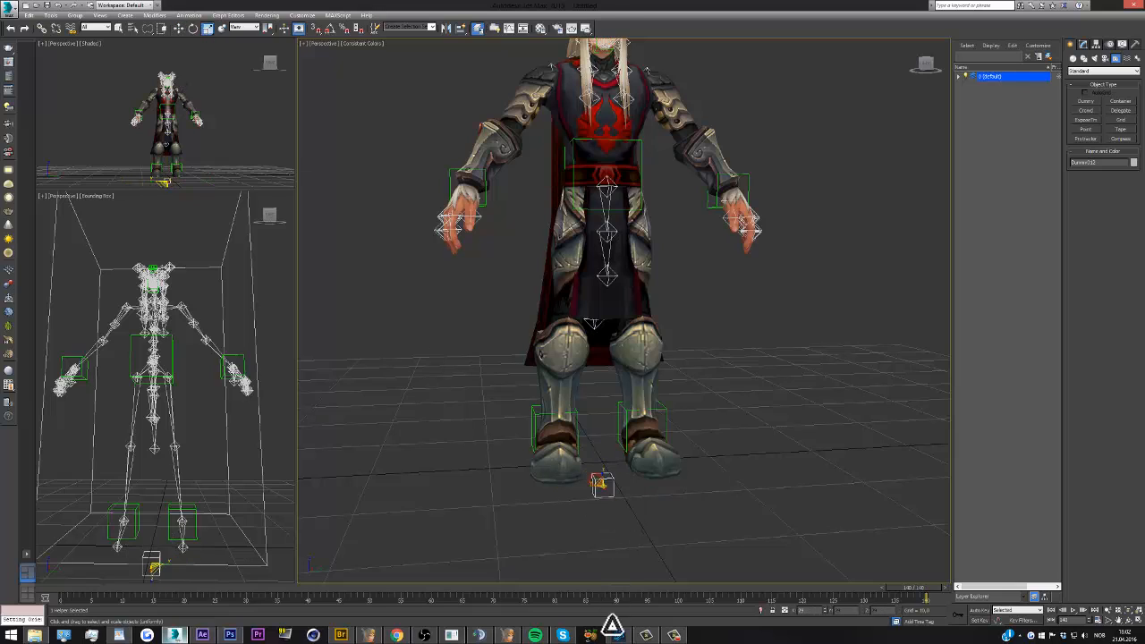
Link both hand dummies, the waist dummy and both foot dummies to the small ground dummy between the feet
left_click(42, 28)
left_click(222, 374)
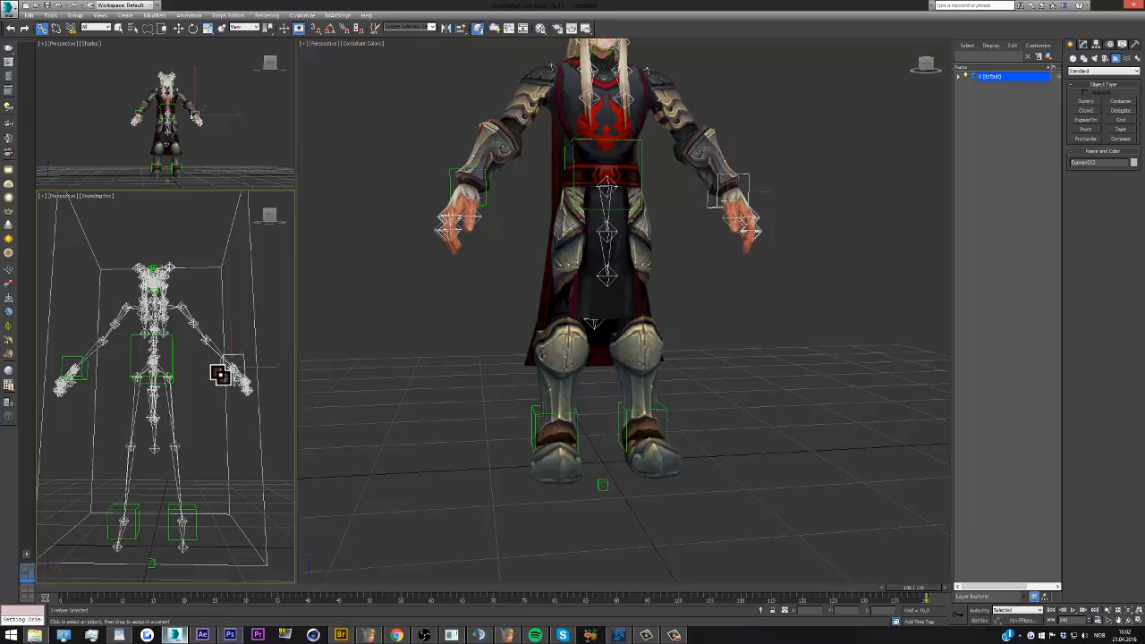
left_click(172, 362, "ctrl")
left_click(81, 376, "ctrl")
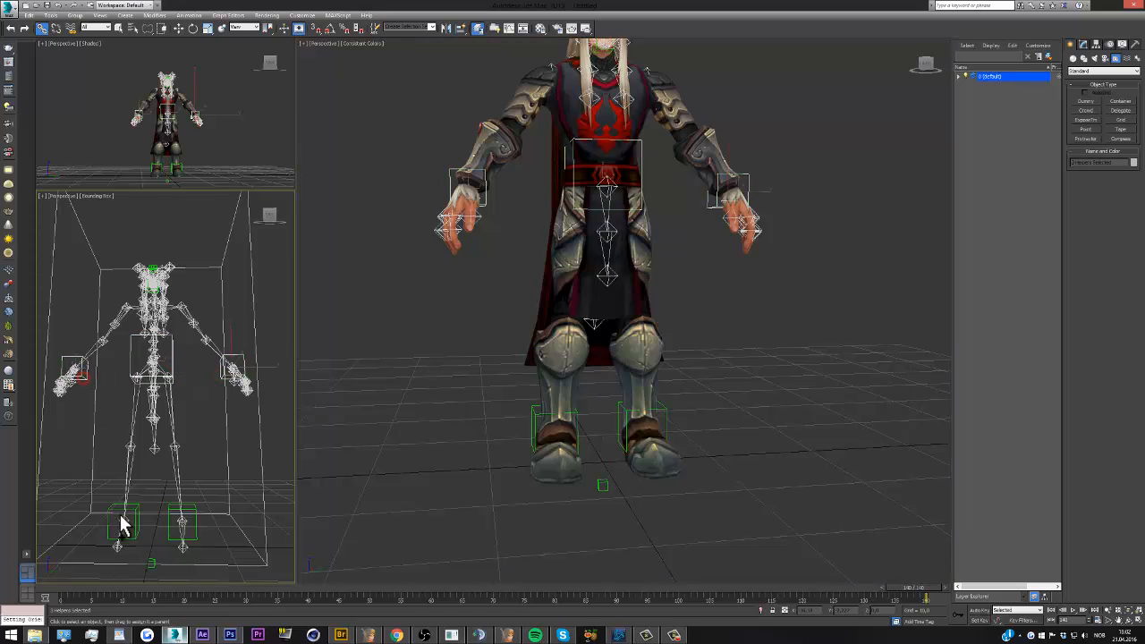
left_click(122, 525, "ctrl")
left_click(170, 510, "ctrl")
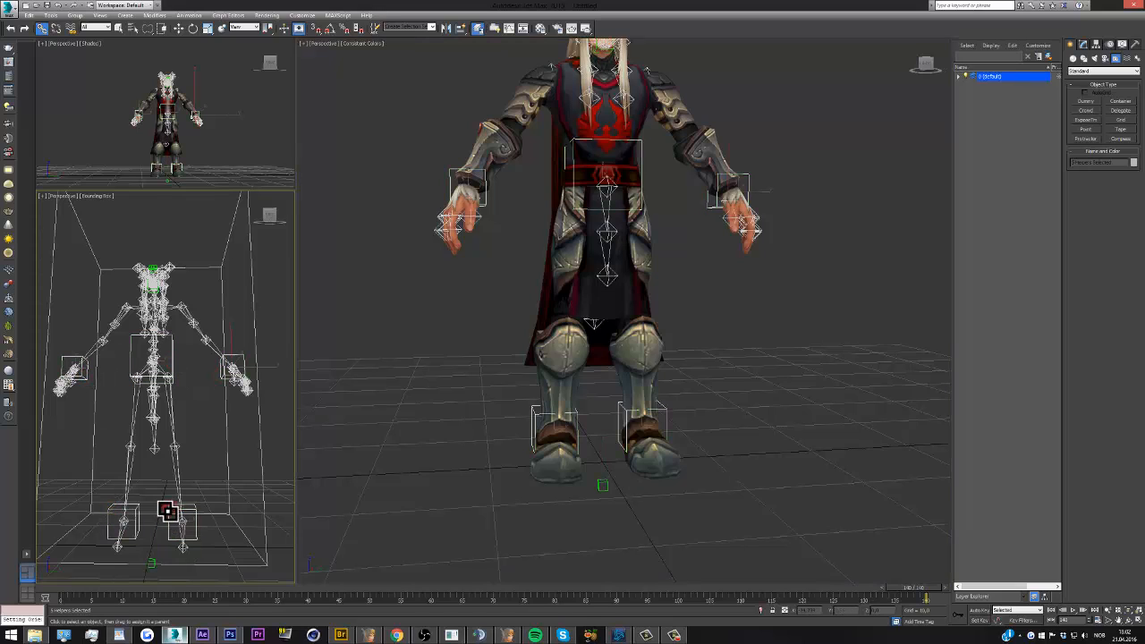
left_click(152, 562)
Try rotating the ground dummy to test its control over the whole rig
key("e")
left_click_drag(592, 481, 607, 454)
right_click(607, 454)
scroll(598, 394, "down", 8)
scroll(588, 446, "up", 8)
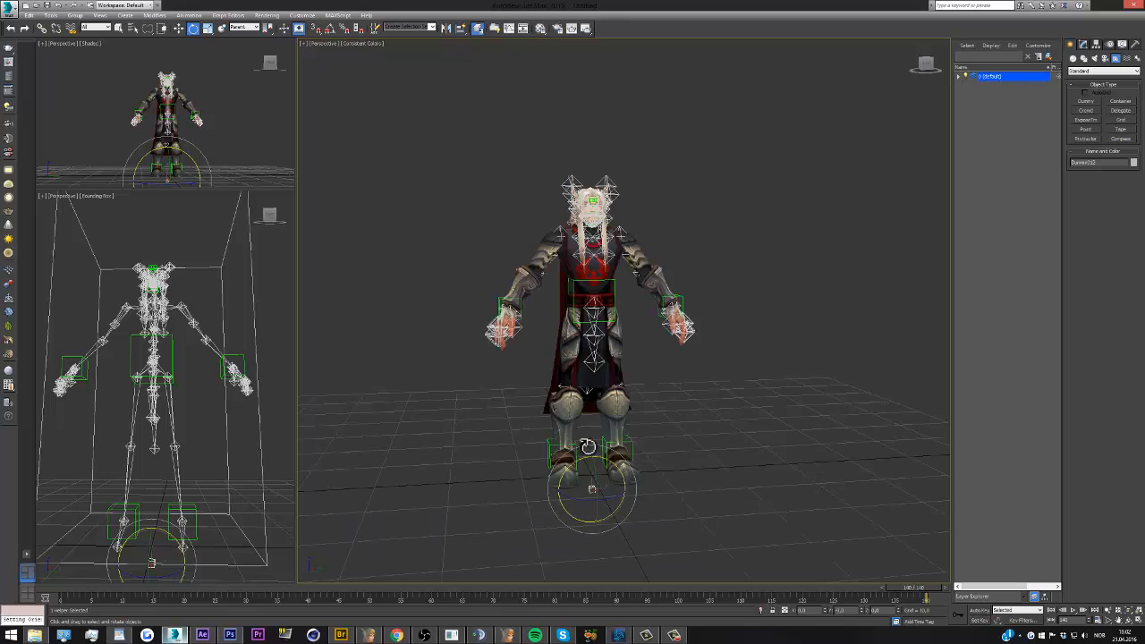
Select the whole character with its bones and controllers, and put the selection on a new layer named Avenier Bones
scroll(599, 363, "up", 3)
left_click_drag(931, 72, 889, 105)
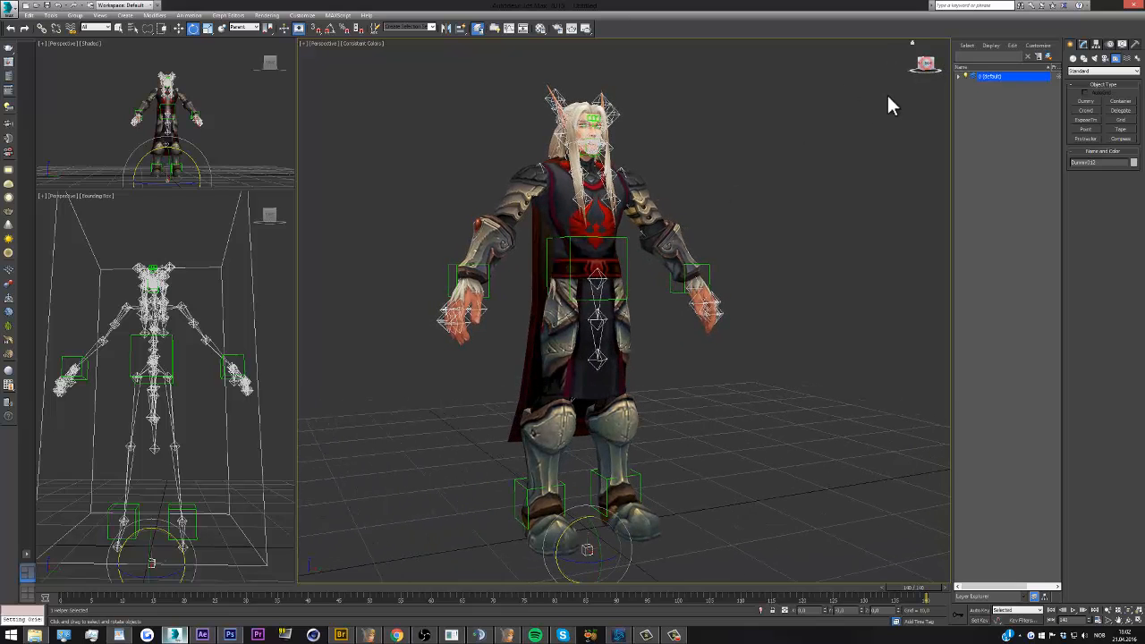
scroll(599, 196, "down", 3)
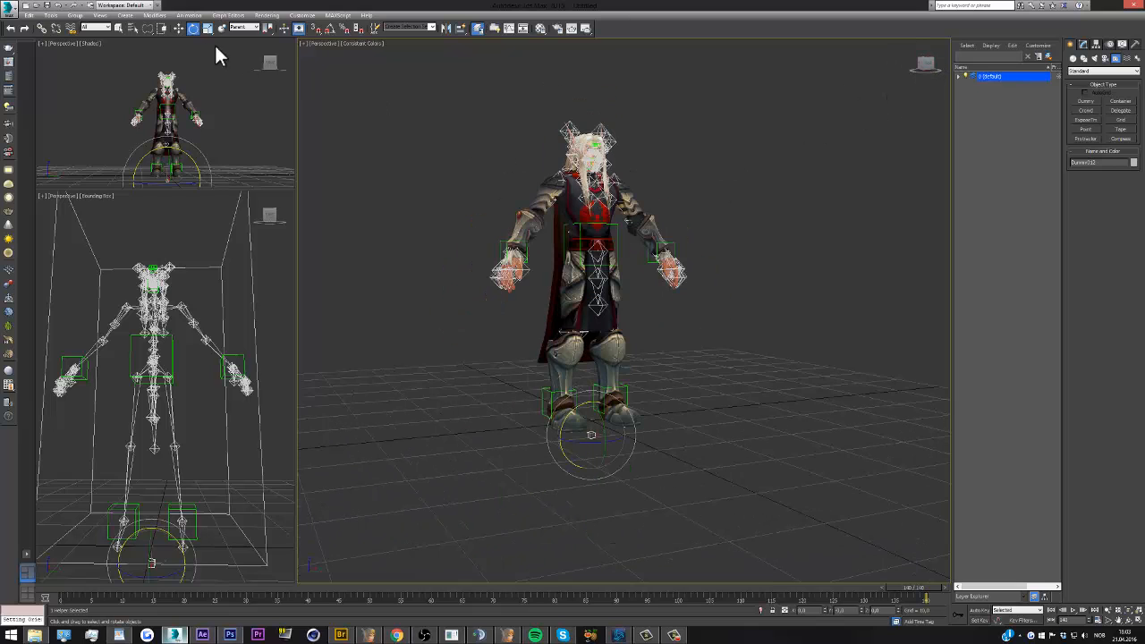
left_click(179, 28)
left_click_drag(493, 85, 562, 488)
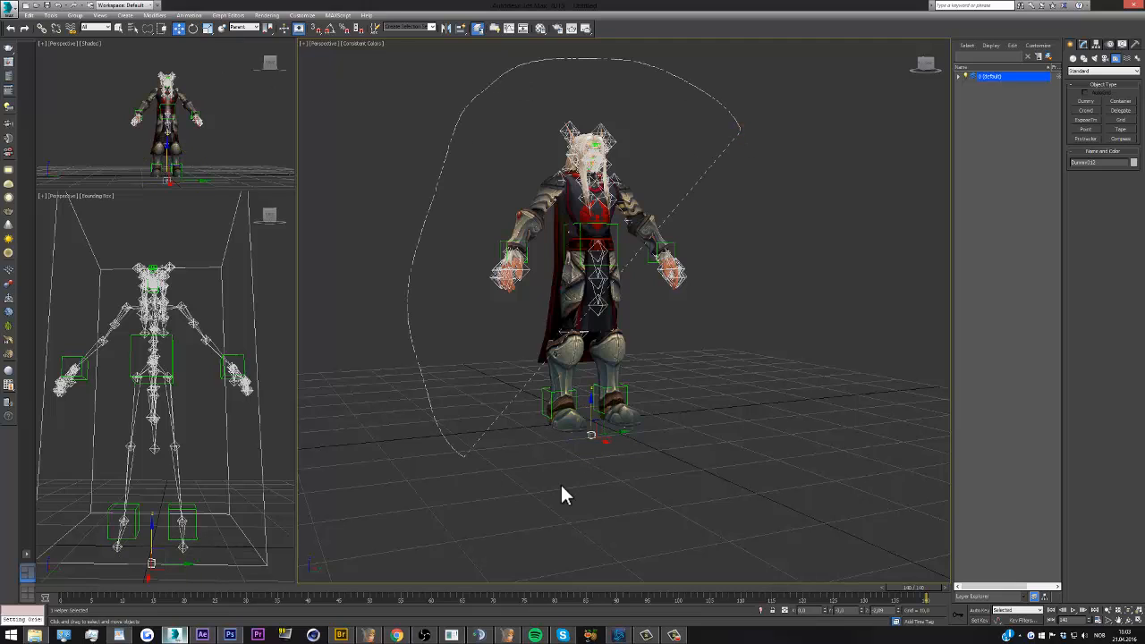
left_click_drag(721, 433, 723, 437)
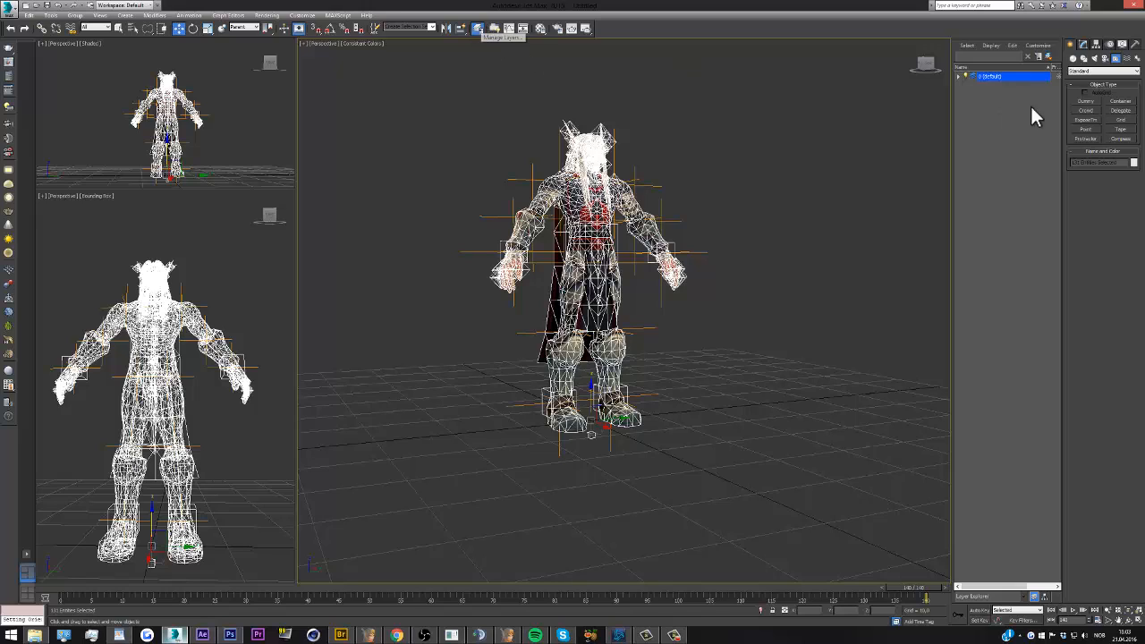
left_click(1050, 53)
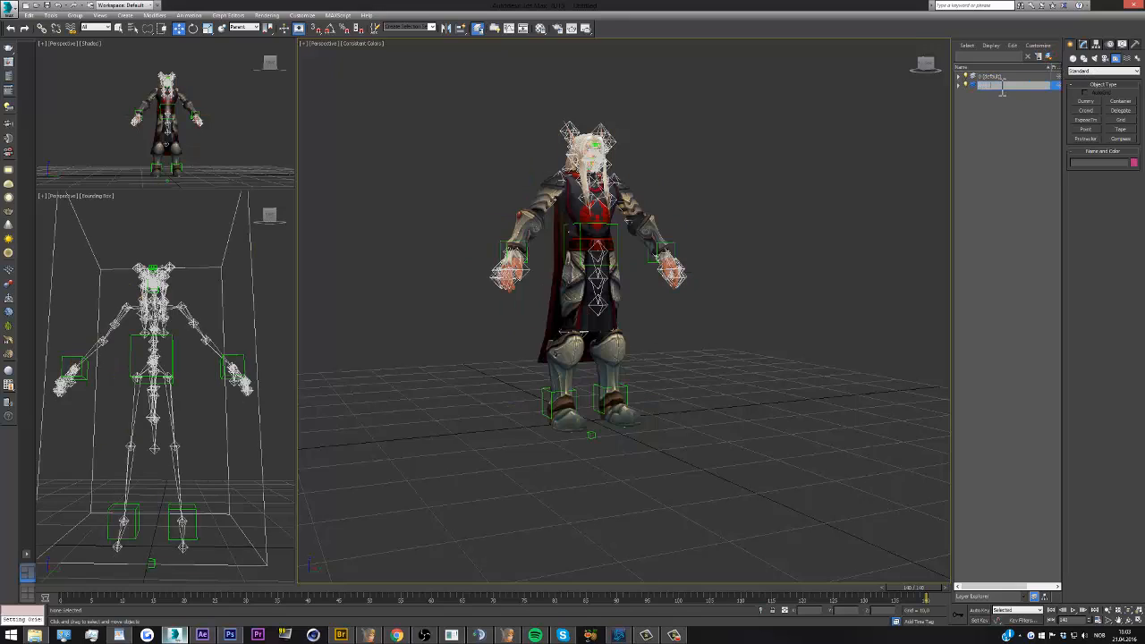
key("Return")
Select the character's skin mesh and put it on a new layer named Avenier Skin
scroll(603, 155, "up", 10)
scroll(568, 242, "down", 9)
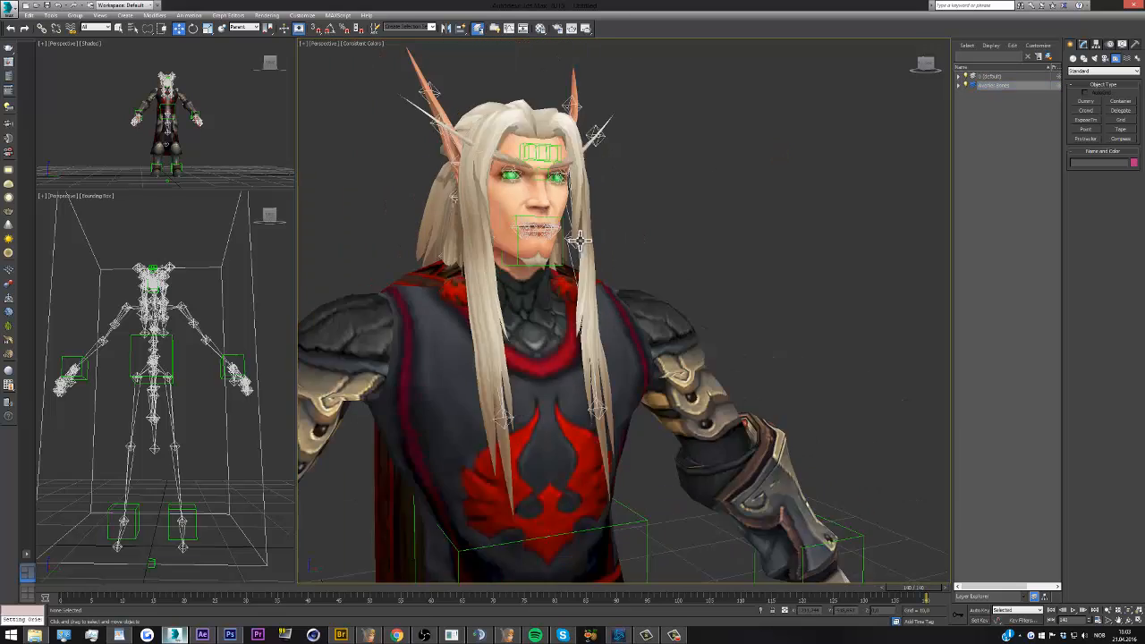
left_click(573, 275)
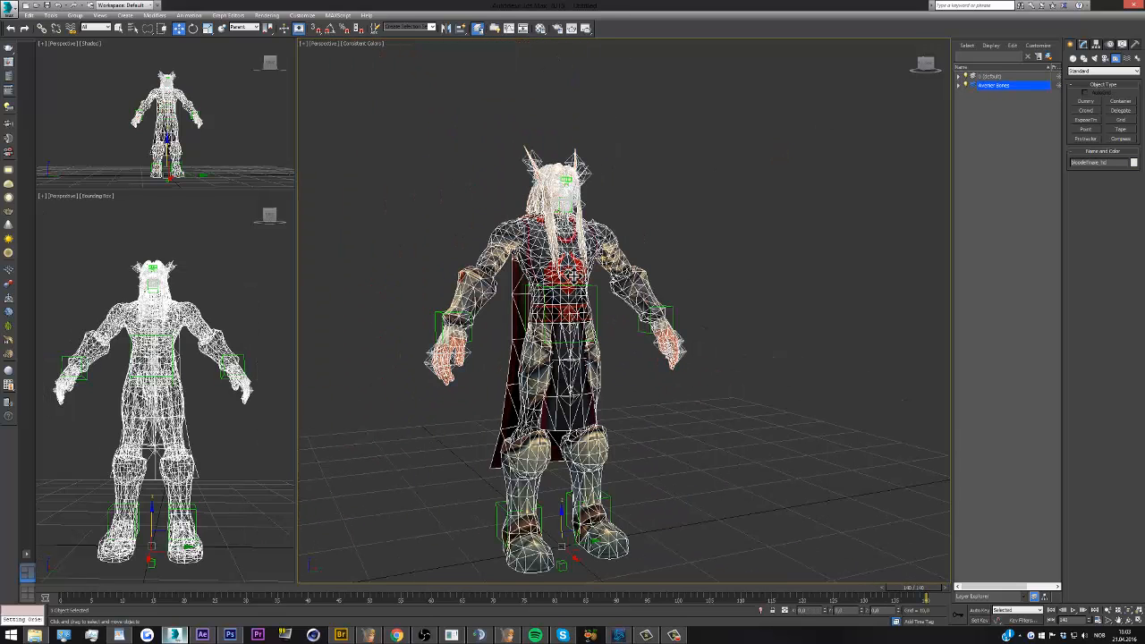
left_click(1050, 57)
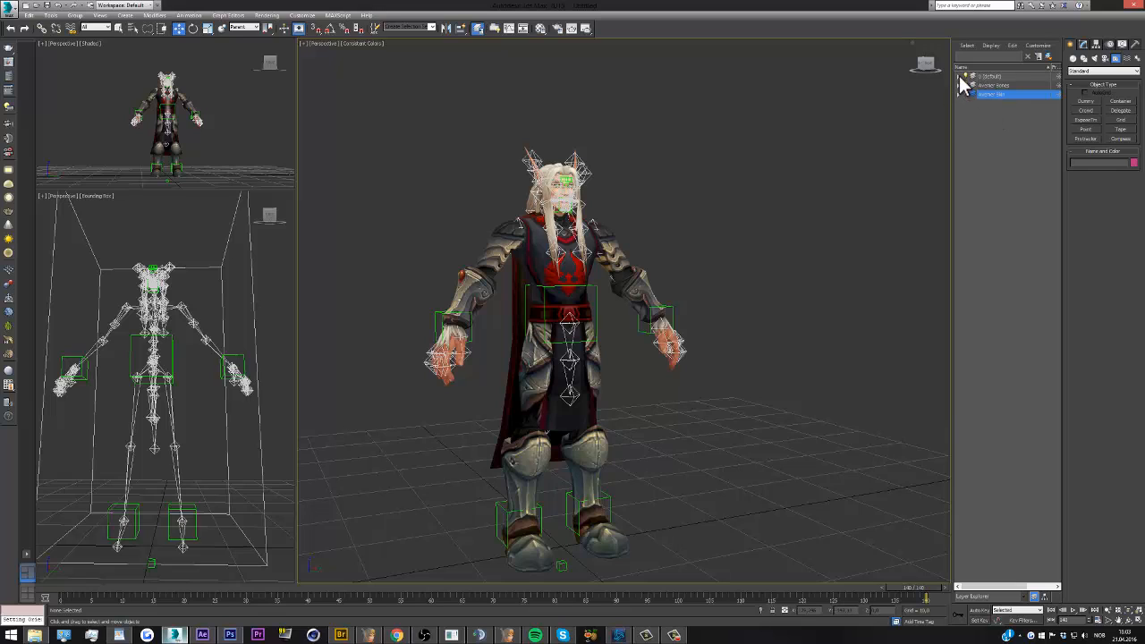
Select all hidden objects remaining in the default layer and put them on a new layer named Avenier Useless
left_click(959, 76)
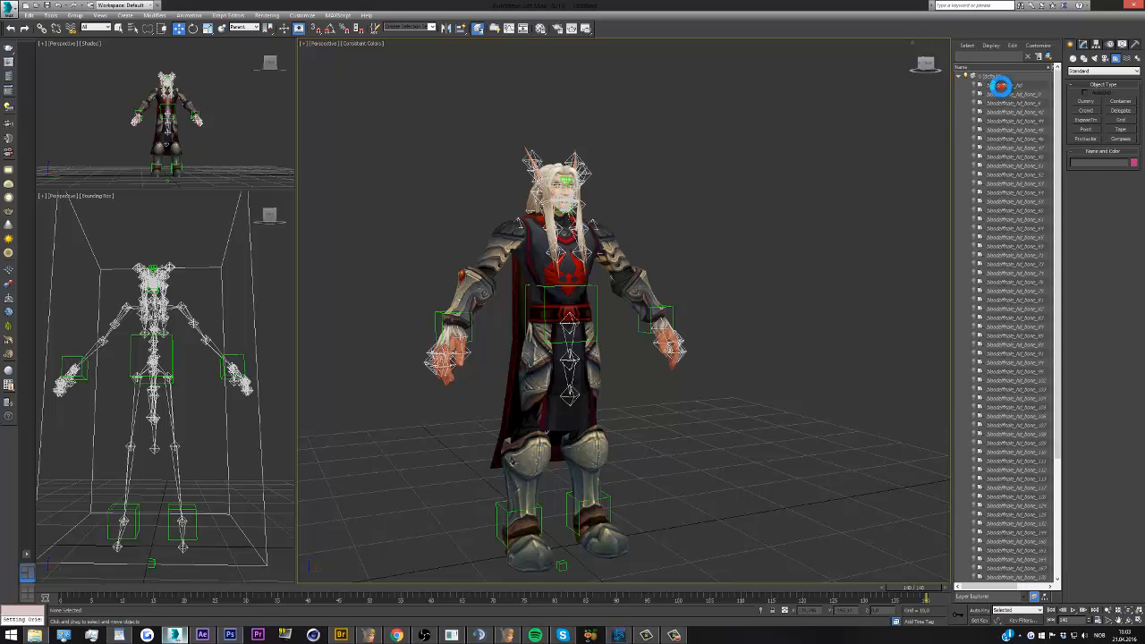
left_click(1000, 85)
left_click_drag(1057, 146, 1003, 549)
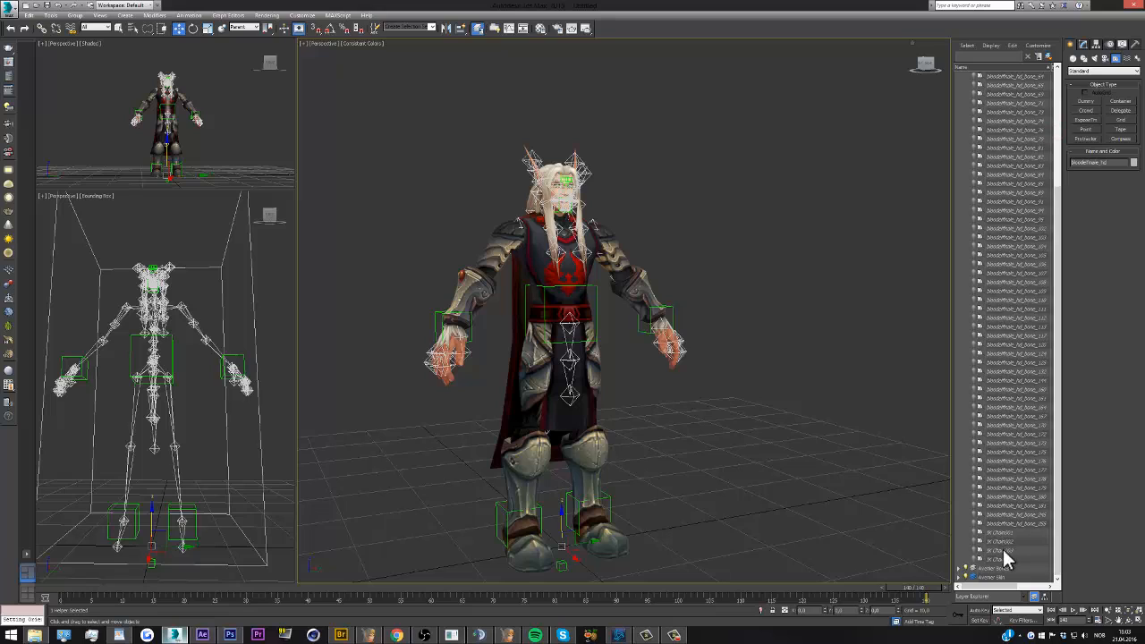
left_click(1003, 550, "shift")
left_click_drag(1056, 500, 1007, 98)
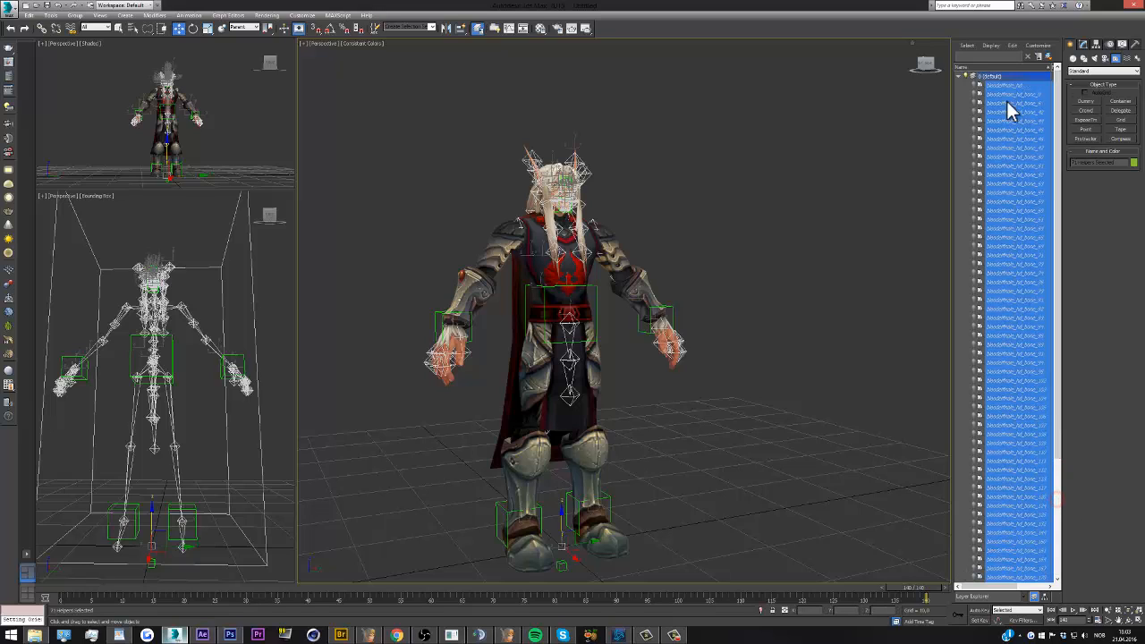
left_click(1048, 56)
left_click(958, 103)
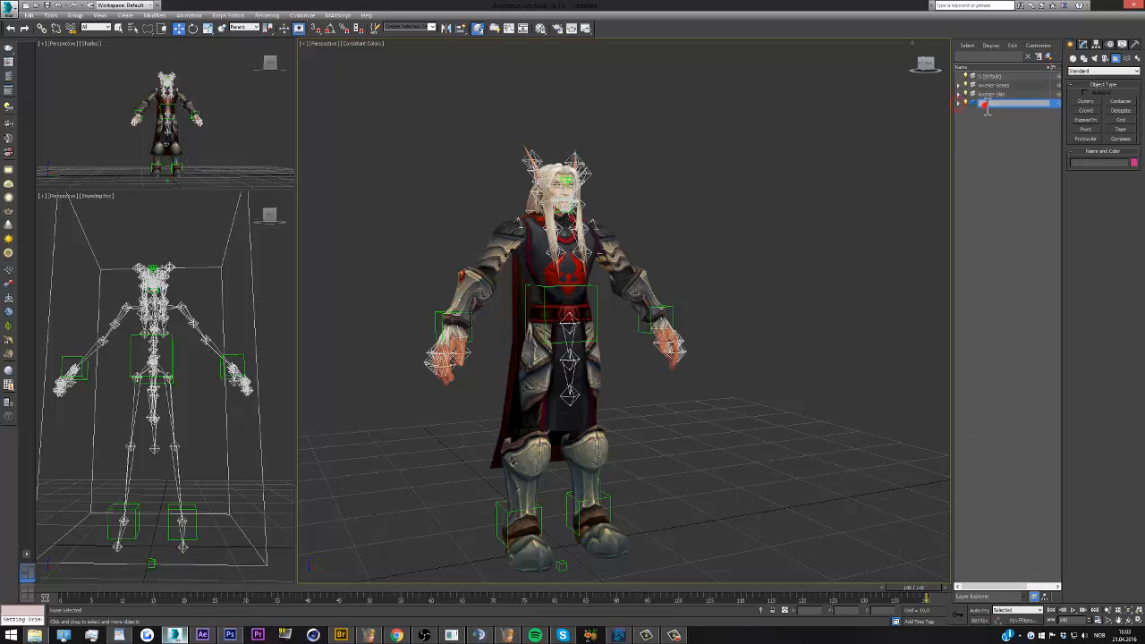
double_click(986, 104)
key("Return")
Unhide all individual objects in the Avenier Useless layer, and hide them through the layer's own visibility instead
left_click(778, 212)
middle_click_drag(507, 226, 536, 231)
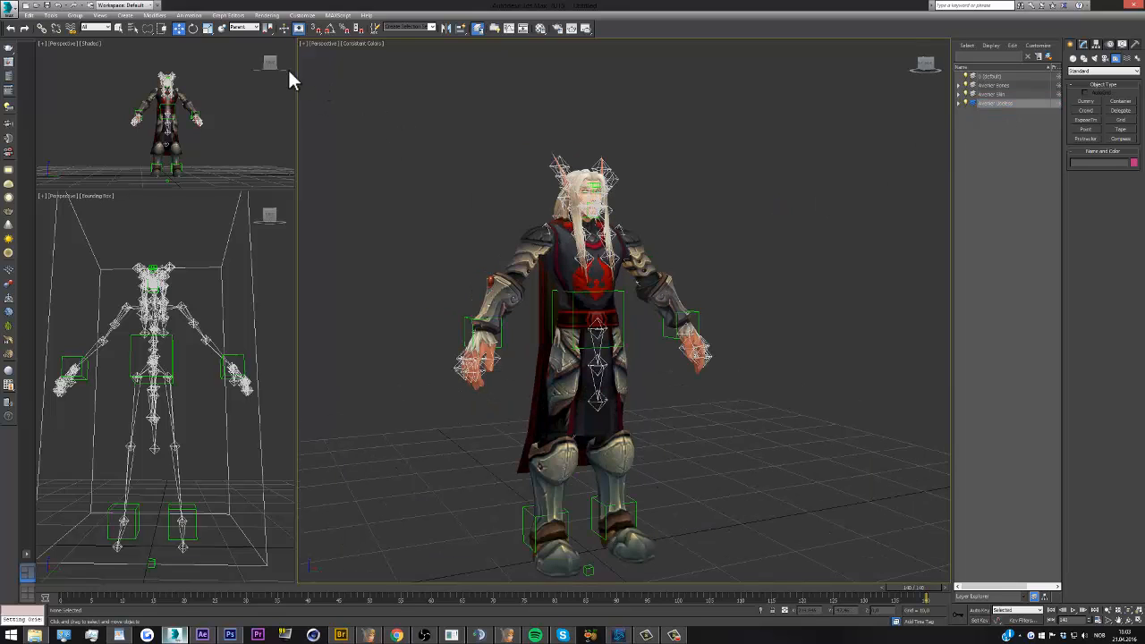
left_click(929, 67)
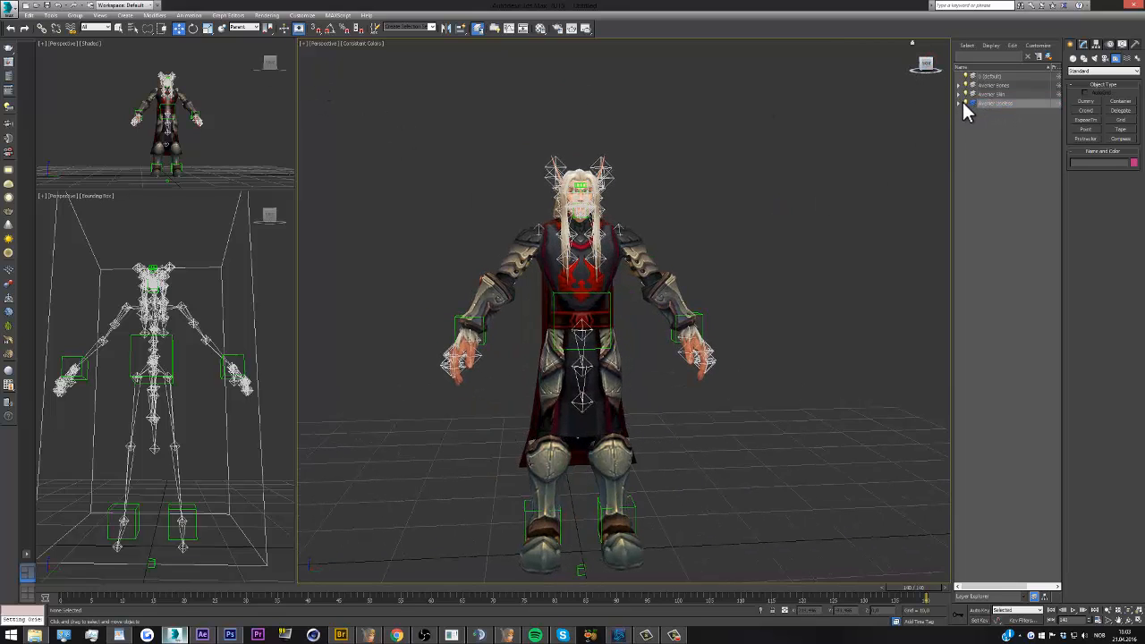
left_click(961, 103)
left_click(995, 113)
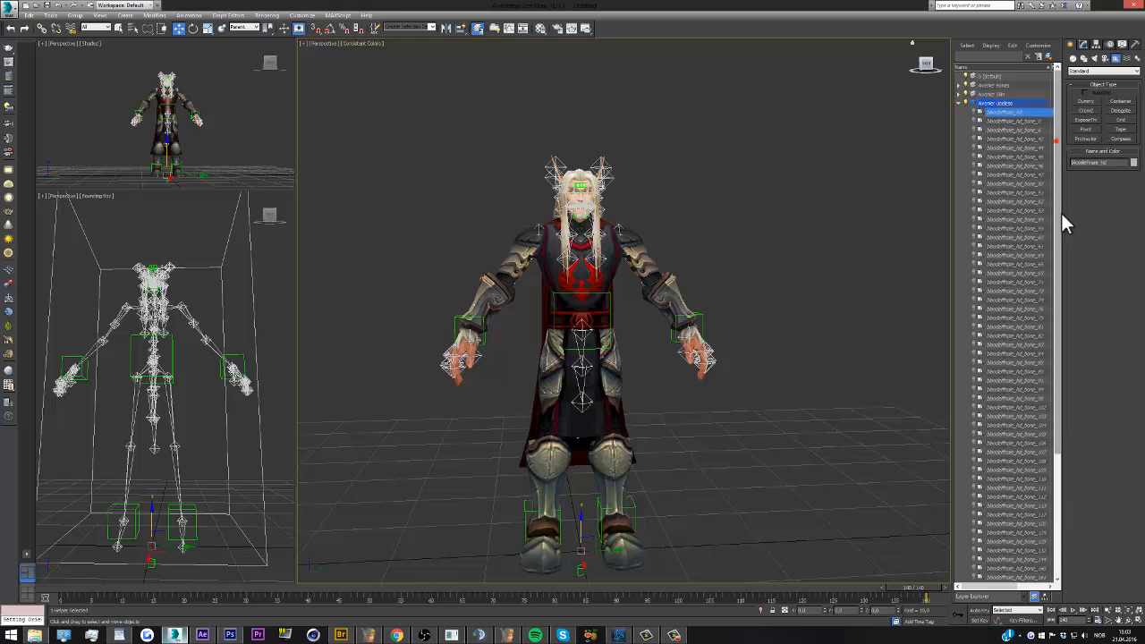
scroll(995, 541, "down", 7)
left_click(994, 576, "shift")
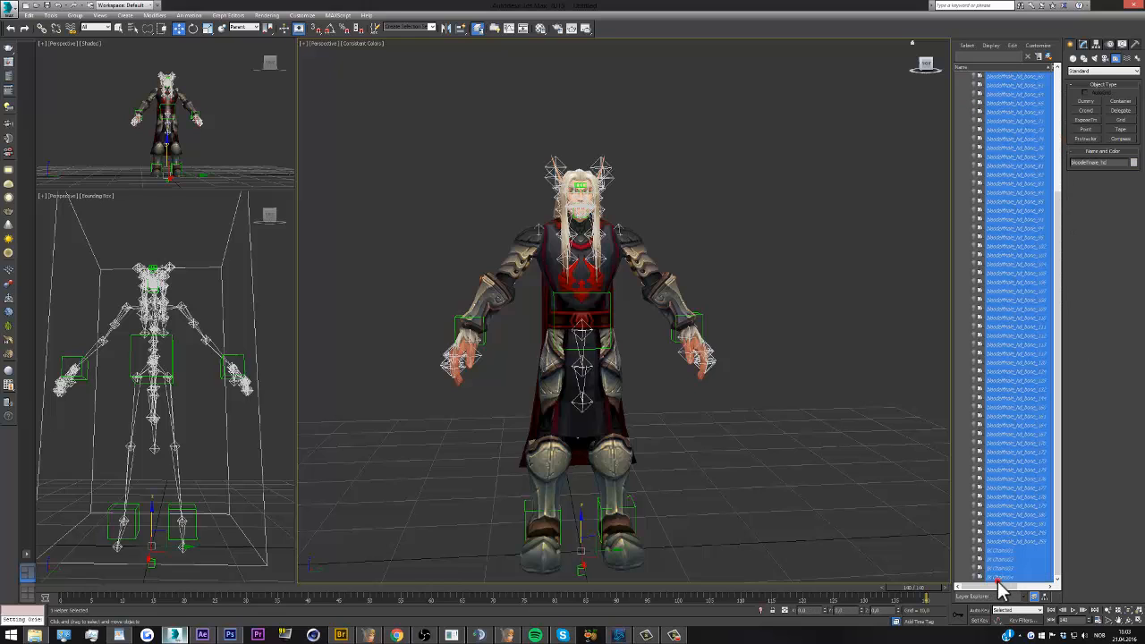
left_click(976, 524)
left_click_drag(1057, 513, 1089, 288)
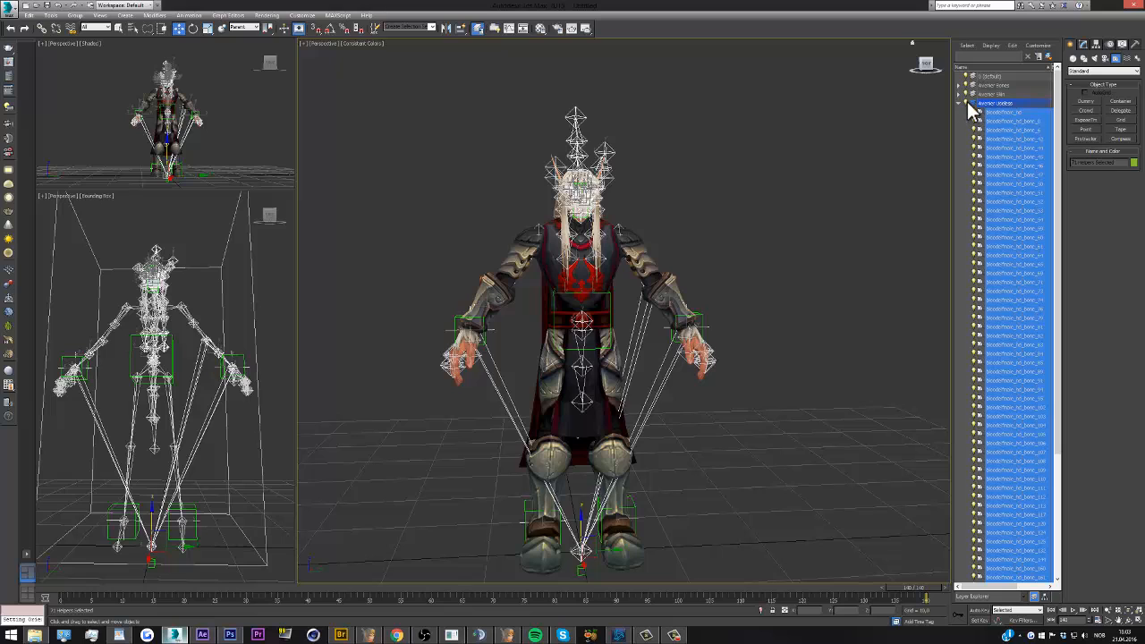
left_click(968, 103)
left_click(960, 103)
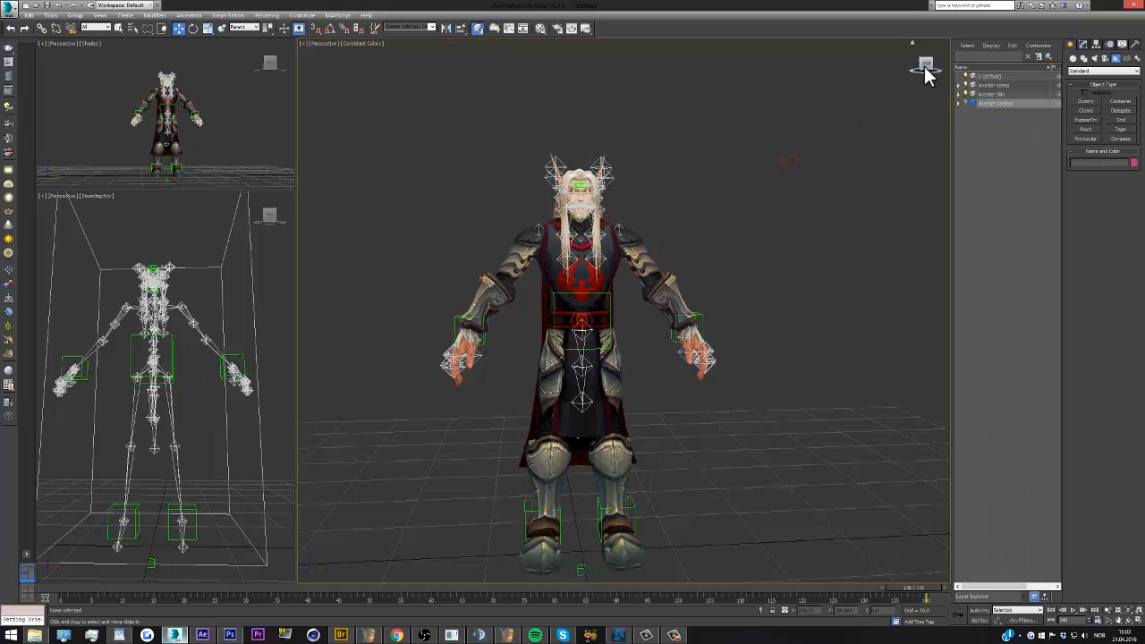
Toggle the visibility of the Avenier Useless layer on and off, and inspect the character's face controllers
left_click_drag(925, 68, 947, 60)
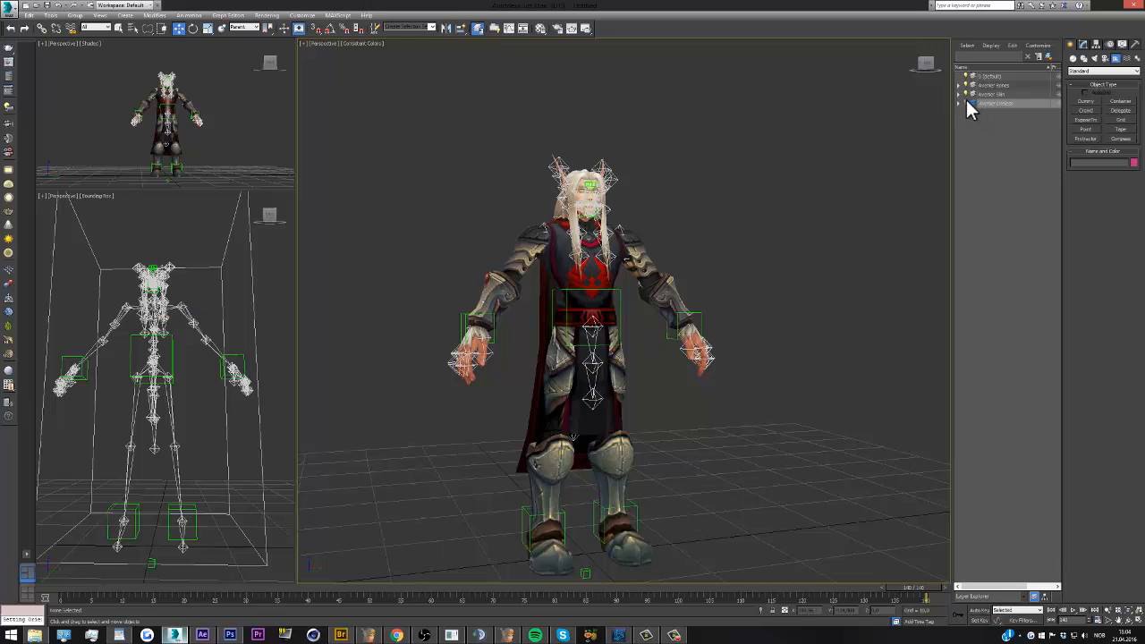
left_click(966, 103)
left_click(965, 101)
scroll(577, 266, "down", 2)
scroll(574, 242, "up", 2)
scroll(577, 240, "up", 4)
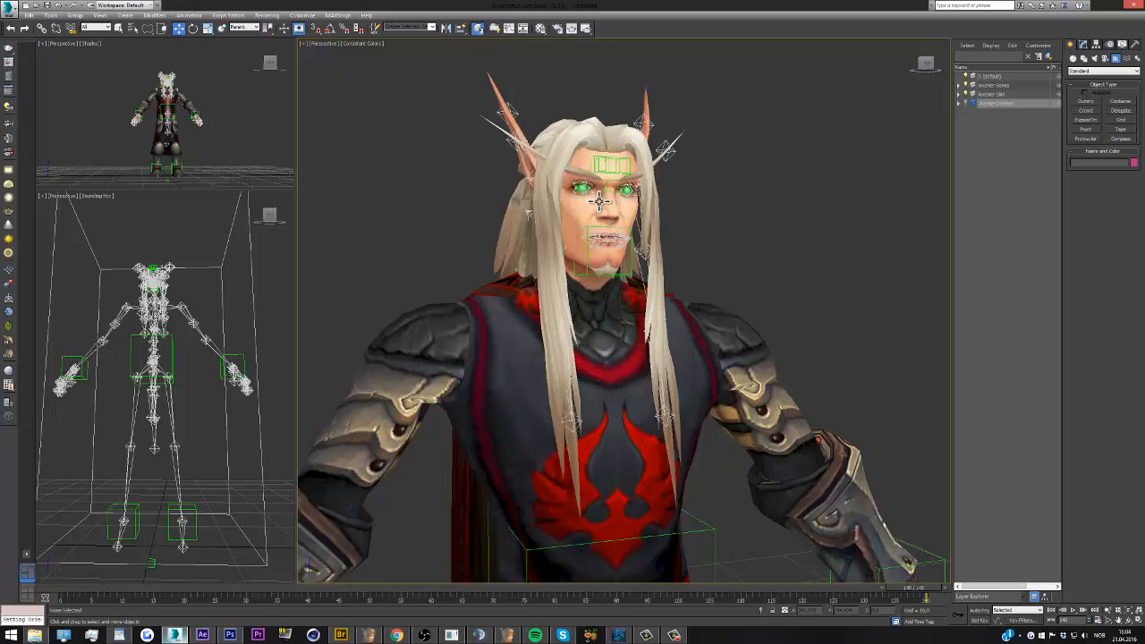
scroll(624, 202, "down", 4)
Temporarily hide the Avenier Bones layer to view the bare character, and show the layer again
left_click(967, 102)
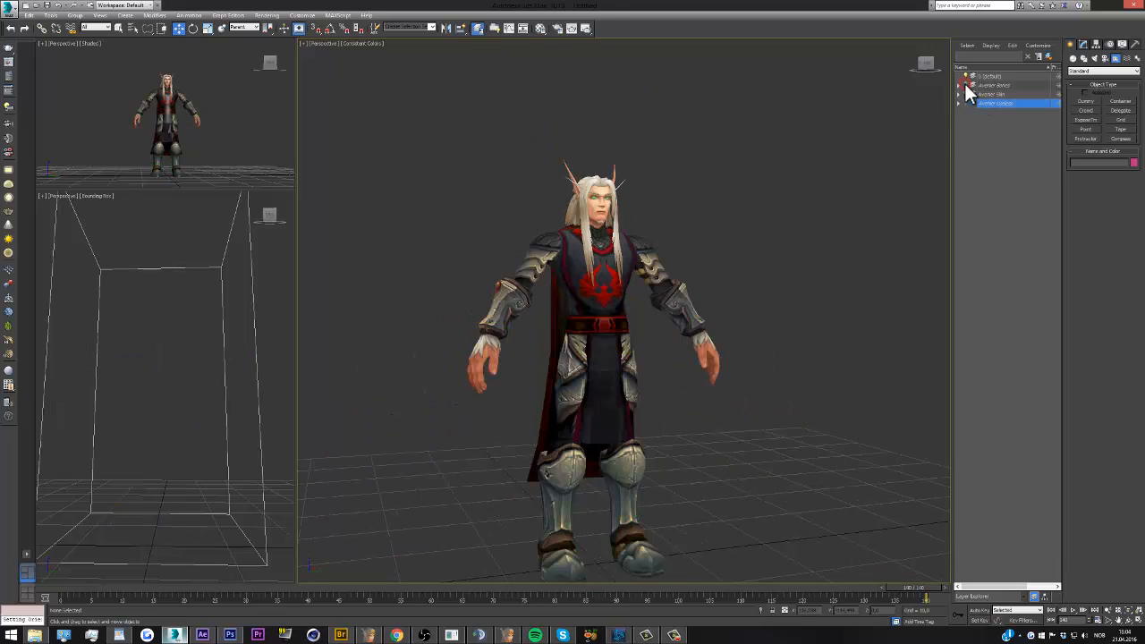
mouse_move(926, 63)
left_mouse_down()
mouse_move(873, 62)
mouse_move(926, 61)
left_mouse_up()
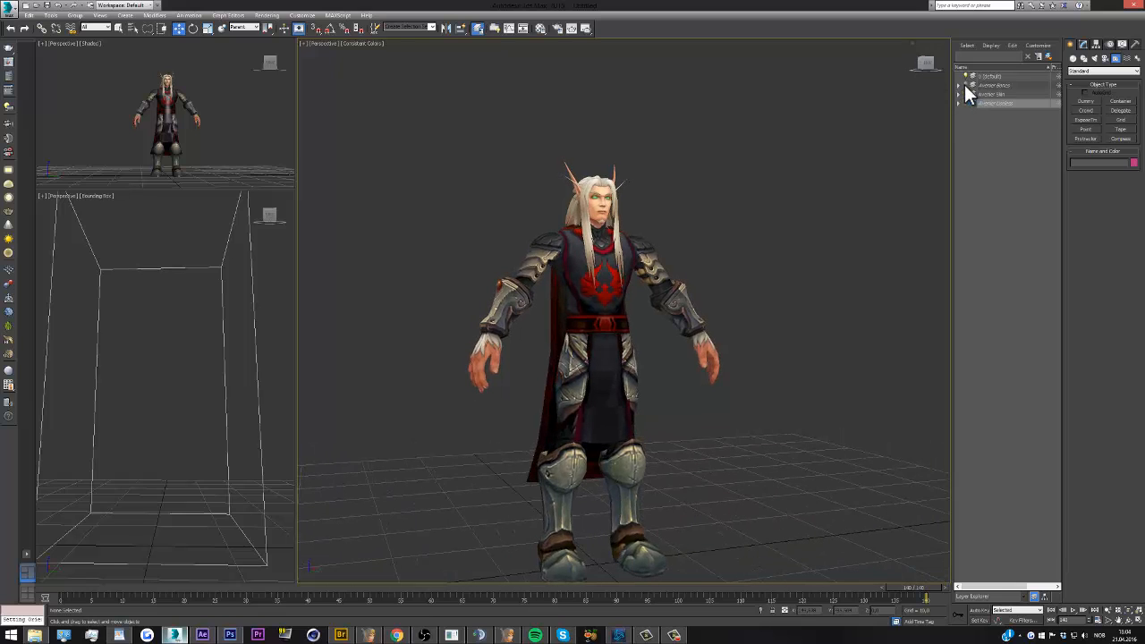
left_click(966, 85)
Make the default layer active and place a Skylight on the ground beside the character
scroll(783, 255, "down", 2)
scroll(670, 279, "up", 5)
scroll(636, 291, "down", 7)
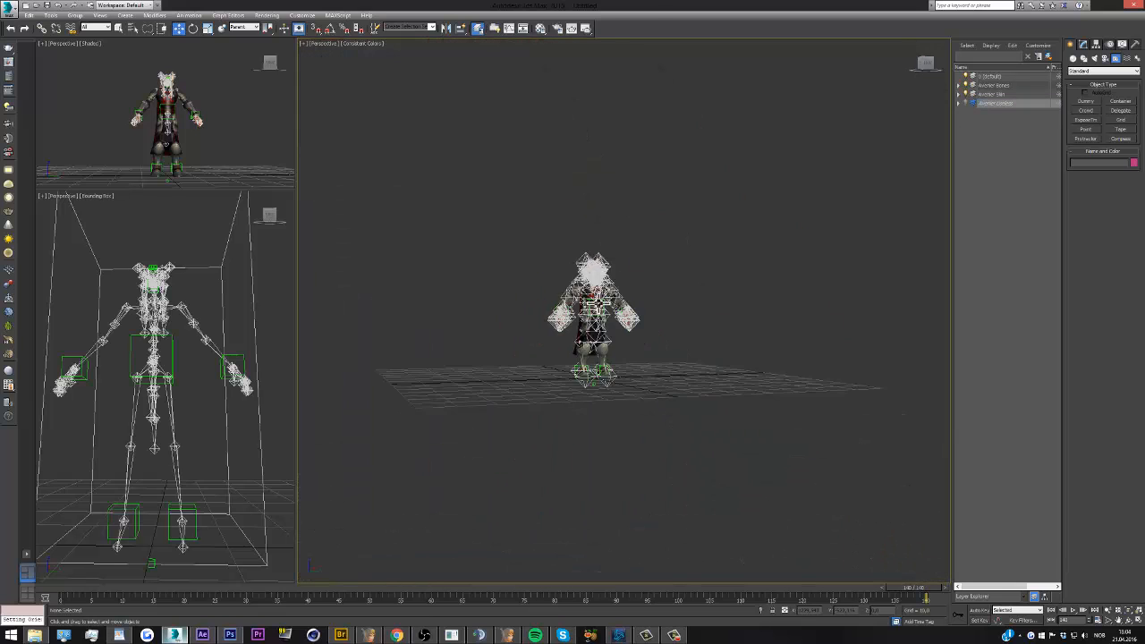
scroll(623, 272, "up", 2)
left_click_drag(929, 62, 904, 85)
scroll(627, 251, "down", 4)
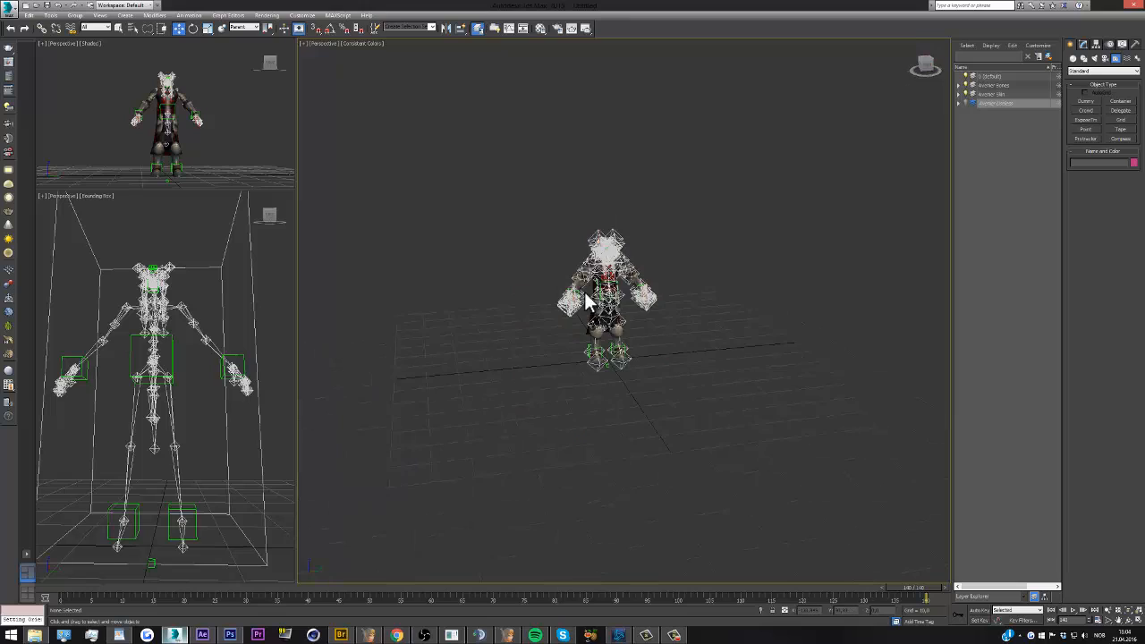
scroll(596, 308, "up", 2)
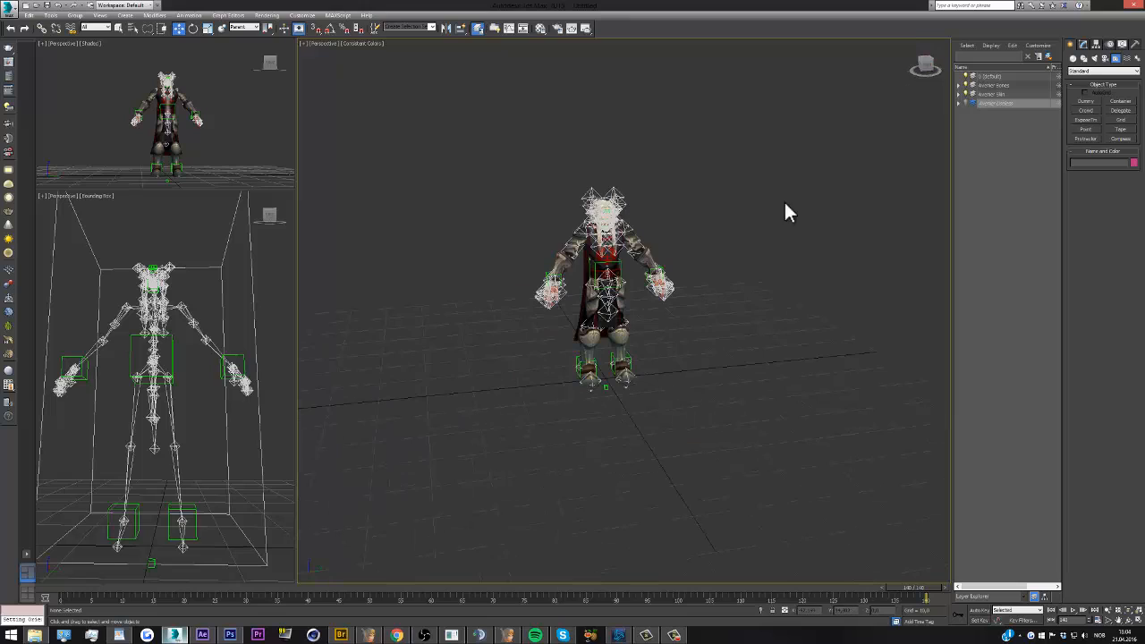
left_click(974, 76)
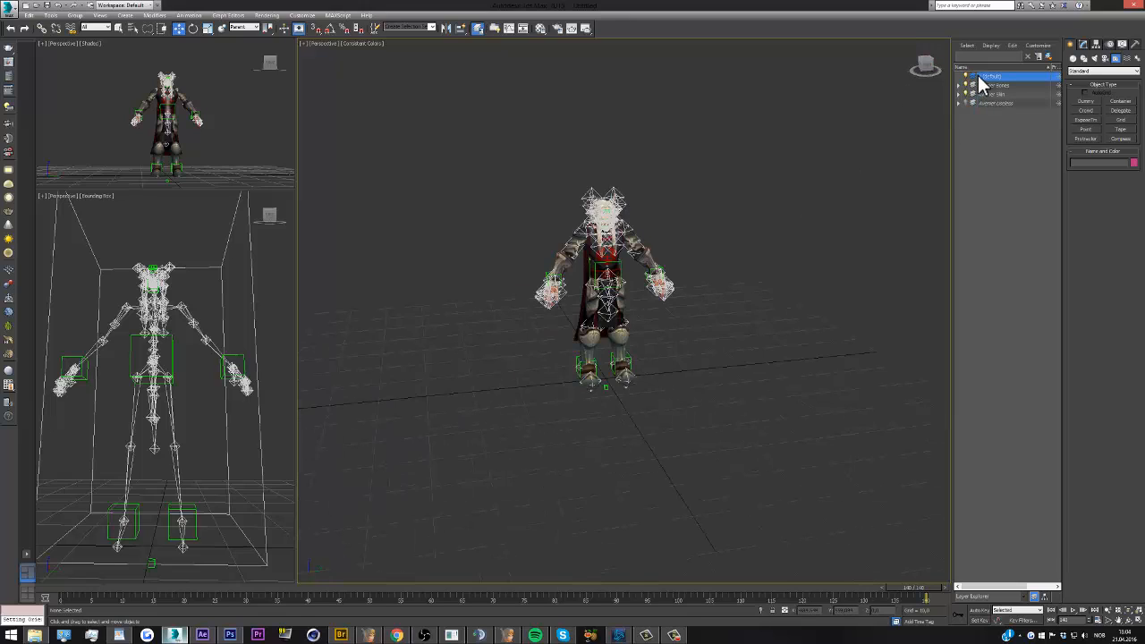
left_click(1095, 59)
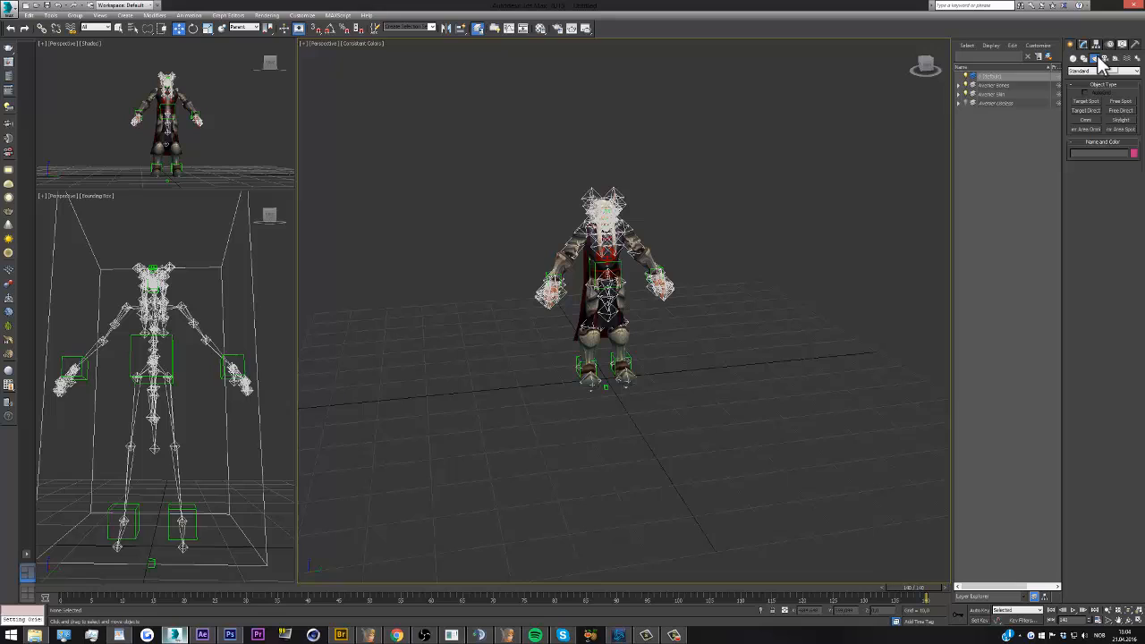
left_click(1122, 120)
left_click(811, 372)
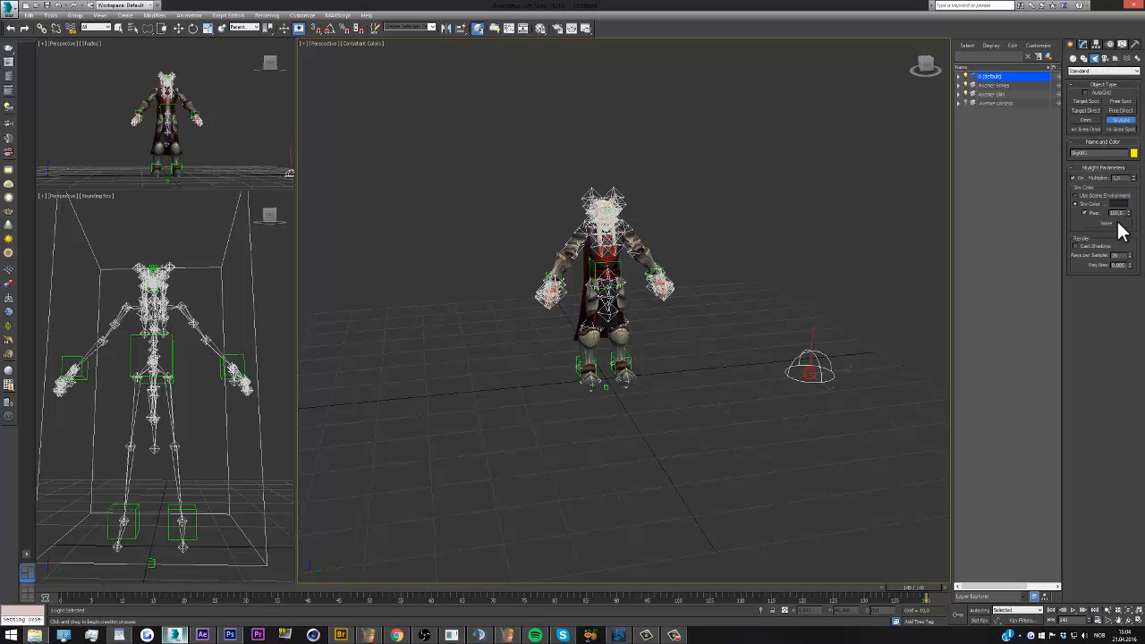
Set the skylight's sky color to a dark navy blue and exit light creation
left_click(1116, 205)
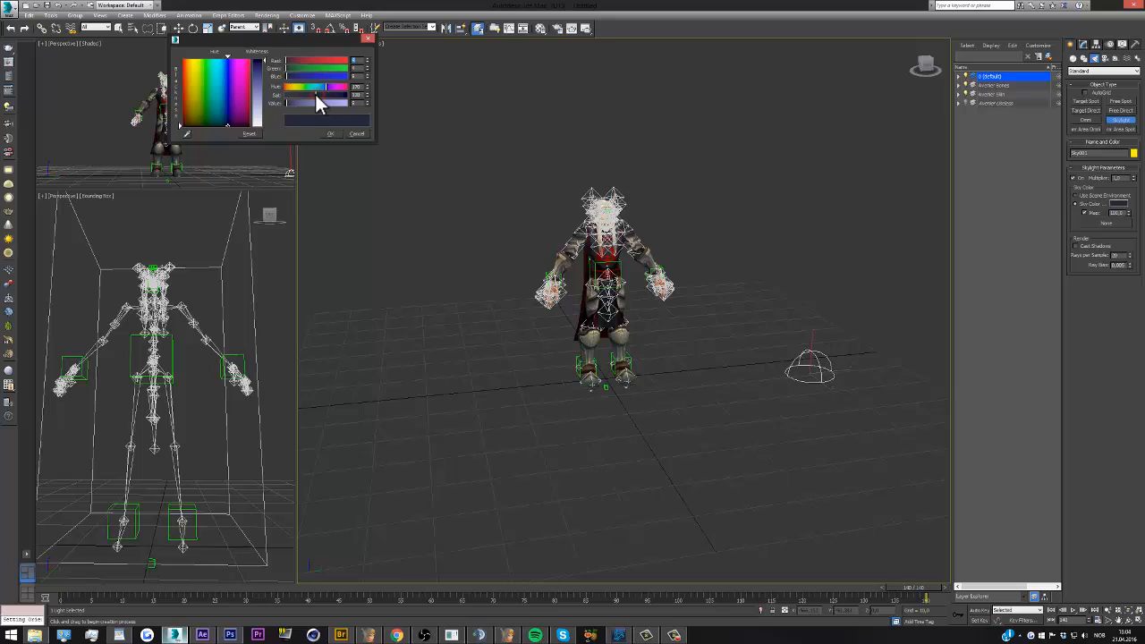
left_click(326, 134)
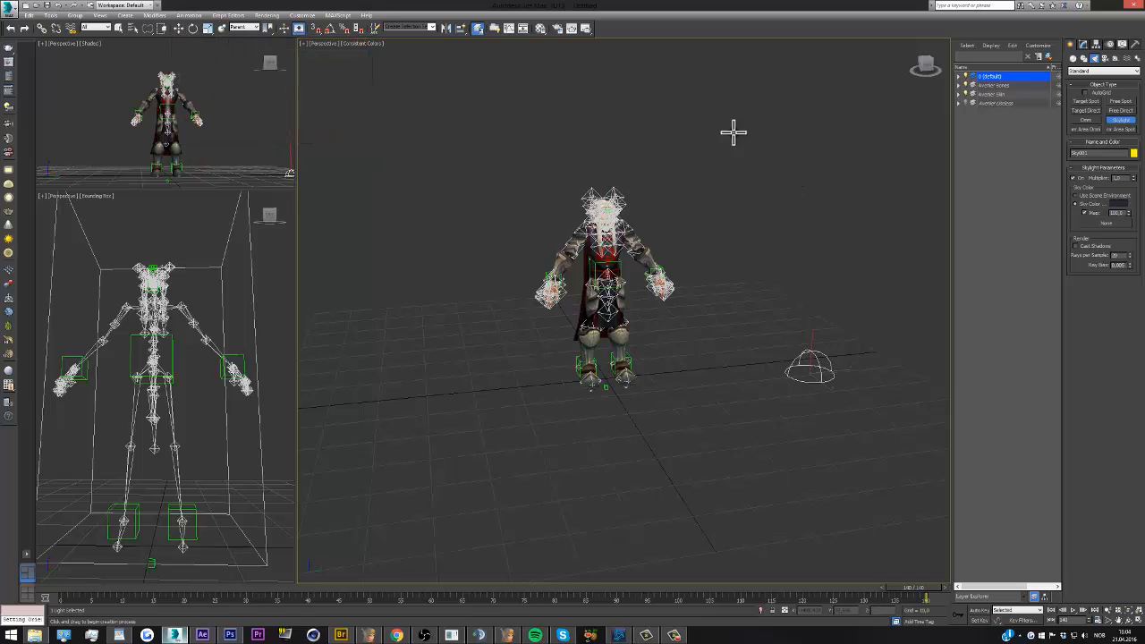
right_click(1088, 119)
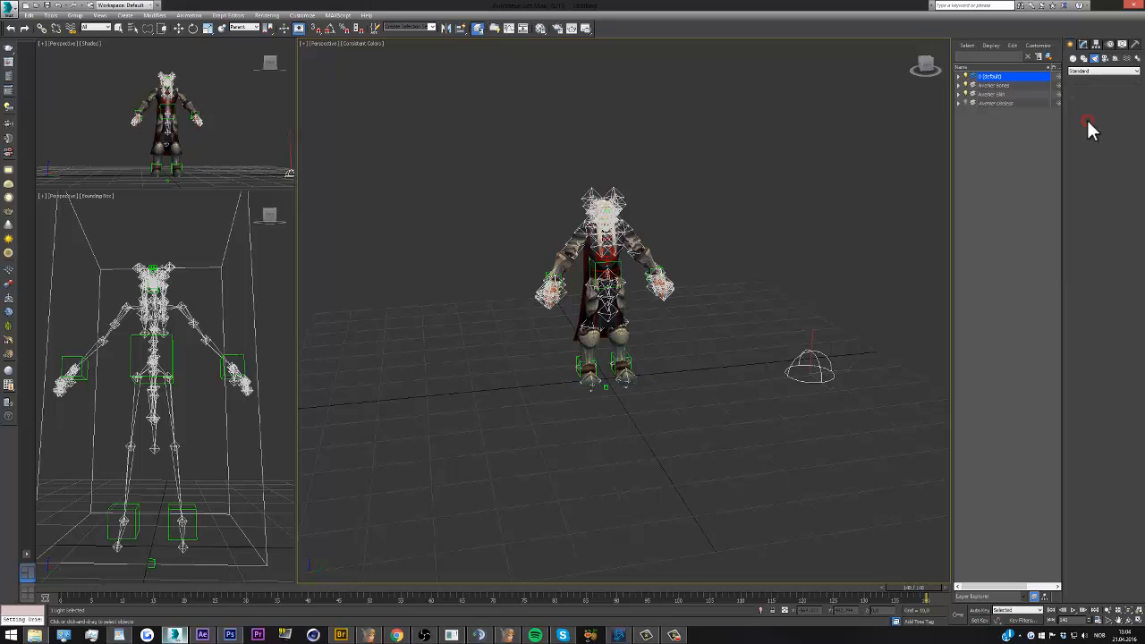
Place an Omni light in front of and beside the character, raise it above head height, and display its parameters
left_click(931, 60)
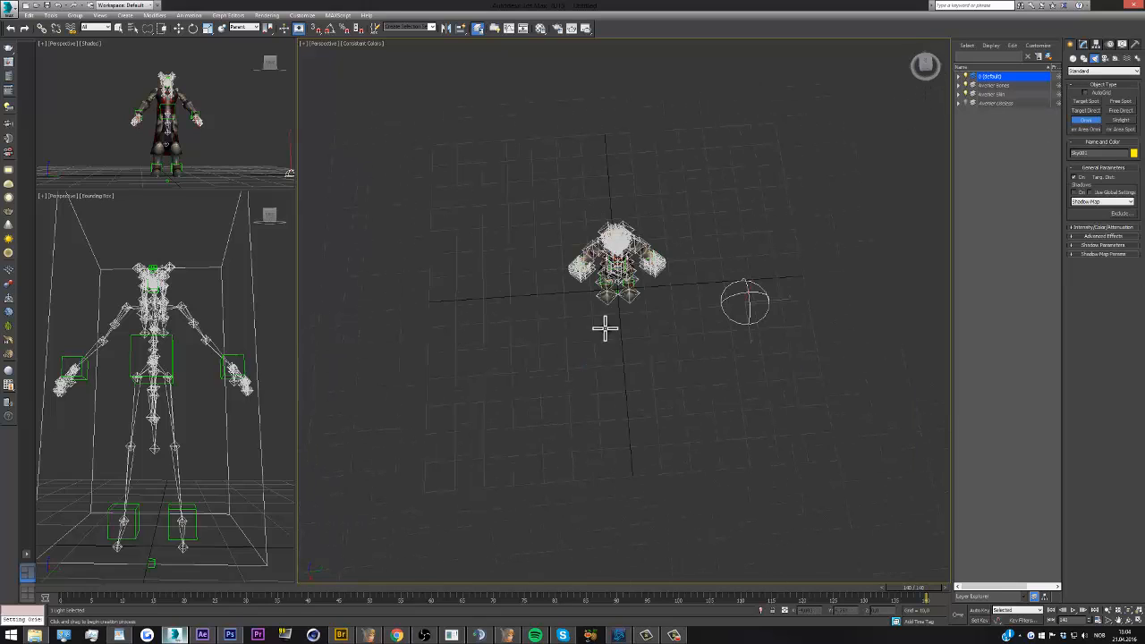
left_click(541, 397)
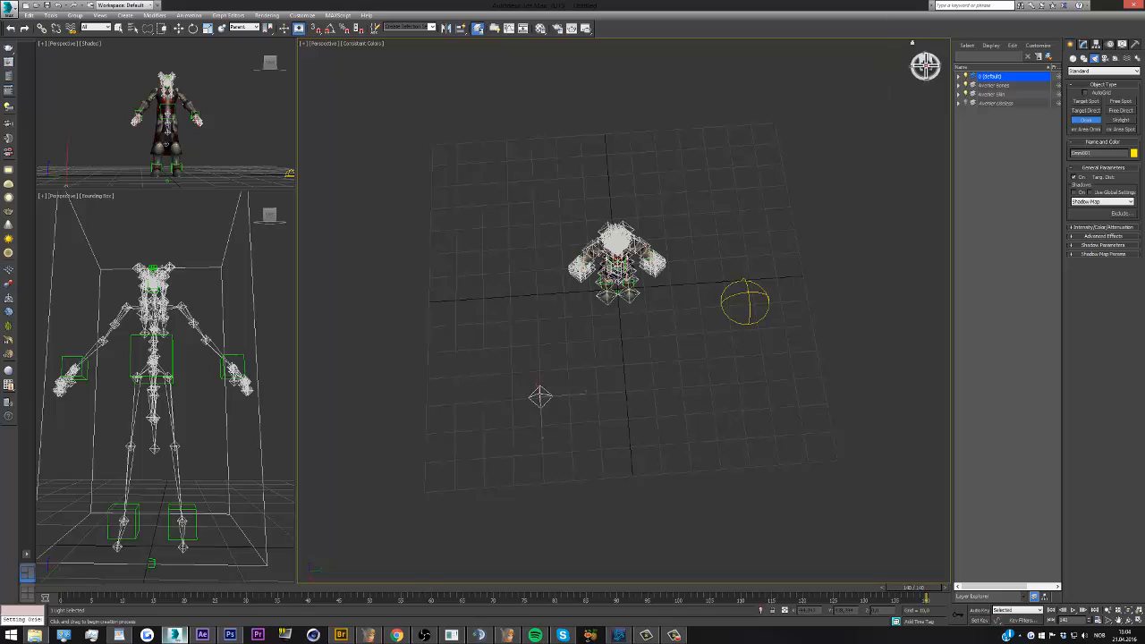
left_click(925, 69)
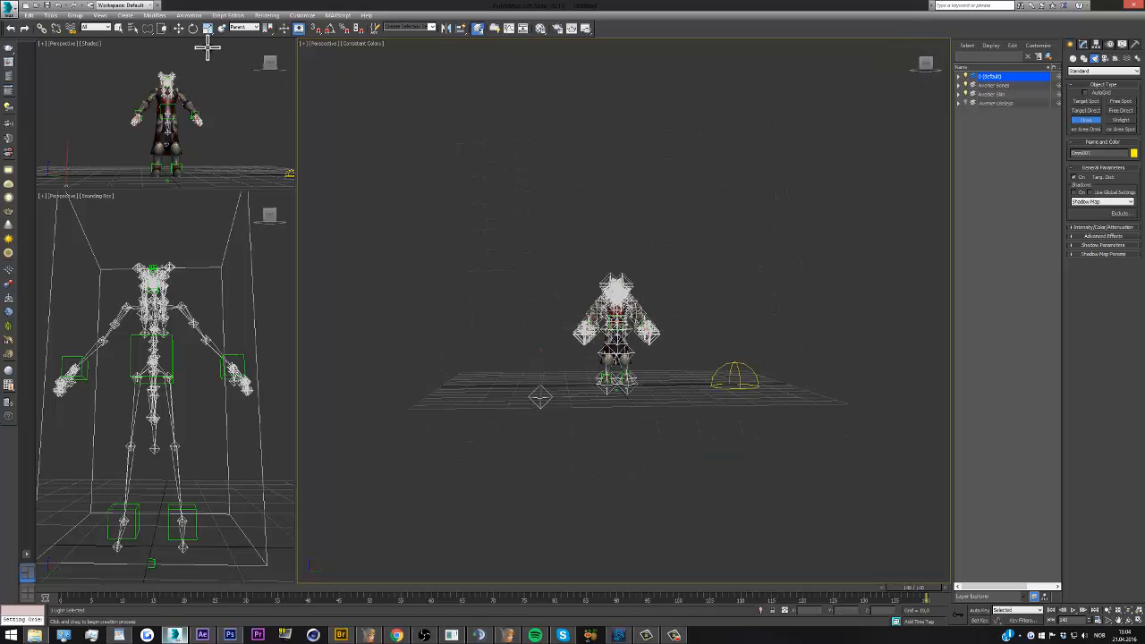
left_click(179, 28)
left_click_drag(531, 376, 564, 273)
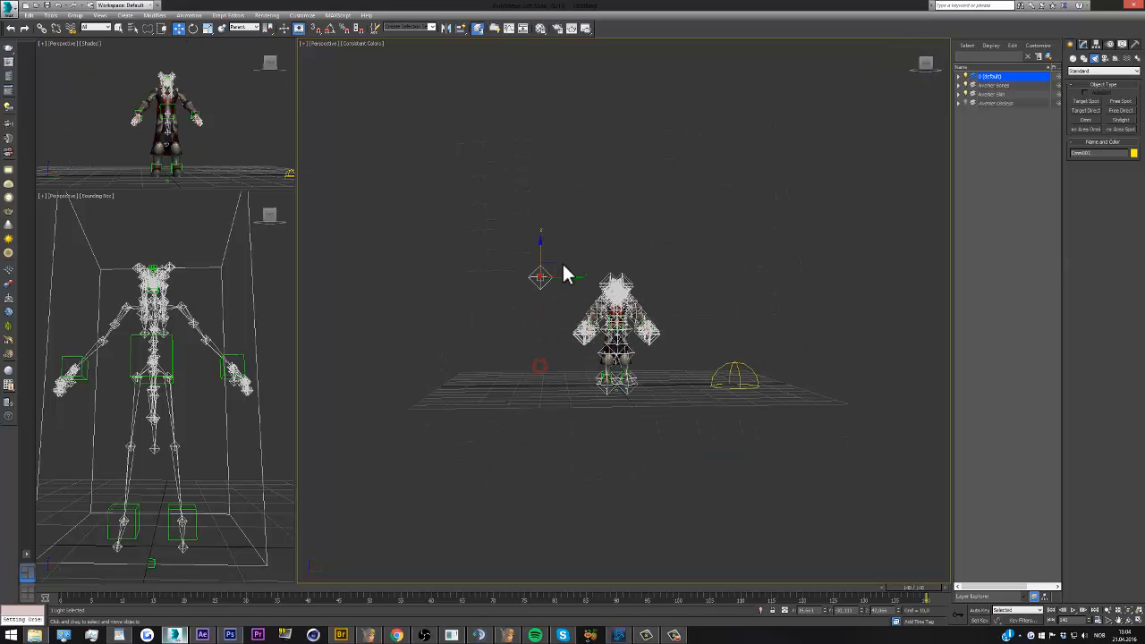
scroll(609, 294, "up", 5)
scroll(609, 294, "down", 3)
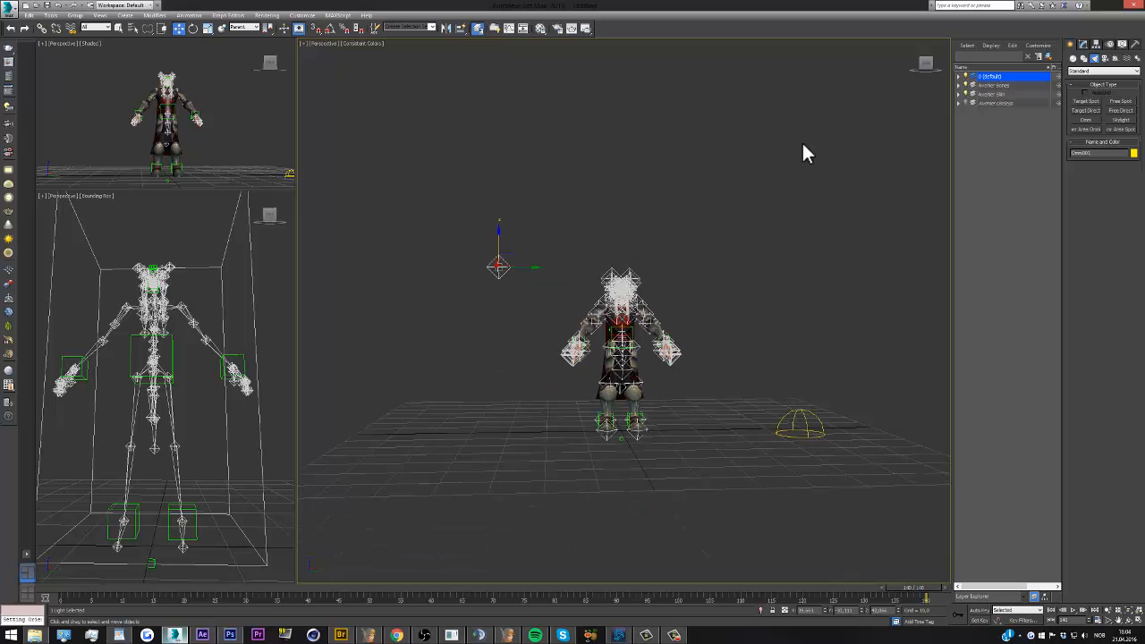
left_click(928, 66)
left_click(1083, 45)
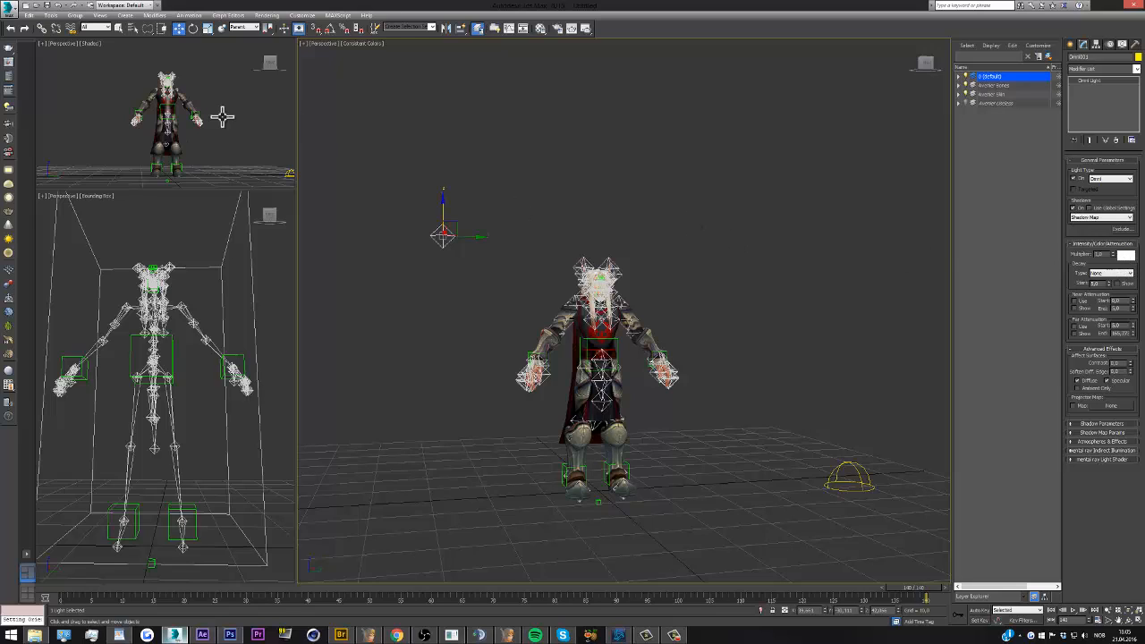
Test-render the shaded Perspective view framed on the character, and close the rendered image
left_click(191, 106)
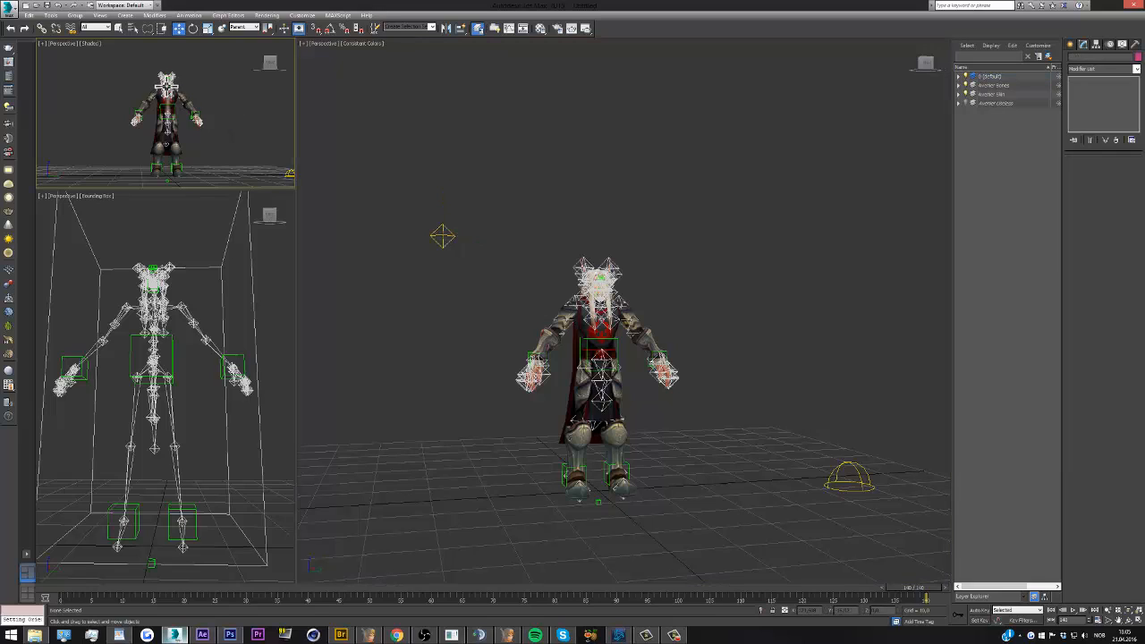
scroll(179, 93, "up", 2)
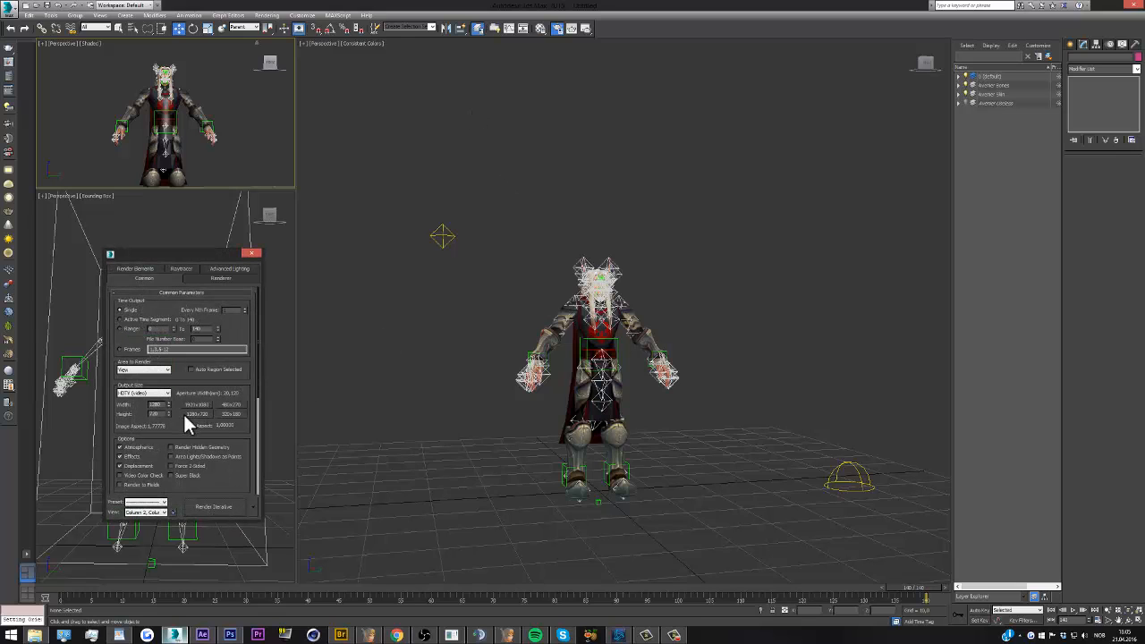
left_click(216, 508)
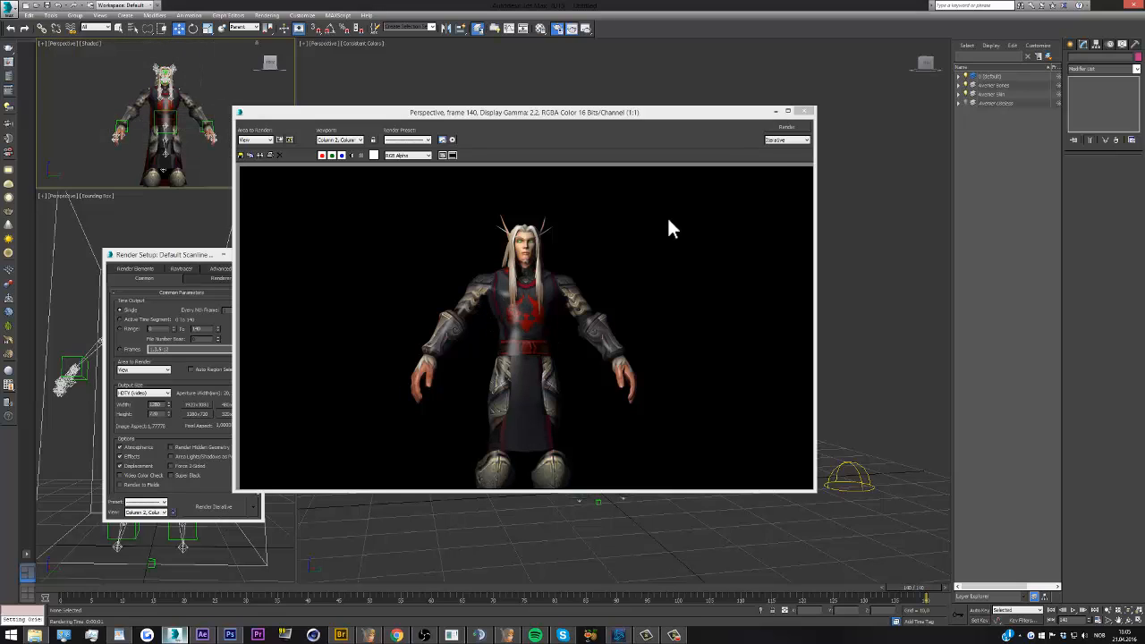
left_click(806, 114)
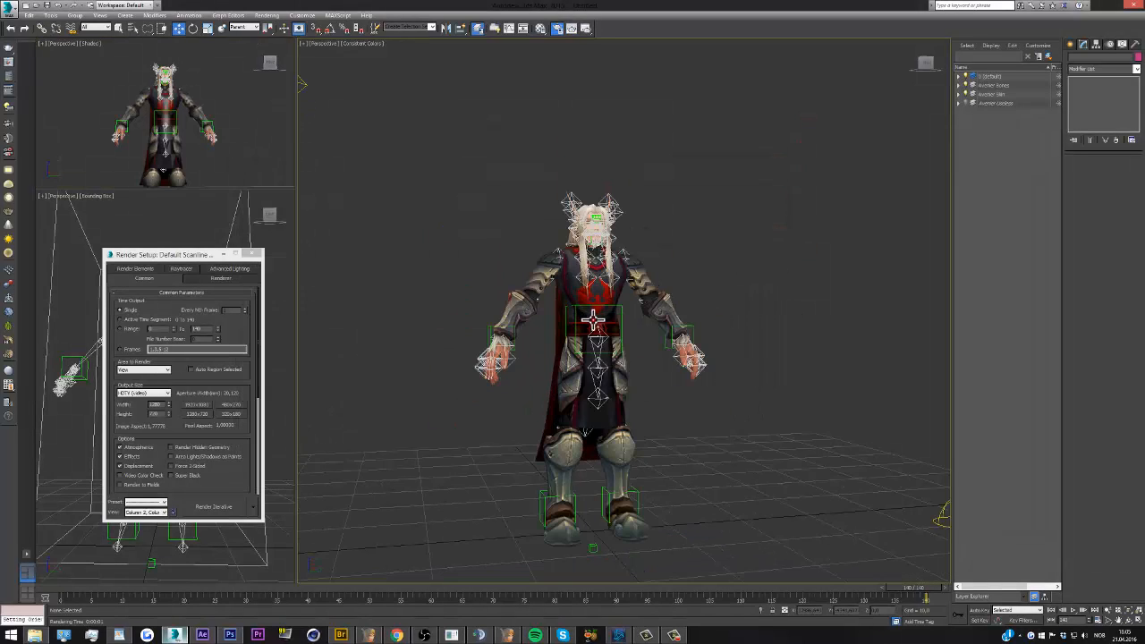
Add an Edit Mesh modifier to the character's mesh and switch to the Element sub-object level
left_click(594, 313)
scroll(593, 298, "up", 3)
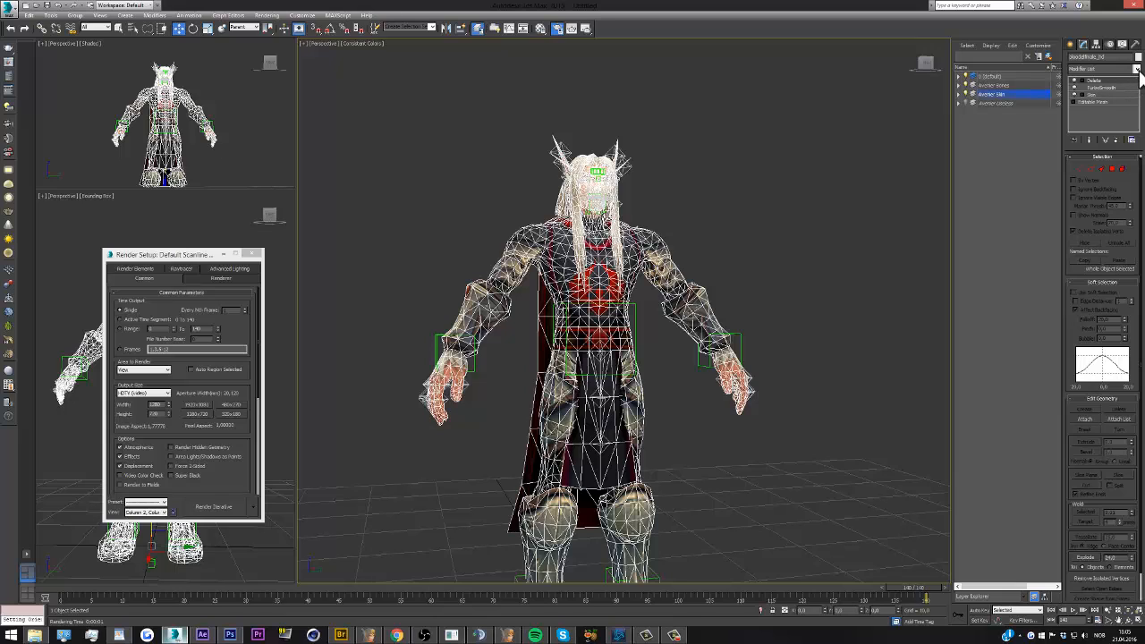
left_click(1138, 69)
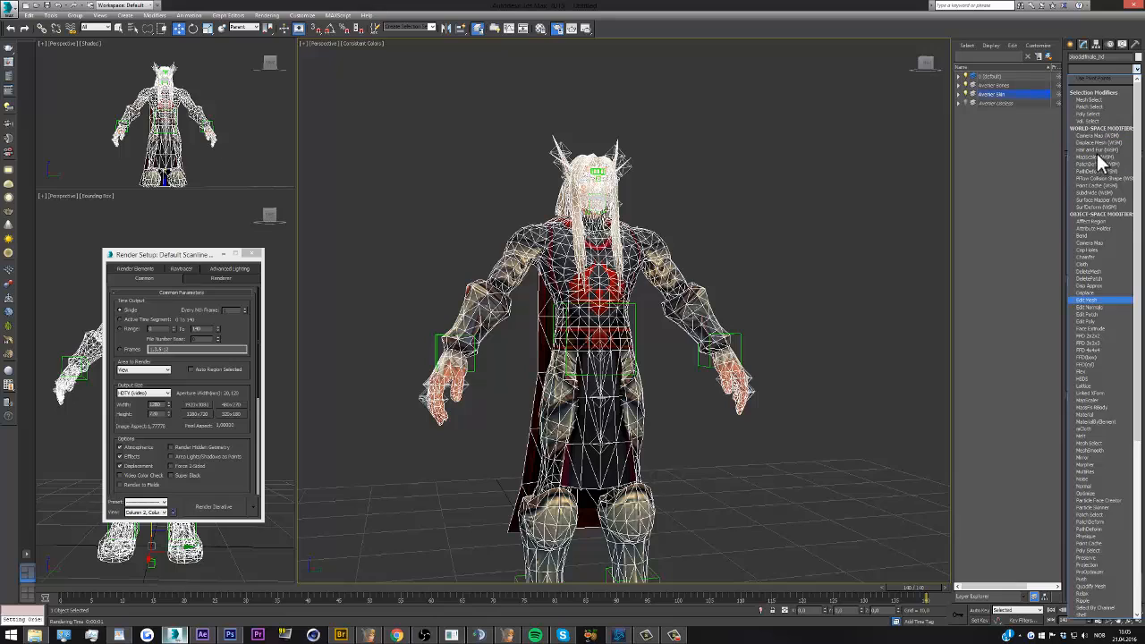
left_click(1095, 89)
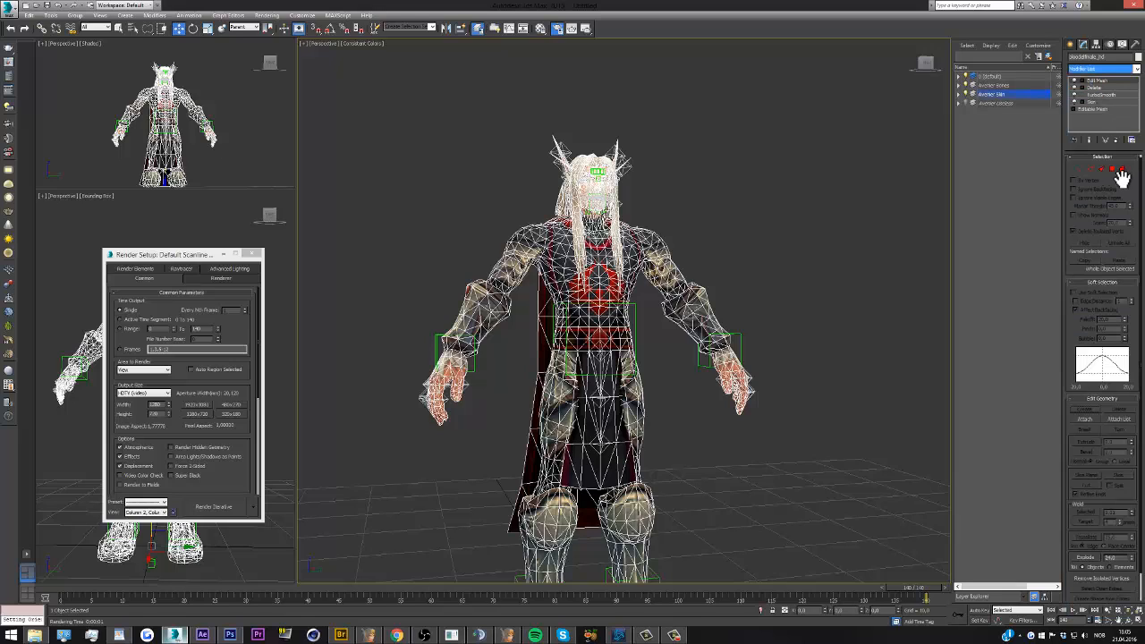
left_click(1119, 170)
Select the elements of the torso, upper arms, one bracer and hand, waist, legs, front cloth and cloak
left_click(596, 261)
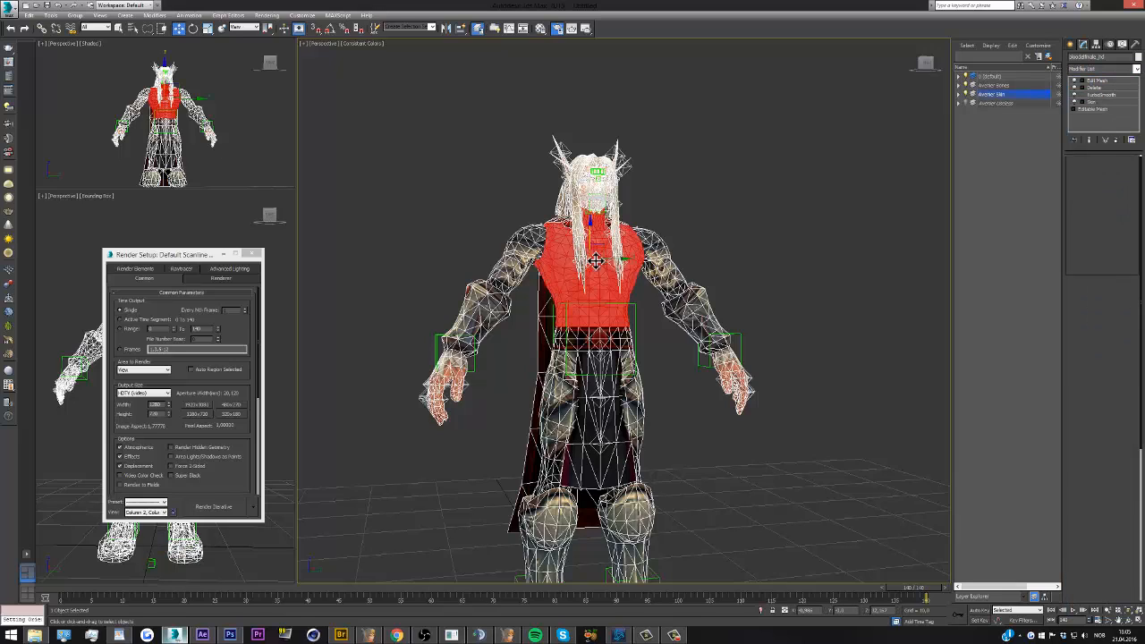
left_click(535, 240, "ctrl")
left_click(647, 250, "ctrl")
left_click(677, 306, "ctrl")
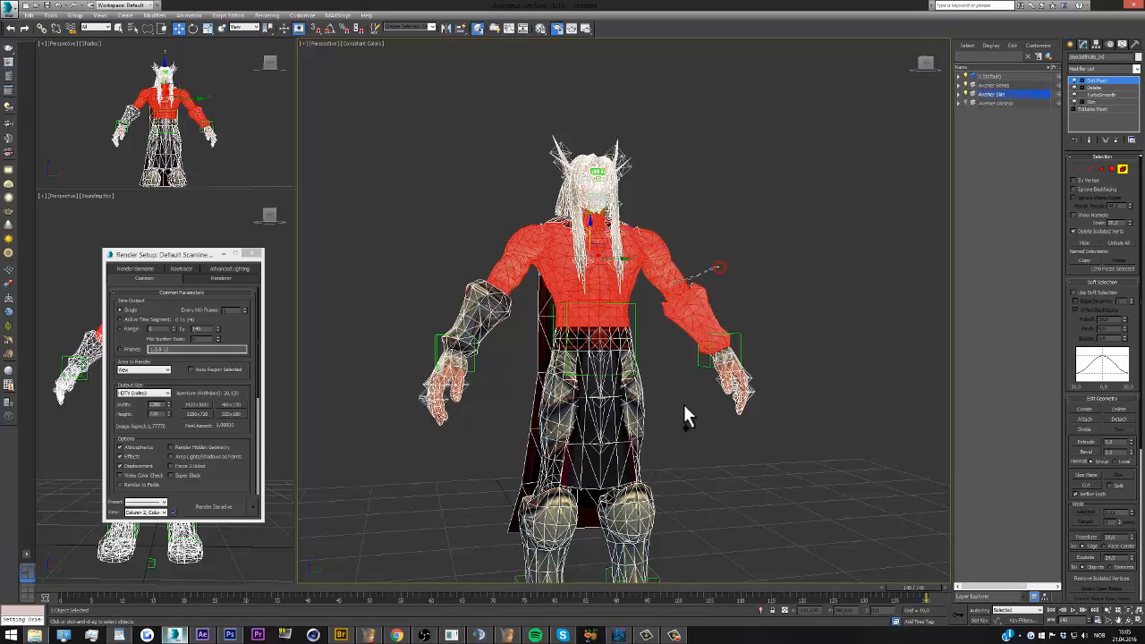
left_click(716, 398, "ctrl")
left_click(629, 384, "ctrl")
left_click(573, 343, "ctrl")
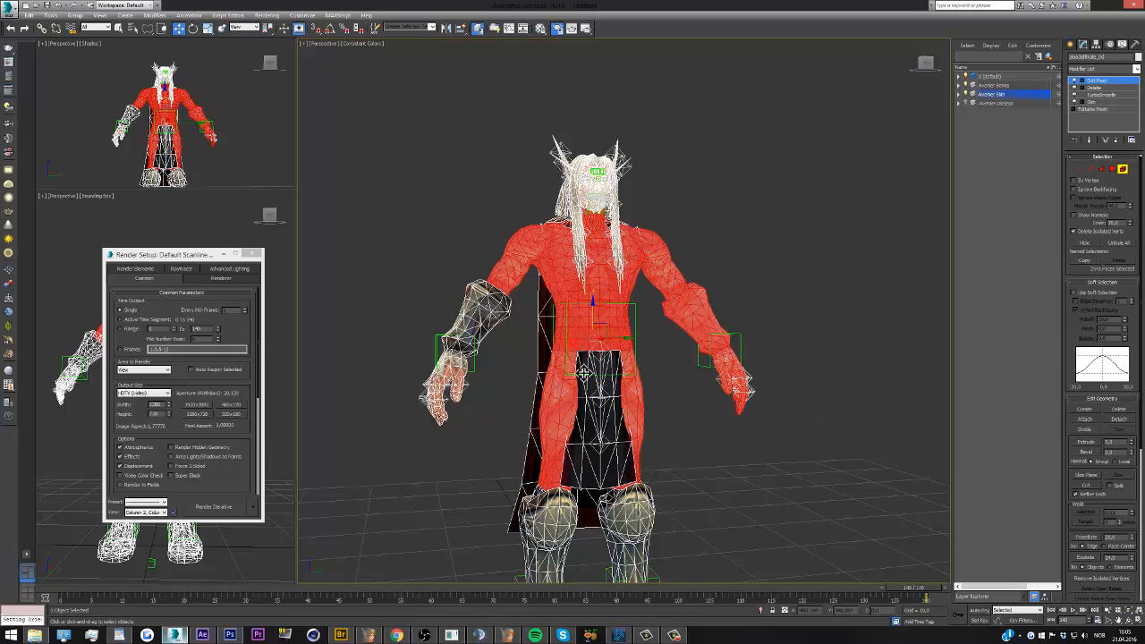
left_click(597, 390, "ctrl")
left_click(523, 399, "ctrl")
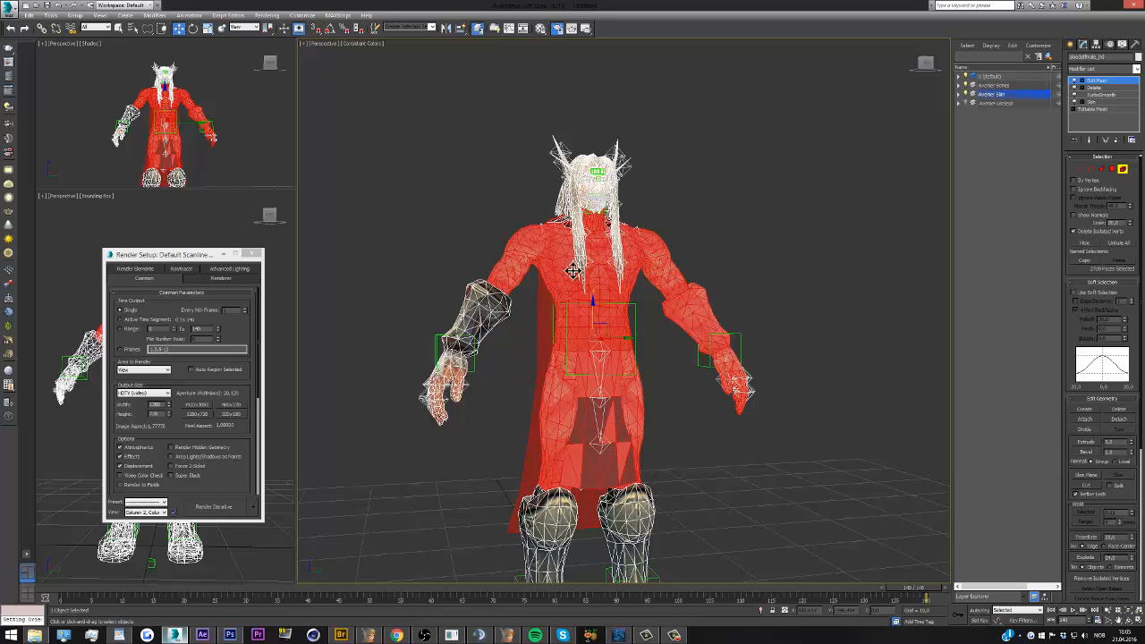
Add the boots and the remaining bracer and hand to the element selection
scroll(494, 492, "down", 3)
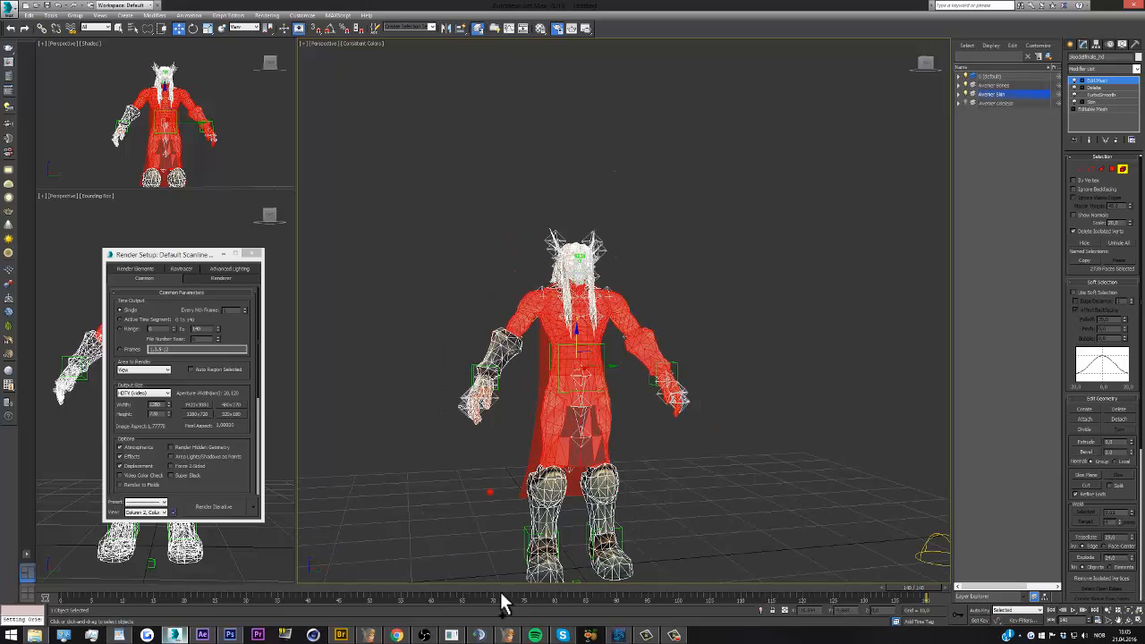
left_click(537, 456, "ctrl")
scroll(414, 419, "up", 4)
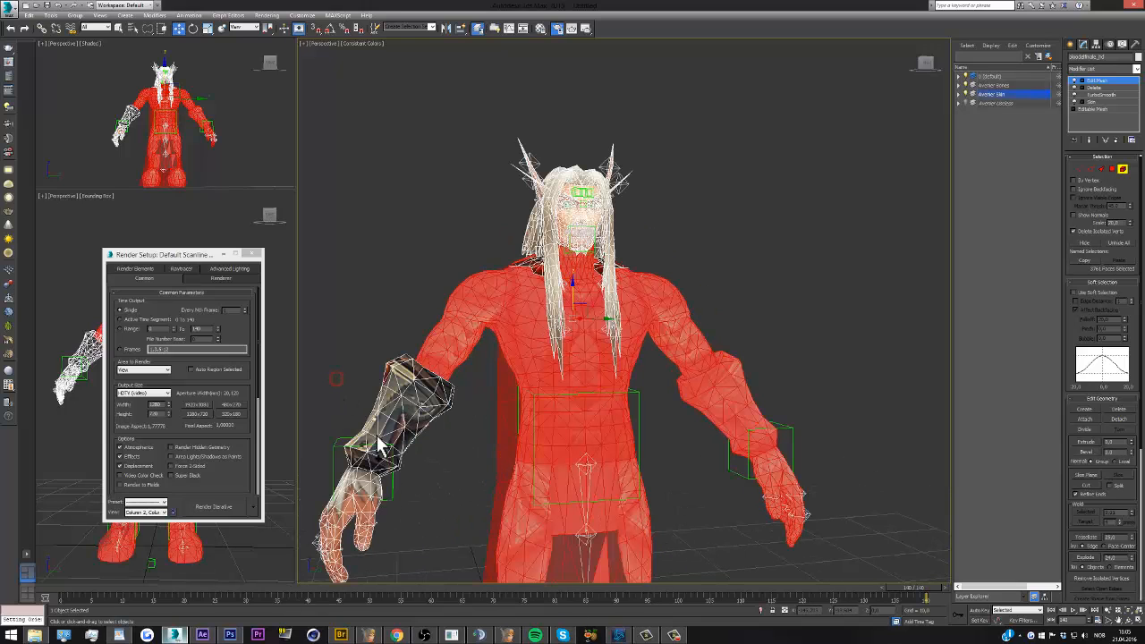
left_click(383, 439, "ctrl")
scroll(574, 204, "up", 5)
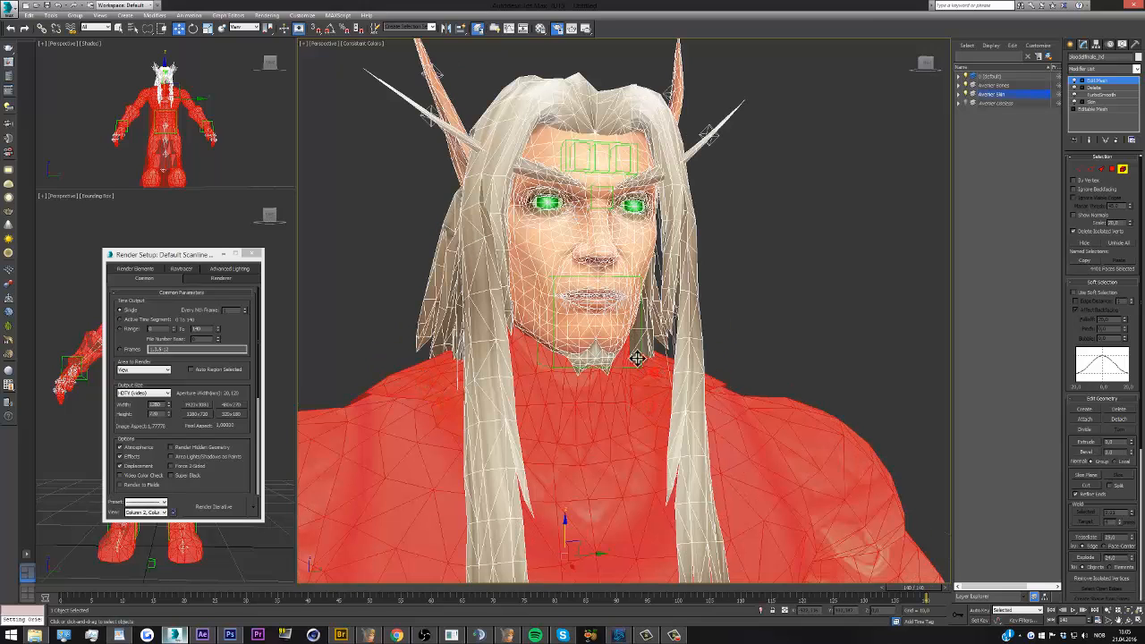
Add the face and both ears to the element selection, leaving out the hair, eyebrows and goatee
scroll(584, 277, "down", 4)
scroll(572, 255, "up", 5)
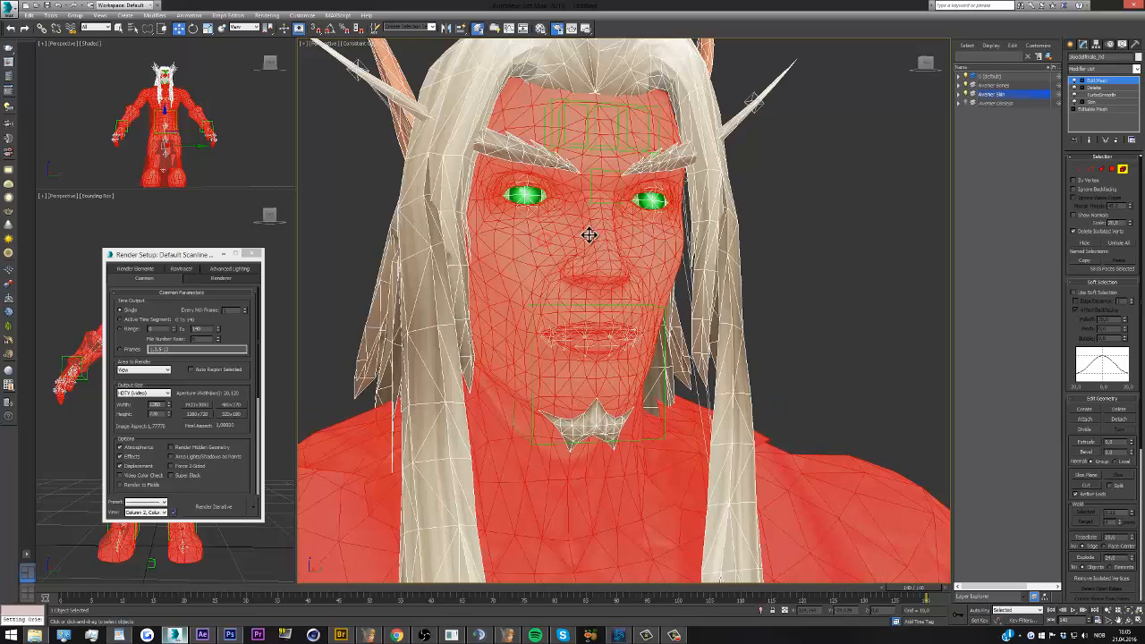
scroll(587, 239, "down", 5)
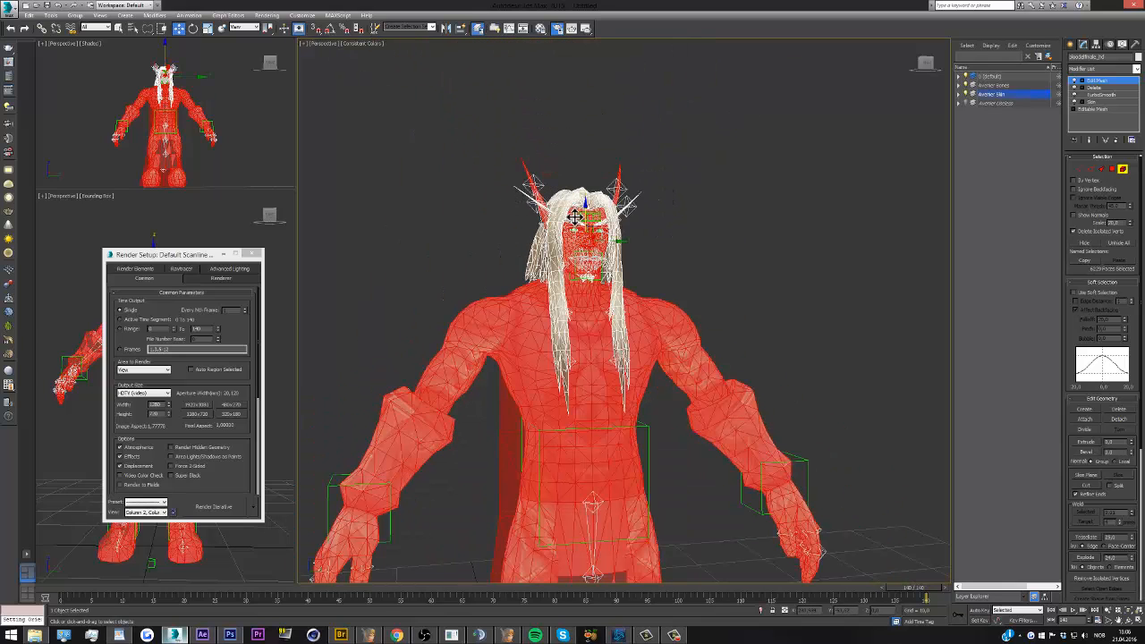
scroll(579, 217, "down", 5)
scroll(579, 217, "up", 5)
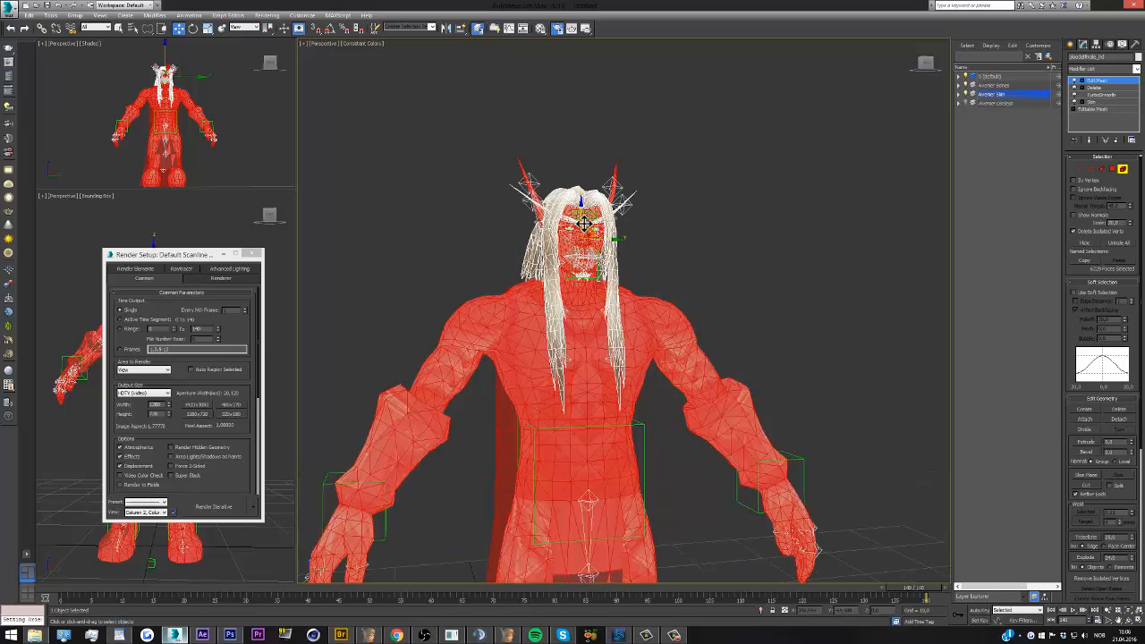
scroll(579, 217, "up", 2)
Open the compact Material Editor, move it clear of the face, and sample the character's multi-material from the mesh
left_click(542, 32)
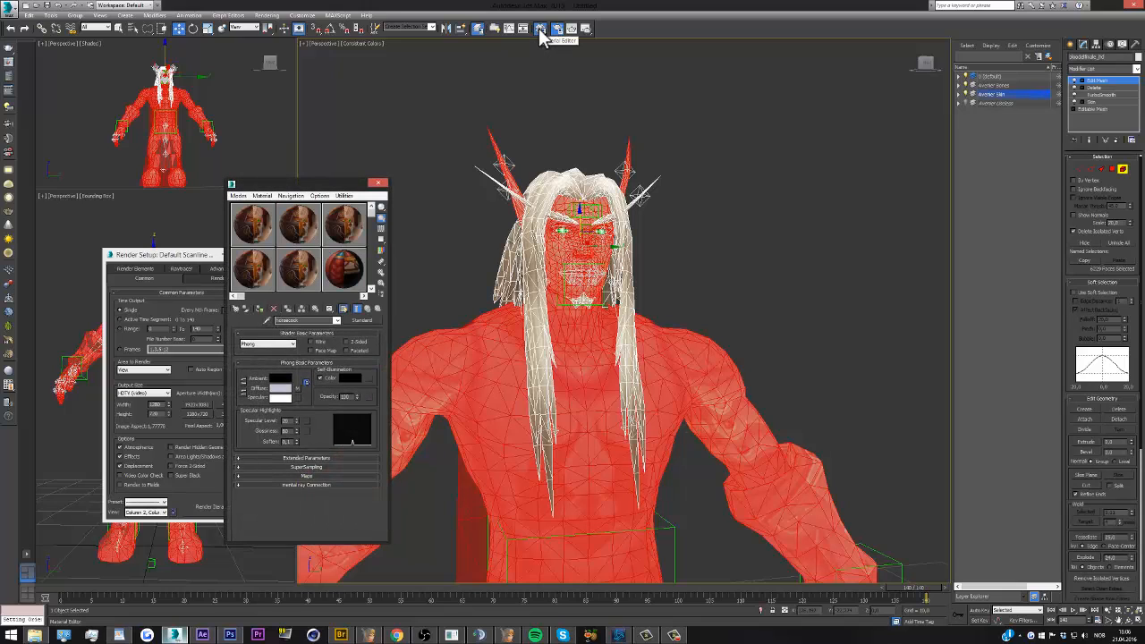
left_click_drag(332, 186, 306, 135)
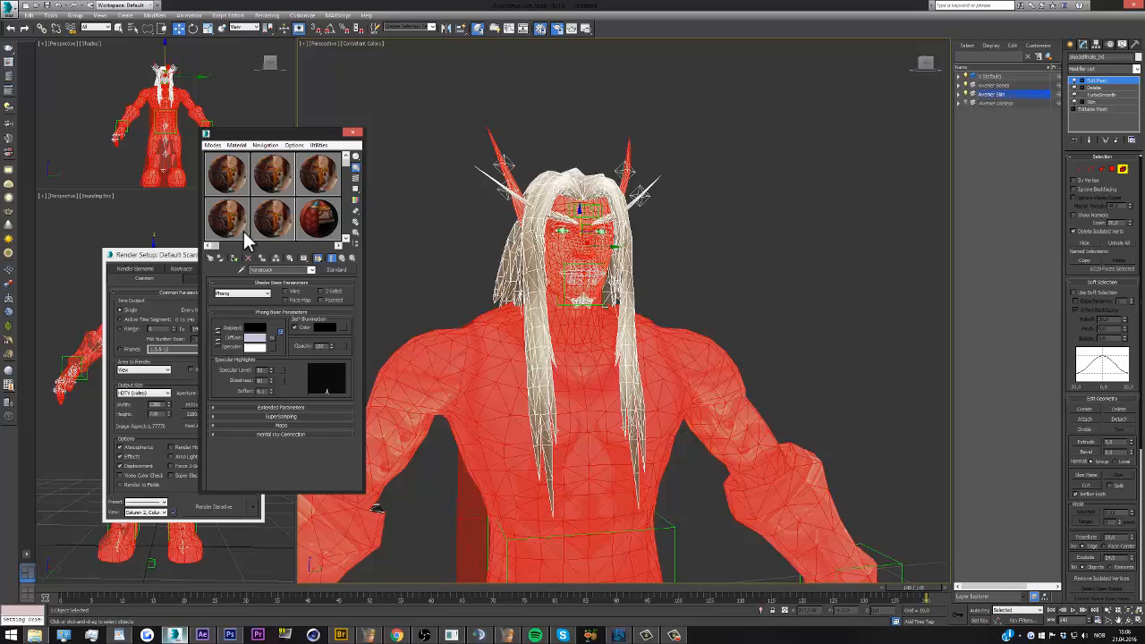
left_click(213, 145)
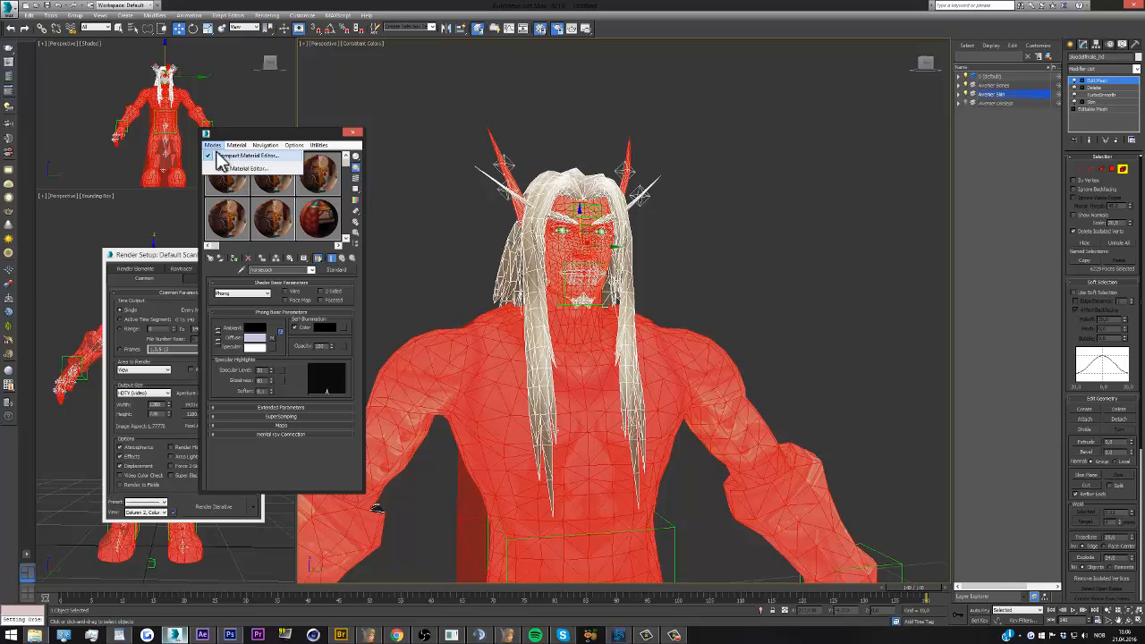
left_click(212, 146)
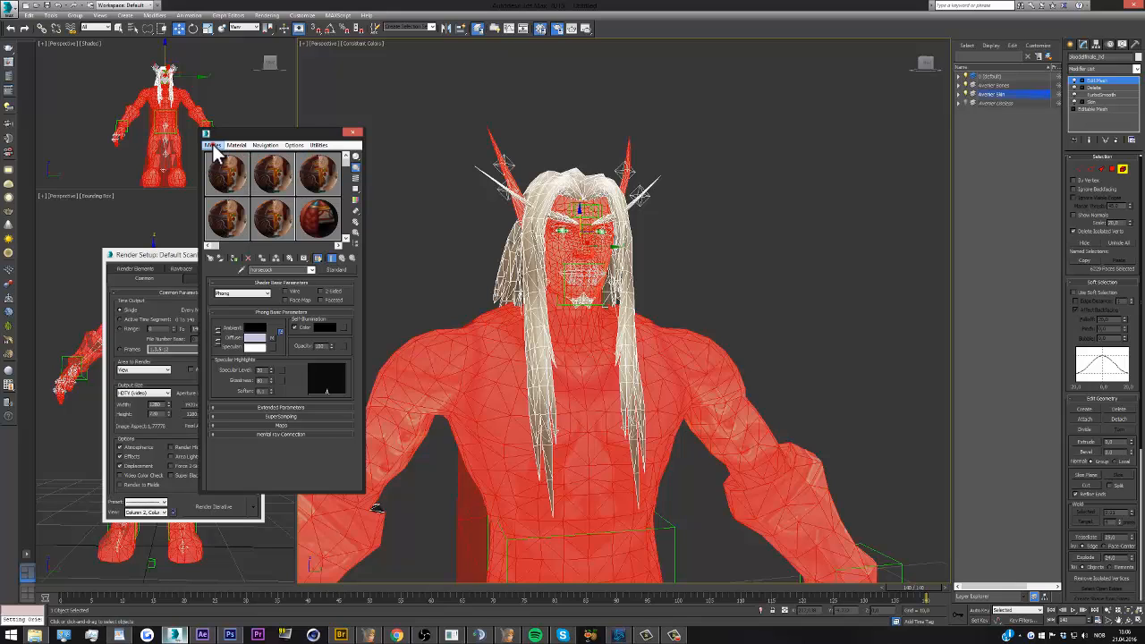
left_click(241, 270)
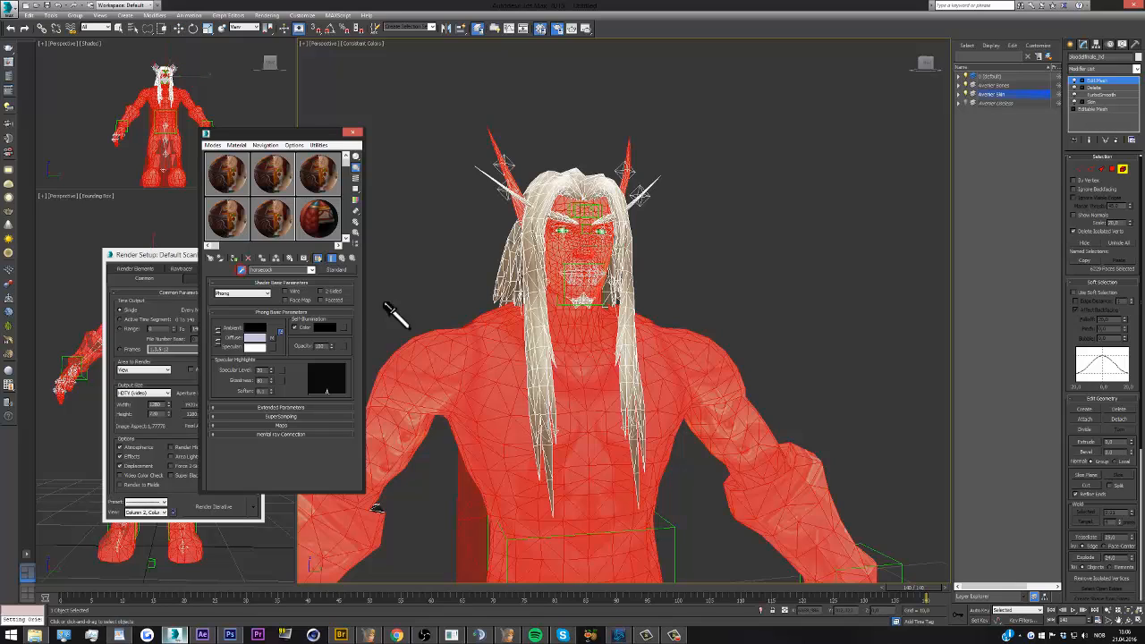
left_click(465, 352)
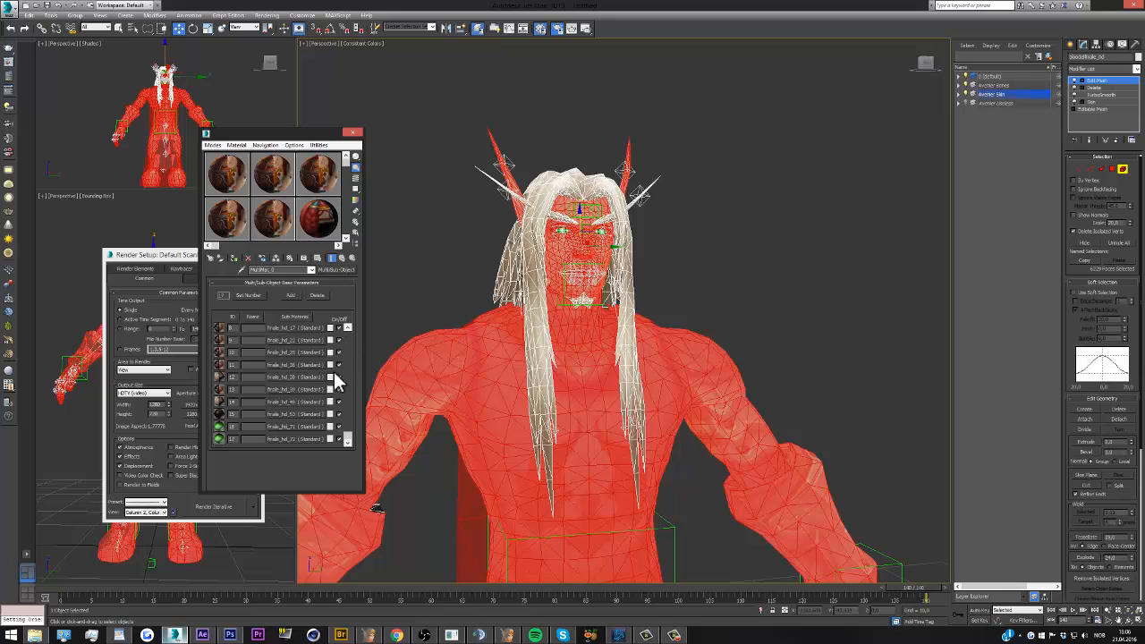
Look through the Multi/Sub-Object material list and open the bloodelfmale_hd_36 sub-material
mouse_move(342, 434)
left_mouse_down()
mouse_move(350, 336)
mouse_move(350, 447)
mouse_move(351, 428)
left_mouse_up()
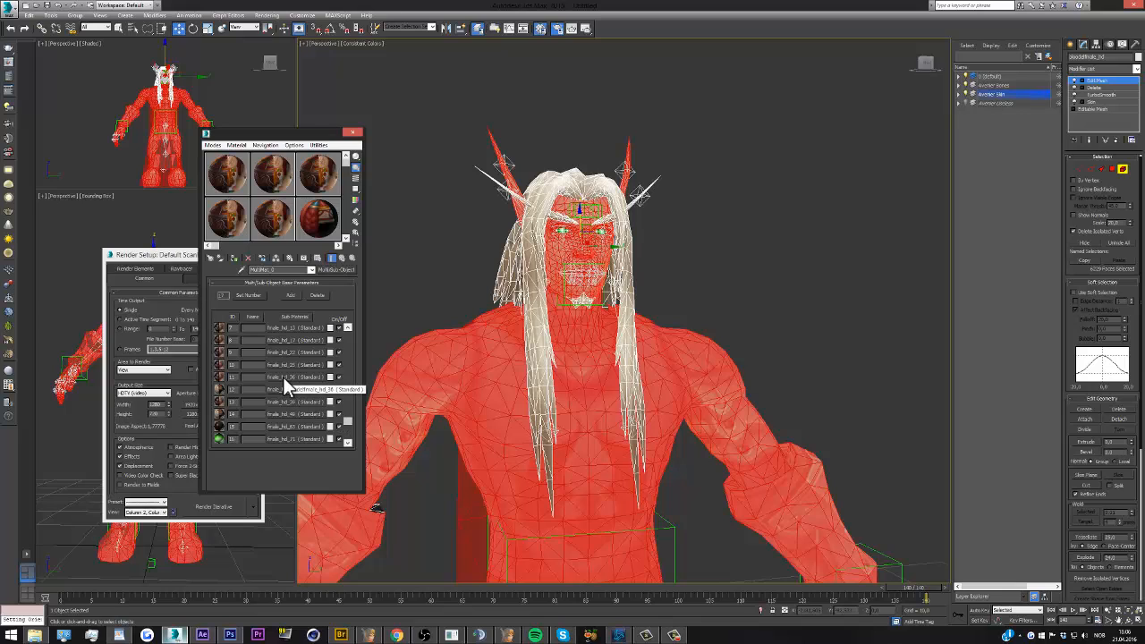
mouse_move(348, 413)
left_mouse_down()
mouse_move(340, 339)
mouse_move(346, 391)
left_mouse_up()
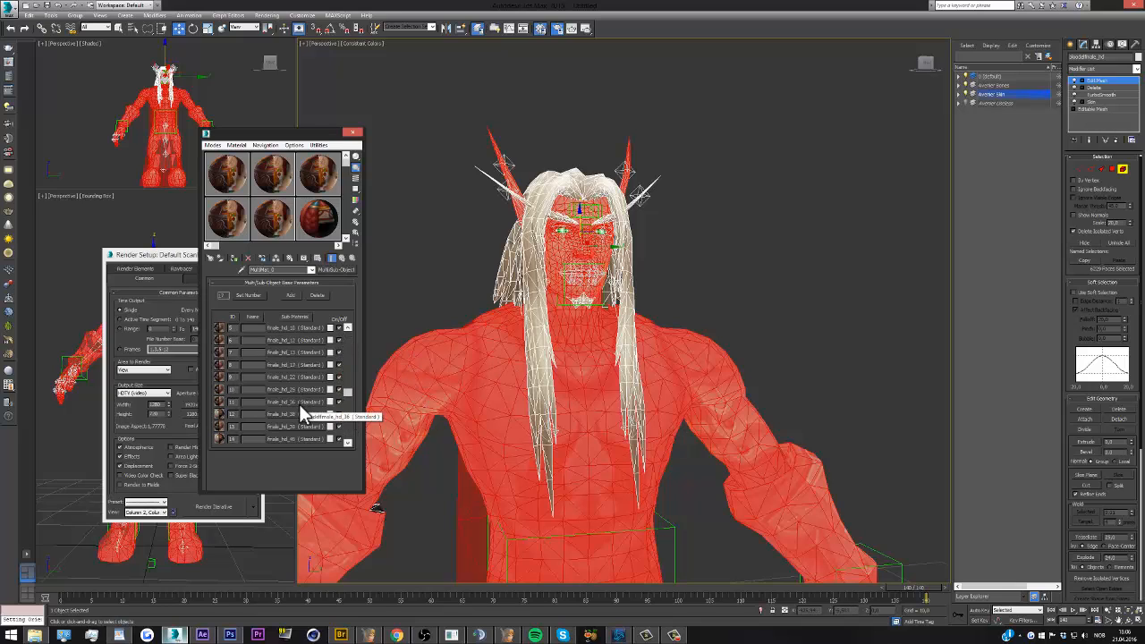
left_click(525, 311)
left_click(291, 403)
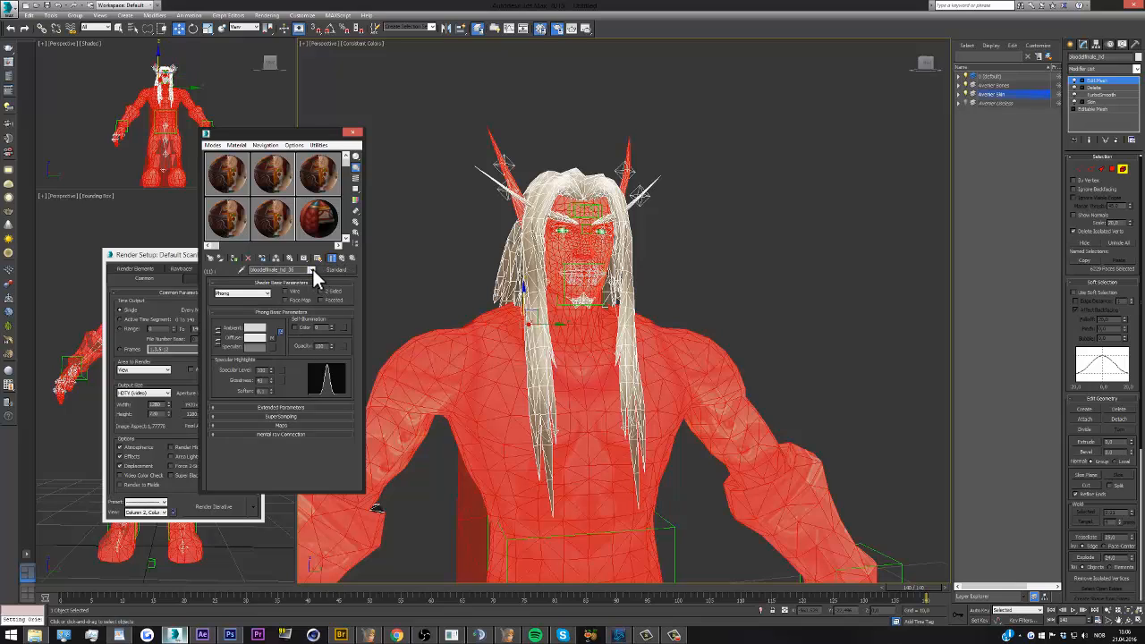
Copy the diffuse map of the bloodelfmale_hd_36 sub-material
right_click(272, 336)
left_click(275, 333)
right_click(272, 337)
left_click(290, 351)
Reset the material in the third sample slot of the first row to its default settings
left_click(315, 181)
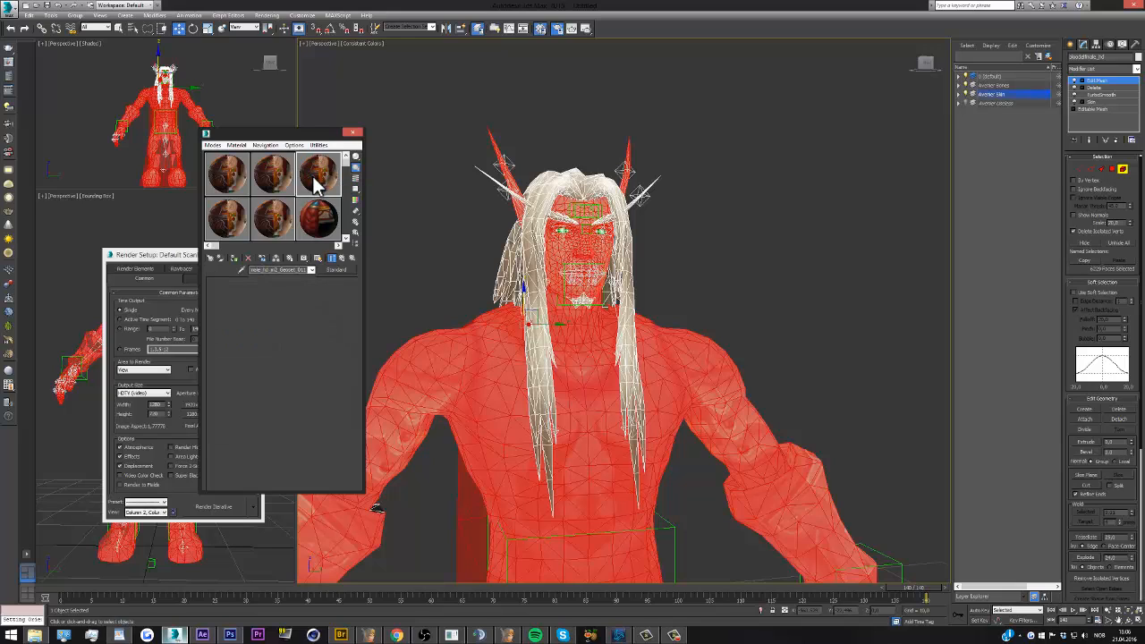
left_click(248, 261)
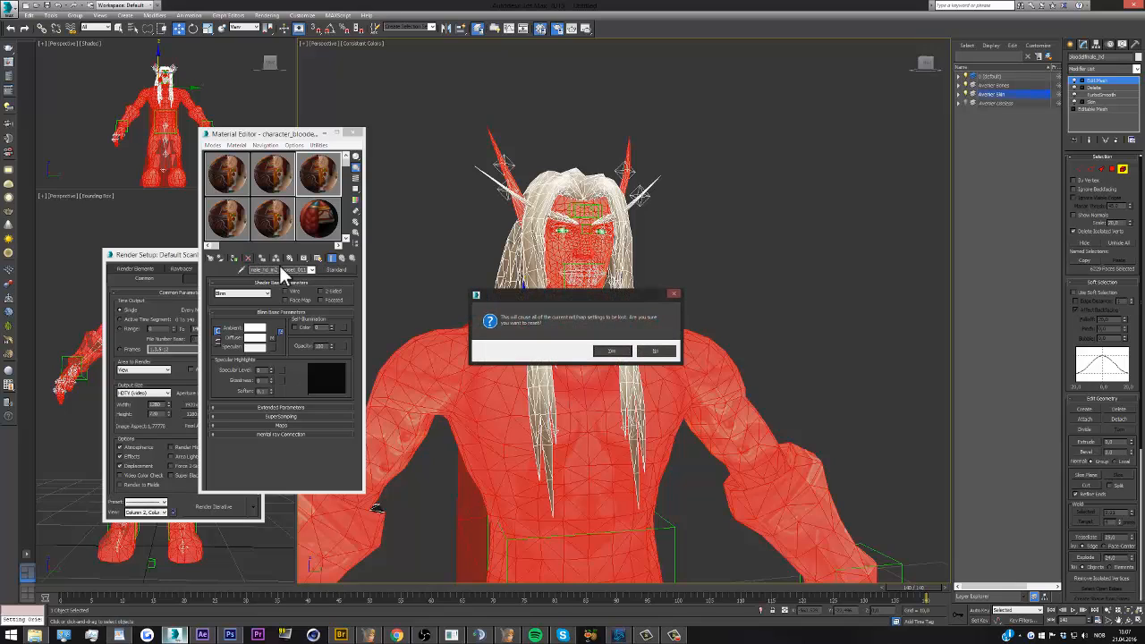
left_click(610, 352)
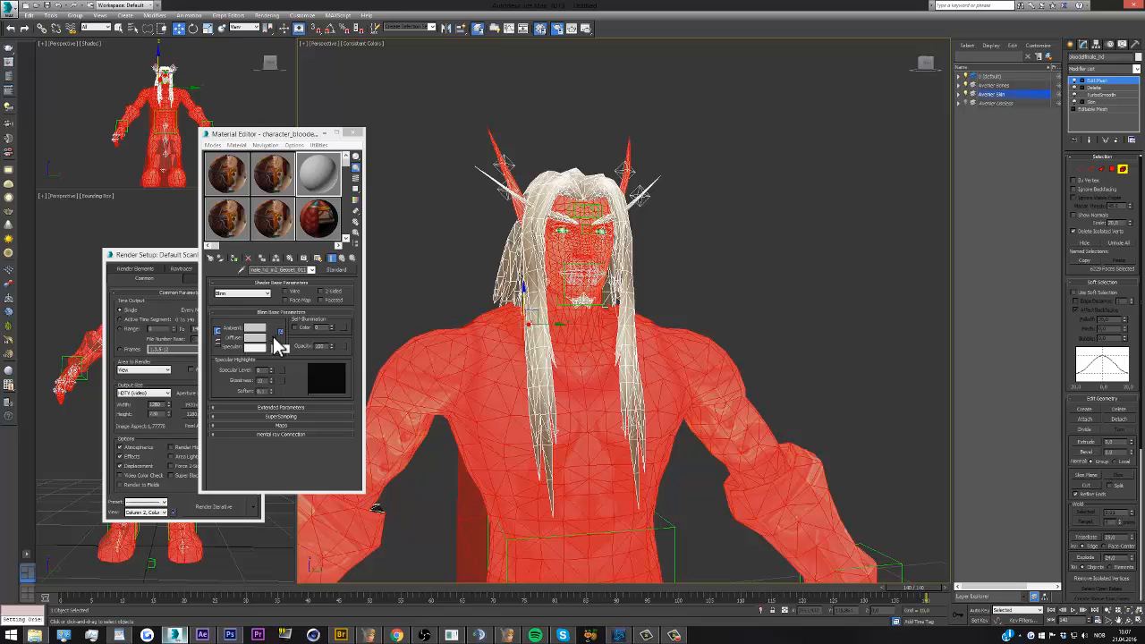
Paste the copied map into the reset material's diffuse channel and adjust its specular level and glossiness
right_click(275, 341)
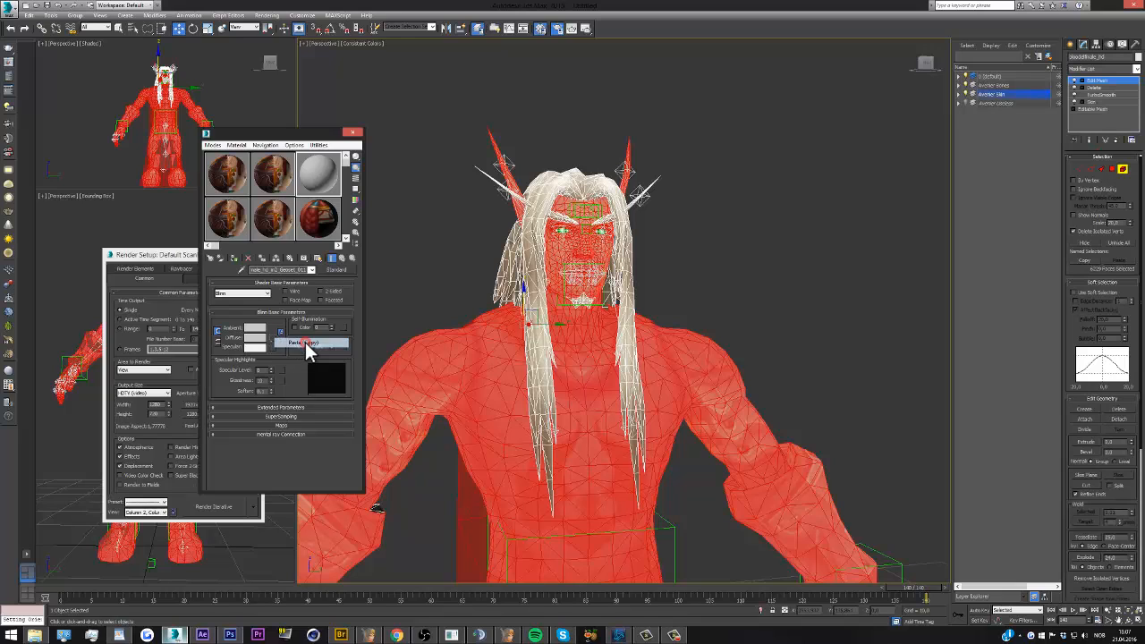
left_click(305, 342)
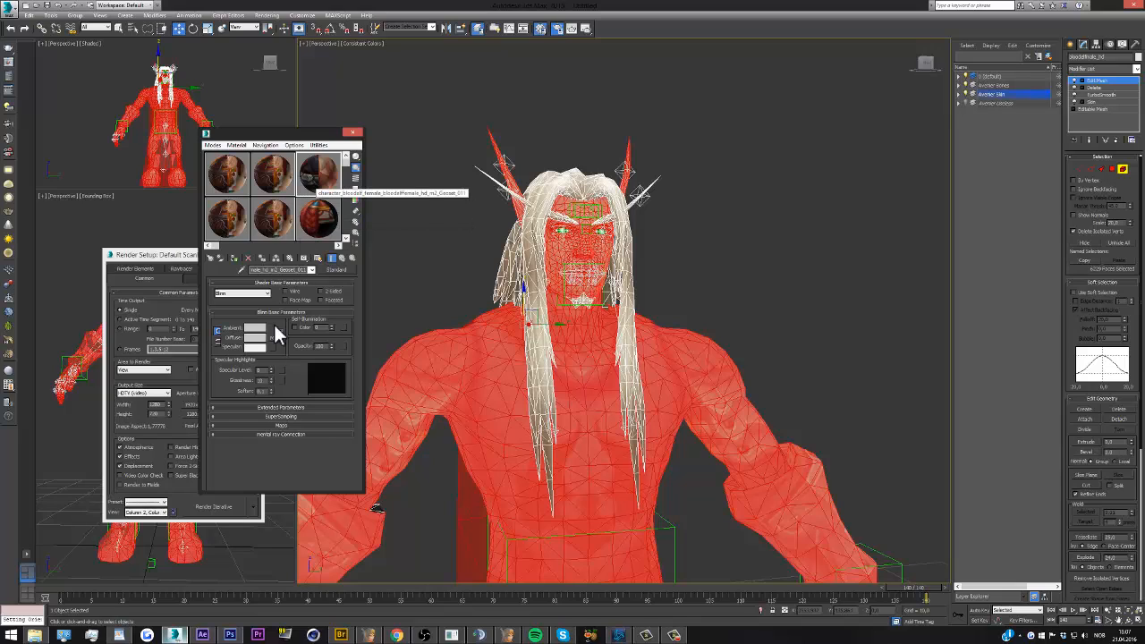
double_click(265, 370)
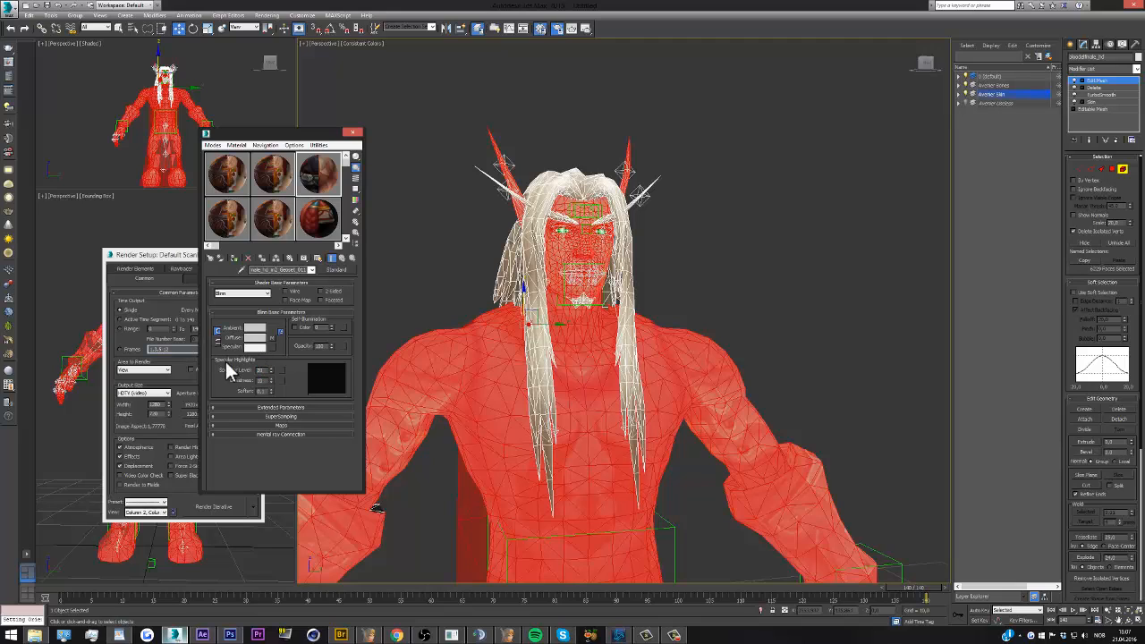
key("Tab")
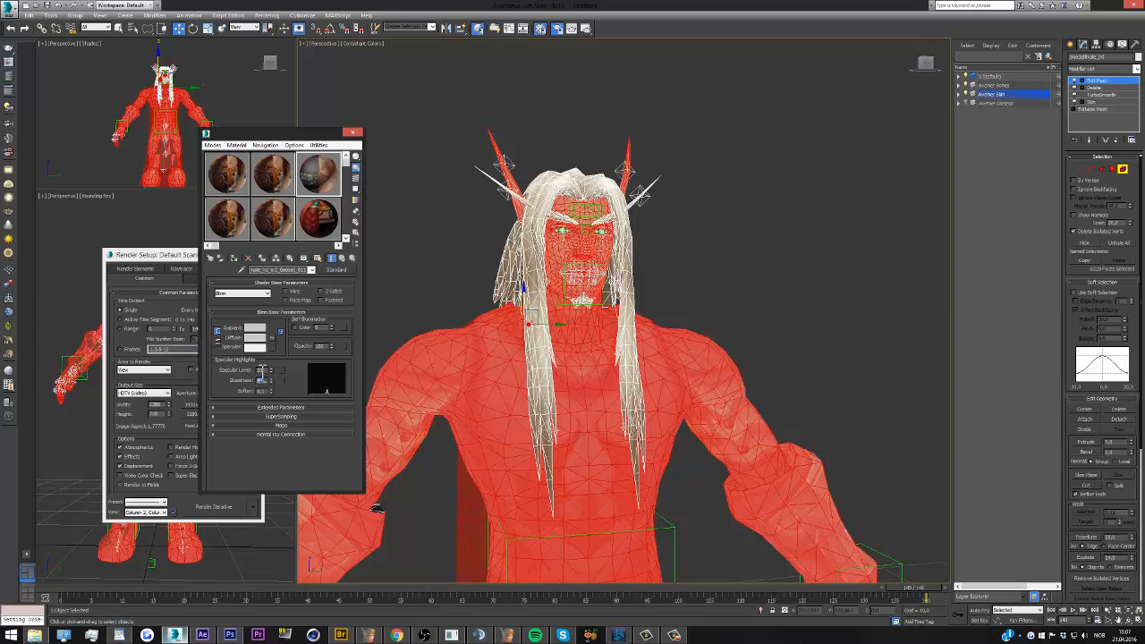
Assign the new material to the selected body faces with its map shown in the viewport, and test-render the full figure
left_click_drag(308, 171, 464, 374)
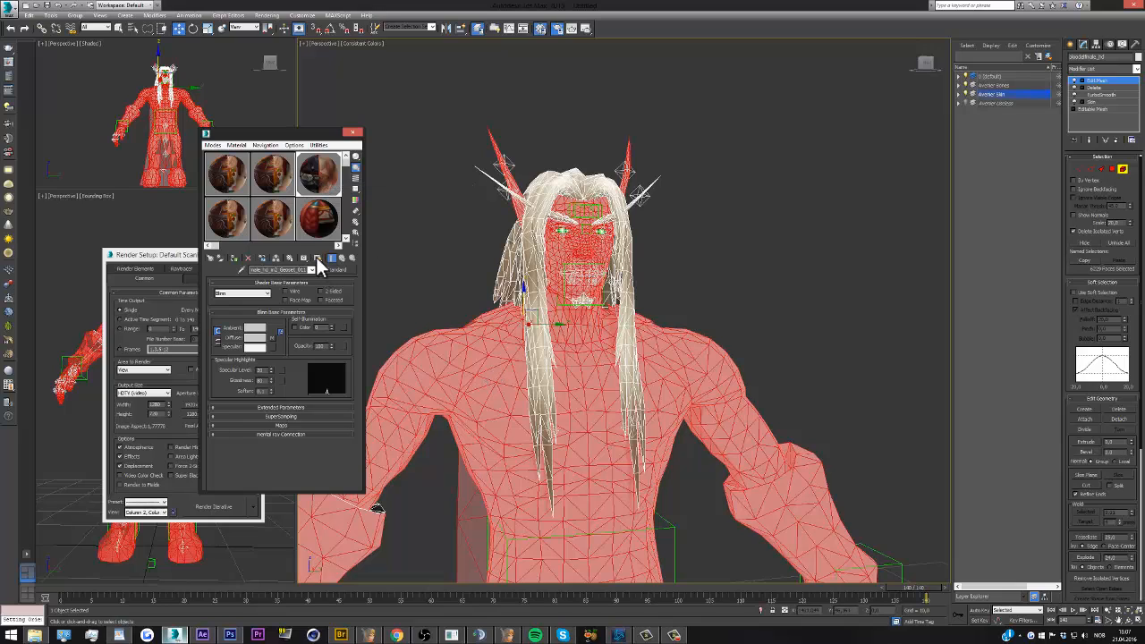
left_click(319, 261)
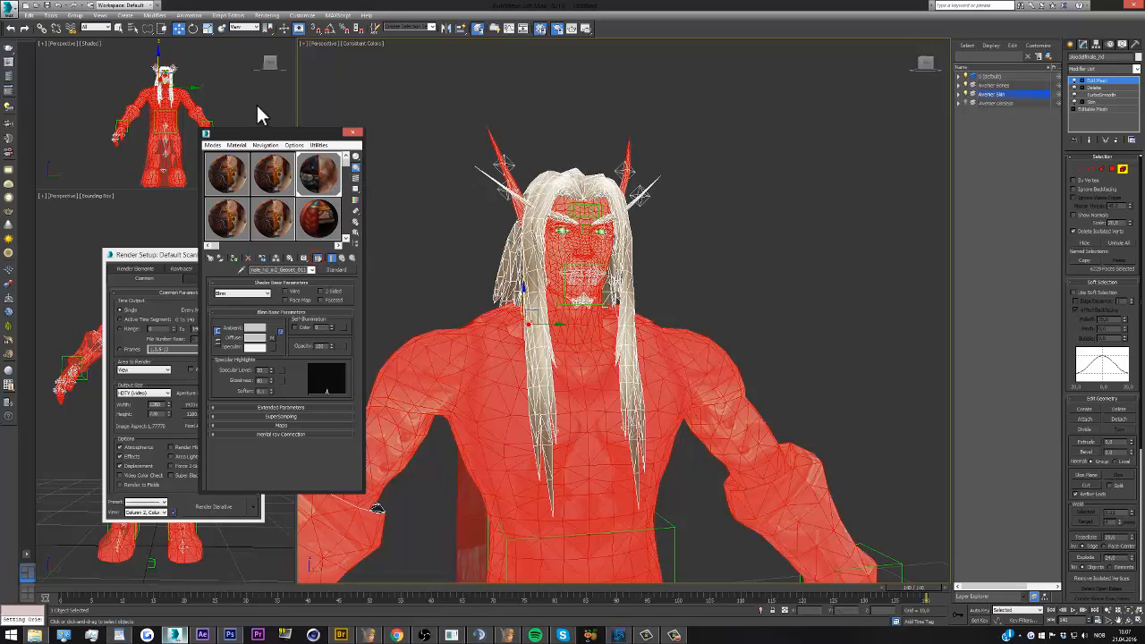
left_click(589, 27)
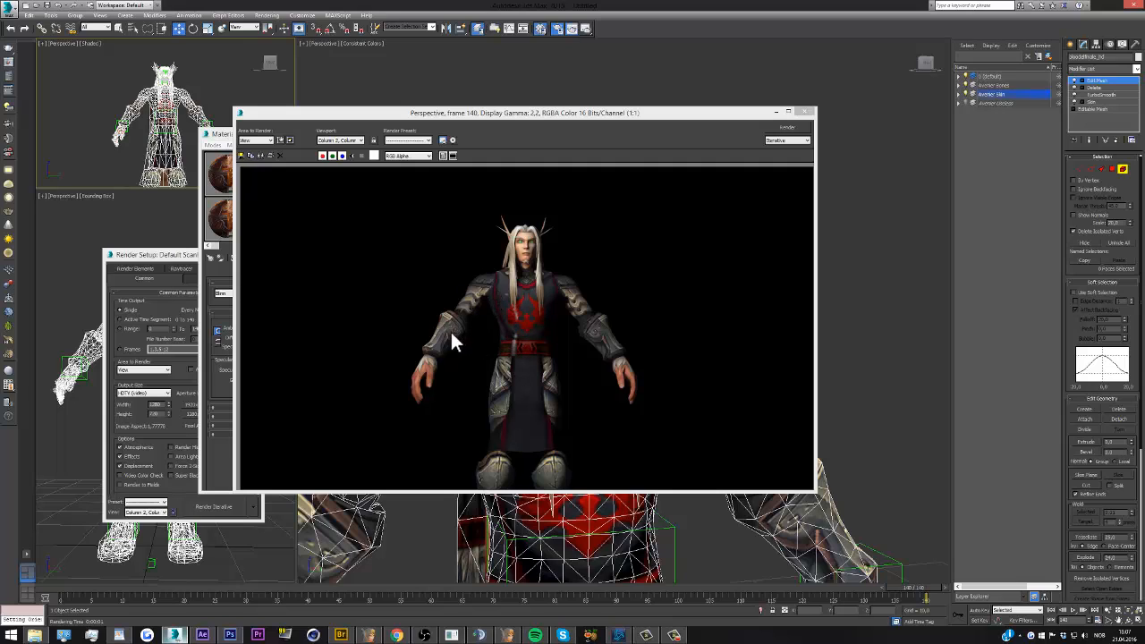
left_click(809, 112)
Set the new body material's specular level to 0 and sample the character's multi-material from the mesh
left_click(261, 370)
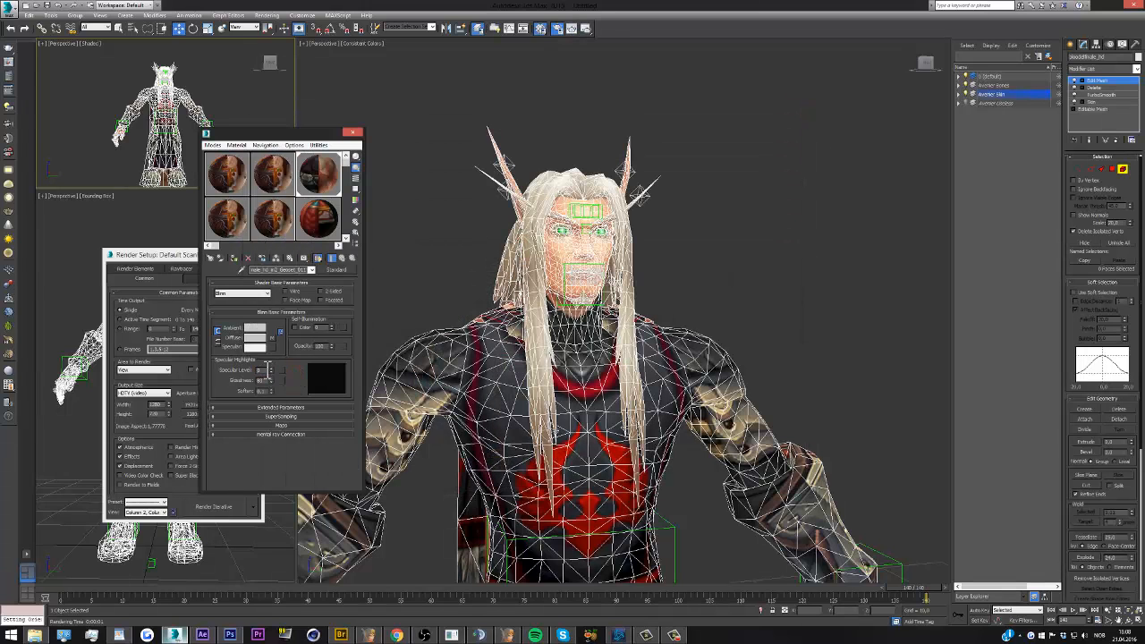
left_click(313, 270)
left_click(242, 271)
left_click(458, 341)
left_click(463, 344)
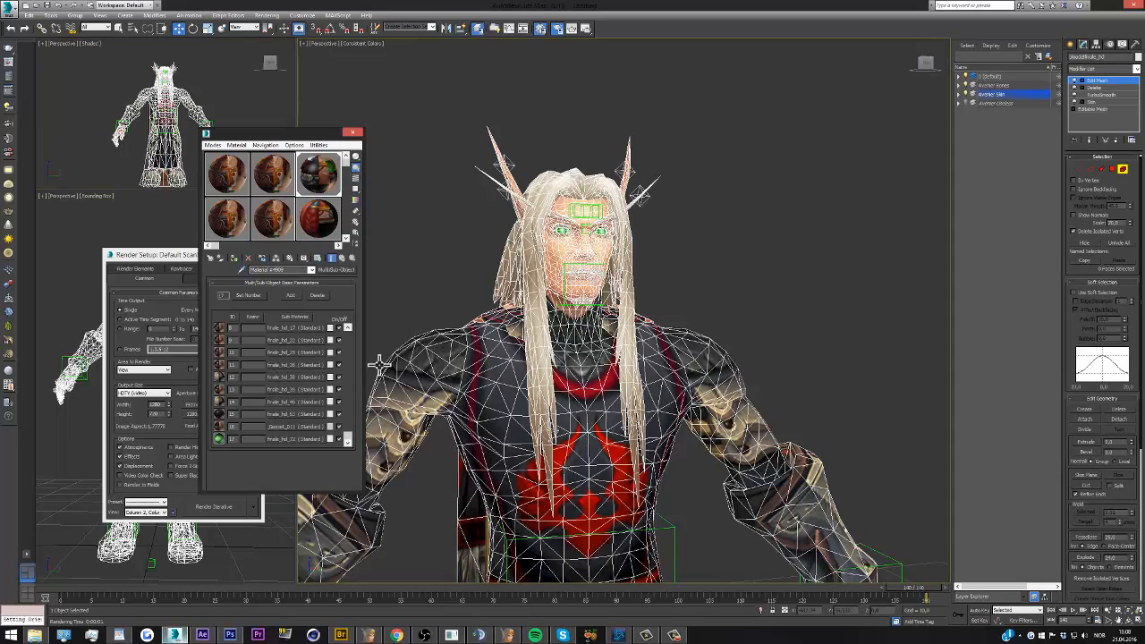
Set the specular level of the bloodelfmale_hd_1 sub-material to 0 and return to the parent multi-material
left_click_drag(349, 437, 349, 327)
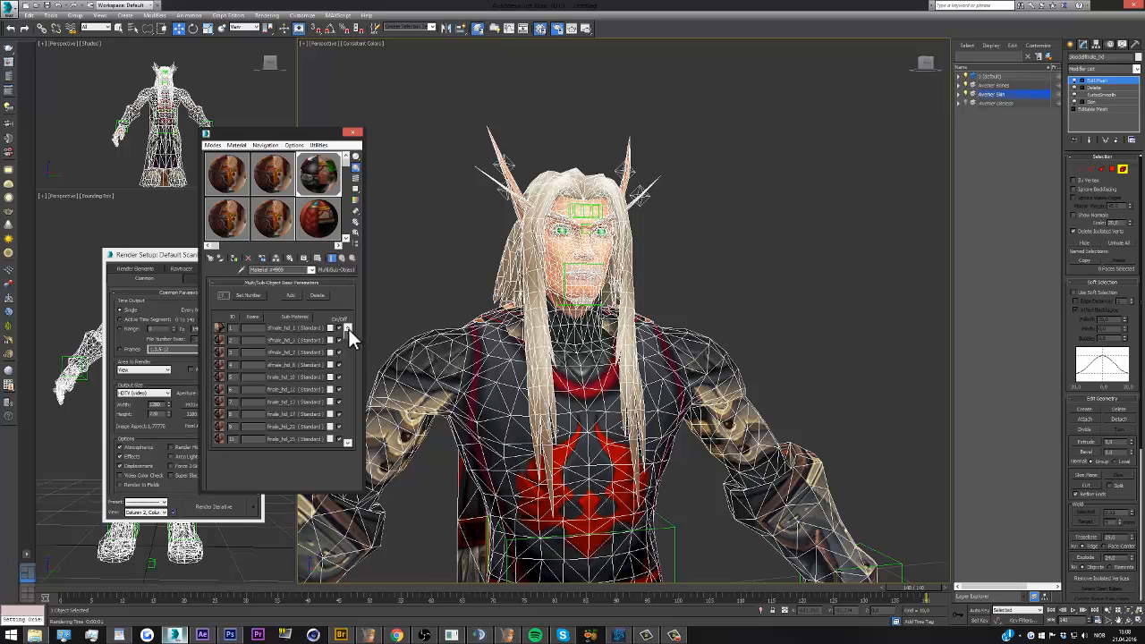
left_click_drag(348, 331, 346, 429)
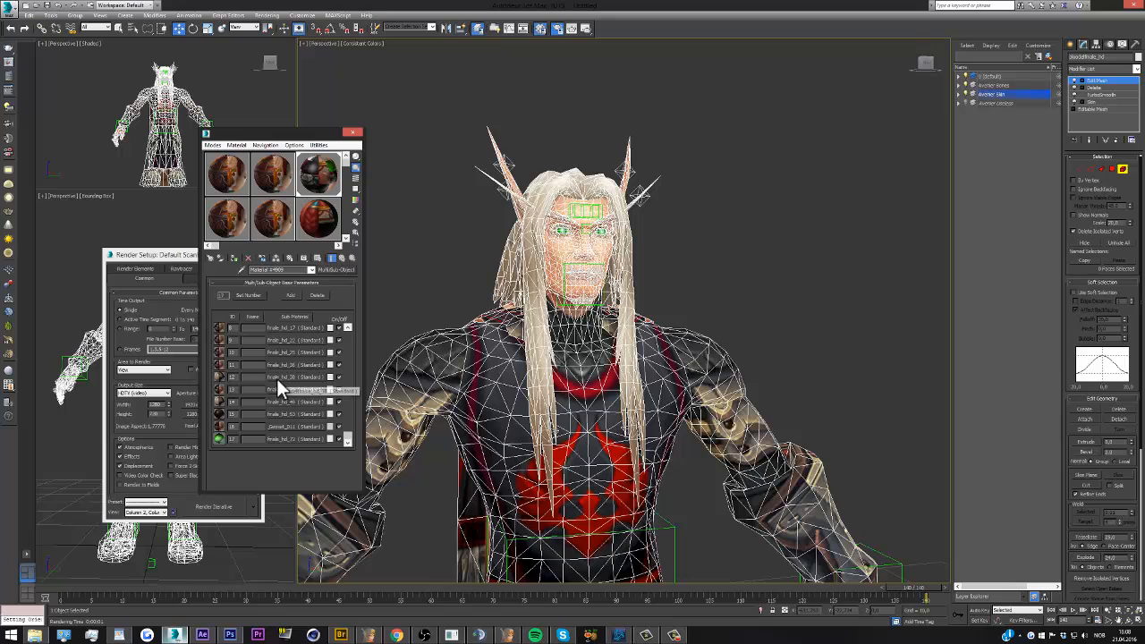
left_click_drag(348, 437, 351, 331)
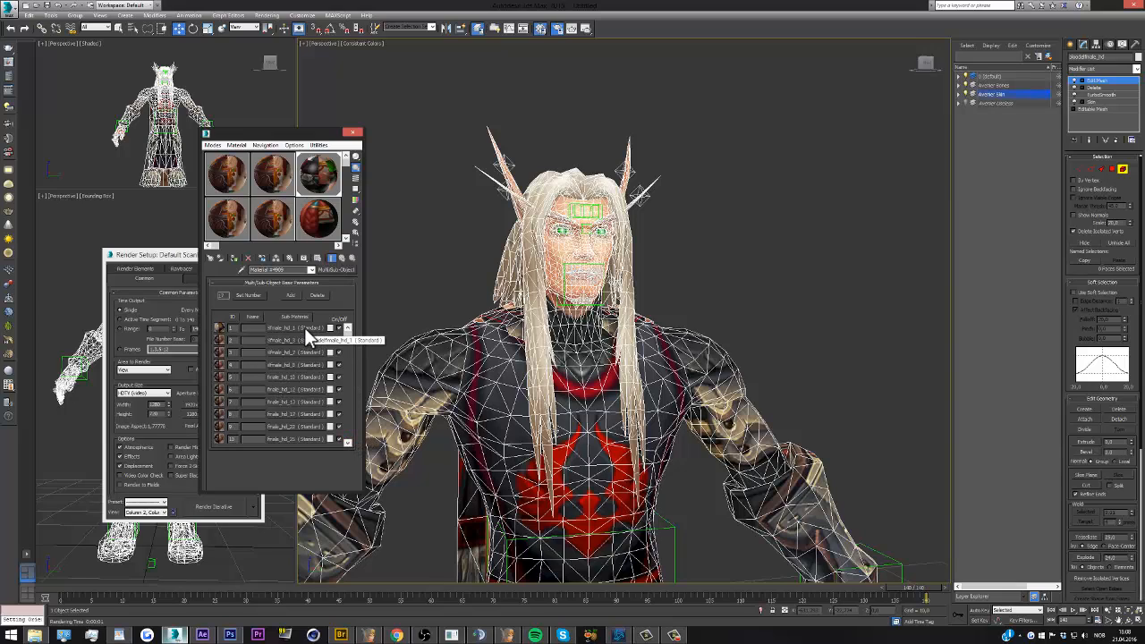
left_click(304, 327)
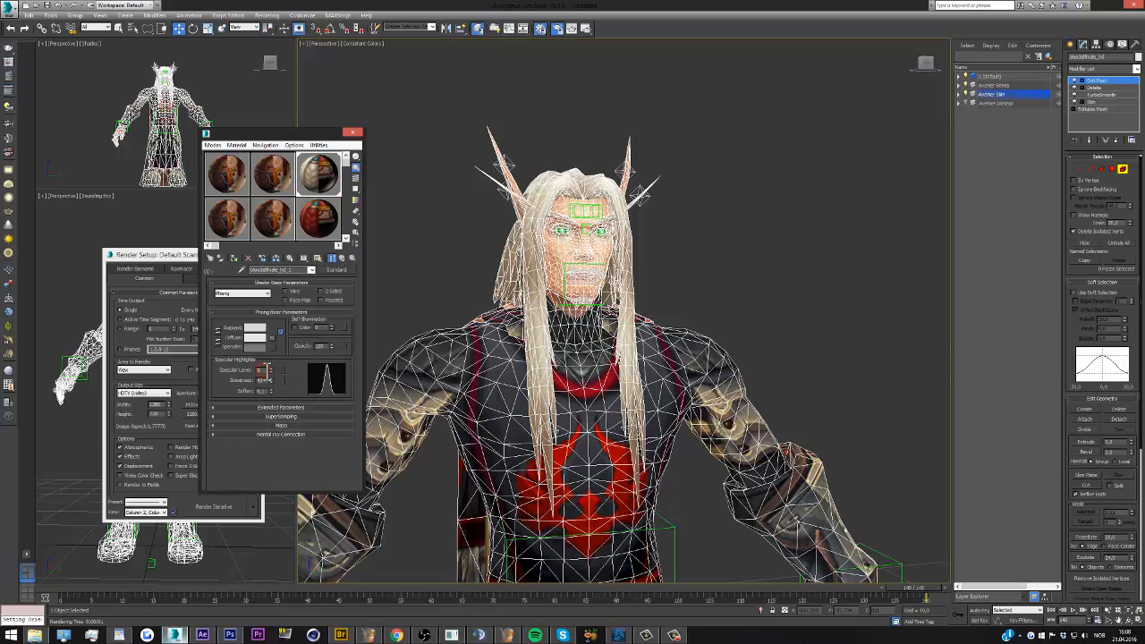
left_click(299, 367)
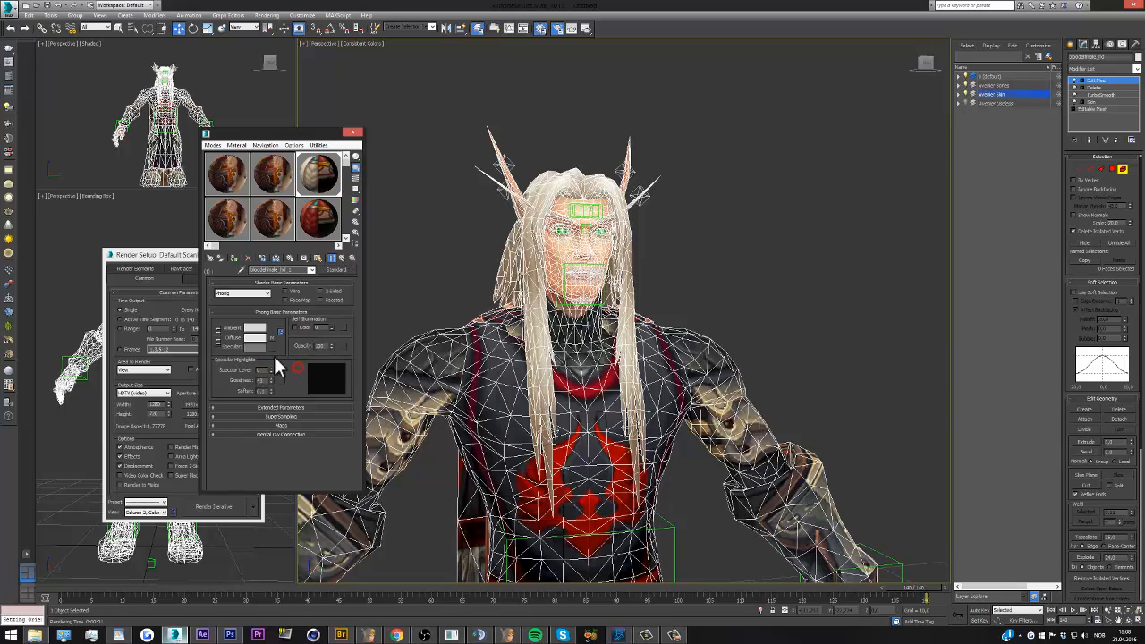
left_click(311, 269)
left_click(289, 278)
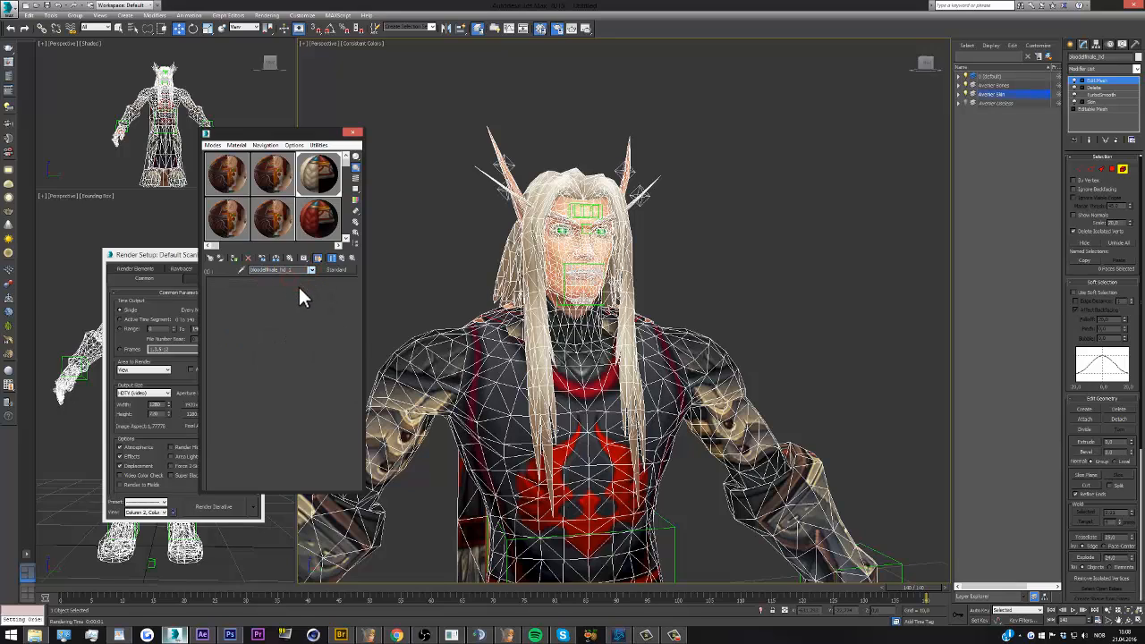
Set the specular level of the sub-material with ID 14 to 0 and return to the parent multi-material
left_click_drag(350, 388, 345, 447)
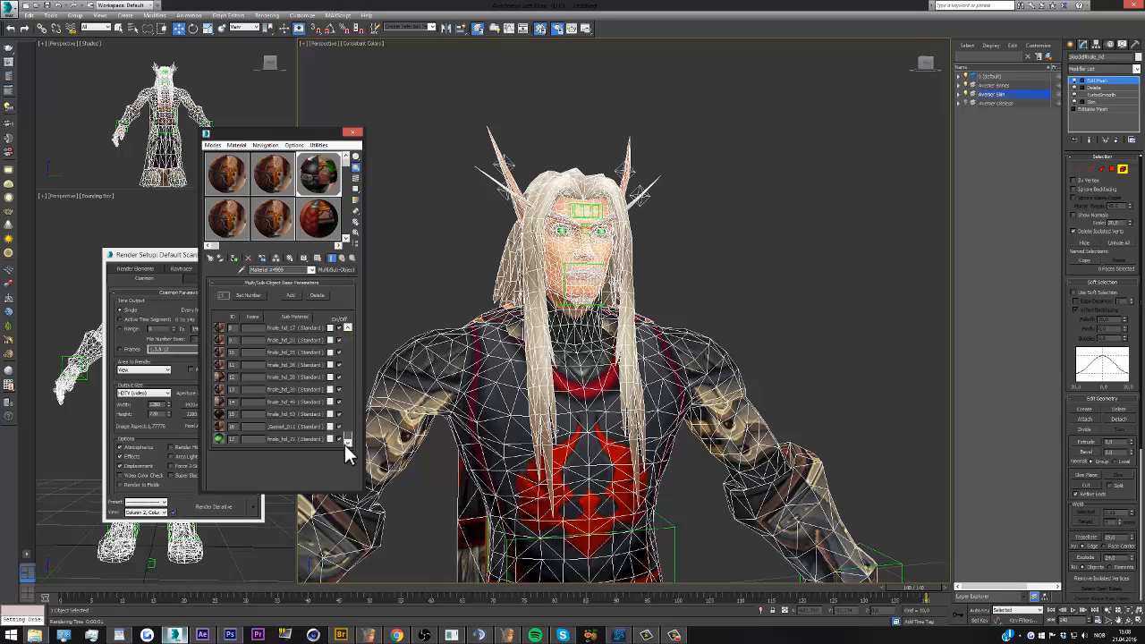
left_click(283, 402)
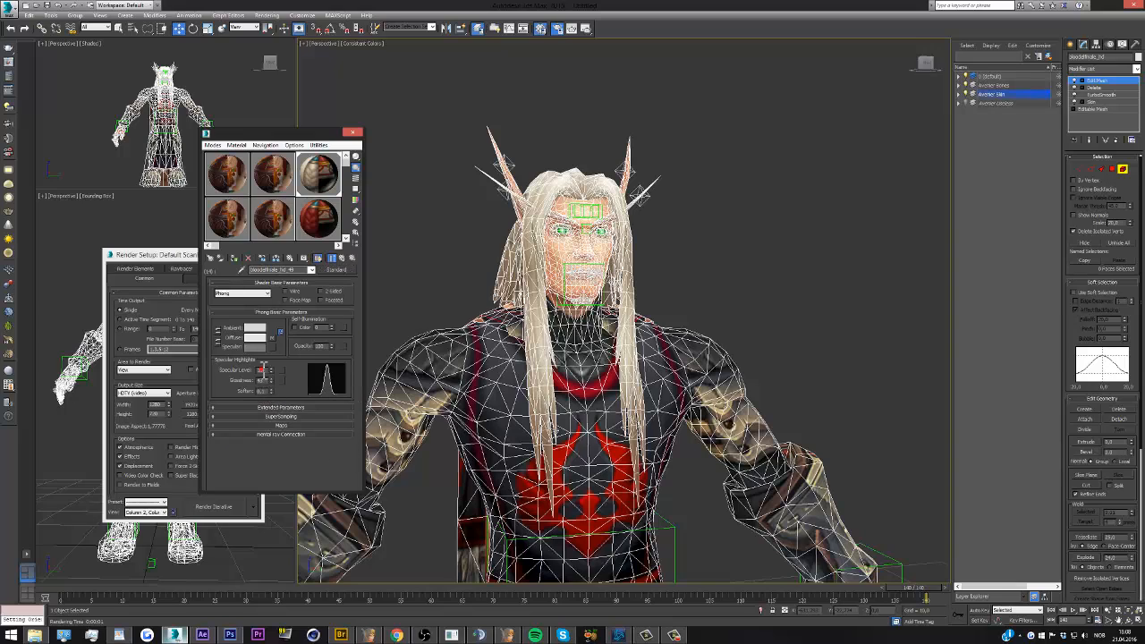
type("0")
left_click(291, 374)
left_click(312, 270)
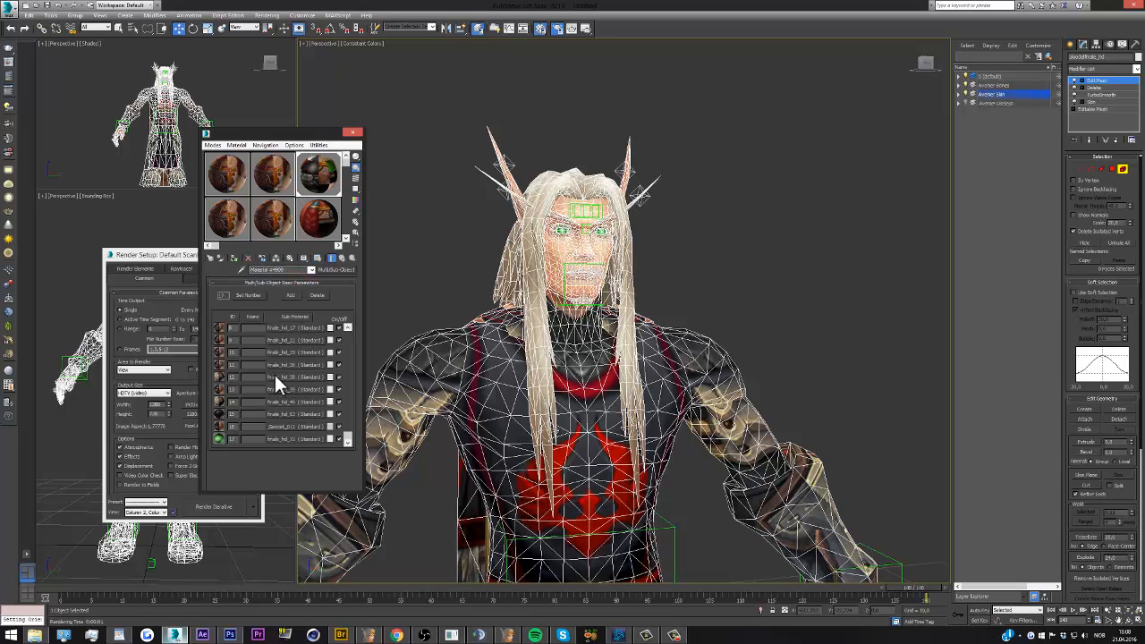
Make the sub-material with ID 12 two-sided with a specular level of 0, and return to the parent multi-material
left_click(282, 377)
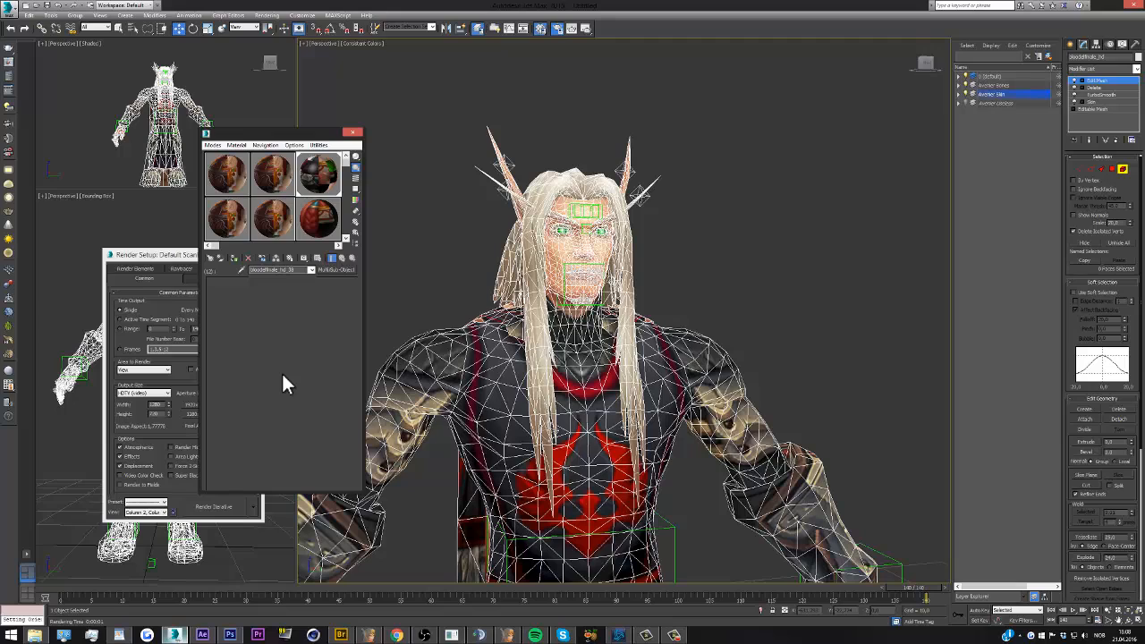
left_click(262, 369)
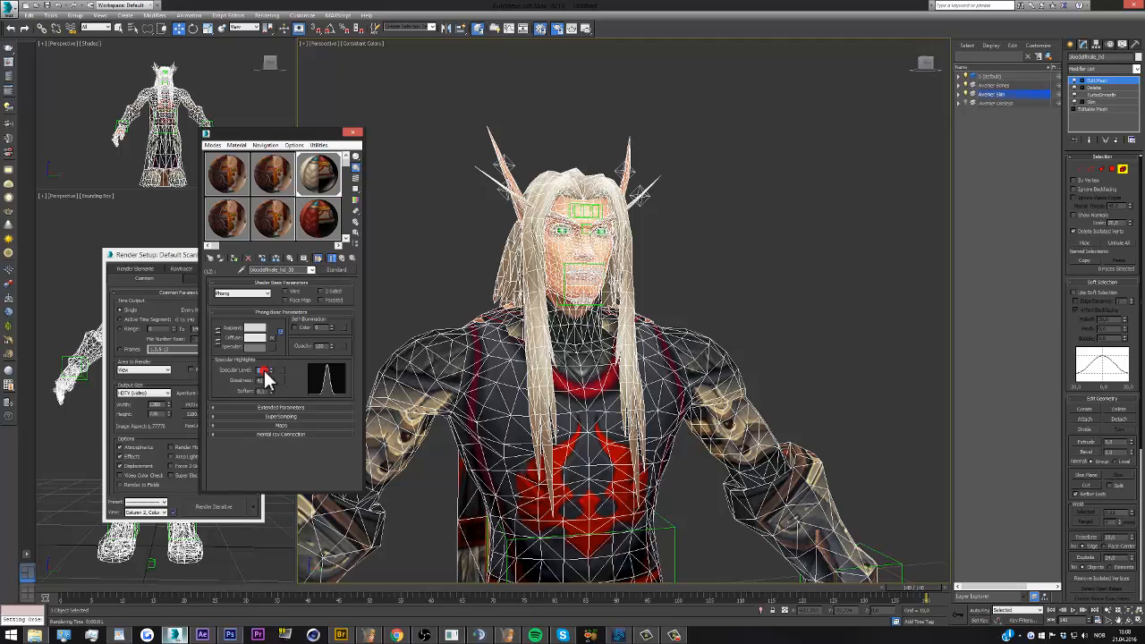
type("0")
key("Return")
left_click(323, 291)
left_click(311, 271)
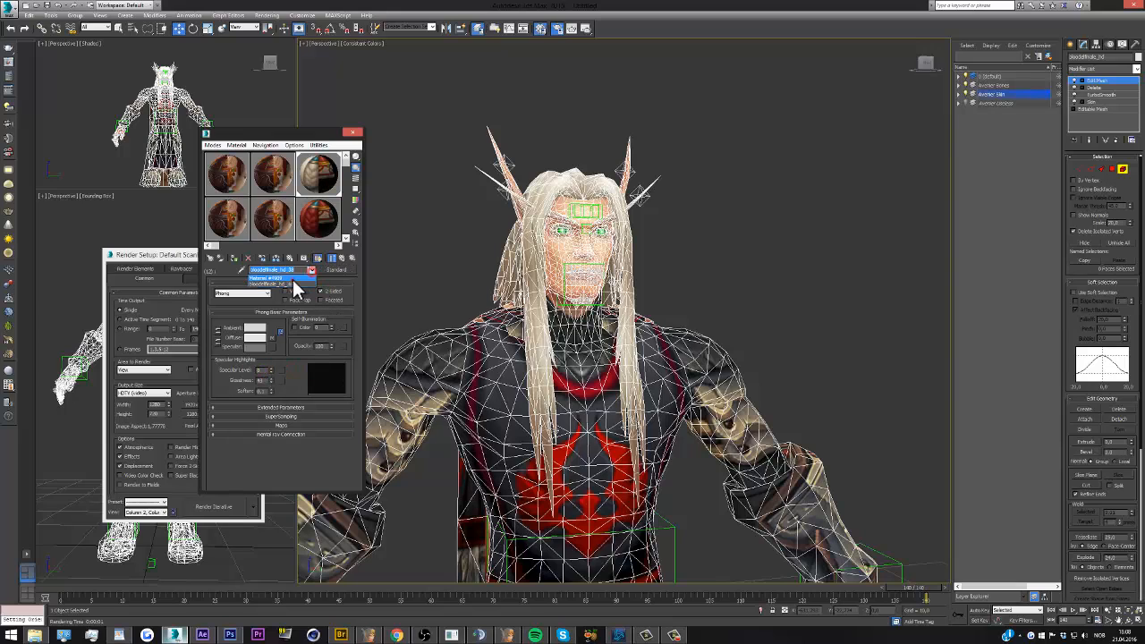
left_click(294, 280)
Select the green eye surfaces of both eyes on the character's face
left_click(407, 232)
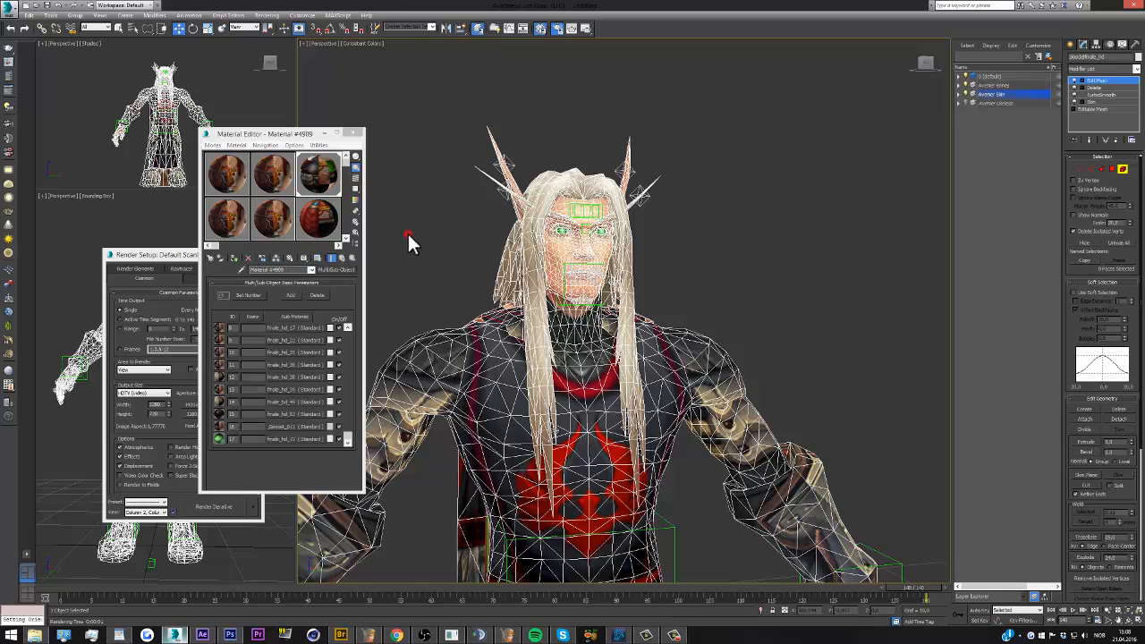
key("z")
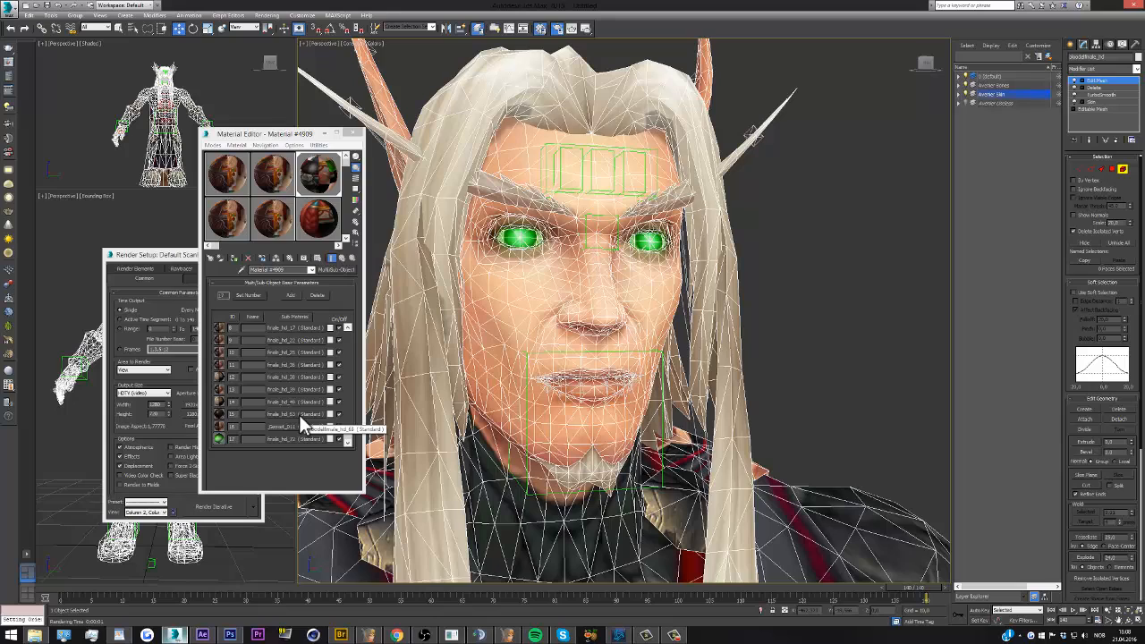
left_click_drag(300, 414, 522, 236)
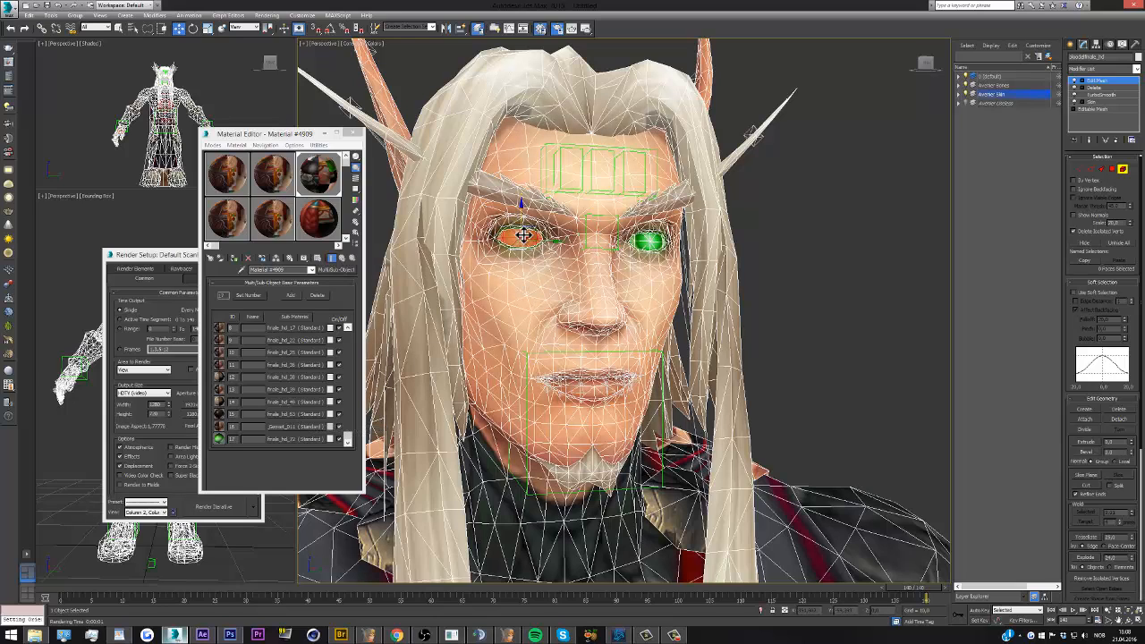
left_click_drag(648, 241, 649, 241)
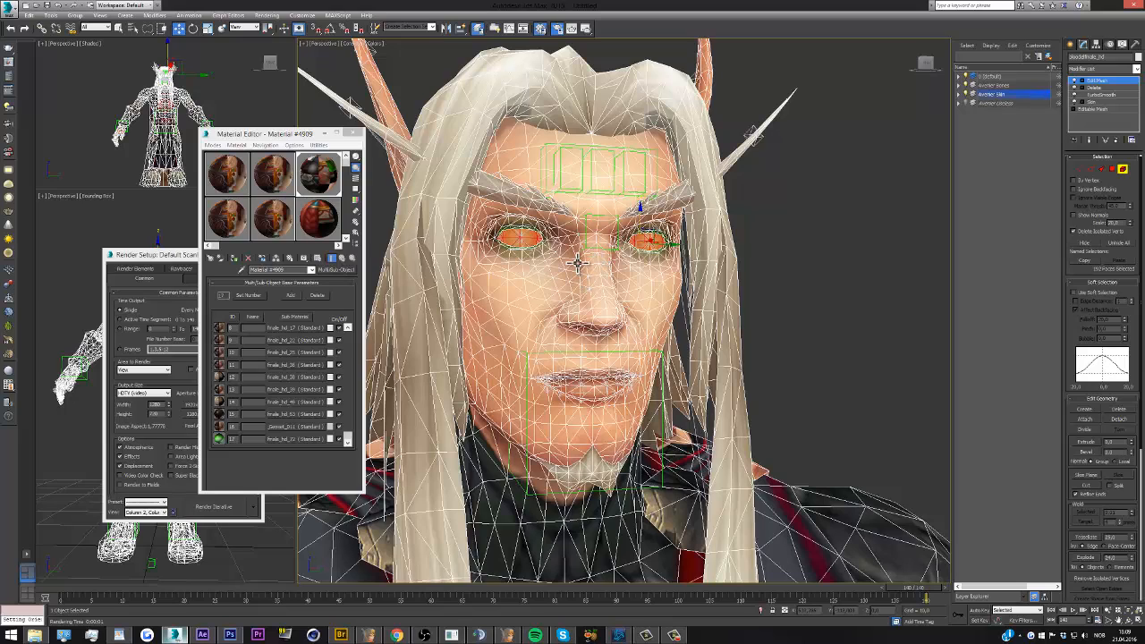
left_click(856, 249)
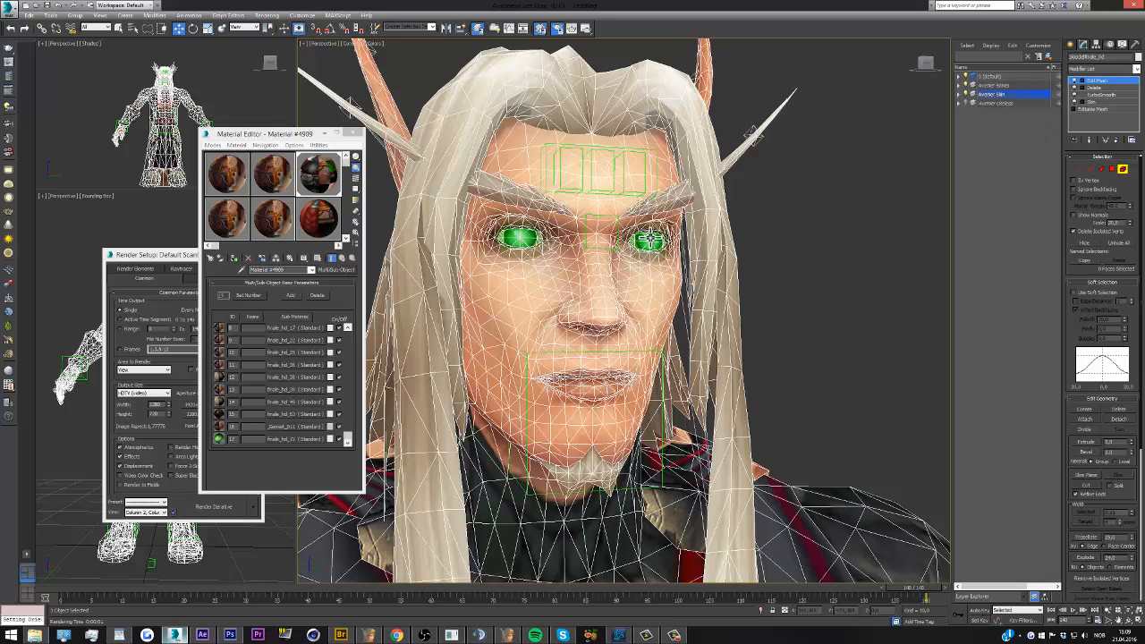
left_click(651, 238)
left_click(527, 239, "ctrl")
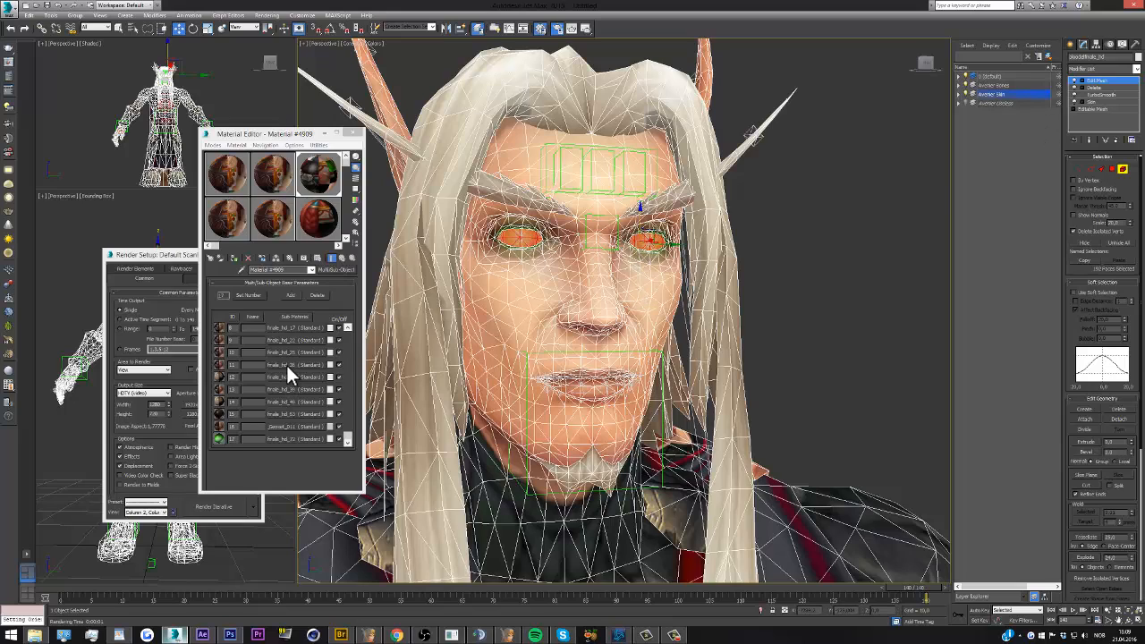
Reset the material in the second row's middle sample slot, give it the copied diffuse map, and assign it to the eyes
left_click(273, 224)
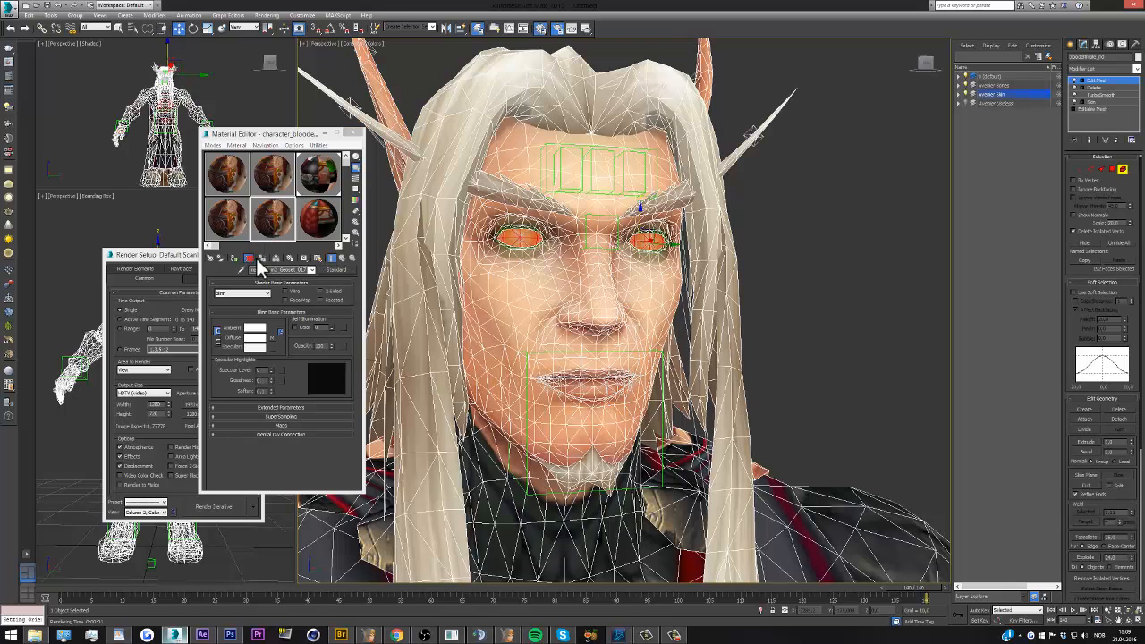
left_click(249, 257)
left_click(614, 351)
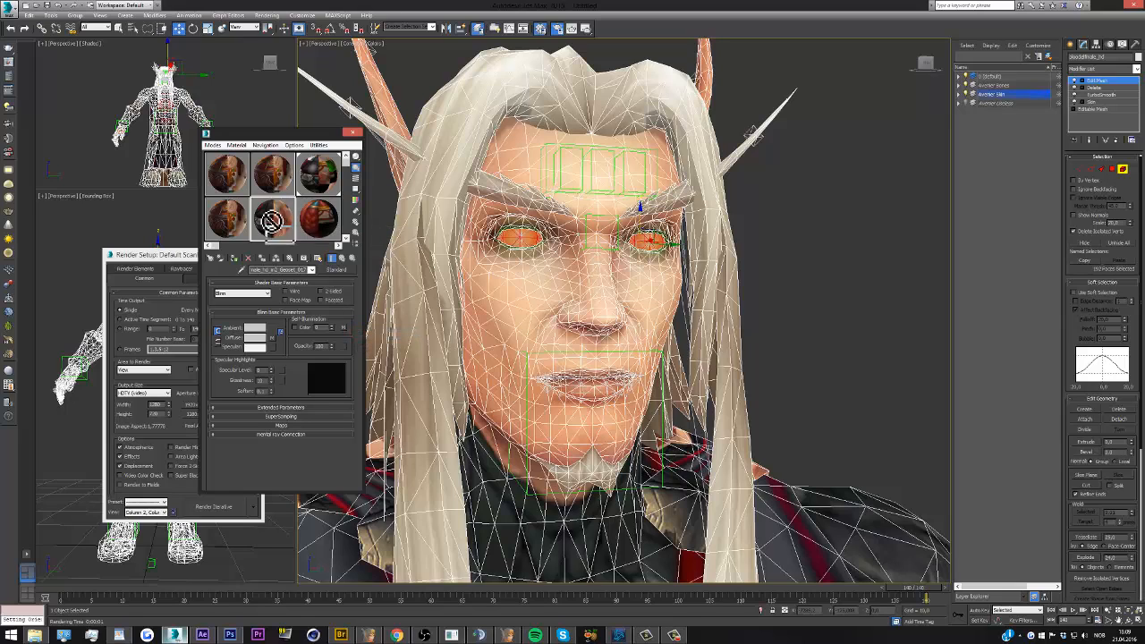
left_click_drag(273, 231, 497, 239)
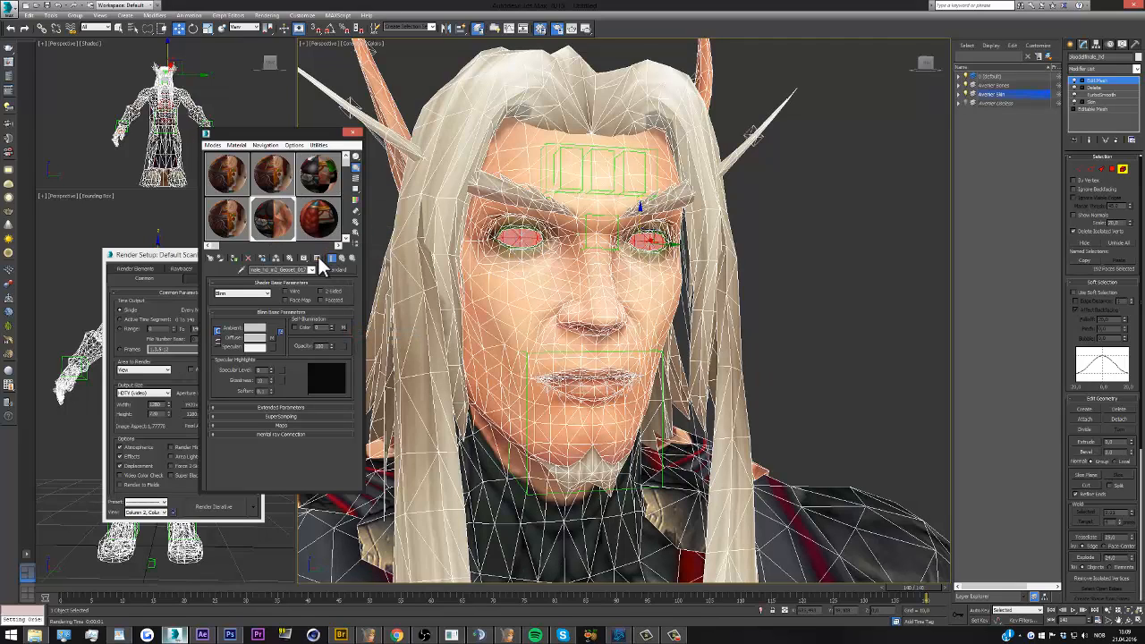
left_click(520, 239)
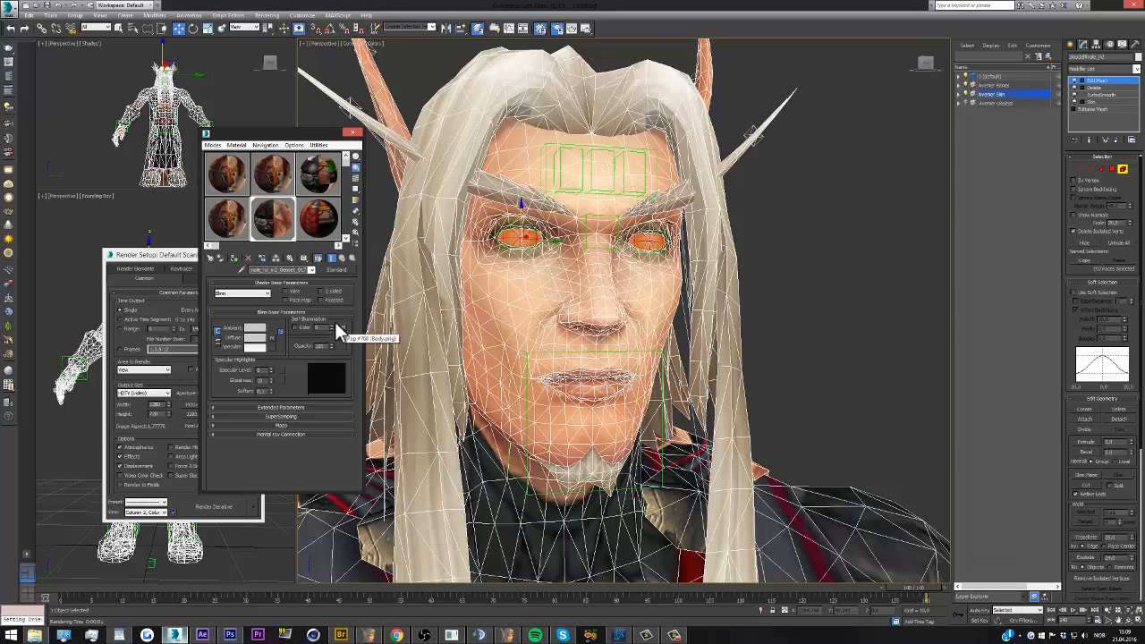
Copy the diffuse map of the sub-material with ID 15 in the multi-material
left_click(313, 271)
left_click(308, 272)
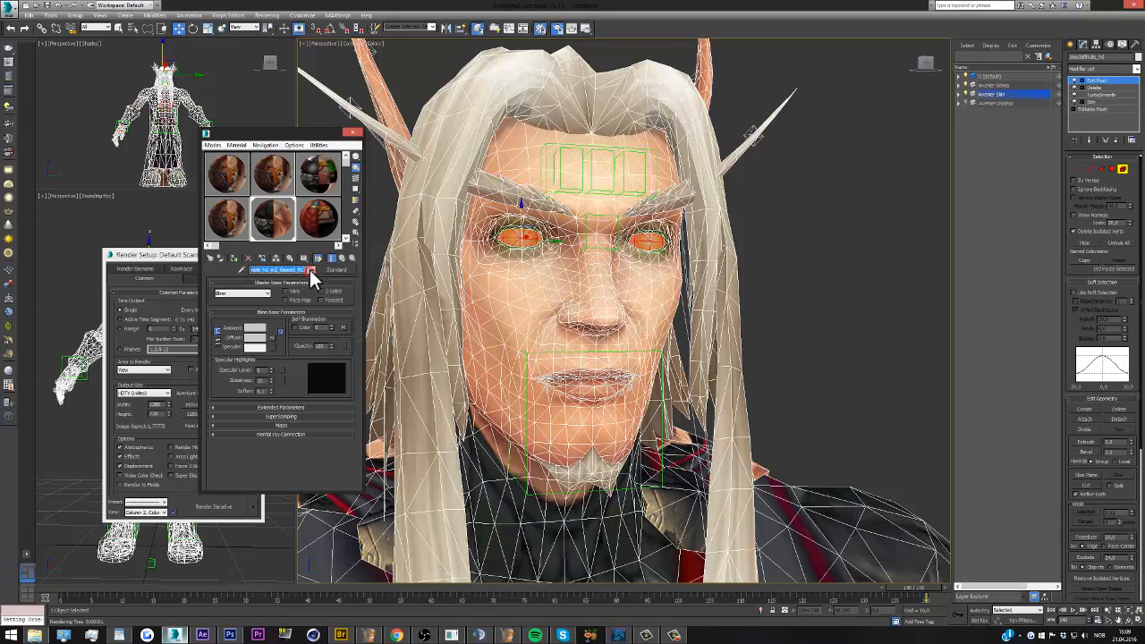
left_click(320, 187)
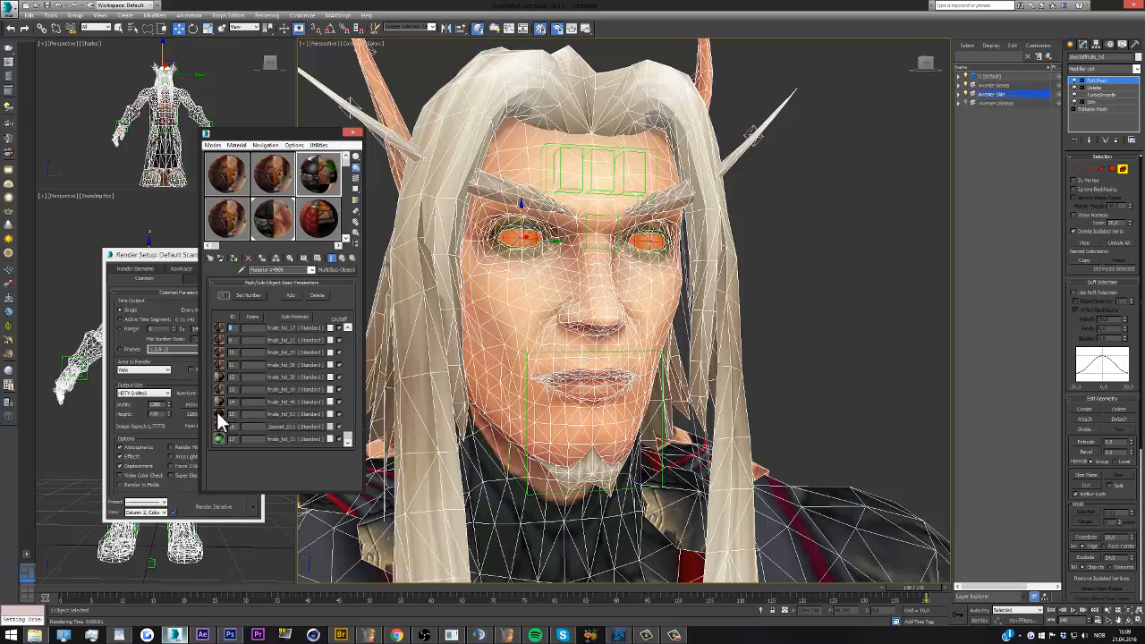
left_click(283, 413)
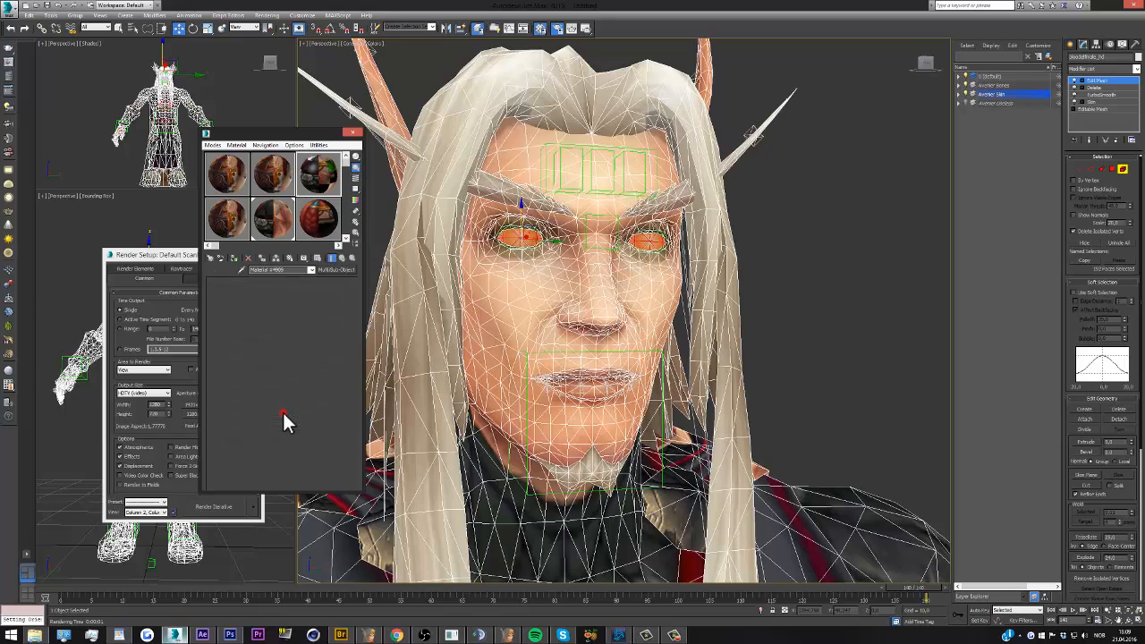
right_click(274, 345)
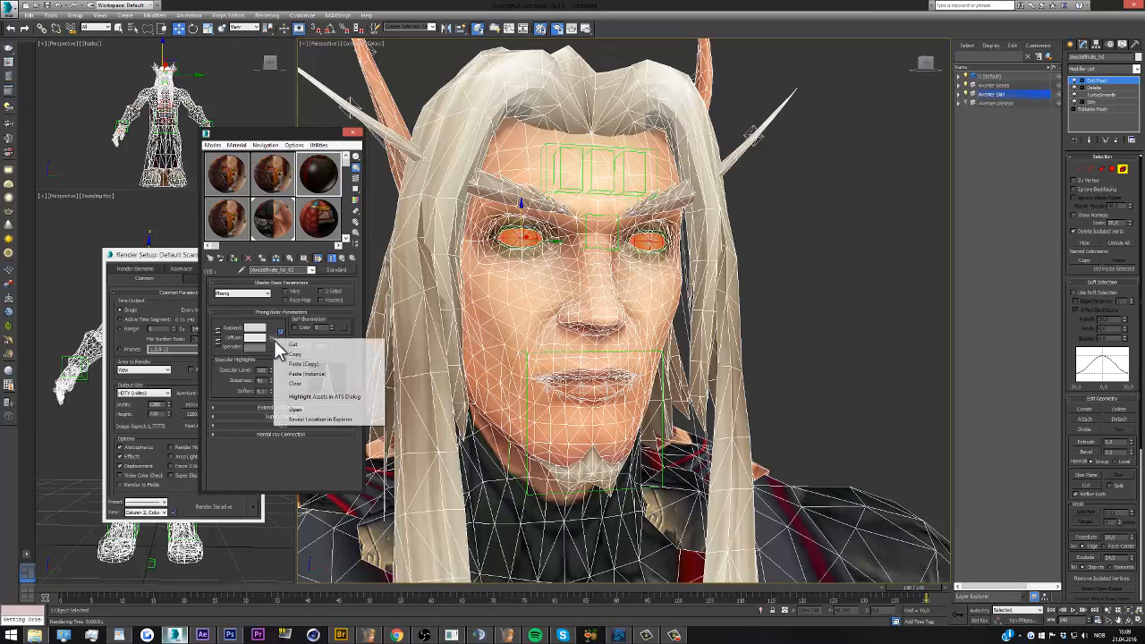
left_click(294, 356)
Reset the material in the second row's first sample slot, give it the copied diffuse map, and make it two-sided
left_click(227, 215)
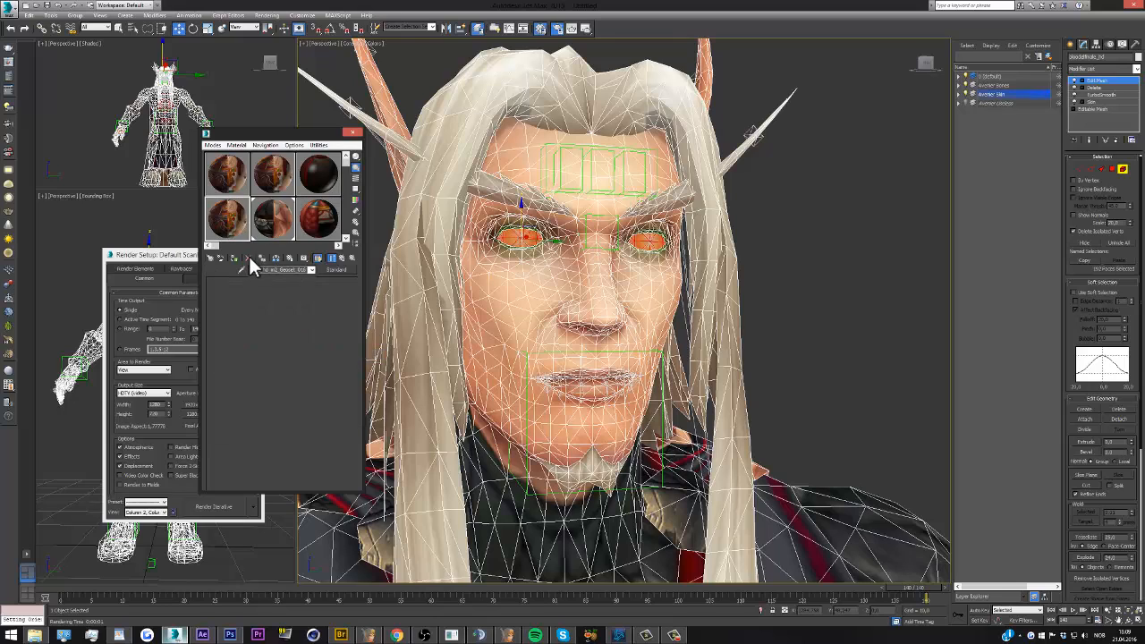
left_click(250, 256)
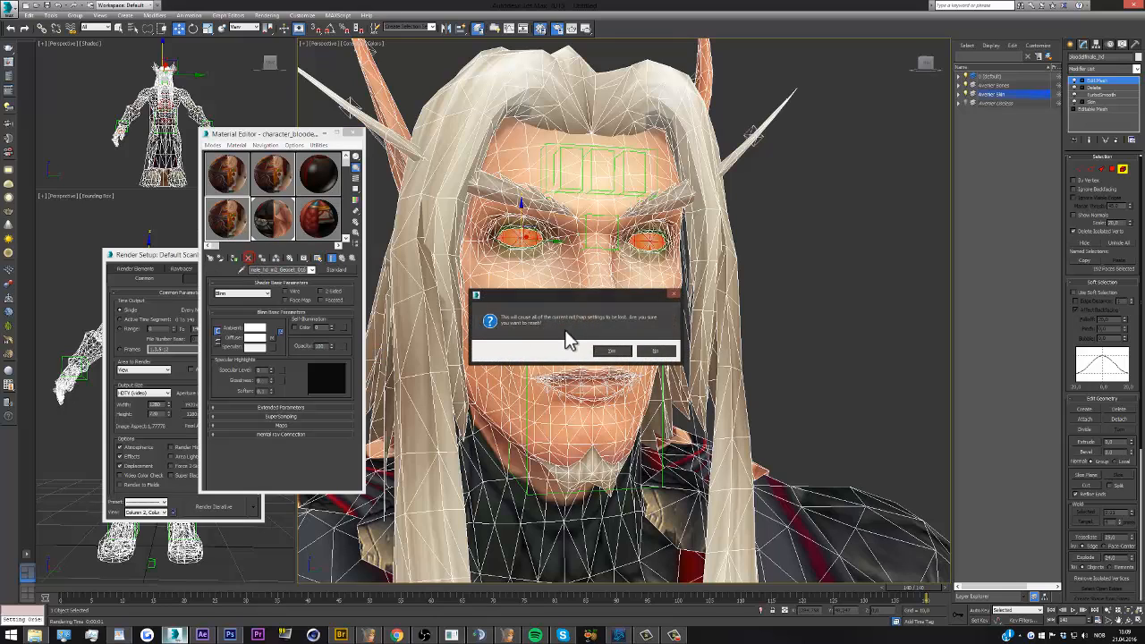
left_click(600, 349)
right_click(276, 347)
left_click(298, 349)
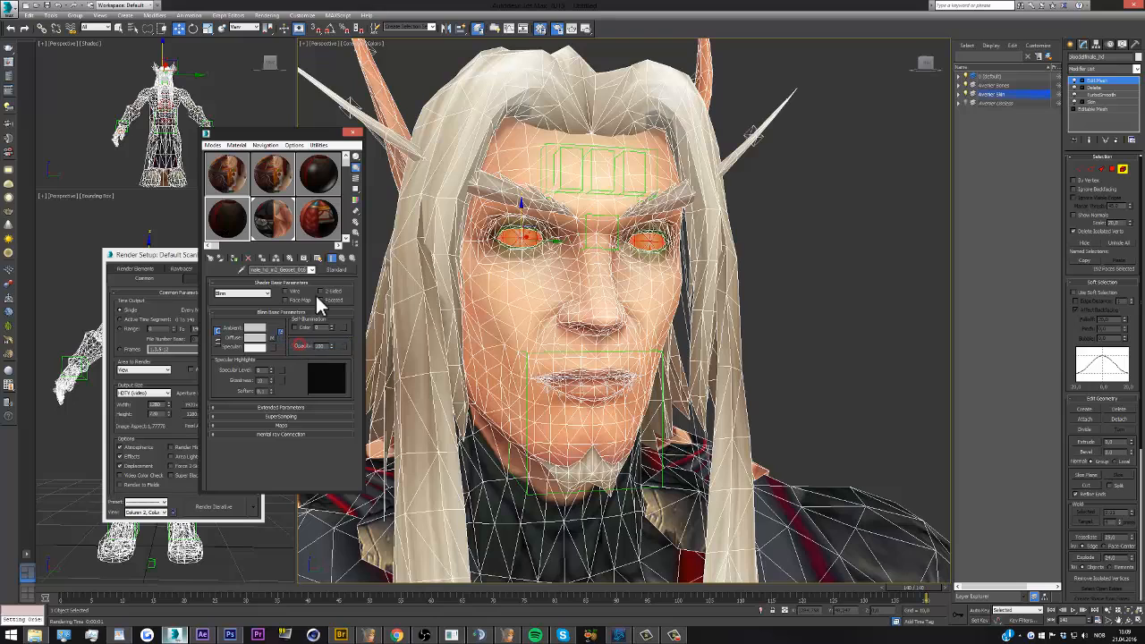
left_click(320, 291)
Select the cape surfaces from the shoulders down, assign the new two-sided material to them, and show its map in the viewport
scroll(841, 255, "down", 6)
scroll(497, 331, "up", 3)
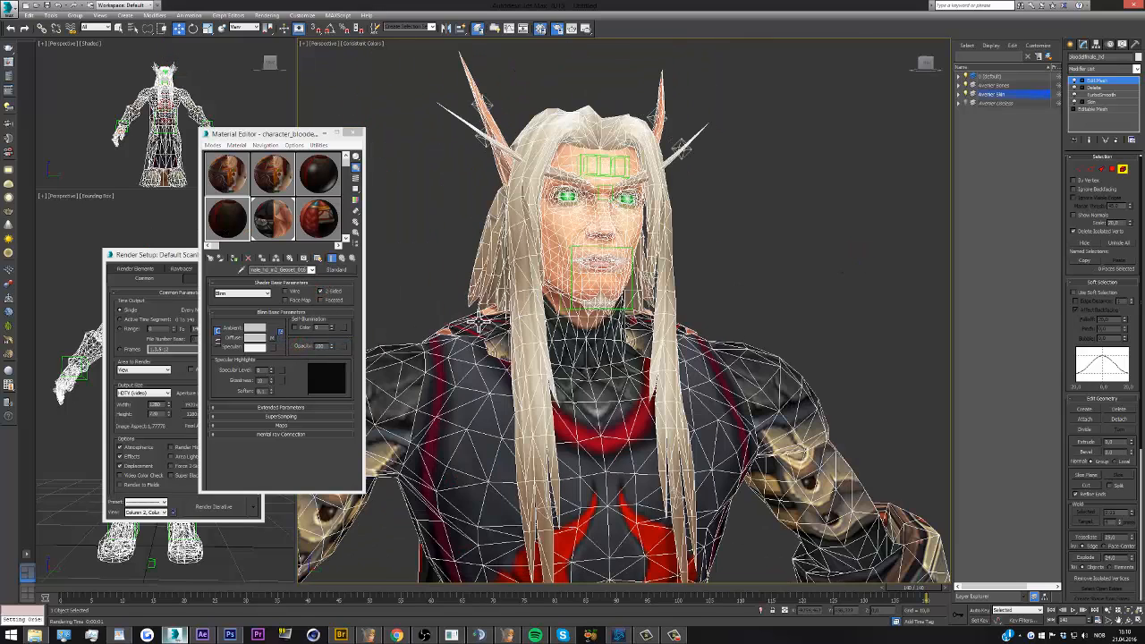
left_click(500, 344, "ctrl")
left_click(632, 342, "ctrl")
left_click(641, 326, "ctrl")
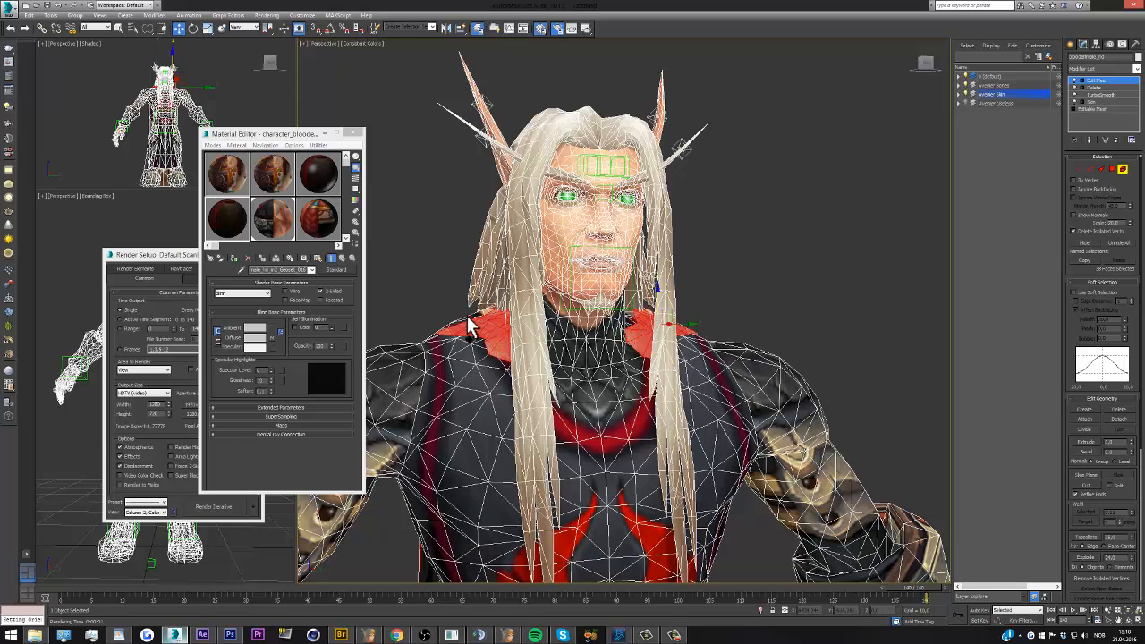
scroll(564, 218, "down", 6)
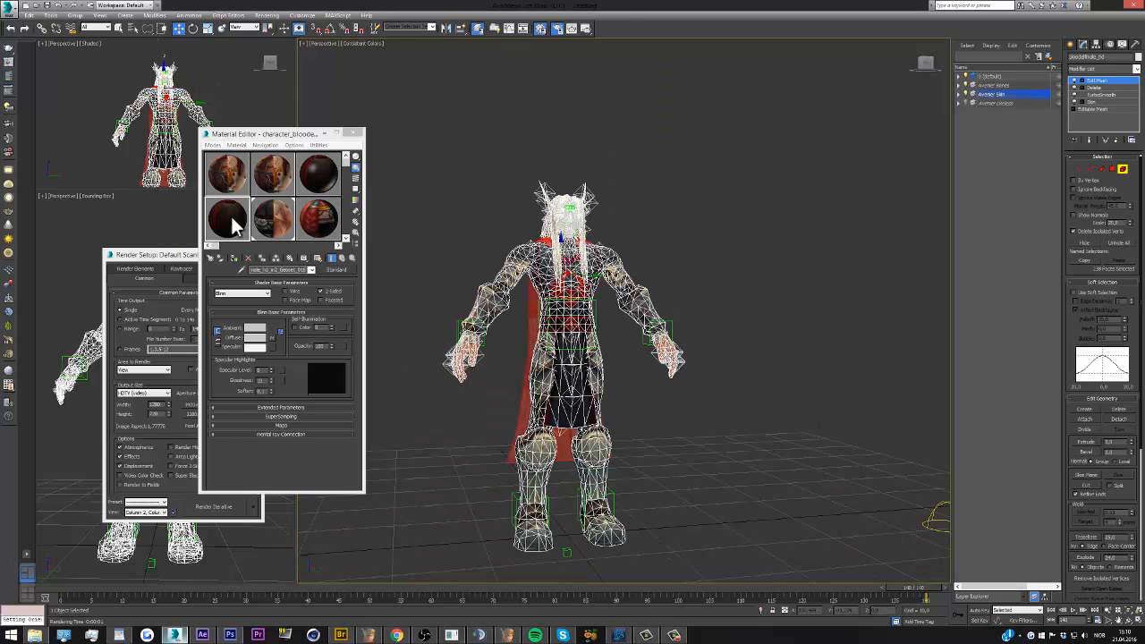
left_click_drag(230, 220, 521, 403)
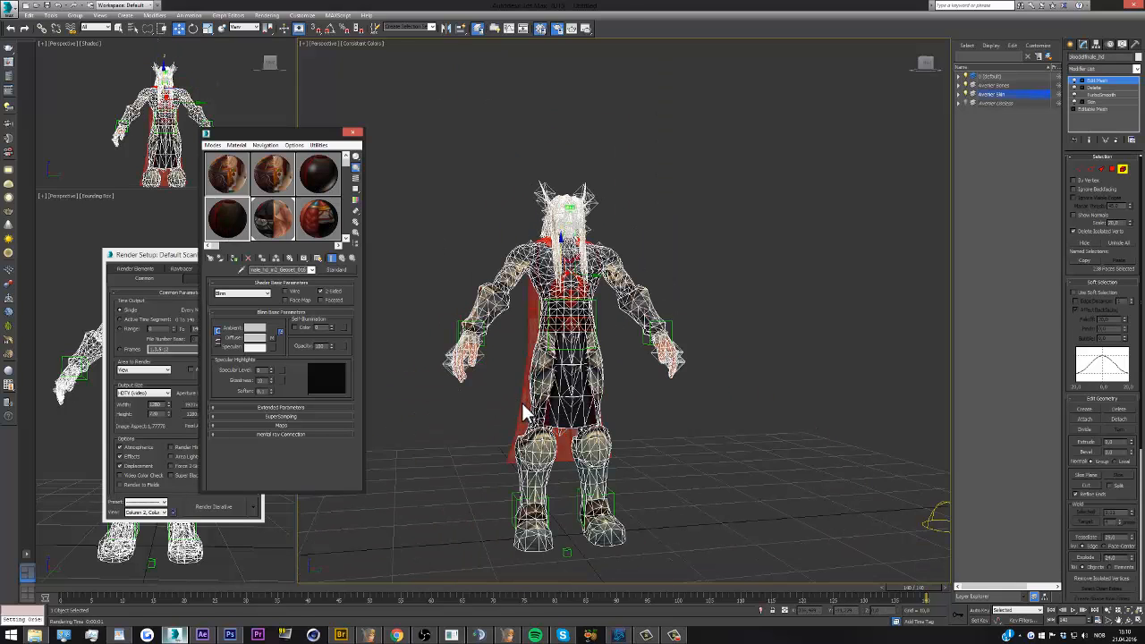
left_click(319, 260)
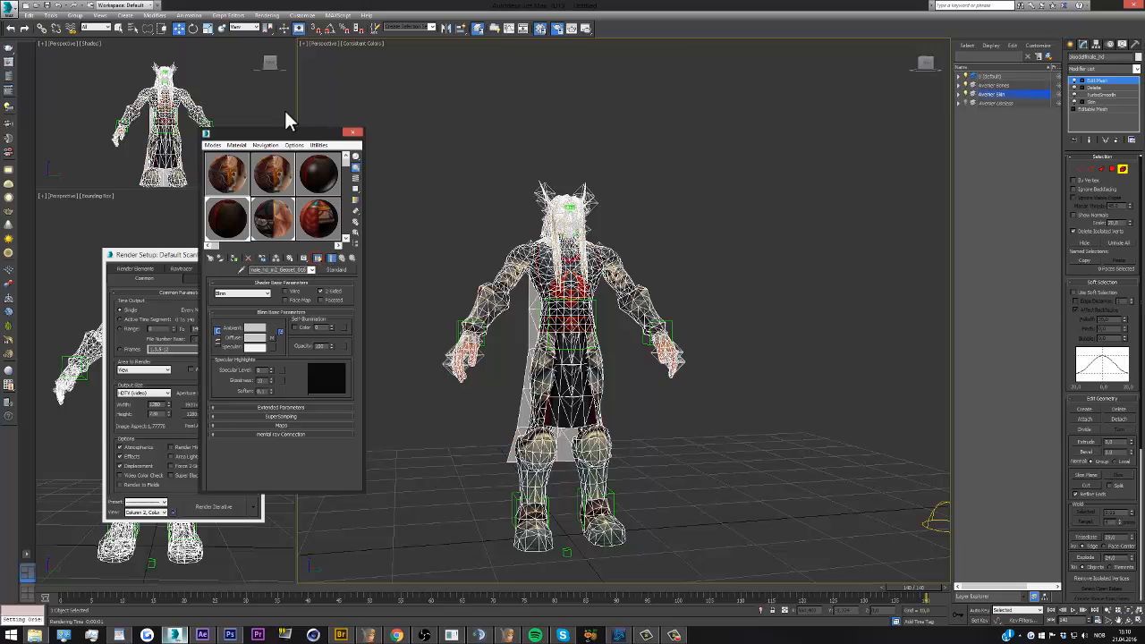
Render the character from the front and again from a slightly turned view to check the cape, and close the render
left_click(586, 29)
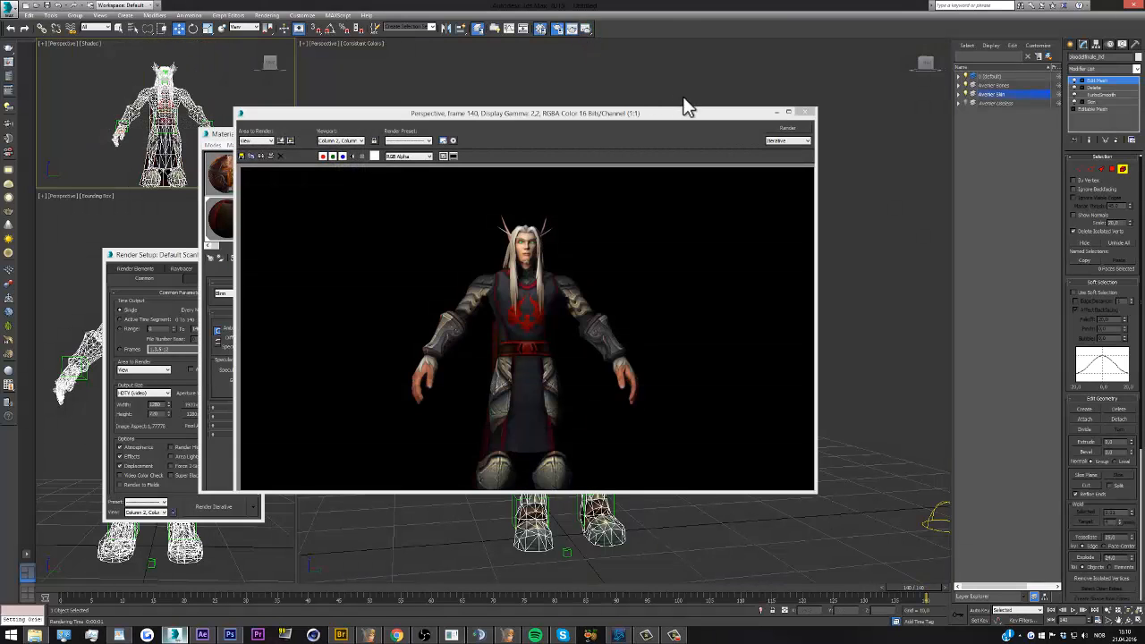
left_click_drag(273, 64, 233, 82)
scroll(188, 103, "down", 3)
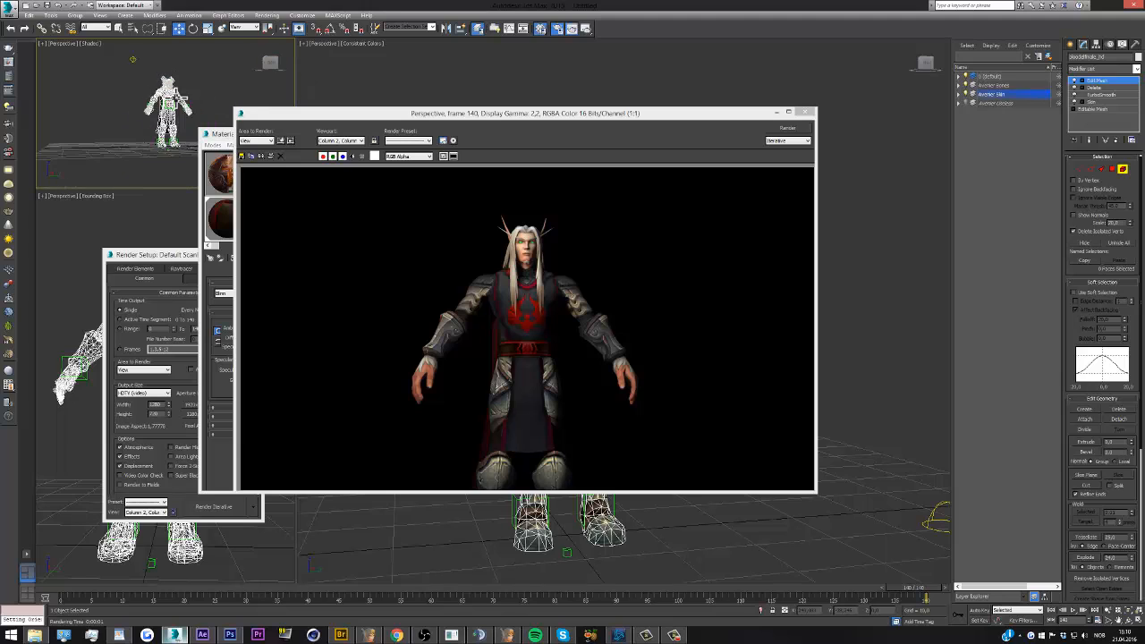
scroll(168, 93, "up", 3)
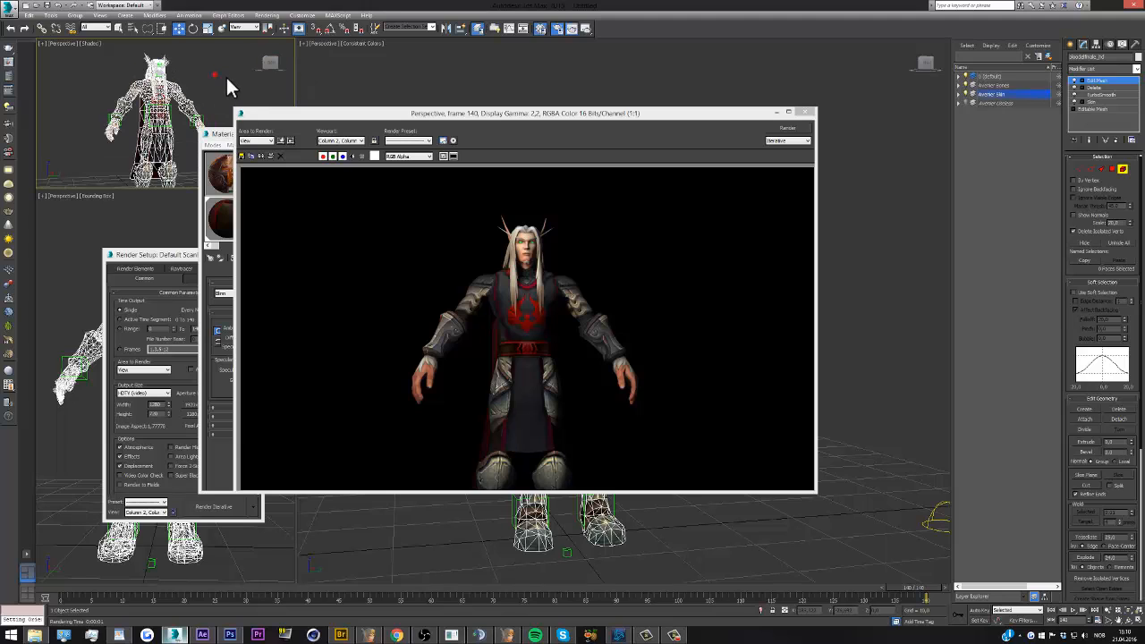
left_click(785, 129)
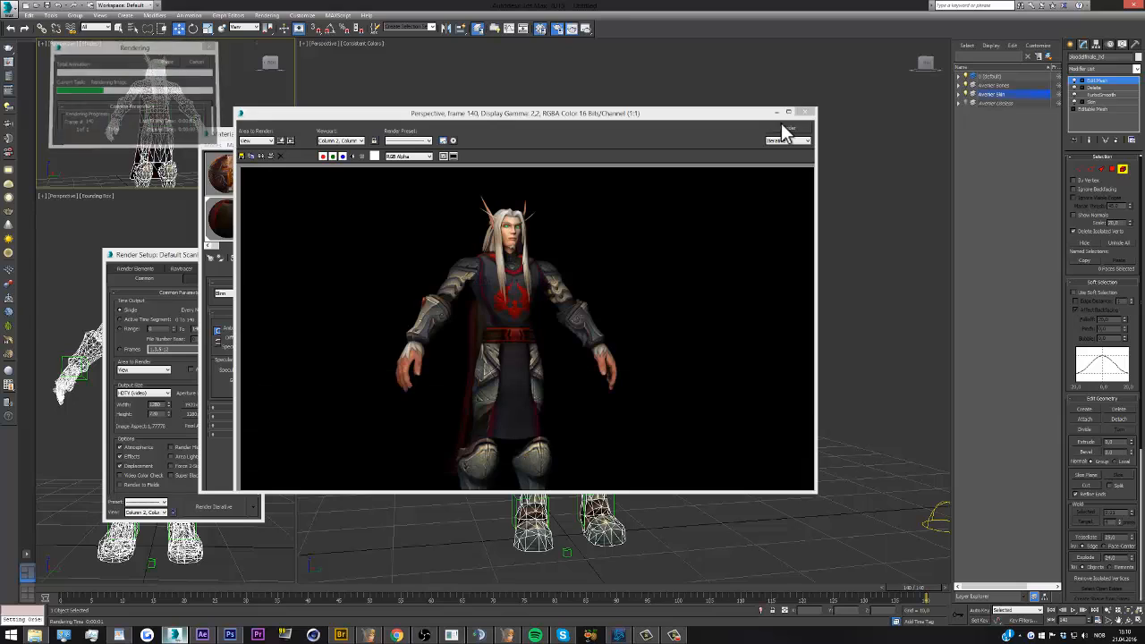
left_click(804, 113)
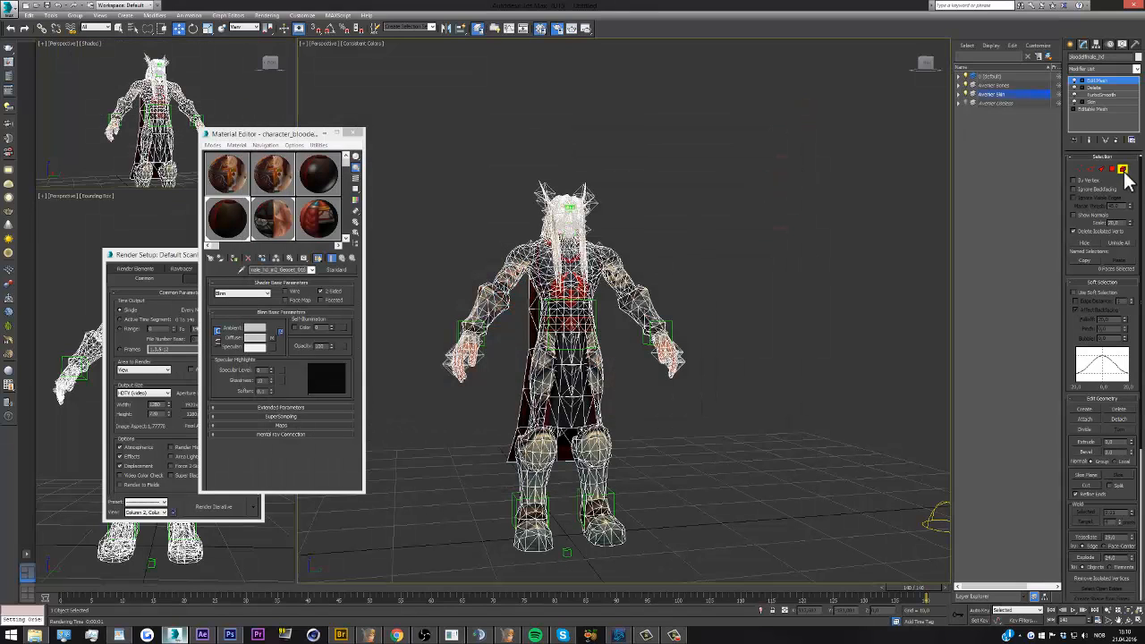
Rename the character's Edit Mesh modifier to Textures and add a new Edit Mesh modifier above it
left_click(1099, 81)
right_click(1098, 79)
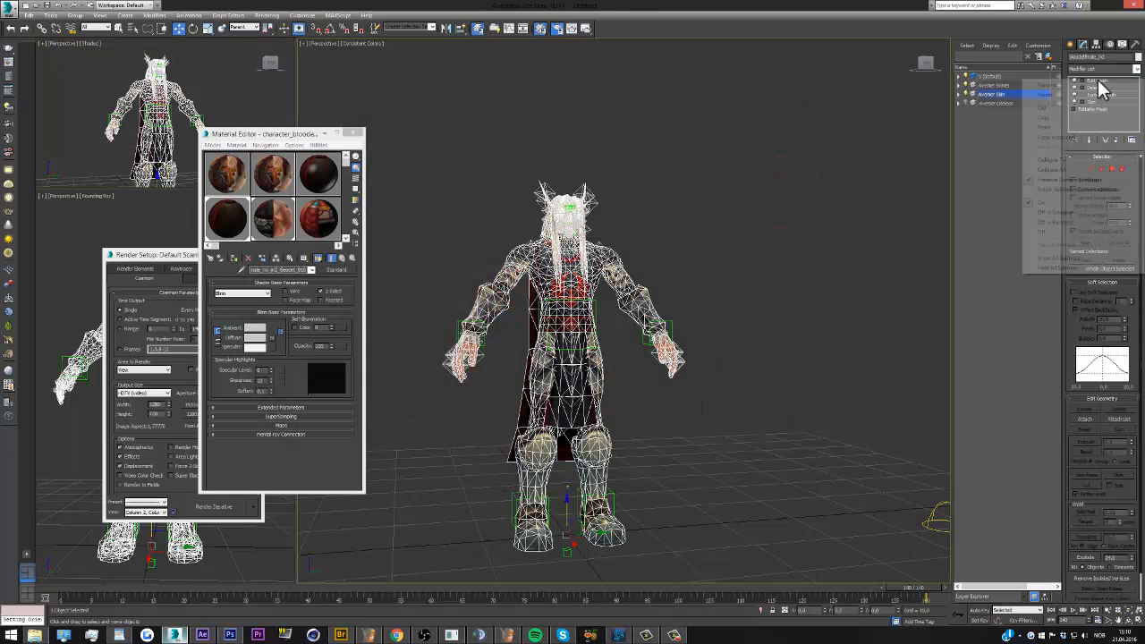
left_click(1106, 86)
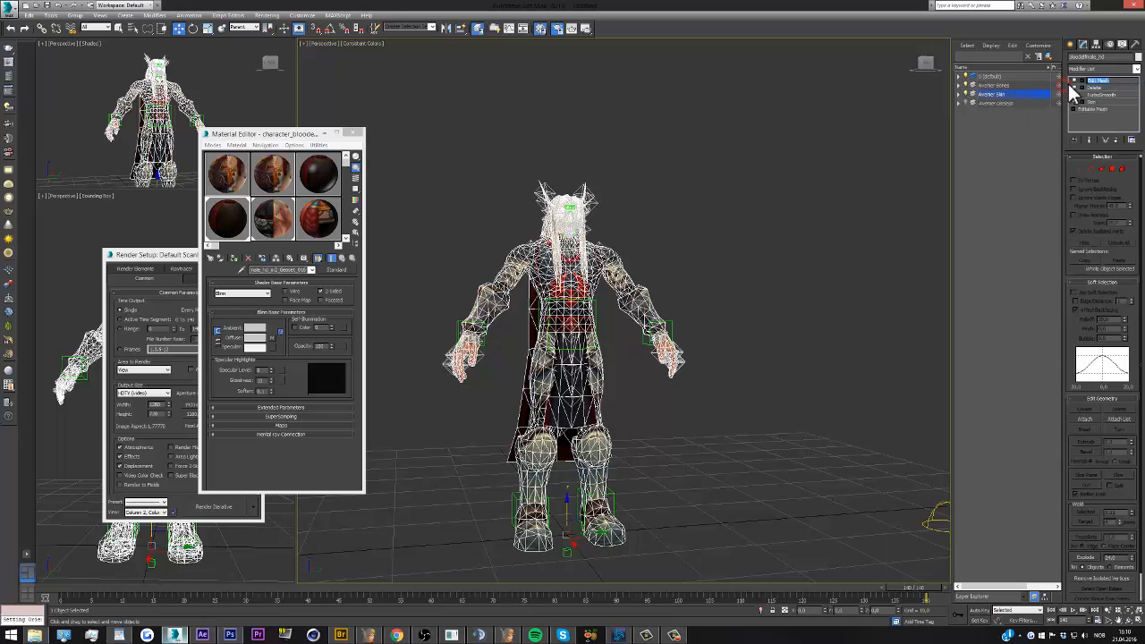
type("Textures")
key("Return")
left_click(1138, 69)
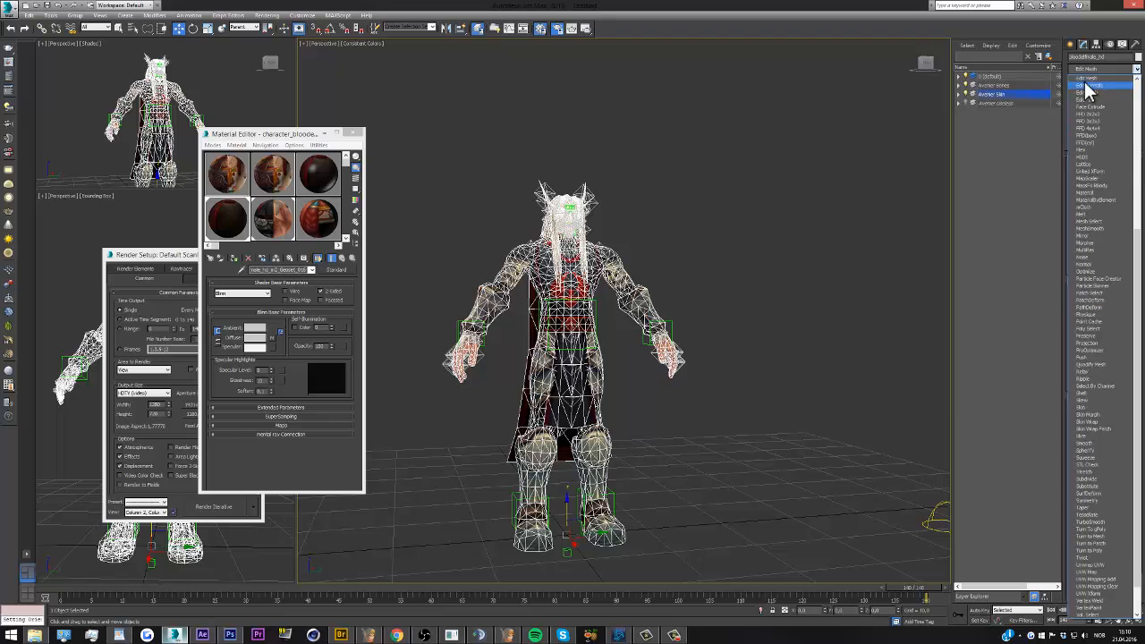
left_click(1085, 92)
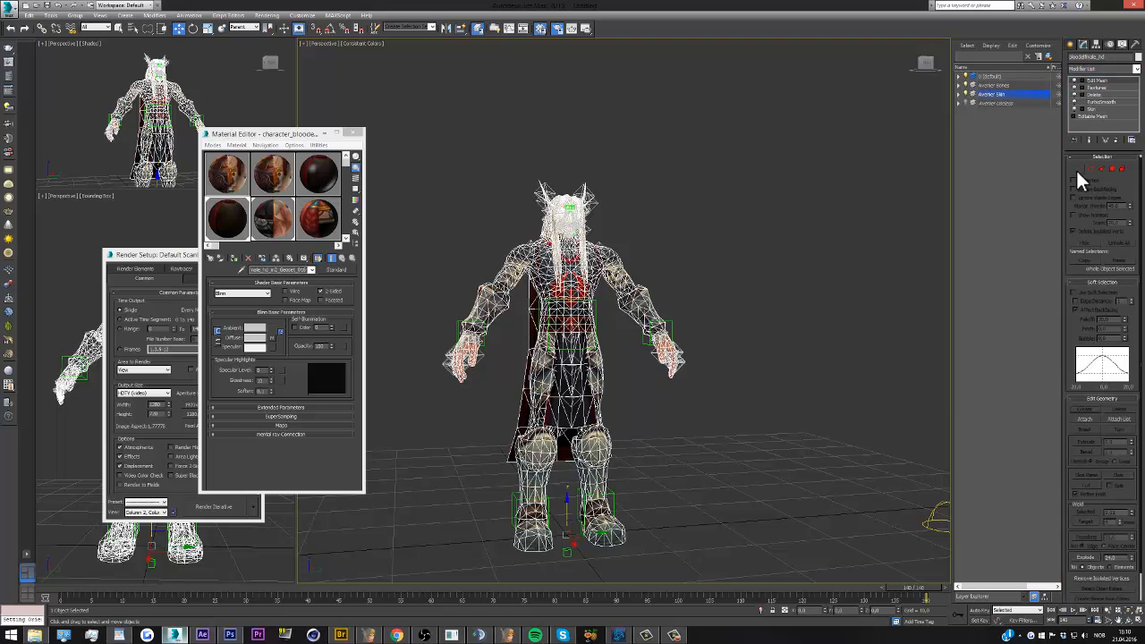
Select all vertices of the character mesh in the new Edit Mesh modifier
left_click(1079, 168)
left_click_drag(839, 272, 488, 224)
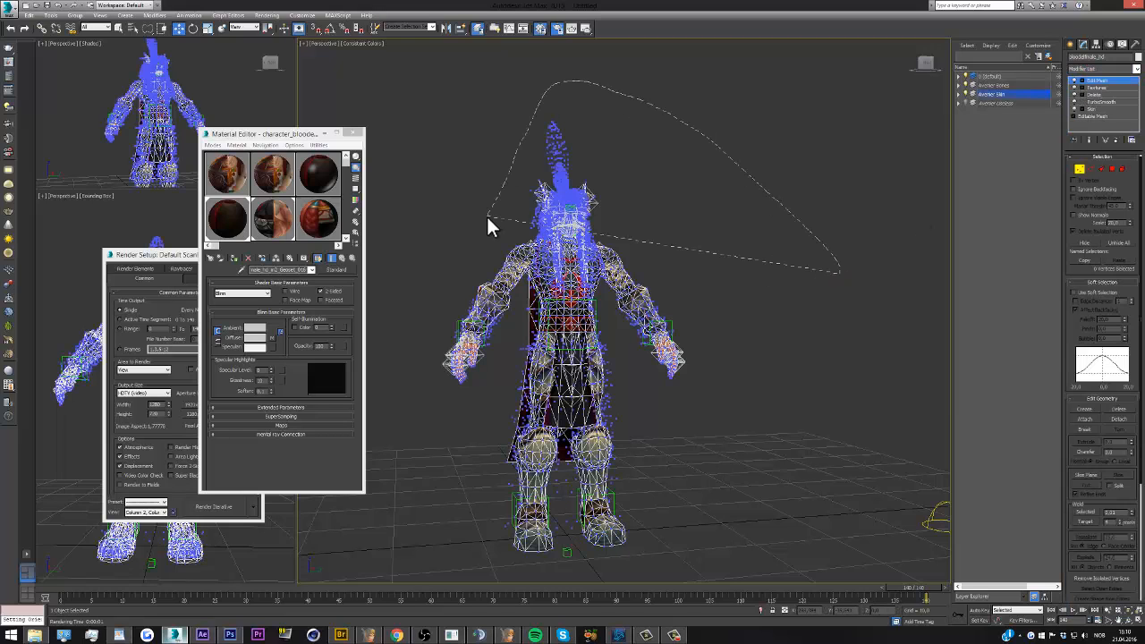
left_click_drag(618, 574, 682, 554)
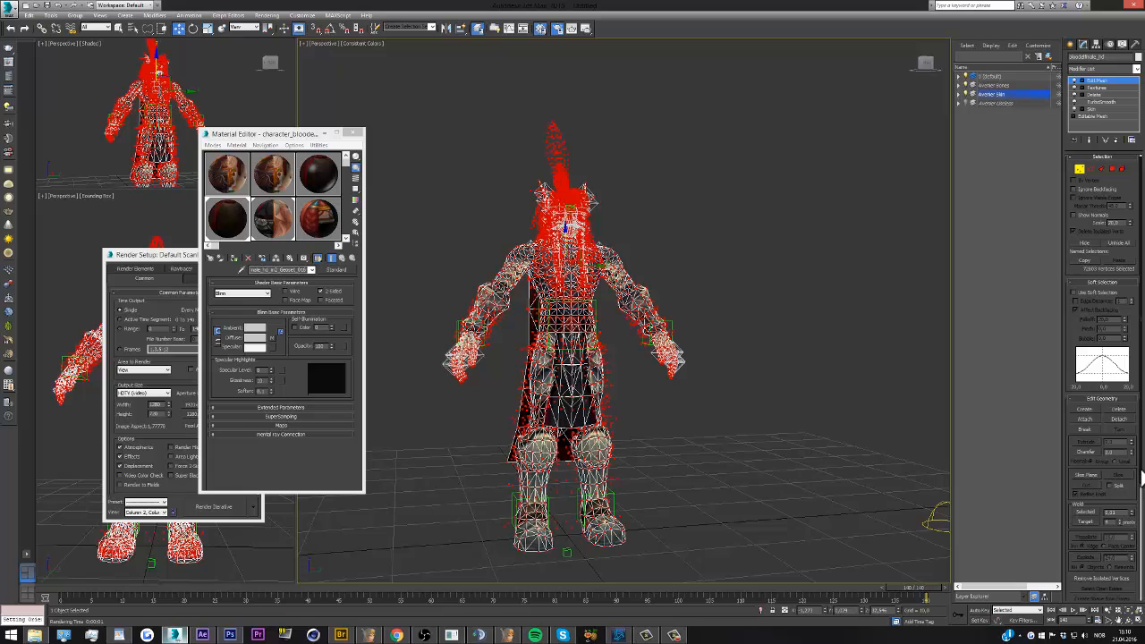
left_click_drag(1142, 472, 1142, 464)
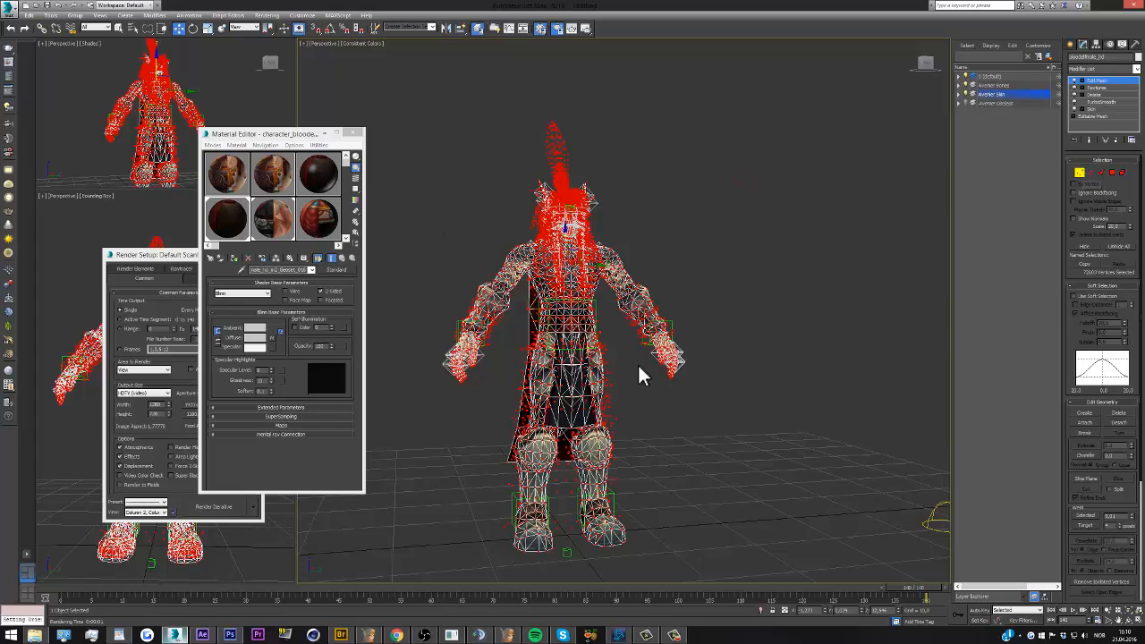
mouse_move(652, 333)
left_mouse_down()
mouse_move(725, 349)
mouse_move(746, 497)
left_mouse_up()
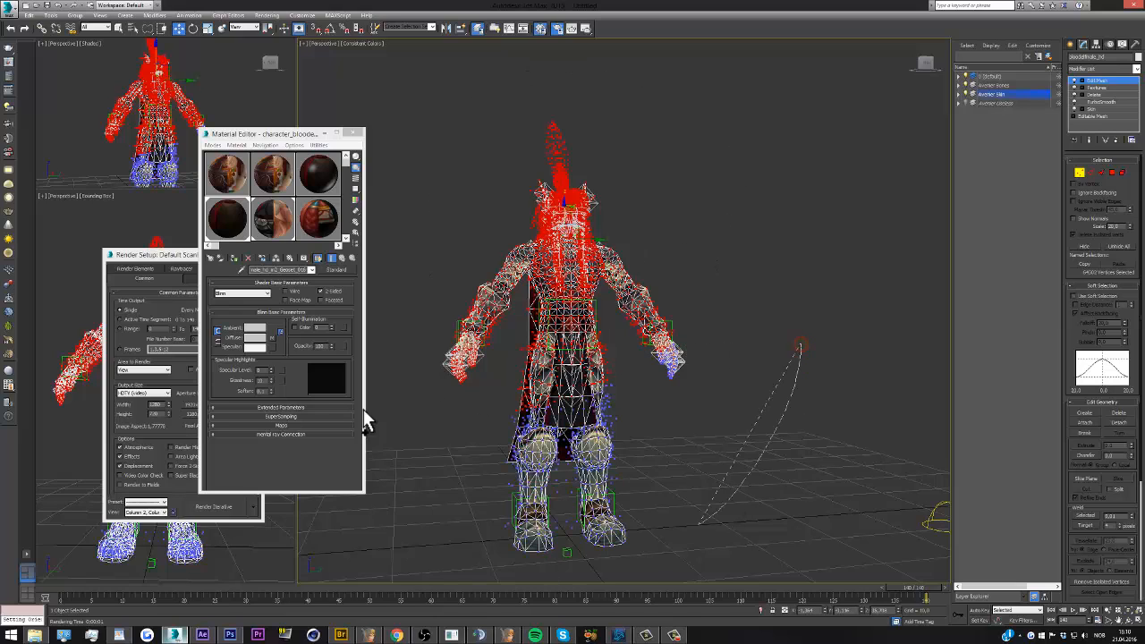
mouse_move(363, 411)
left_mouse_down()
mouse_move(769, 248)
mouse_move(761, 273)
left_mouse_up()
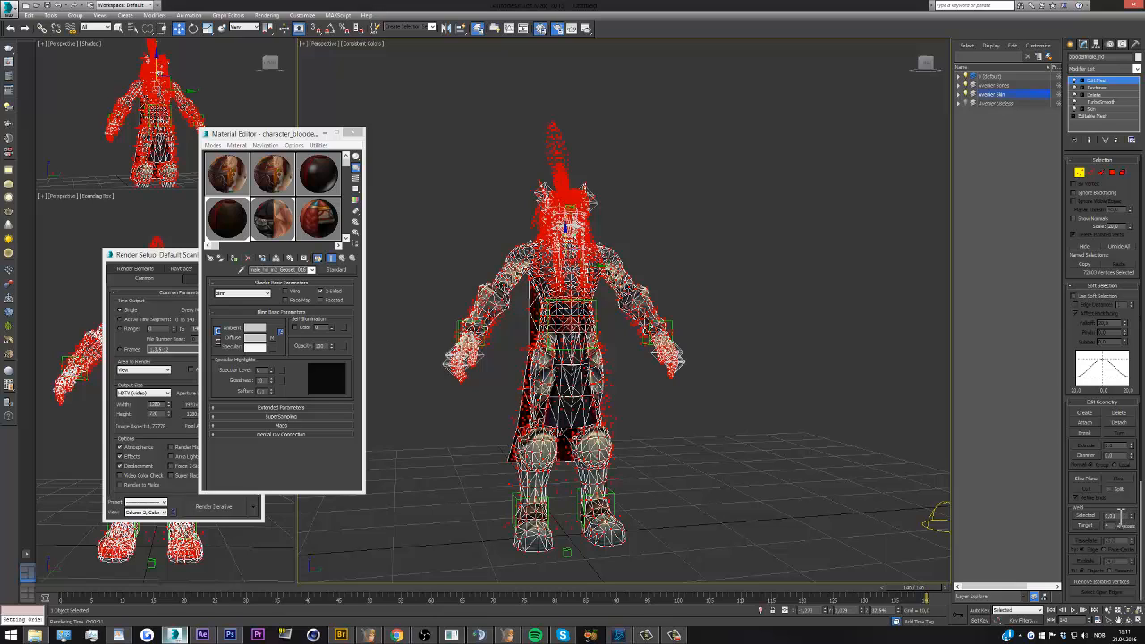
Leave vertex editing on the character mesh, select the jaw helper on the face, and rotate it to open the mouth
left_click(1080, 172)
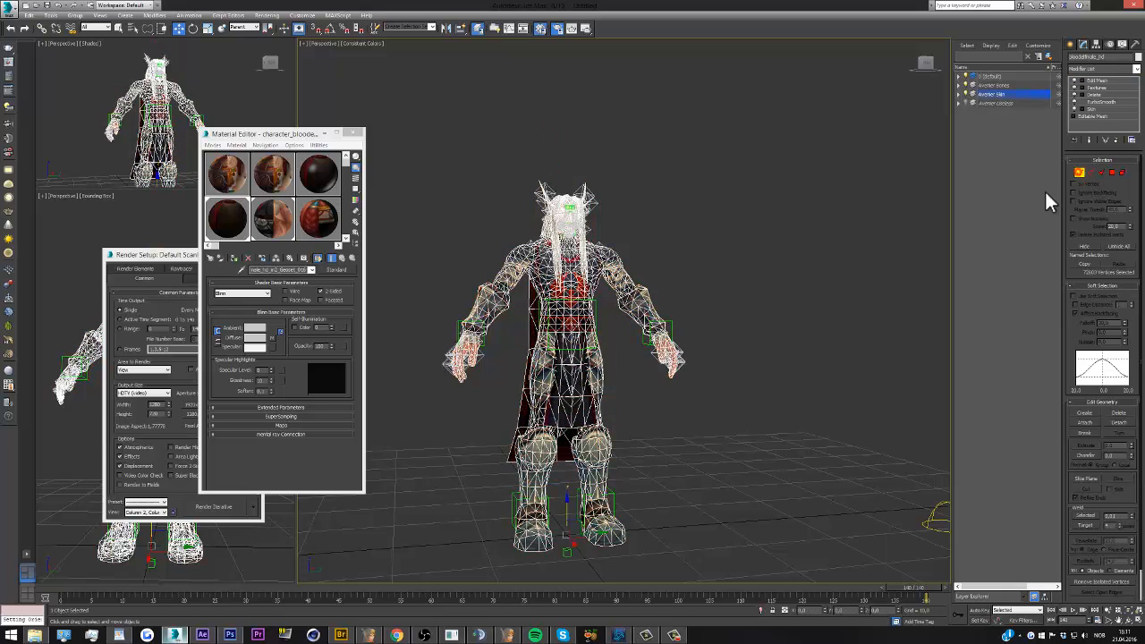
left_click(721, 248)
scroll(569, 215, "up", 8)
left_click(559, 285)
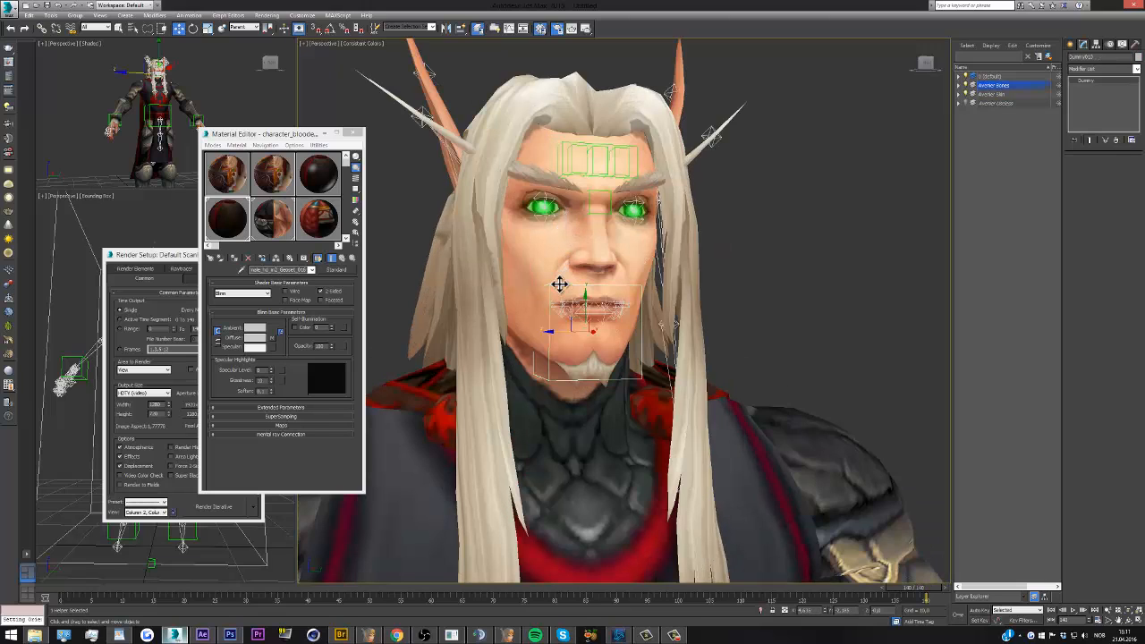
key("e")
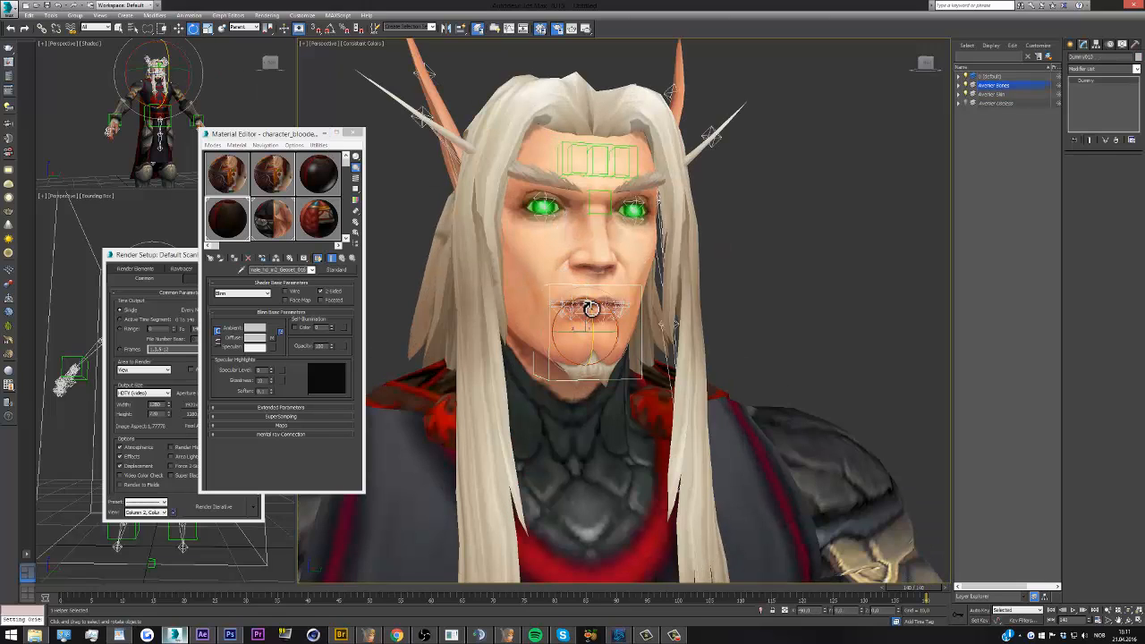
left_click_drag(591, 309, 597, 311)
left_click(702, 311)
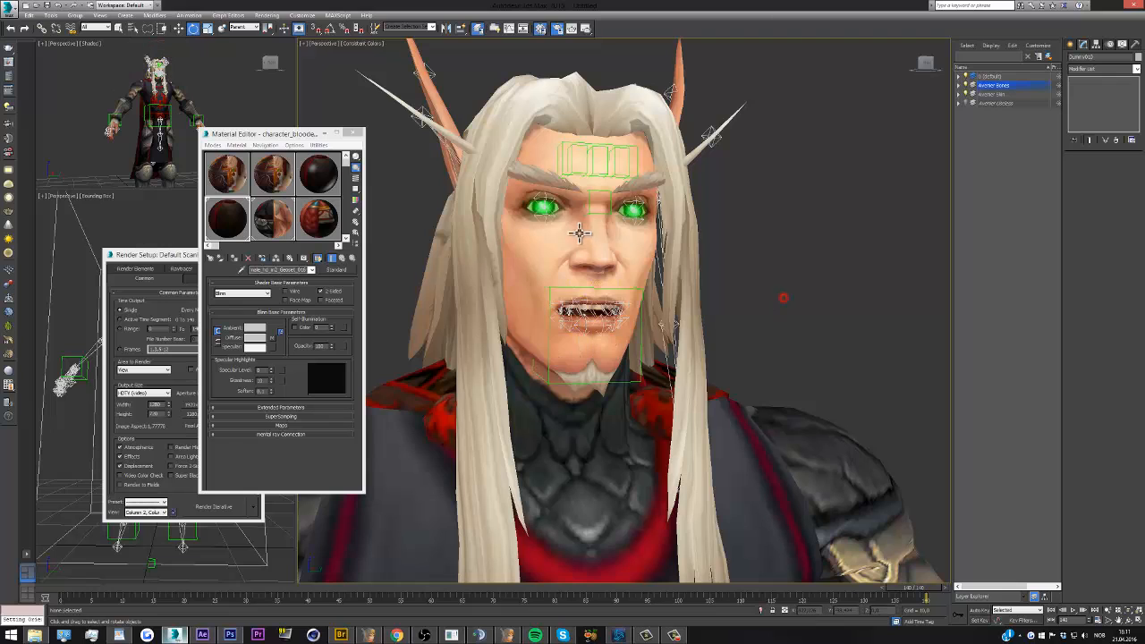
Reselect the whole character mesh and return to its selected vertices in the Edit Mesh modifier
scroll(583, 213, "down", 6)
scroll(583, 215, "down", 3)
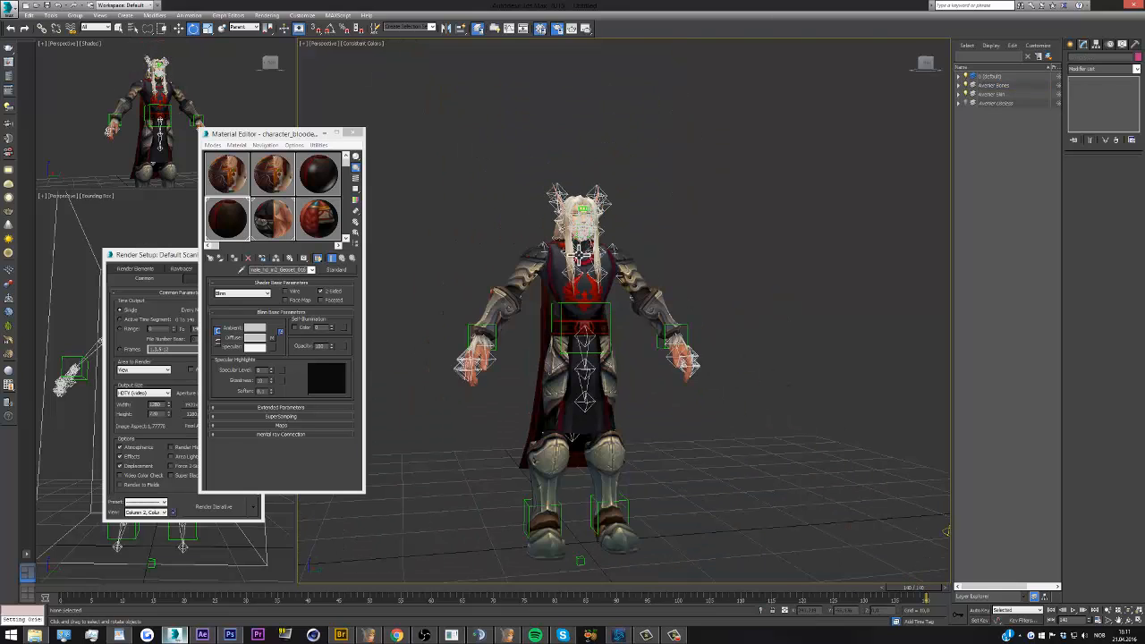
left_click(580, 256)
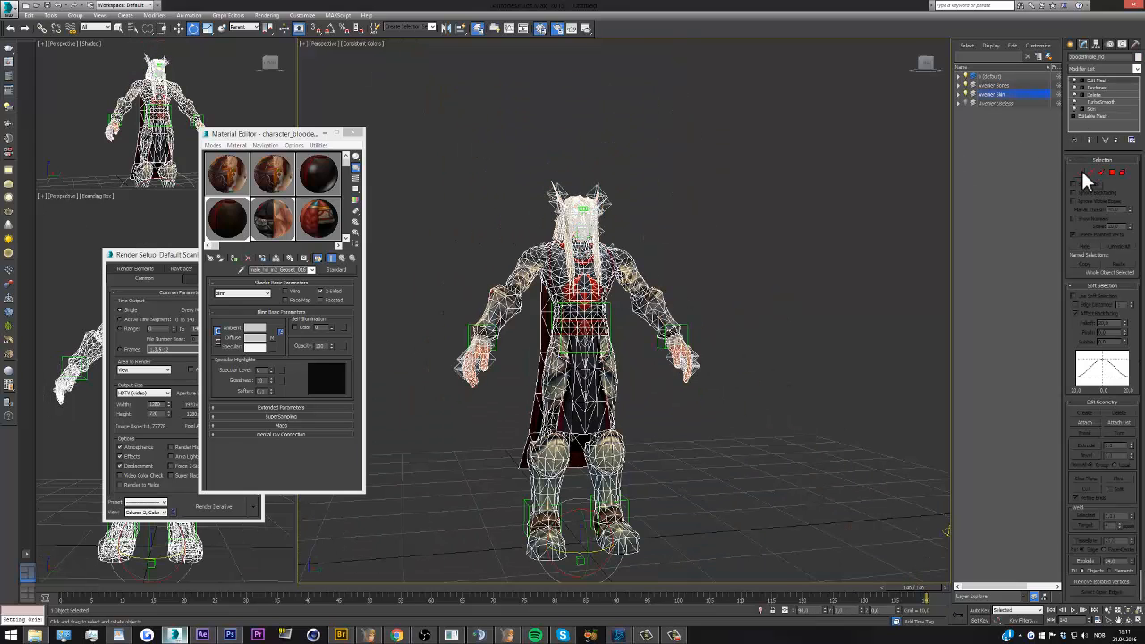
left_click(1080, 171)
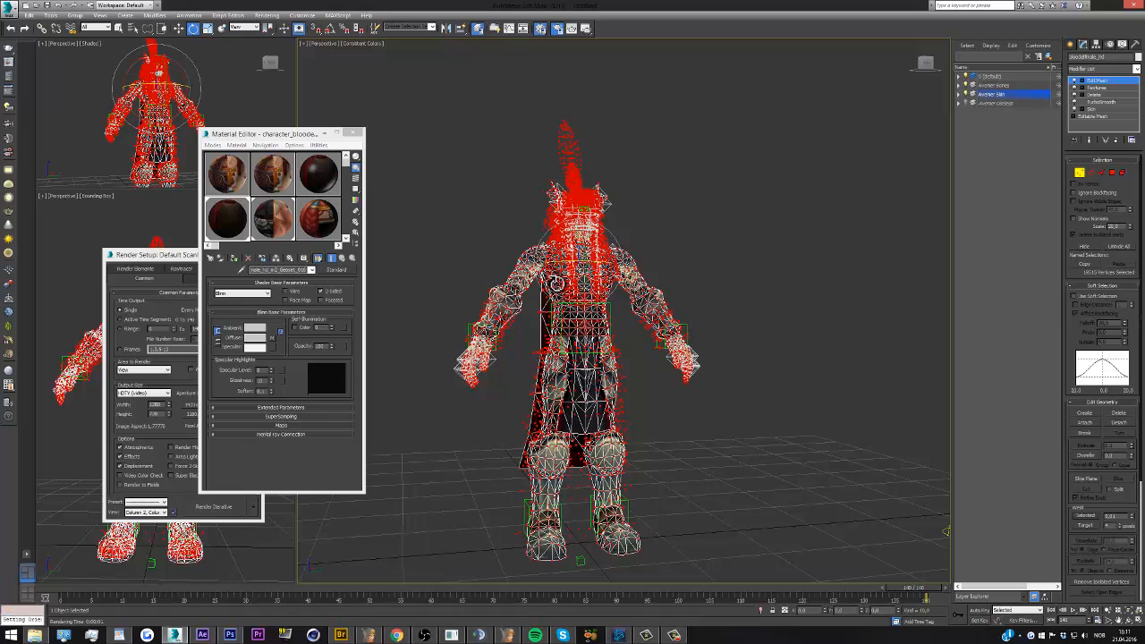
Deselect the mesh, render the smaller shaded perspective view to check the character, and close the render
left_click(797, 256)
left_click(236, 97)
left_click(586, 28)
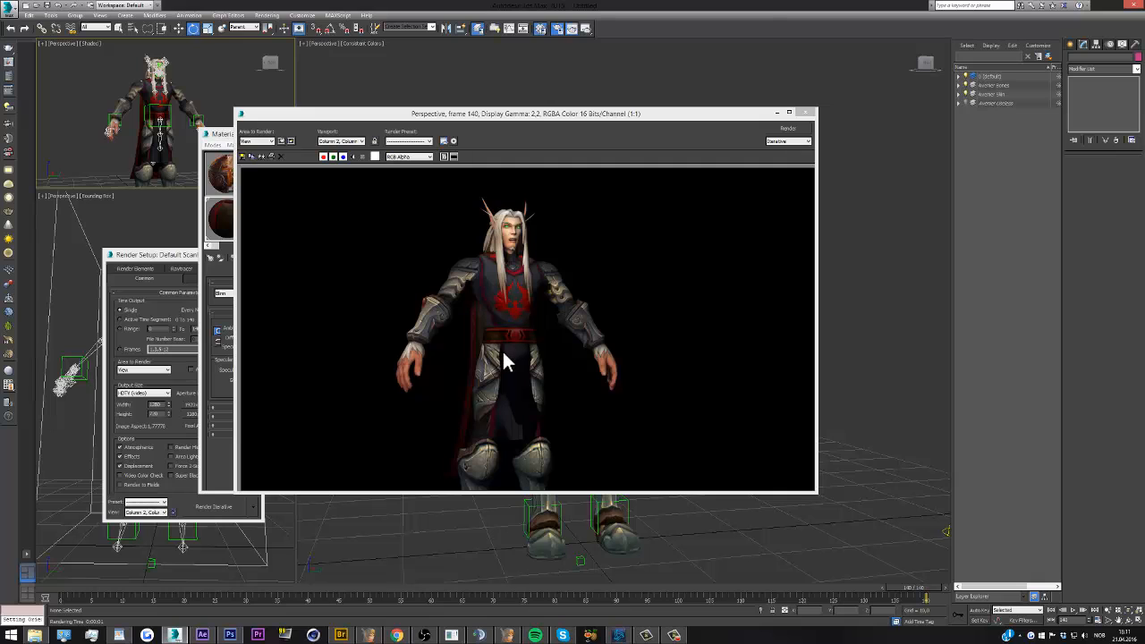
left_click(808, 112)
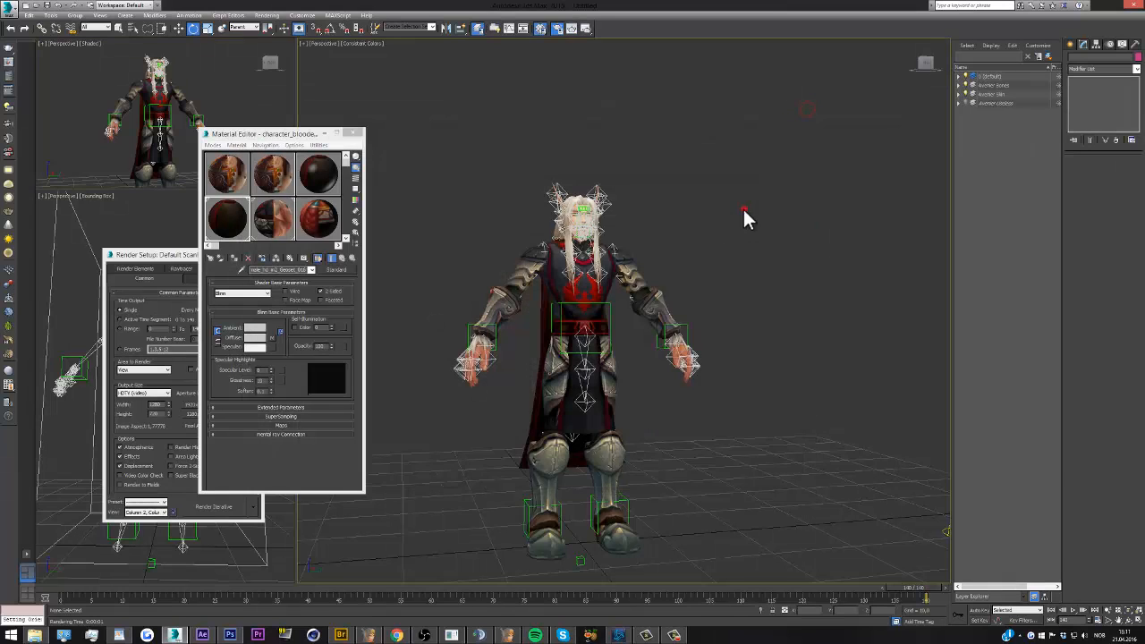
Select the character mesh and add a MeshSmooth modifier on top of its stack
left_click(585, 263)
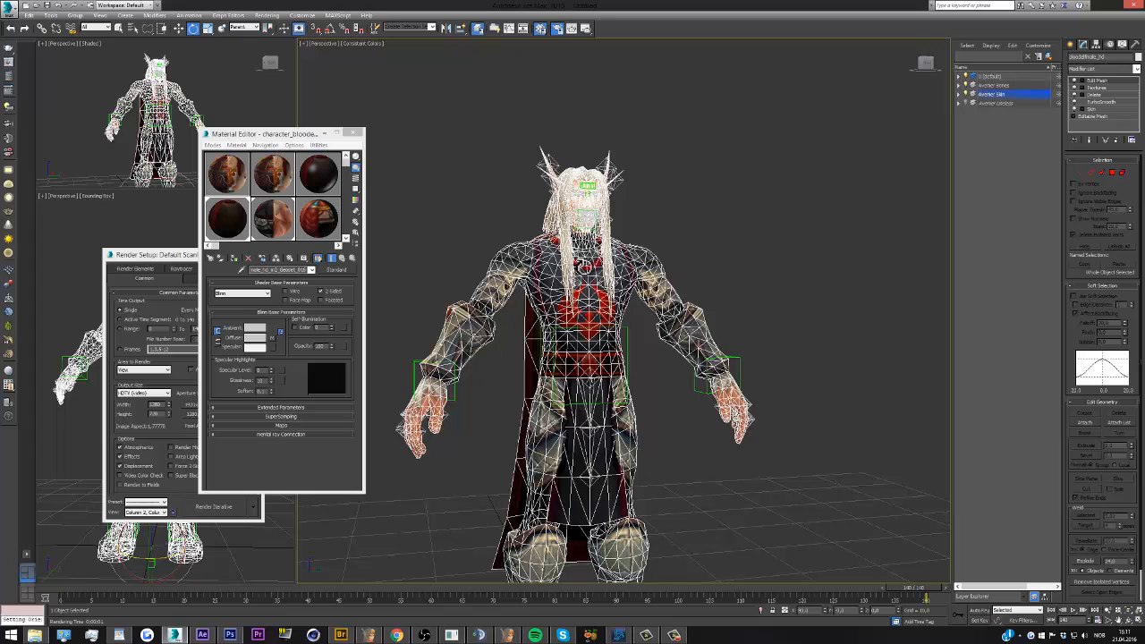
left_click(1138, 70)
scroll(1101, 196, "down", 1)
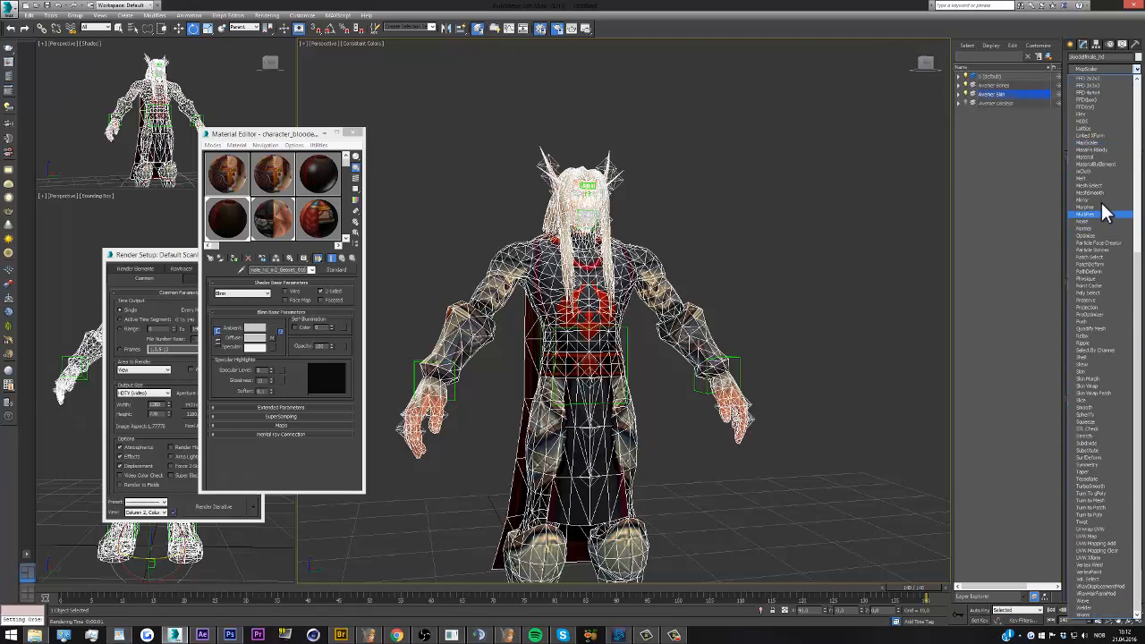
left_click(1099, 193)
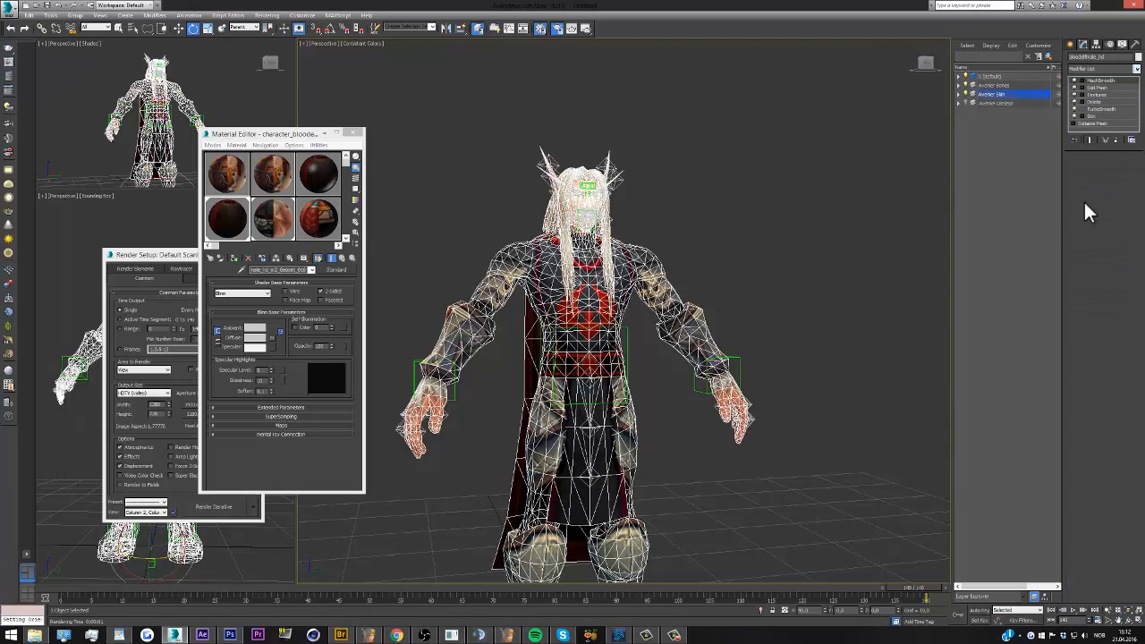
Examine the smoothed character up close and from the front, especially the tabard and thigh armour below the belt
left_click(730, 241)
scroll(577, 489, "up", 4)
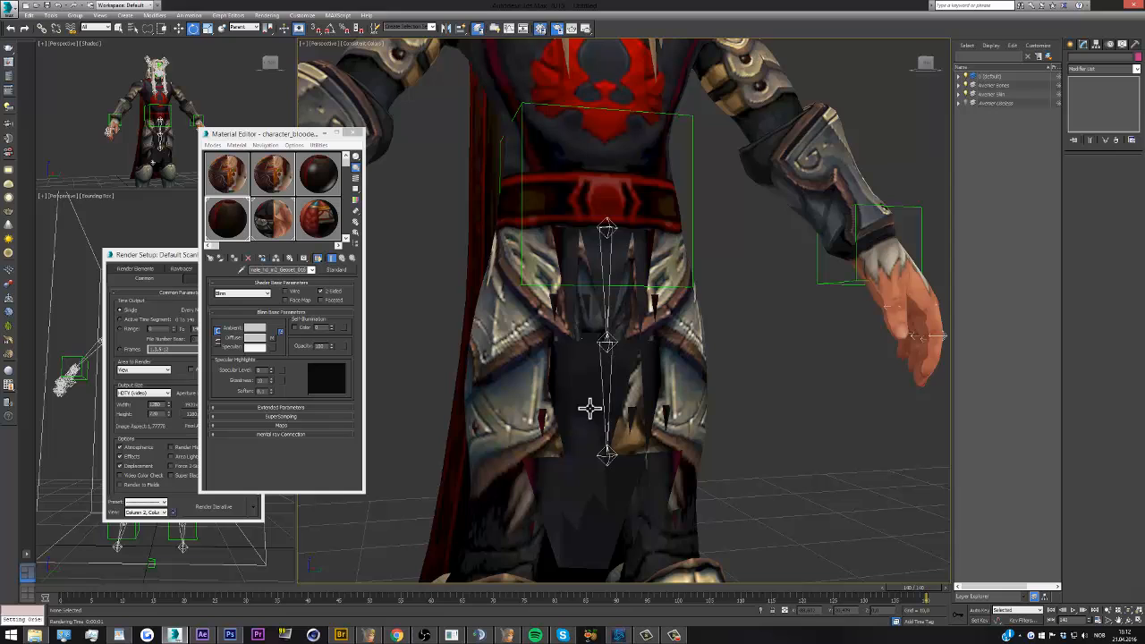
left_click(597, 244)
left_click(709, 220)
left_click_drag(918, 62, 908, 62)
scroll(591, 330, "down", 8)
scroll(591, 341, "up", 3)
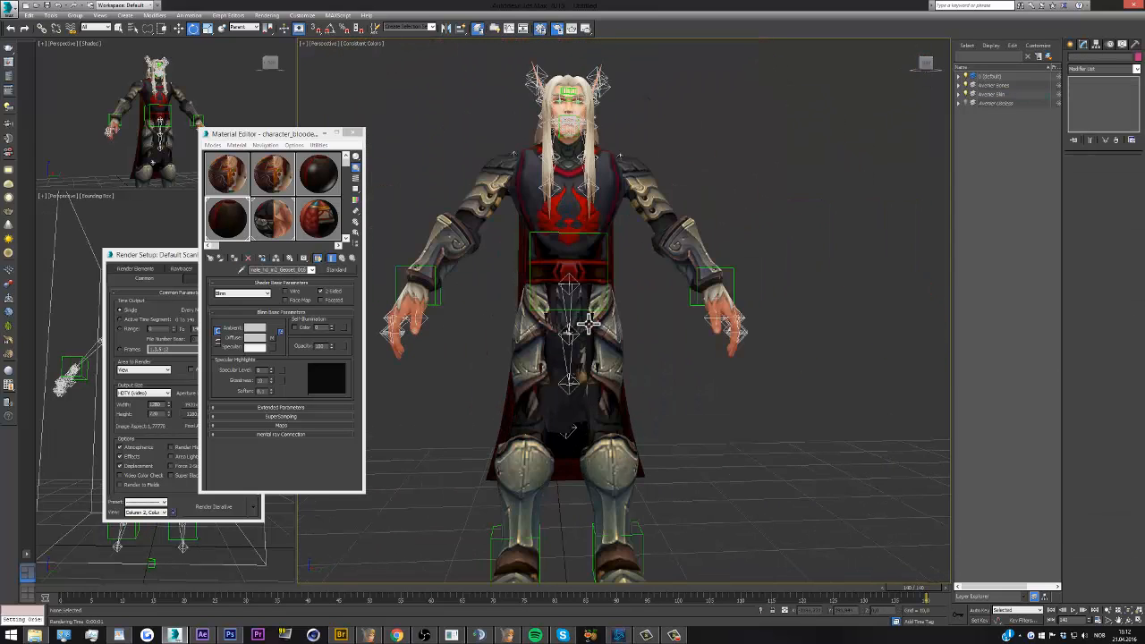
scroll(591, 358, "down", 3)
scroll(583, 264, "up", 2)
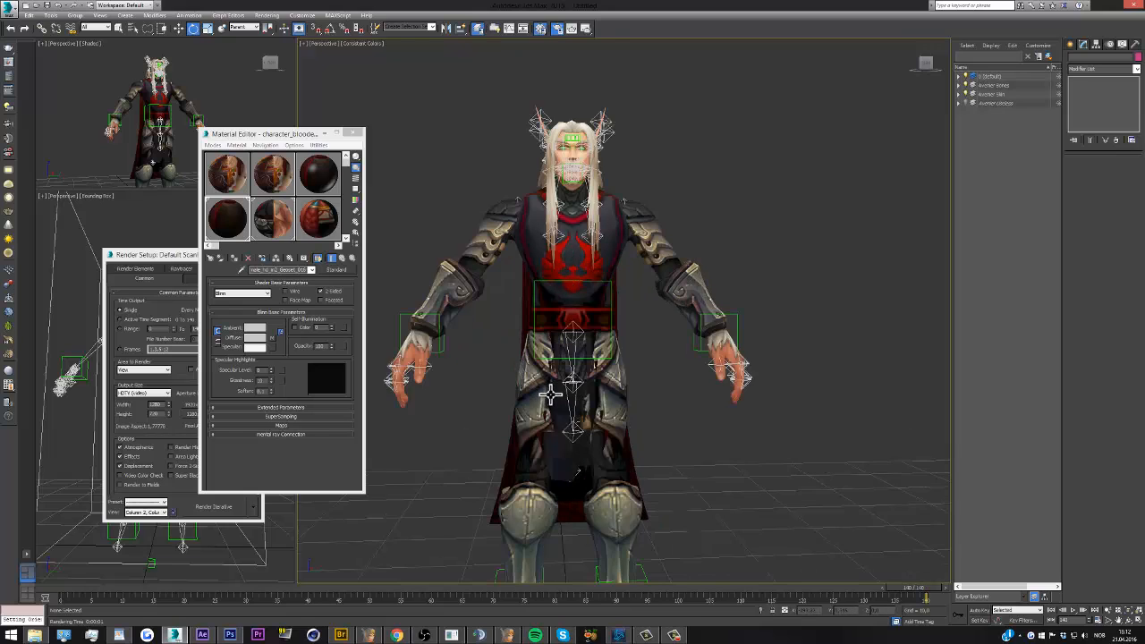
scroll(564, 397, "up", 5)
Add a Mesh Select modifier beneath the character's MeshSmooth and turn off Apply To Whole Mesh in MeshSmooth
left_click(632, 390)
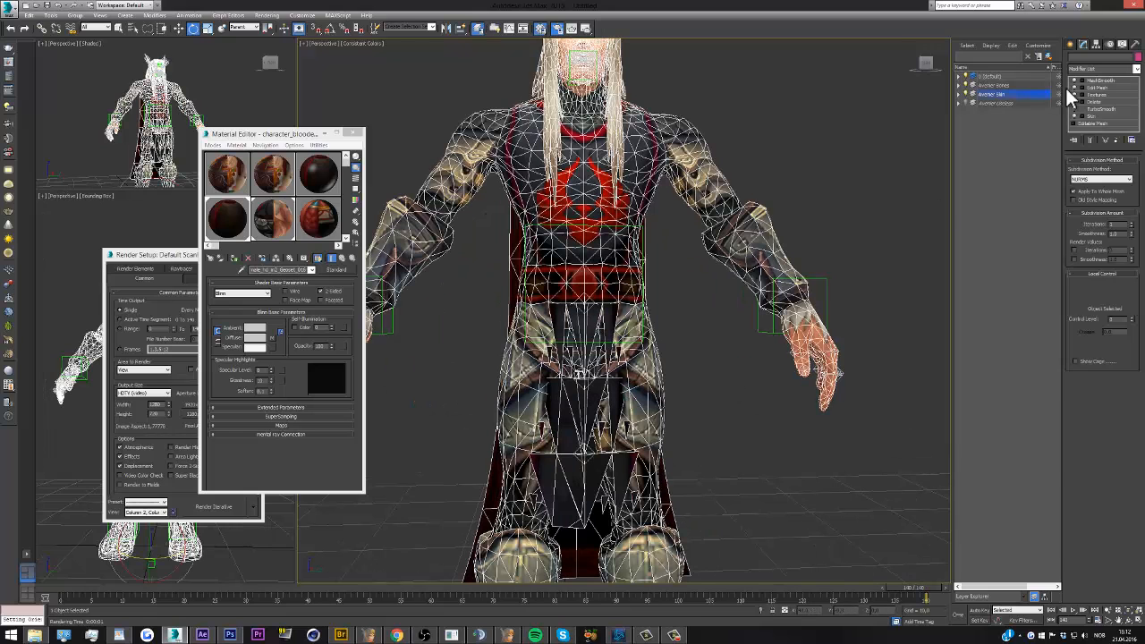
left_click(1137, 69)
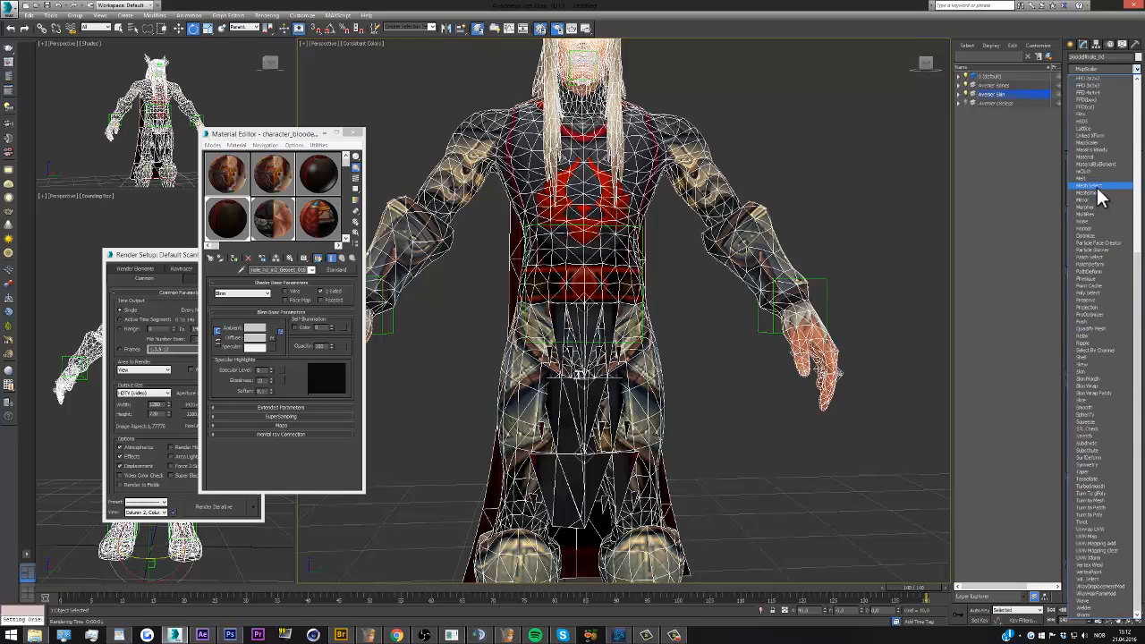
left_click(1097, 186)
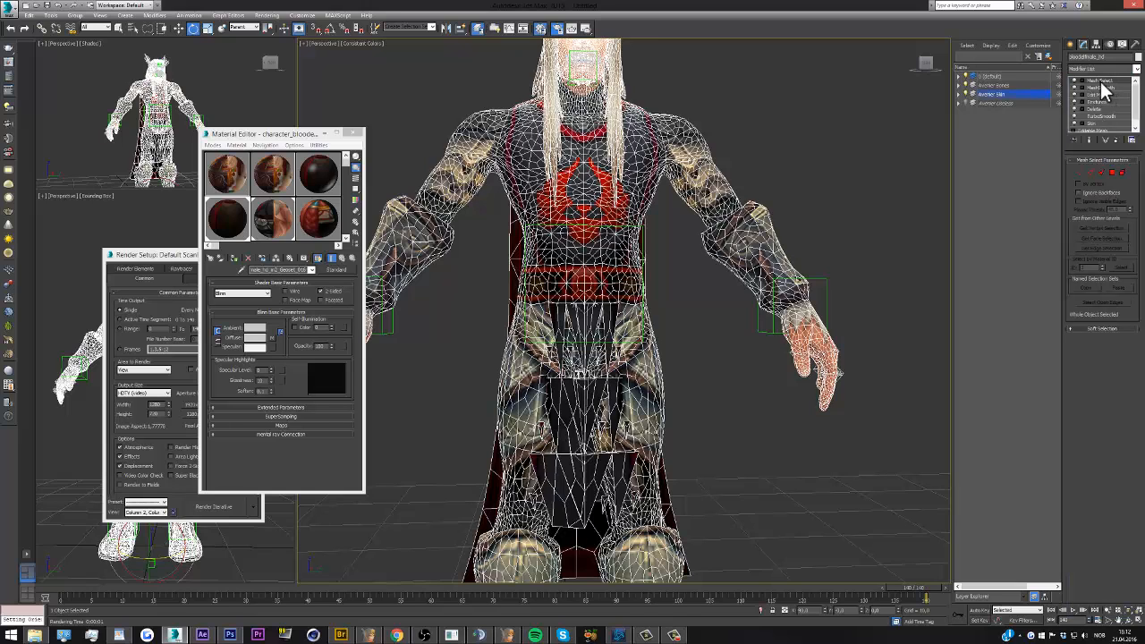
left_click_drag(1101, 84, 1106, 93)
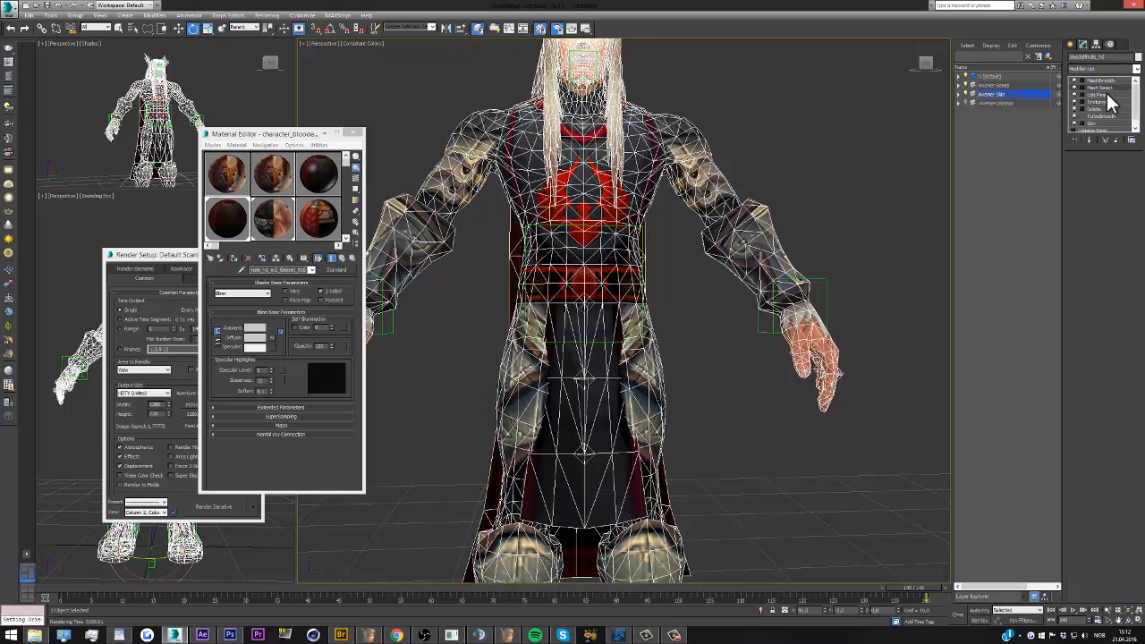
left_click(1100, 82)
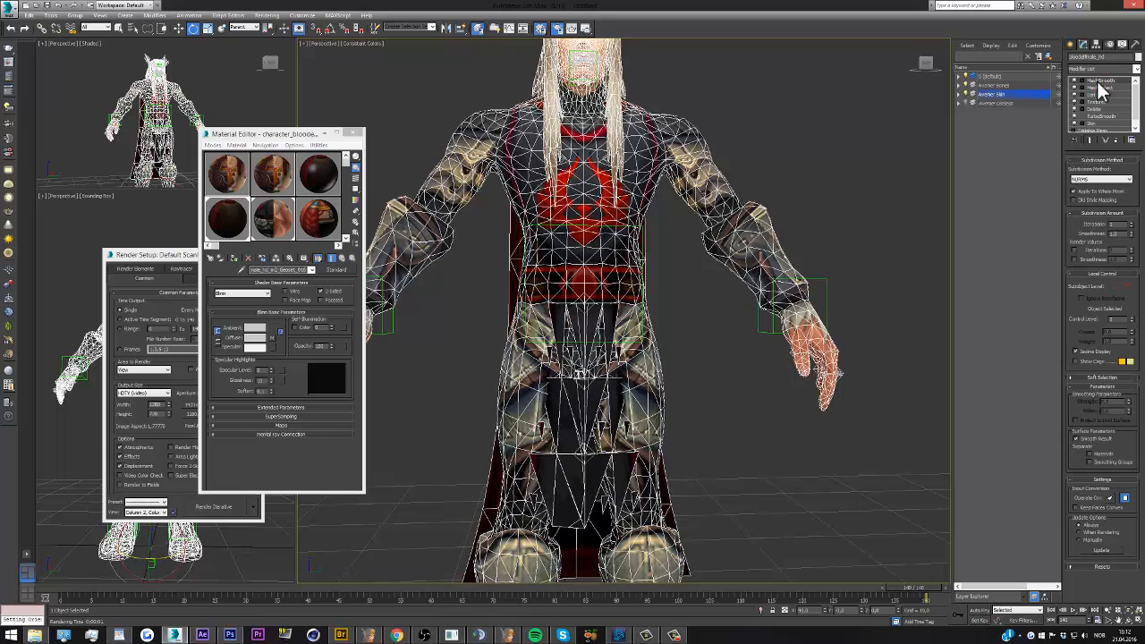
left_click(1074, 192)
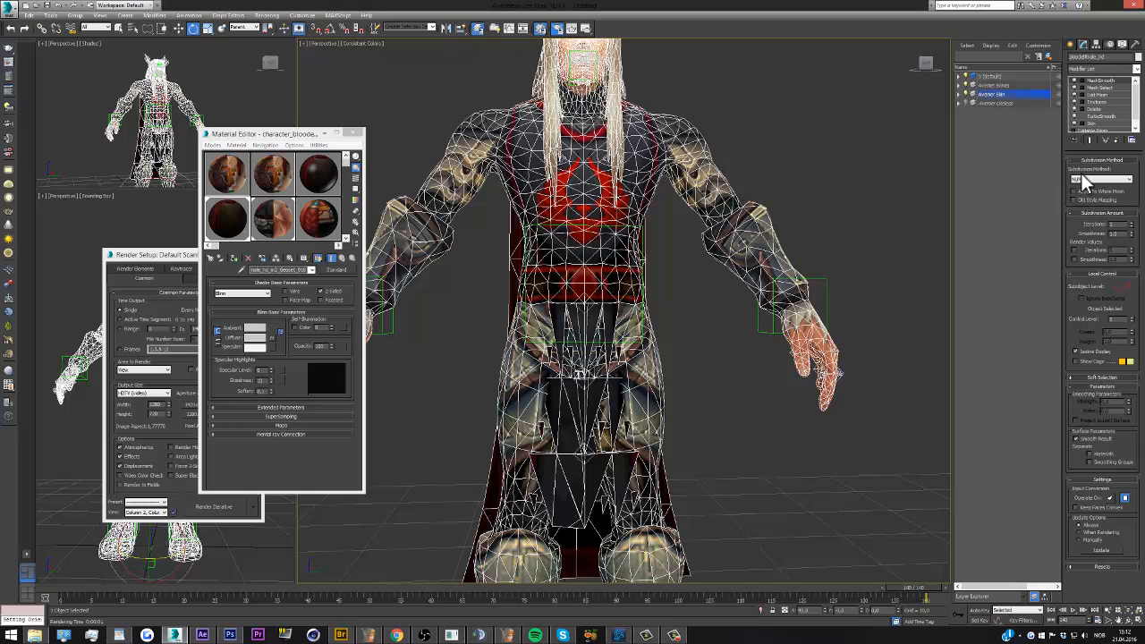
Select all vertices of the character in the Mesh Select modifier
left_click(1100, 88)
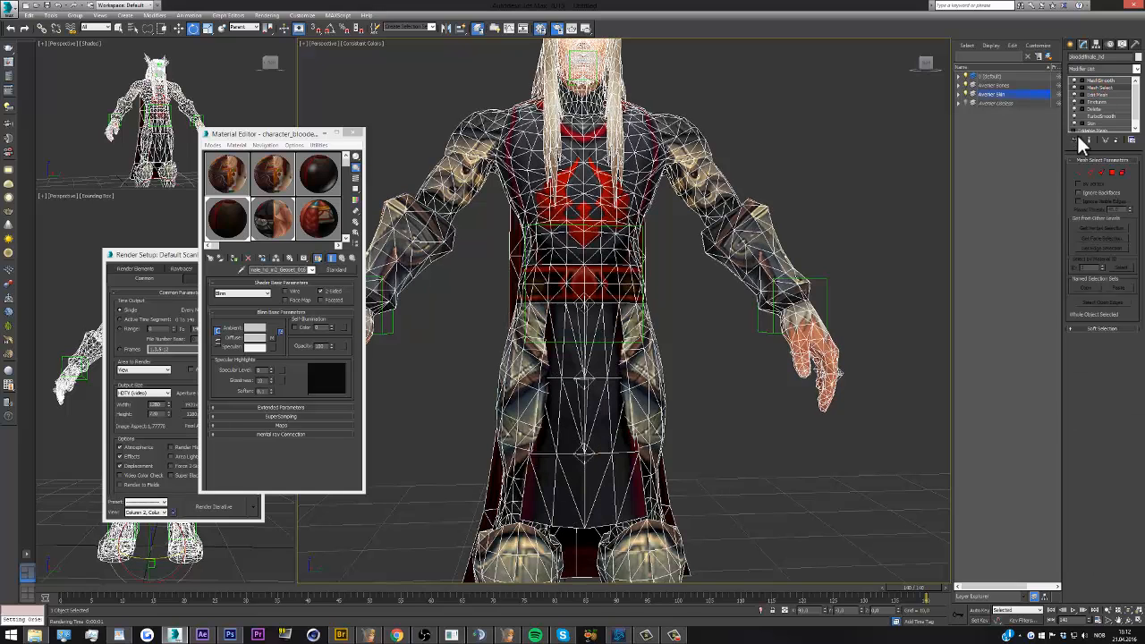
left_click(1079, 171)
left_click(913, 197)
scroll(654, 294, "down", 5)
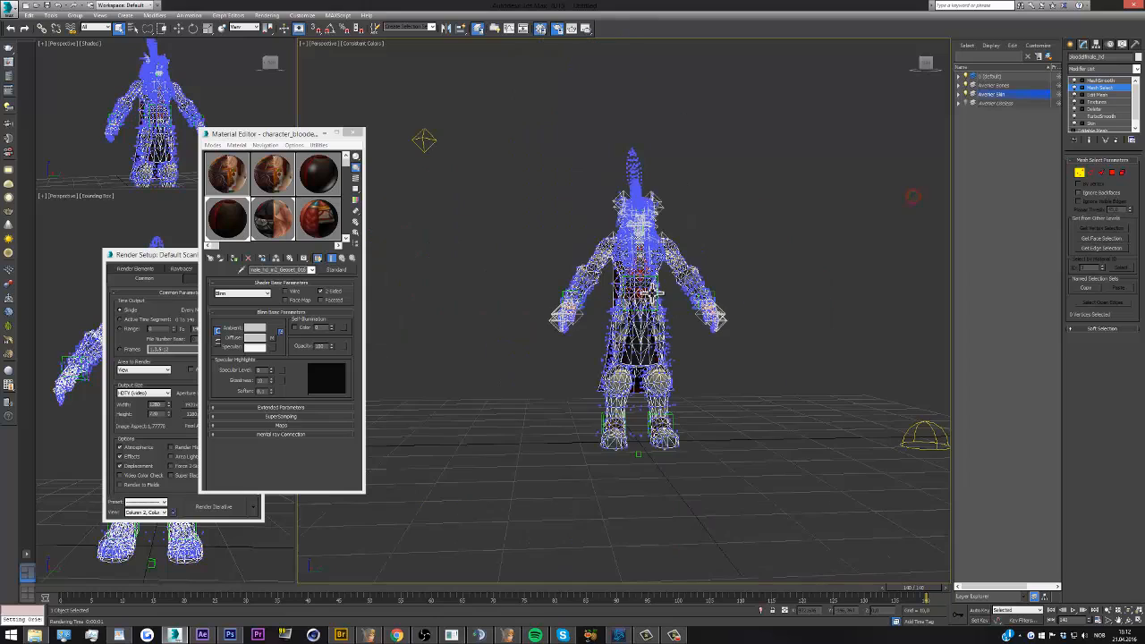
scroll(647, 262, "up", 4)
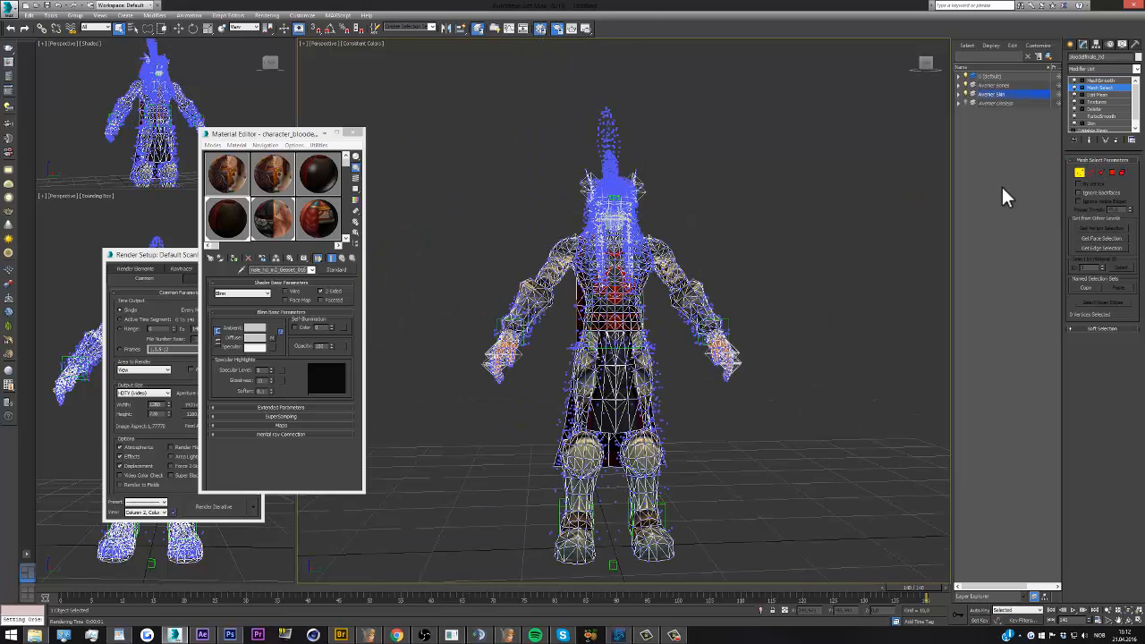
scroll(797, 304, "up", 2)
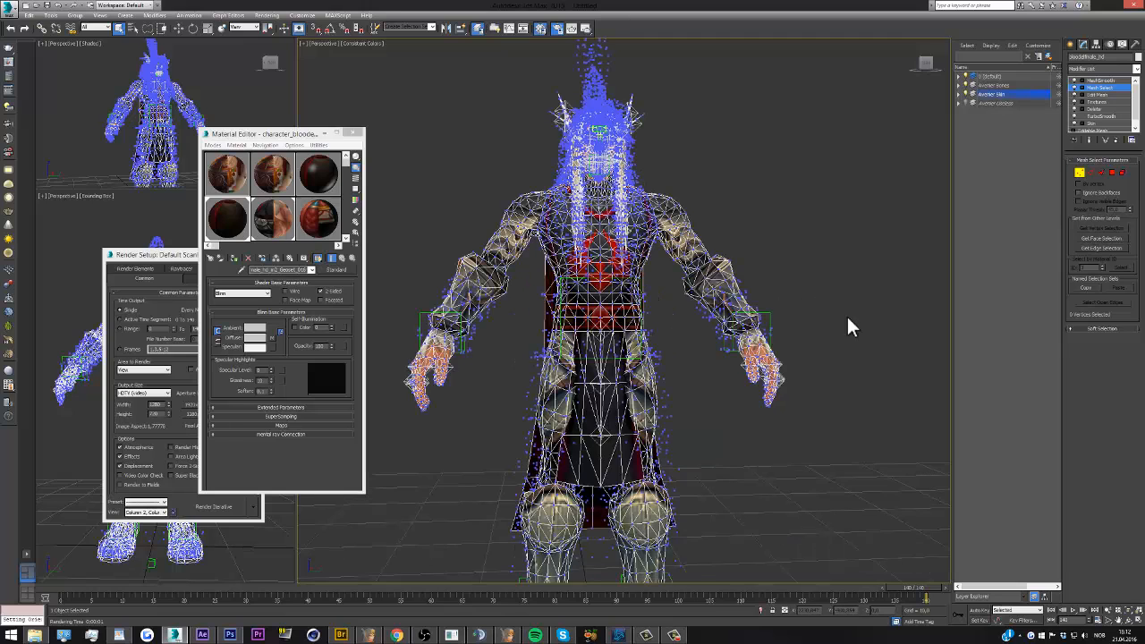
scroll(847, 314, "down", 2)
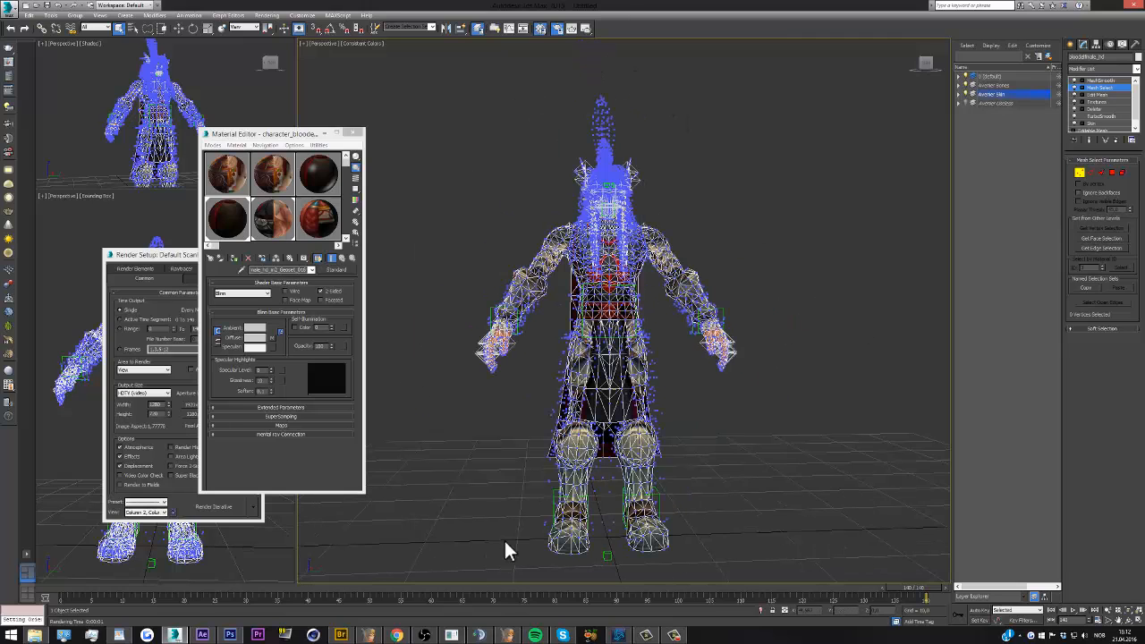
left_click_drag(718, 545, 767, 485)
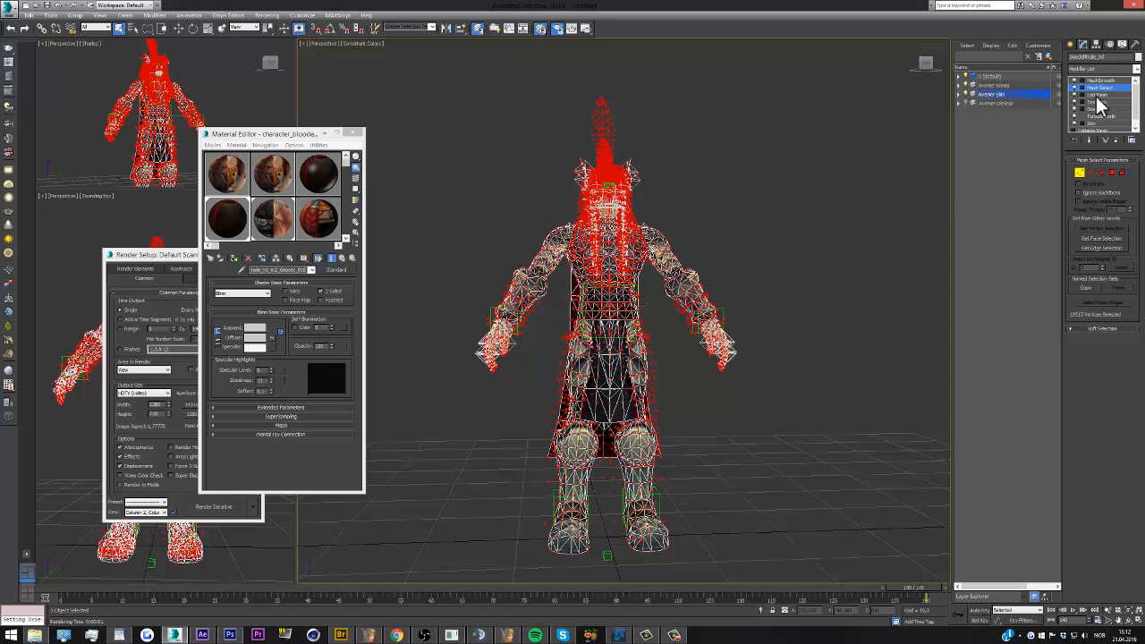
Remove the vertices between the belt and the knees from the Mesh Select selection, then leave vertex level and deselect the character
scroll(624, 260, "up", 2)
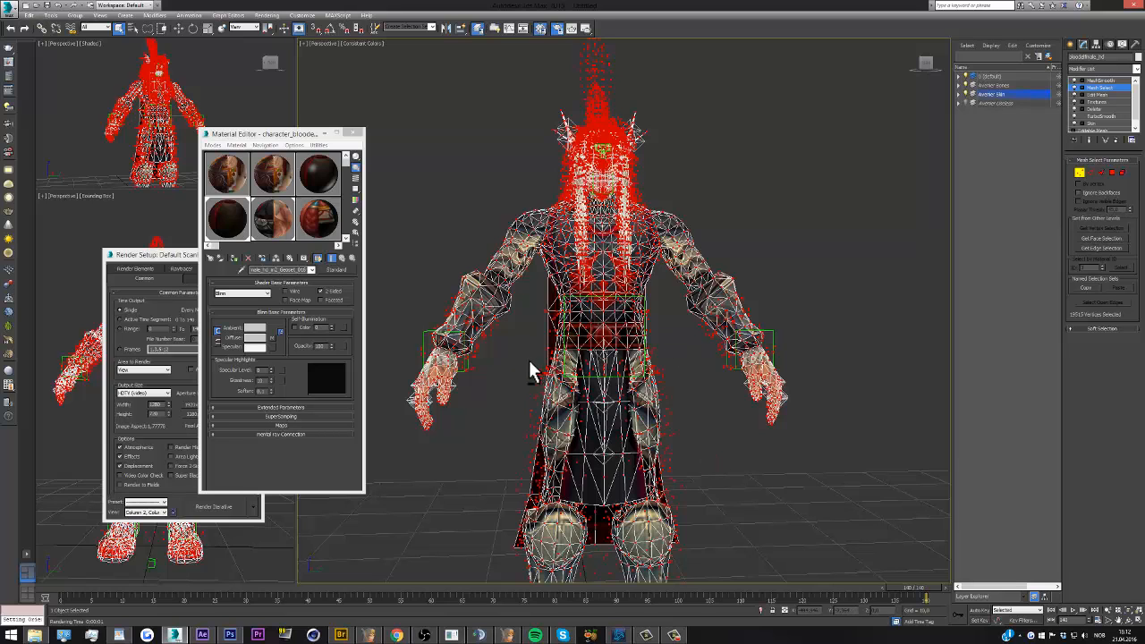
left_click_drag(699, 482, 700, 482, "alt")
scroll(604, 367, "down", 3)
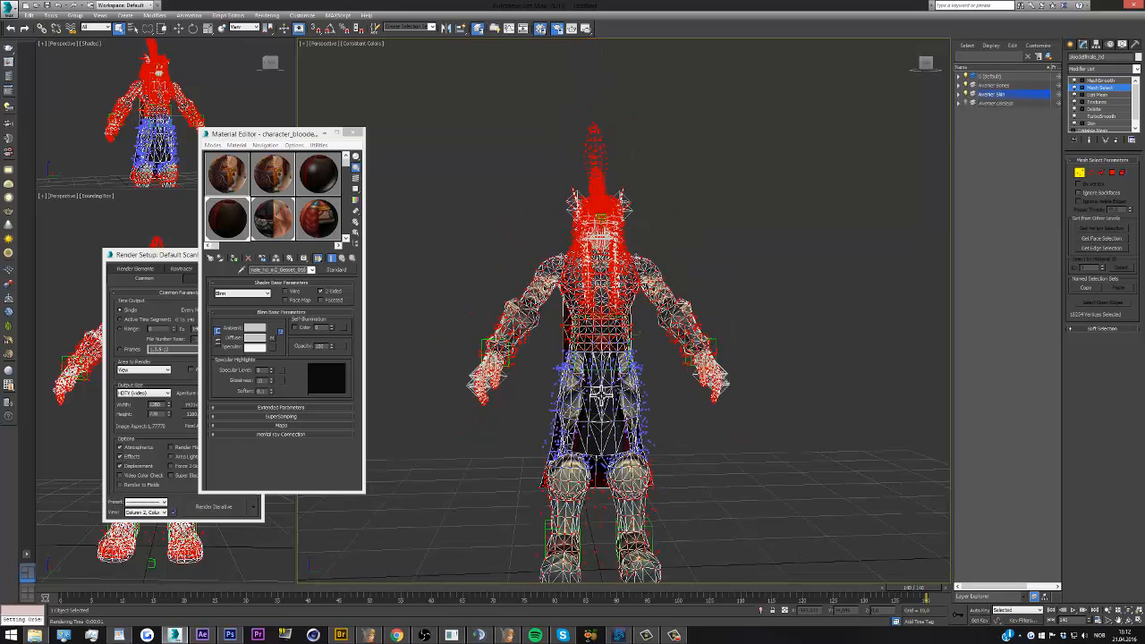
scroll(602, 396, "up", 3)
scroll(595, 356, "down", 2)
scroll(596, 336, "up", 2)
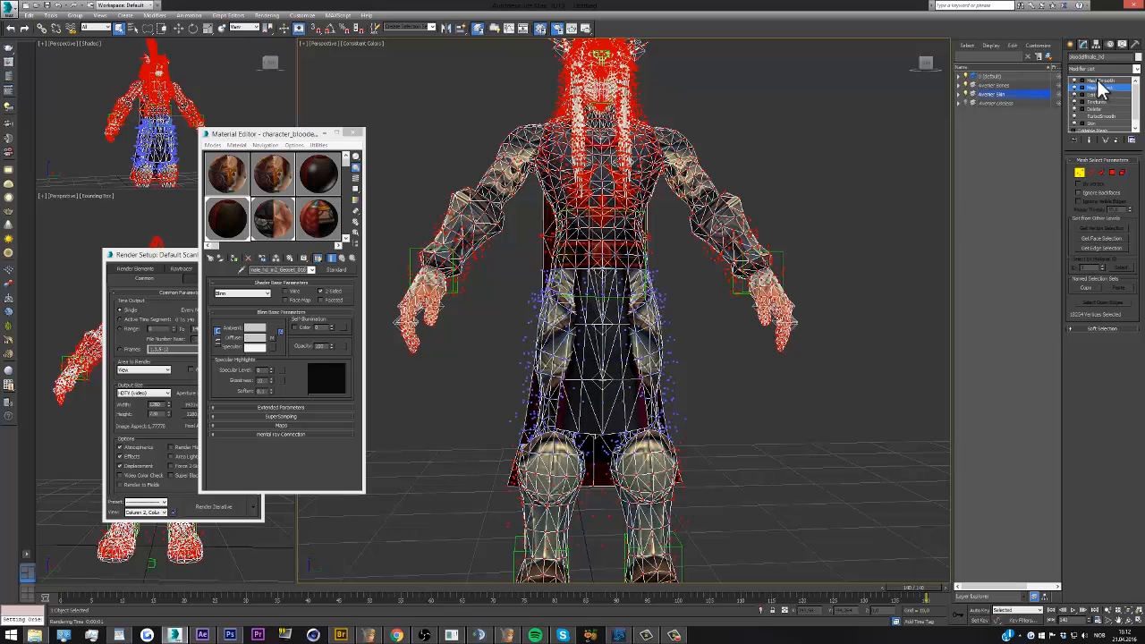
left_click(1101, 87)
left_click(871, 221)
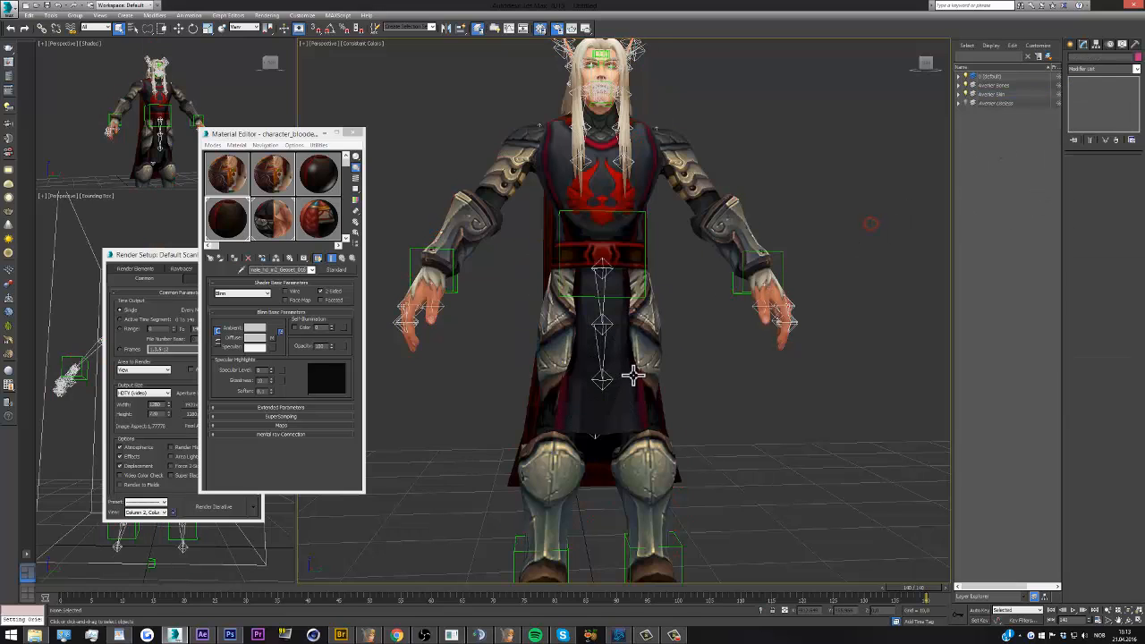
Render the smaller perspective view to check the partially smoothed character, and close the render
scroll(634, 376, "down", 2)
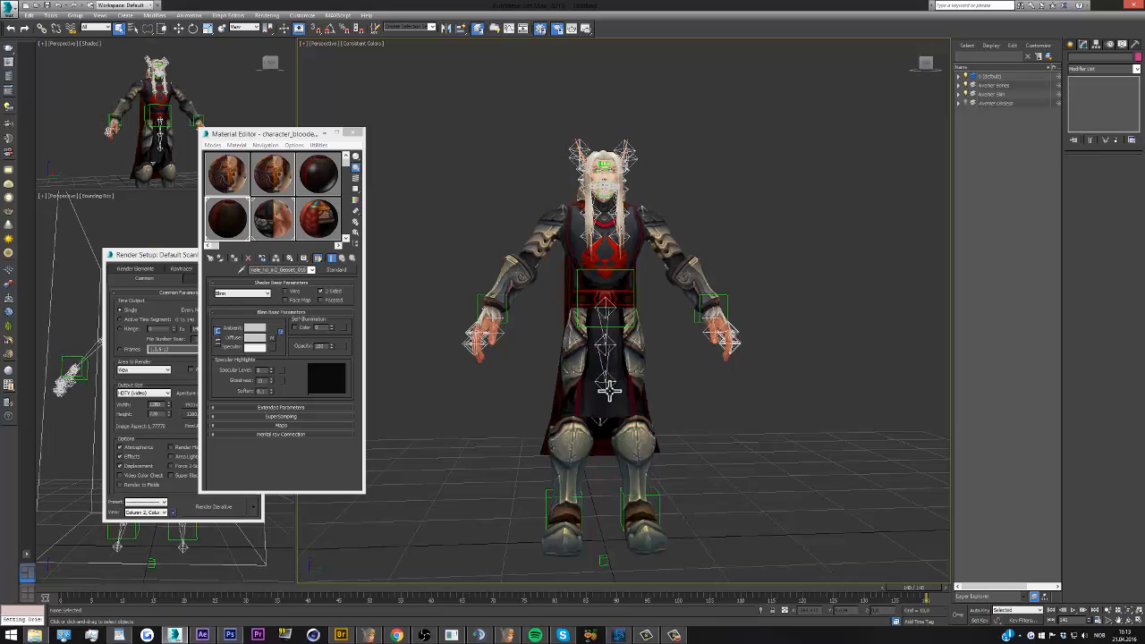
left_click(248, 83)
left_click(587, 31)
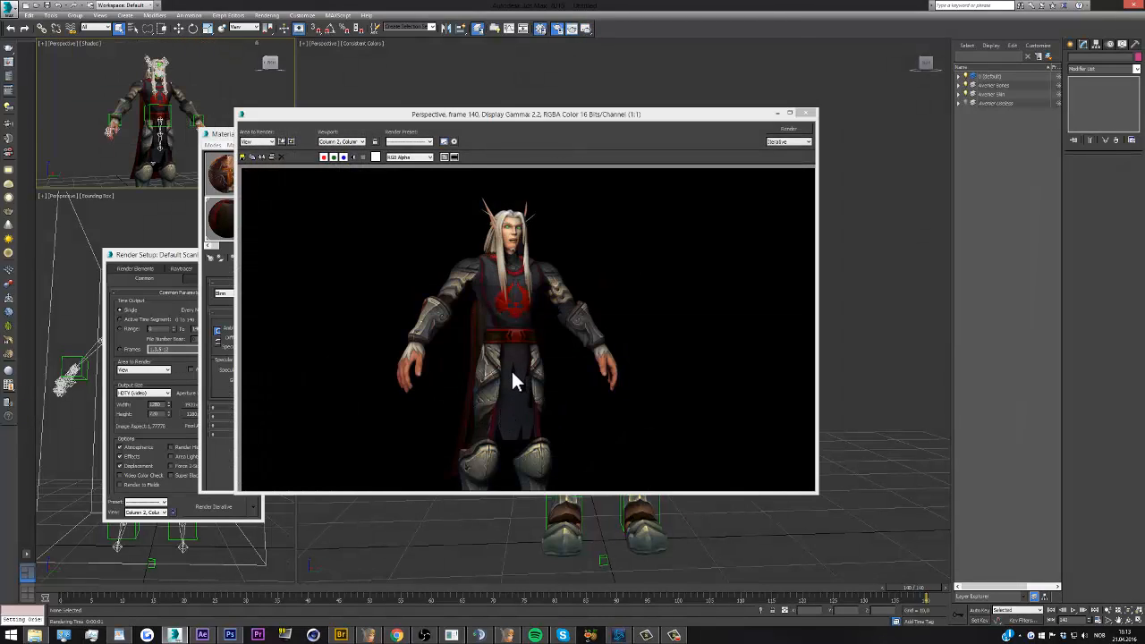
left_click(809, 114)
scroll(812, 211, "up", 3)
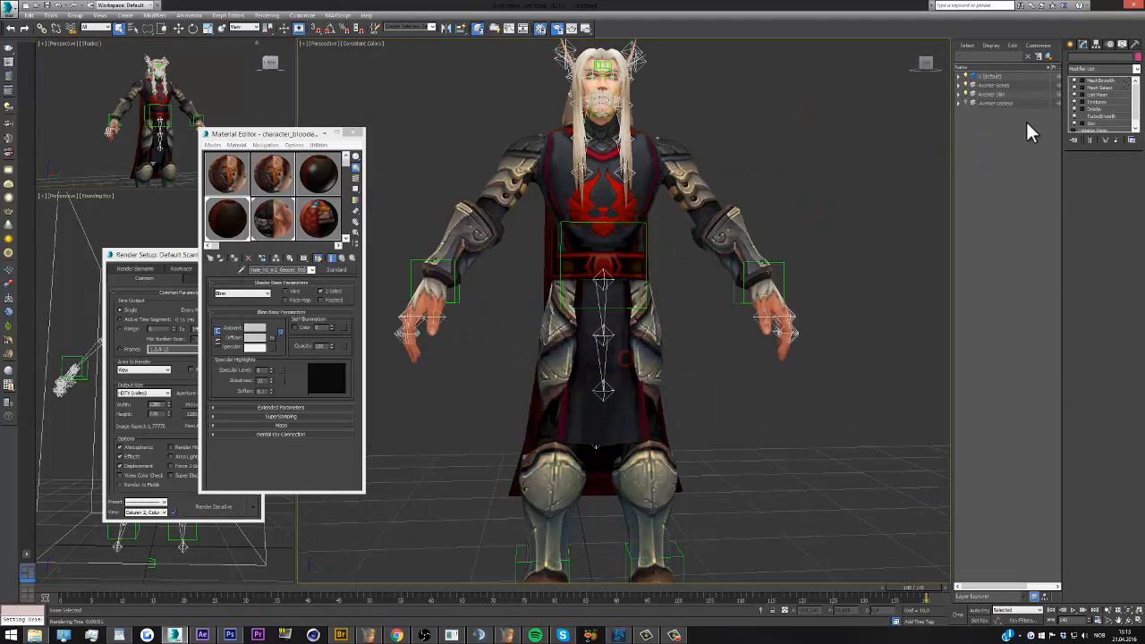
left_click(991, 94)
left_click(798, 161)
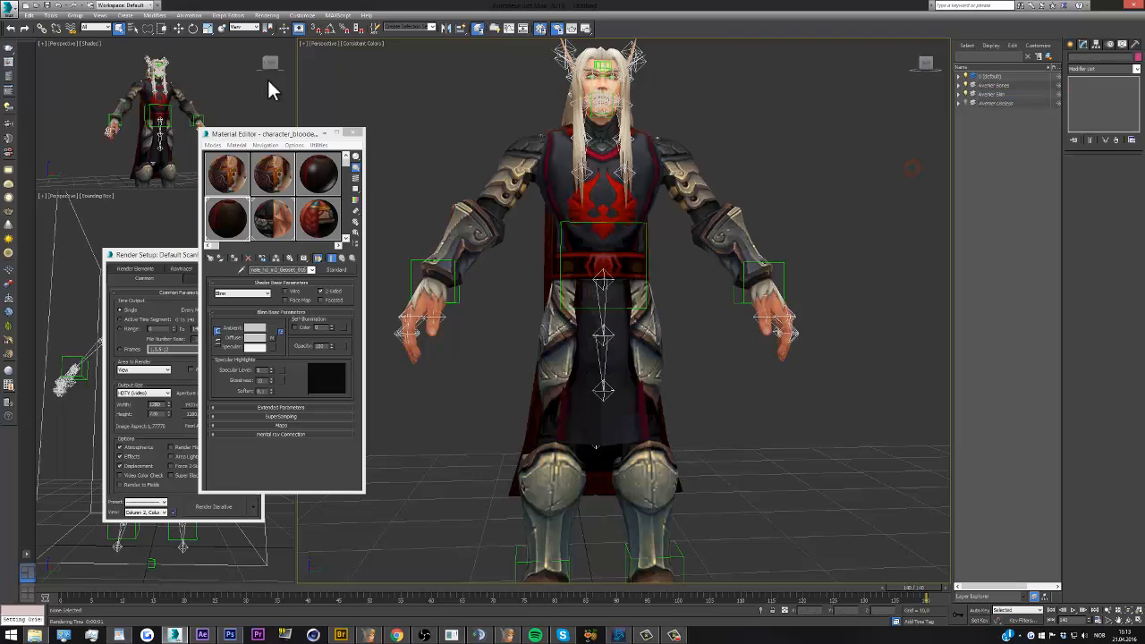
Render the perspective view again to examine the character's robe and armour, and close the render
left_click(586, 28)
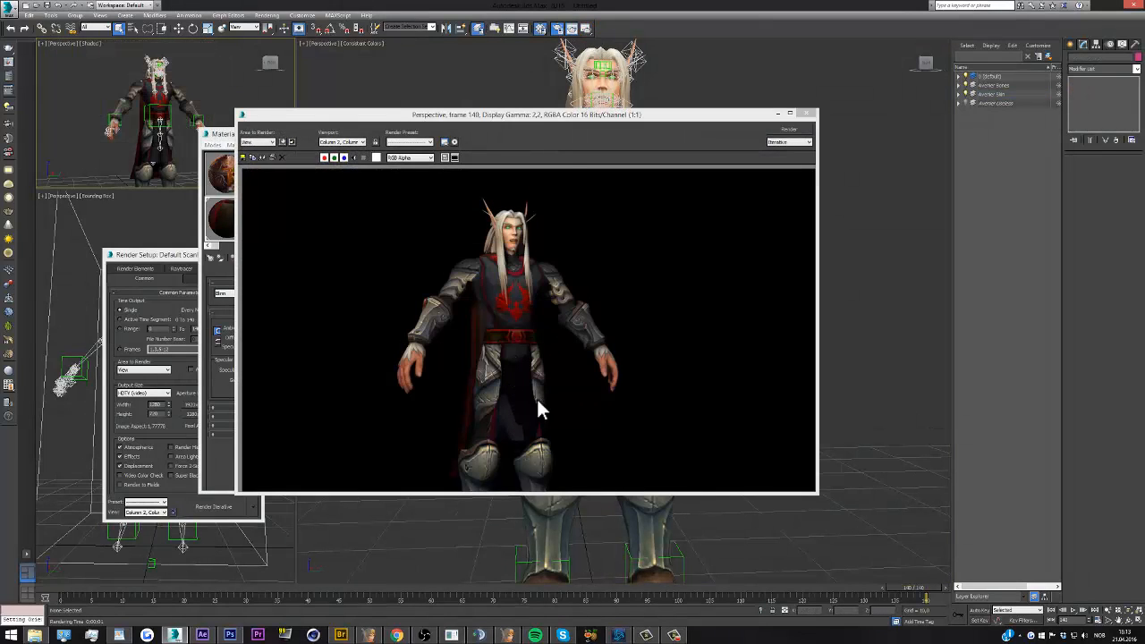
left_click(811, 116)
scroll(621, 365, "up", 4)
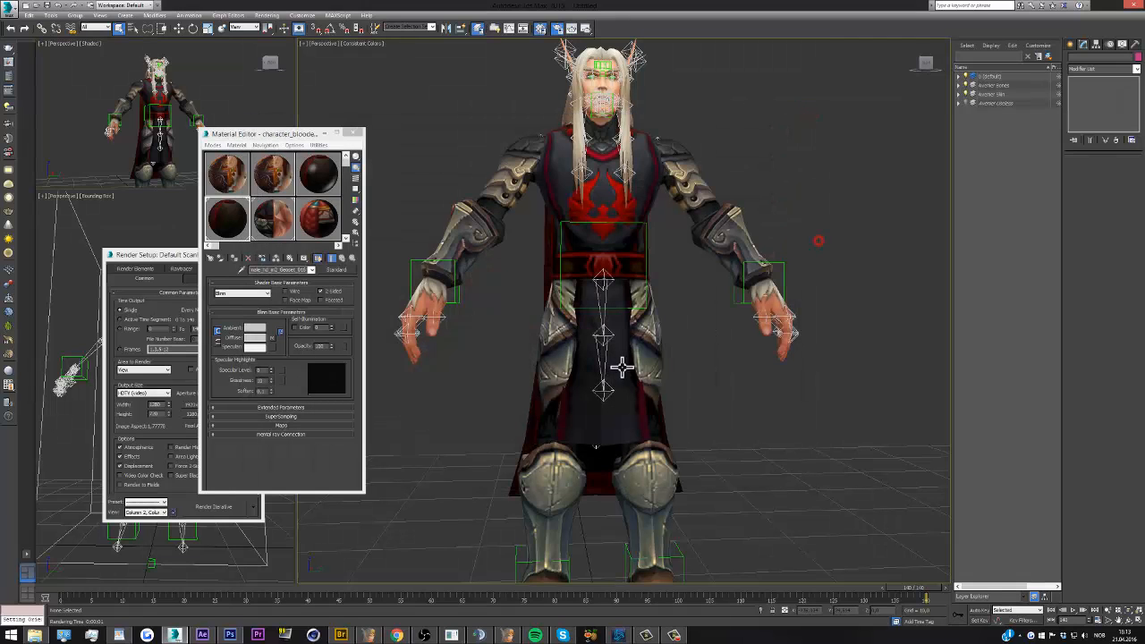
left_click(624, 369)
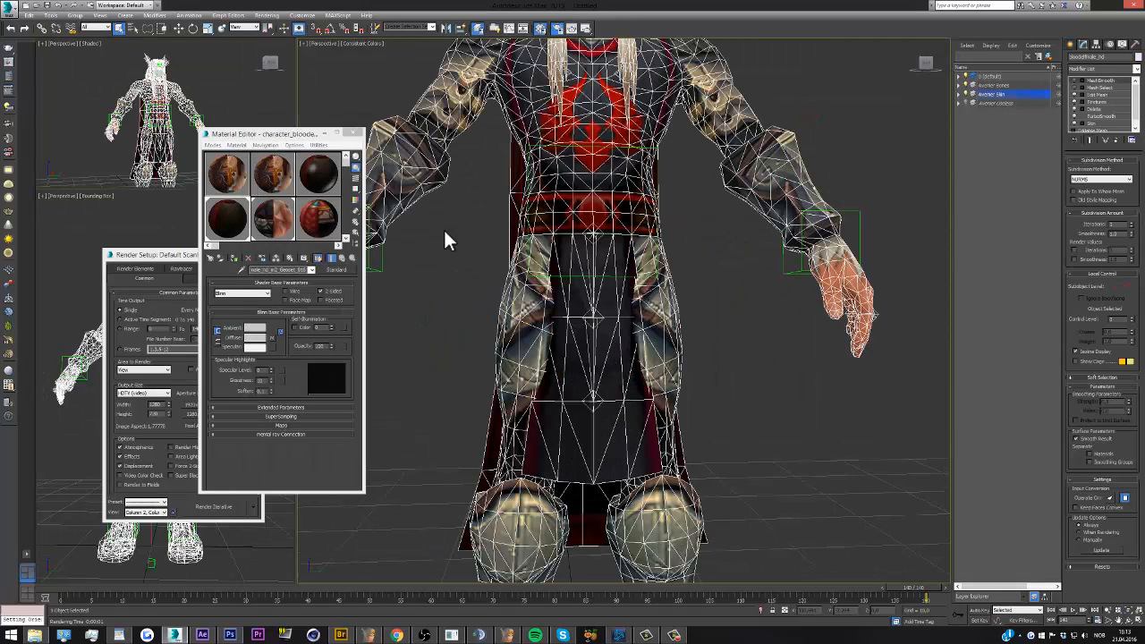
left_click(30, 15)
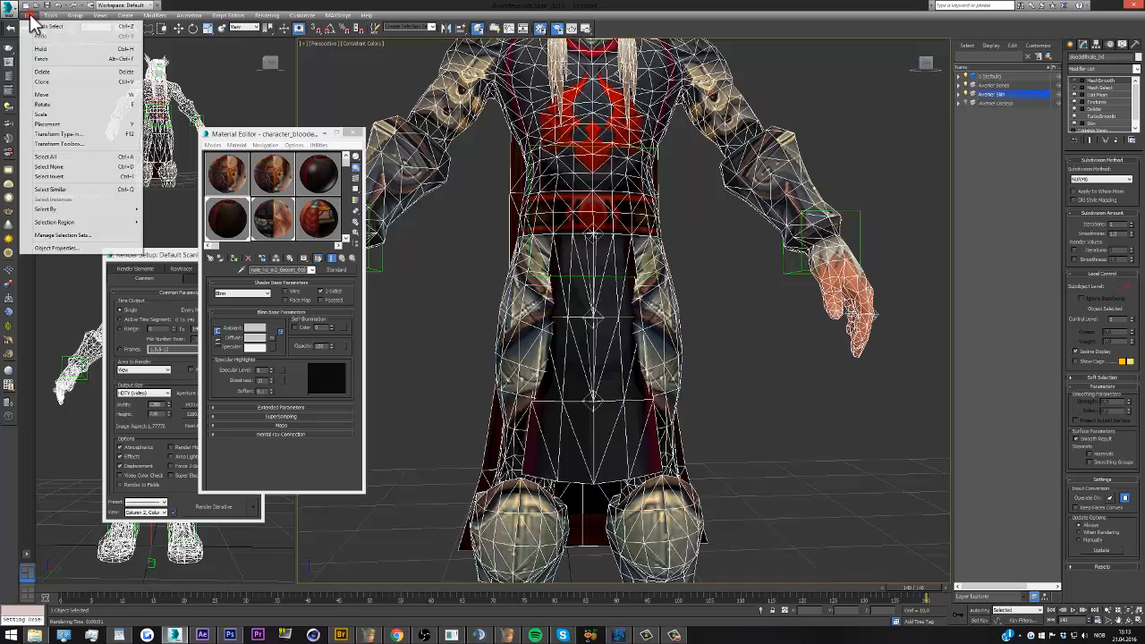
left_click(51, 85)
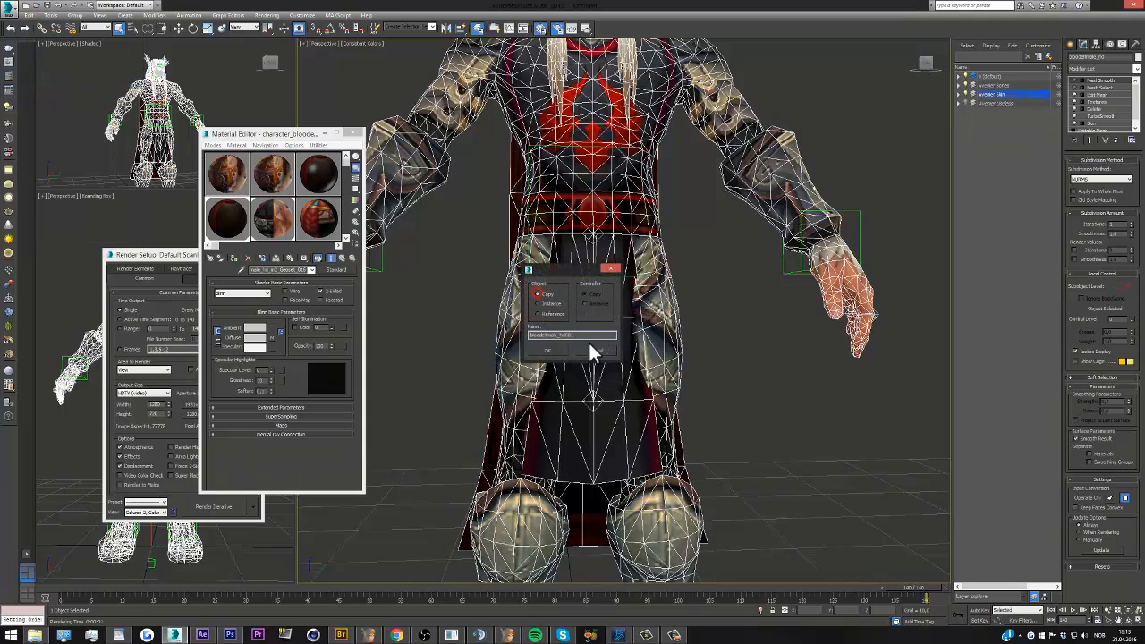
left_click(597, 350)
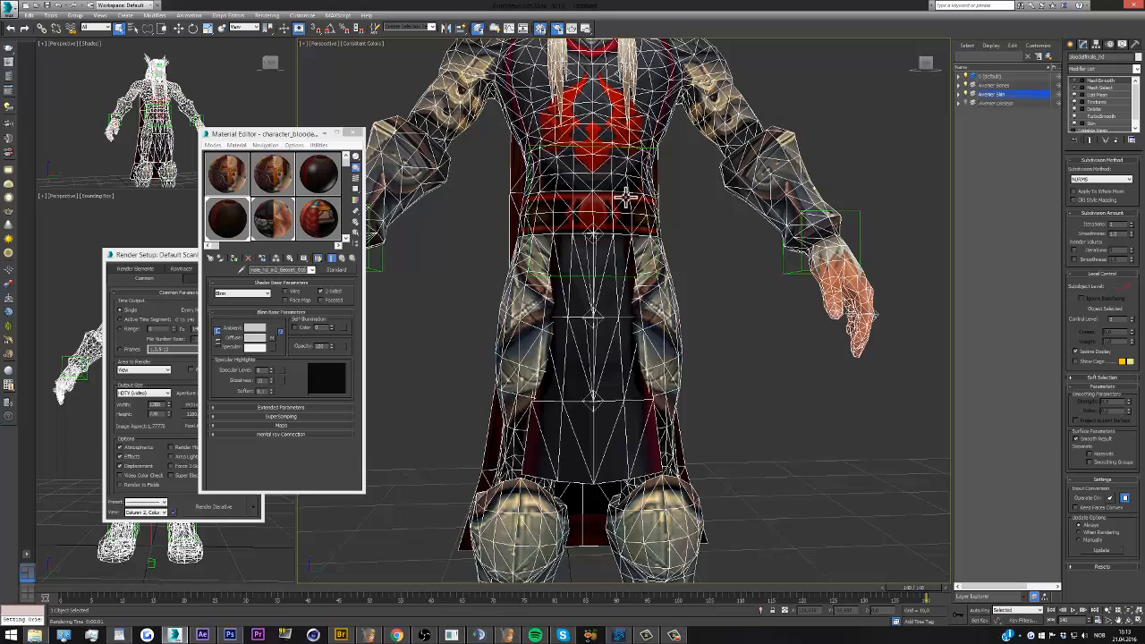
scroll(680, 367, "down", 4)
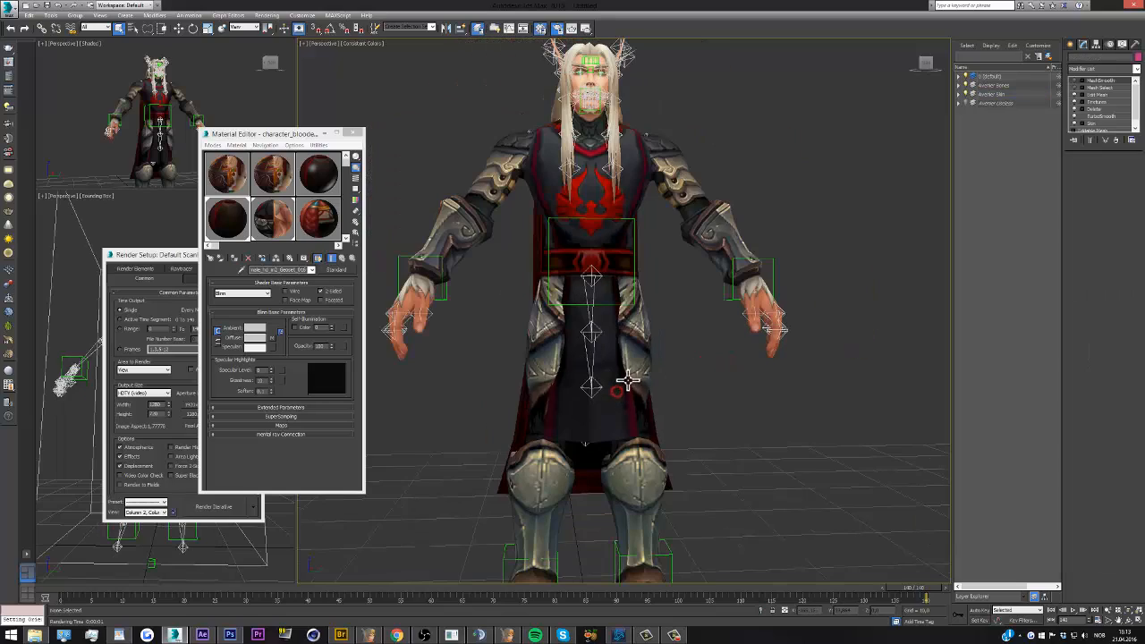
Examine the vertices in the character's Edit Mesh modifier from the side and the front
mouse_move(919, 66)
left_mouse_down()
mouse_move(307, 62)
mouse_move(934, 70)
left_mouse_up()
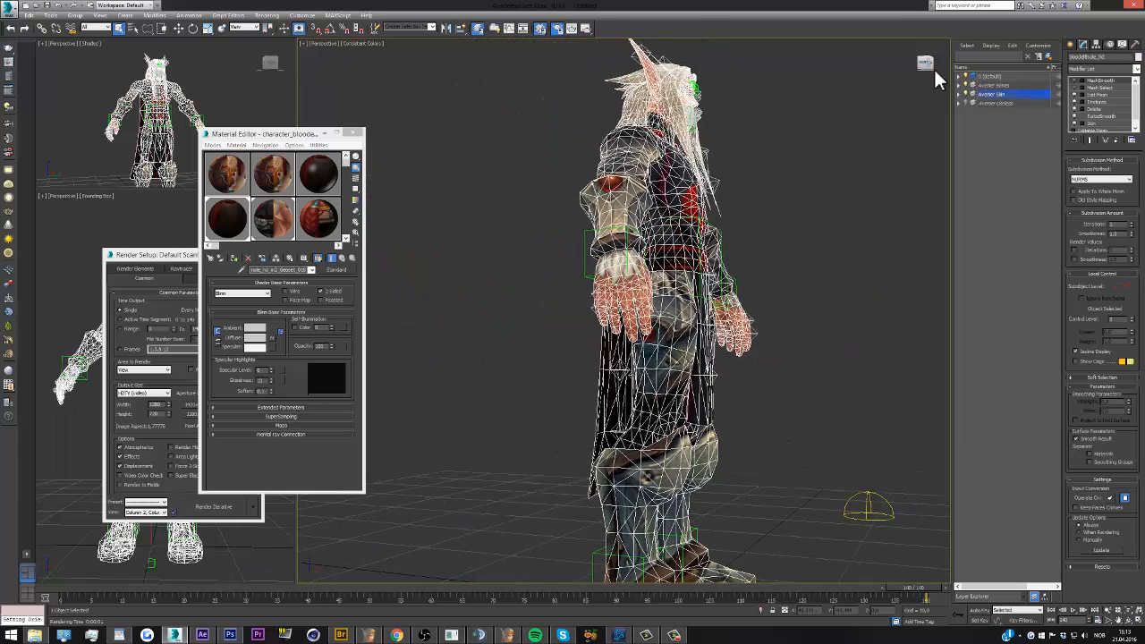
left_click(1077, 95)
left_click(608, 344)
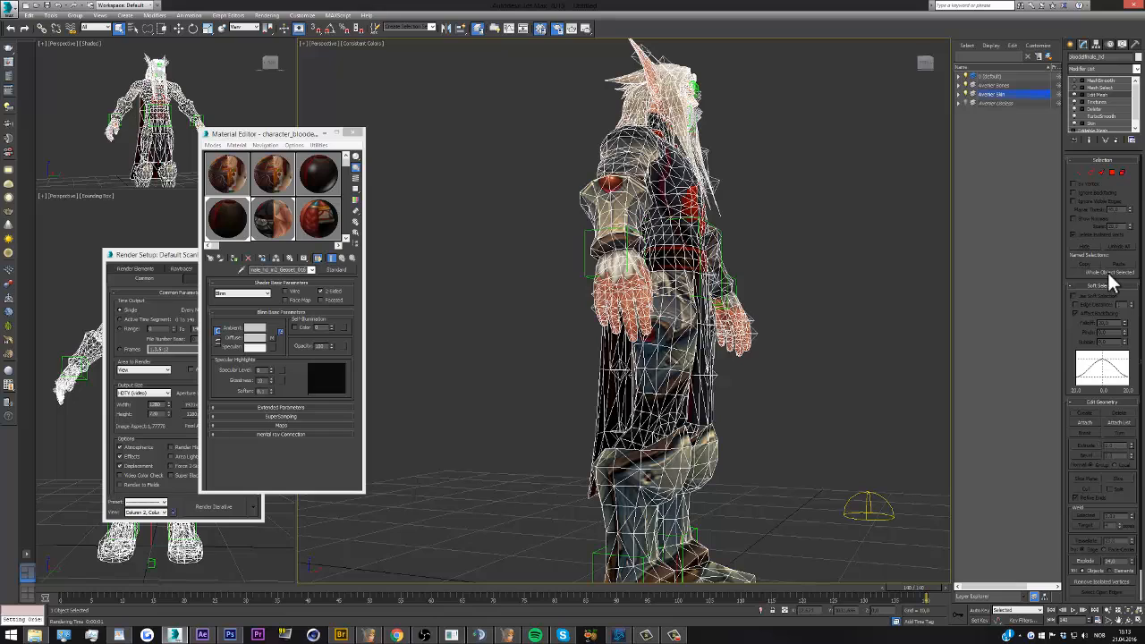
left_click(1080, 174)
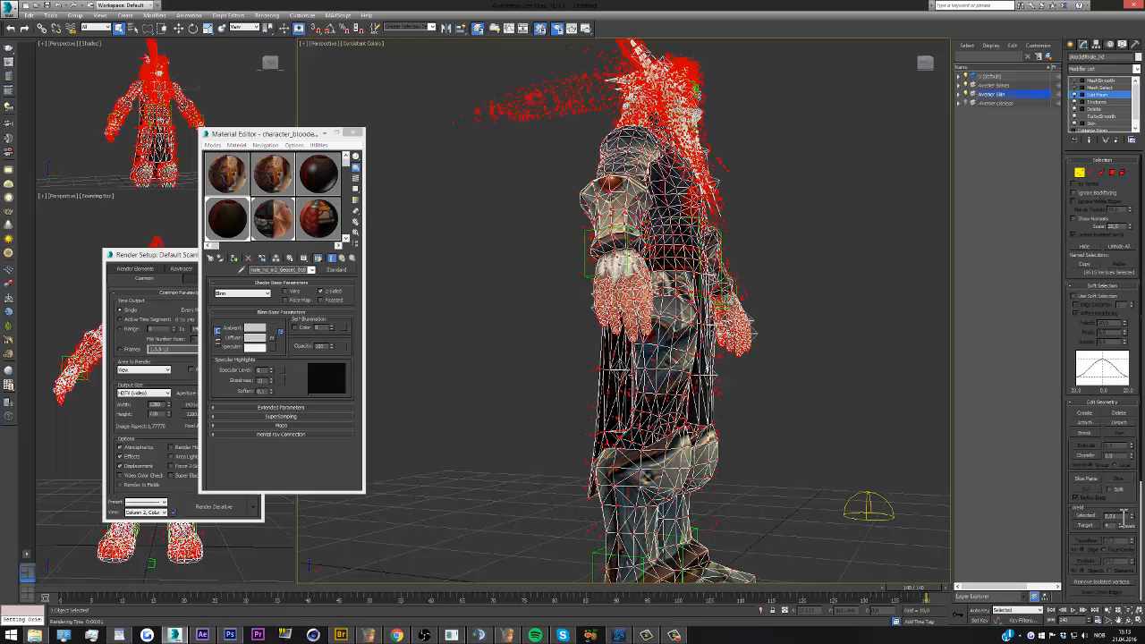
left_click(923, 69)
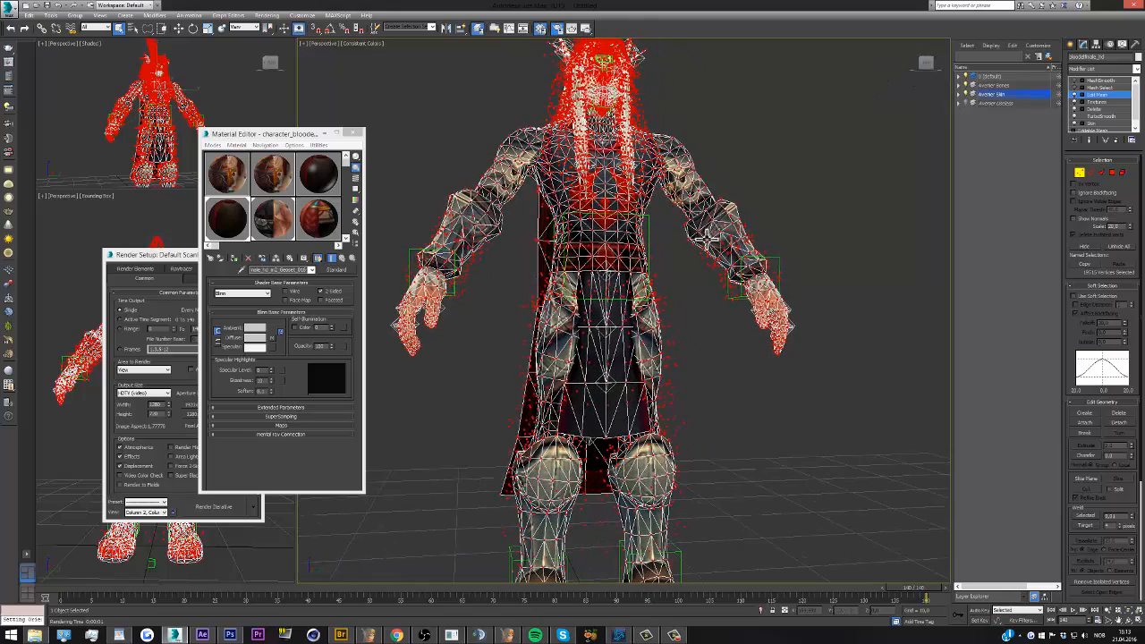
scroll(608, 332, "down", 2)
scroll(602, 306, "up", 2)
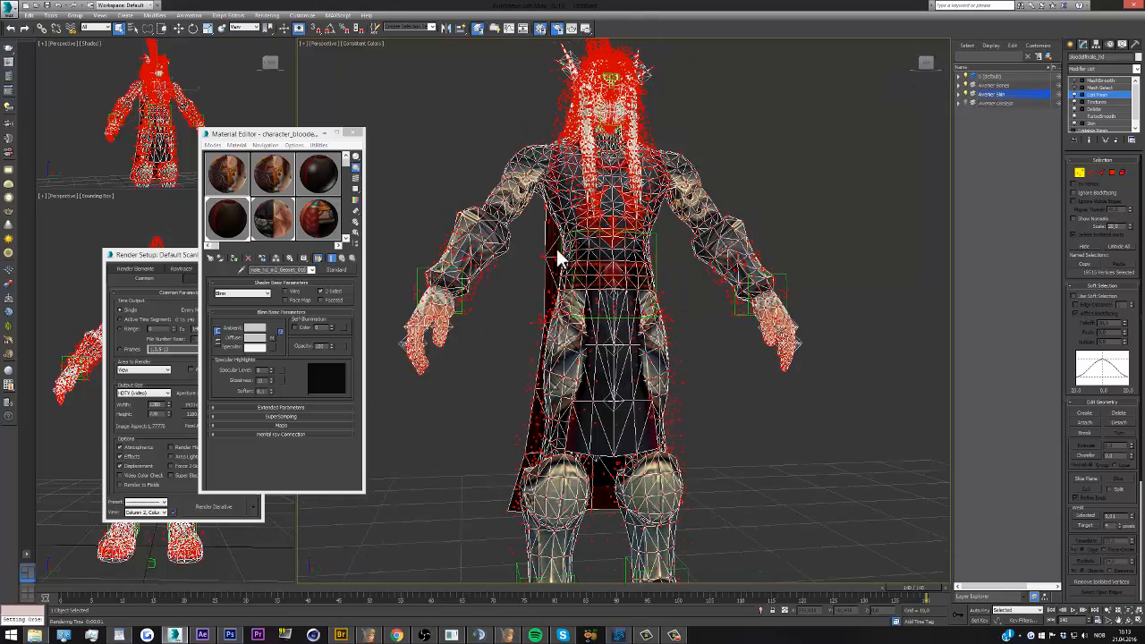
scroll(596, 324, "down", 2)
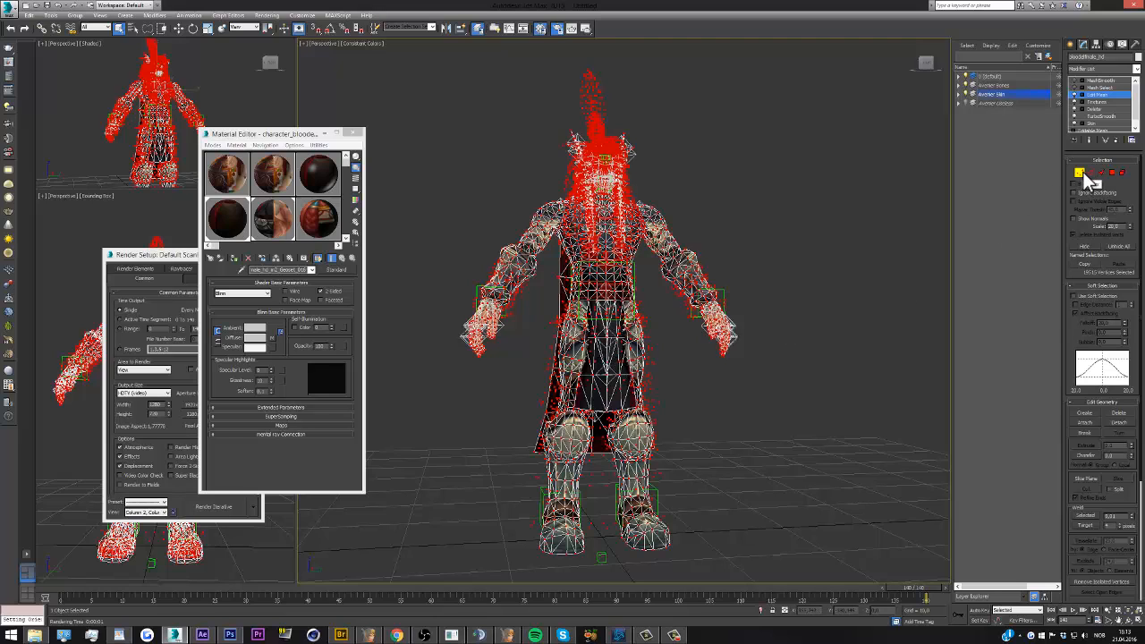
Leave vertex level, rename the character's Edit Mesh modifier as Weld, and deselect the character
left_click(1081, 173)
right_click(1094, 94)
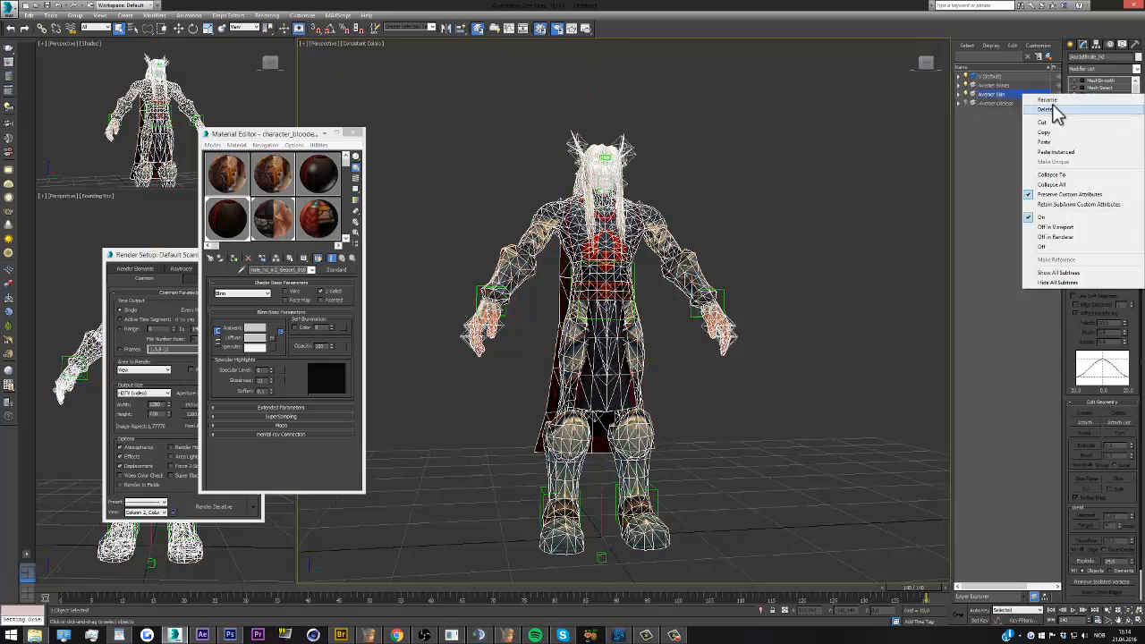
left_click(1050, 101)
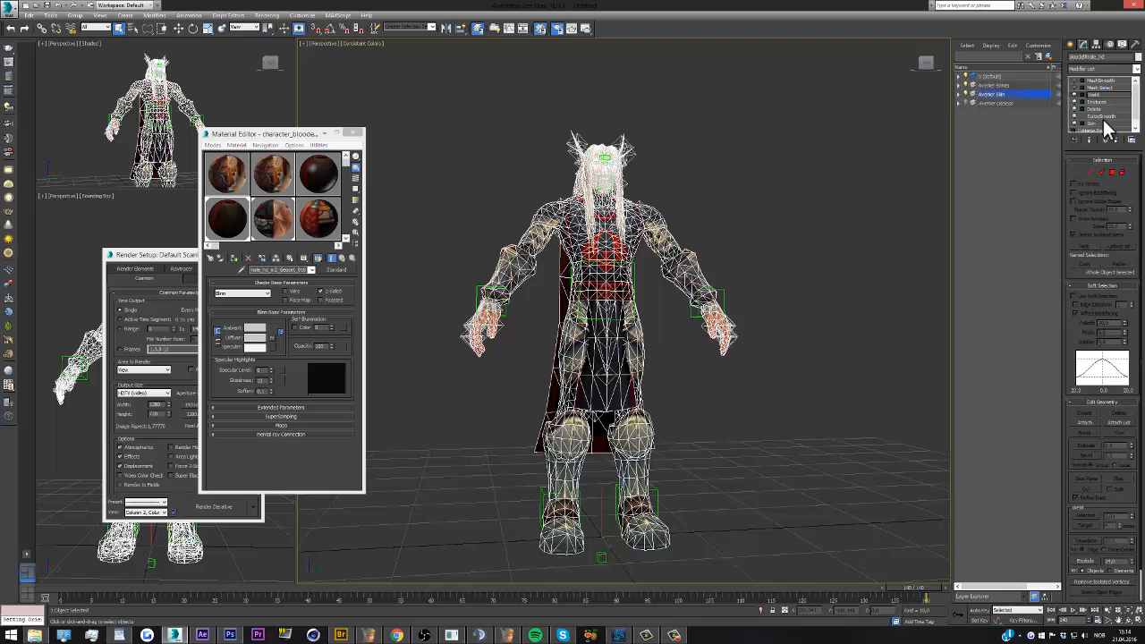
left_click(860, 215)
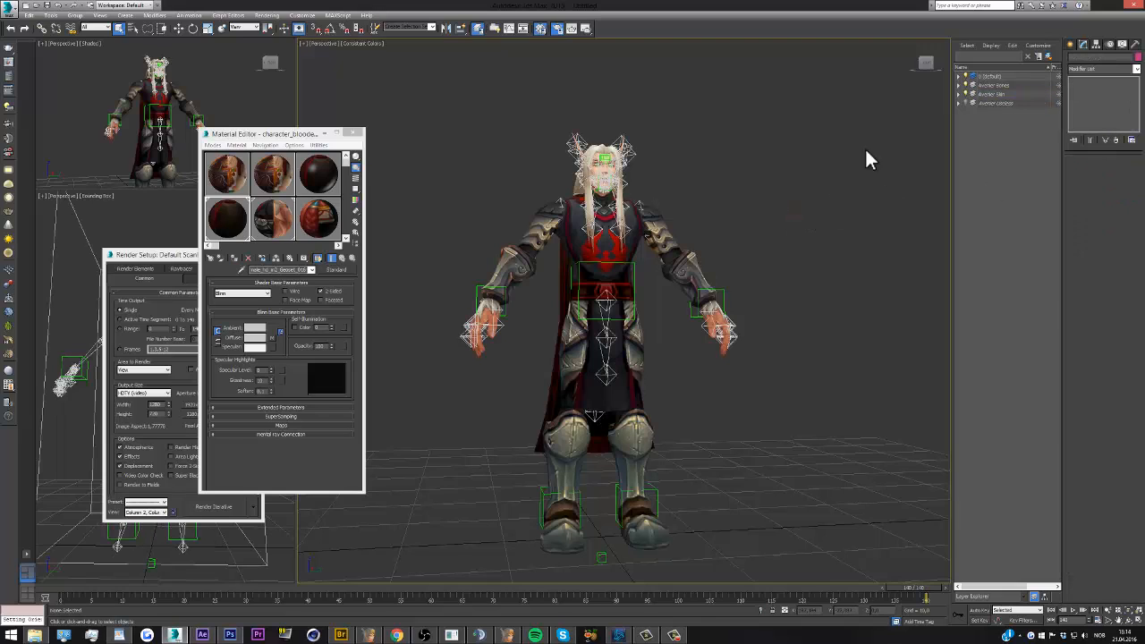
Close the Material Editor and Render Setup windows
left_click(624, 250)
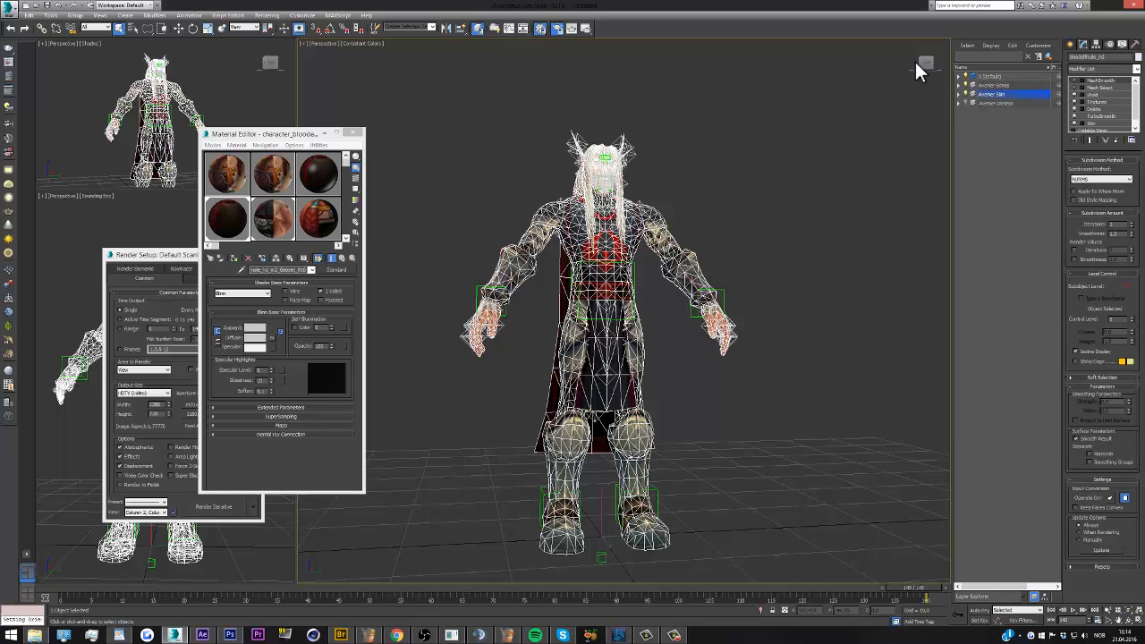
left_click(921, 74)
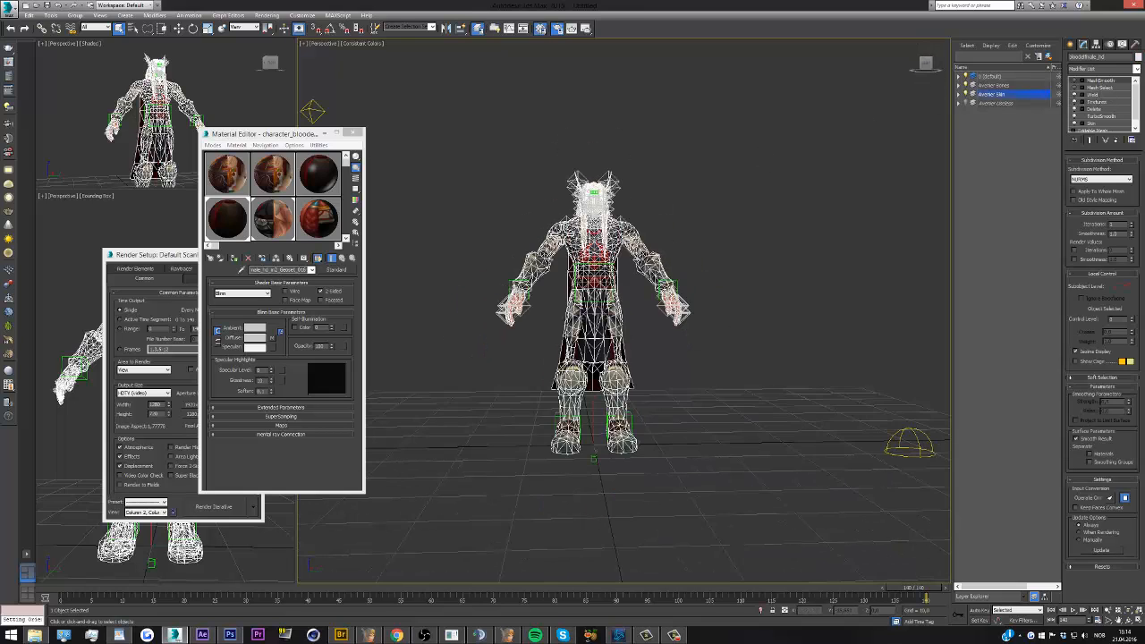
left_click(356, 135)
left_click(256, 254)
Deselect the character, render the smaller perspective view with the full figure in frame, and close the render
left_click(250, 147)
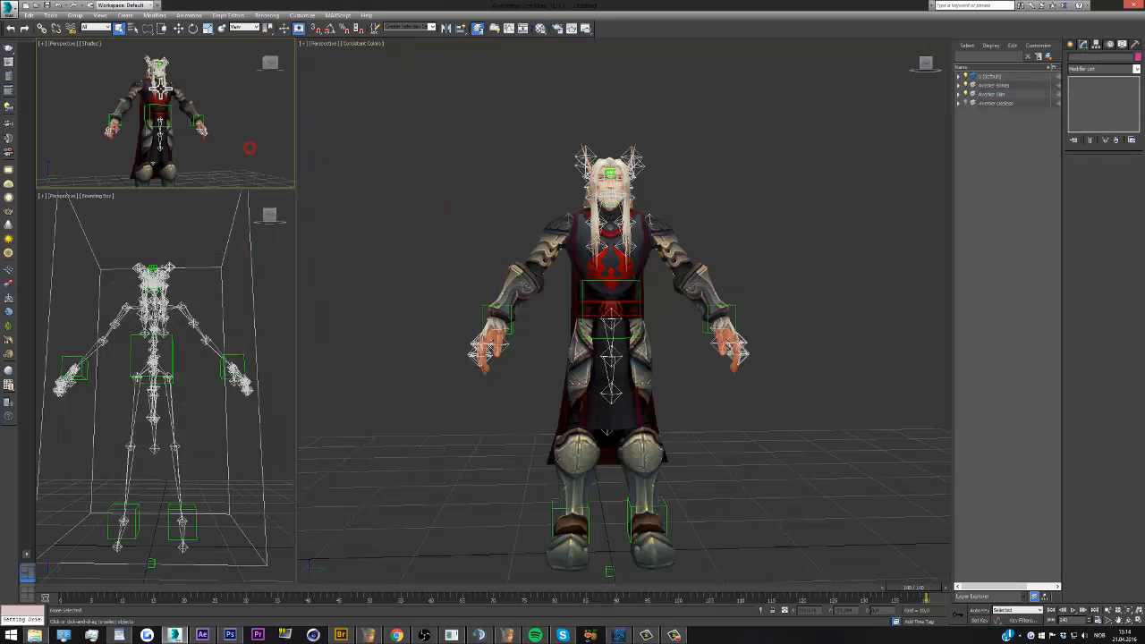
scroll(178, 113, "down", 3)
key("shift+q")
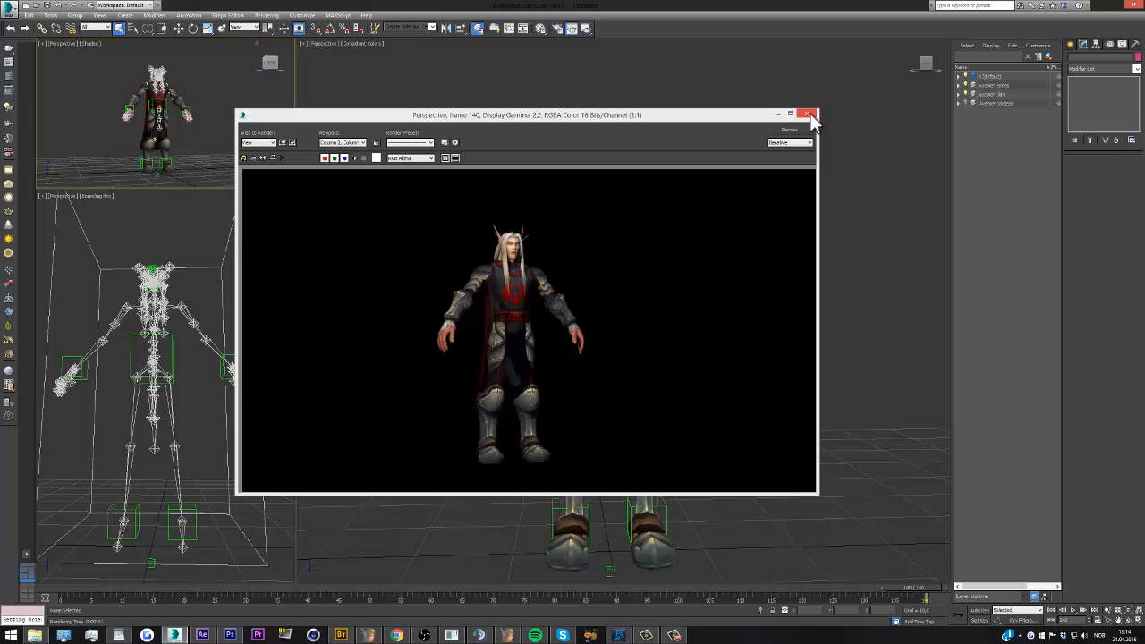
left_click(810, 113)
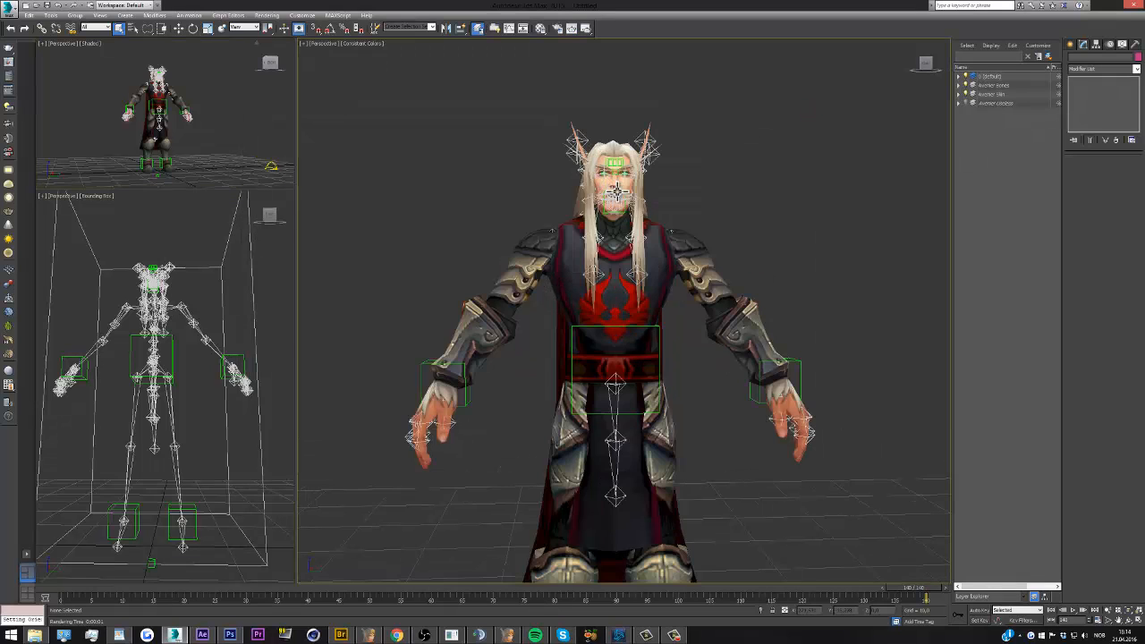
scroll(617, 191, "down", 2)
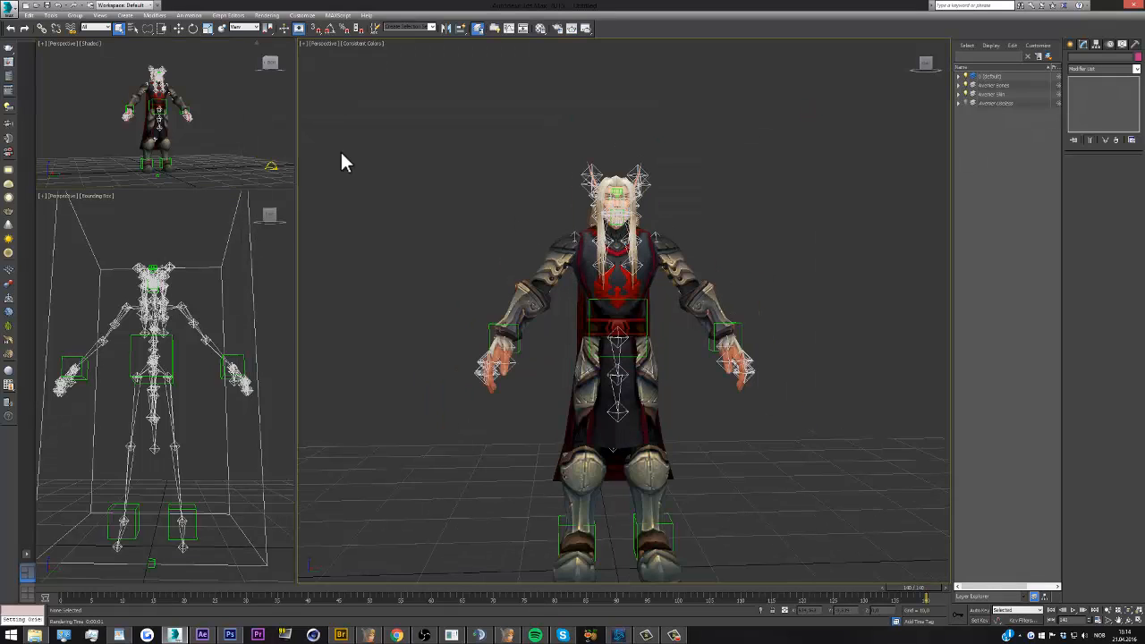
left_click(10, 7)
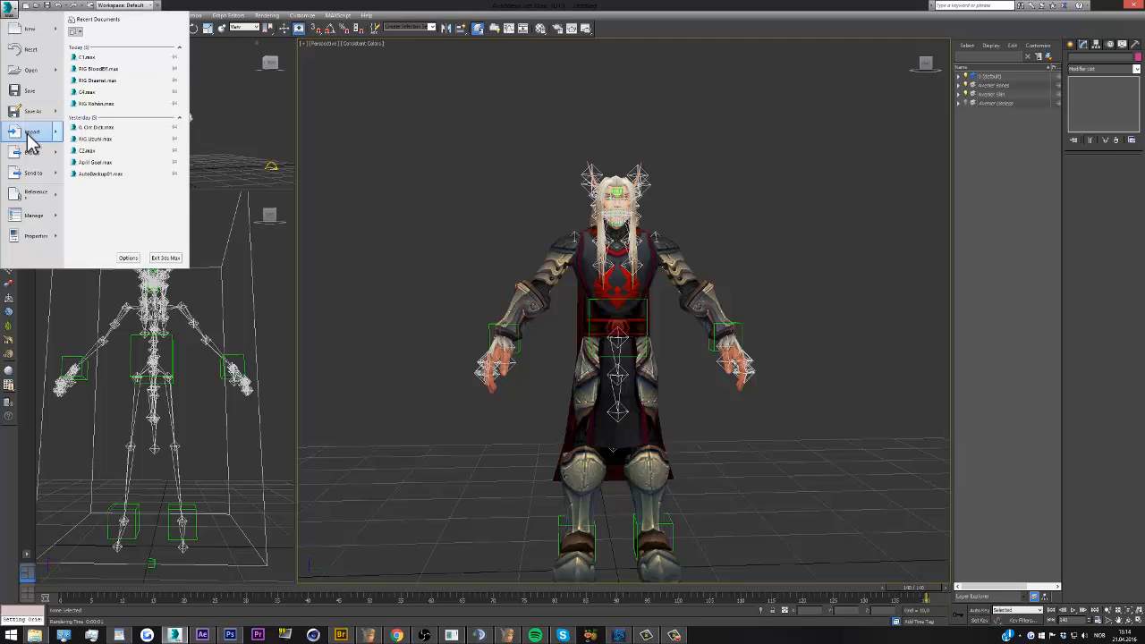
mouse_move(28, 133)
left_click(760, 102)
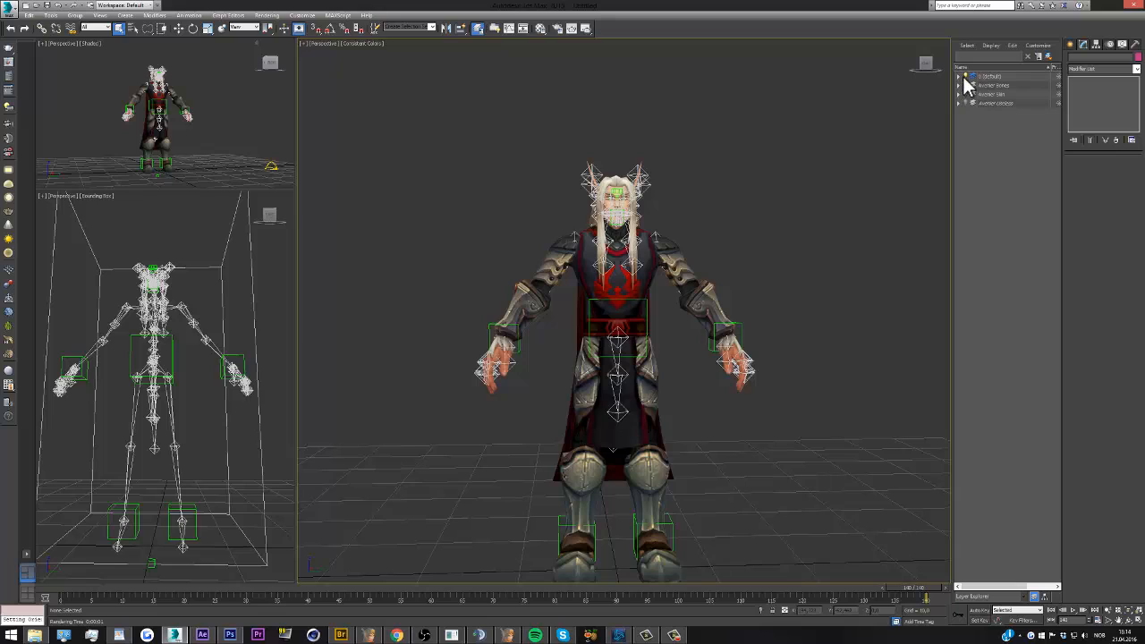
left_click(959, 76)
left_click(960, 76)
Import the Avenier tutorial OBJ file into the scene with all of its objects included
left_click(10, 7)
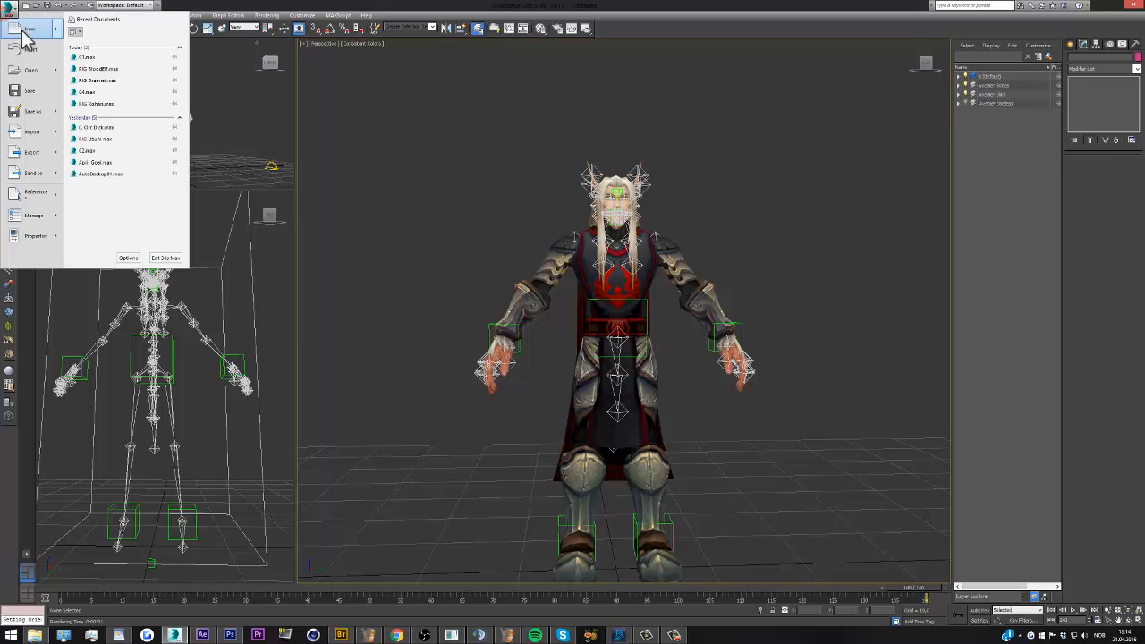
mouse_move(36, 132)
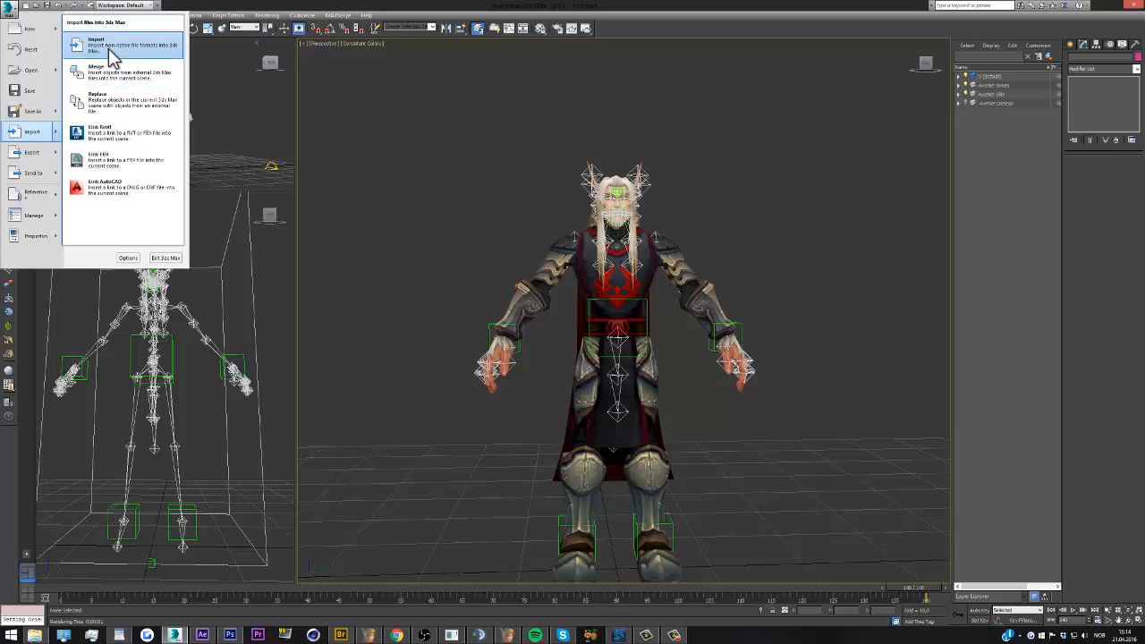
left_click(111, 54)
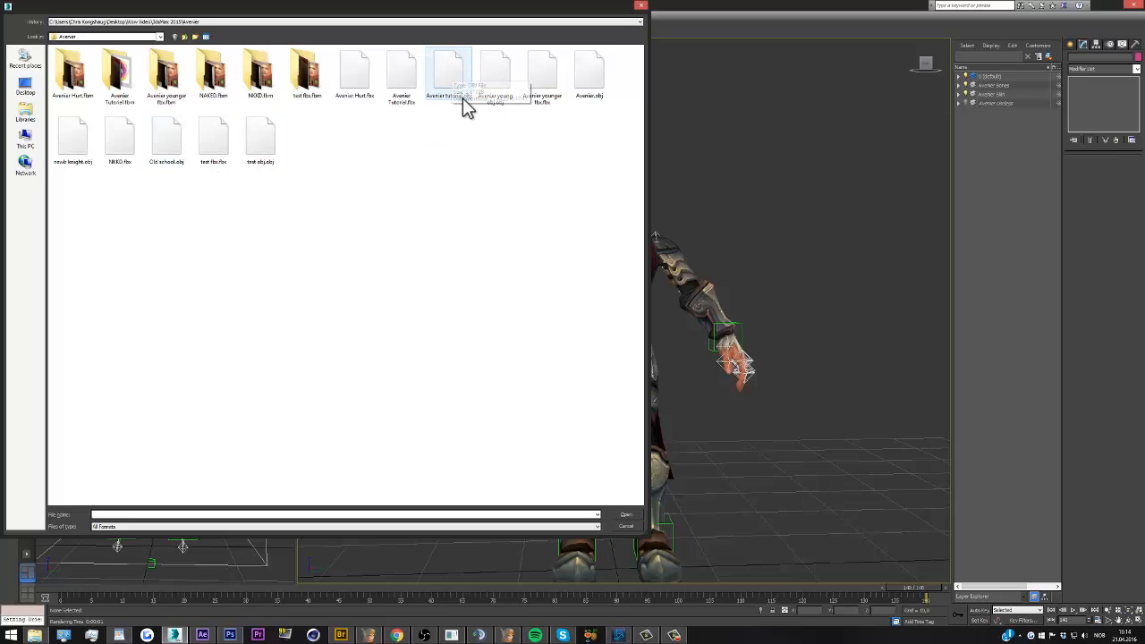
double_click(454, 76)
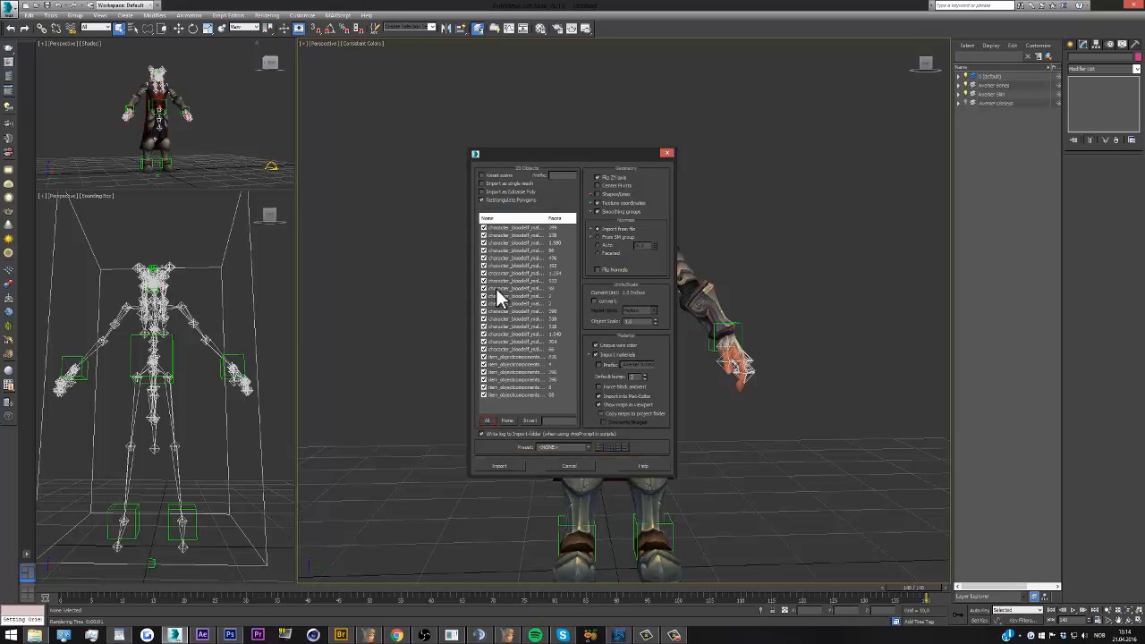
left_click(503, 466)
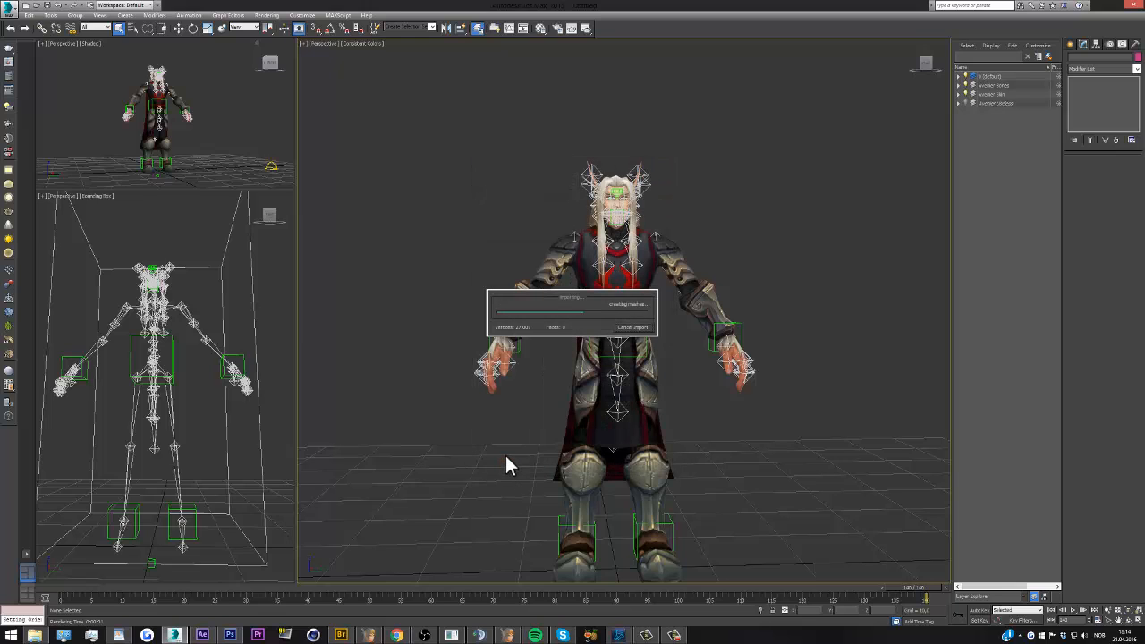
key("z")
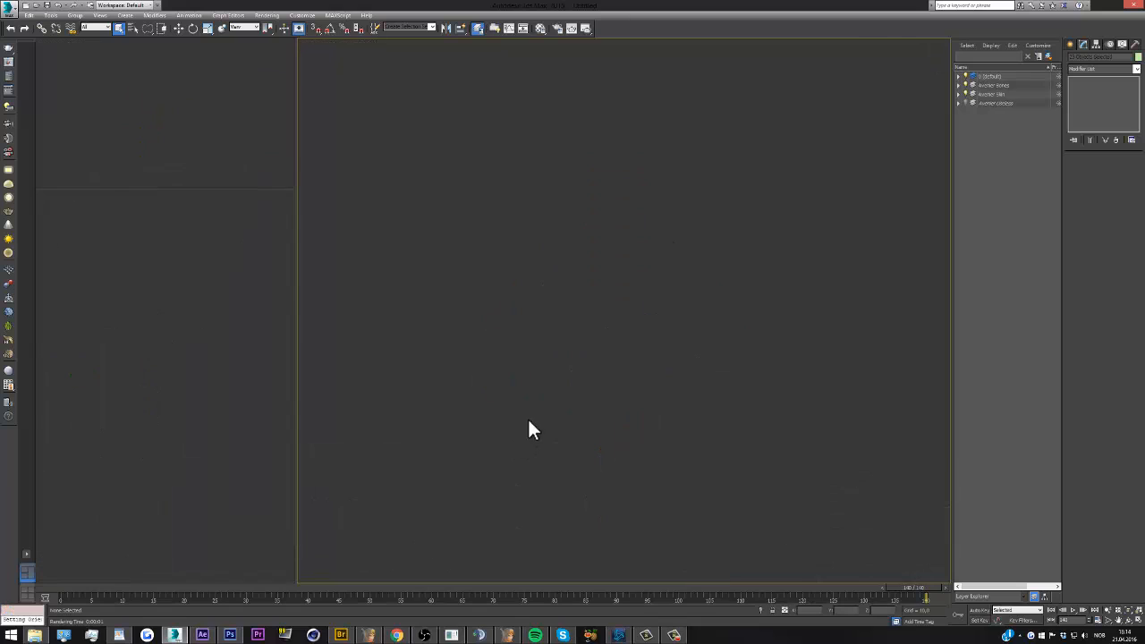
Keep all the imported OBJ objects selected and scale them up uniformly to roughly the rigged character's height
left_click(526, 364)
key("ctrl+z")
scroll(586, 472, "down", 10)
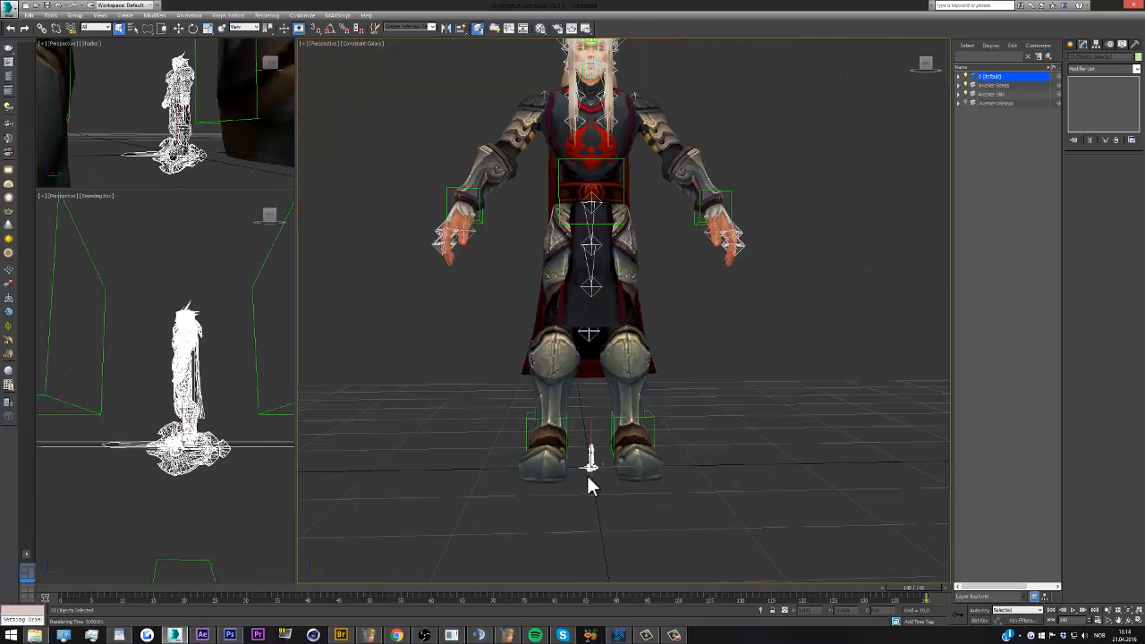
scroll(587, 403, "up", 2)
left_click(208, 28)
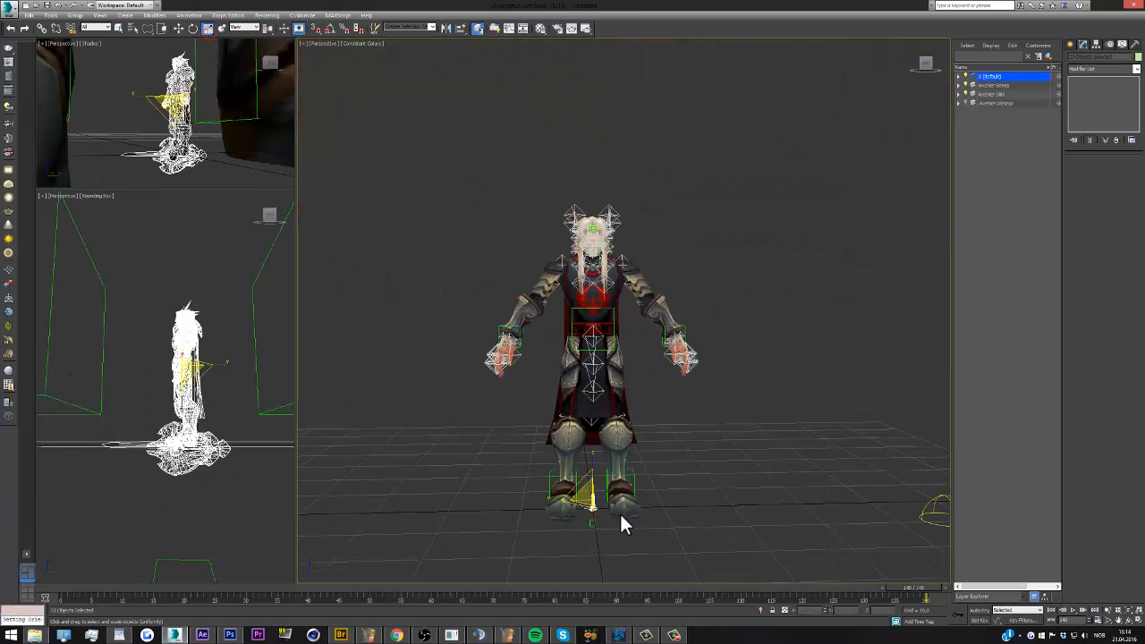
left_click_drag(586, 486, 508, 368)
Move the imported objects to the origin by setting their position coordinates to 0
left_click(179, 27)
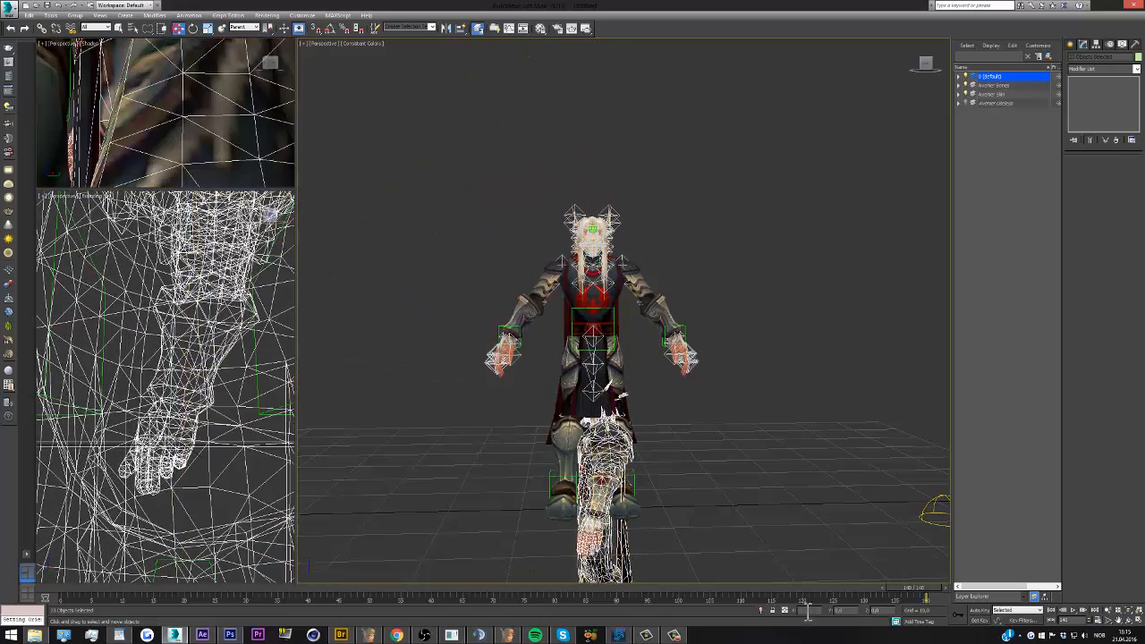
left_click(809, 611)
left_click(847, 612)
type("0")
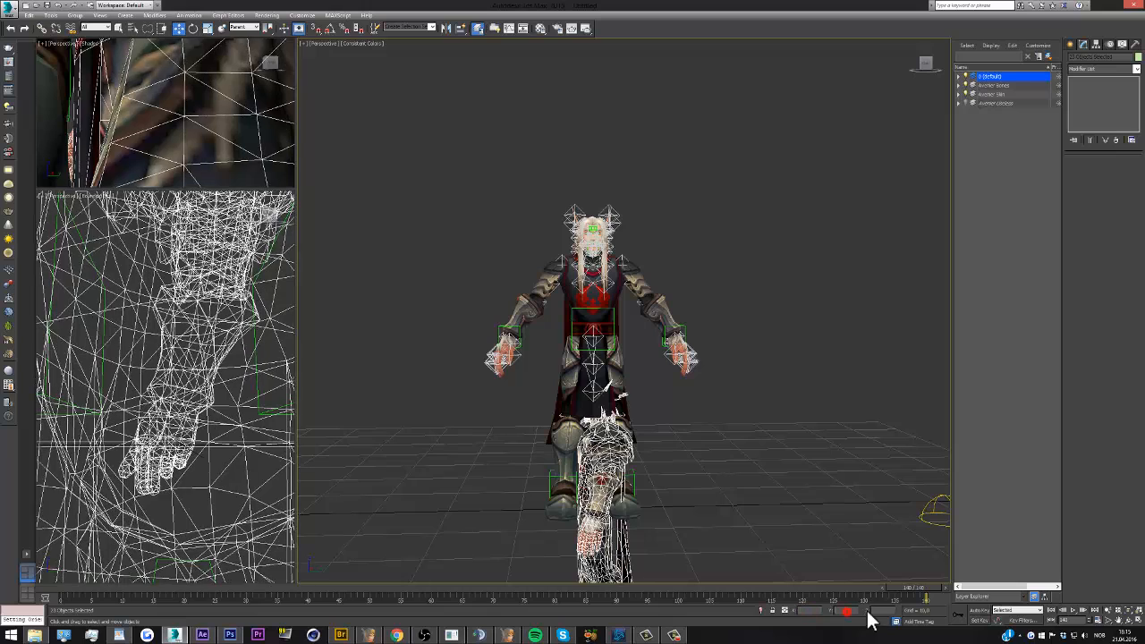
left_click(879, 612)
type("0")
left_click(848, 611)
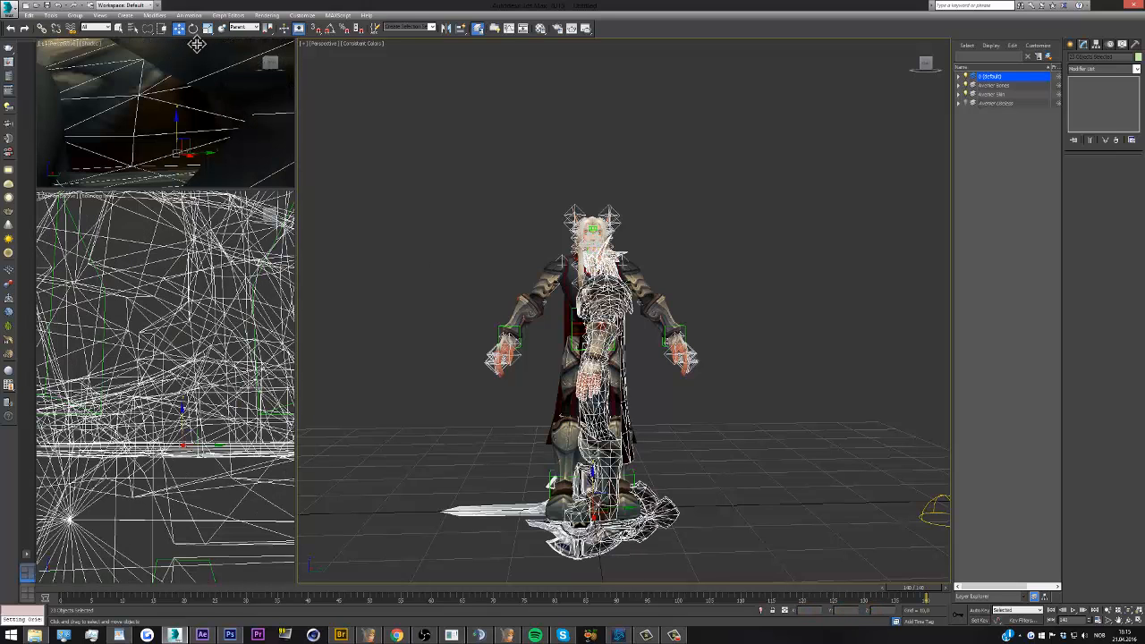
Rotate the imported objects to face the same way as the rigged character and scale them uniformly closer to its size
left_click(194, 28)
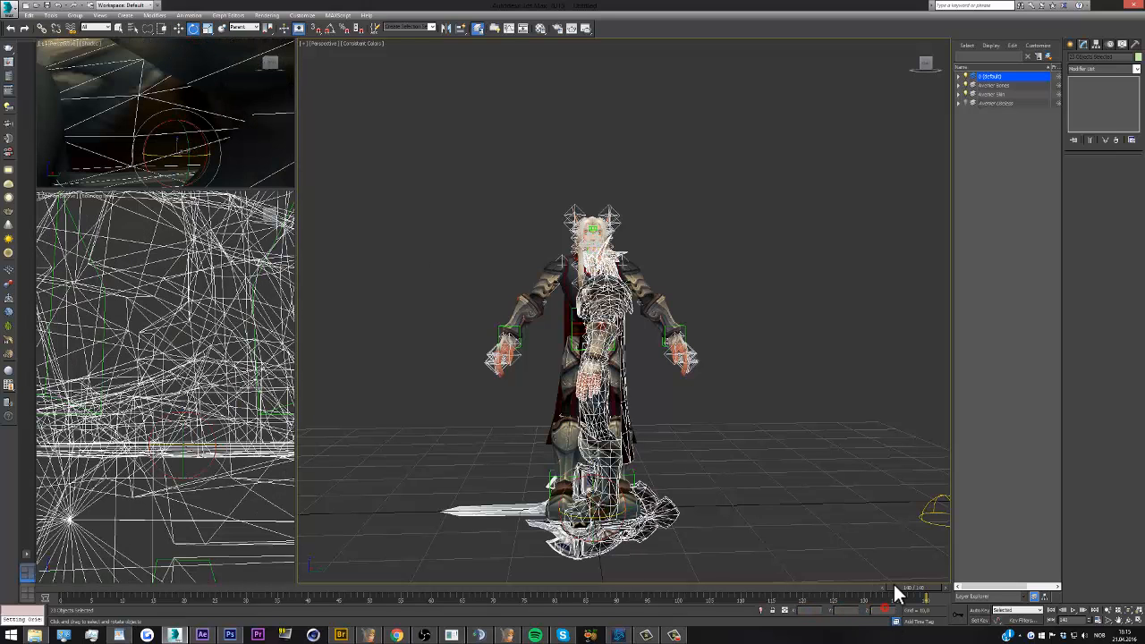
key("Return")
left_click(208, 29)
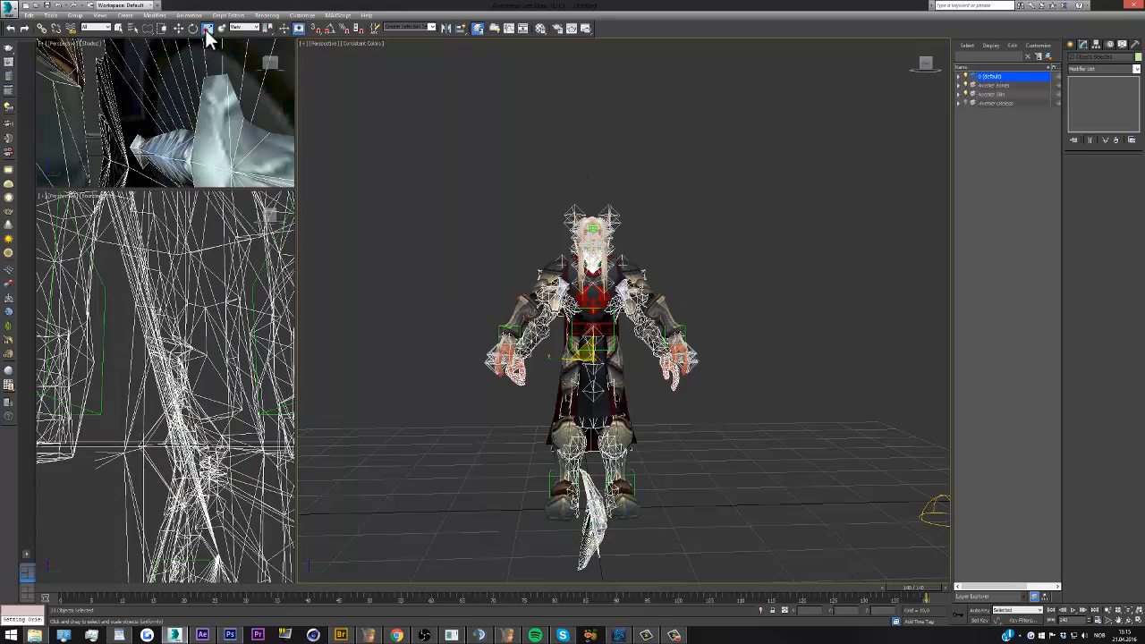
left_click_drag(586, 353, 583, 349)
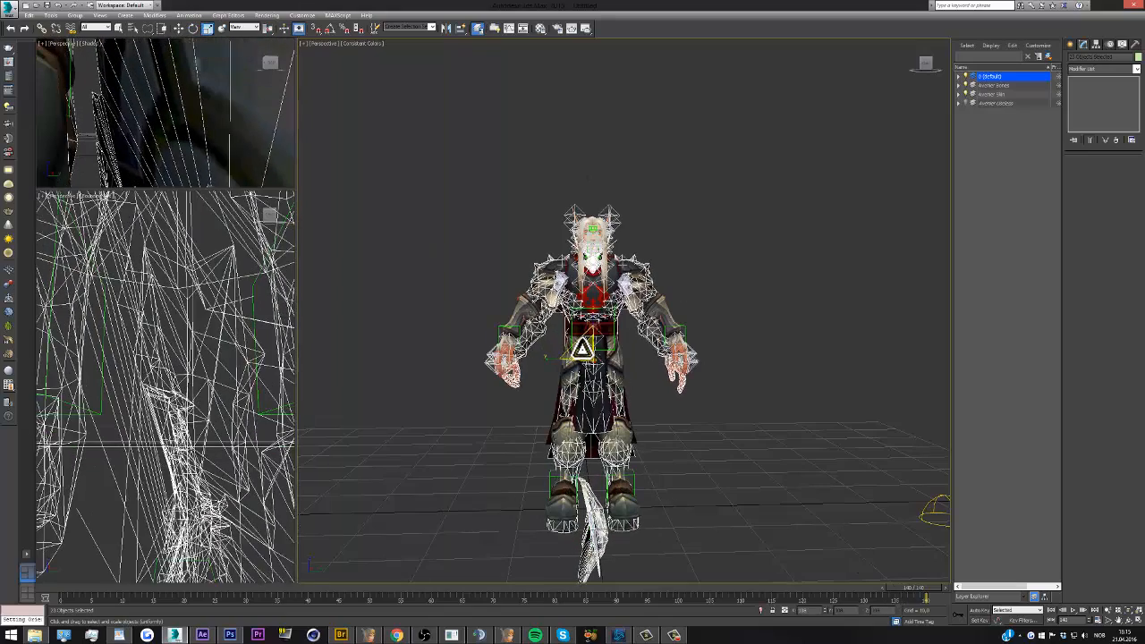
Reset the imported objects' X, Y and Z position coordinates to 0
left_click(178, 28)
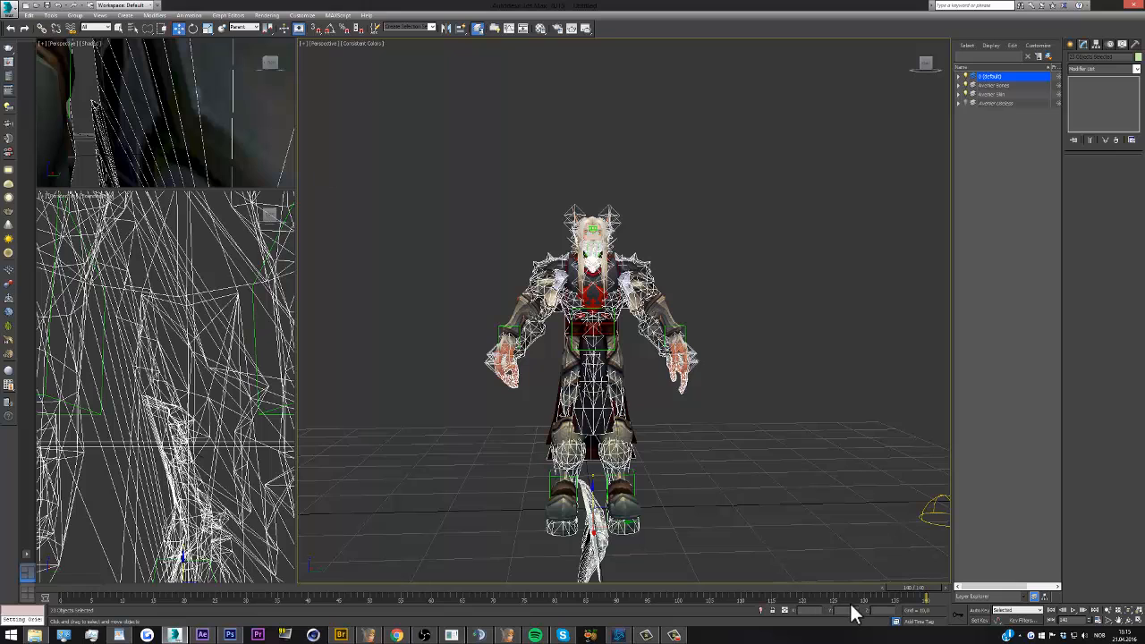
right_click(894, 610)
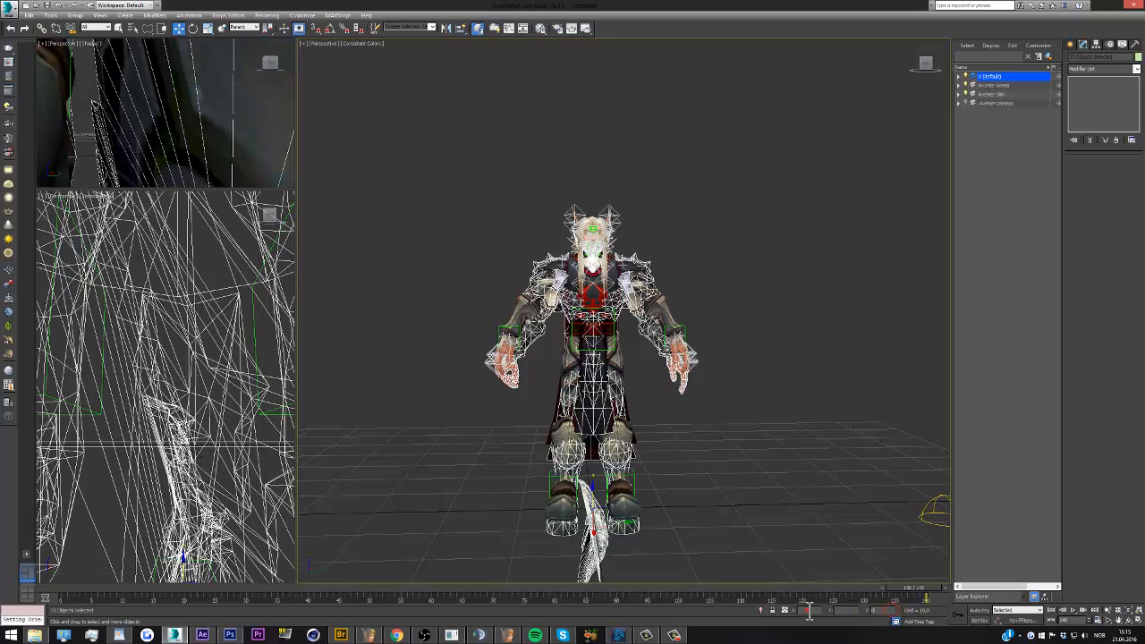
right_click(809, 611)
right_click(856, 611)
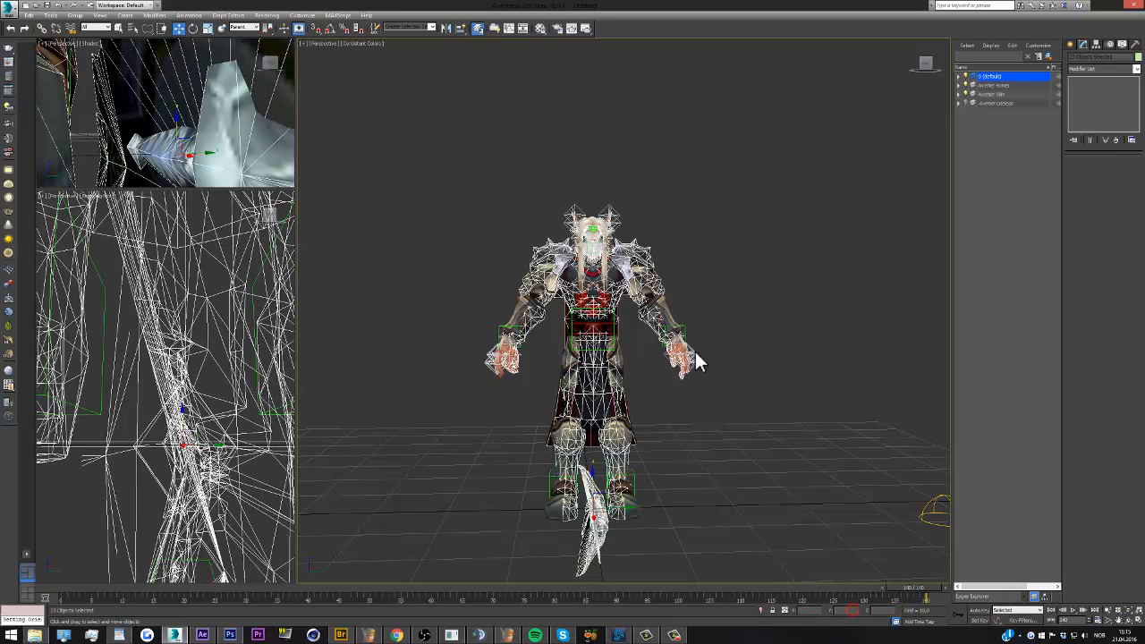
Fine-tune the imported objects' uniform scale to match the rigged character's height, zeroing their position after scaling
left_click(207, 28)
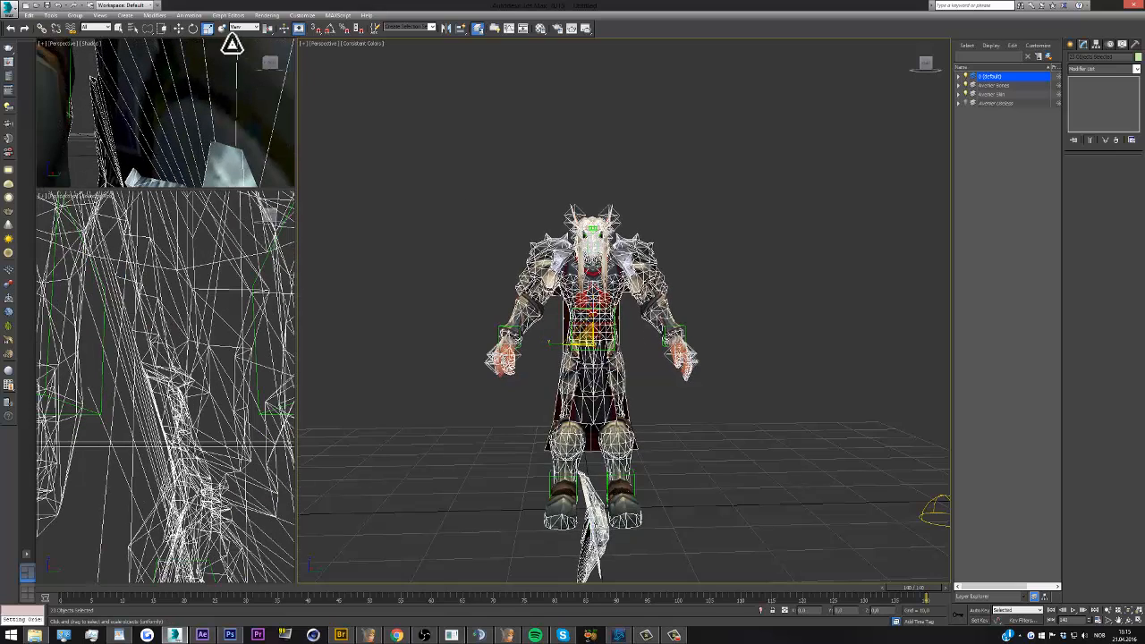
left_click(180, 29)
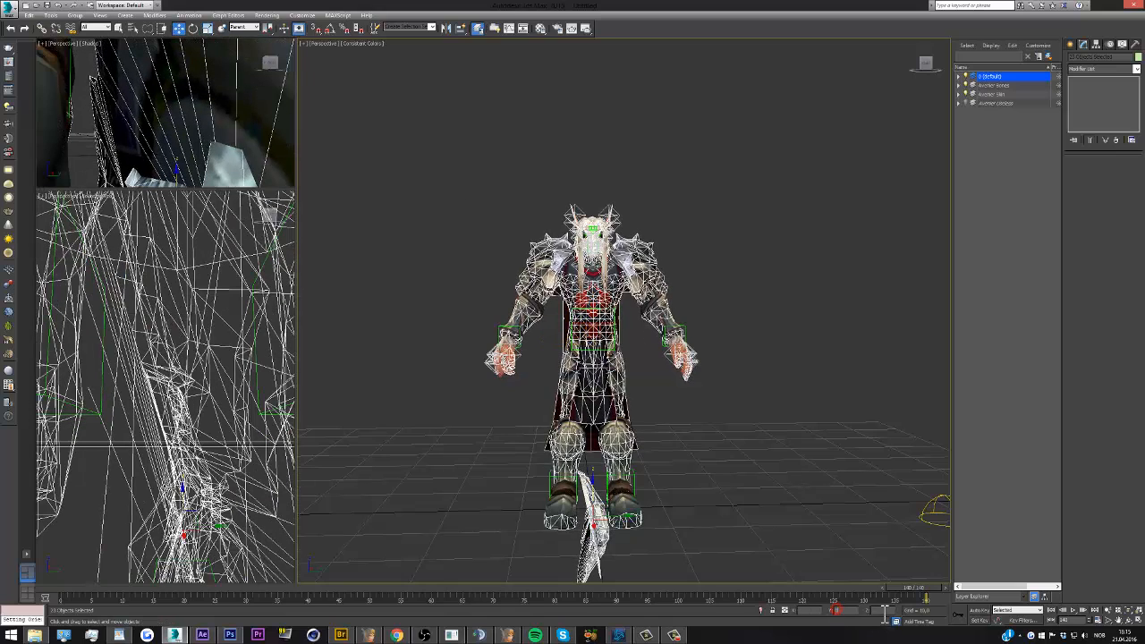
right_click(886, 612)
right_click(816, 611)
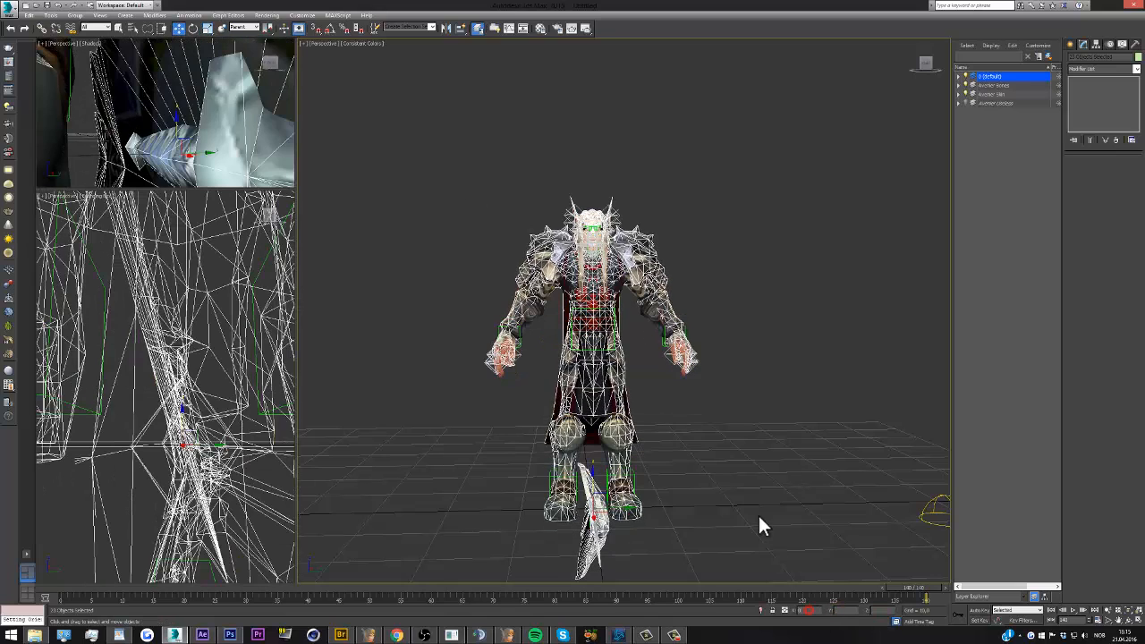
left_click(204, 28)
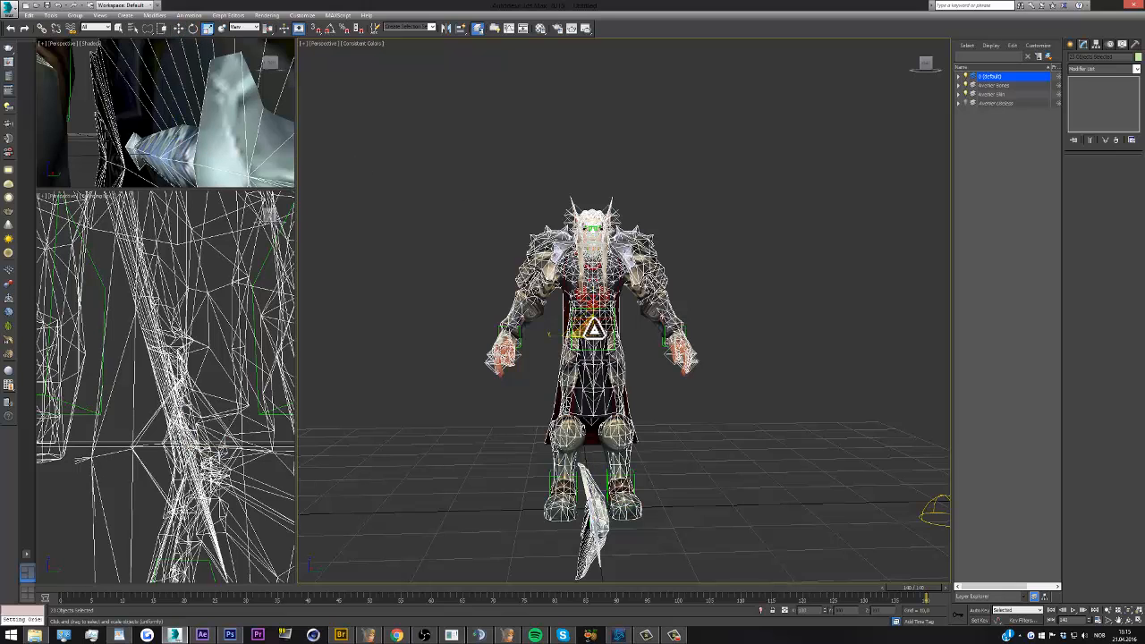
left_click(179, 28)
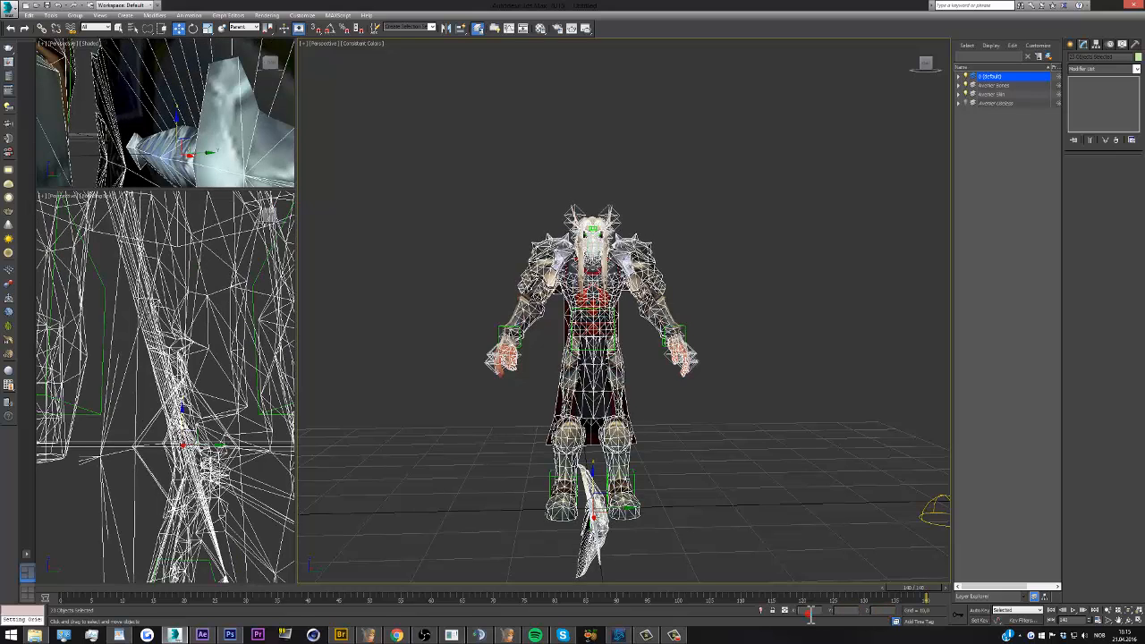
Frame the aligned objects in the wireframe view, deselect them, and hide the character's bones and skin layers
left_click(711, 388)
key("ctrl+a")
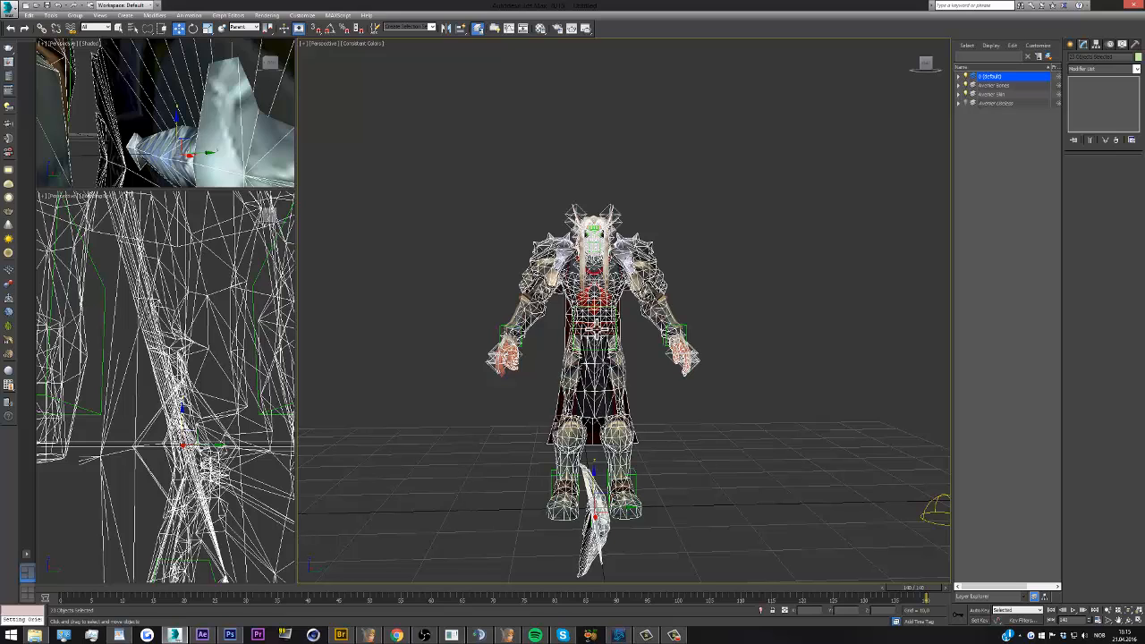
key("z")
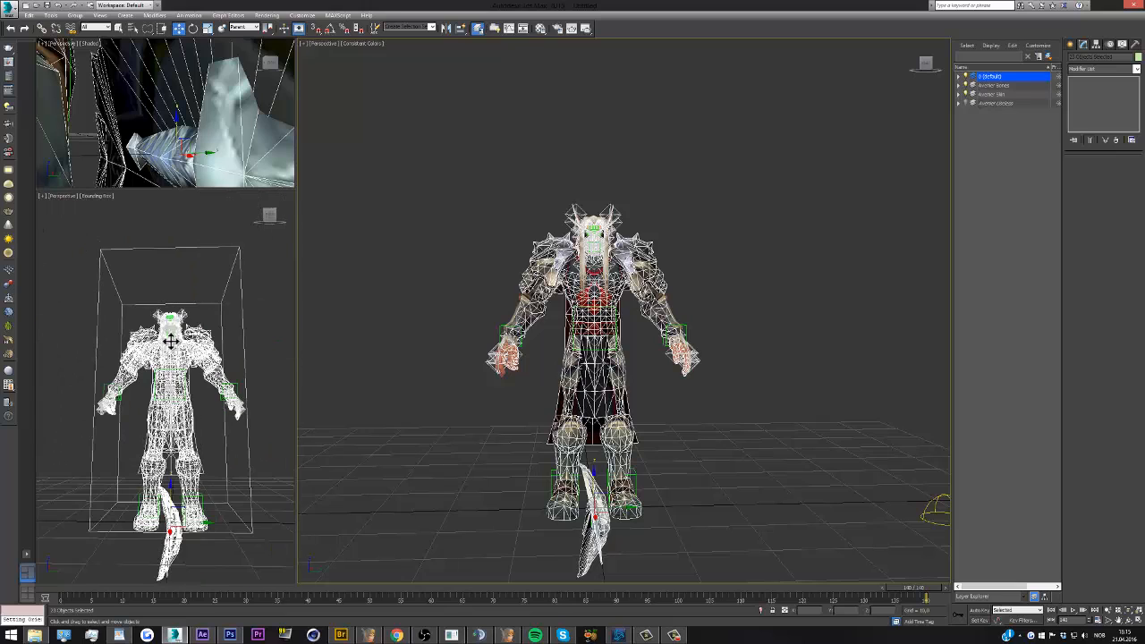
scroll(171, 342, "up", 5)
left_click(475, 237)
scroll(586, 245, "up", 5)
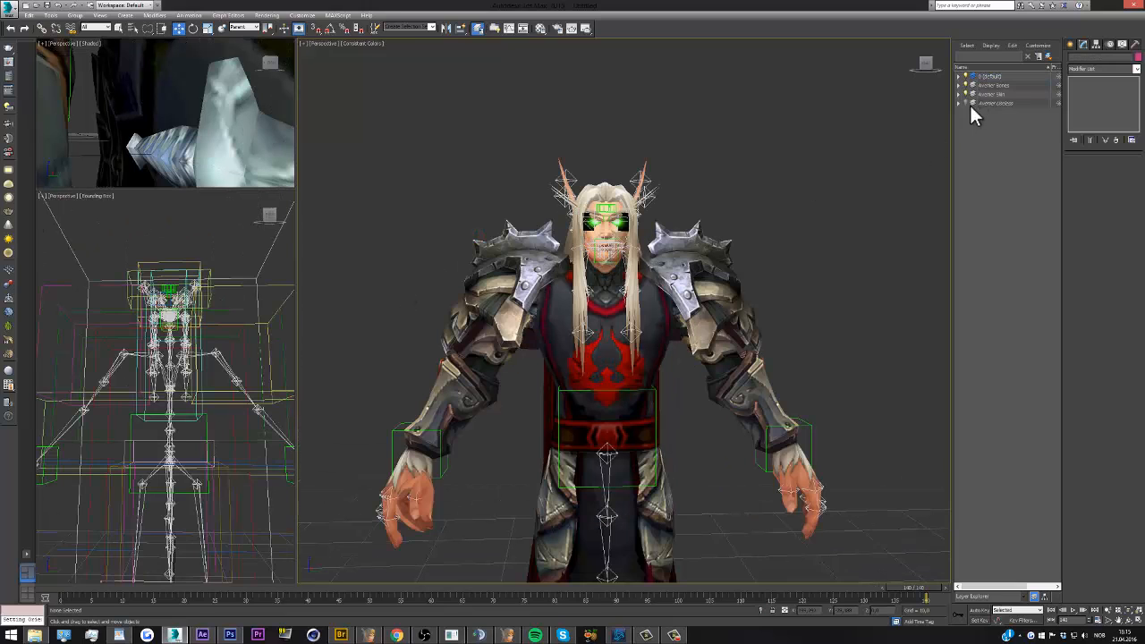
left_click(967, 86)
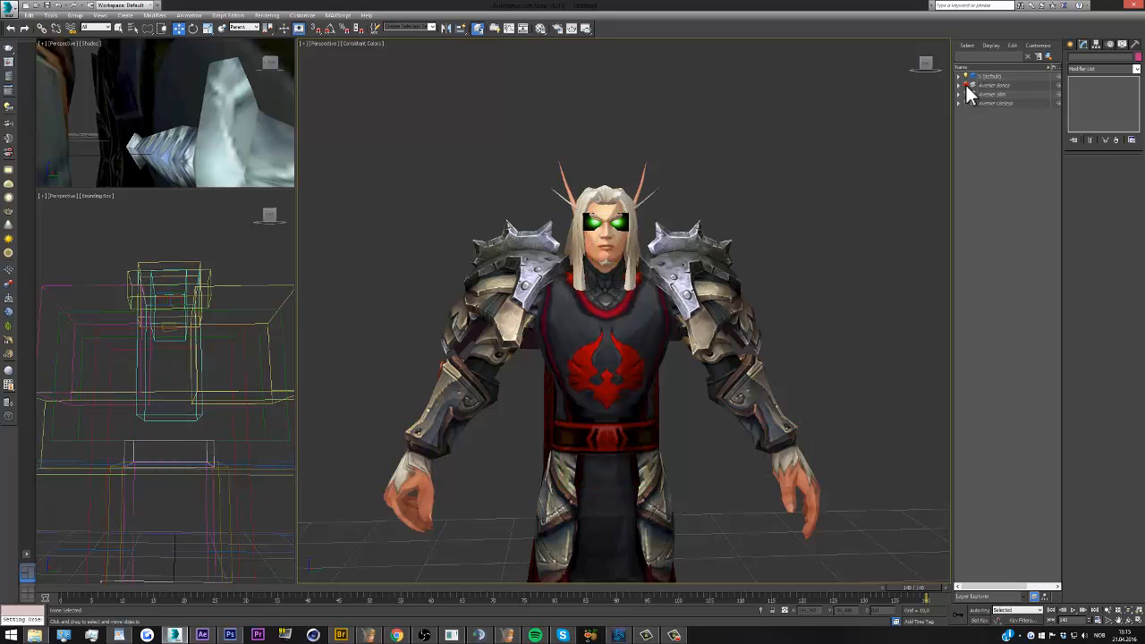
Delete the imported model's eye glows, head, hair, torso, arms, hands, robe and legs, sparing the shoulder armor and weapon
left_click(620, 217)
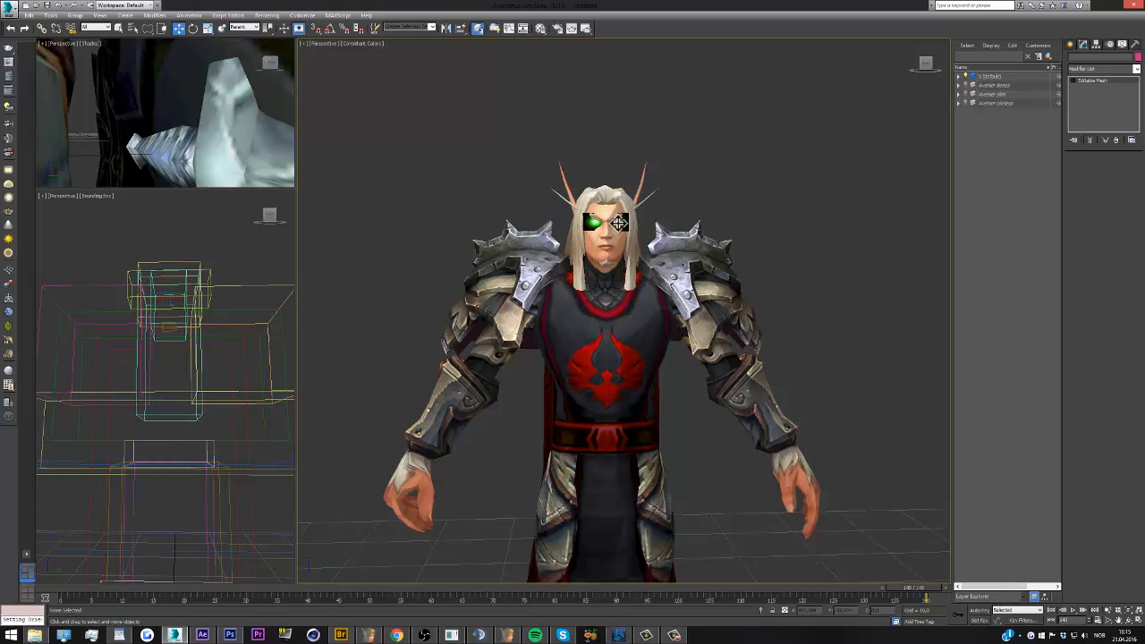
scroll(620, 218, "up", 3)
left_click(977, 77)
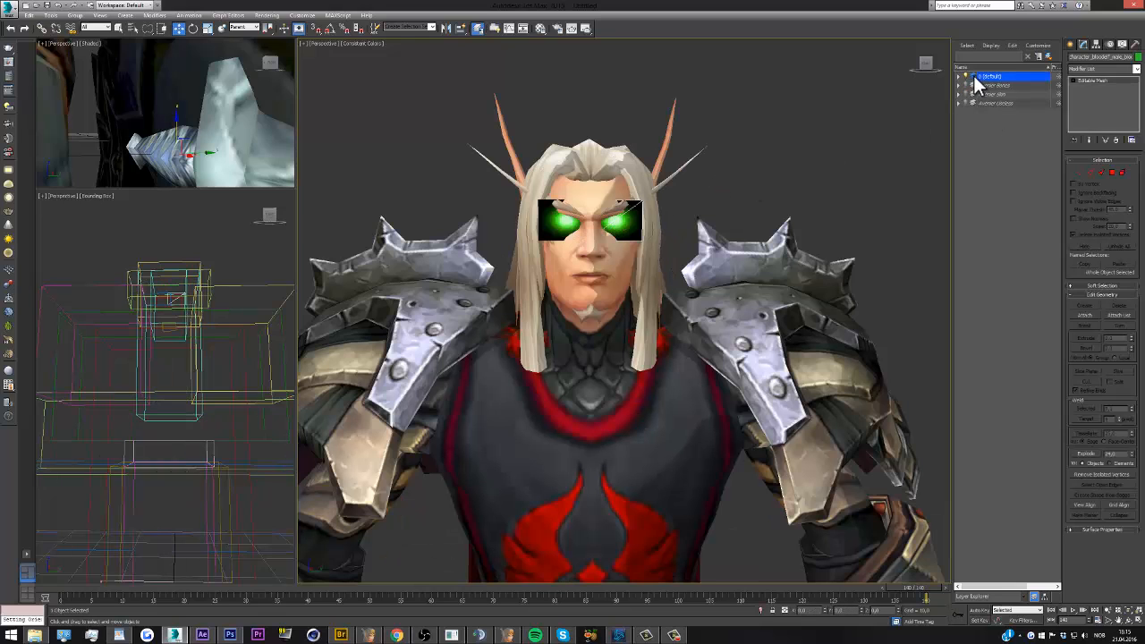
left_click(564, 222, "ctrl")
left_click(579, 267, "ctrl")
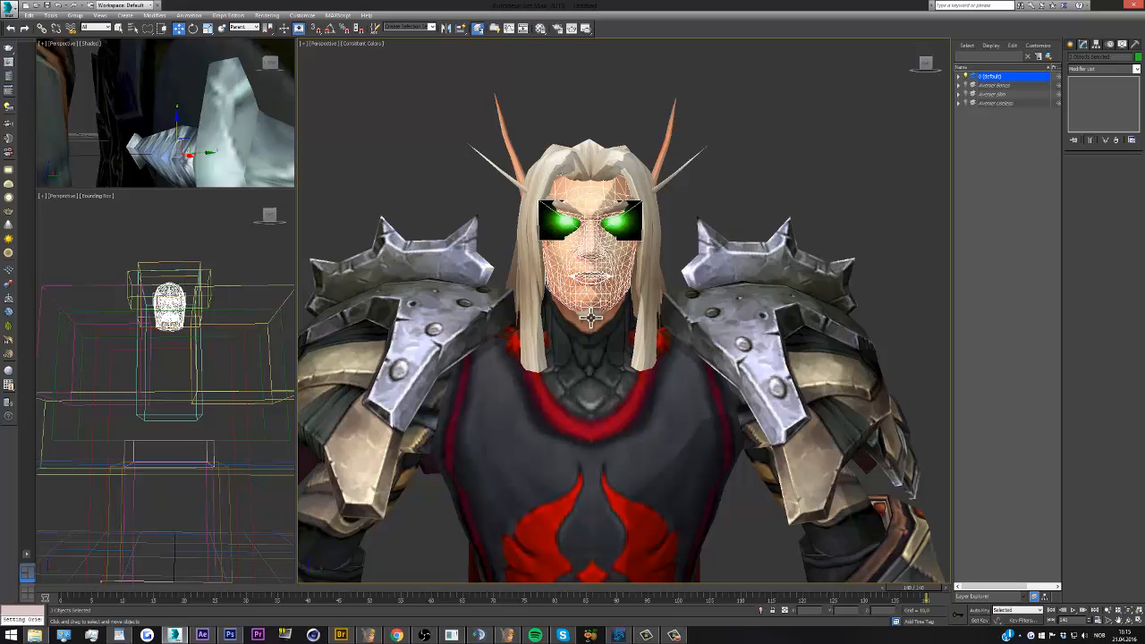
left_click(506, 199, "ctrl")
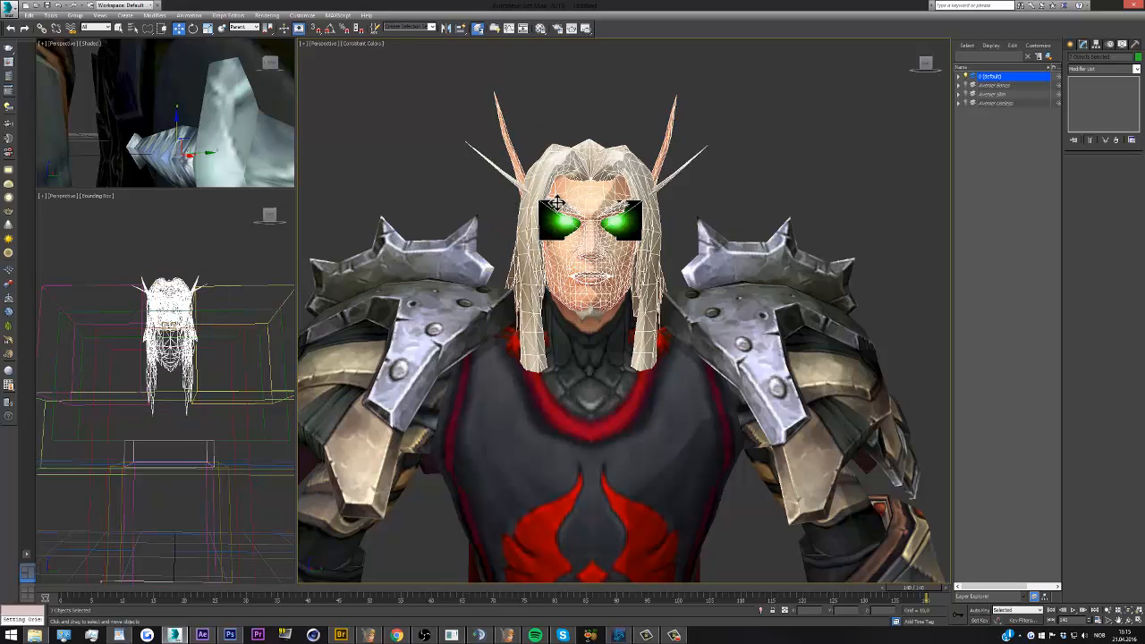
scroll(557, 210, "down", 5)
scroll(577, 242, "up", 2)
left_click(606, 266, "ctrl")
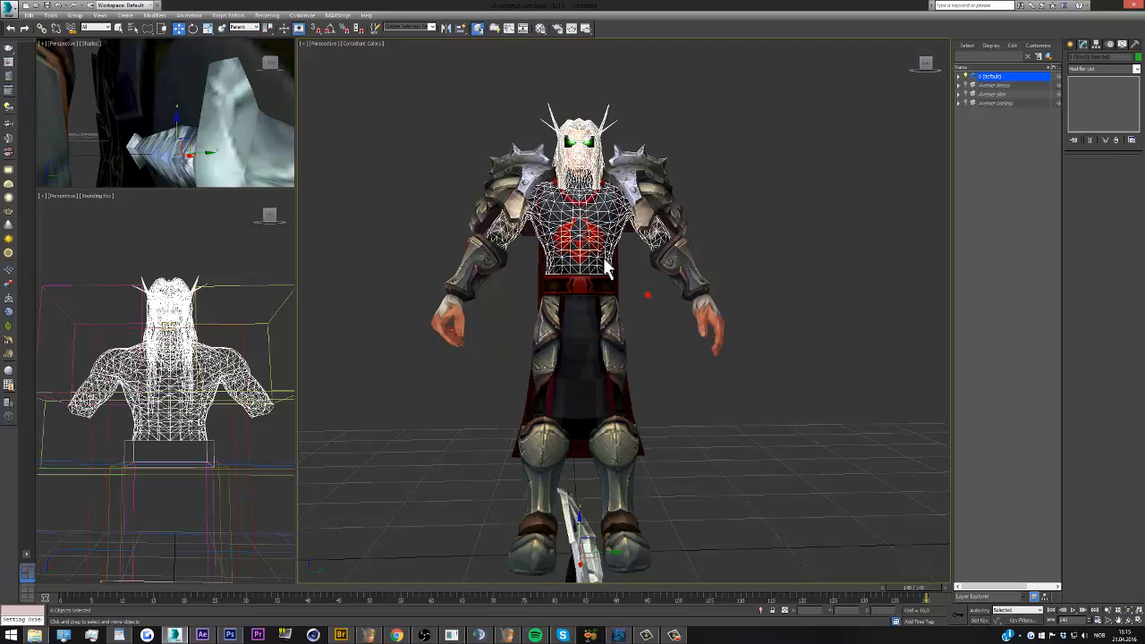
left_click(594, 349, "ctrl")
left_click_drag(729, 365, 672, 343, "ctrl")
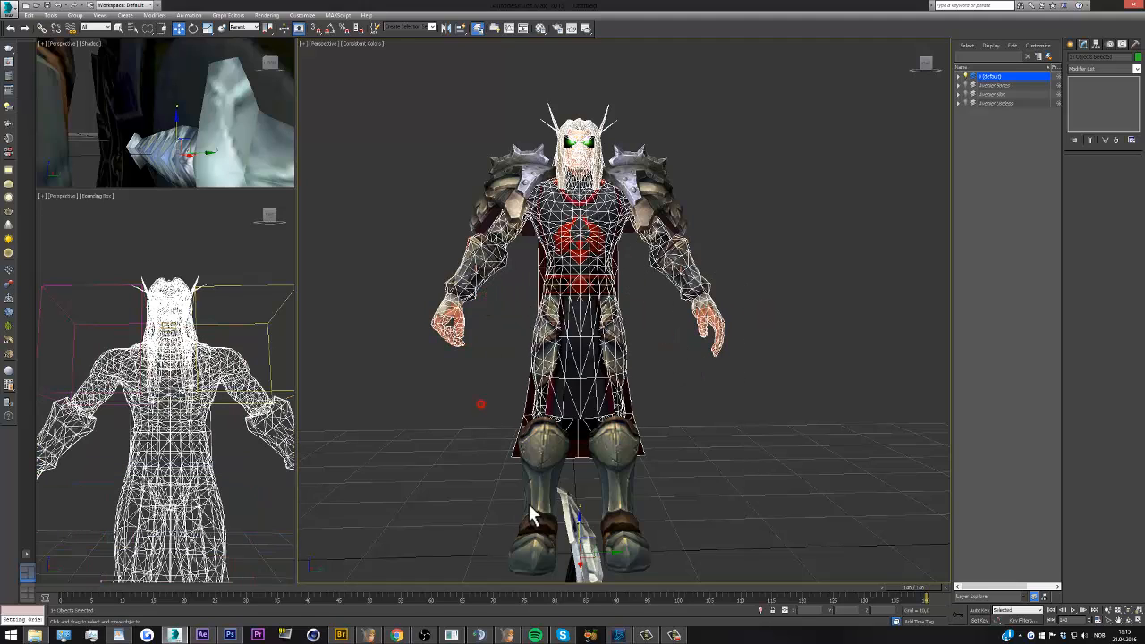
left_click(594, 431, "ctrl")
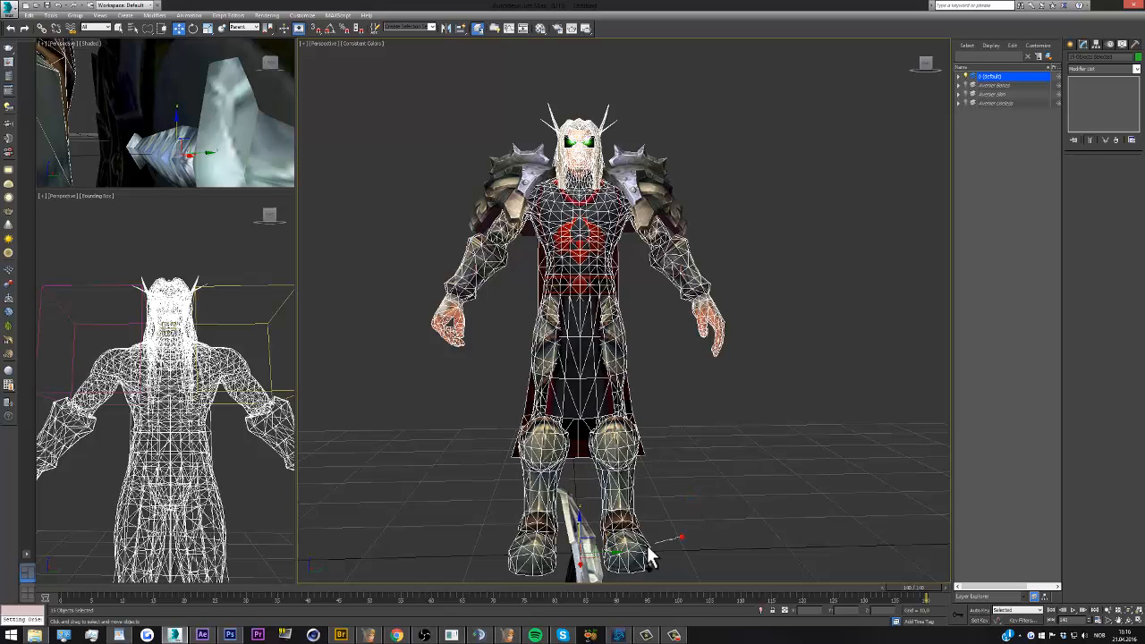
left_click(30, 16)
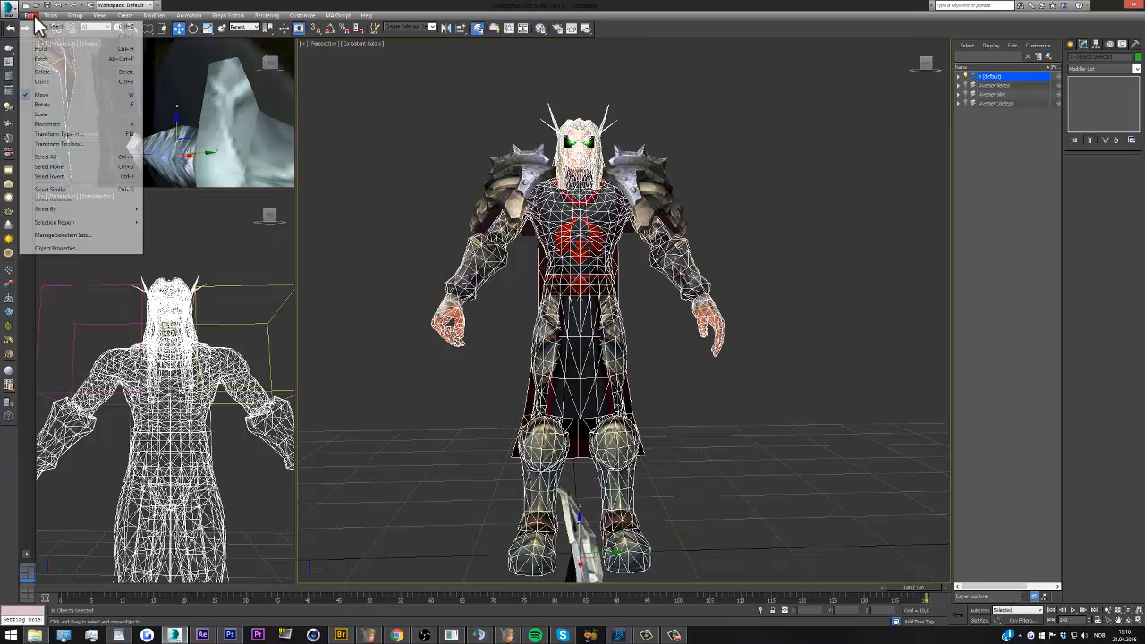
left_click(35, 71)
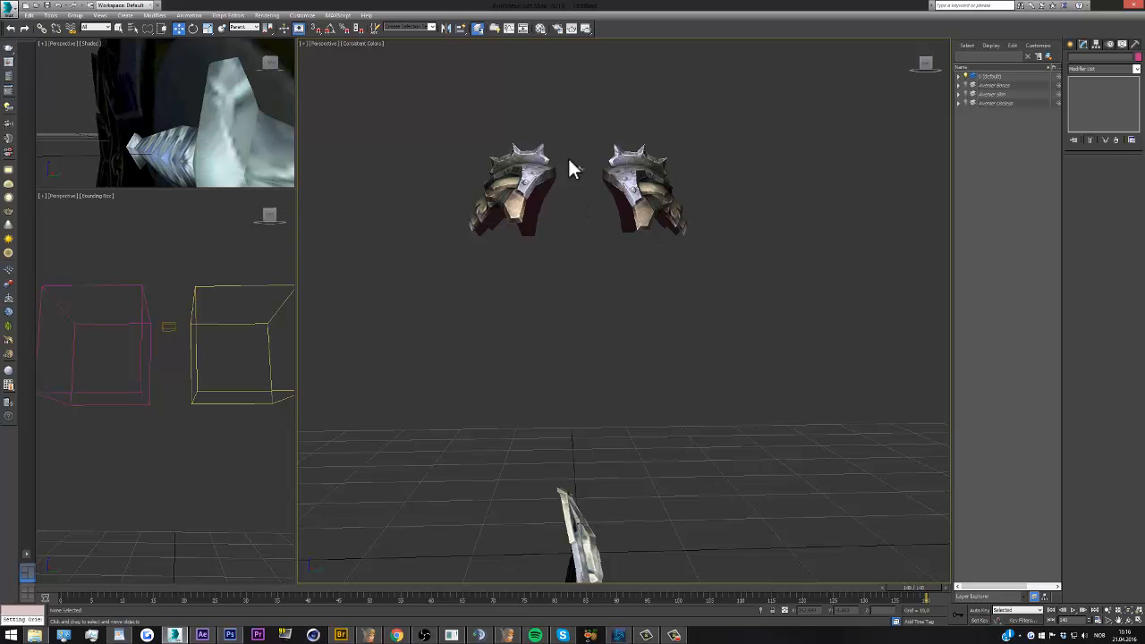
Delete the small leftover mesh piece floating between the two shoulder armor pieces
left_click(573, 142)
left_click(29, 15)
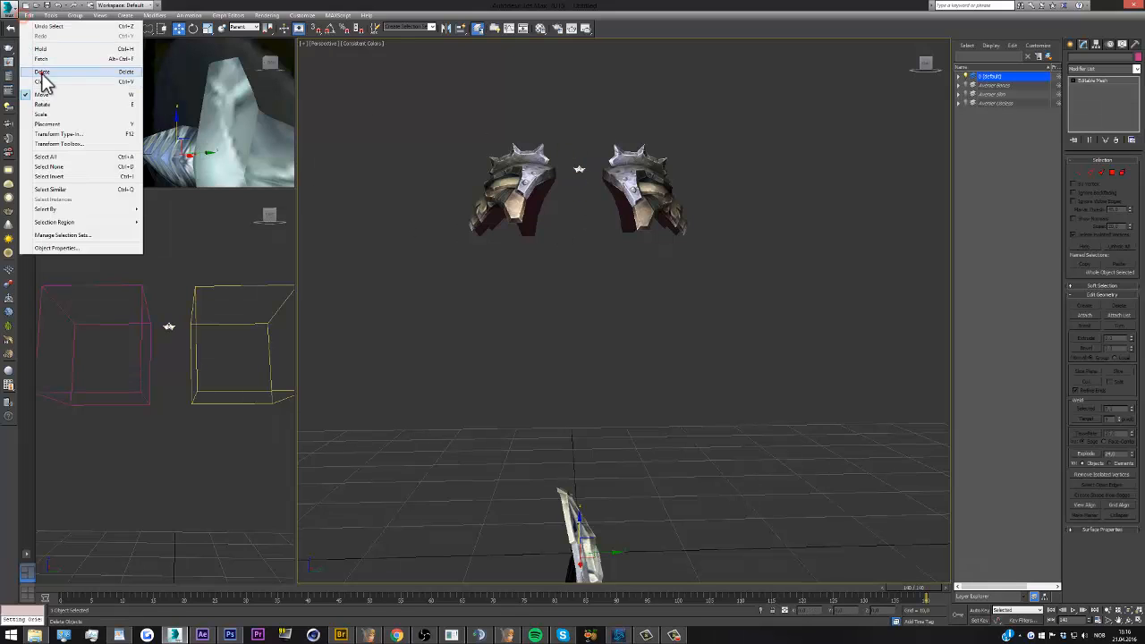
left_click(36, 72)
Check the remaining weapon mesh, then unhide the character's bones and skin layers and clear the selection
left_click(493, 359)
scroll(570, 508, "down", 3)
scroll(564, 541, "up", 3)
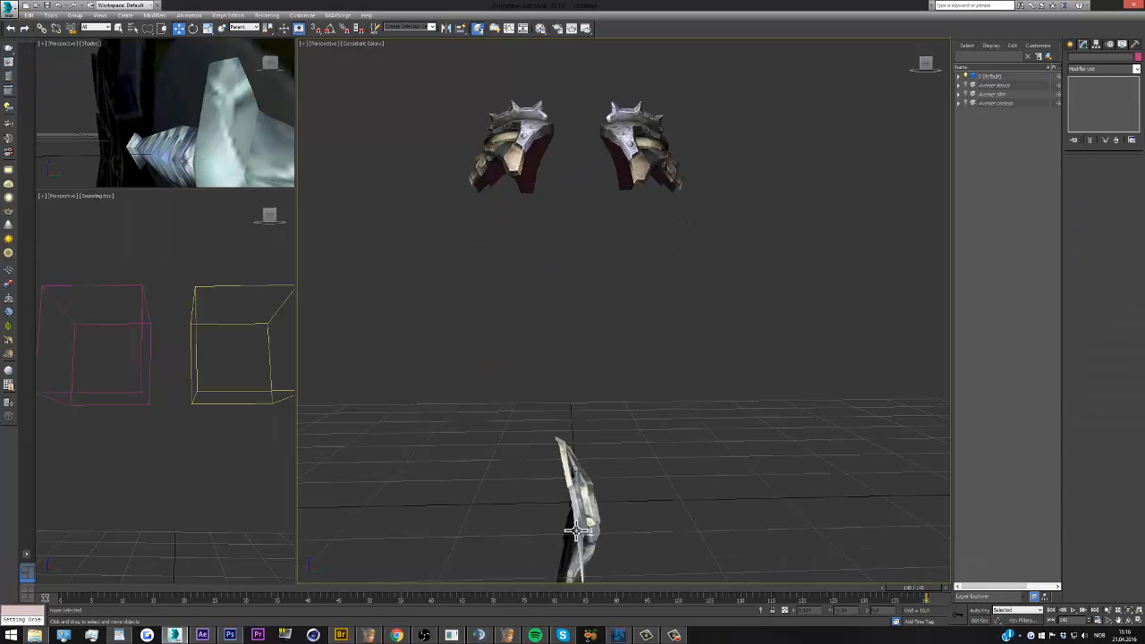
left_click(576, 530)
left_click_drag(932, 61, 903, 136)
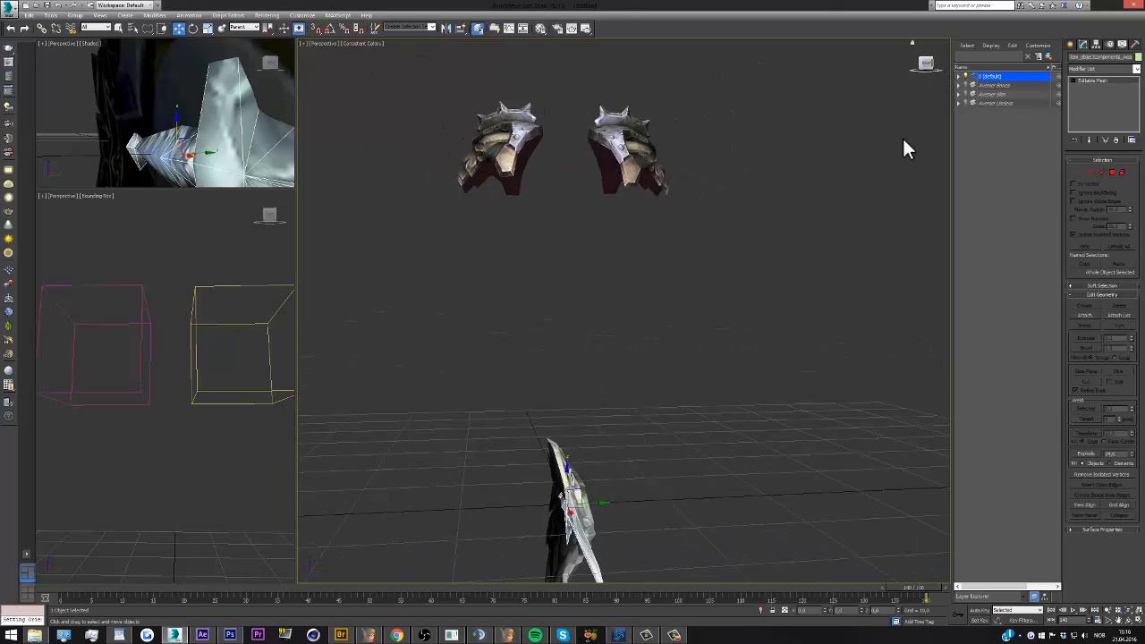
left_click(965, 94)
left_click(964, 85)
left_click(798, 303)
scroll(798, 303, "down", 3)
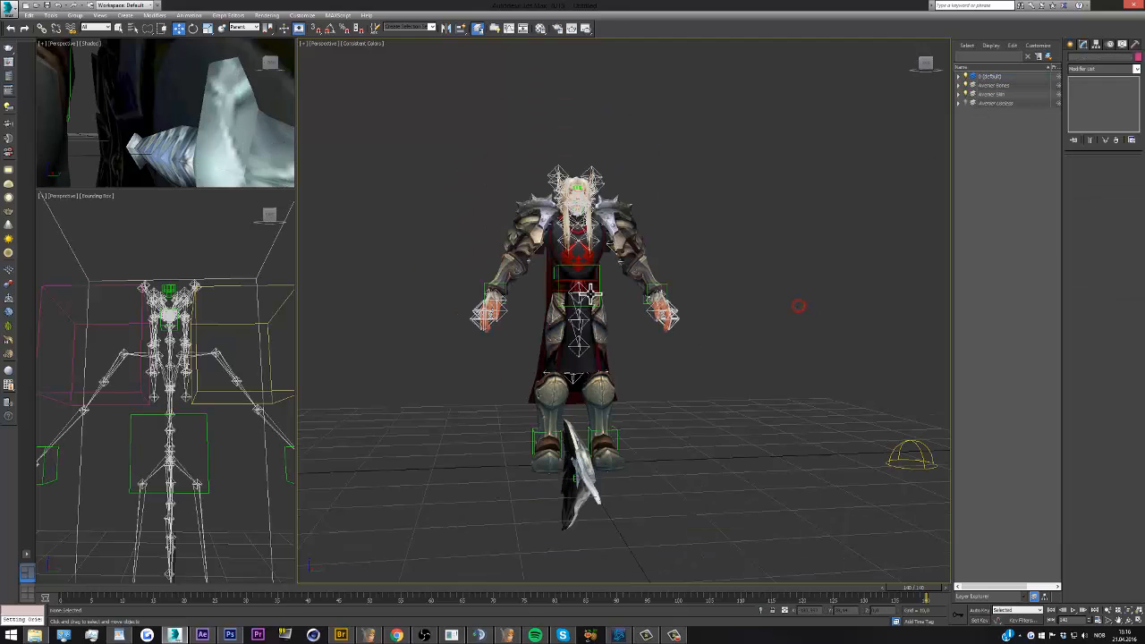
scroll(798, 304, "up", 5)
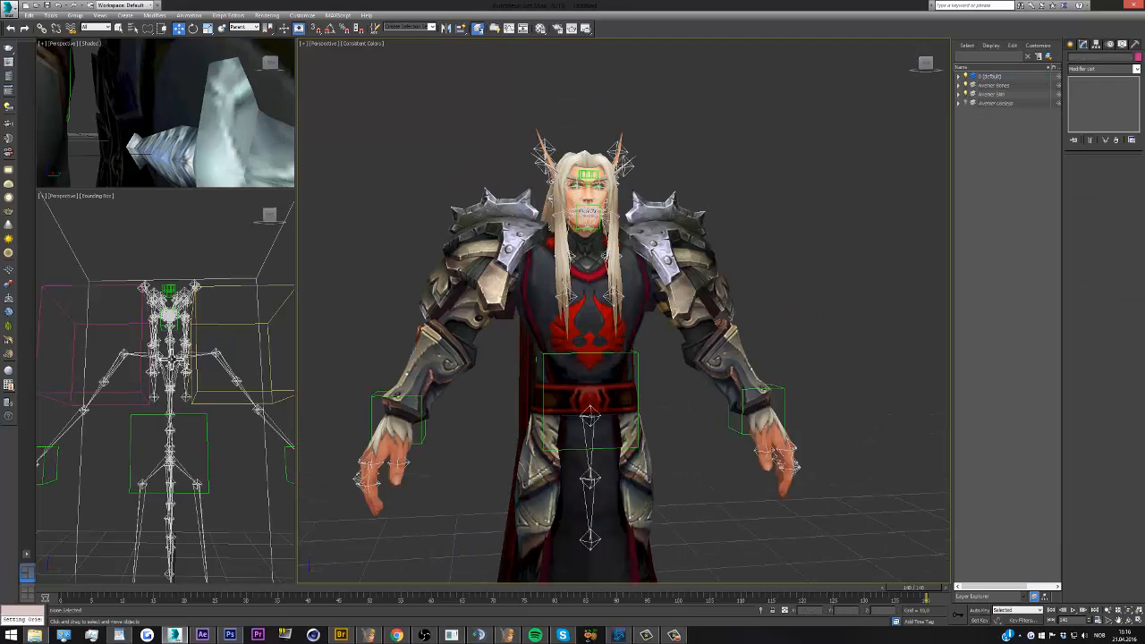
Link both shoulder armor pieces to the rig's upper spine bone with Select and Link, using the bounding-box view
left_click(196, 329)
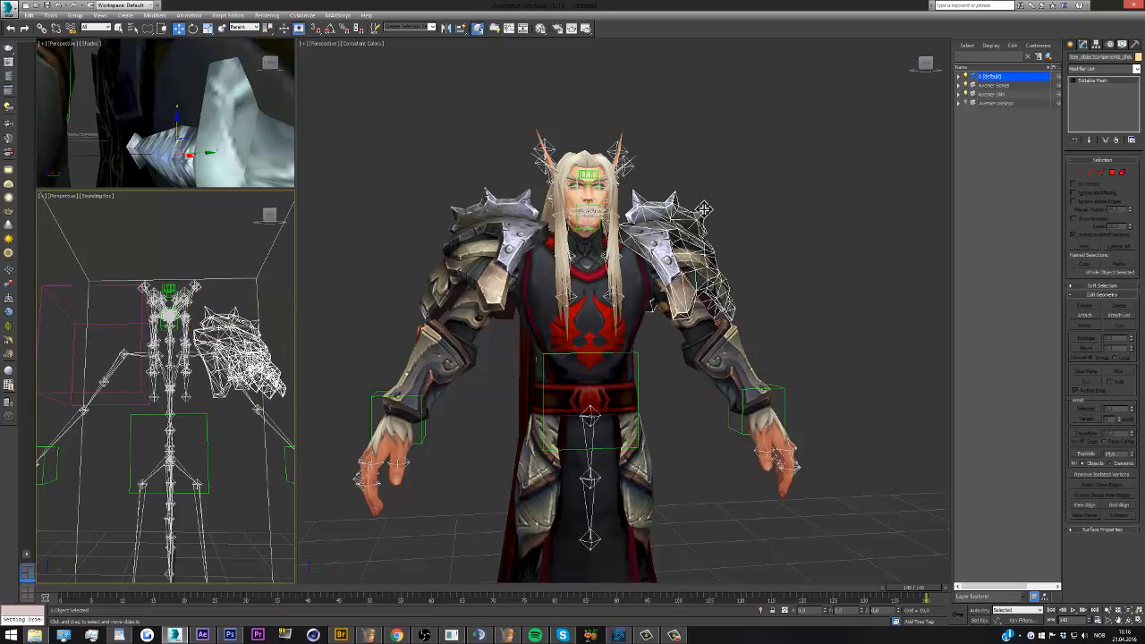
left_click(930, 62)
key("ctrl+z")
left_click(921, 62)
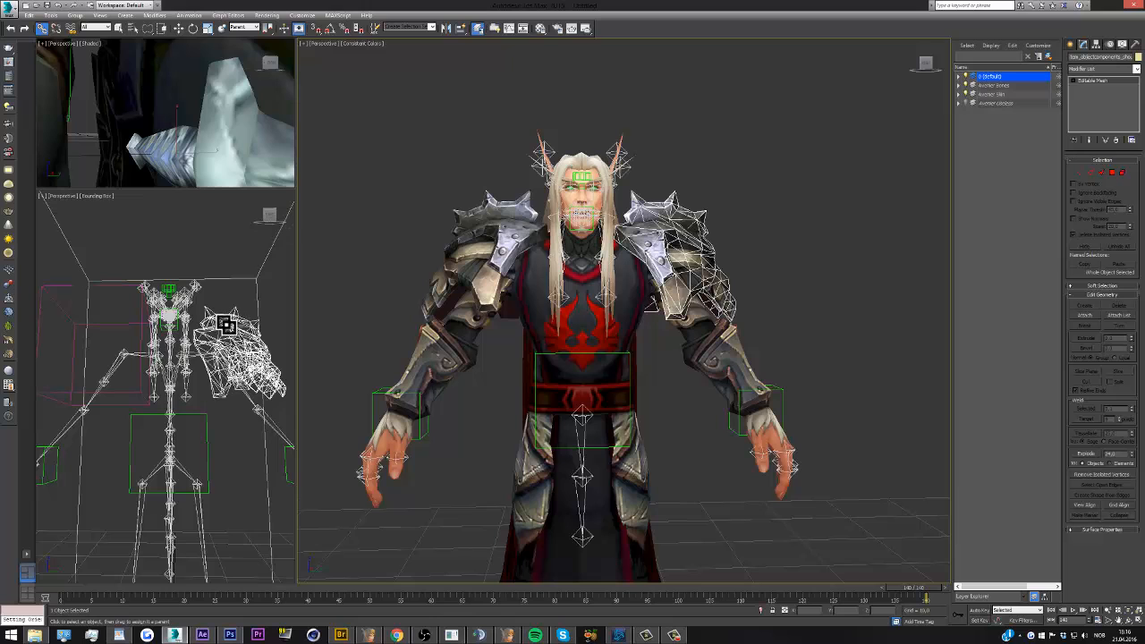
scroll(182, 355, "up", 6)
left_click(277, 213)
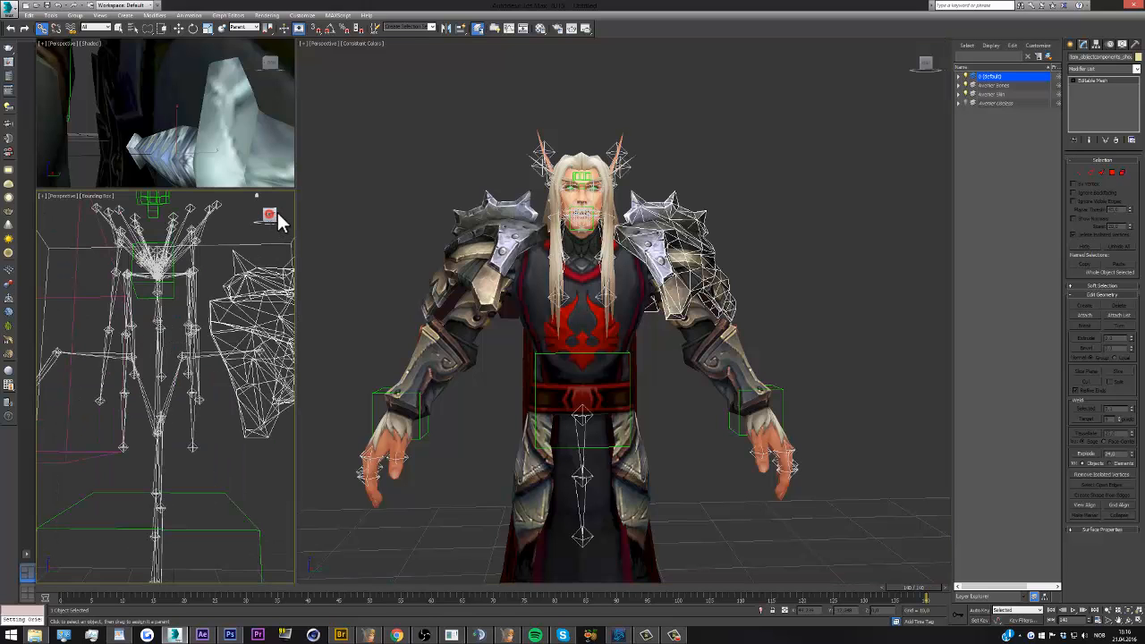
left_click(274, 213)
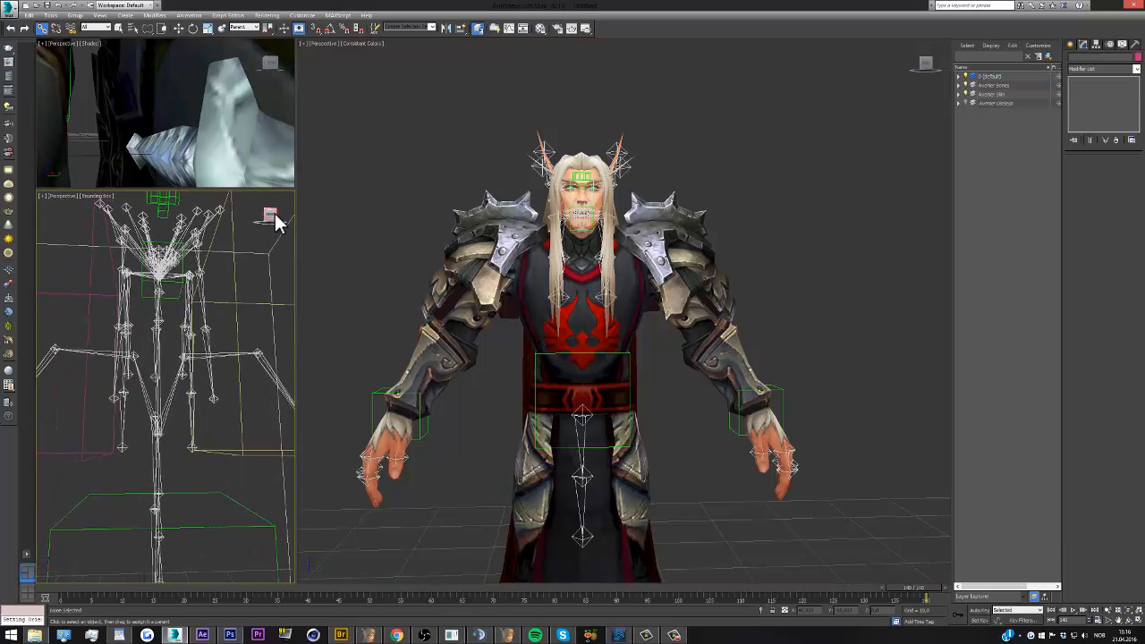
left_click(235, 331)
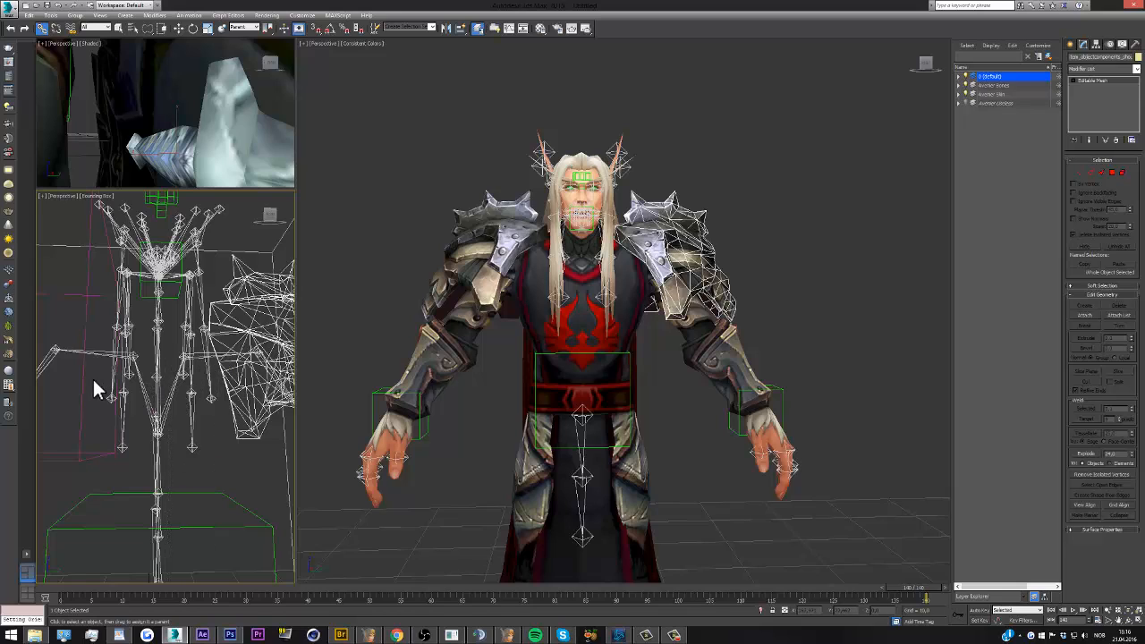
left_click_drag(82, 382, 160, 347)
left_click(165, 328)
scroll(162, 324, "down", 5)
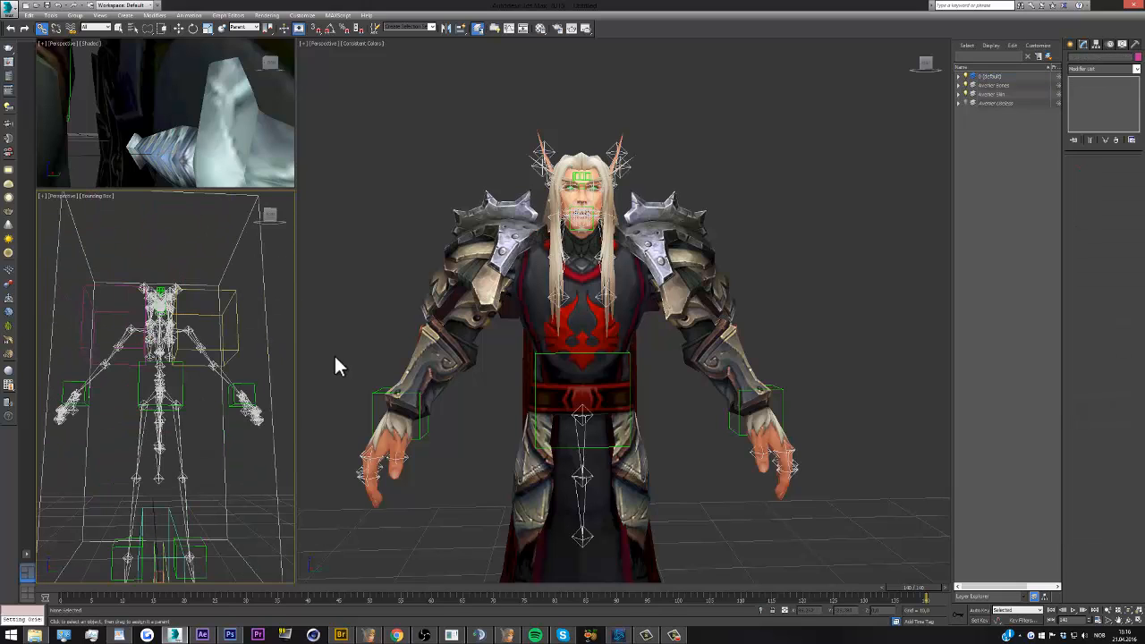
Try raising the shield from the floor to the character's torso and rotating it 180 degrees about the Z axis
scroll(519, 277, "down", 5)
scroll(540, 451, "up", 3)
left_click(548, 501)
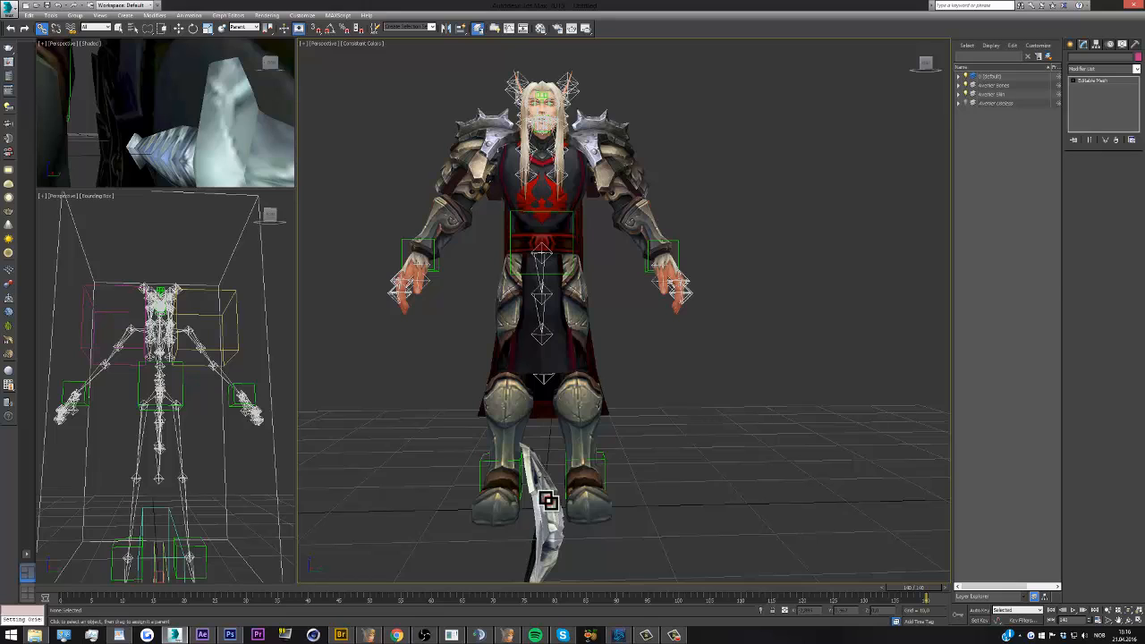
left_click(179, 28)
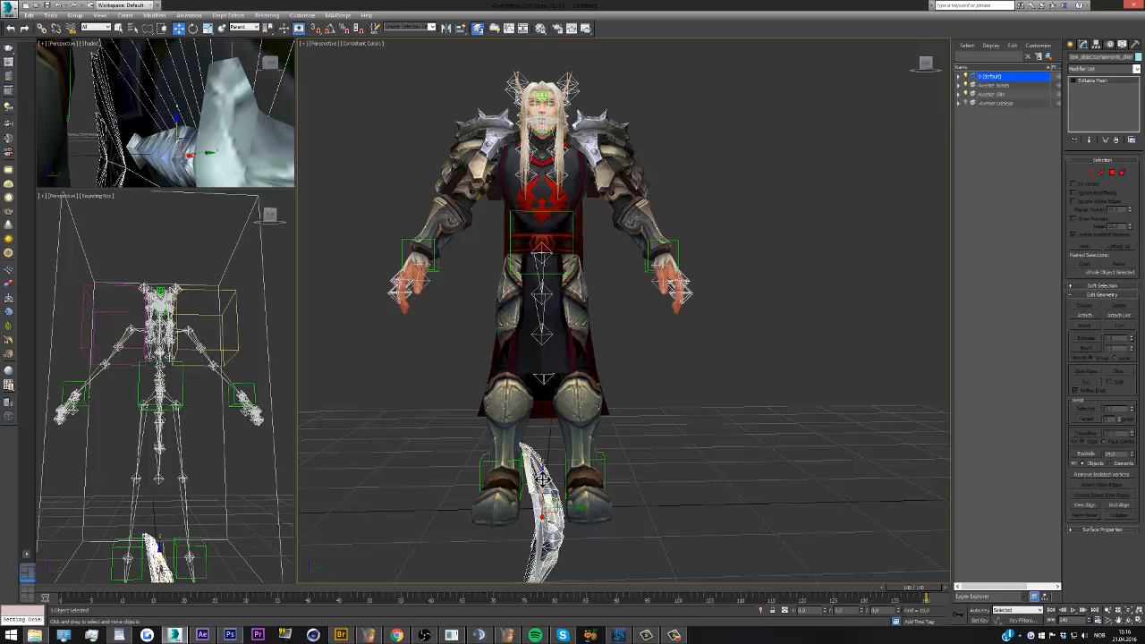
left_click_drag(542, 481, 222, 61)
left_click(193, 29)
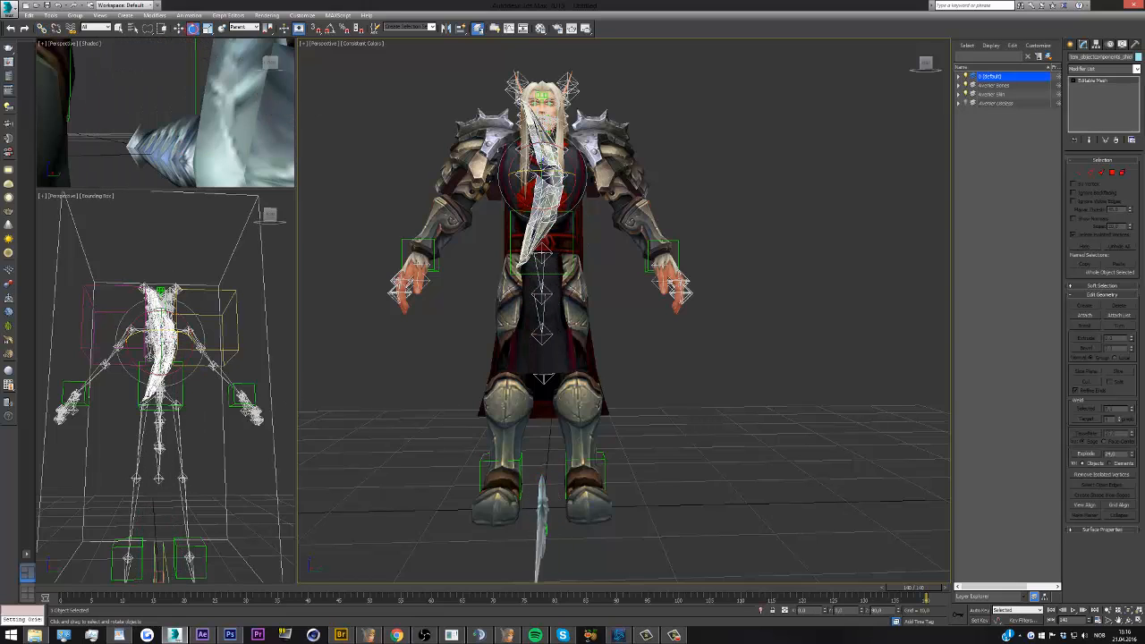
key("Return")
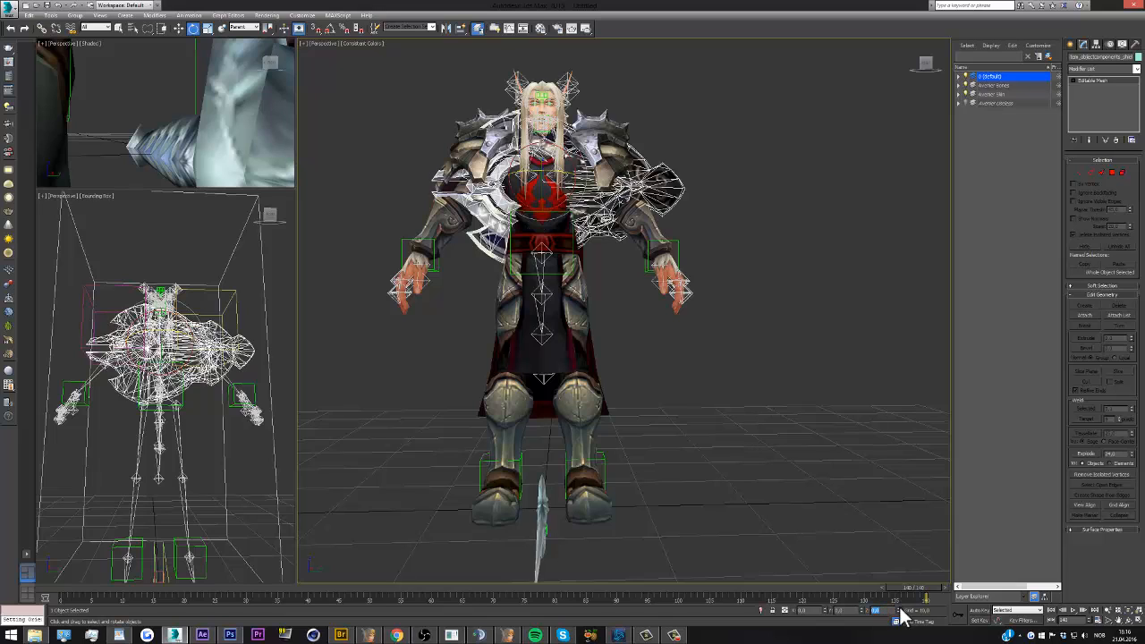
key("Return")
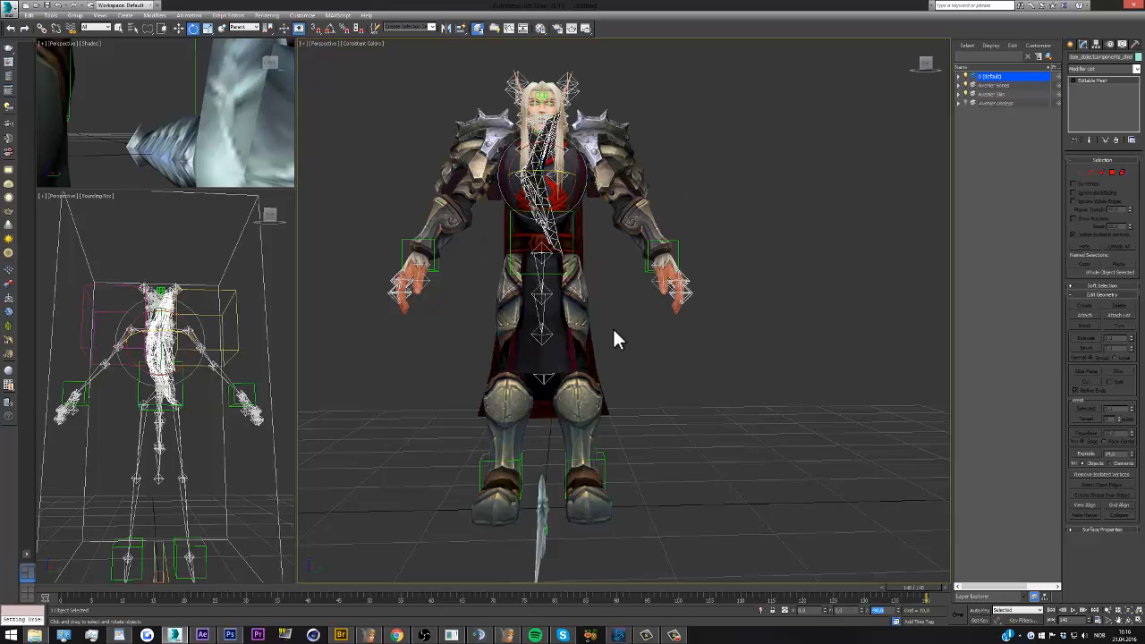
type("-180")
key("Return")
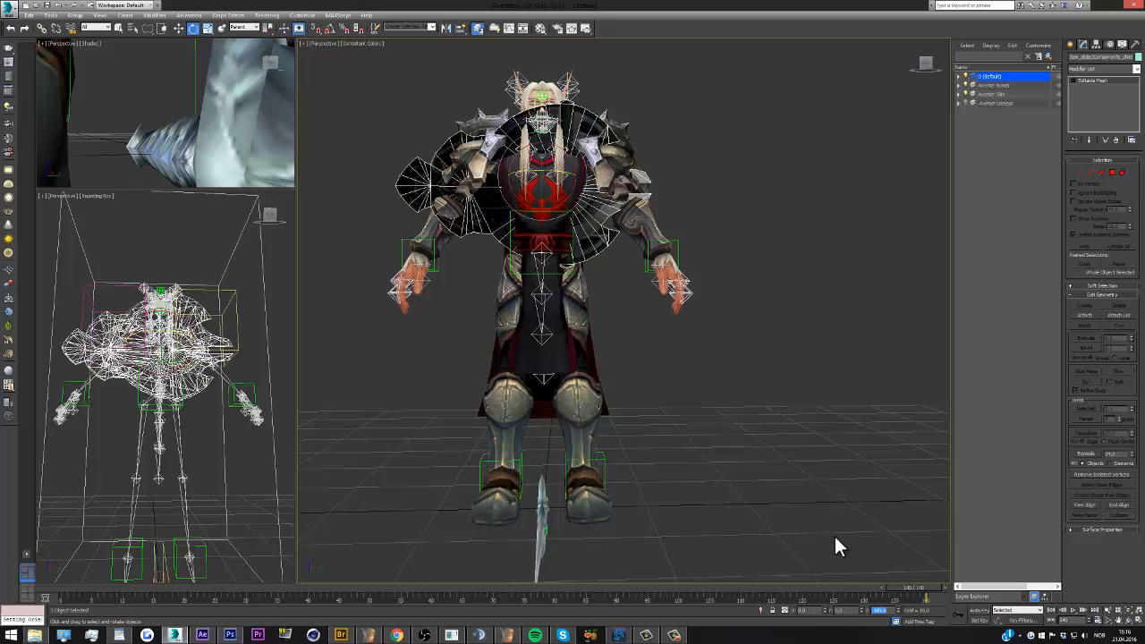
Try tilting the shield, placing it behind the character's back and linking it to an upper-body bone
left_click_drag(569, 154, 332, 30)
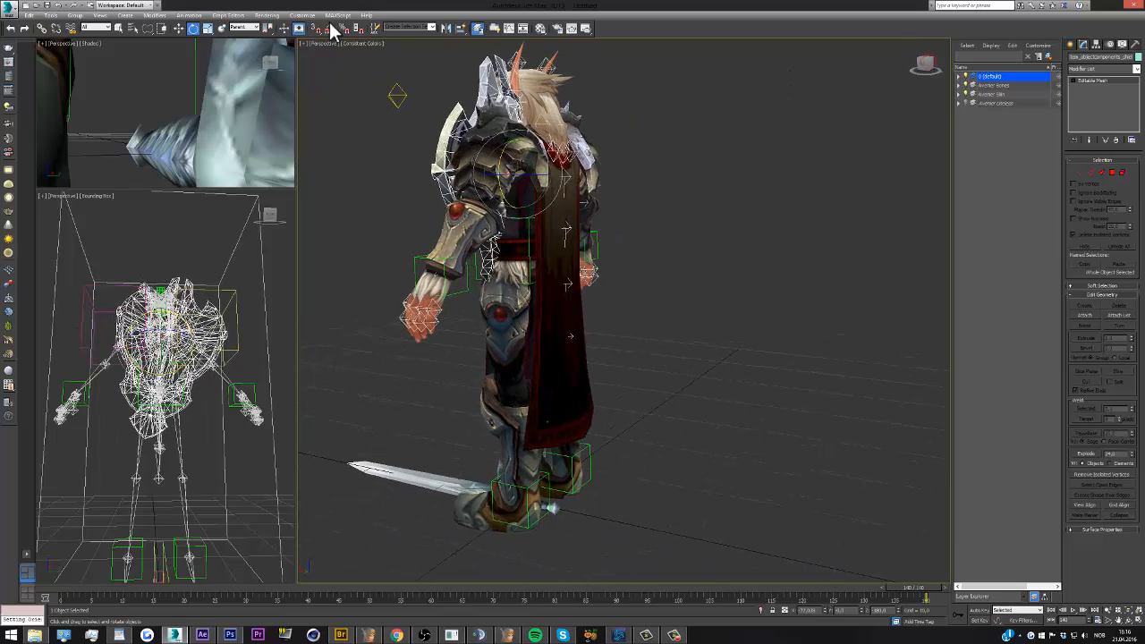
left_click(180, 28)
left_click_drag(516, 184, 559, 185)
left_click(42, 27)
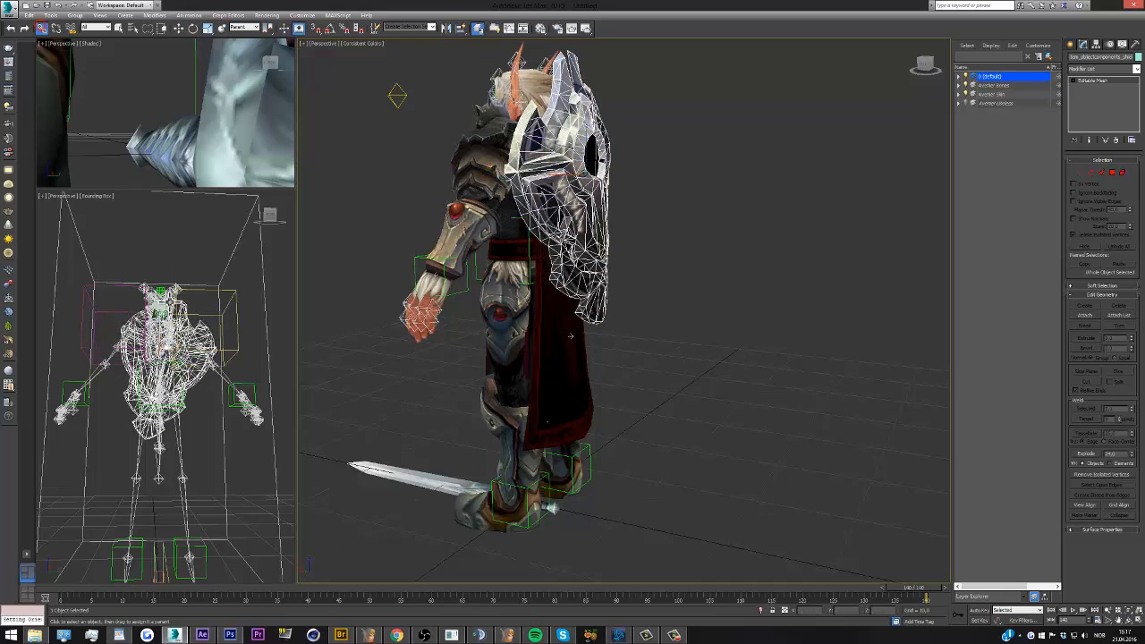
left_click(188, 332)
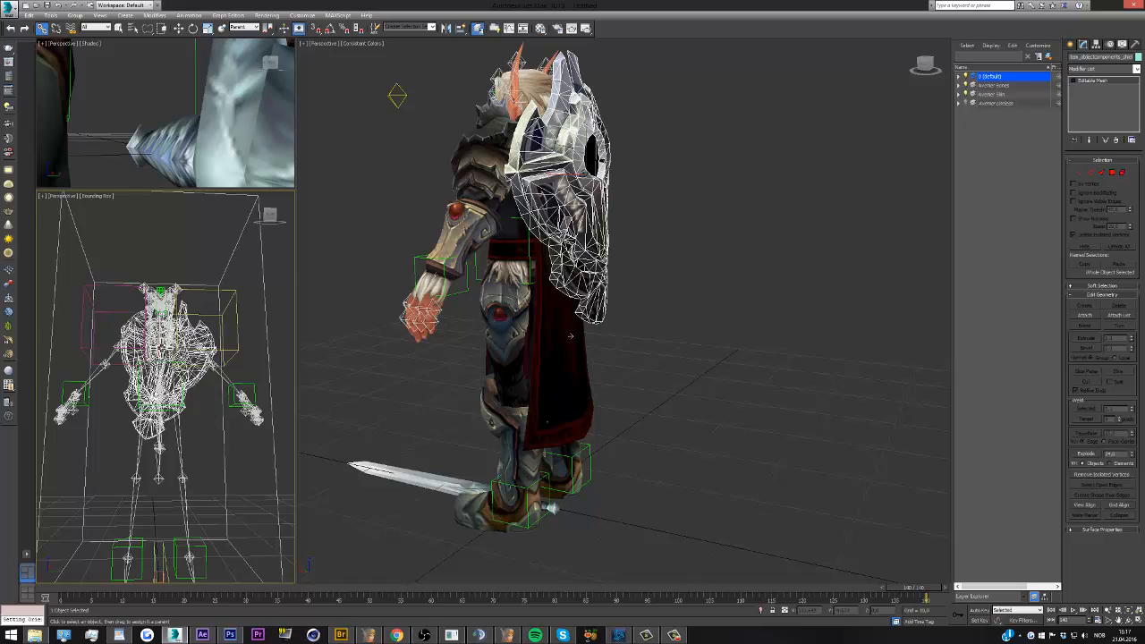
scroll(164, 348, "up", 3)
scroll(164, 347, "down", 3)
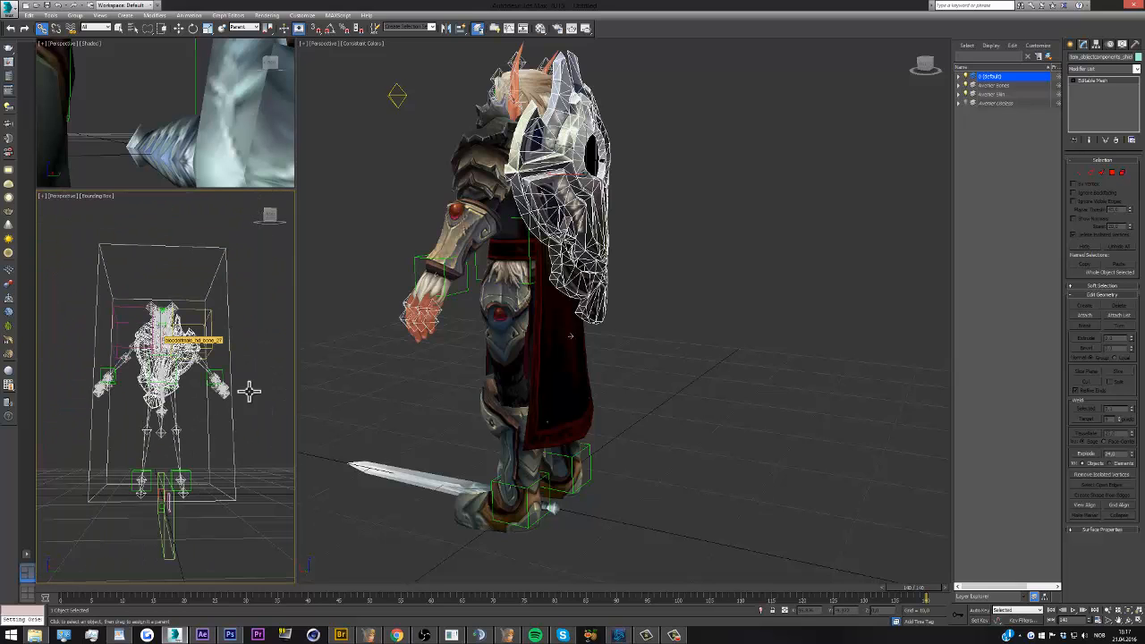
Undo the shield's placement and rotations until it is back at the character's feet, and clear the selection
middle_click(511, 456)
key("ctrl+z")
key("ctrl+z")
key("ctrl+z")
key("ctrl+z")
key("ctrl+z")
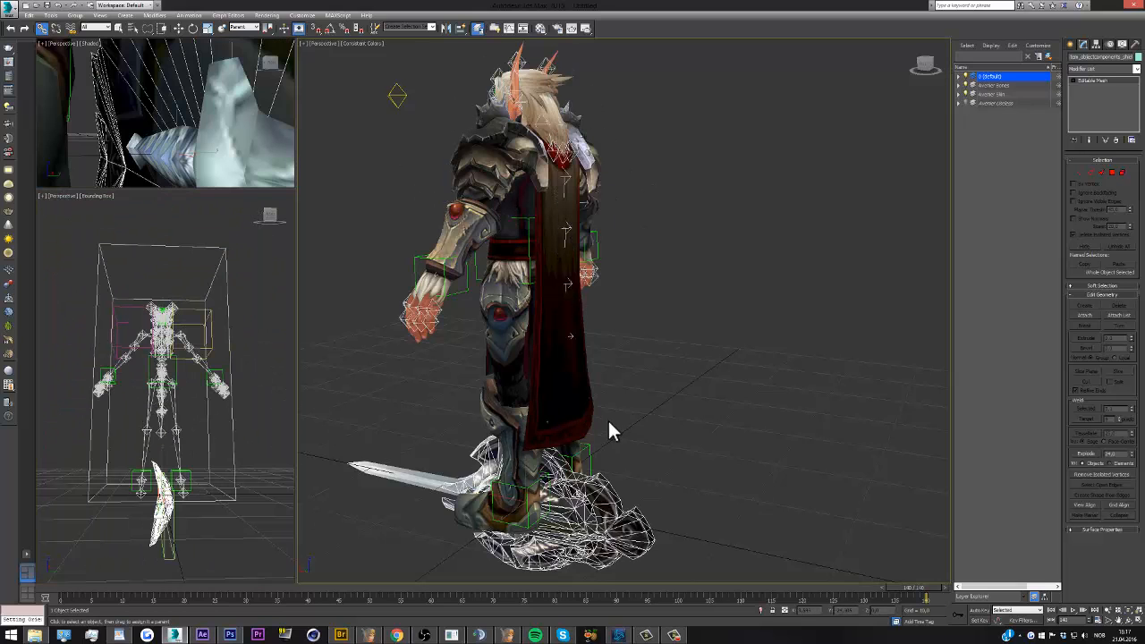
left_click(736, 344)
Show the character from the front and sample the shoulder armor's material into the Material Editor
left_click(924, 64)
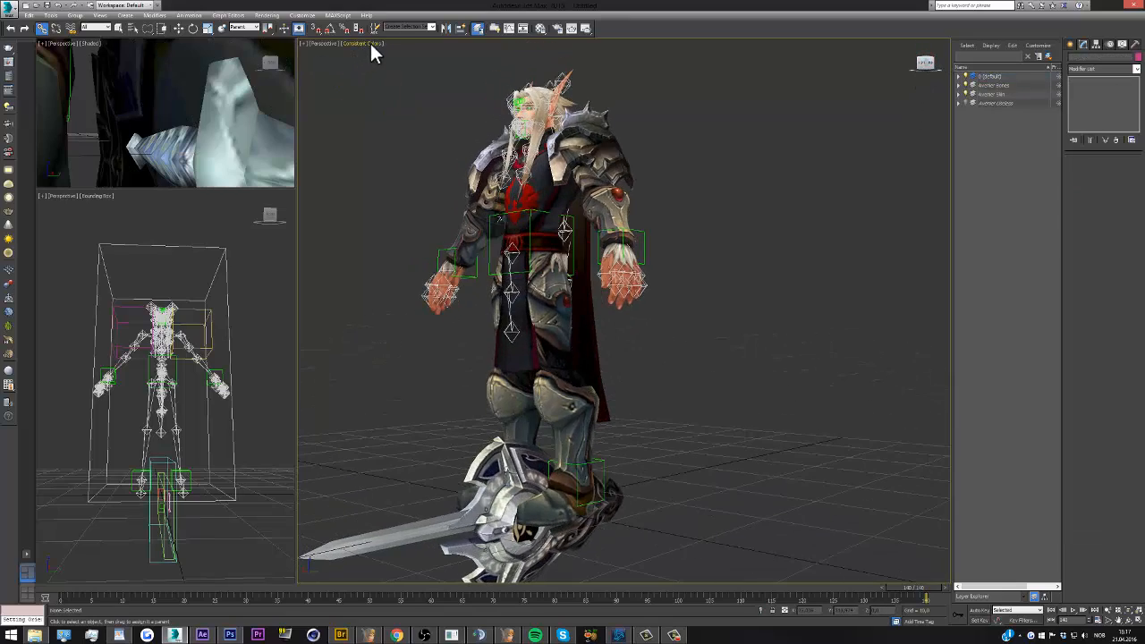
left_click(925, 65)
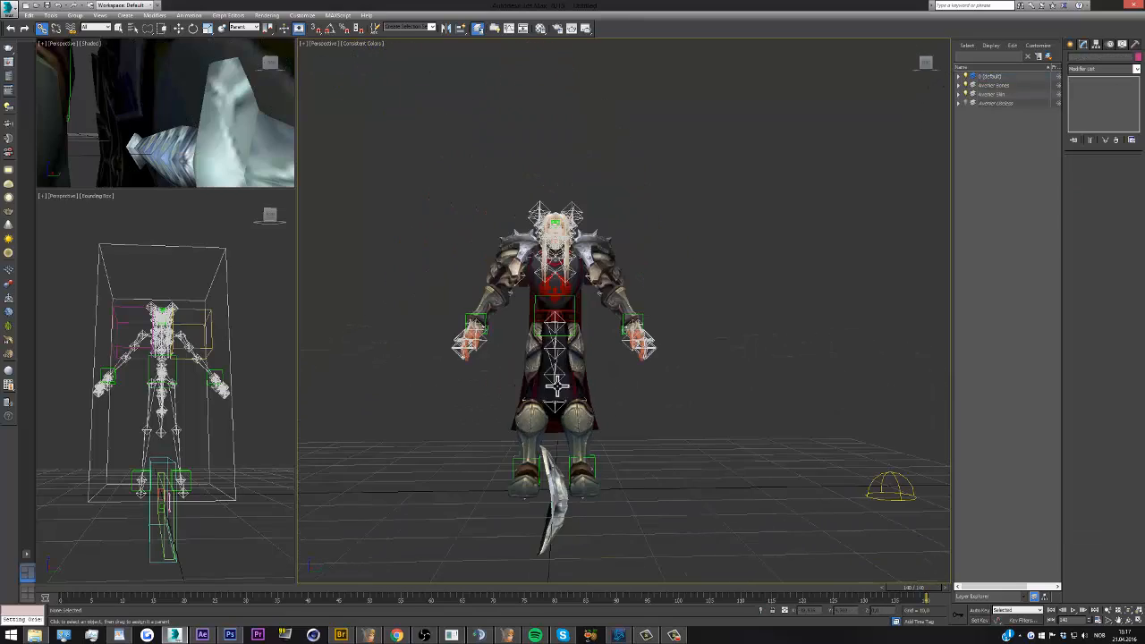
scroll(558, 231, "up", 5)
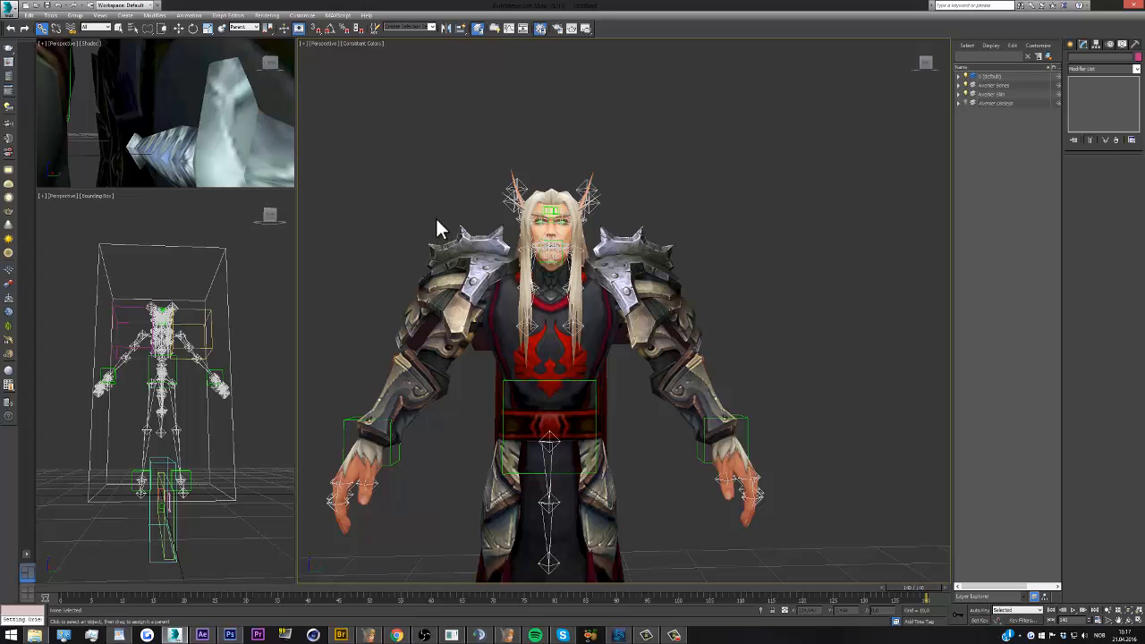
key("m")
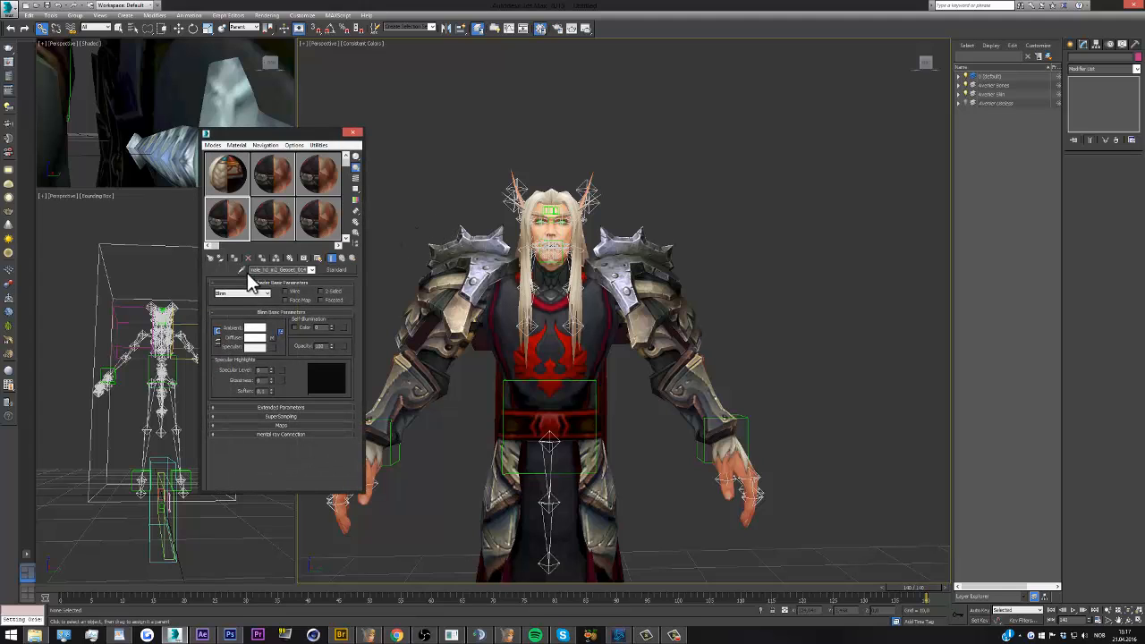
left_click(242, 270)
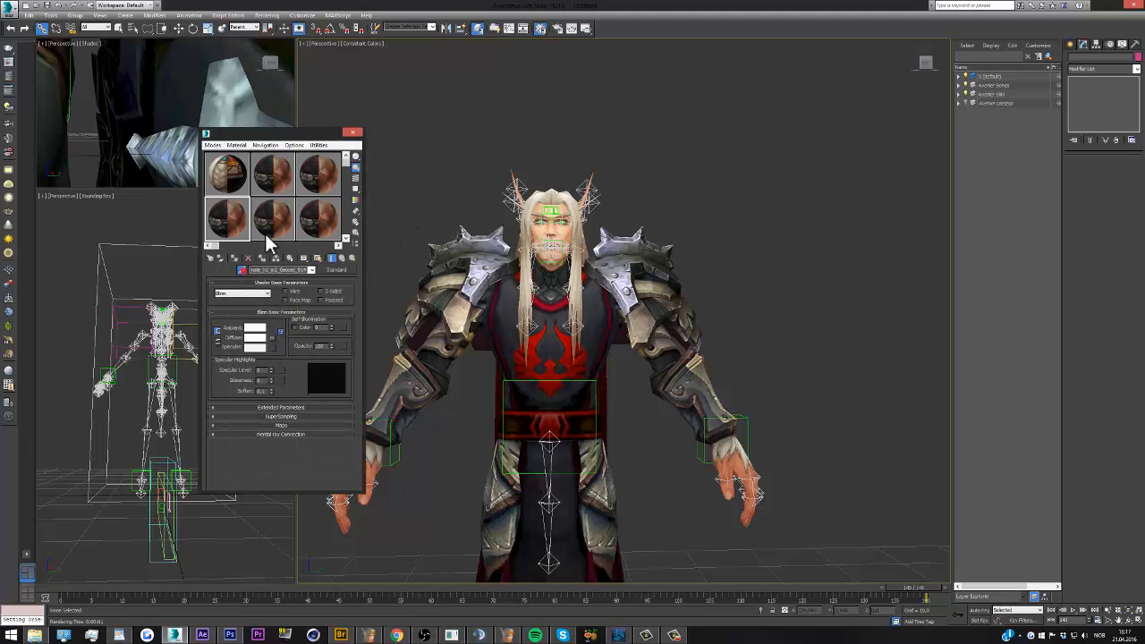
left_click(65, 116)
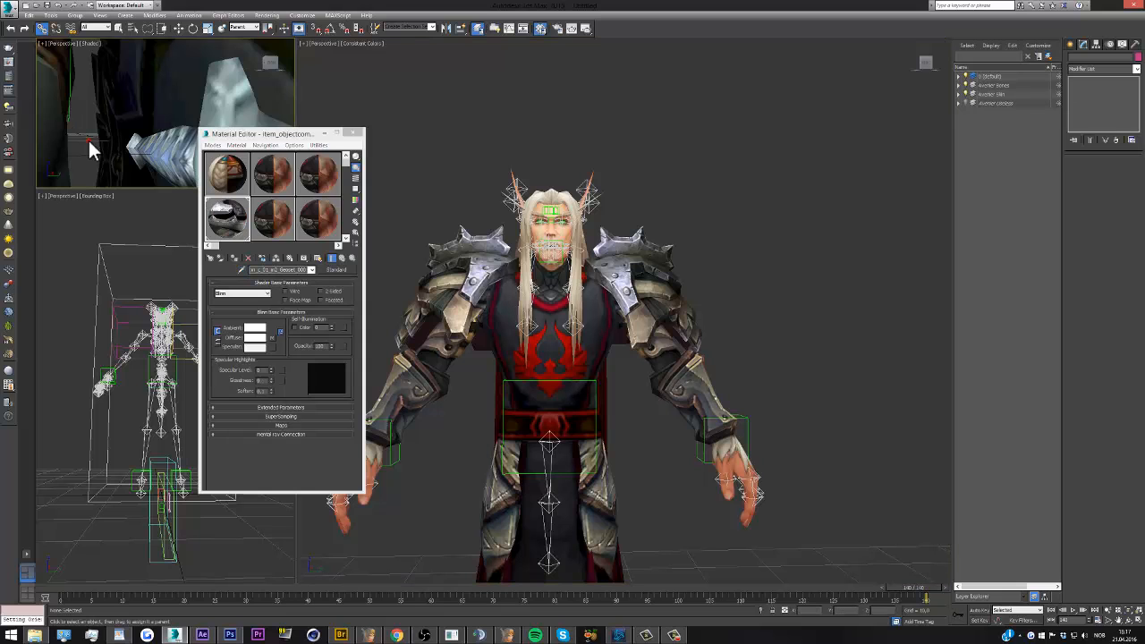
Frame the character's upper body in the small shaded perspective view and render a test image of the shoulder armor
scroll(88, 141, "down", 5)
middle_click_drag(95, 108, 115, 141)
scroll(93, 82, "up", 4)
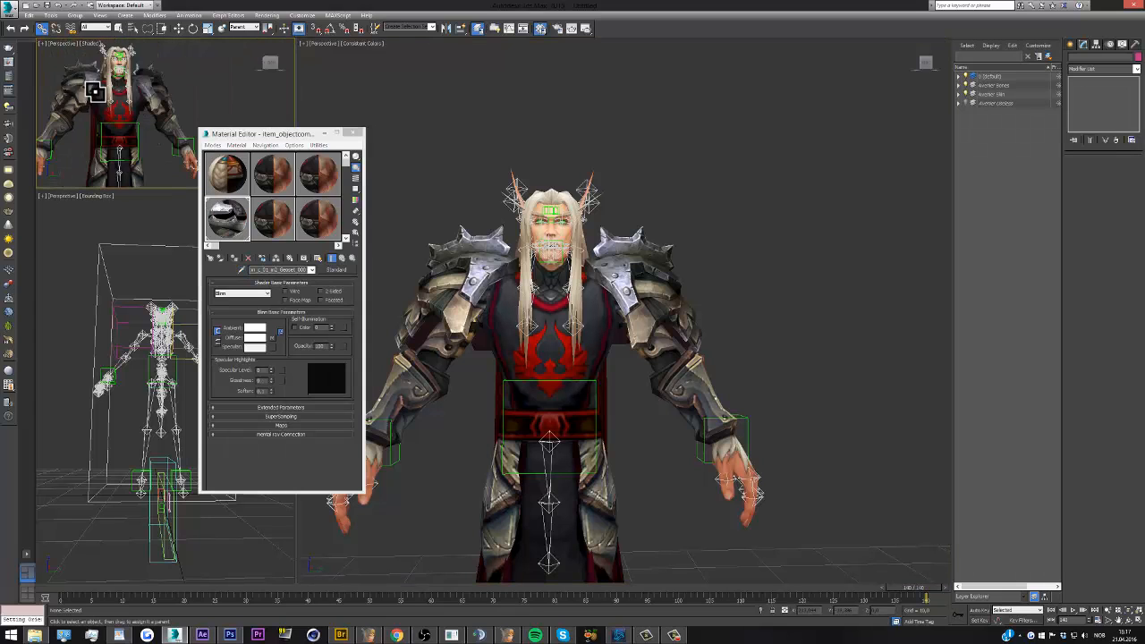
scroll(97, 94, "down", 1)
middle_click_drag(97, 94, 109, 122)
left_click(178, 28)
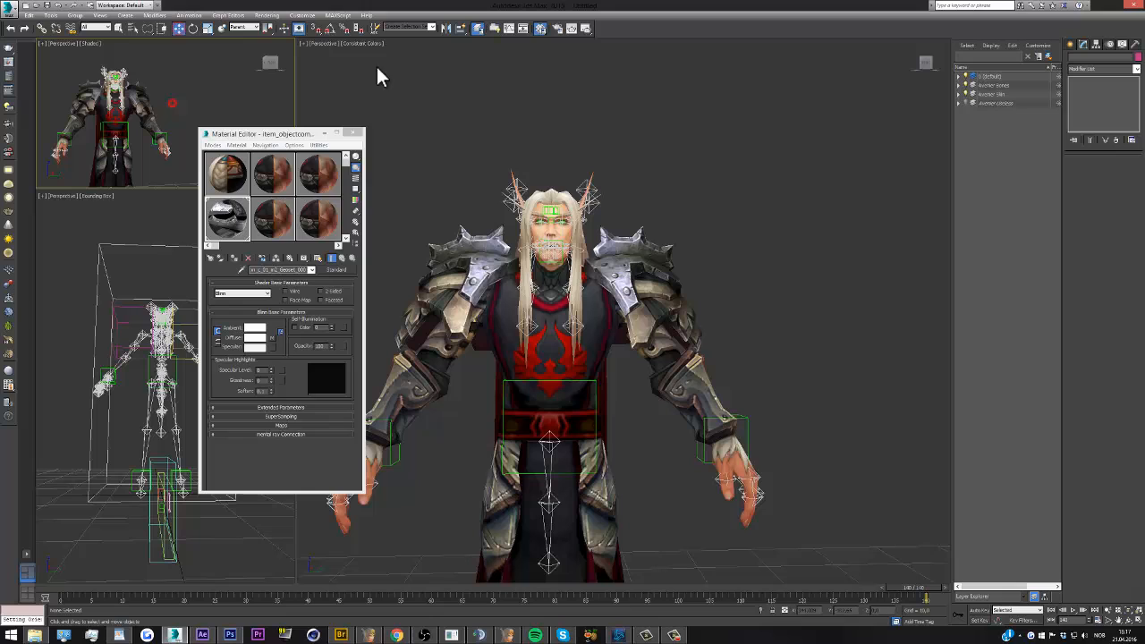
left_click(585, 29)
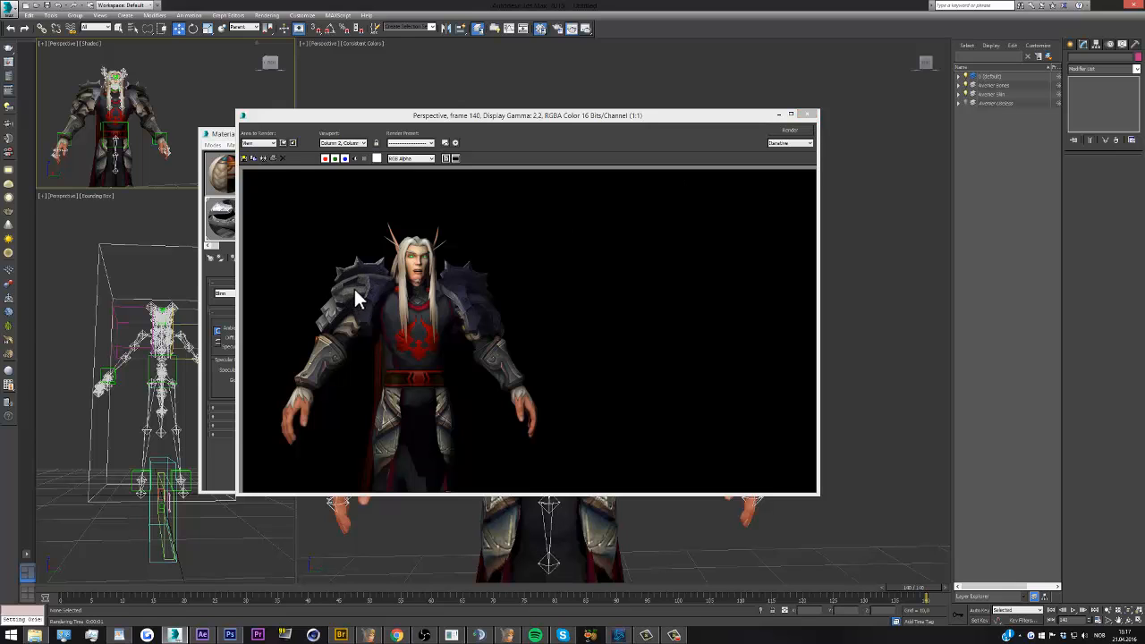
left_click(809, 115)
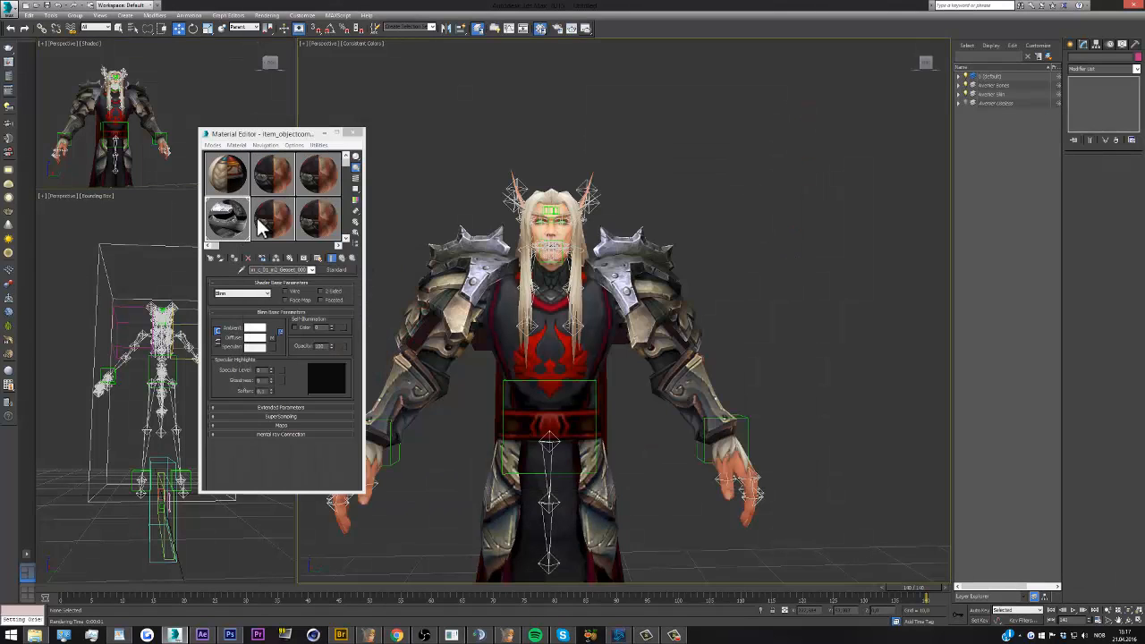
Set the shoulder material's diffuse bitmap alpha source to None (Opaque) and assign the material to the other shoulder piece
left_click(241, 269)
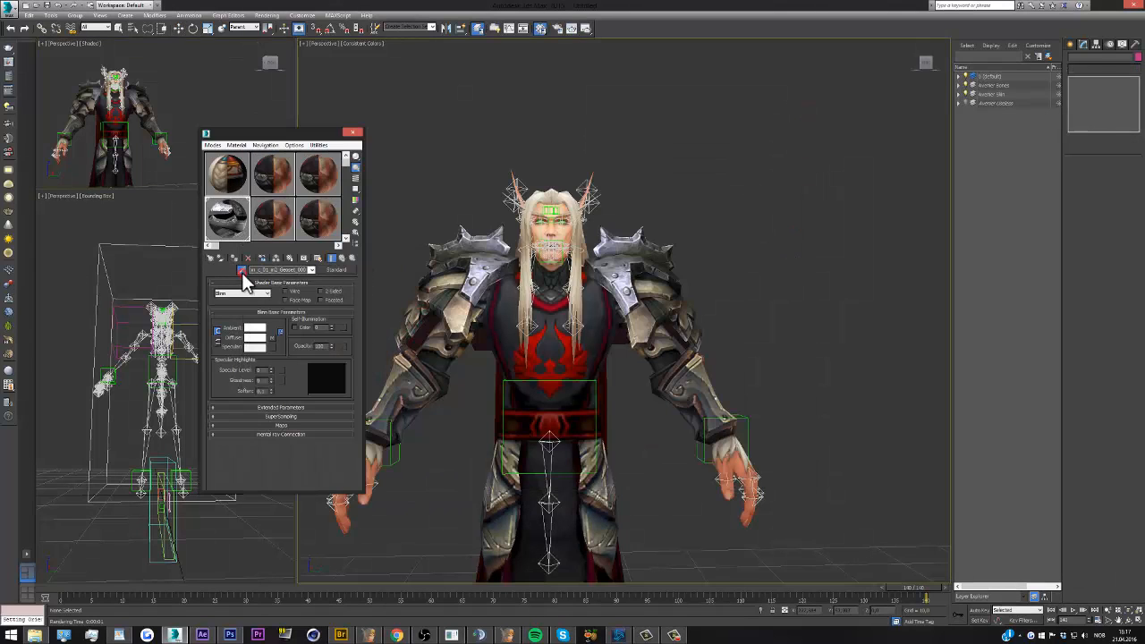
left_click(430, 269)
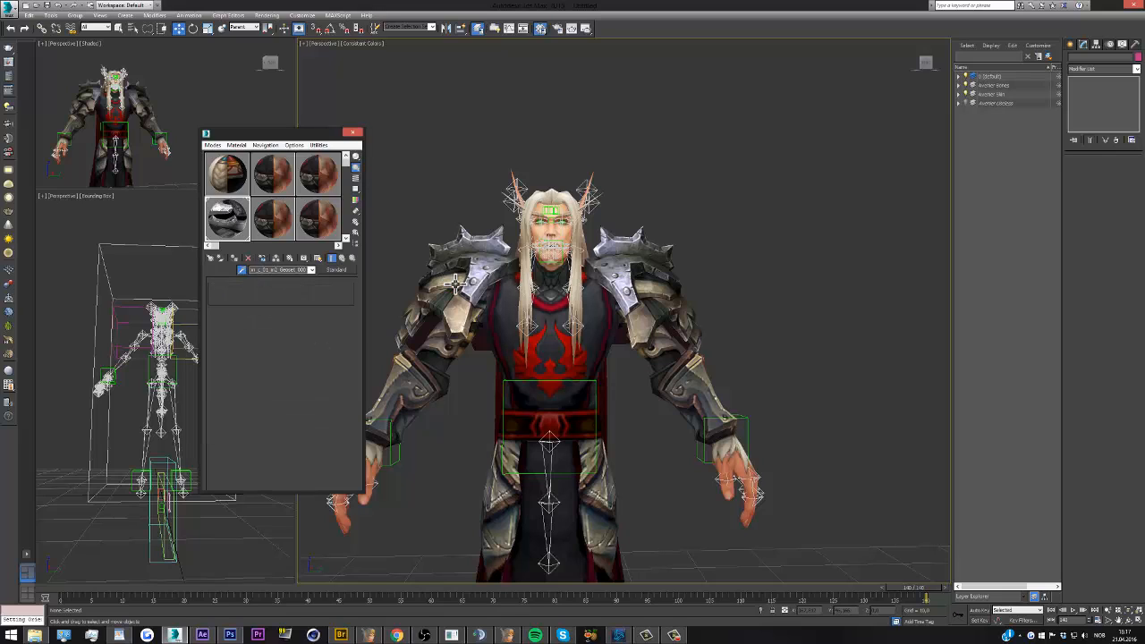
left_click(272, 338)
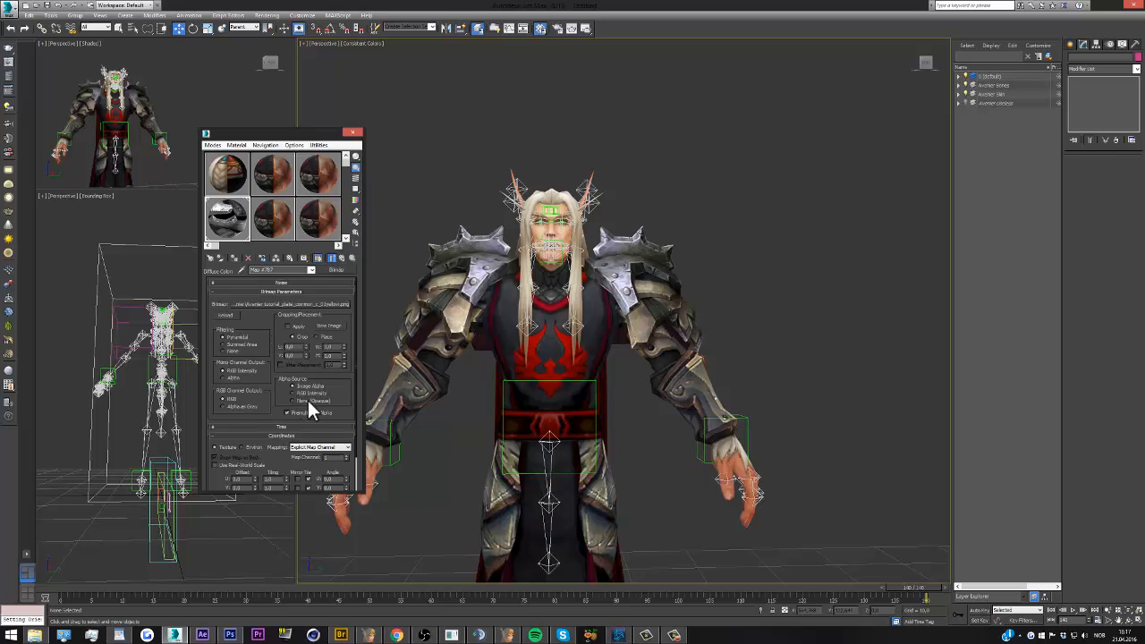
left_click(311, 402)
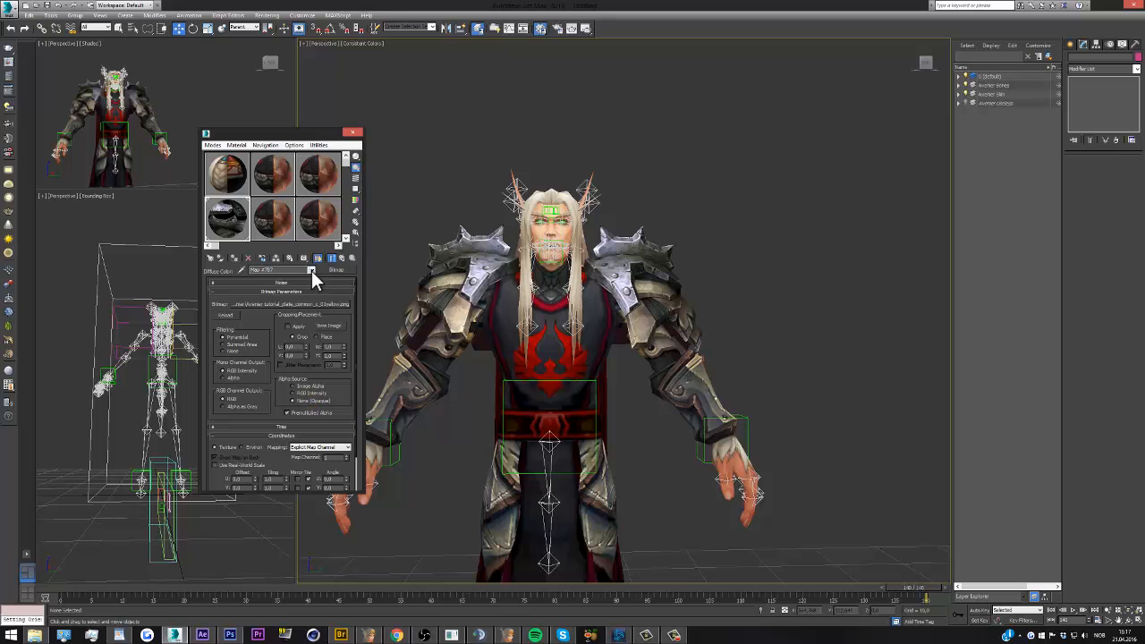
left_click_drag(232, 217, 629, 262)
left_click(671, 179)
Add an Edit Mesh modifier to the shoulder armor on the character's right arm and weld all its vertices
left_click(447, 269)
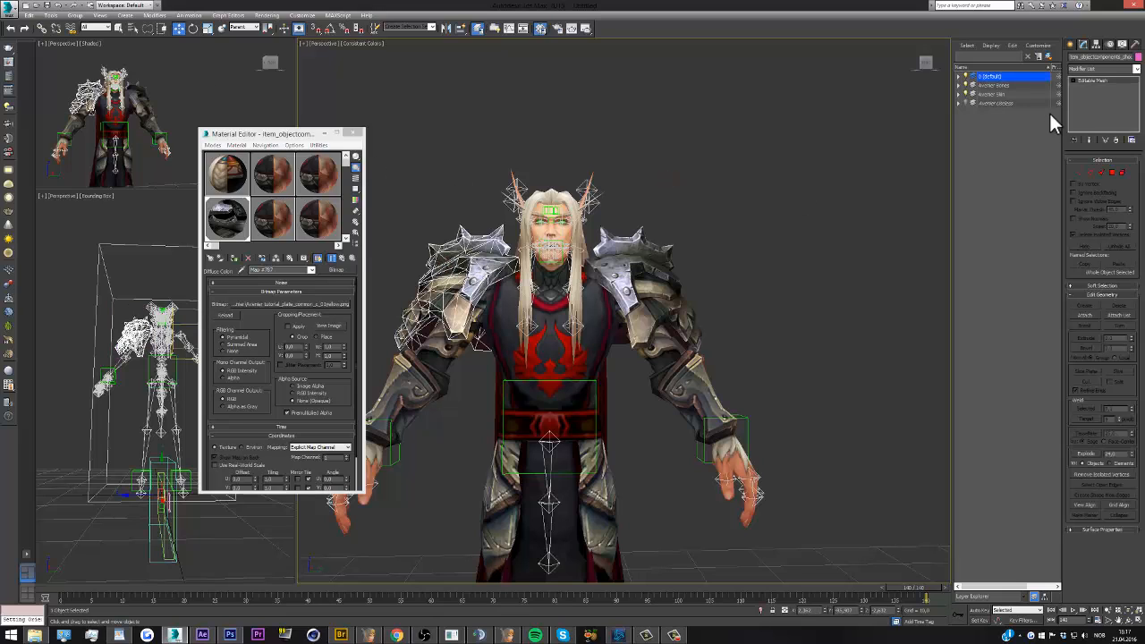
left_click(1137, 70)
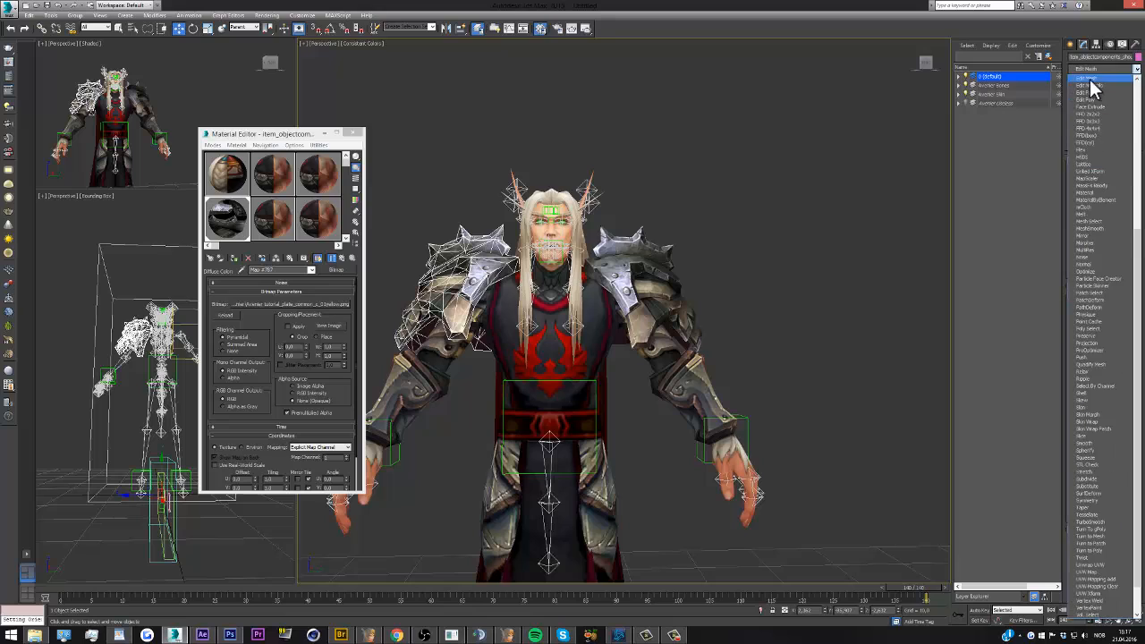
left_click(1088, 83)
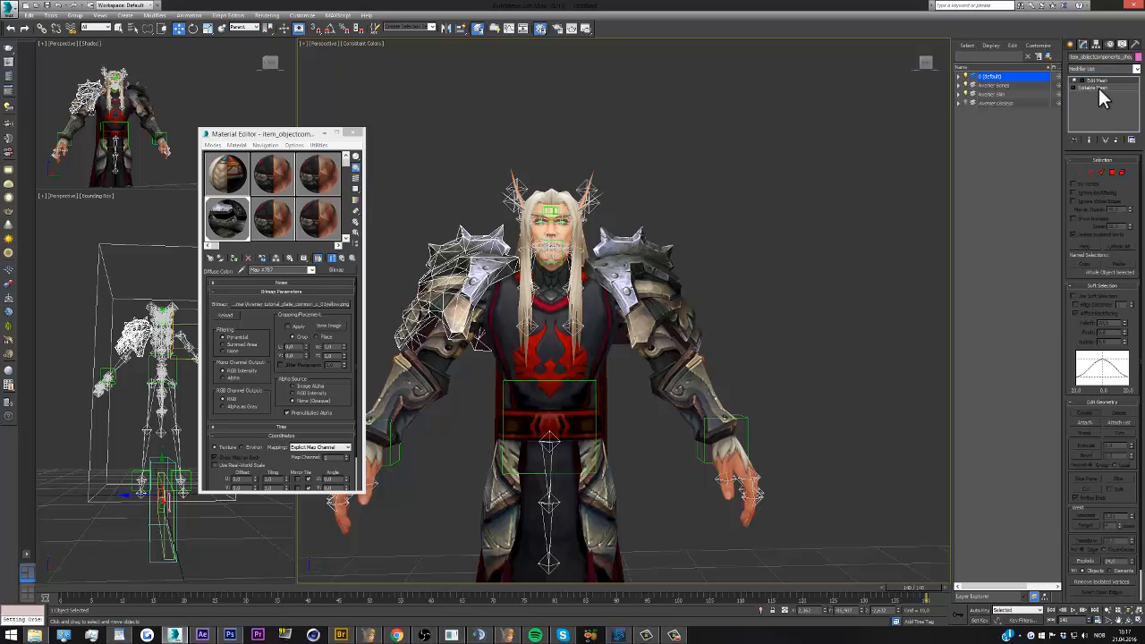
left_click(1080, 174)
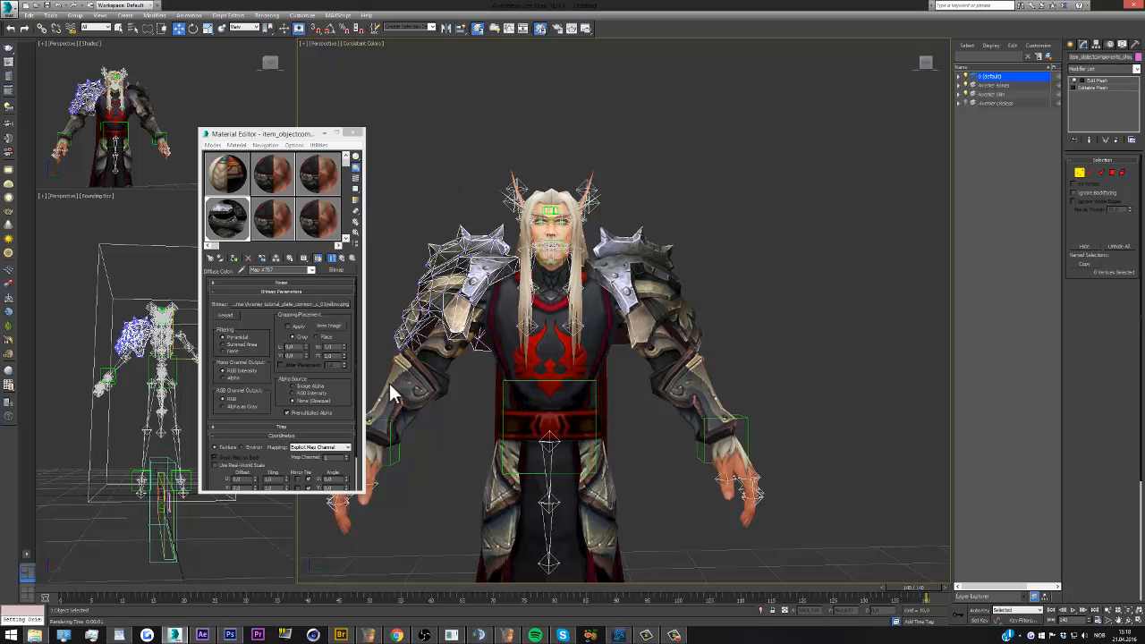
key("ctrl+a")
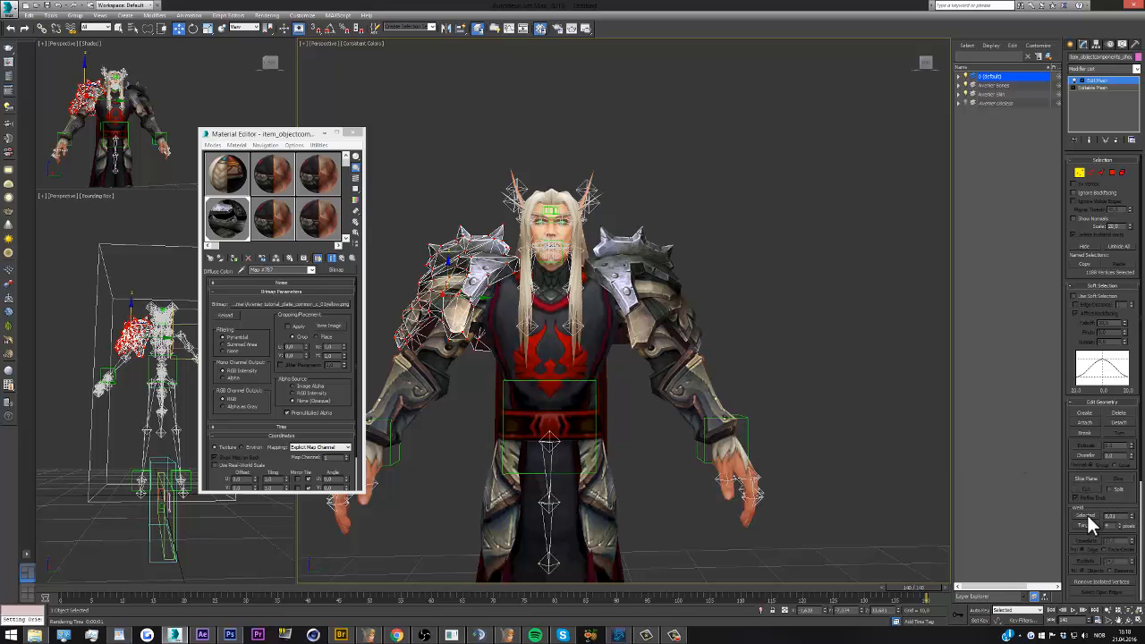
left_click(1089, 515)
left_click(1080, 172)
Add an Edit Mesh modifier to the shoulder armor on the character's left arm and weld all its vertices
left_click(680, 287)
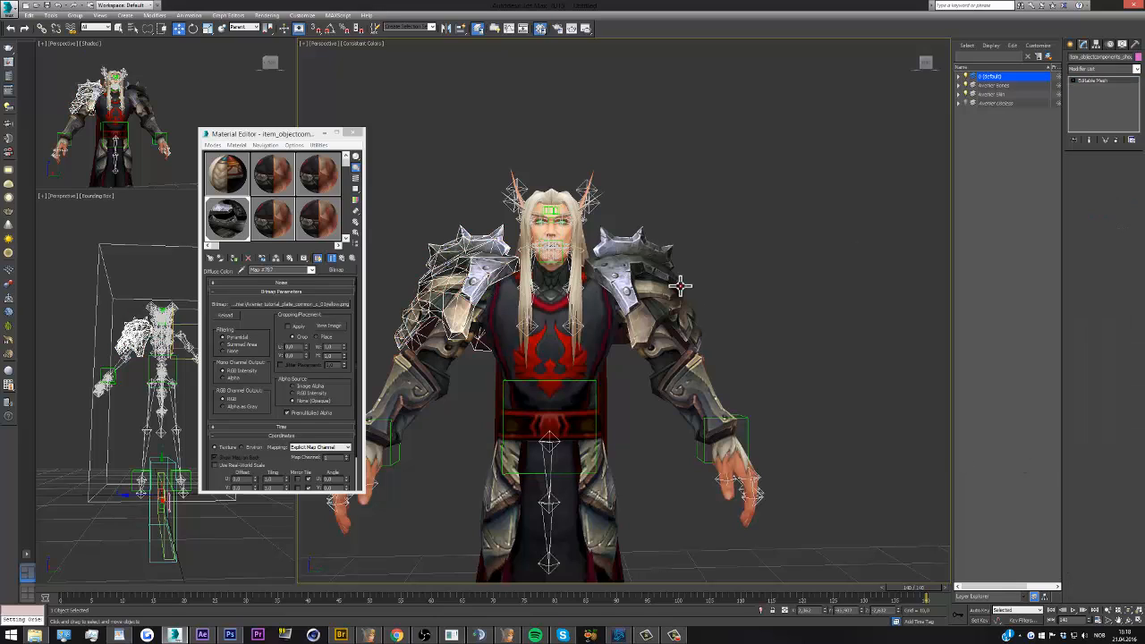
left_click(1104, 68)
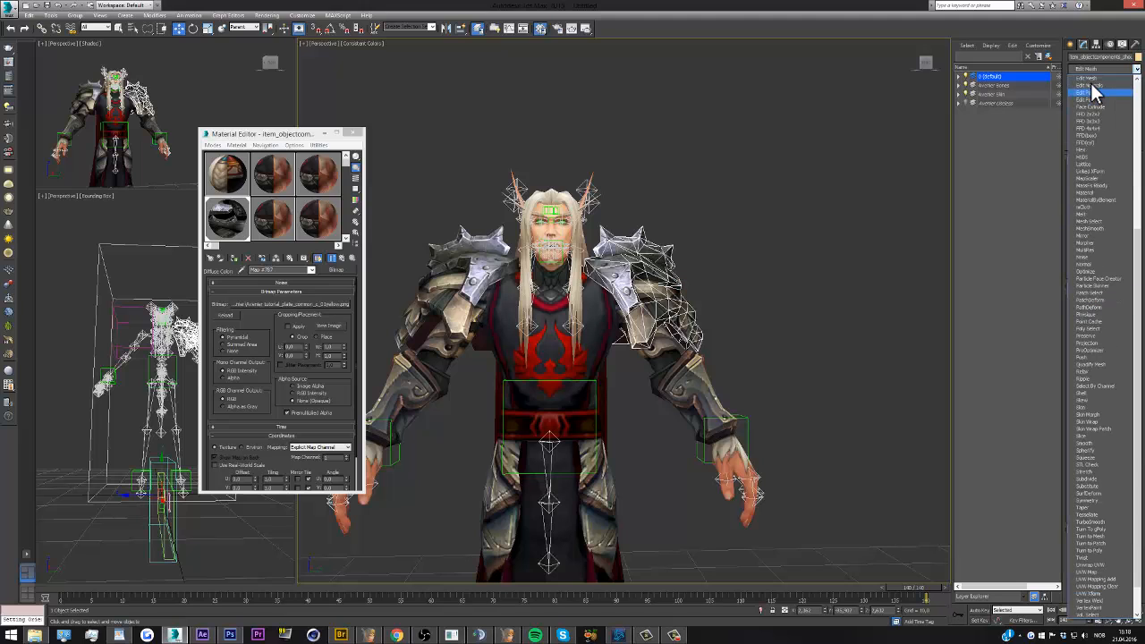
left_click(1088, 79)
left_click(1082, 173)
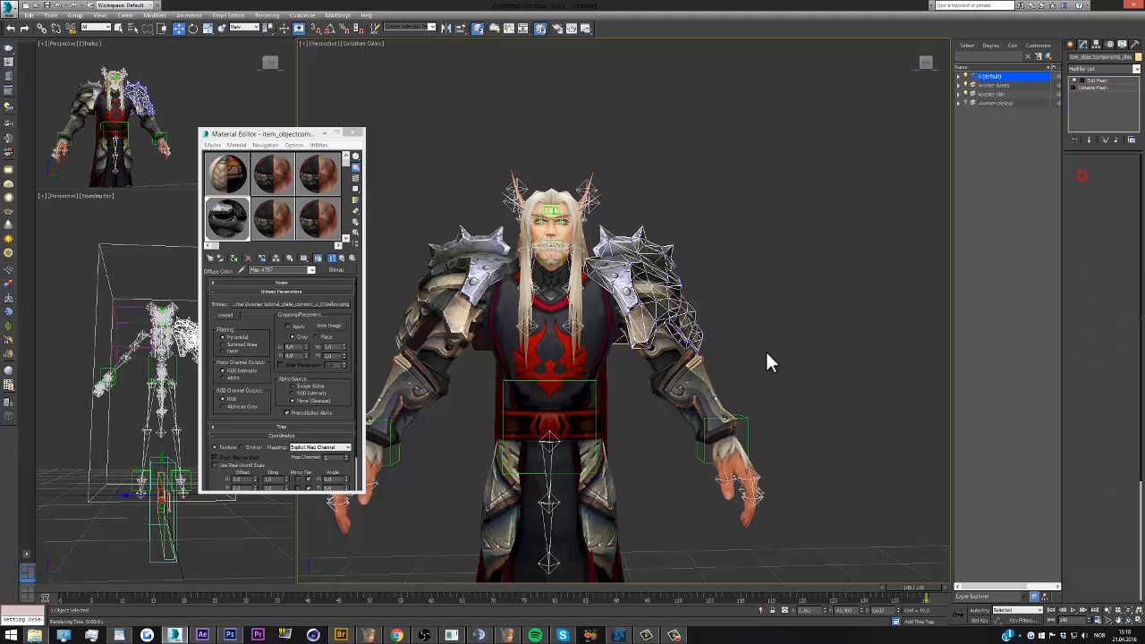
mouse_move(767, 353)
left_mouse_down()
mouse_move(623, 188)
mouse_move(568, 199)
left_mouse_up()
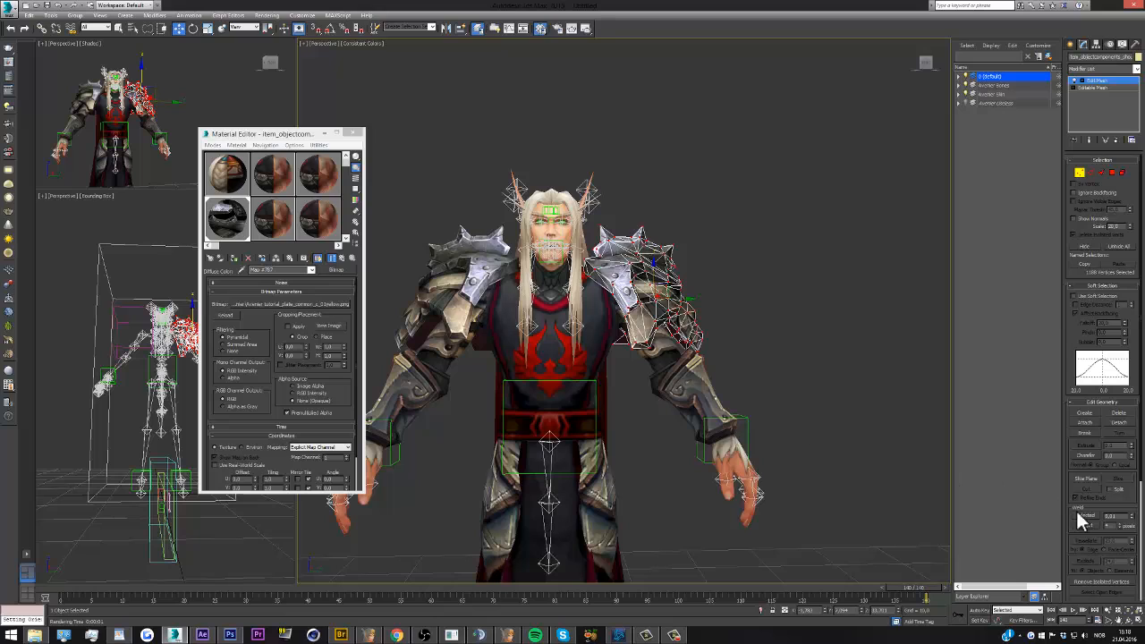
left_click(1089, 516)
left_click(1081, 173)
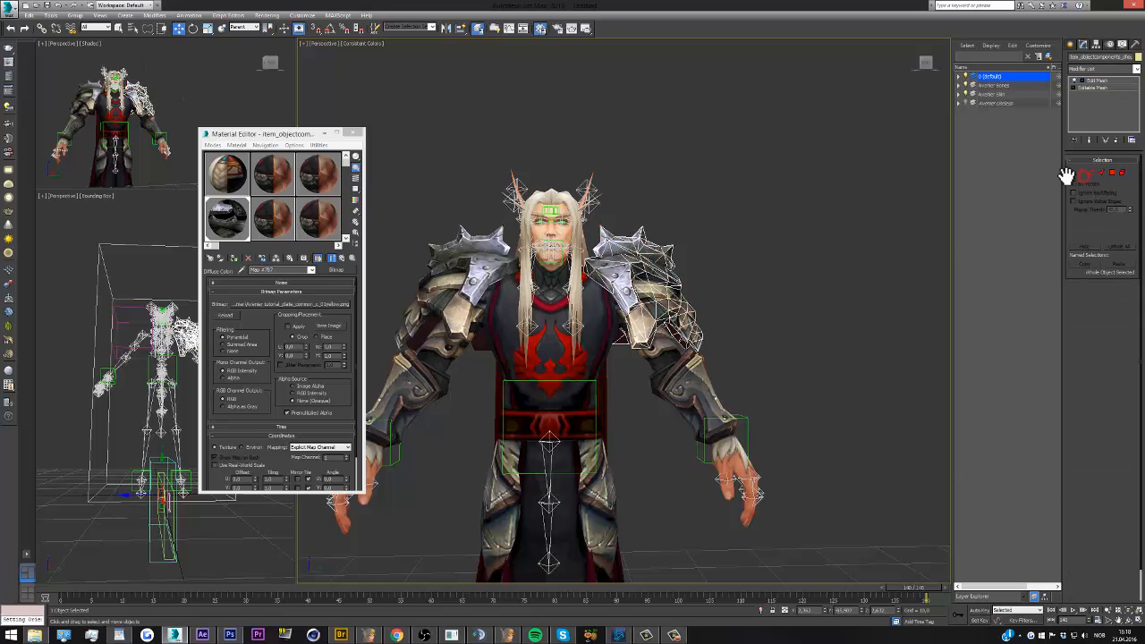
Test-rotate the helper beside the upper spine and test-move the left wrist dummy to check whether the shoulder armor follows
left_click(857, 265)
scroll(167, 332, "up", 3)
left_click(164, 369)
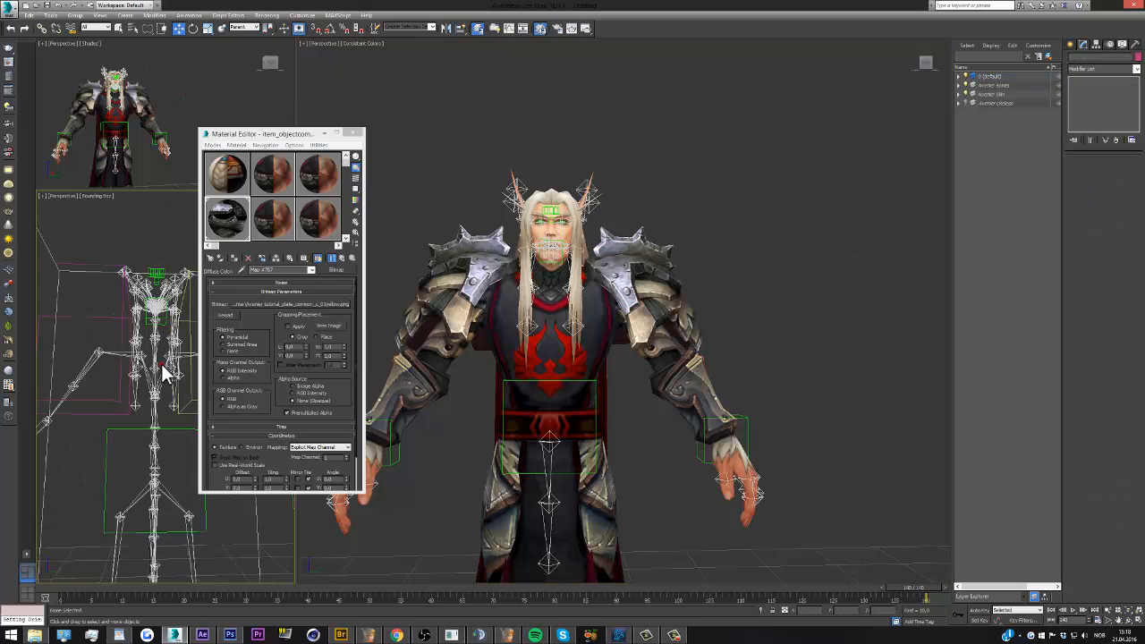
left_click(193, 28)
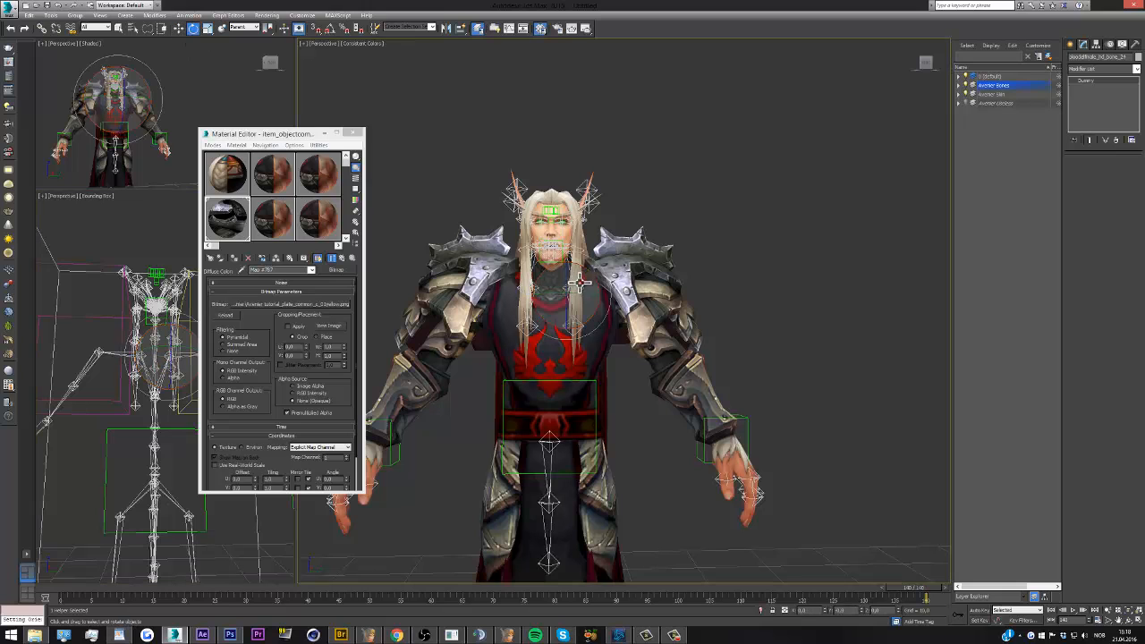
left_click_drag(586, 283, 580, 309)
left_click(729, 426)
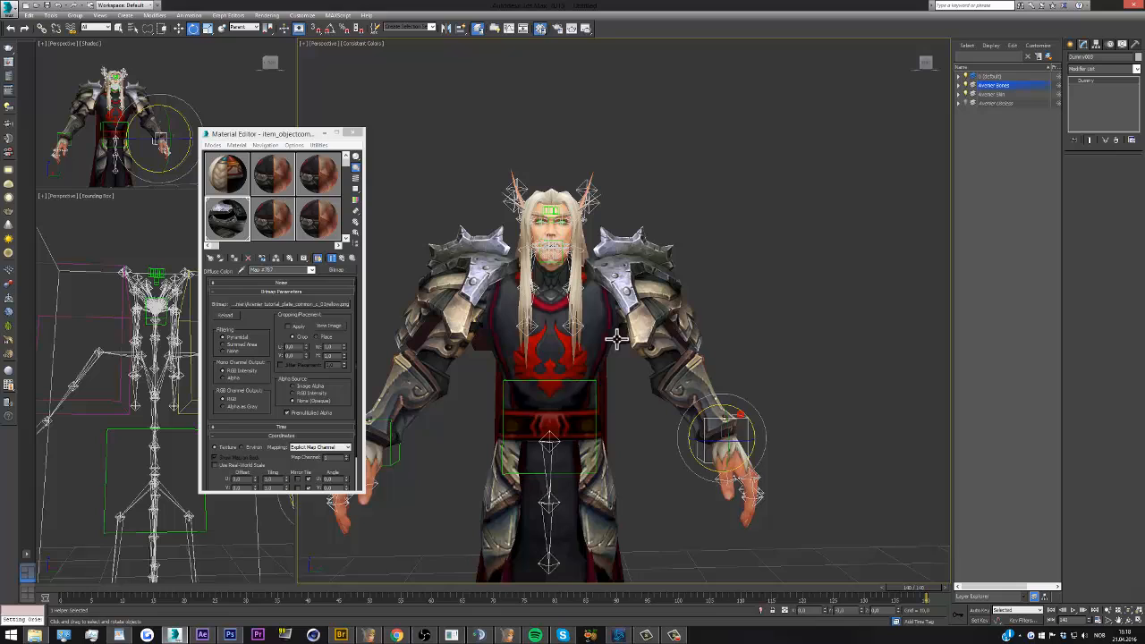
left_click(179, 28)
mouse_move(751, 437)
left_mouse_down()
mouse_move(641, 438)
mouse_move(754, 435)
left_mouse_up()
Select the helper beside the upper spine again and try rotating it to check the left shoulder armor
left_click(175, 348)
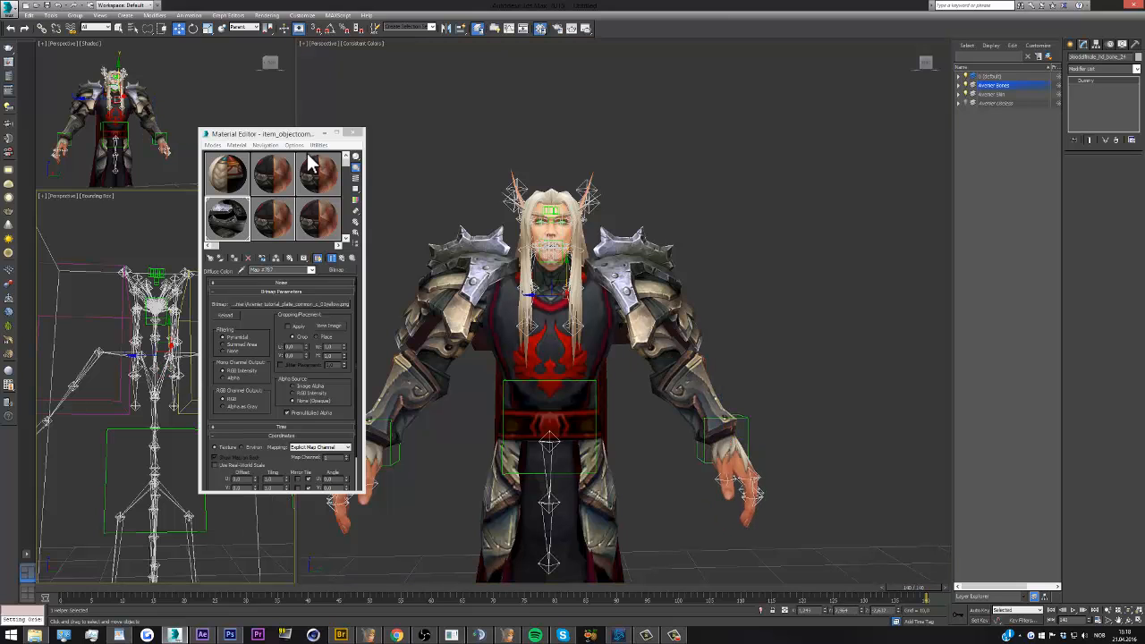
left_click_drag(306, 141, 352, 118)
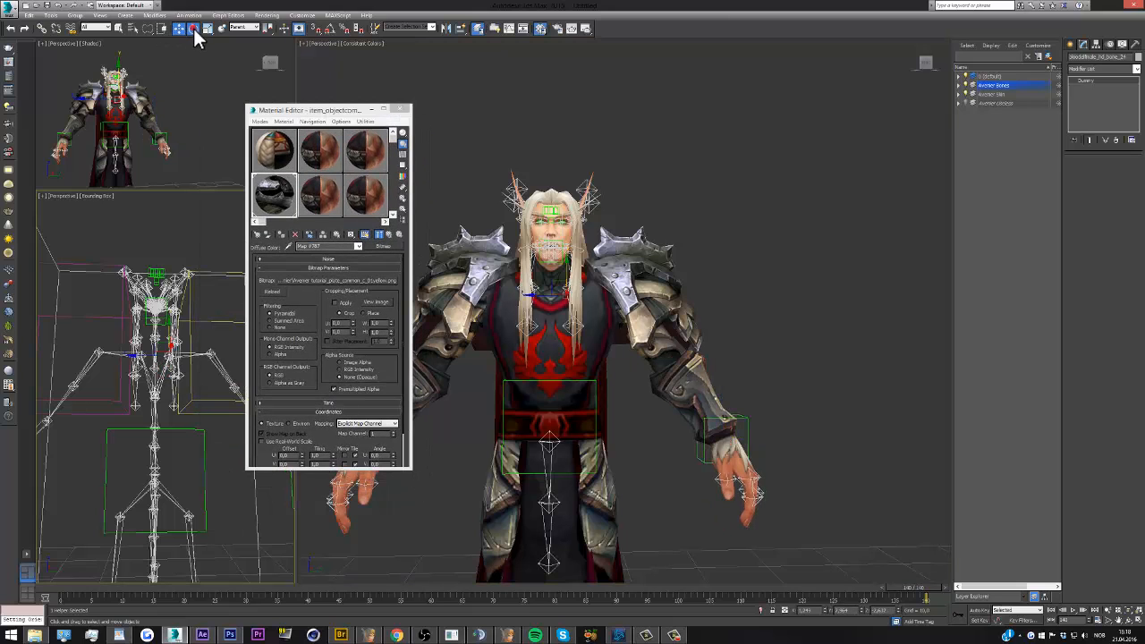
left_click(193, 28)
mouse_move(585, 279)
left_mouse_down()
mouse_move(584, 289)
mouse_move(583, 279)
left_mouse_up()
Link the shoulder armor on the character's left arm to the skeleton and test the attachment by moving the left wrist dummy
left_click(42, 28)
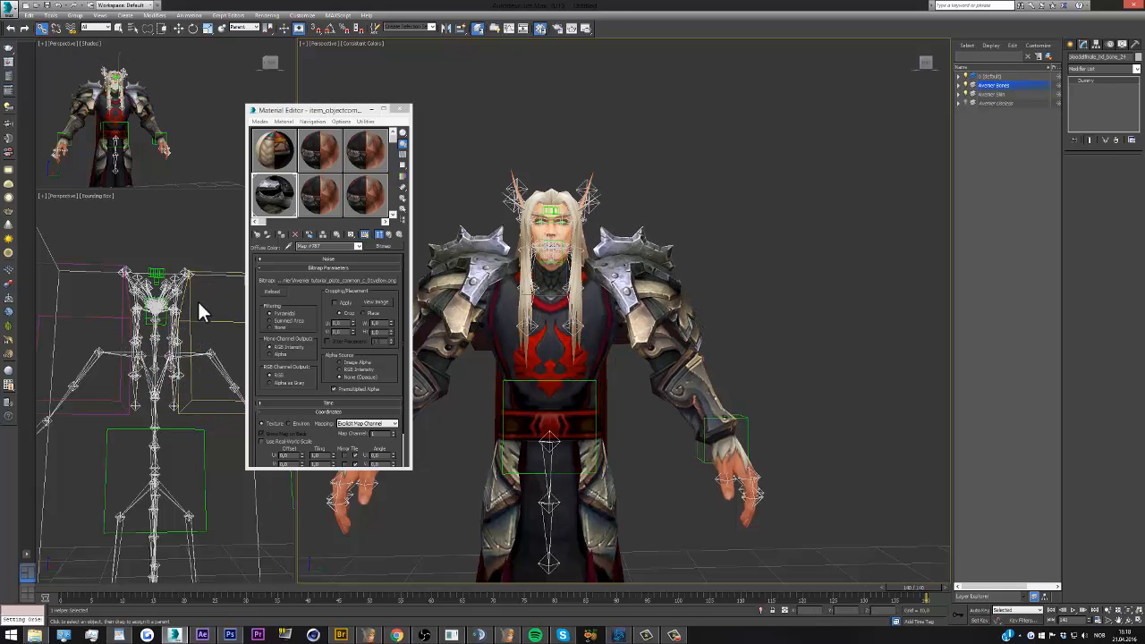
left_click(190, 304)
left_click(191, 304)
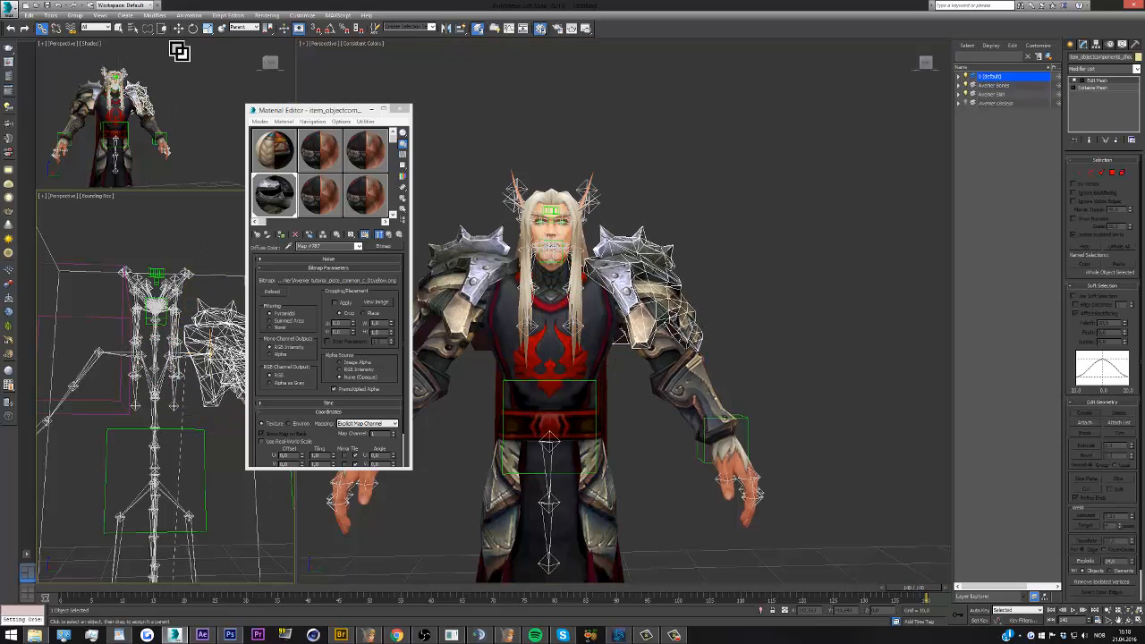
key("w")
left_click(742, 437)
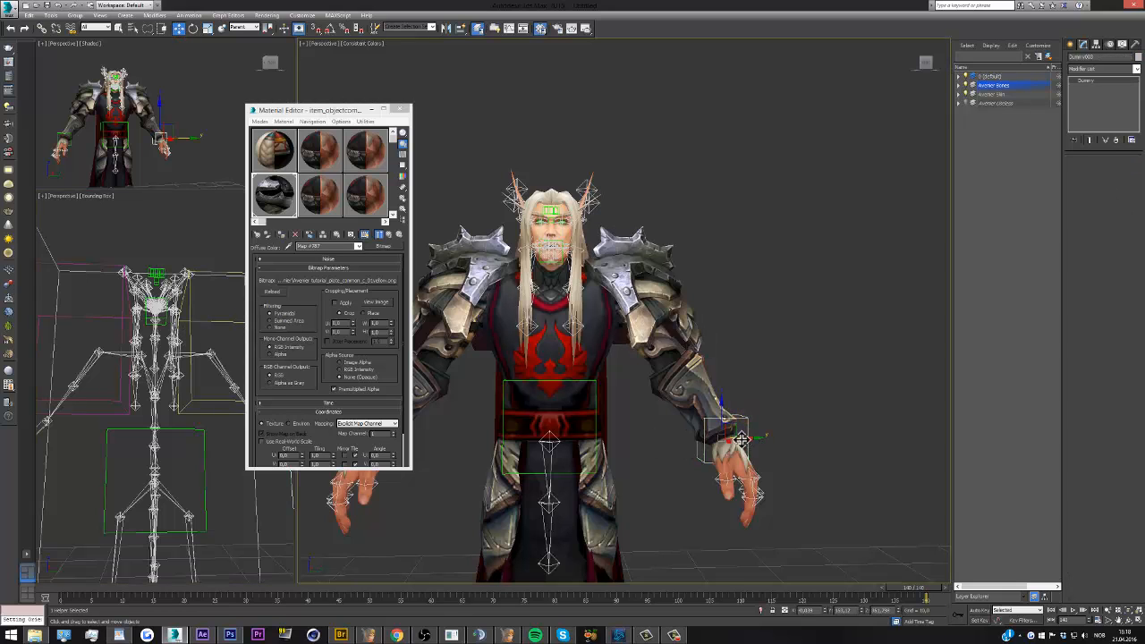
mouse_move(742, 436)
left_mouse_down()
mouse_move(651, 455)
mouse_move(759, 436)
mouse_move(722, 448)
mouse_move(750, 434)
mouse_move(693, 436)
mouse_move(749, 432)
mouse_move(724, 436)
left_mouse_up()
left_click(628, 419)
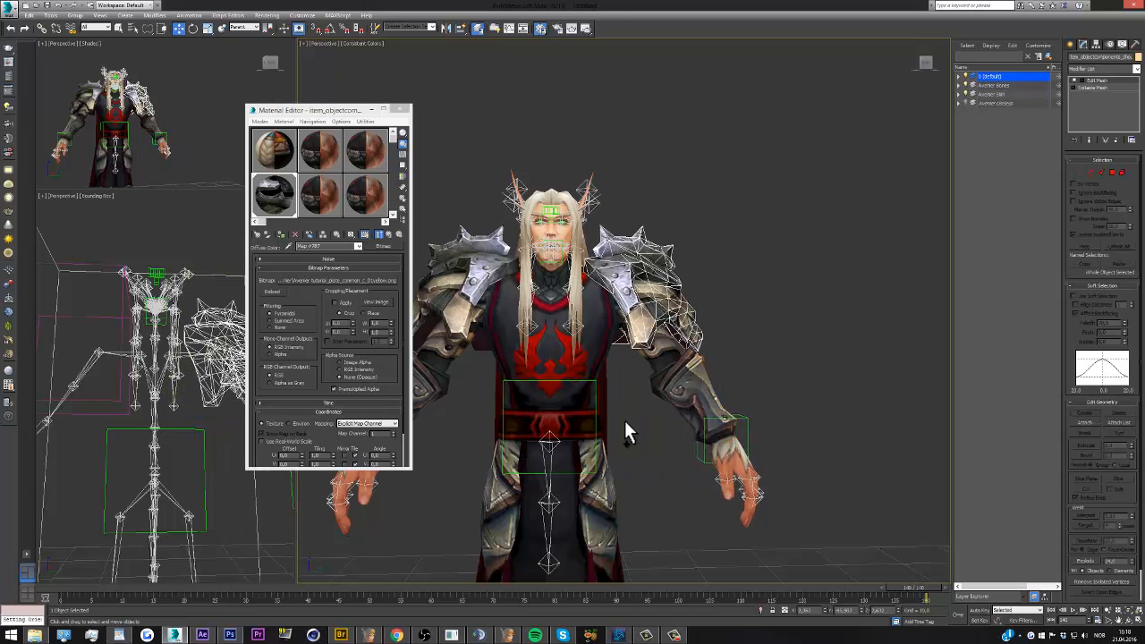
Test the linked left shoulder armor with a trial rotation of the upper spine helper, and cancel the rotation
left_click(165, 155)
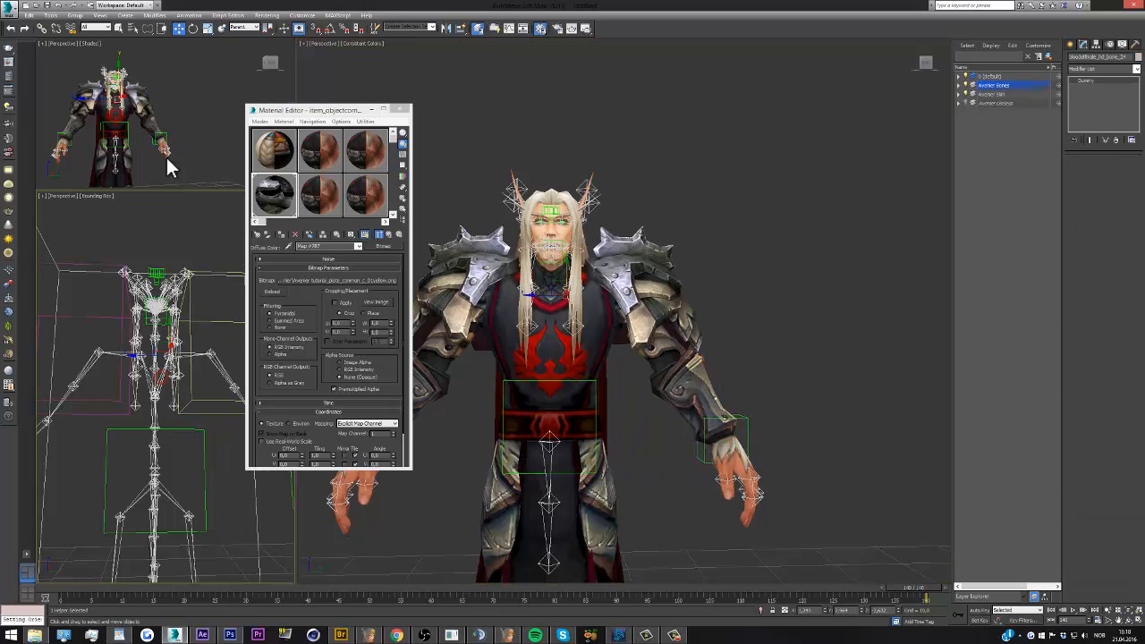
left_click(193, 27)
left_click_drag(179, 333, 181, 345)
right_click(181, 346)
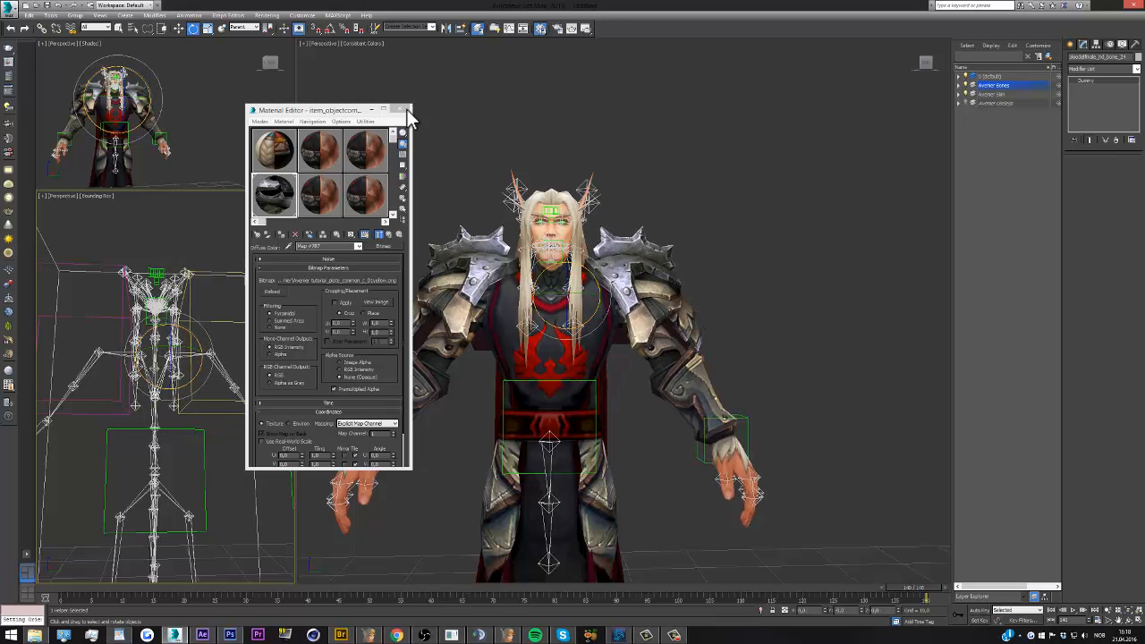
Render a test image of the character from the small shaded perspective view and close the rendered frame
left_click(237, 112)
left_click(586, 28)
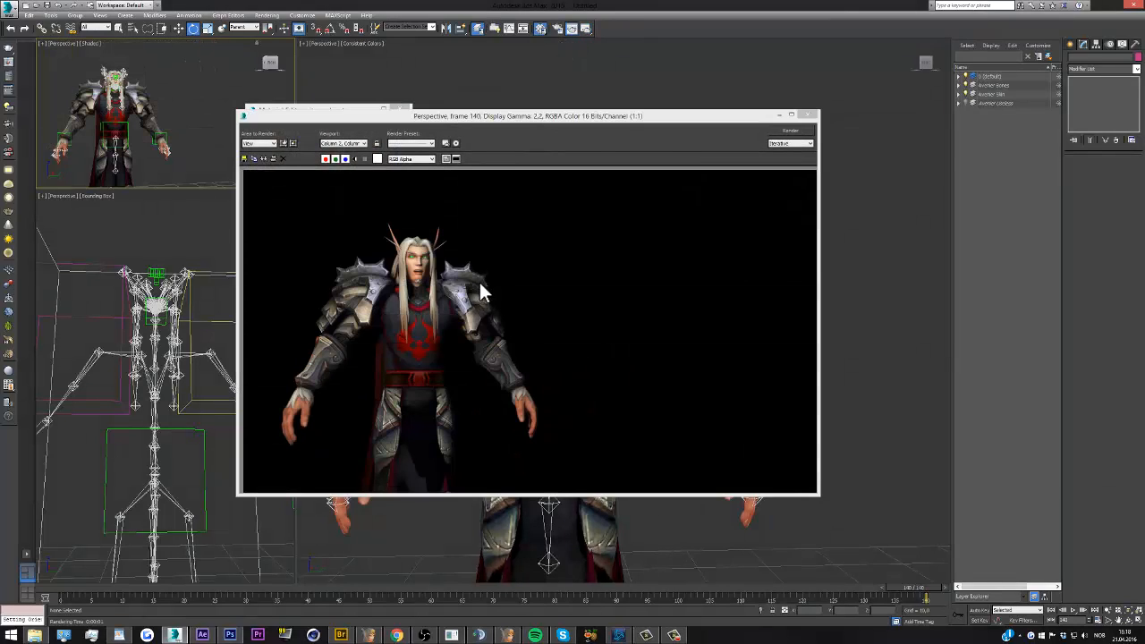
left_click(809, 116)
Close the Material Editor and turn the large perspective view to a slightly angled view of the character
scroll(752, 171, "down", 3)
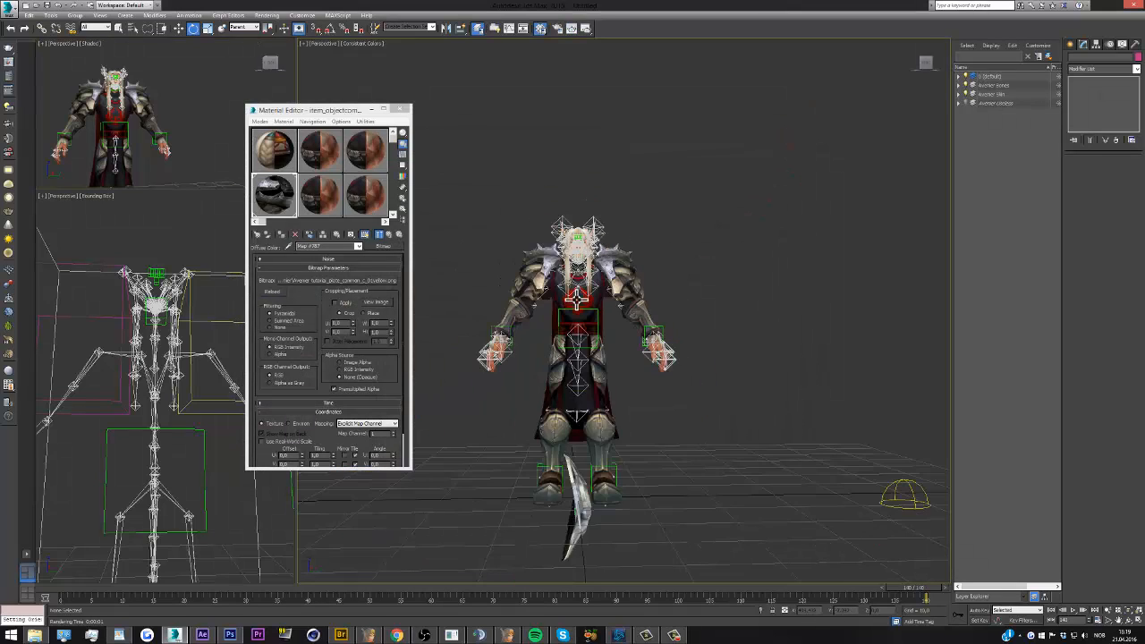
scroll(577, 299, "up", 2)
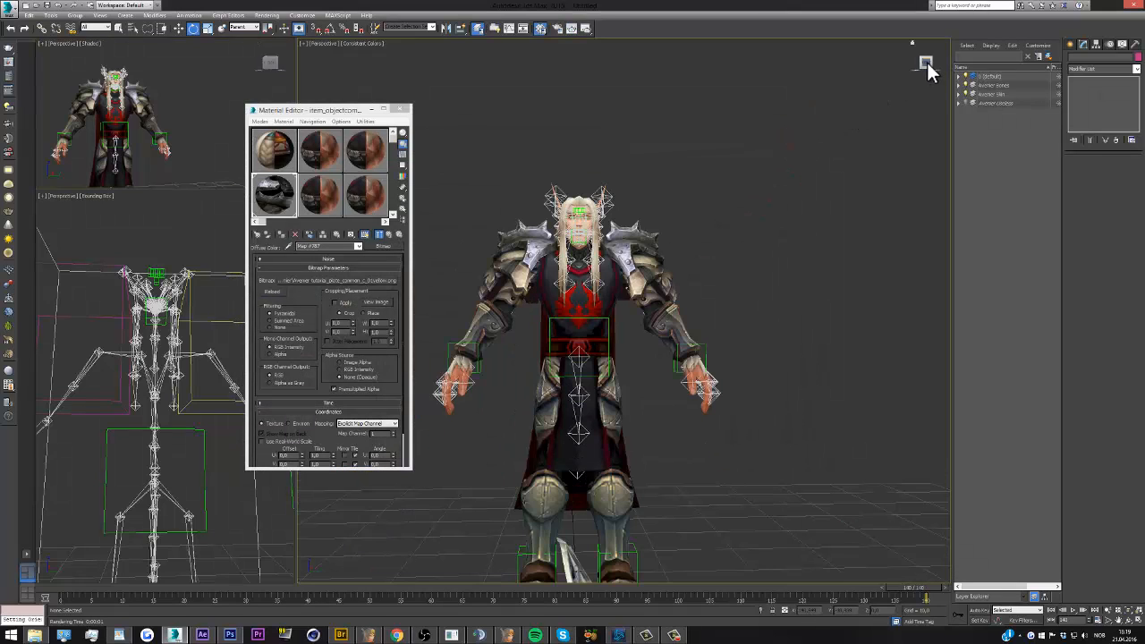
left_click(927, 60)
left_click(404, 109)
left_click(456, 202)
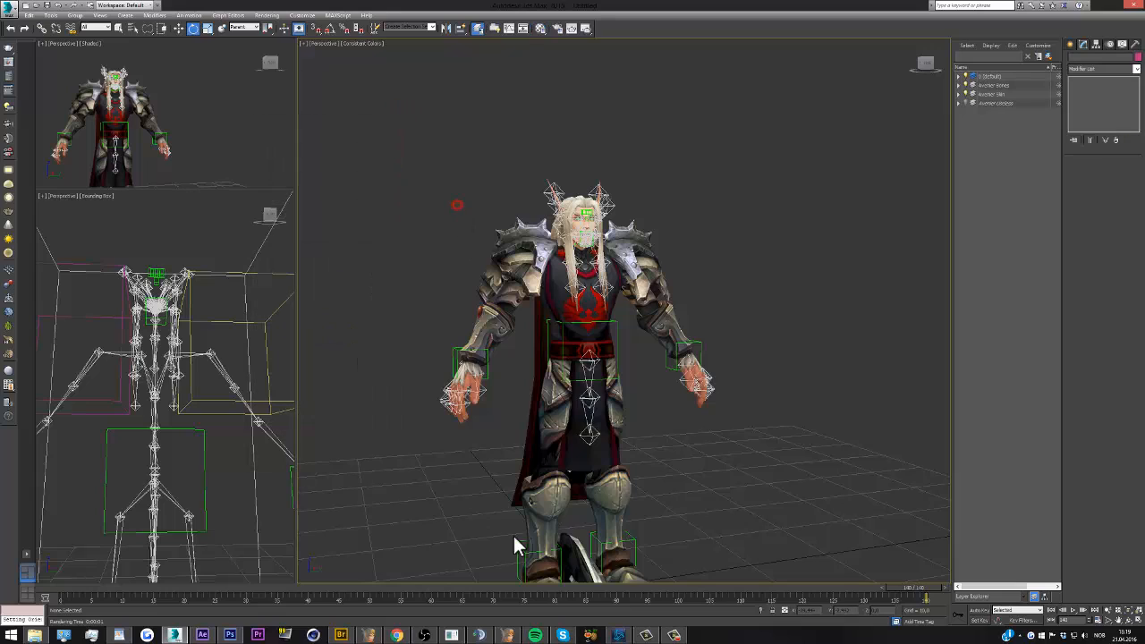